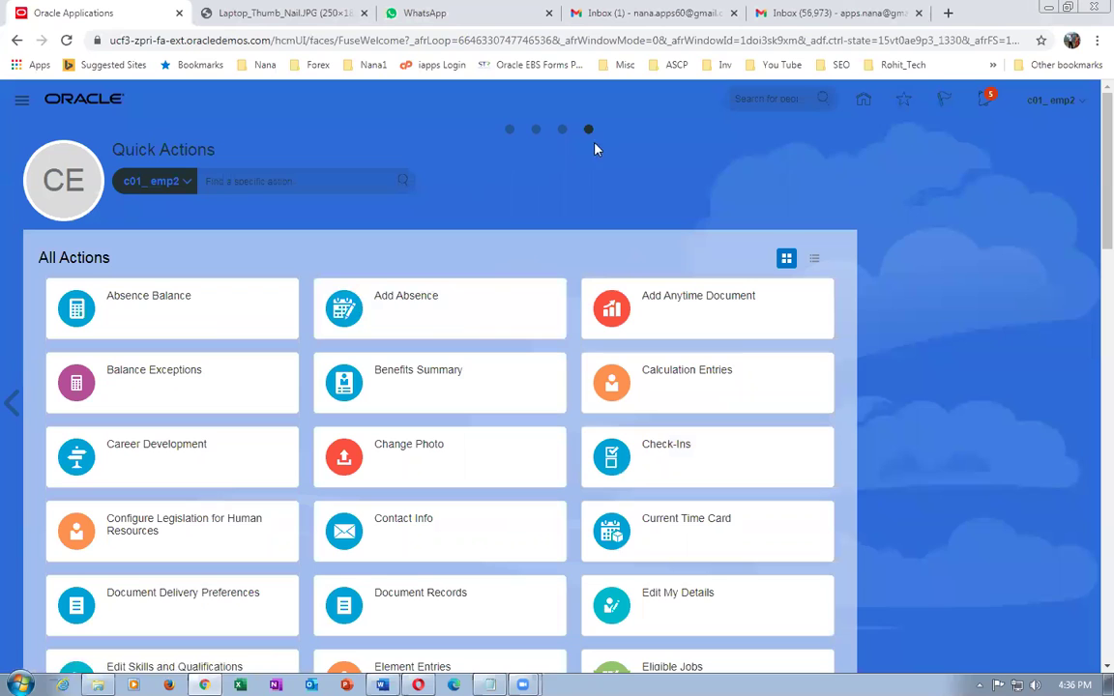
- Open the Security Console from the home page's springboard tiles
{"action": "left_click", "coordinate": [510, 130]}
{"action": "left_click", "coordinate": [511, 129]}
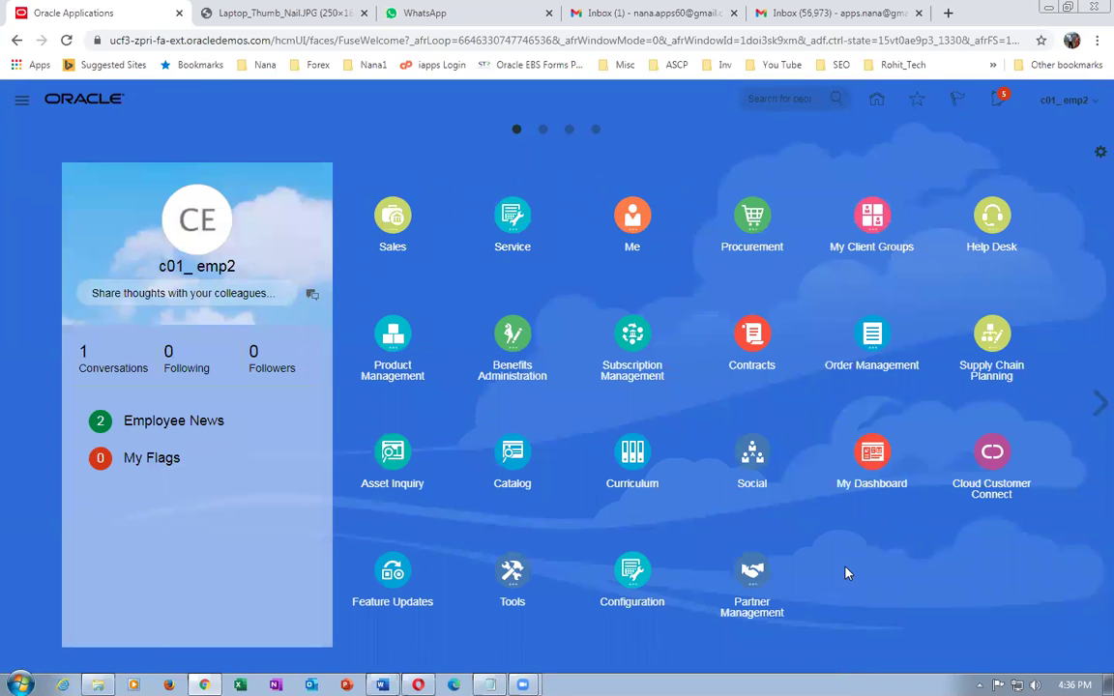
{"action": "scroll", "coordinate": [517, 591], "scroll_direction": "down", "scroll_amount": 1}
{"action": "left_click", "coordinate": [661, 597]}
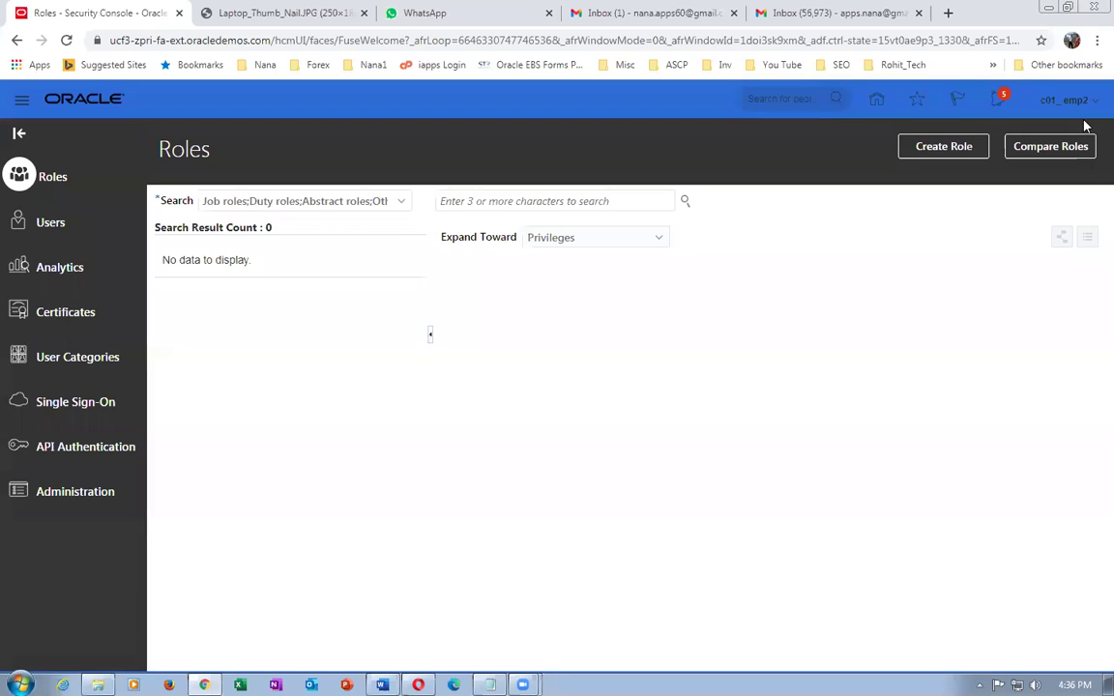
- List the user accounts matching c01 on the Users page
{"action": "left_click", "coordinate": [43, 241]}
{"action": "left_click", "coordinate": [390, 201]}
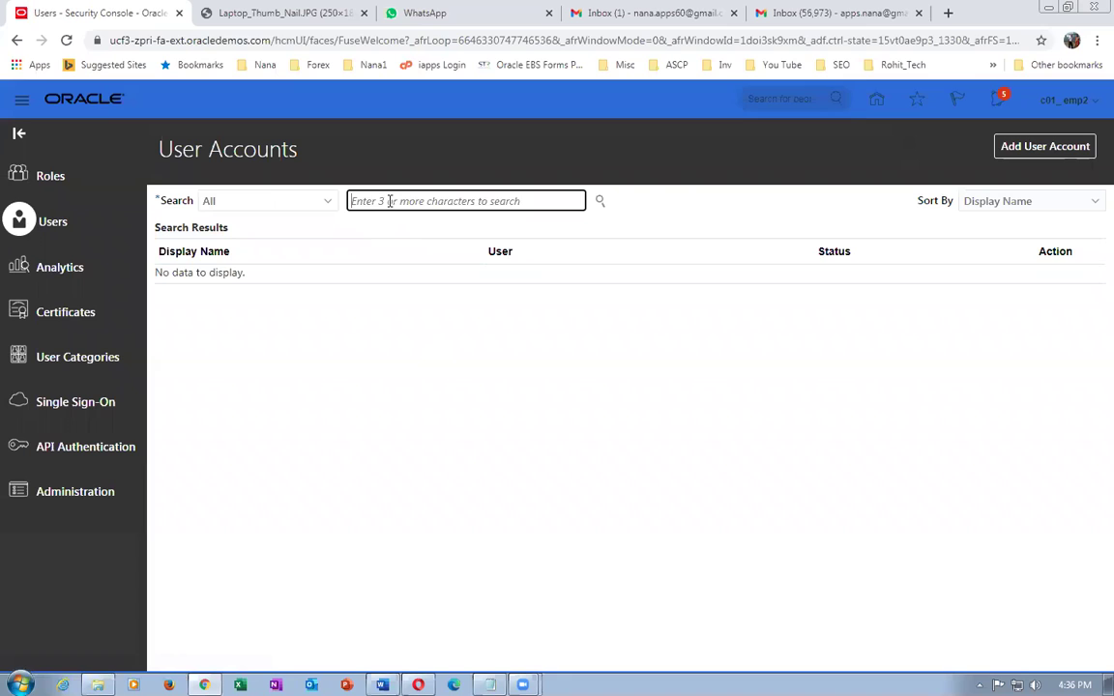
{"action": "type", "text": "c"}
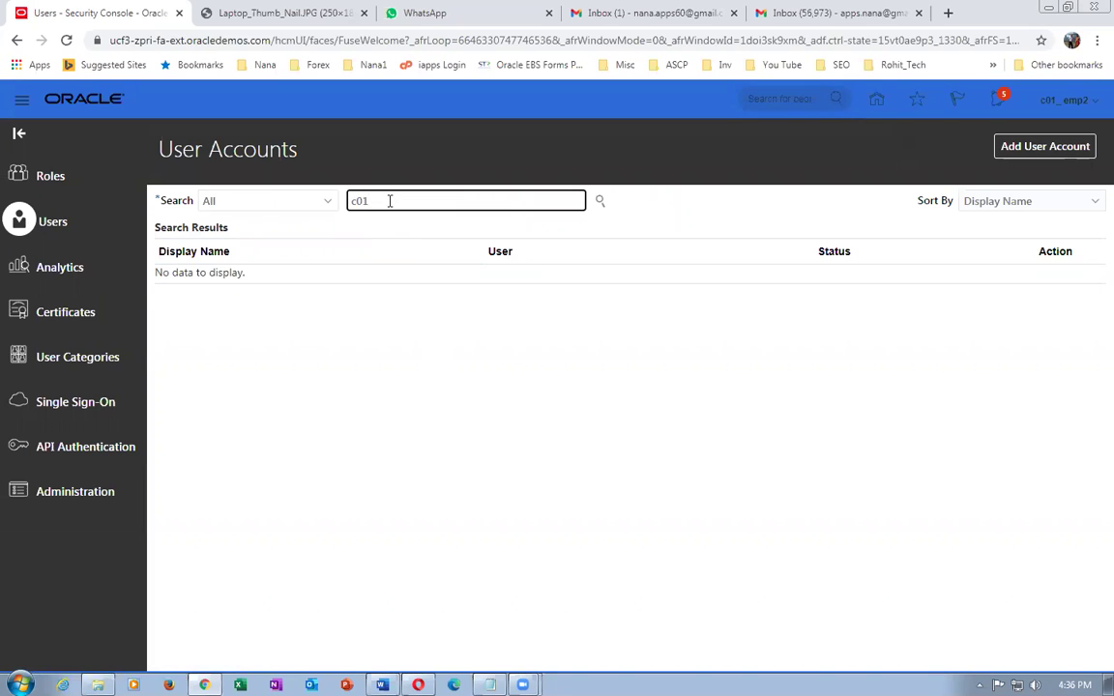
{"action": "type", "text": "01"}
{"action": "key", "text": "Return"}
- Review the logged-in employee user's assigned roles, then return to the home page
{"action": "left_click", "coordinate": [188, 350]}
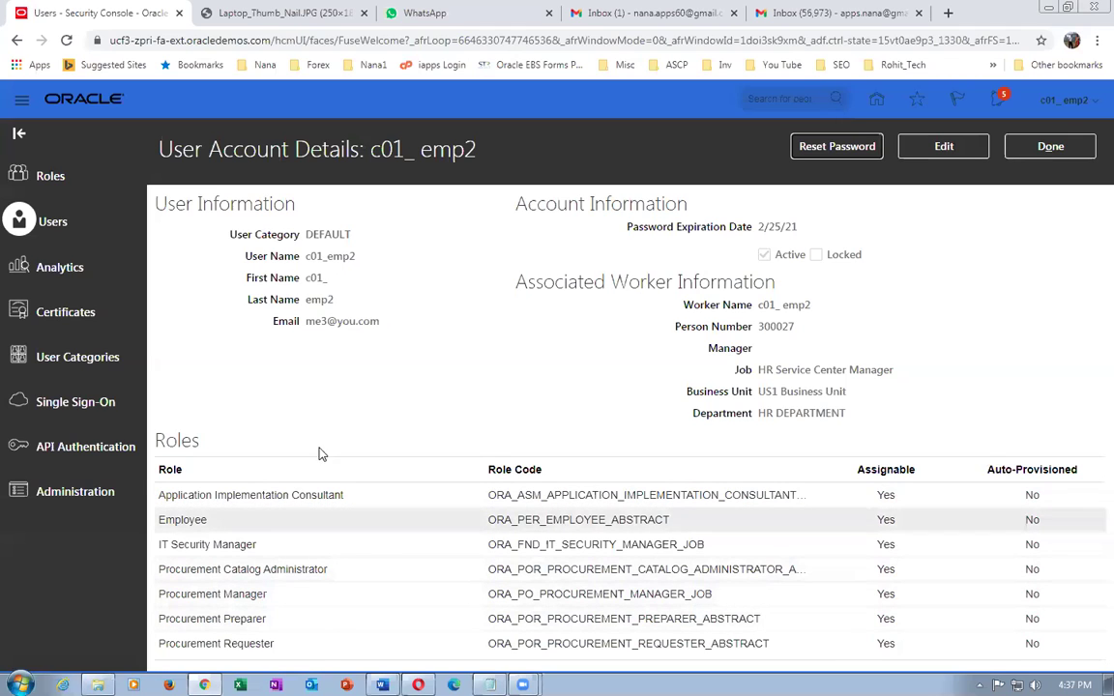
{"action": "left_click", "coordinate": [1048, 146]}
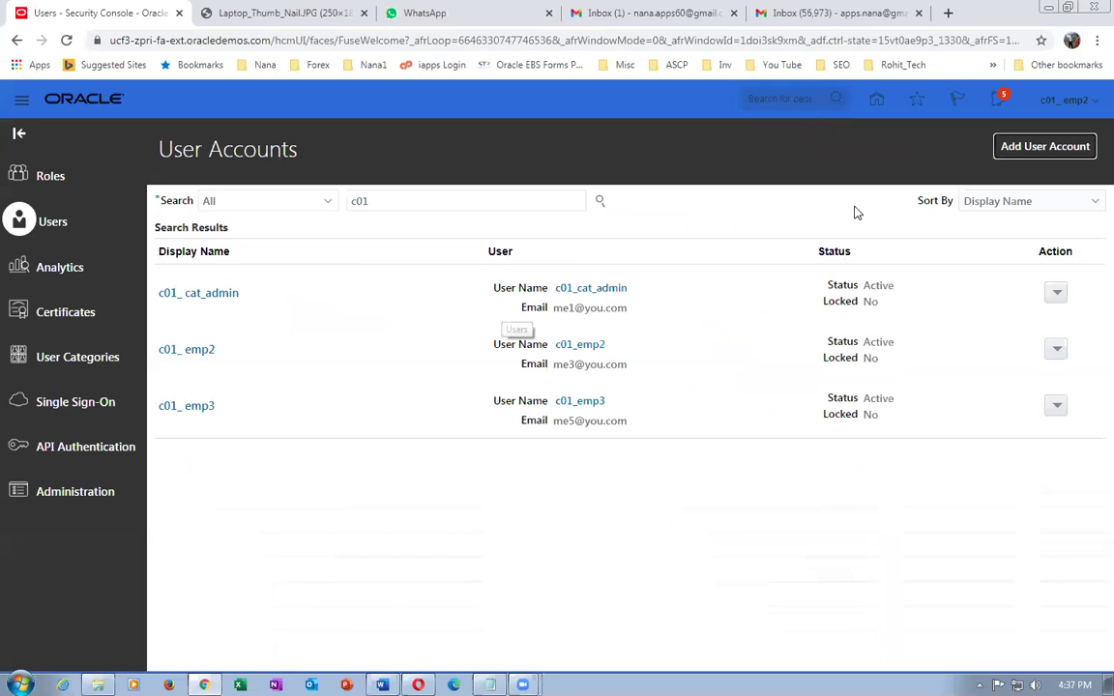
{"action": "left_click", "coordinate": [876, 100]}
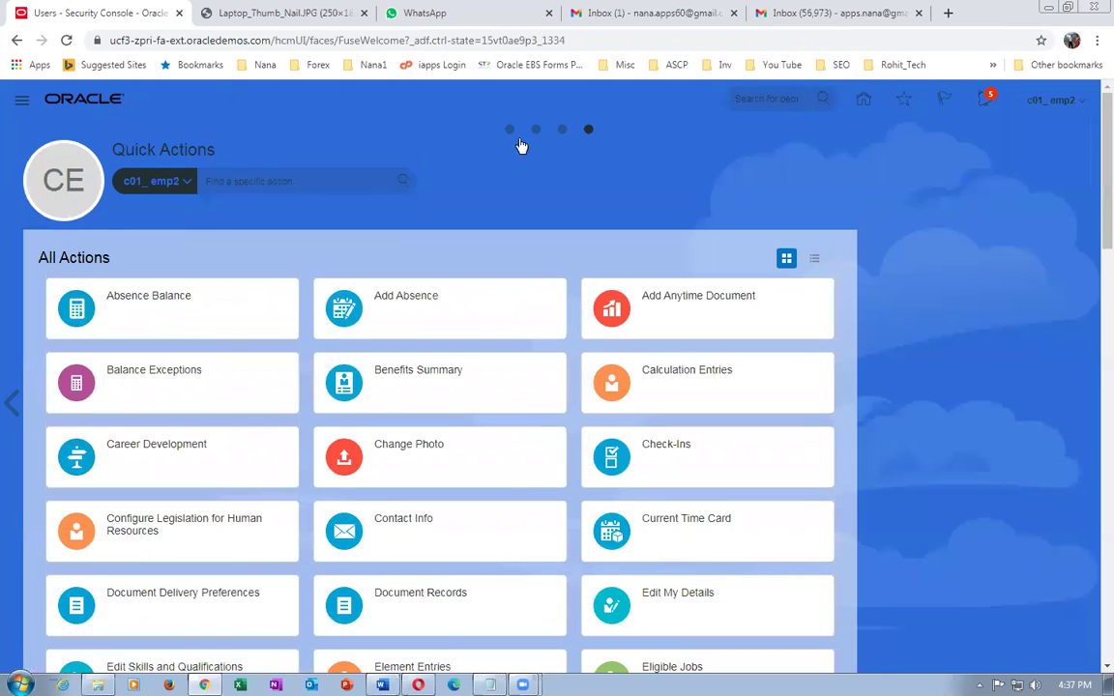
- Open Product Information Management from the Product Management tiles
{"action": "left_click", "coordinate": [509, 130]}
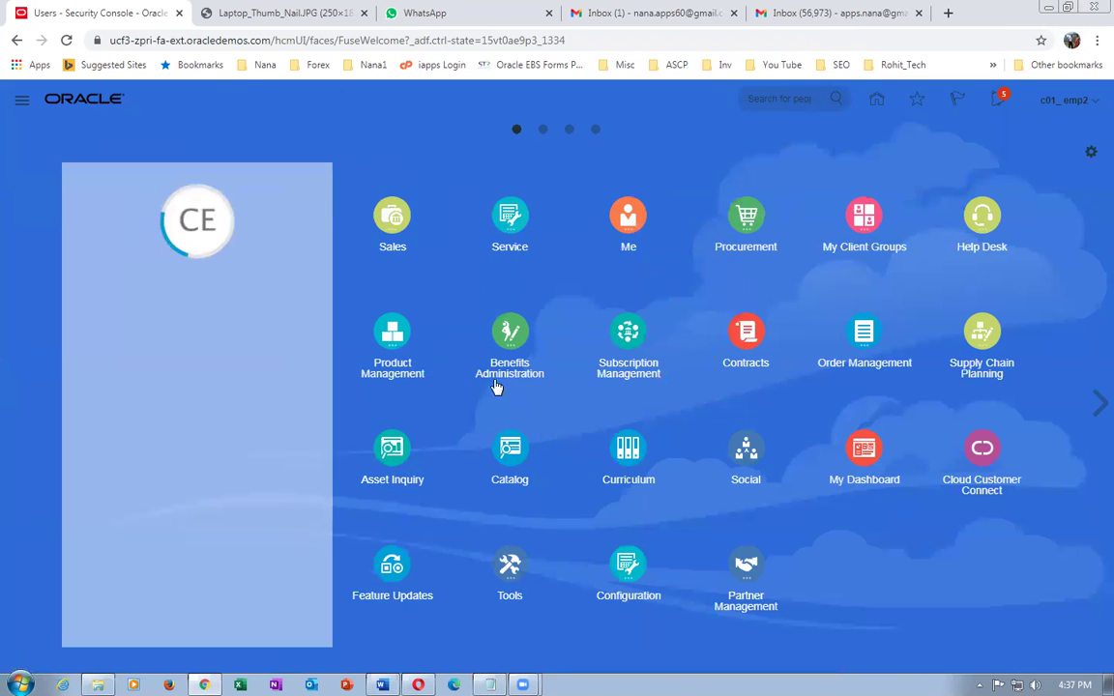
{"action": "left_click", "coordinate": [394, 337]}
{"action": "left_click", "coordinate": [504, 443]}
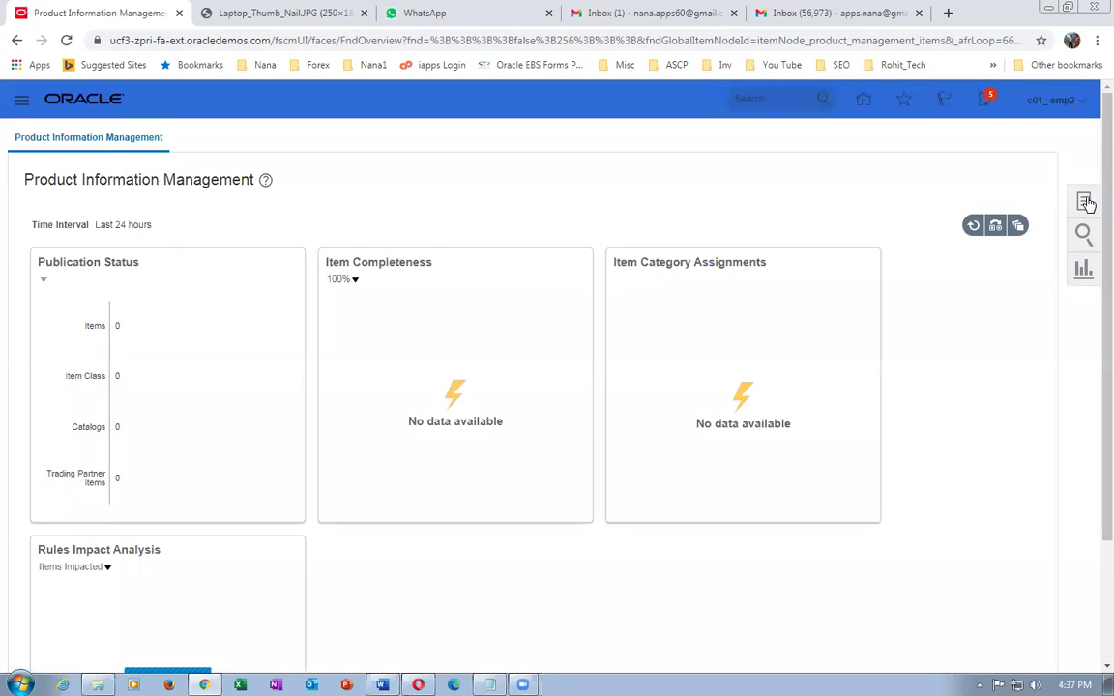
- Browse items for c01 and scroll through the desktop and laptop results
{"action": "left_click", "coordinate": [1083, 202]}
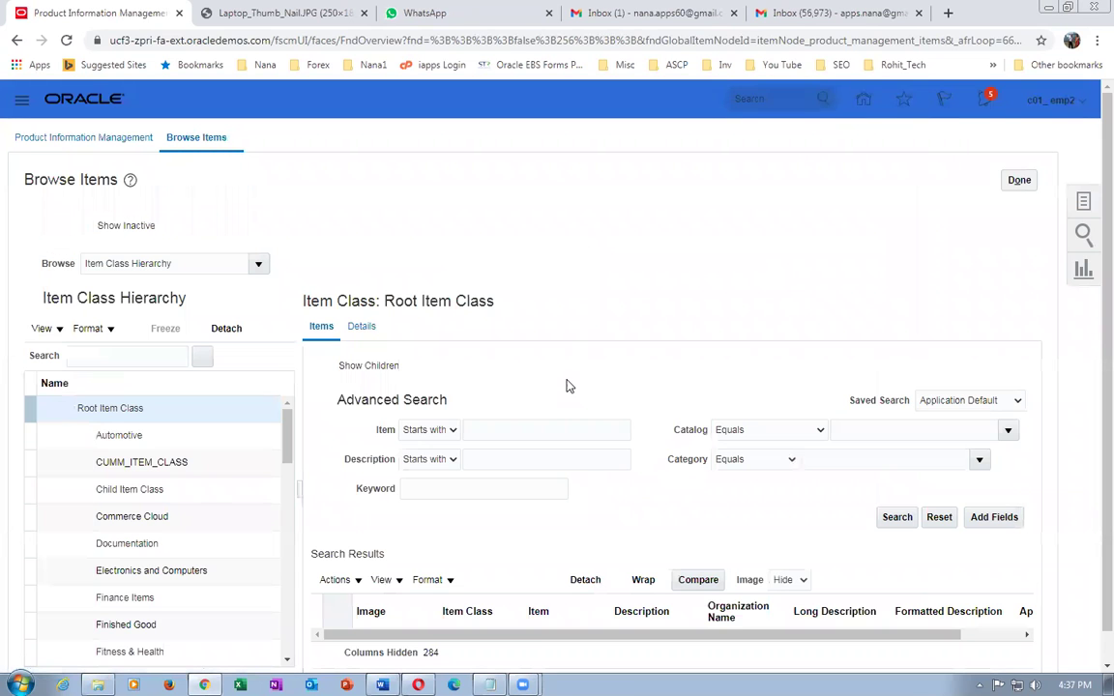
{"action": "left_click", "coordinate": [542, 429]}
{"action": "type", "text": "c01"}
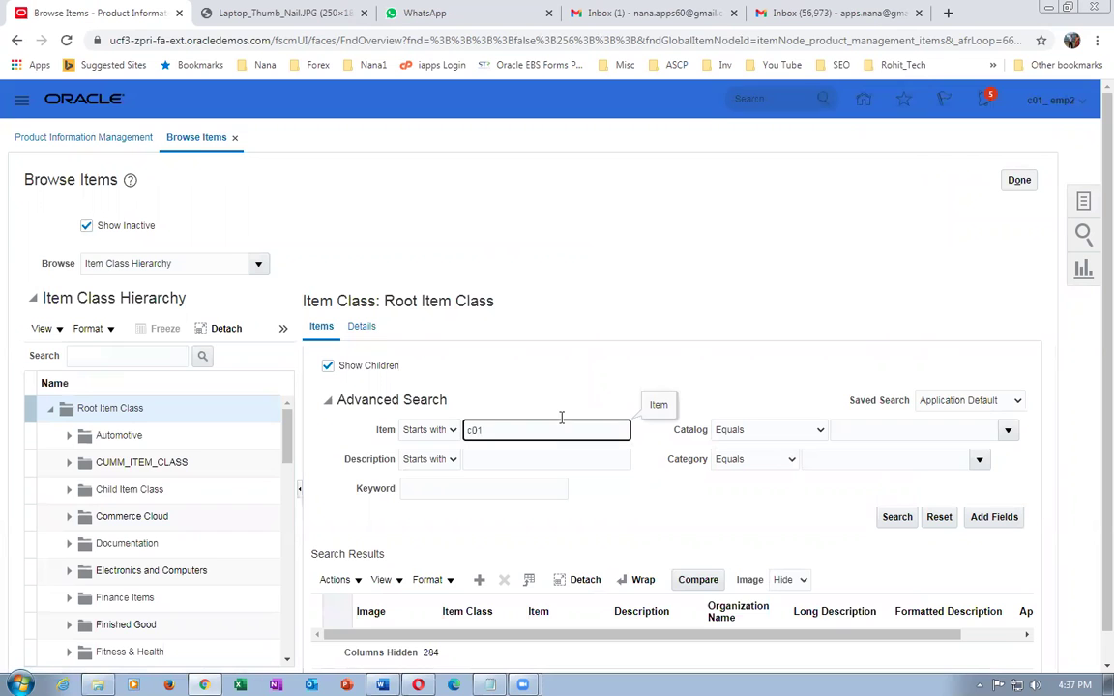
{"action": "key", "text": "Return"}
{"action": "scroll", "coordinate": [586, 379], "scroll_direction": "down", "scroll_amount": 1}
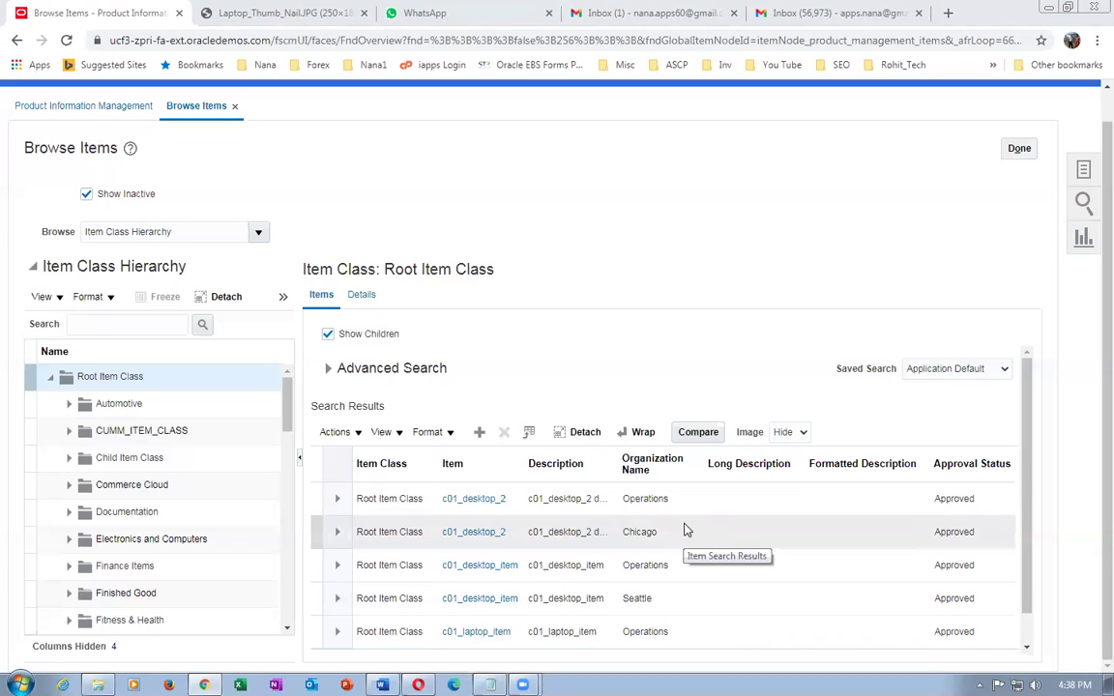
- Duplicate the Browse Items tab and open Setup and Maintenance in the copy
{"action": "right_click", "coordinate": [42, 13]}
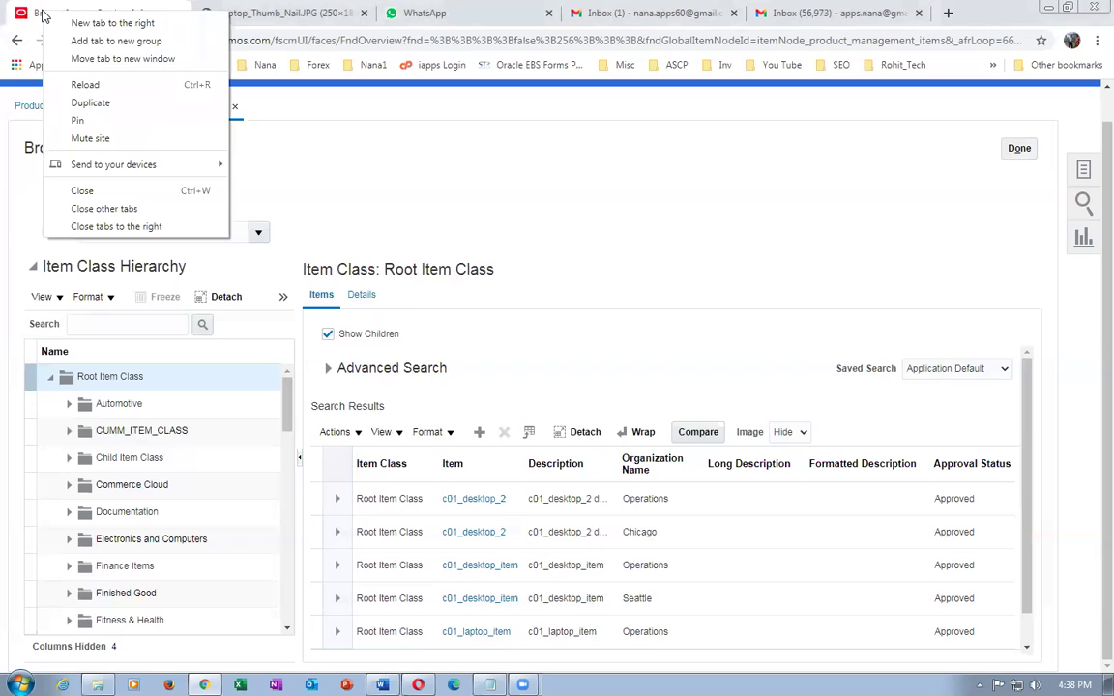
{"action": "left_click", "coordinate": [96, 103]}
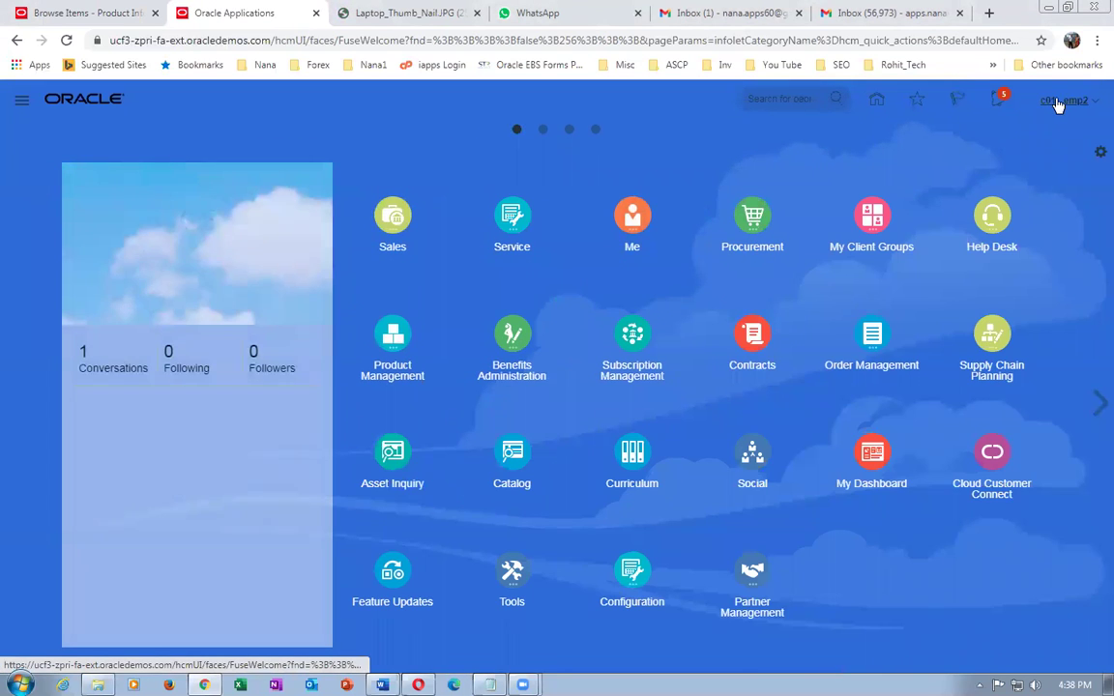
{"action": "left_click", "coordinate": [1057, 102]}
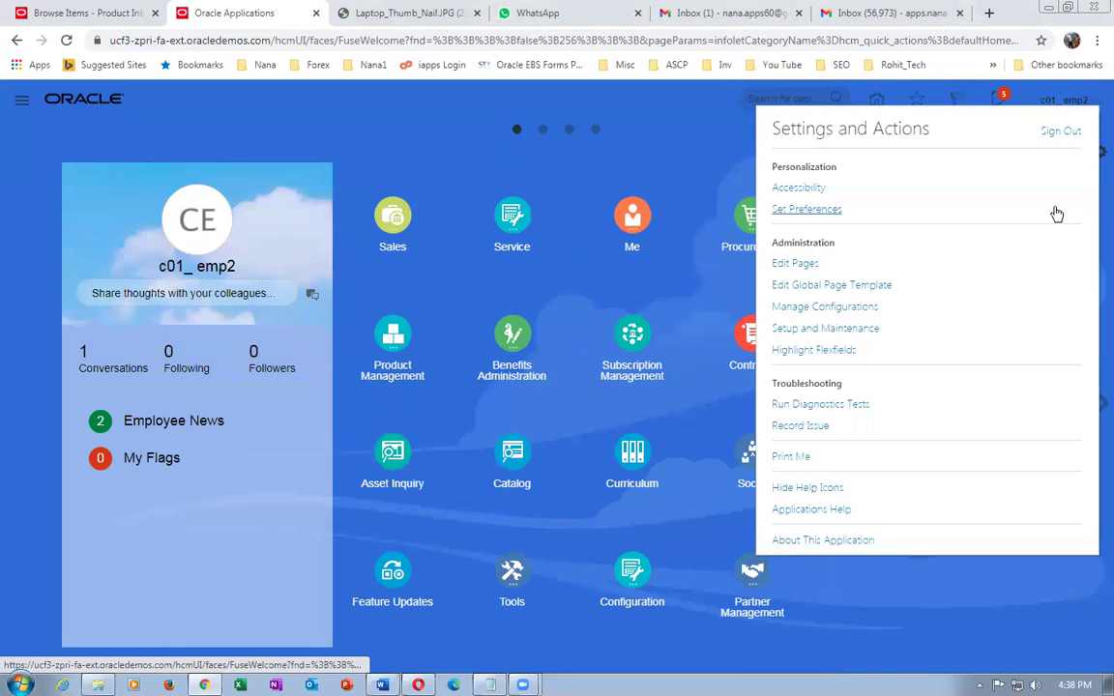
{"action": "left_click", "coordinate": [834, 329]}
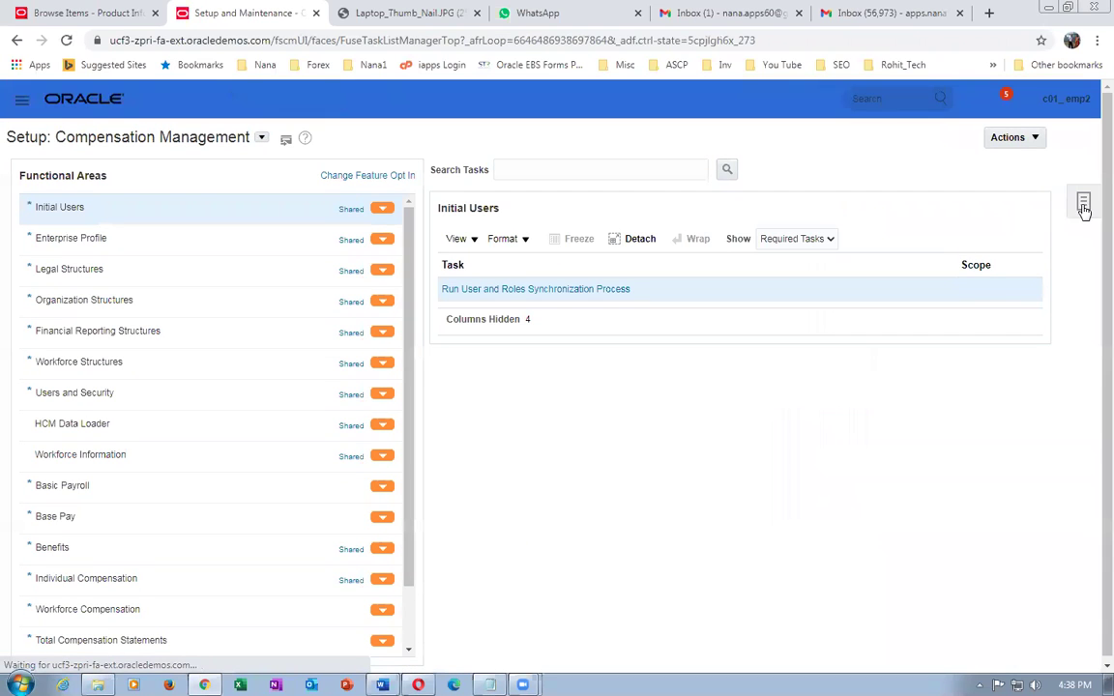
- Search setup tasks for conf%req and open Configure Requisitioning Business Function
{"action": "left_click", "coordinate": [1083, 201]}
{"action": "left_click", "coordinate": [952, 253]}
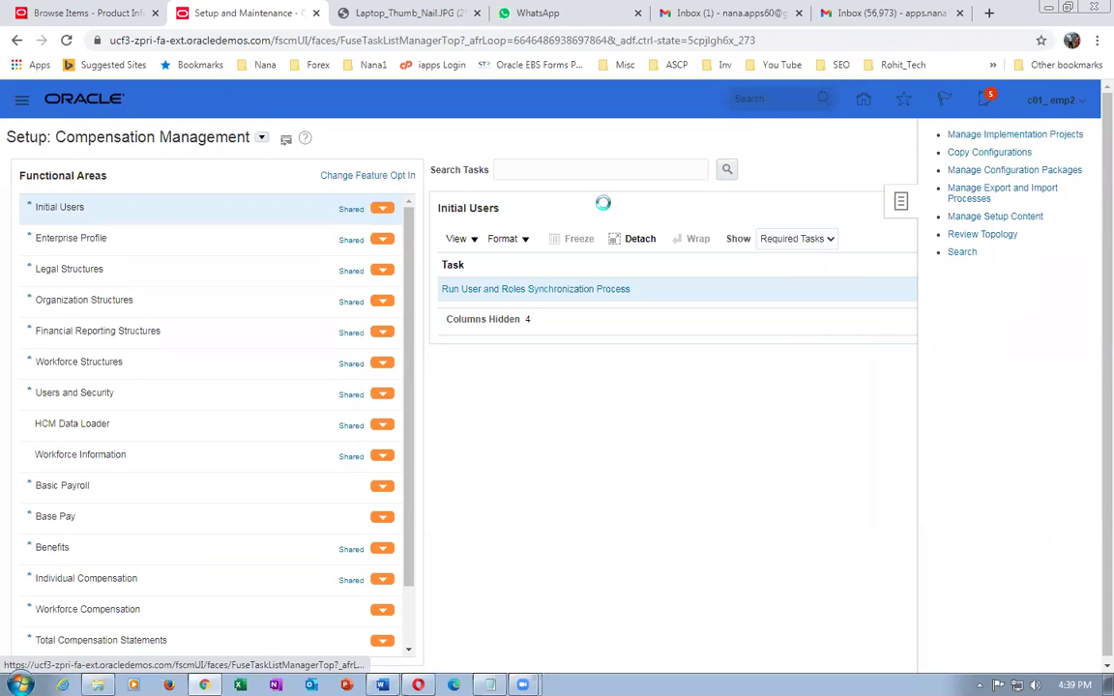
{"action": "left_click", "coordinate": [485, 170]}
{"action": "type", "text": "co"}
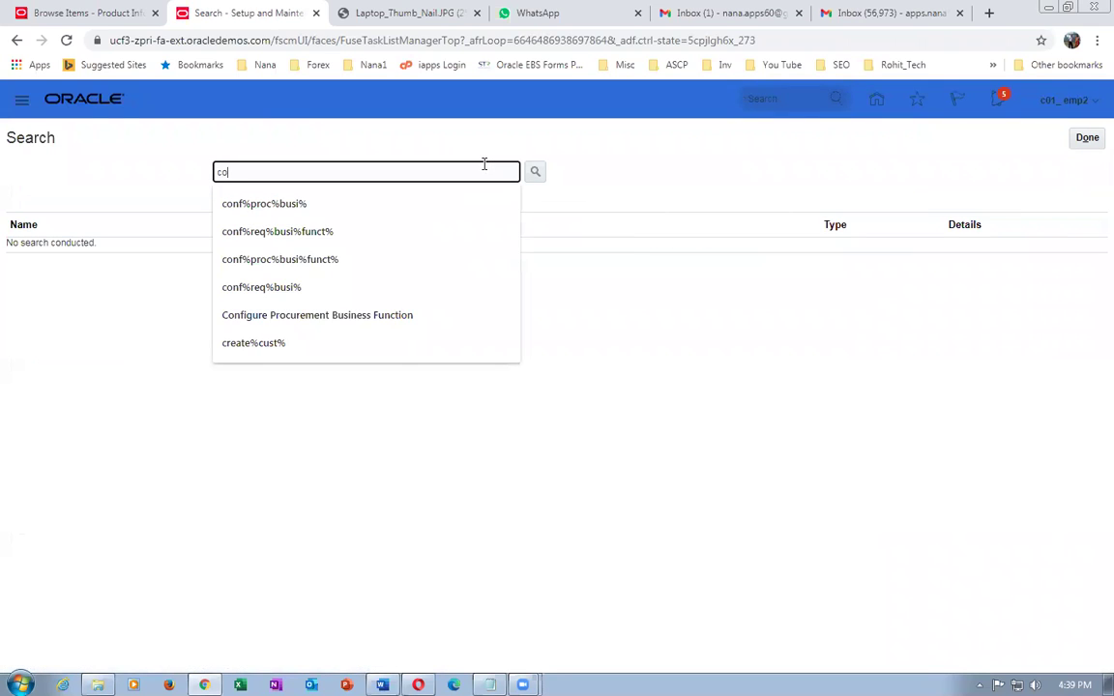
{"action": "type", "text": "nf%req%busi%"}
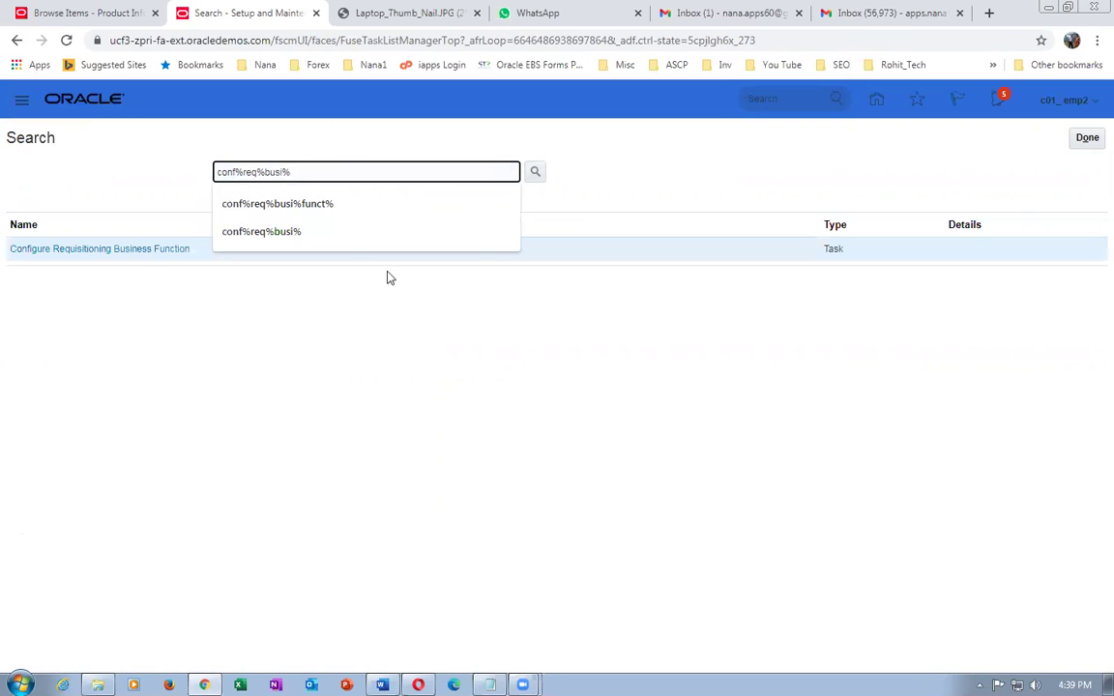
{"action": "left_click", "coordinate": [130, 251]}
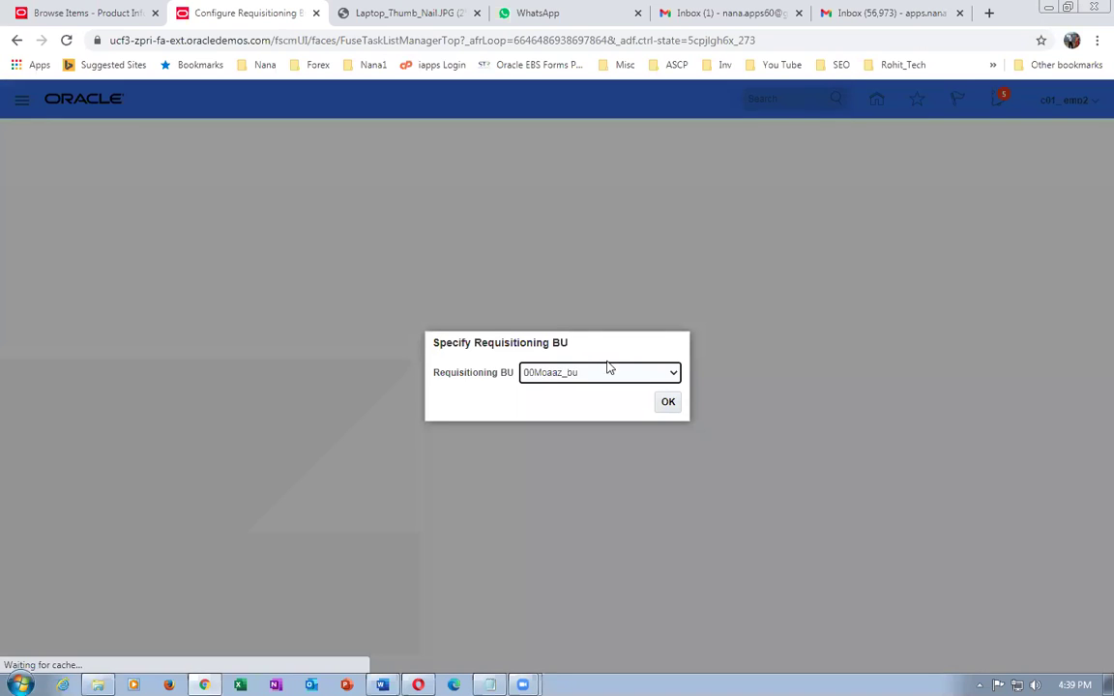
- Choose US1 Business Unit as the requisitioning BU, confirm, and return to Browse Items
{"action": "left_click", "coordinate": [619, 374]}
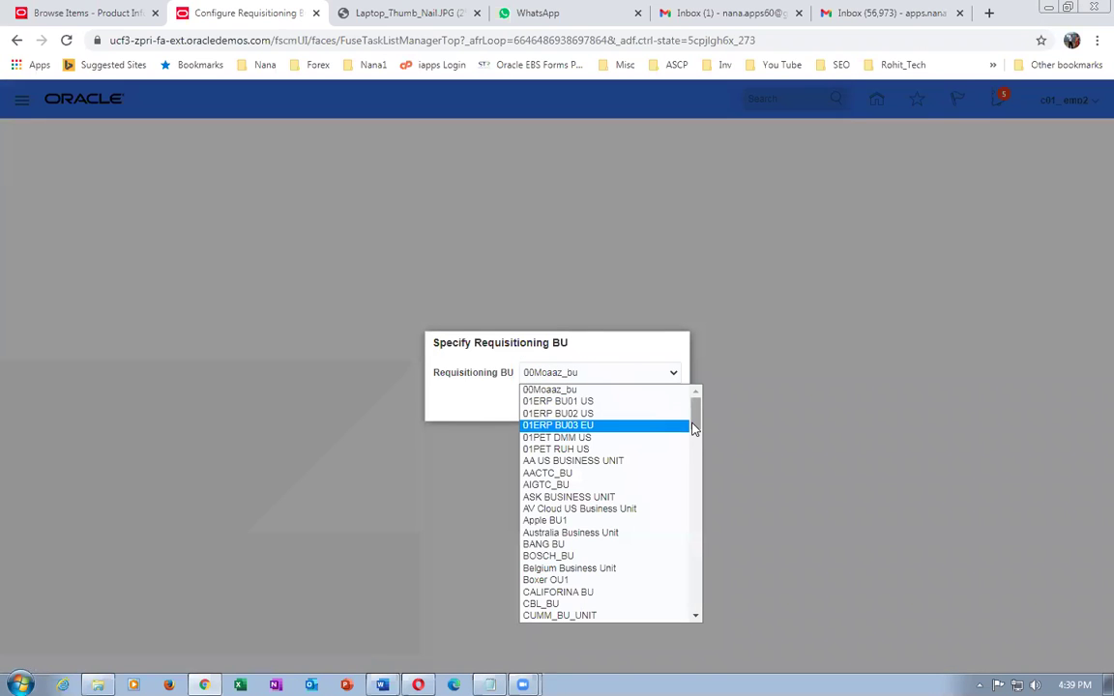
{"action": "left_click_drag", "start_coordinate": [693, 417], "coordinate": [705, 623]}
{"action": "key", "text": "Down"}
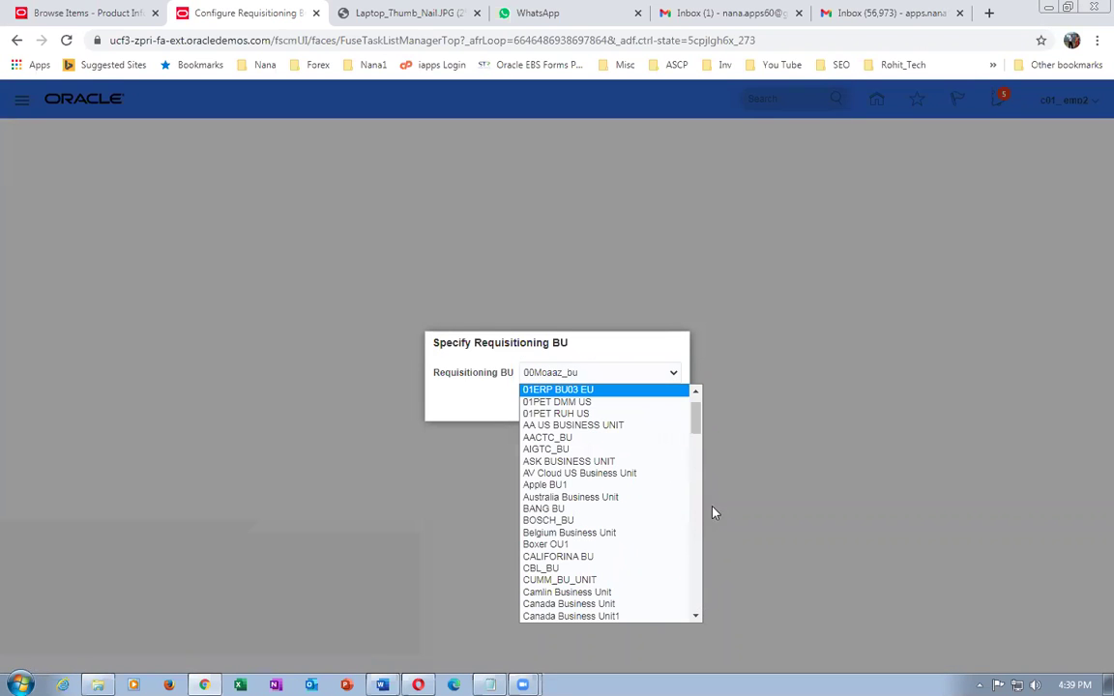
{"action": "left_click_drag", "start_coordinate": [698, 425], "coordinate": [694, 617]}
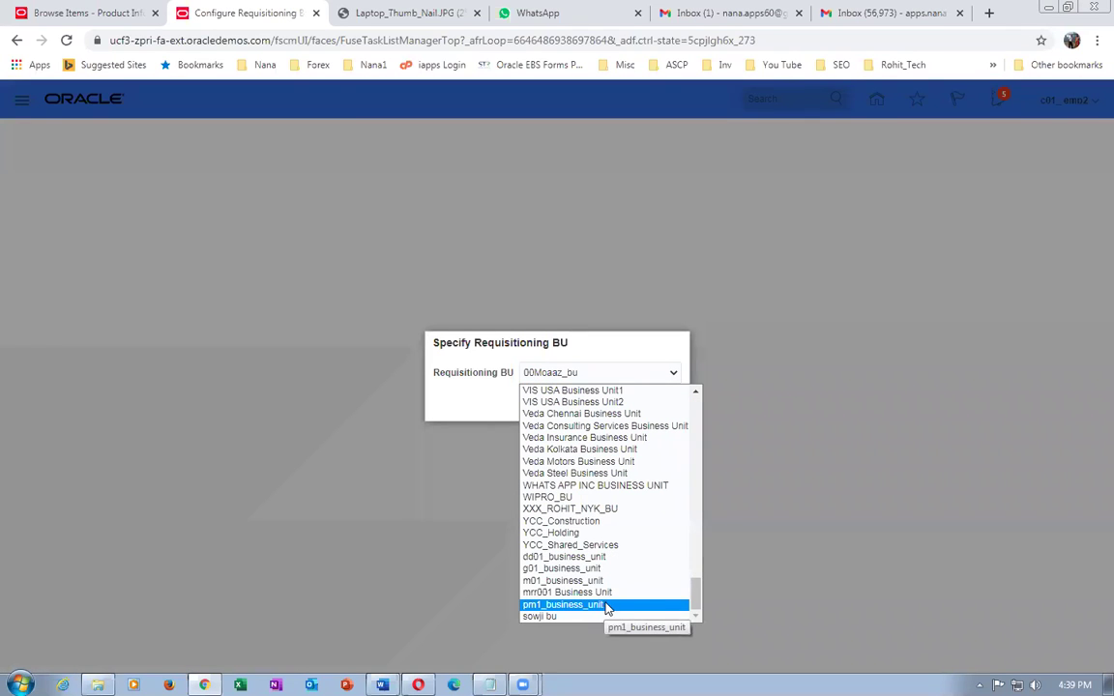
{"action": "left_click_drag", "start_coordinate": [695, 601], "coordinate": [693, 584]}
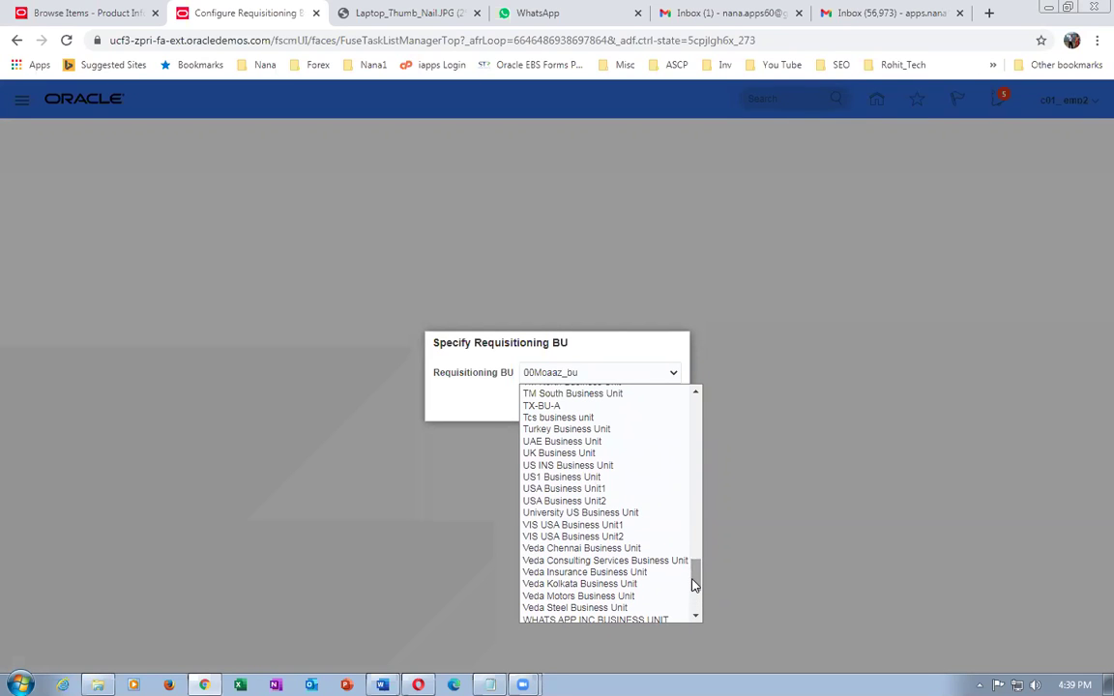
{"action": "left_click", "coordinate": [570, 477]}
{"action": "left_click", "coordinate": [667, 401]}
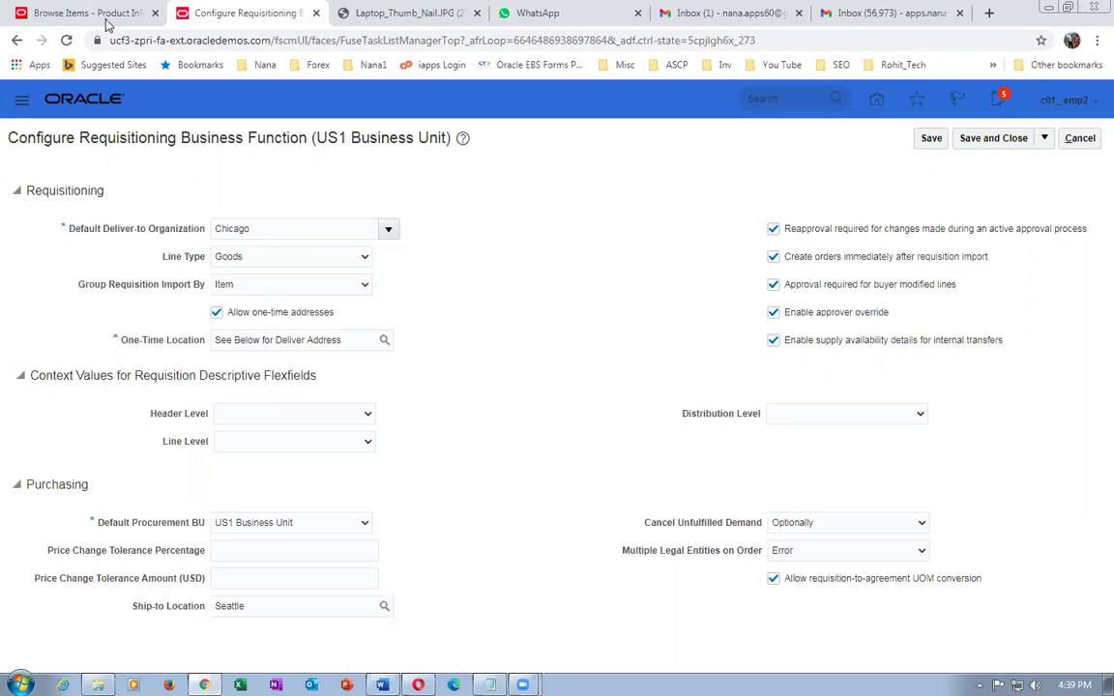
{"action": "left_click", "coordinate": [90, 12]}
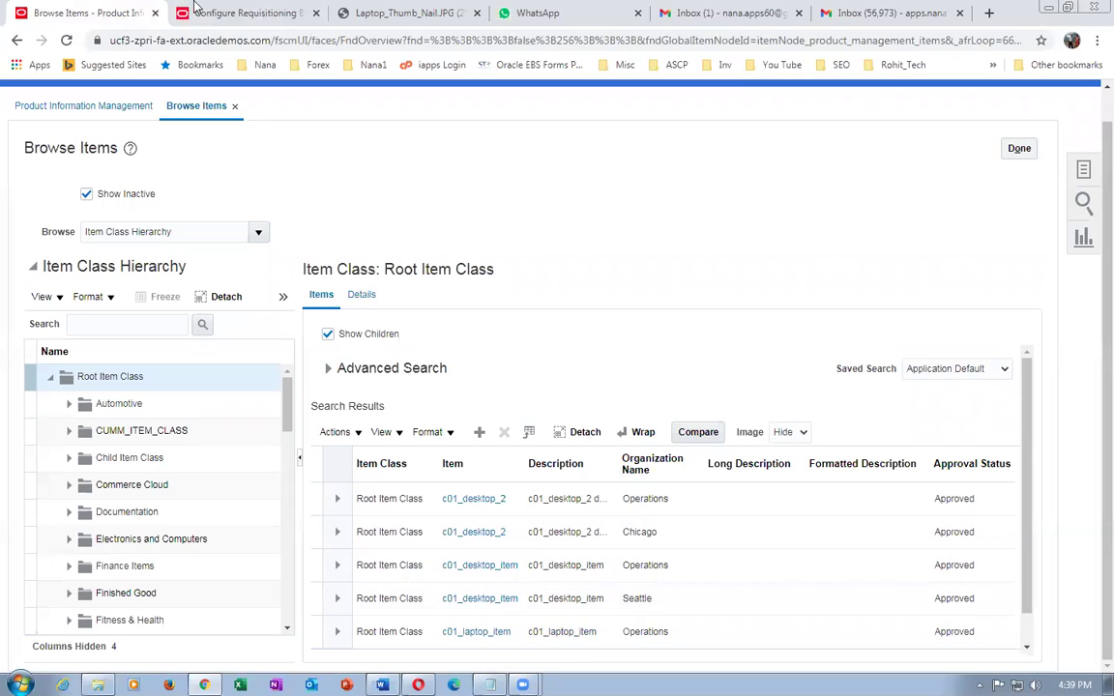
- Duplicate the requisitioning configuration tab into a new browser tab
{"action": "left_click", "coordinate": [221, 15]}
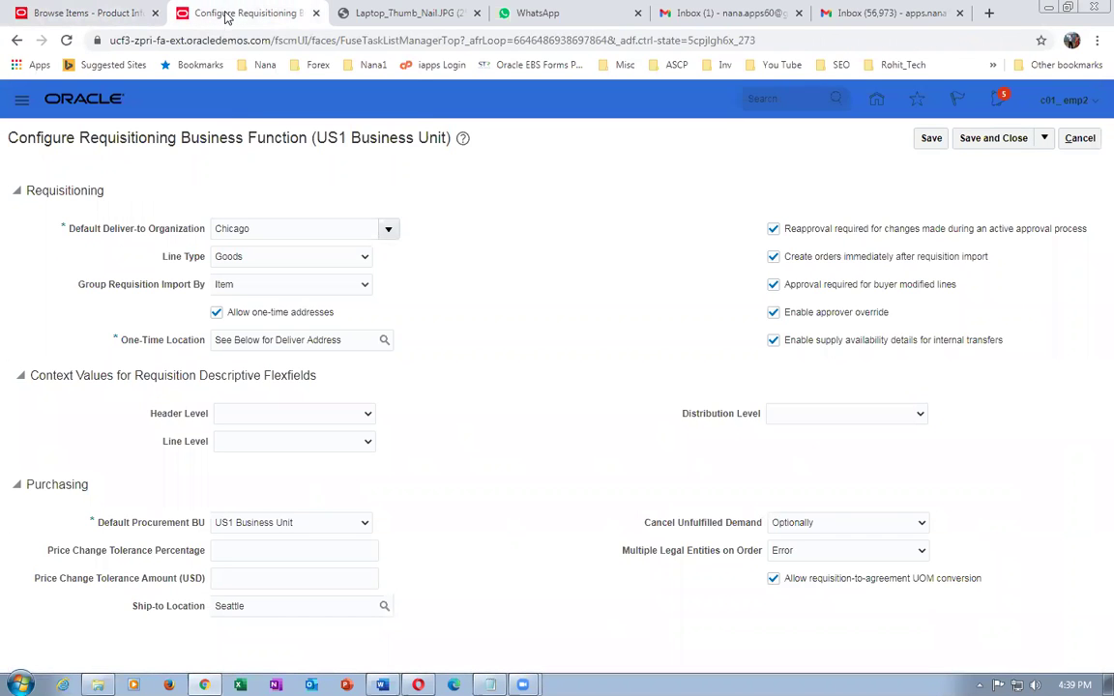
{"action": "right_click", "coordinate": [225, 18]}
{"action": "left_click", "coordinate": [256, 99]}
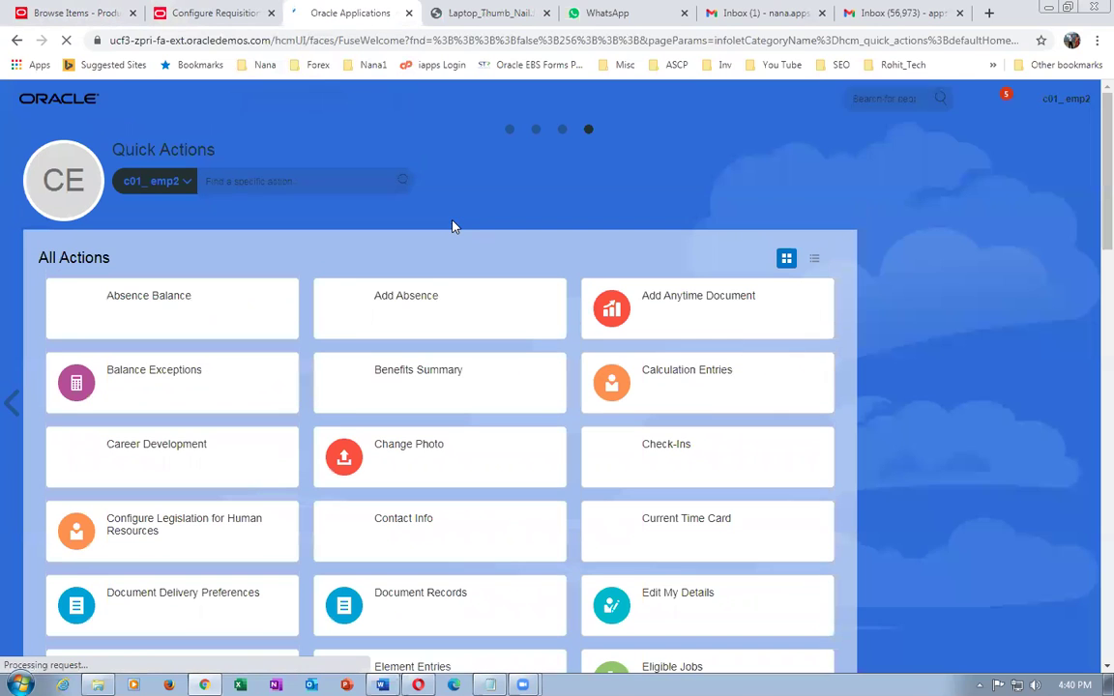
- Open the Purchase Orders work area from the Procurement tiles
{"action": "left_click", "coordinate": [509, 130]}
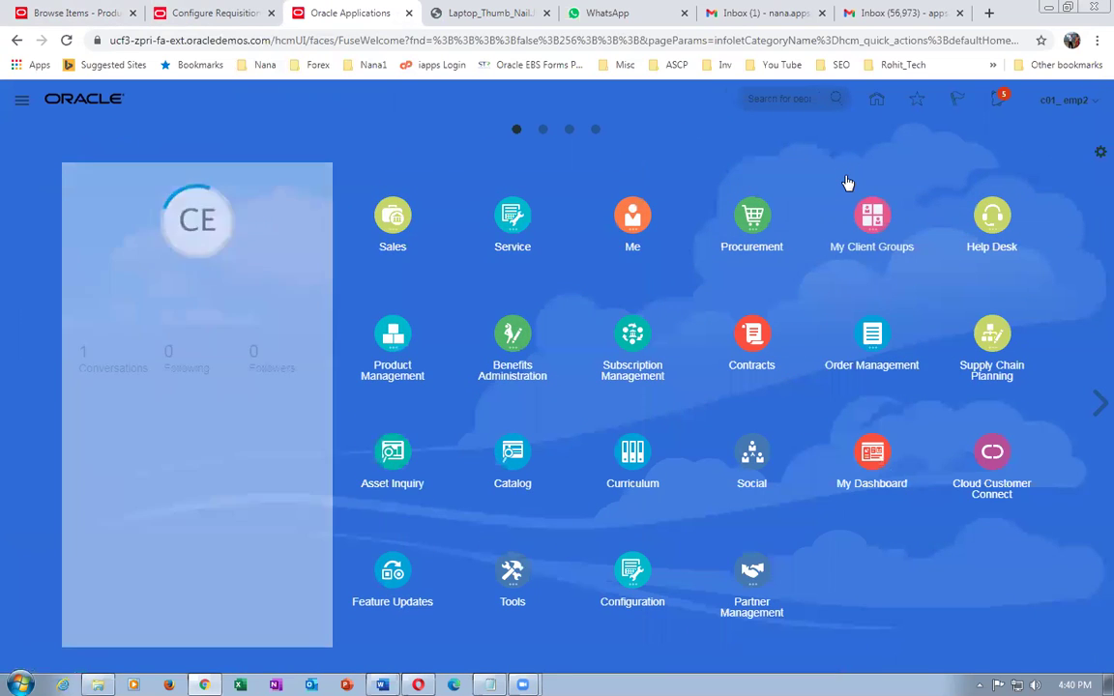
{"action": "left_click", "coordinate": [743, 208]}
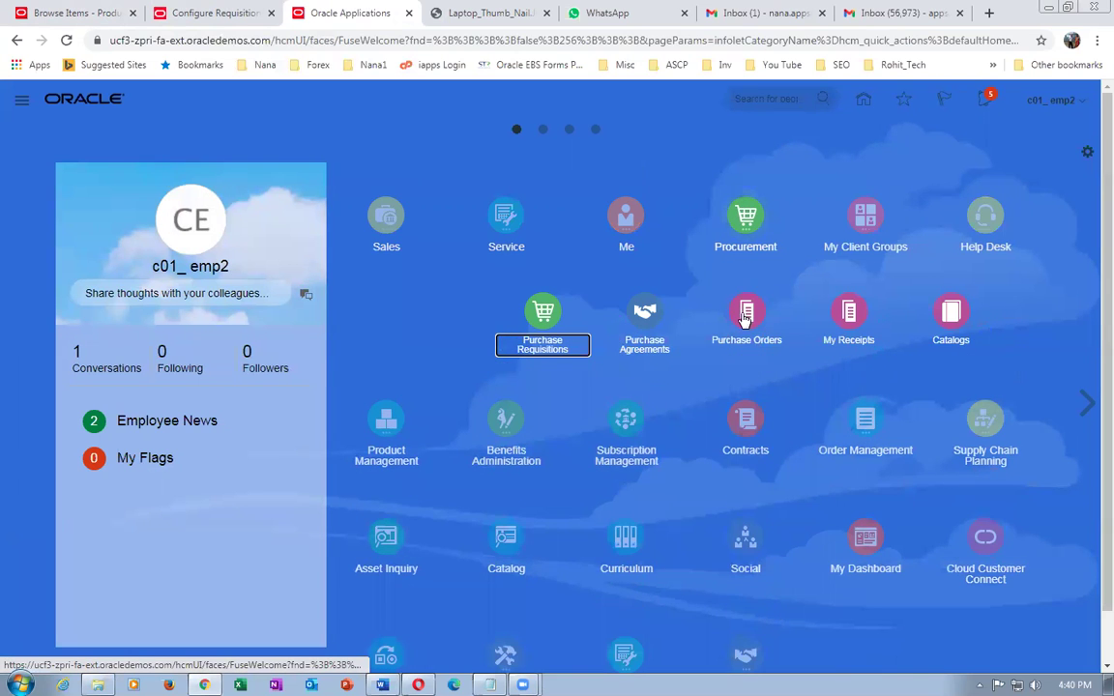
{"action": "left_click", "coordinate": [773, 315]}
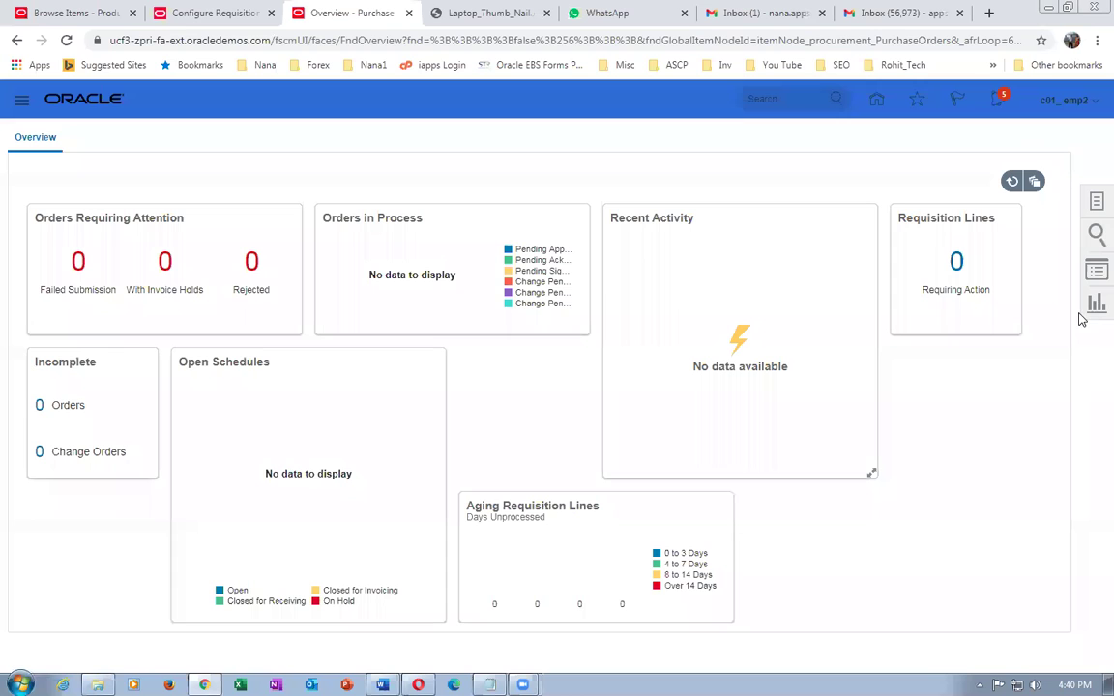
- Open the Manage Agreements search from the procurement tasks
{"action": "left_click", "coordinate": [1096, 203]}
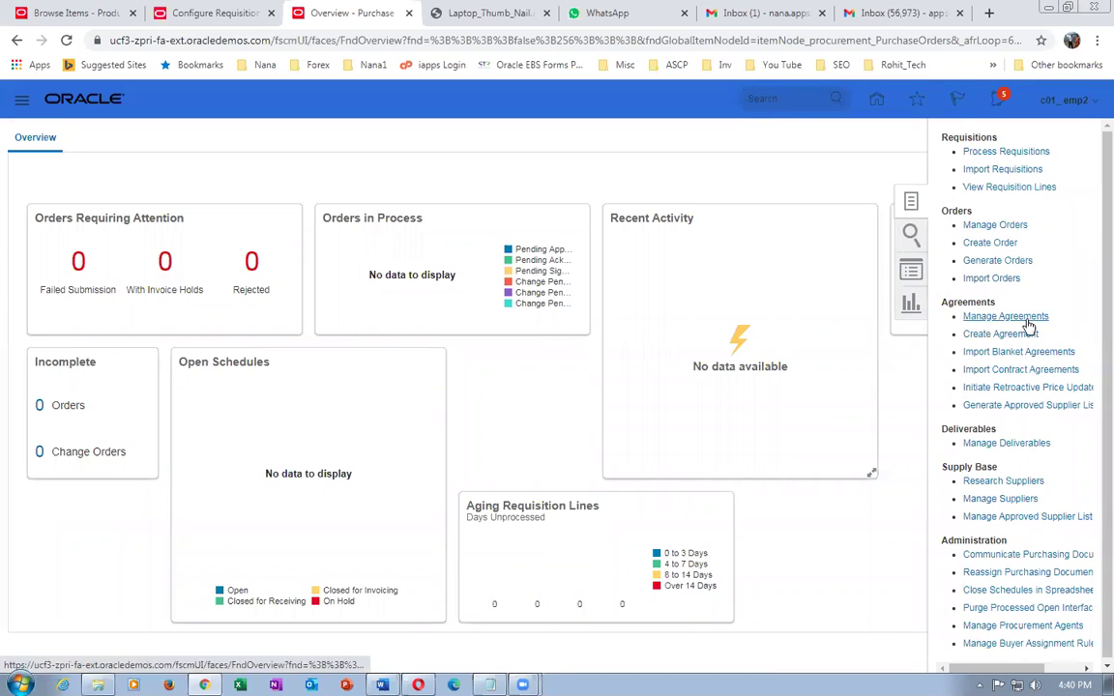
{"action": "left_click", "coordinate": [490, 684]}
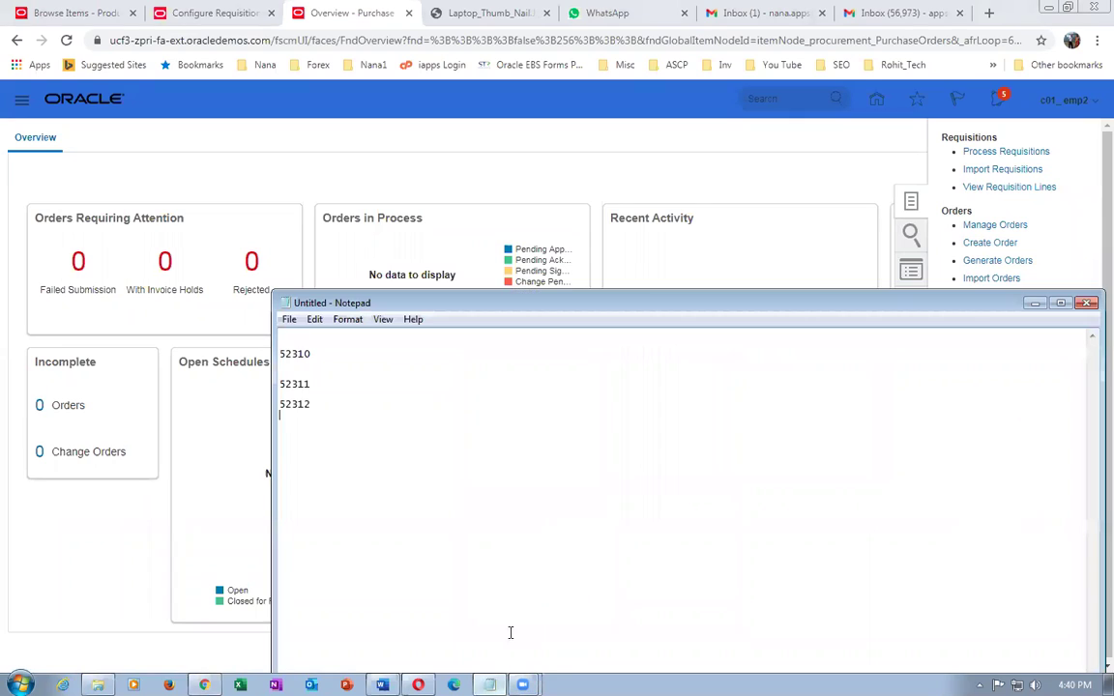
{"action": "left_click", "coordinate": [480, 177]}
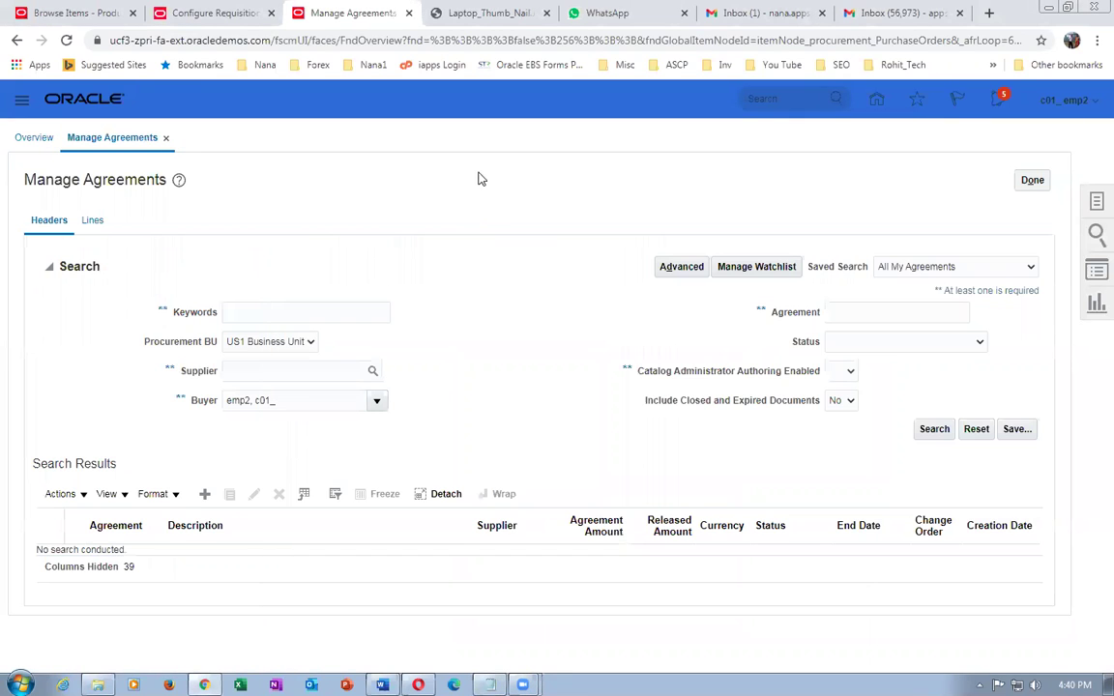
- Search for agreement 52310 with the Buyer filter cleared and open it
{"action": "left_click", "coordinate": [875, 313]}
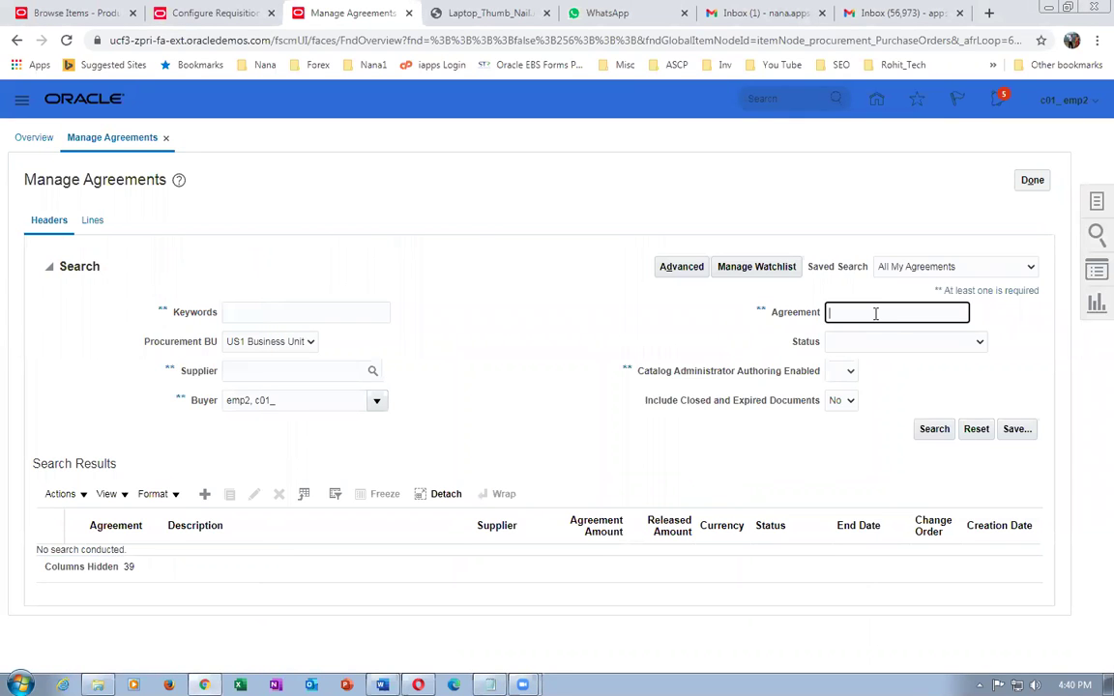
{"action": "key", "text": "Tab"}
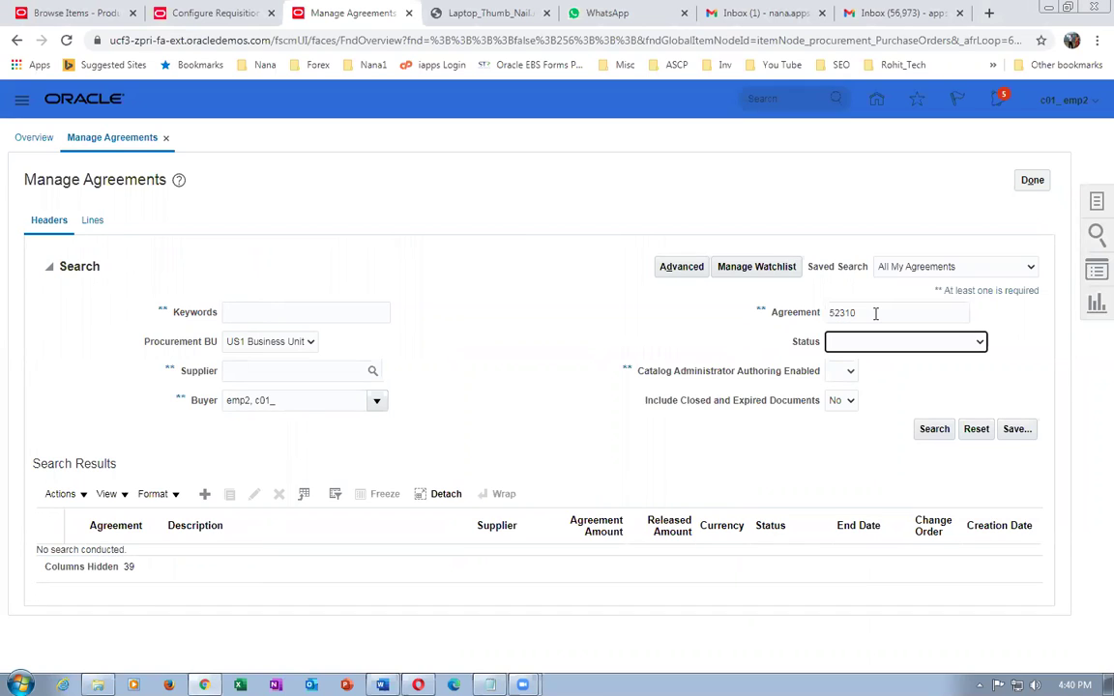
{"action": "left_click", "coordinate": [291, 402]}
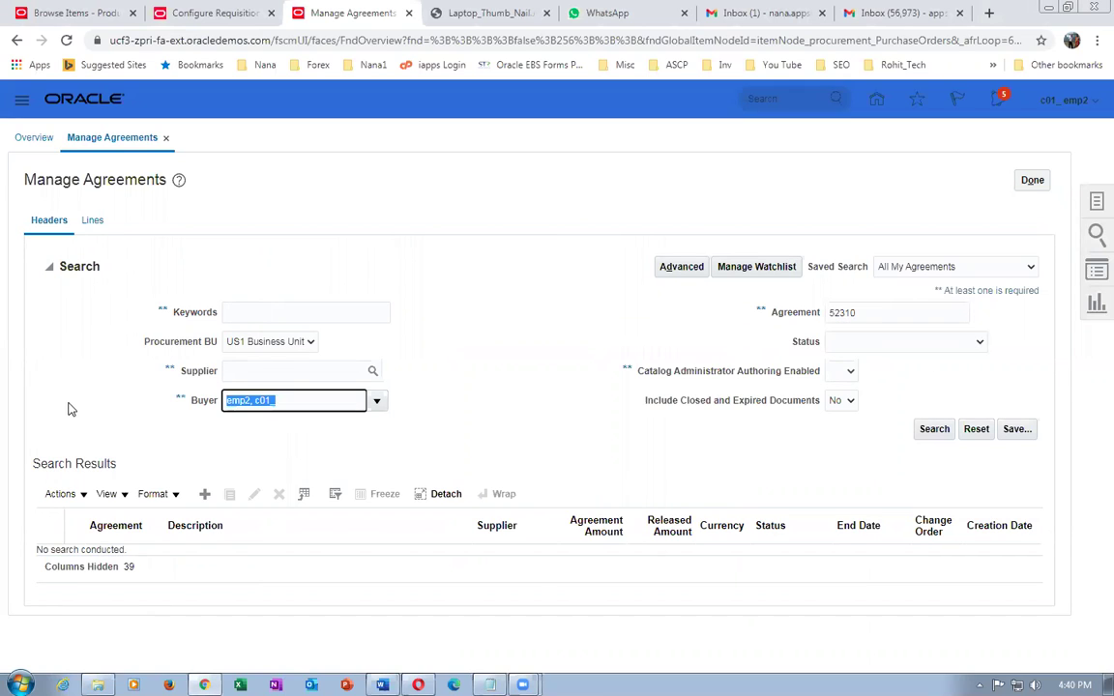
{"action": "key", "text": "BackSpace"}
{"action": "left_click", "coordinate": [934, 429]}
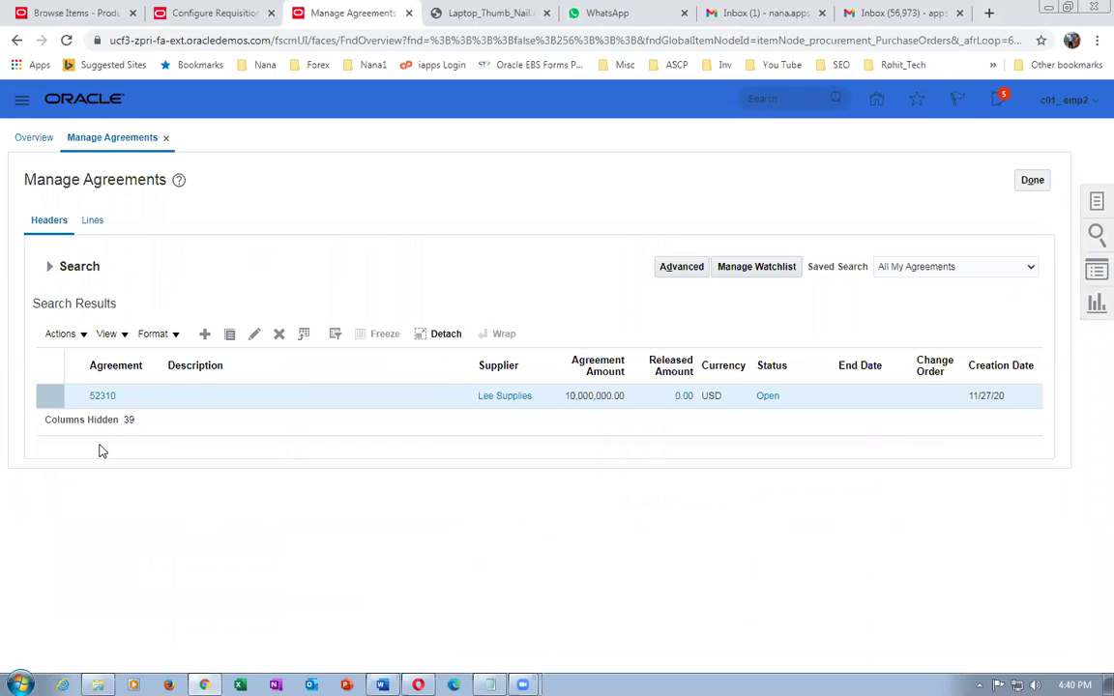
{"action": "left_click", "coordinate": [97, 398]}
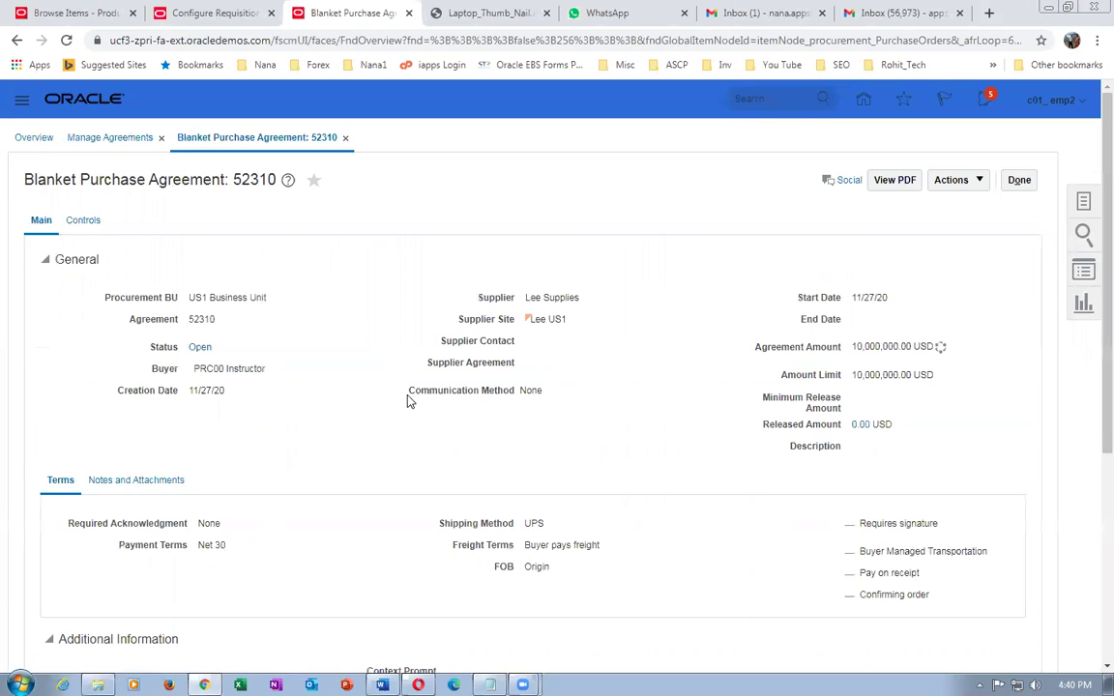
- Compare the agreement's visiting-card lines: line 3 canceled, line 6 open
{"action": "scroll", "coordinate": [408, 402], "scroll_direction": "down", "scroll_amount": 4}
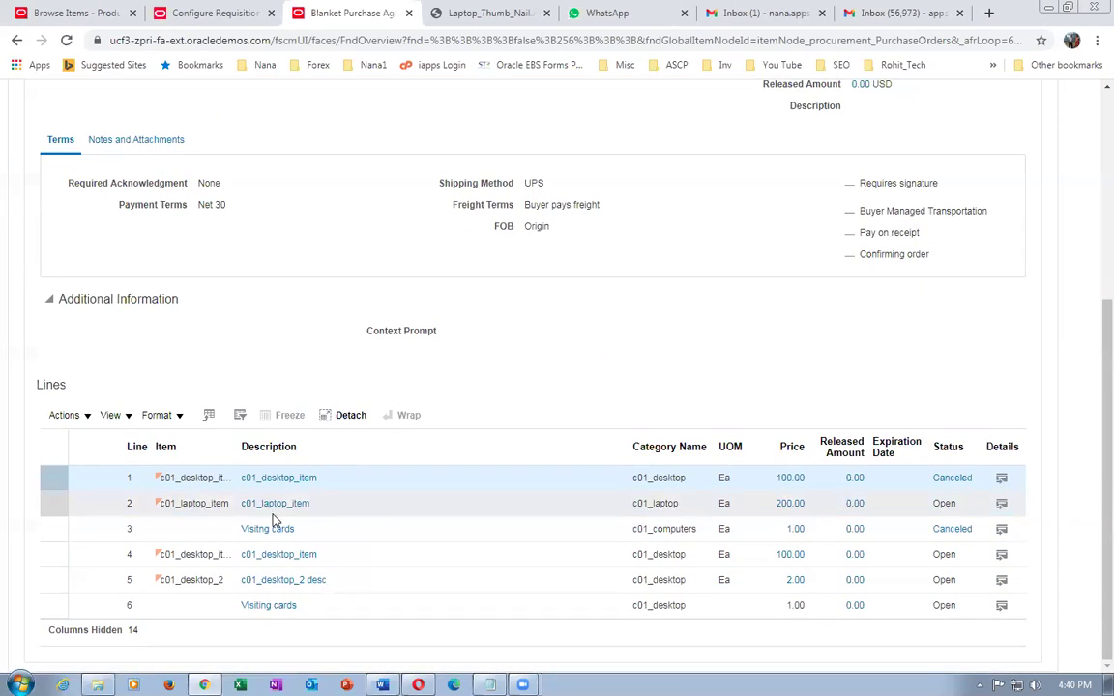
{"action": "left_click", "coordinate": [346, 536]}
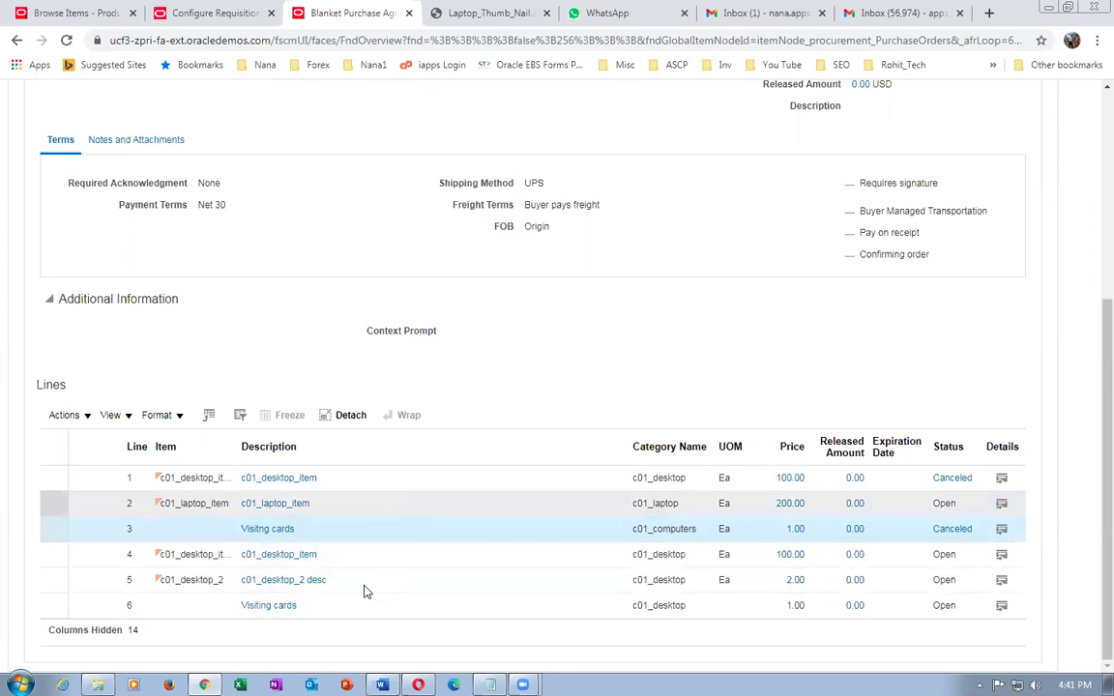
{"action": "left_click", "coordinate": [335, 613]}
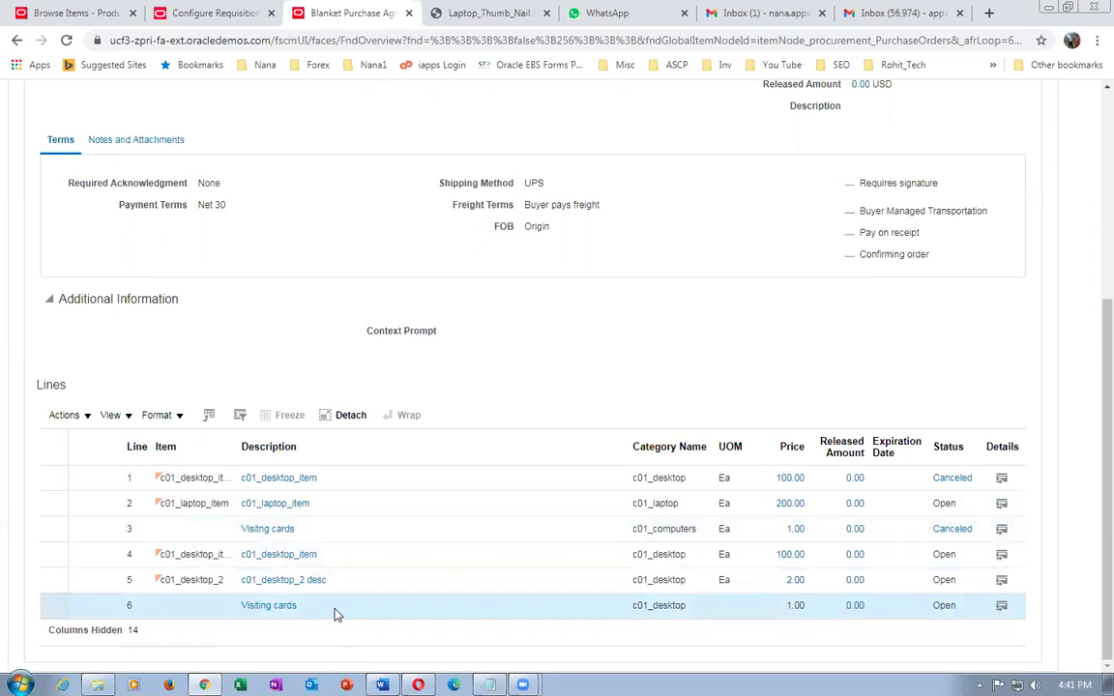
{"action": "left_click", "coordinate": [878, 527]}
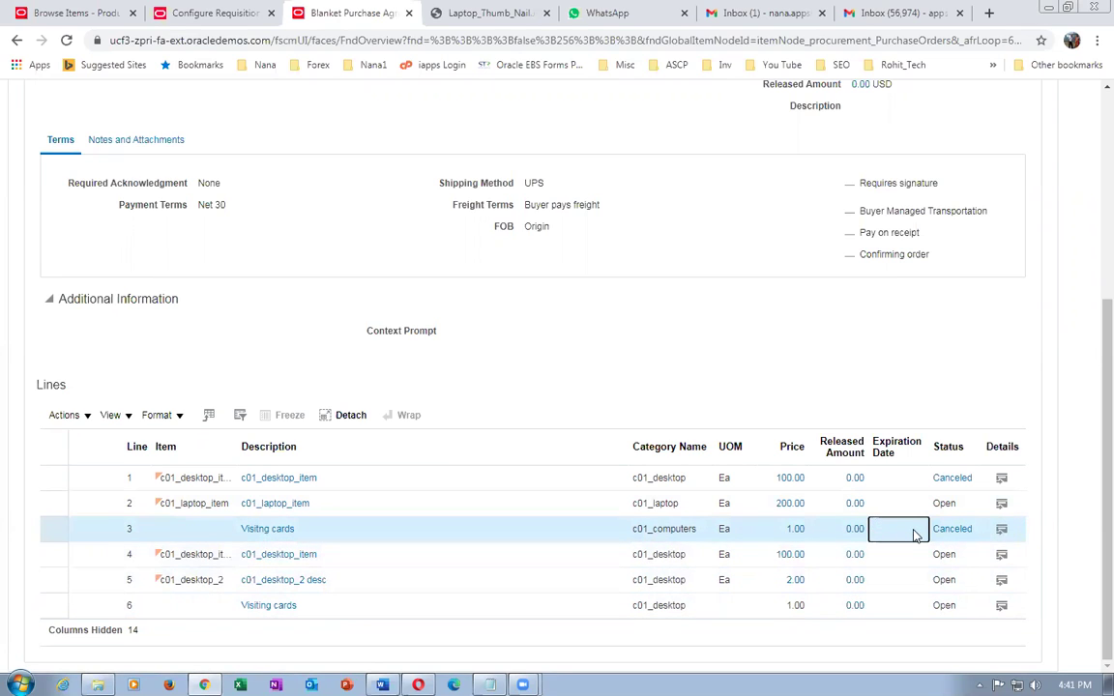
- Compare c01_desktop_item lines 1 (canceled) and 4 (open) with line 5, c01_desktop_2
{"action": "left_click", "coordinate": [354, 478]}
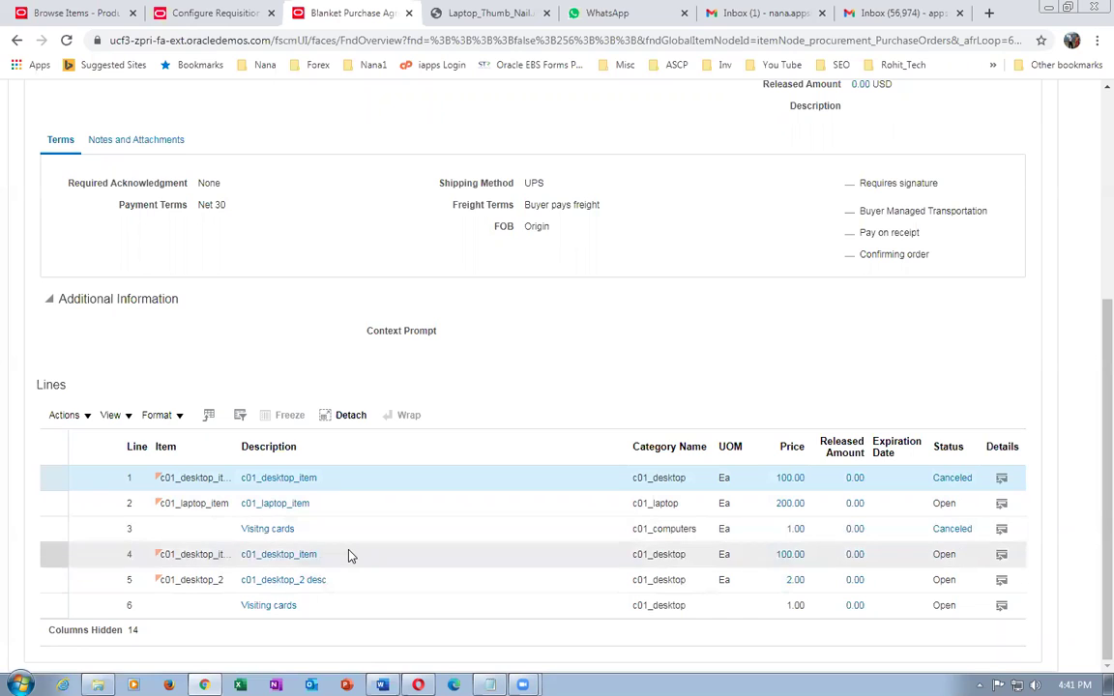
{"action": "left_click", "coordinate": [349, 554]}
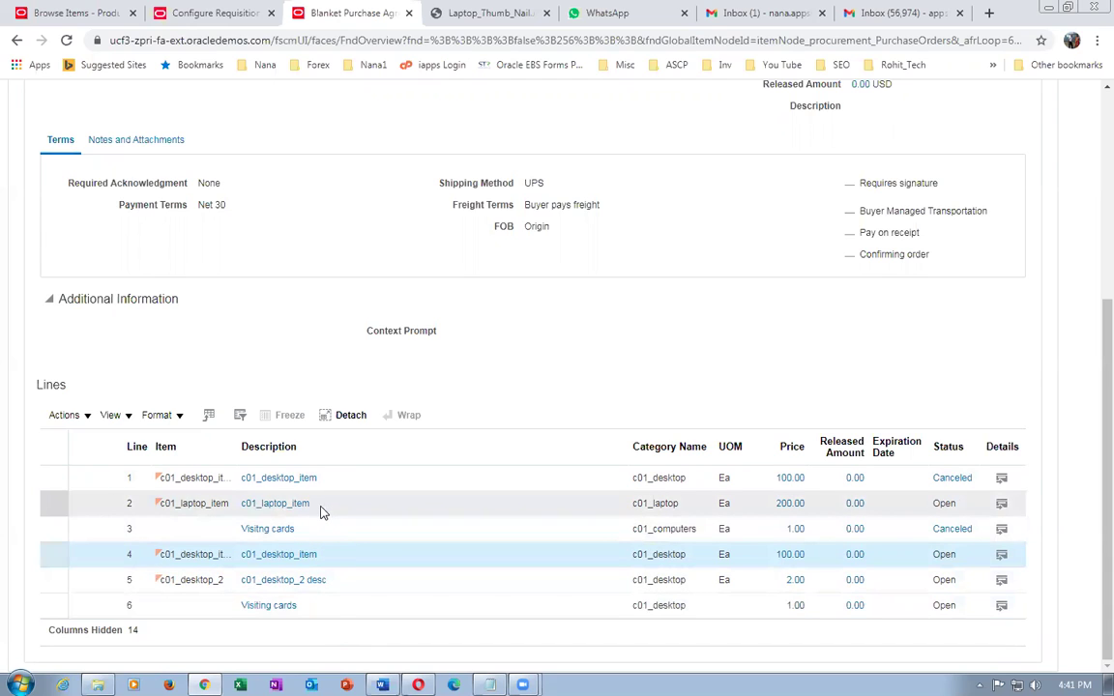
{"action": "left_click", "coordinate": [349, 611]}
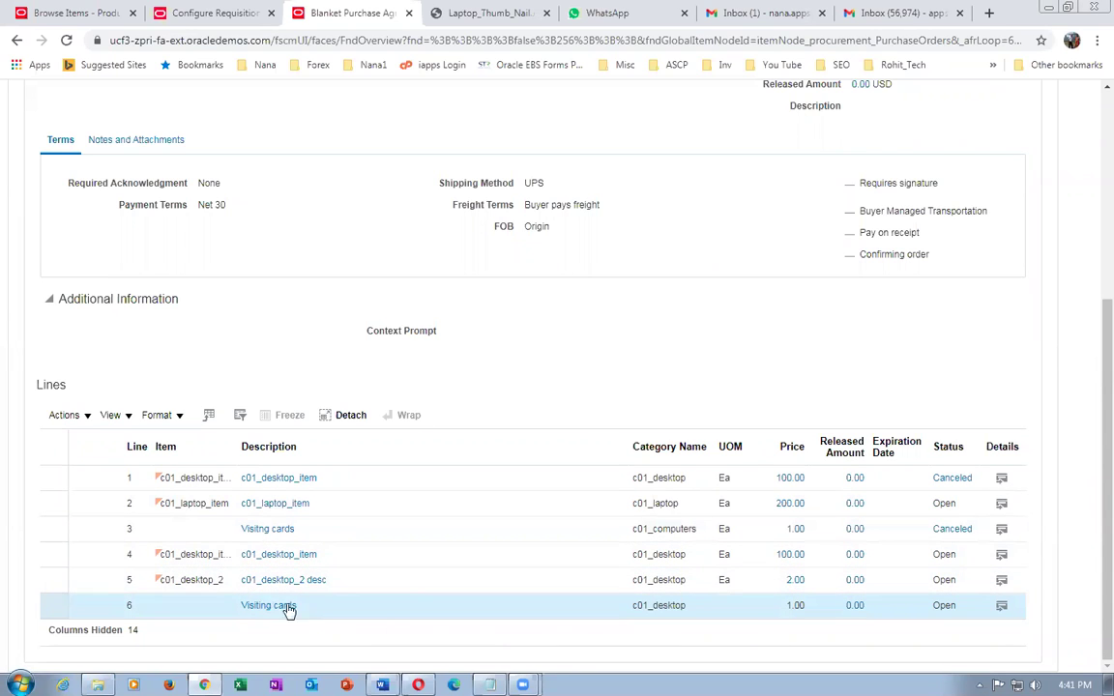
{"action": "left_click", "coordinate": [329, 557]}
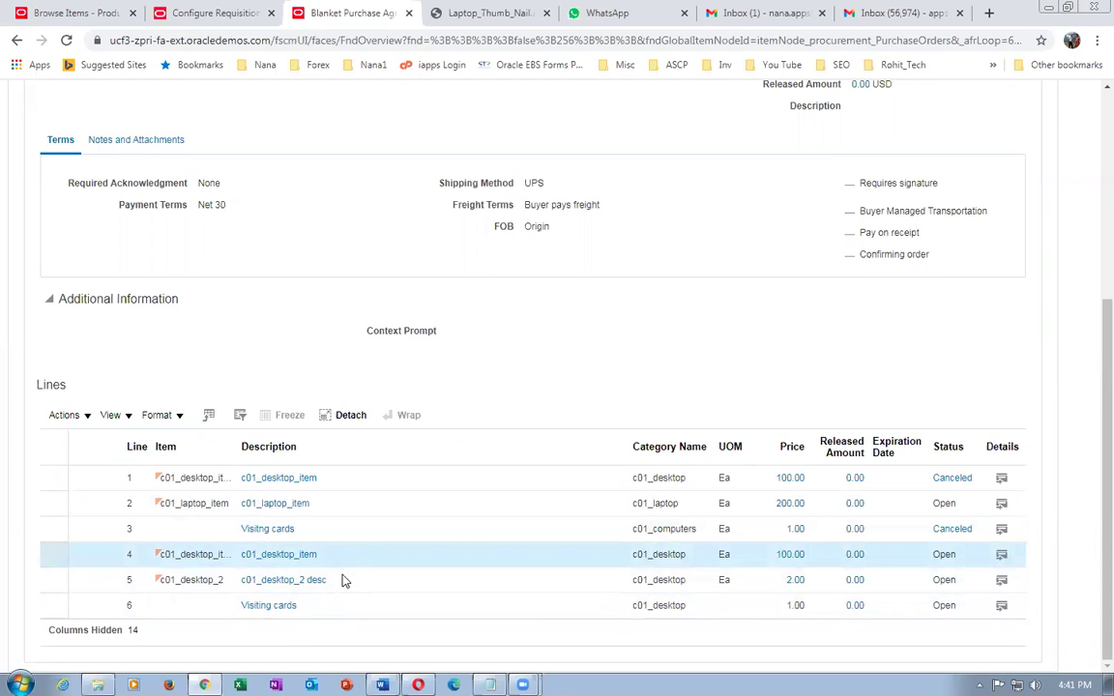
{"action": "left_click", "coordinate": [344, 581]}
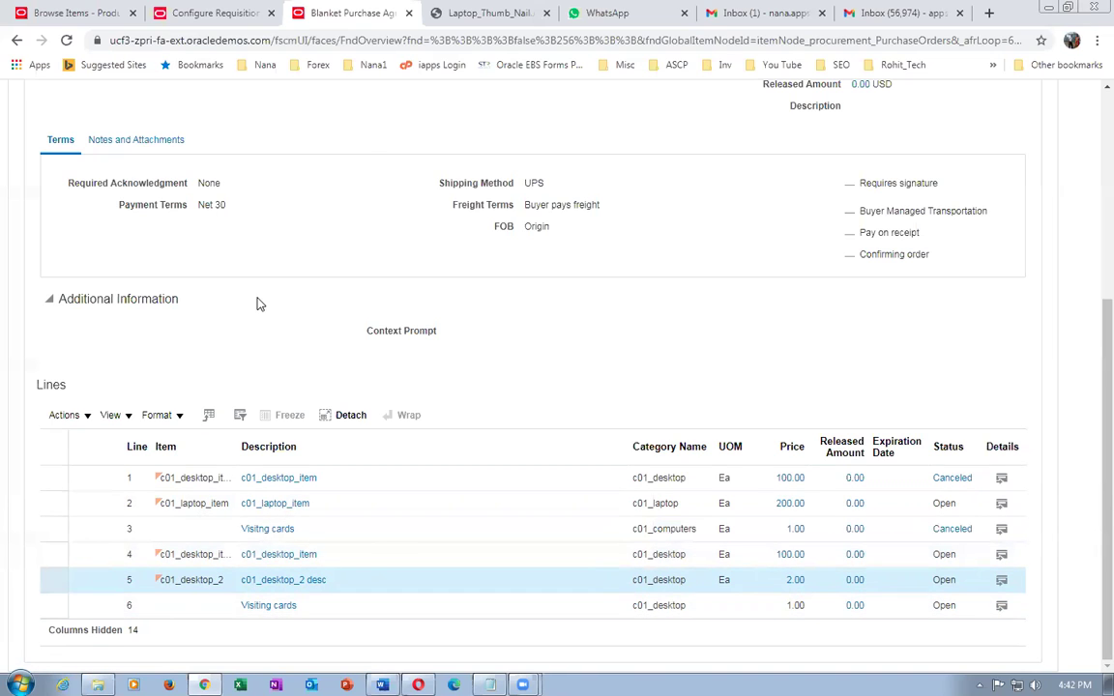
- Duplicate the agreement 52310 tab, visit the Purchase Requisitions shopping page, then return home
{"action": "right_click", "coordinate": [354, 12]}
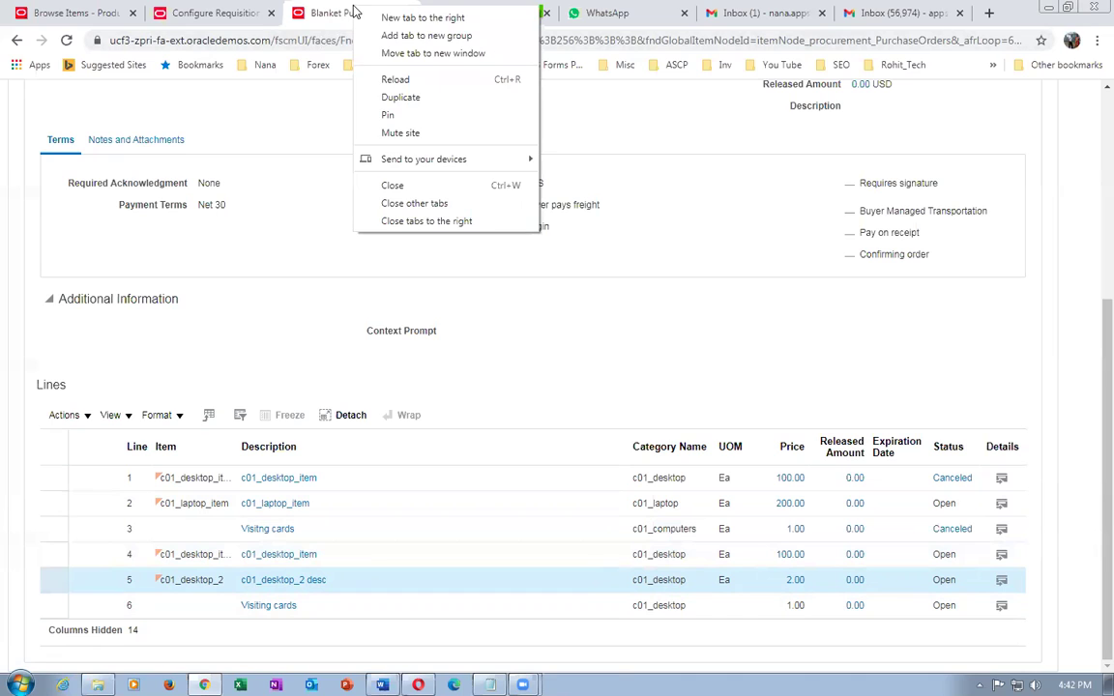
{"action": "left_click", "coordinate": [399, 98]}
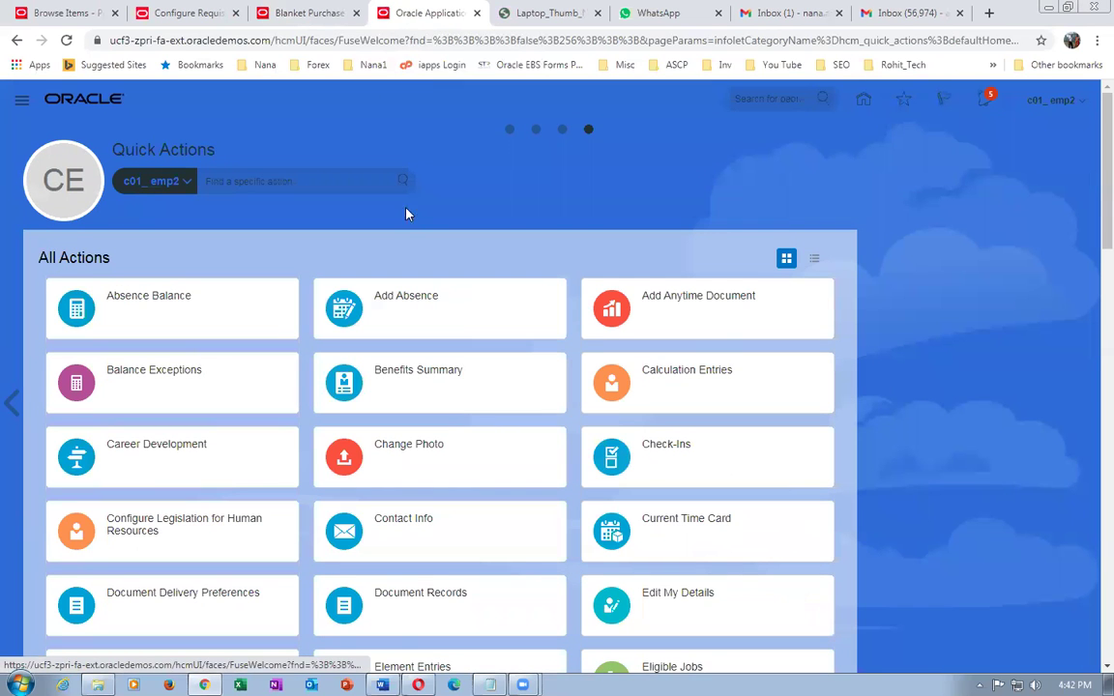
{"action": "left_click", "coordinate": [509, 128]}
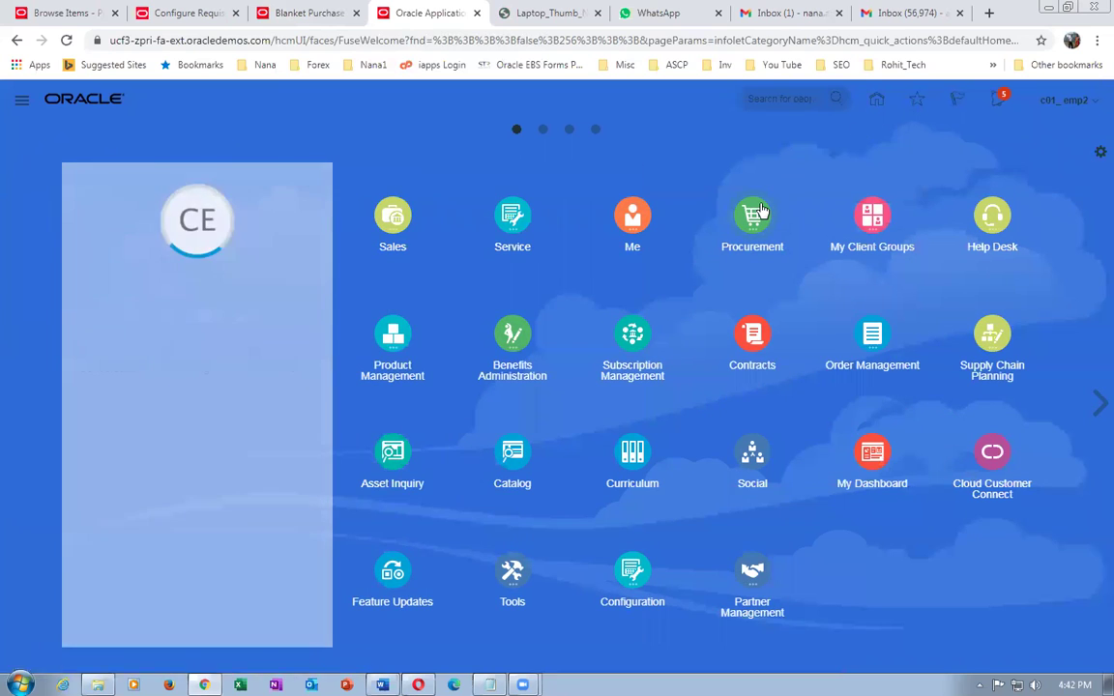
{"action": "left_click", "coordinate": [760, 214]}
{"action": "left_click", "coordinate": [557, 313]}
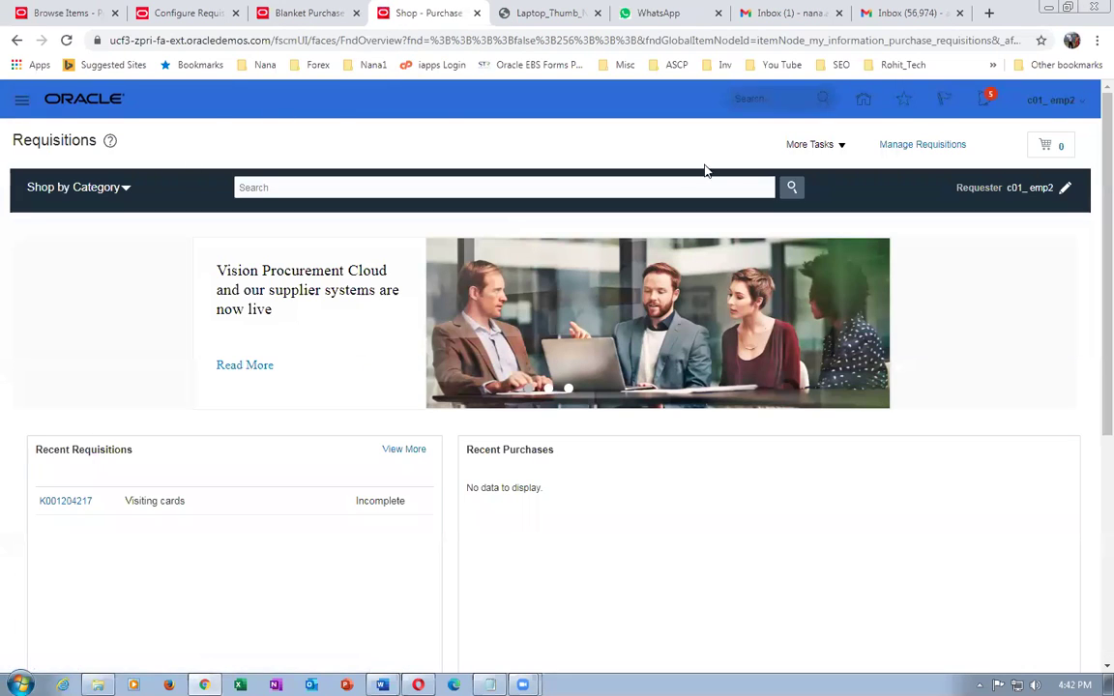
{"action": "left_click", "coordinate": [864, 102]}
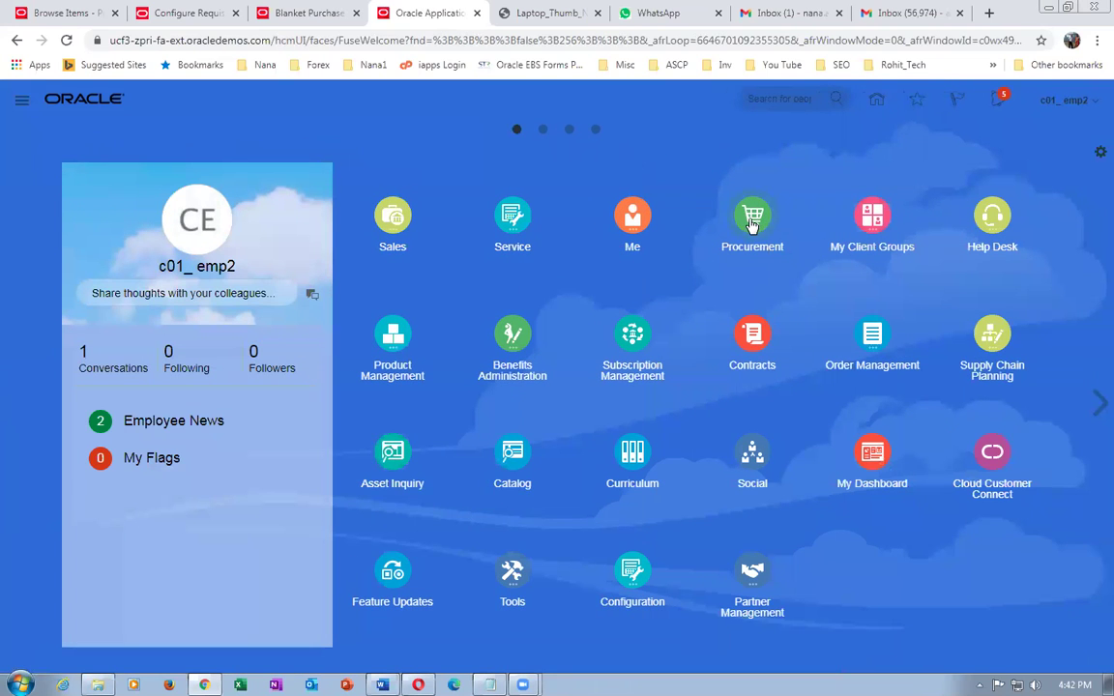
{"action": "left_click", "coordinate": [751, 223]}
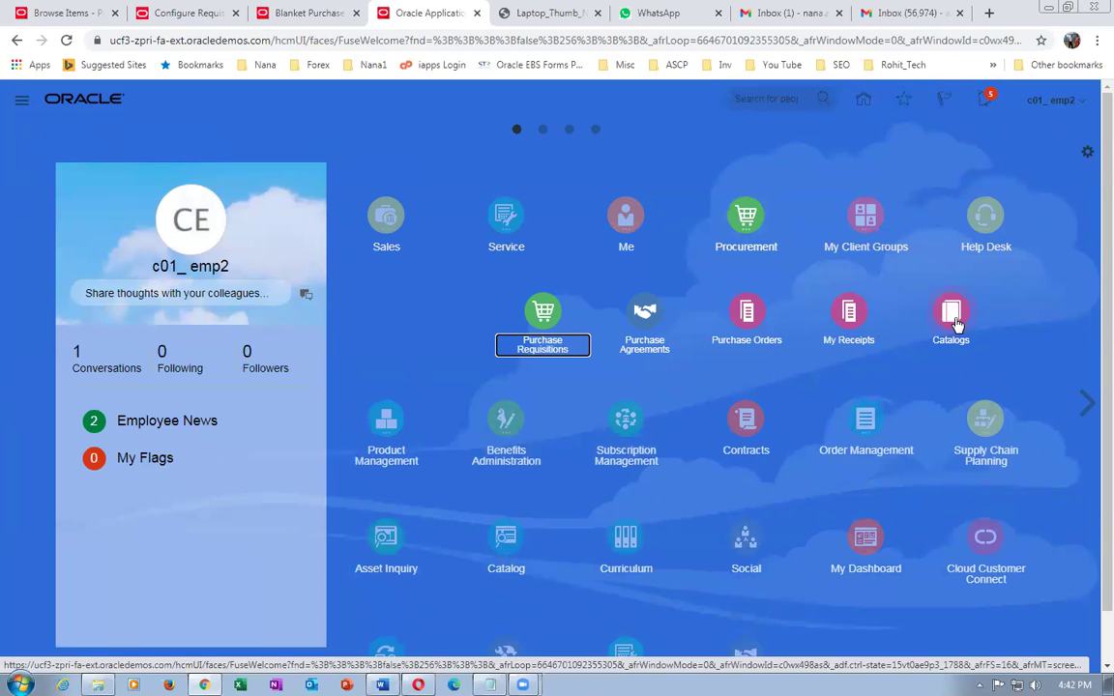
- Open Manage Catalogs in the Catalogs work area and select c01_desktop_catalog
{"action": "left_click", "coordinate": [953, 317]}
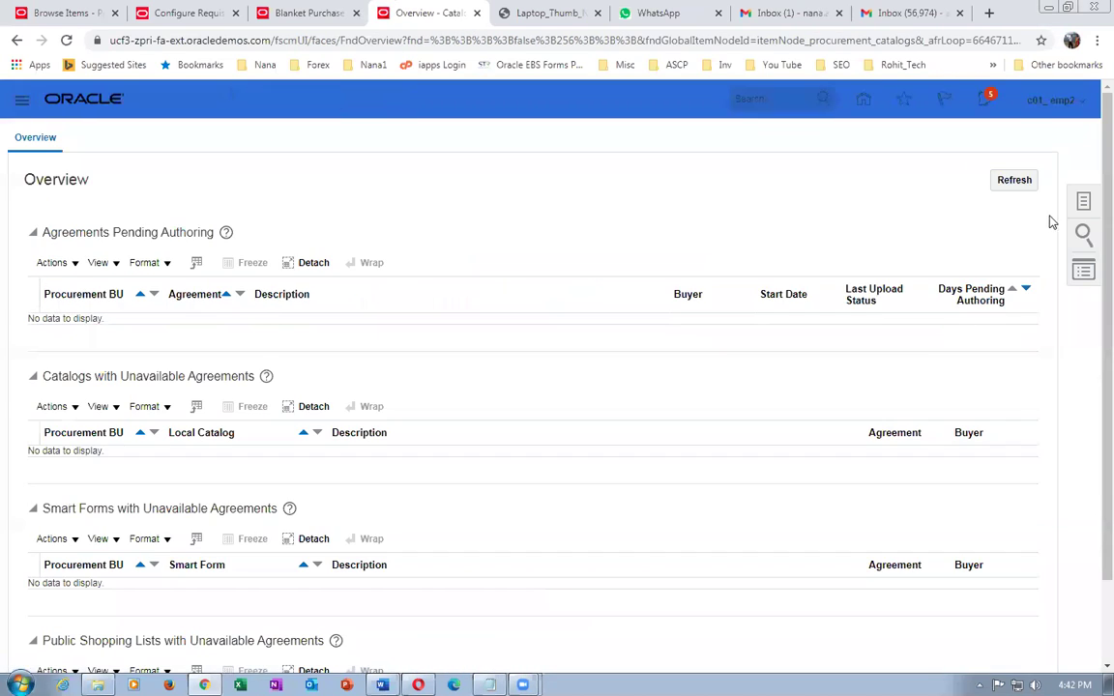
{"action": "left_click", "coordinate": [1082, 203]}
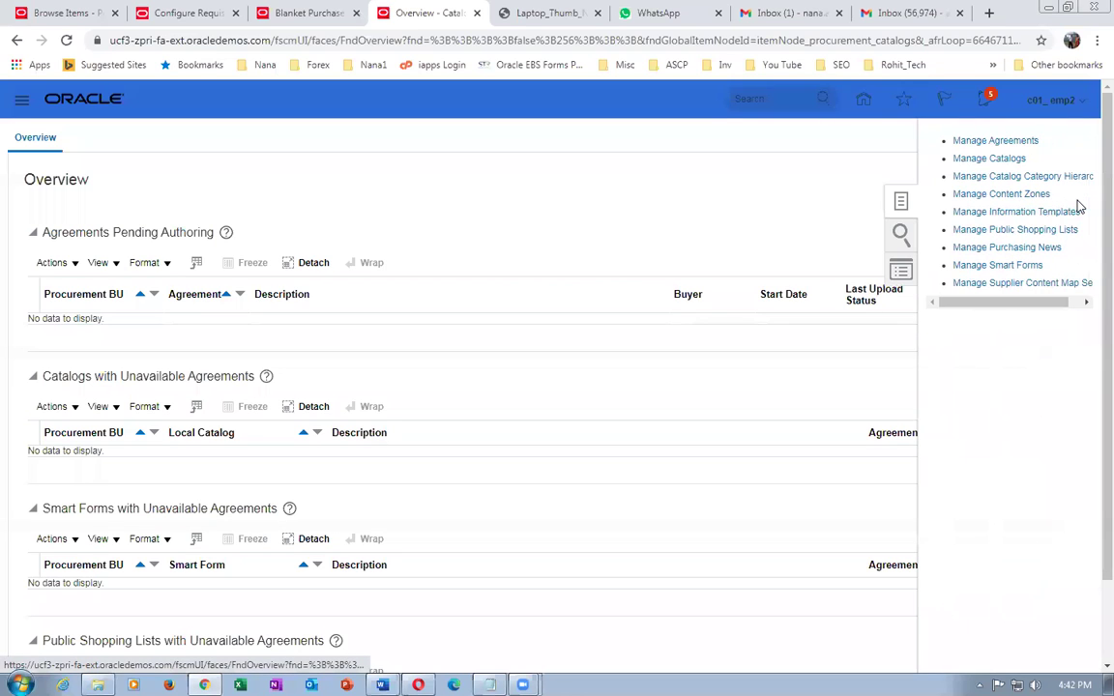
{"action": "left_click", "coordinate": [1071, 210]}
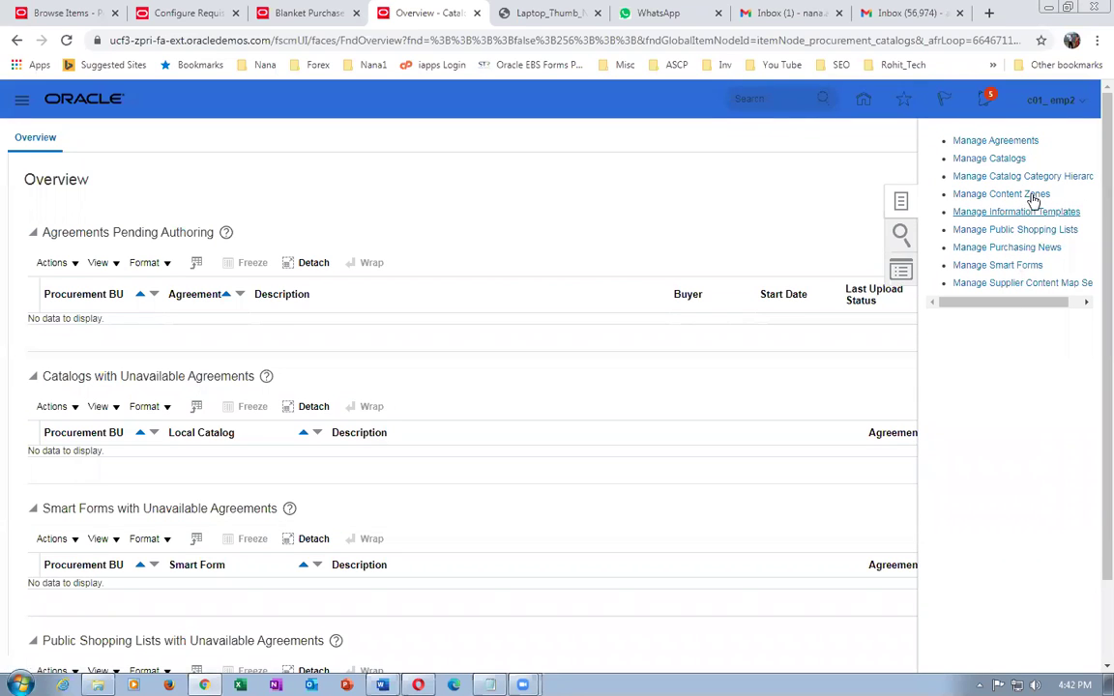
{"action": "left_click", "coordinate": [998, 158]}
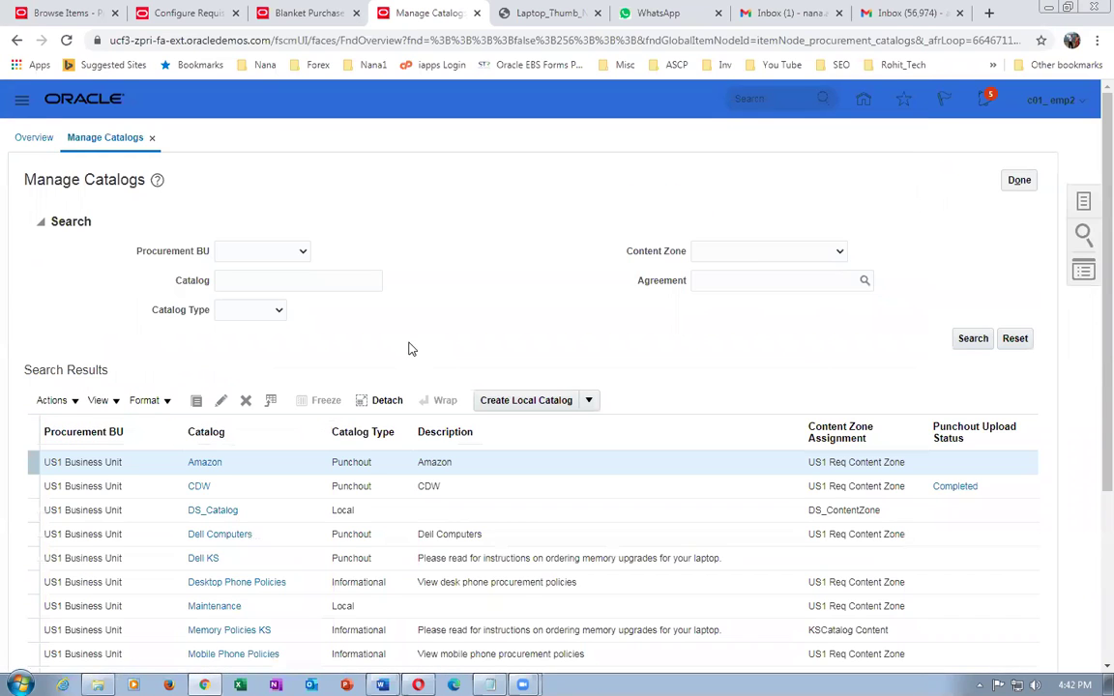
{"action": "scroll", "coordinate": [408, 426], "scroll_direction": "down", "scroll_amount": 3}
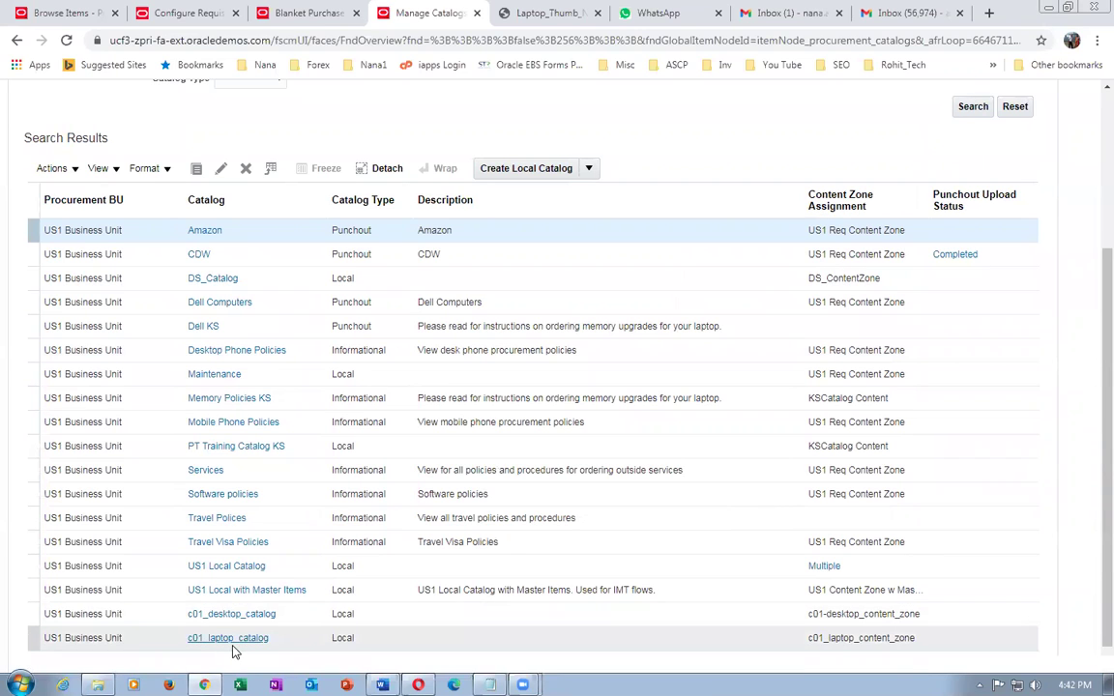
{"action": "left_click", "coordinate": [229, 614]}
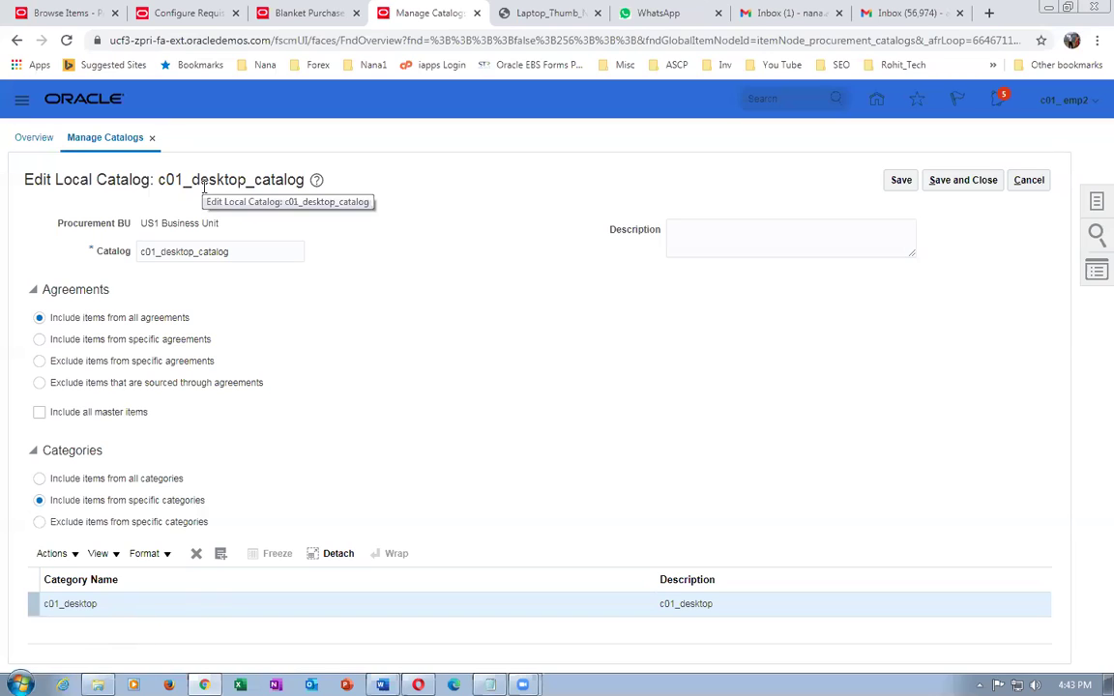
{"action": "left_click_drag", "start_coordinate": [168, 176], "coordinate": [283, 195]}
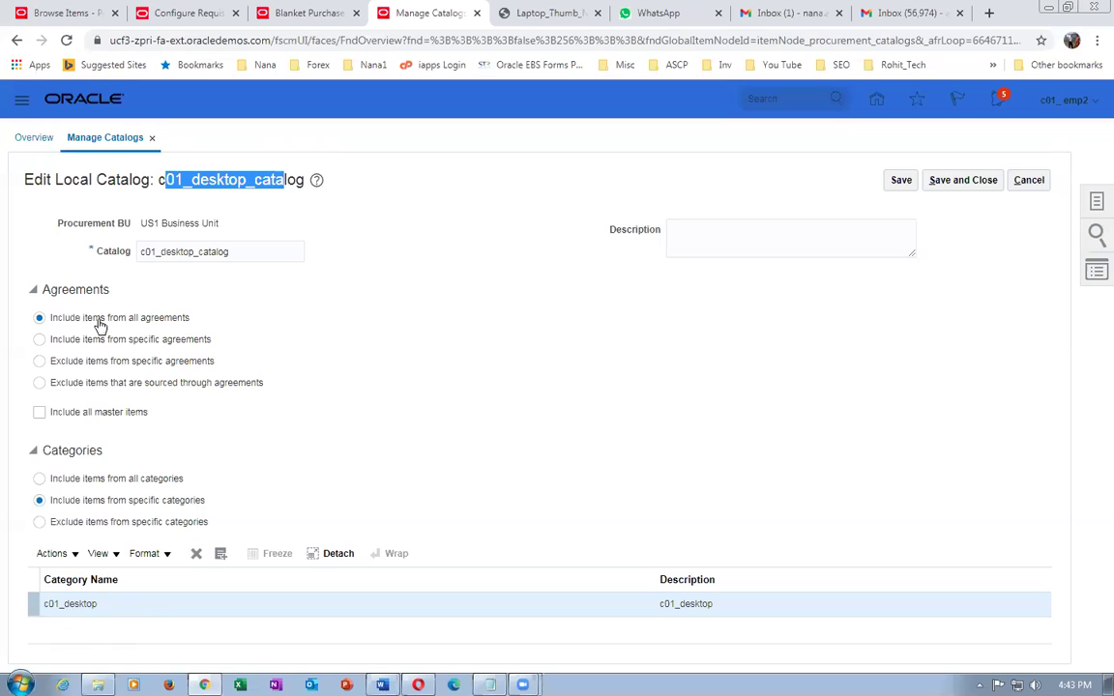
{"action": "left_click", "coordinate": [414, 336]}
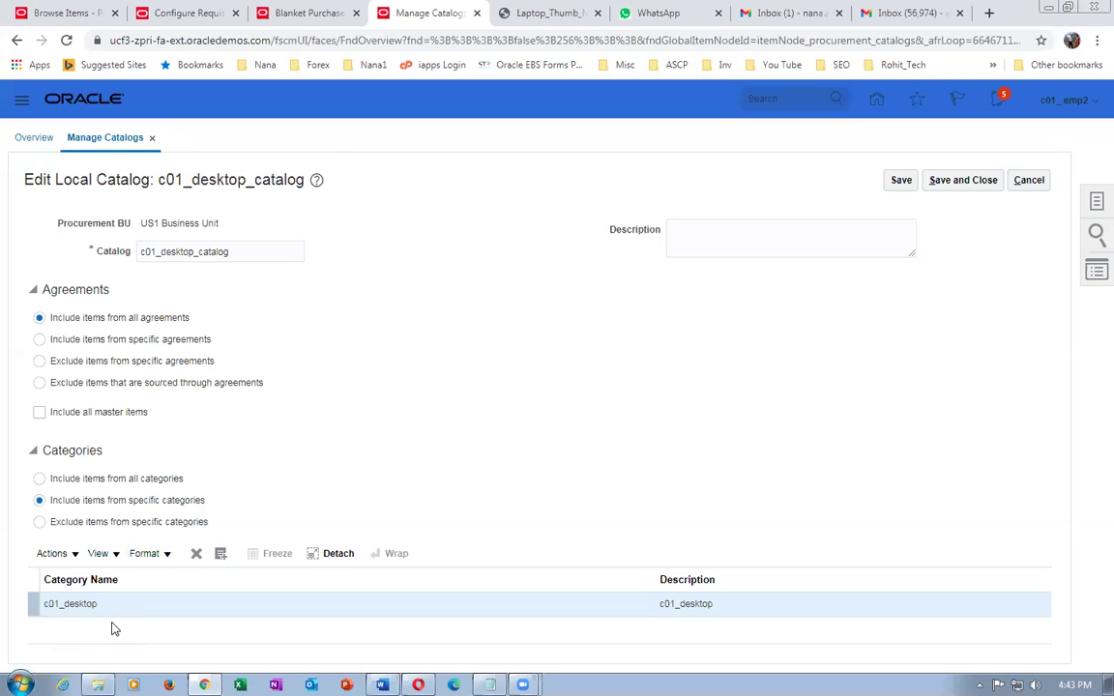
{"action": "left_click", "coordinate": [1029, 179]}
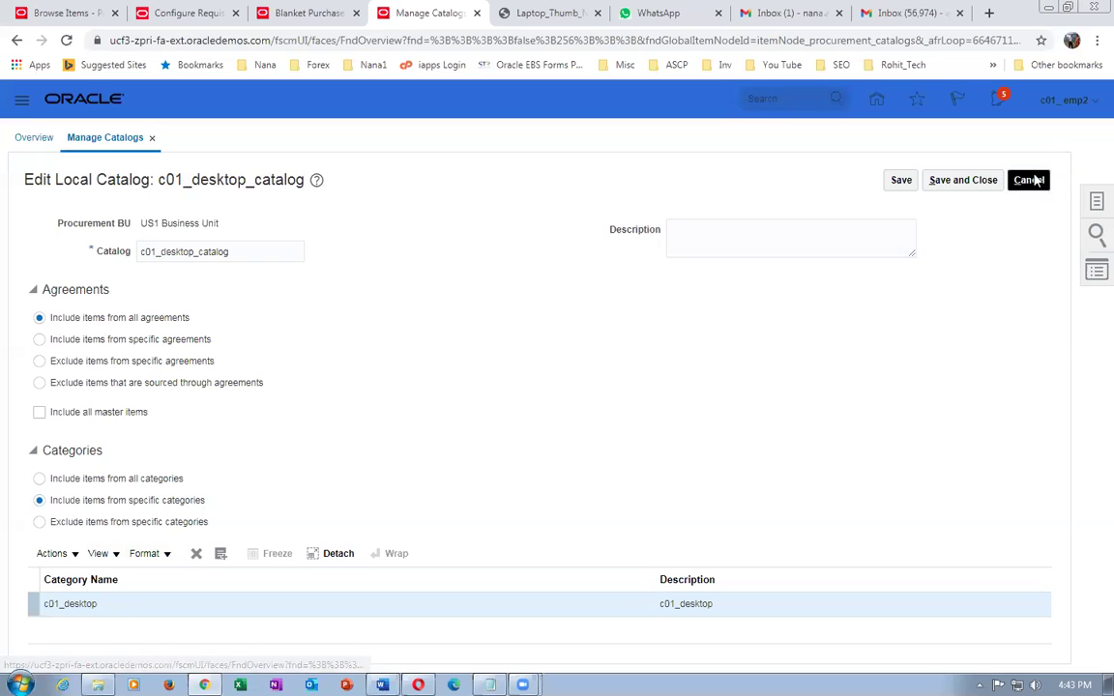
{"action": "scroll", "coordinate": [381, 345], "scroll_direction": "down", "scroll_amount": 3}
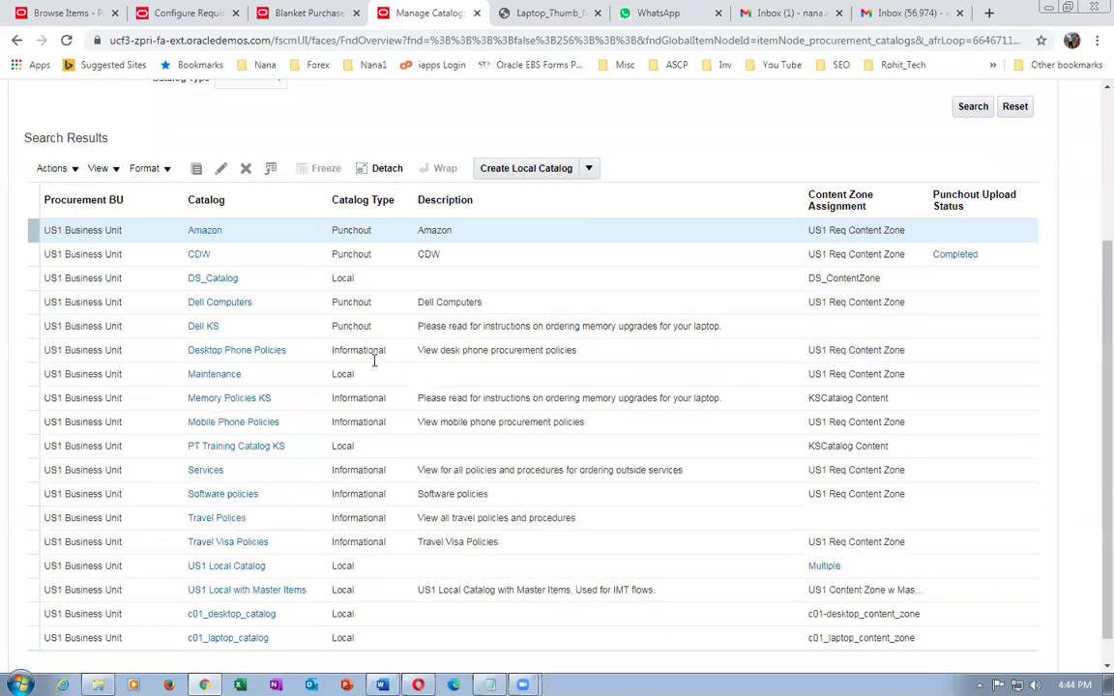
{"action": "left_click", "coordinate": [234, 639]}
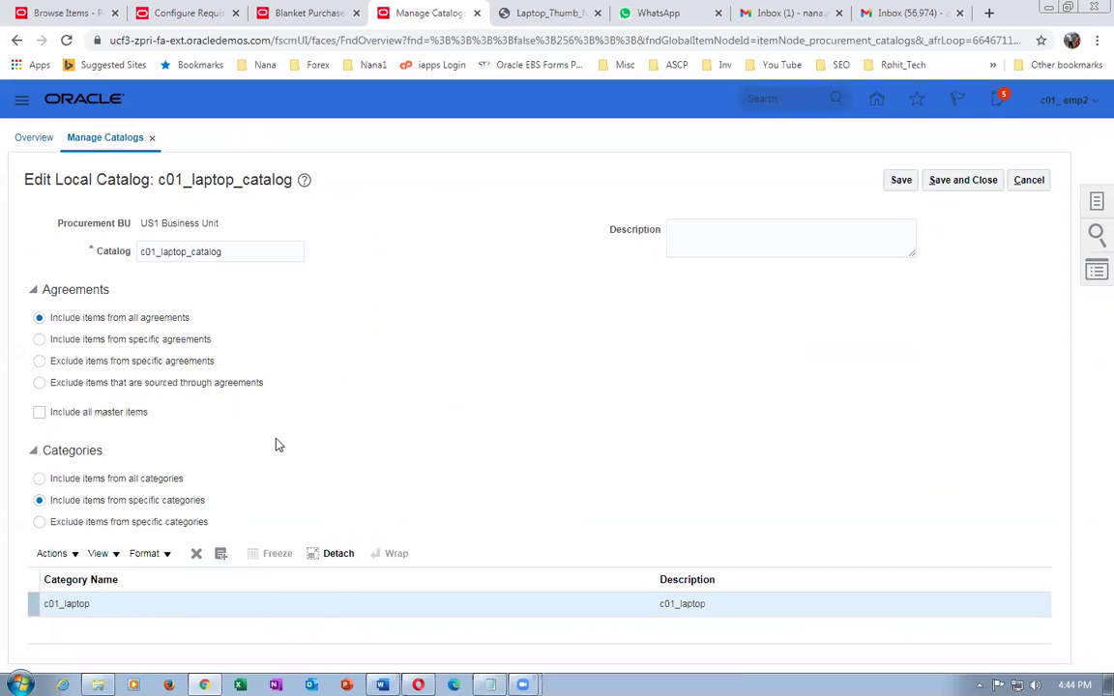
{"action": "left_click_drag", "start_coordinate": [166, 180], "coordinate": [273, 196]}
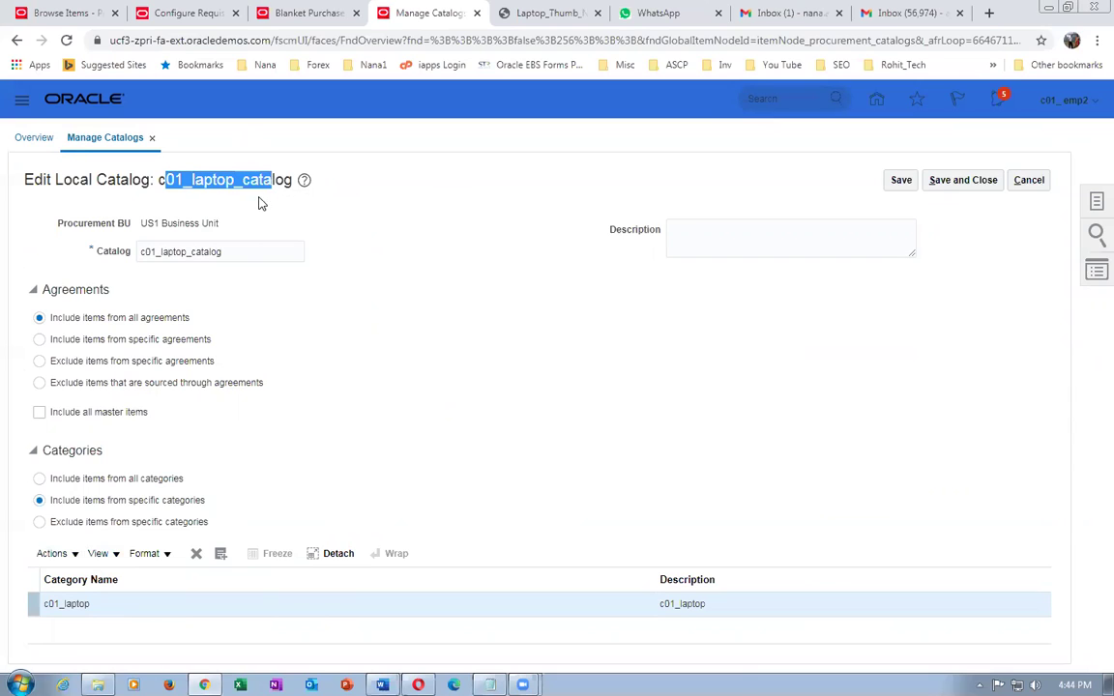
{"action": "left_click", "coordinate": [1028, 182]}
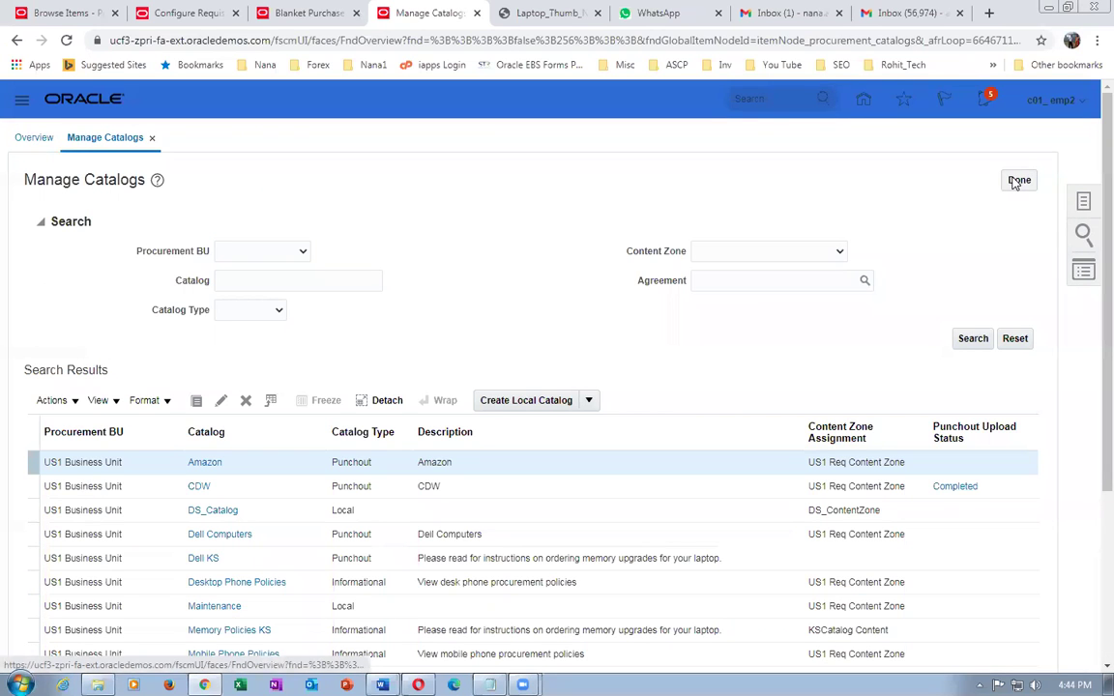
{"action": "left_click", "coordinate": [1083, 205]}
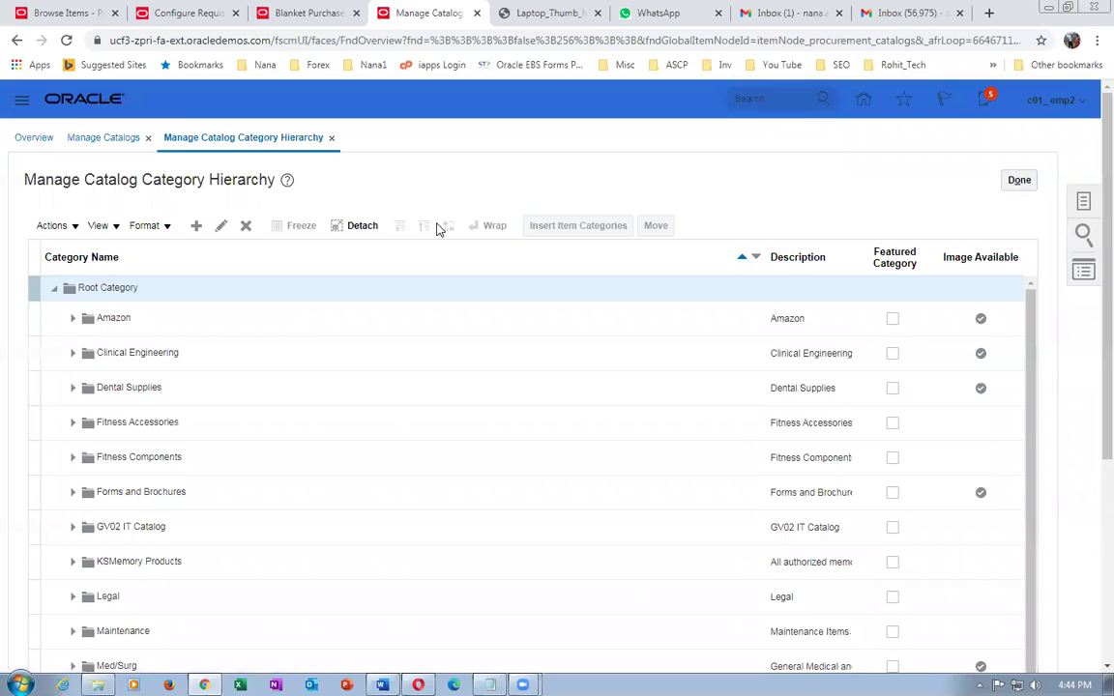
{"action": "scroll", "coordinate": [438, 232], "scroll_direction": "down", "scroll_amount": 5}
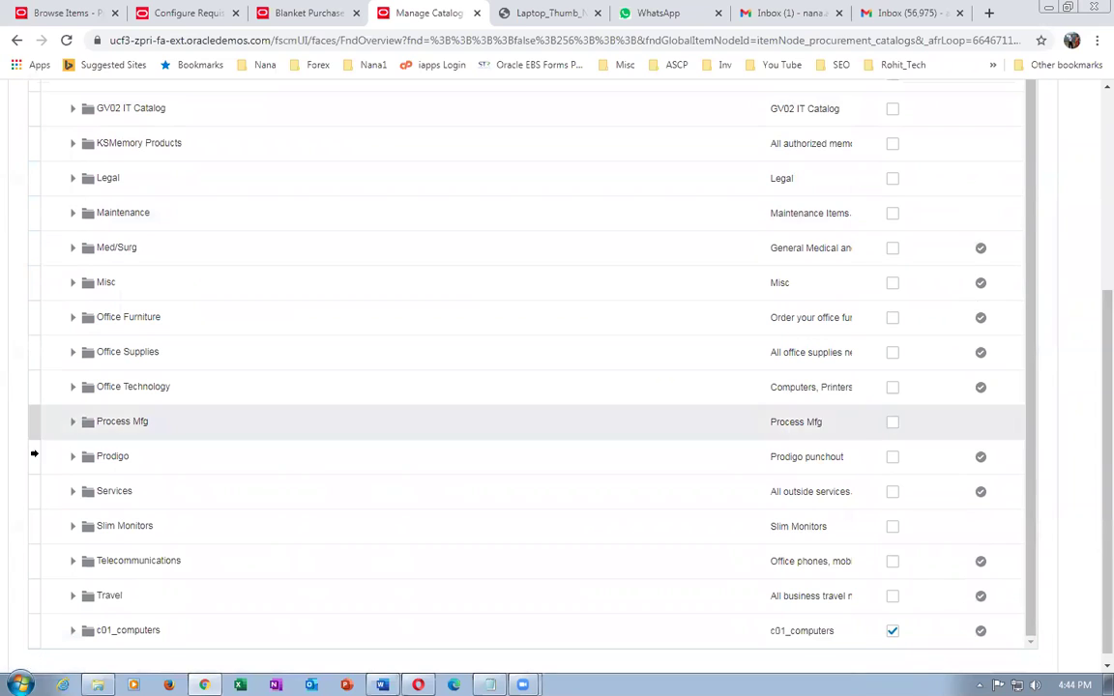
{"action": "left_click", "coordinate": [74, 634]}
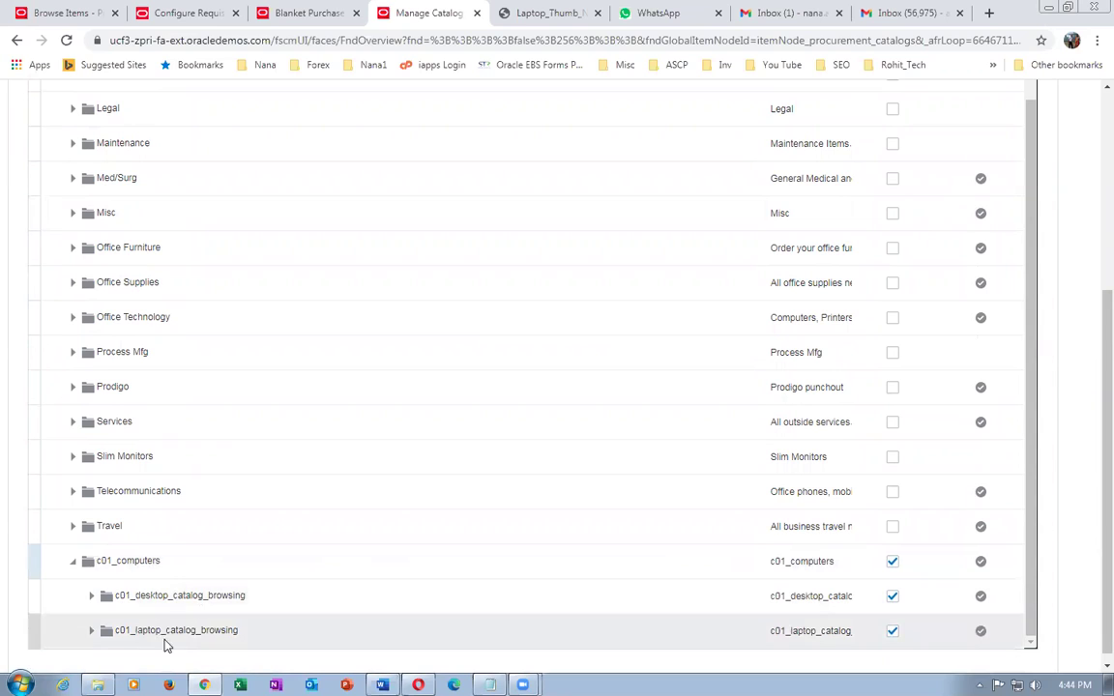
{"action": "left_click", "coordinate": [91, 596]}
{"action": "left_click", "coordinate": [313, 620]}
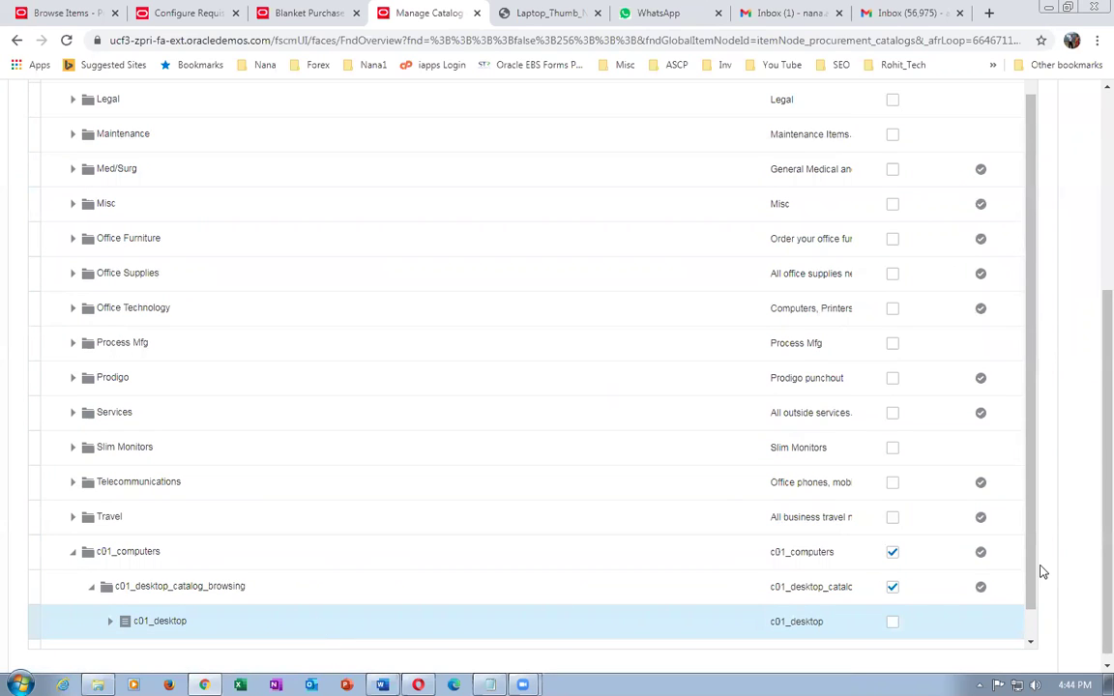
{"action": "scroll", "coordinate": [1031, 570], "scroll_direction": "down", "scroll_amount": 1}
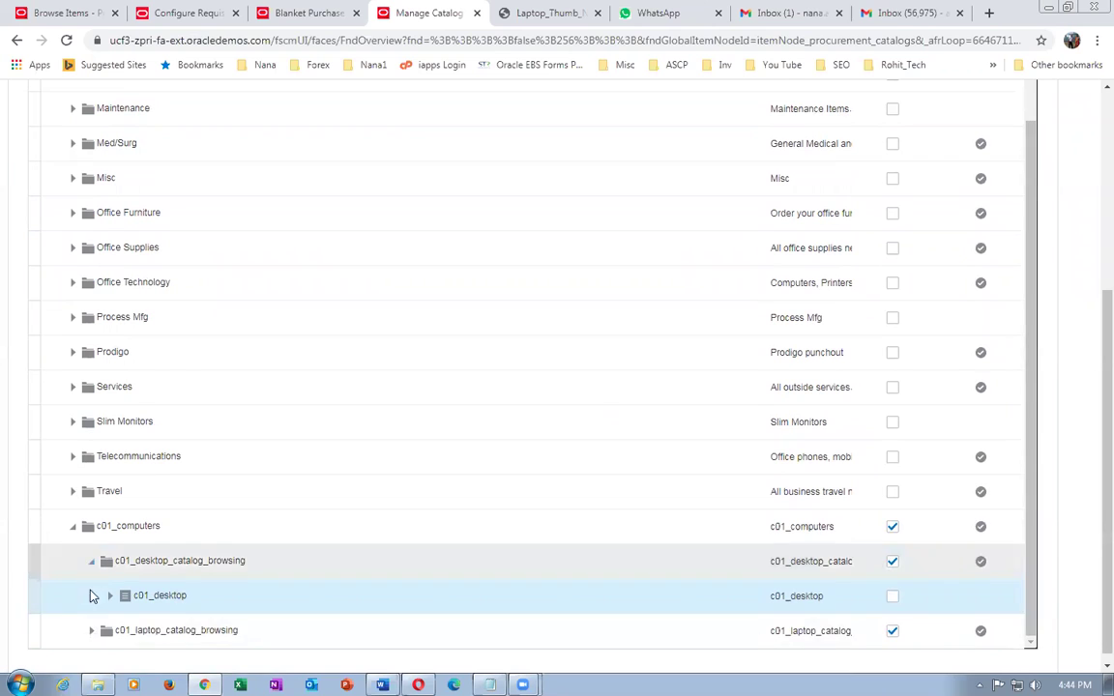
{"action": "left_click", "coordinate": [91, 630]}
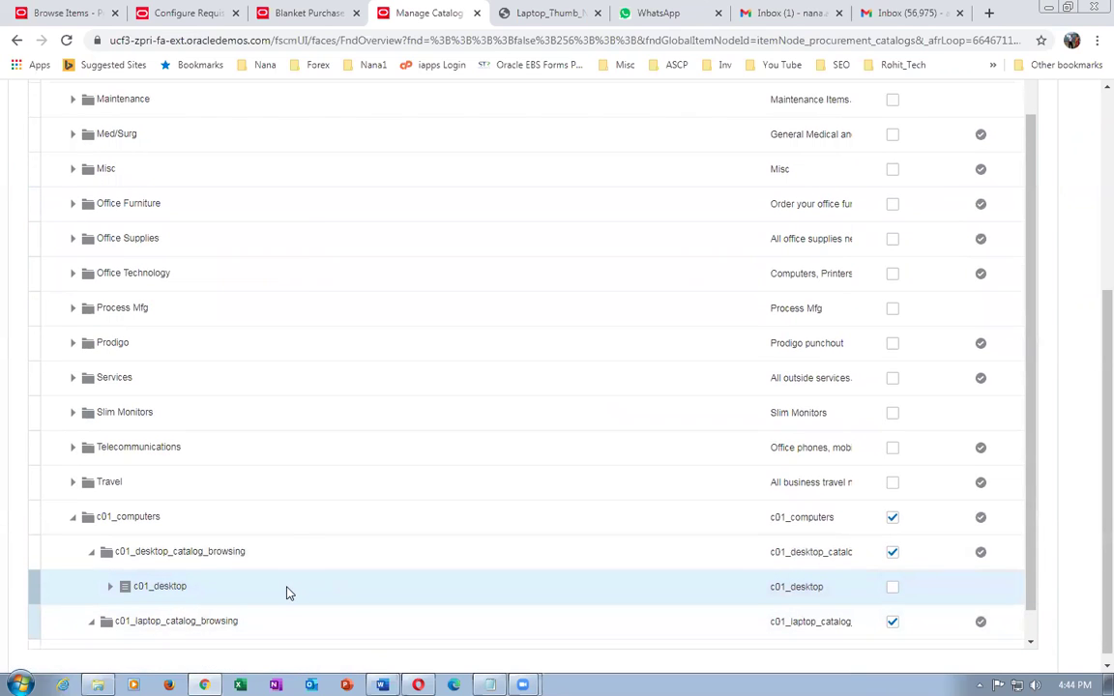
{"action": "scroll", "coordinate": [1031, 568], "scroll_direction": "down", "scroll_amount": 1}
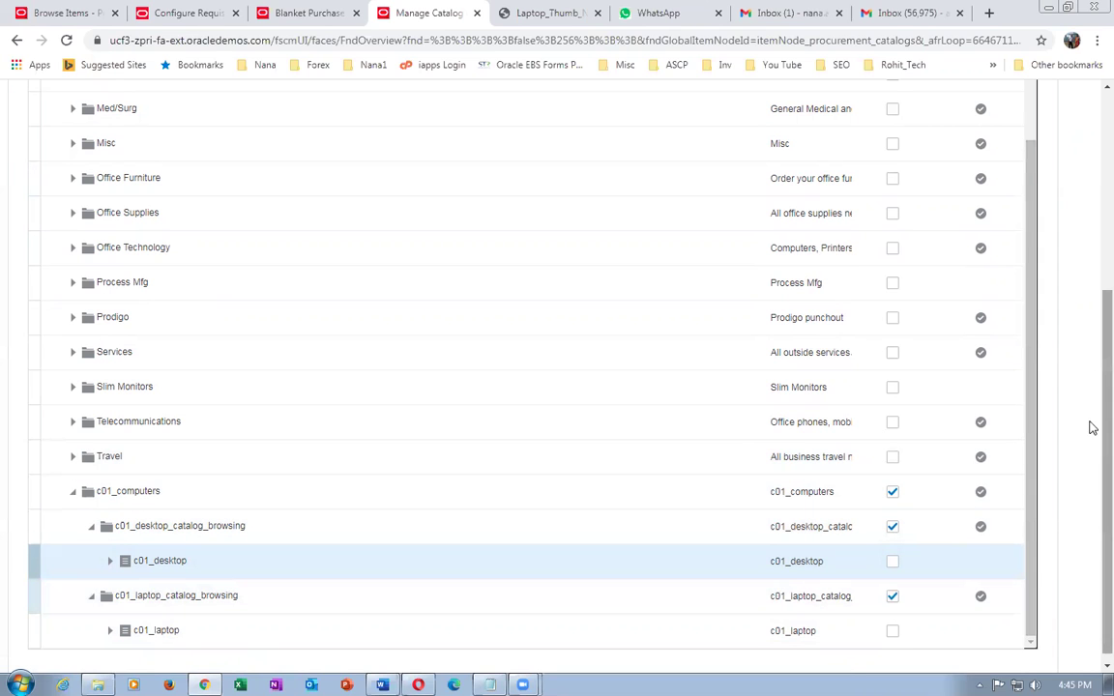
{"action": "scroll", "coordinate": [1090, 348], "scroll_direction": "up", "scroll_amount": 10}
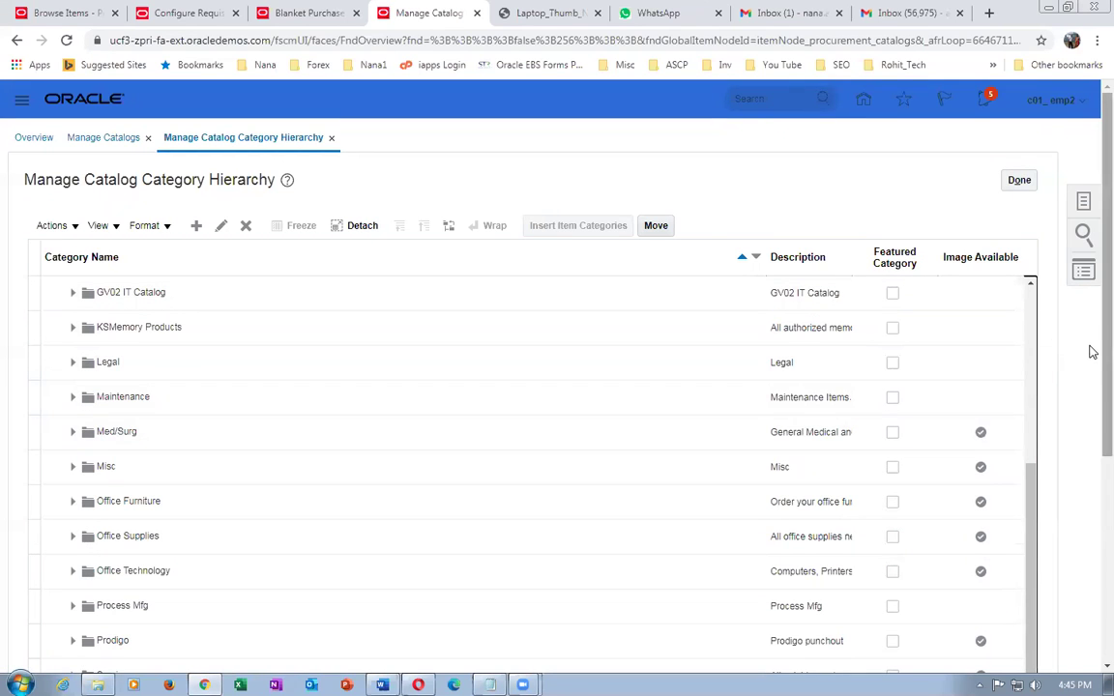
{"action": "scroll", "coordinate": [1090, 406], "scroll_direction": "down", "scroll_amount": 5}
{"action": "left_click", "coordinate": [892, 484]}
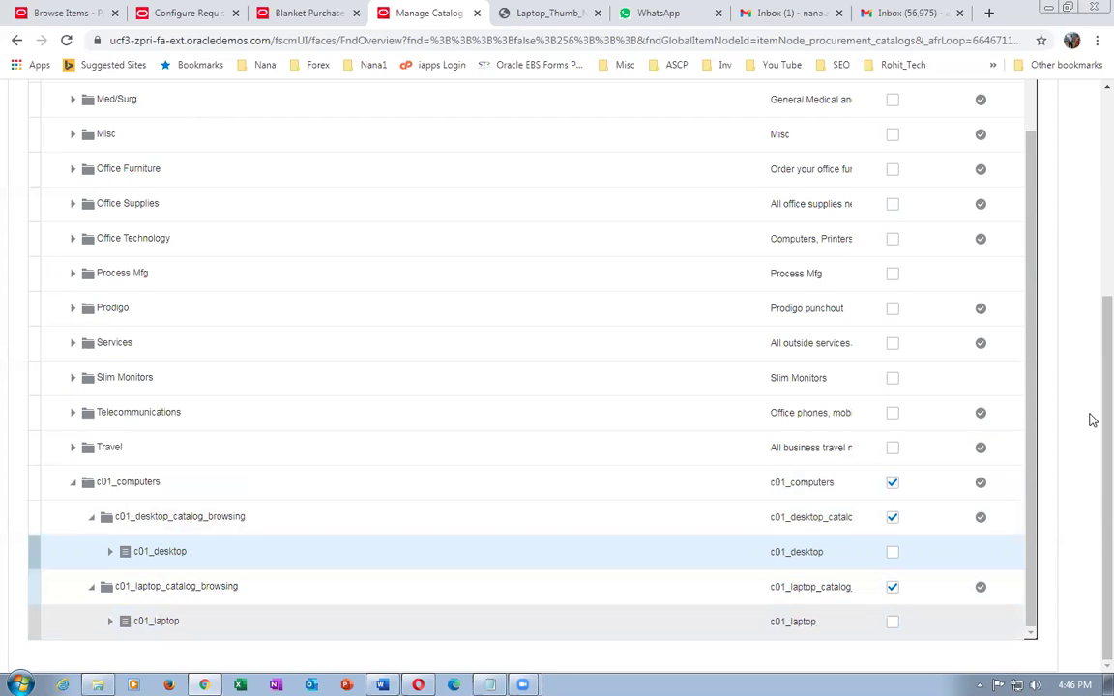
{"action": "scroll", "coordinate": [1092, 393], "scroll_direction": "up", "scroll_amount": 5}
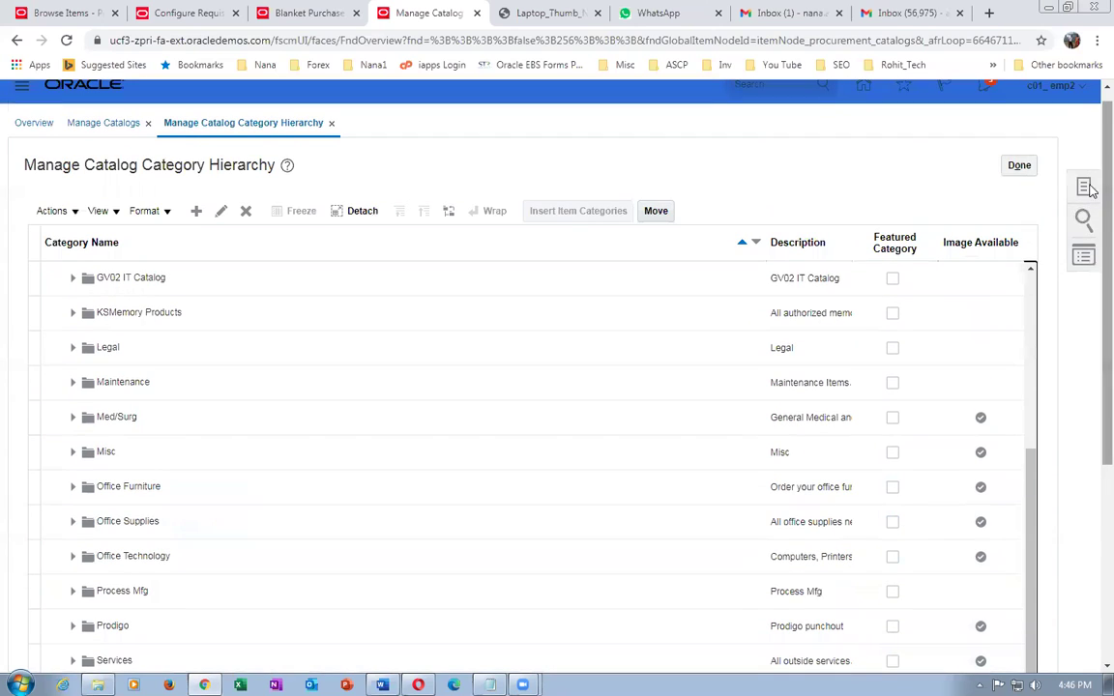
{"action": "left_click", "coordinate": [1023, 165]}
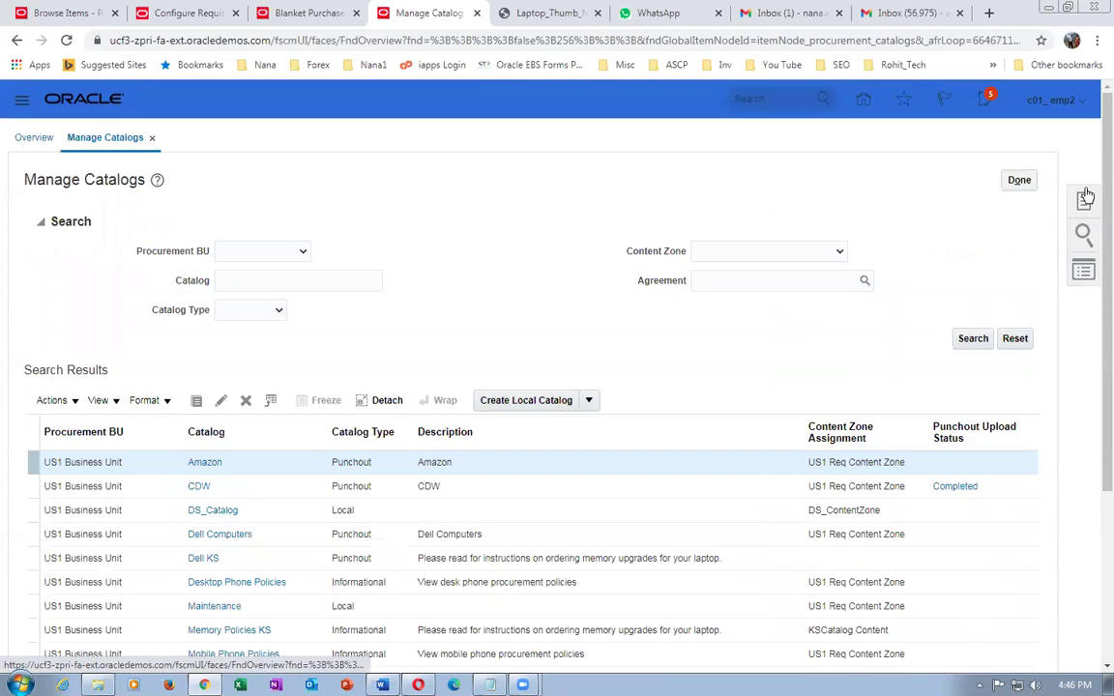
- Go to Manage Content Zones from the catalog setup tasks and open c01-desktop_content_zone
{"action": "left_click", "coordinate": [1085, 193]}
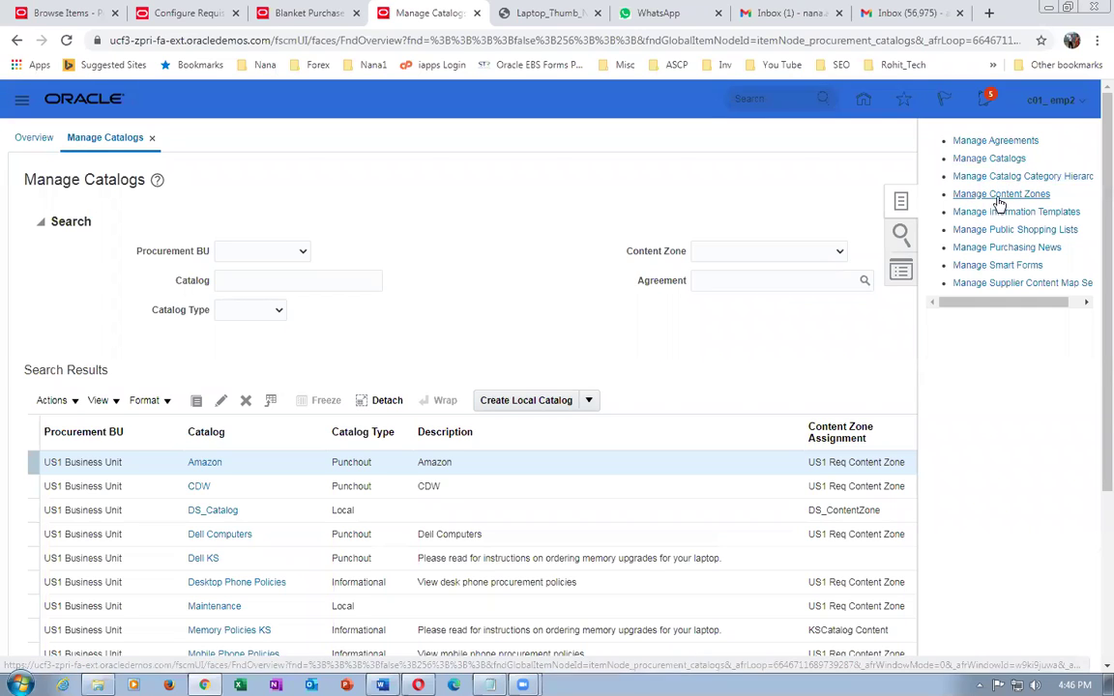
{"action": "left_click", "coordinate": [997, 195]}
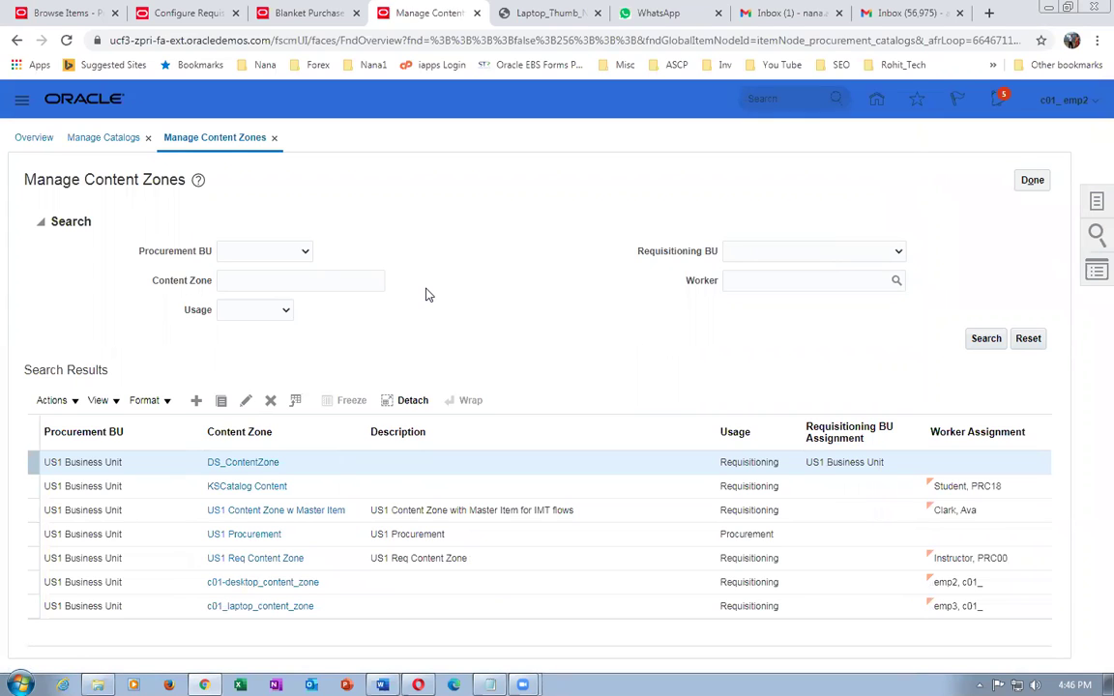
{"action": "left_click", "coordinate": [258, 584]}
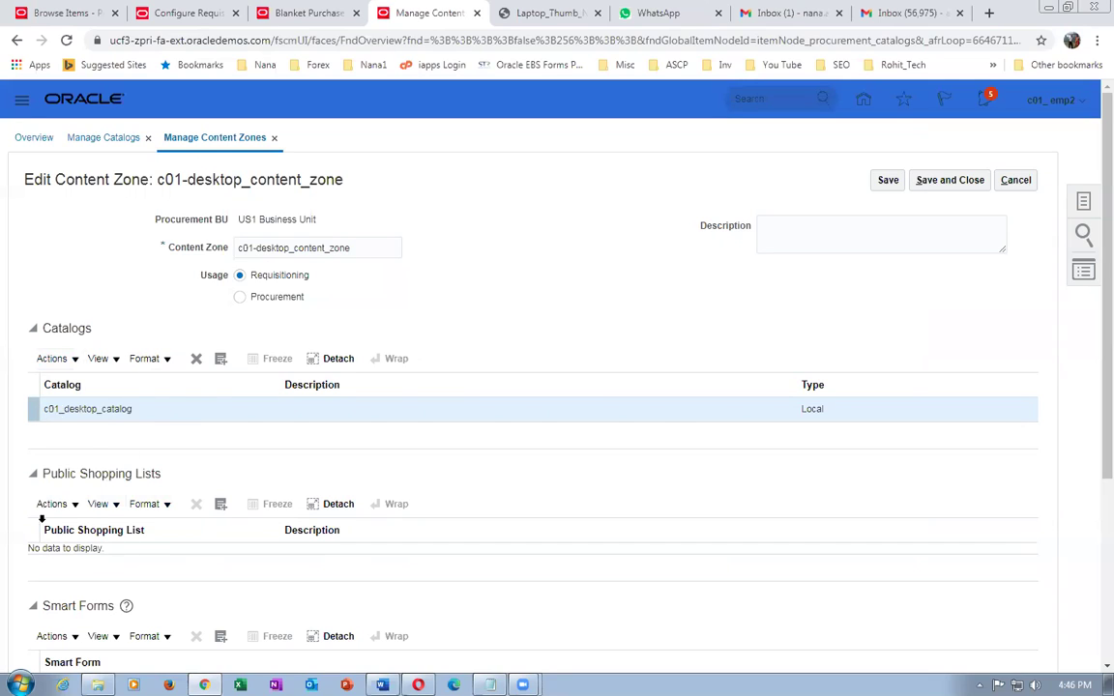
- Scroll through the desktop zone's settings, cancel without saving, and open c01_laptop_content_zone
{"action": "scroll", "coordinate": [139, 515], "scroll_direction": "down", "scroll_amount": 2}
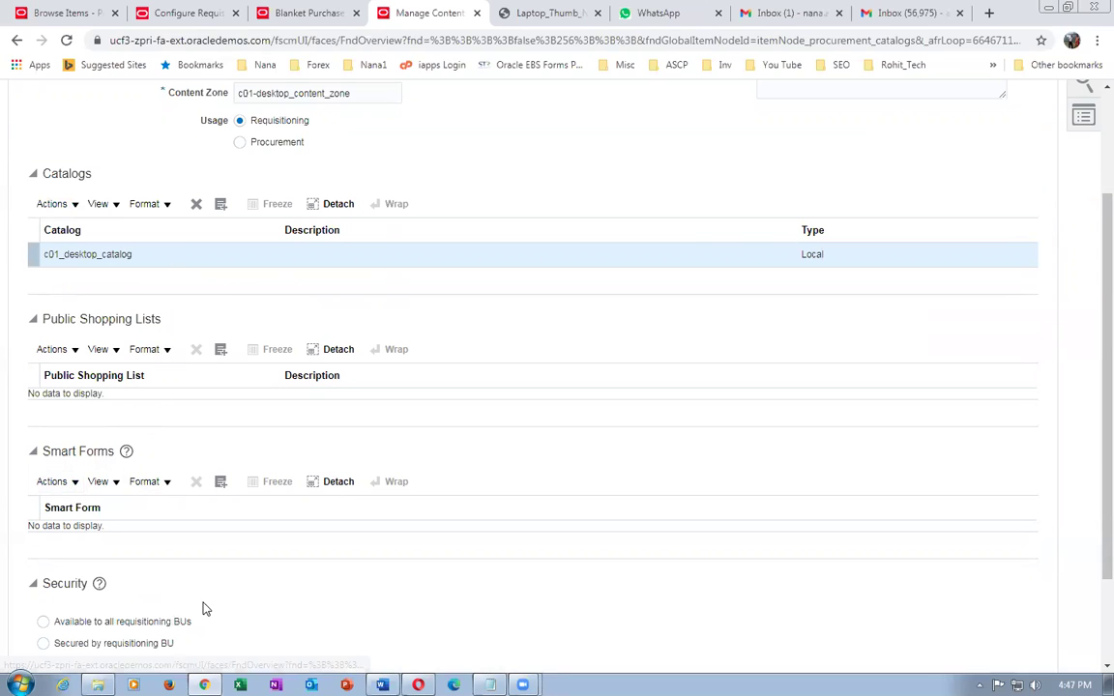
{"action": "scroll", "coordinate": [206, 601], "scroll_direction": "down", "scroll_amount": 2}
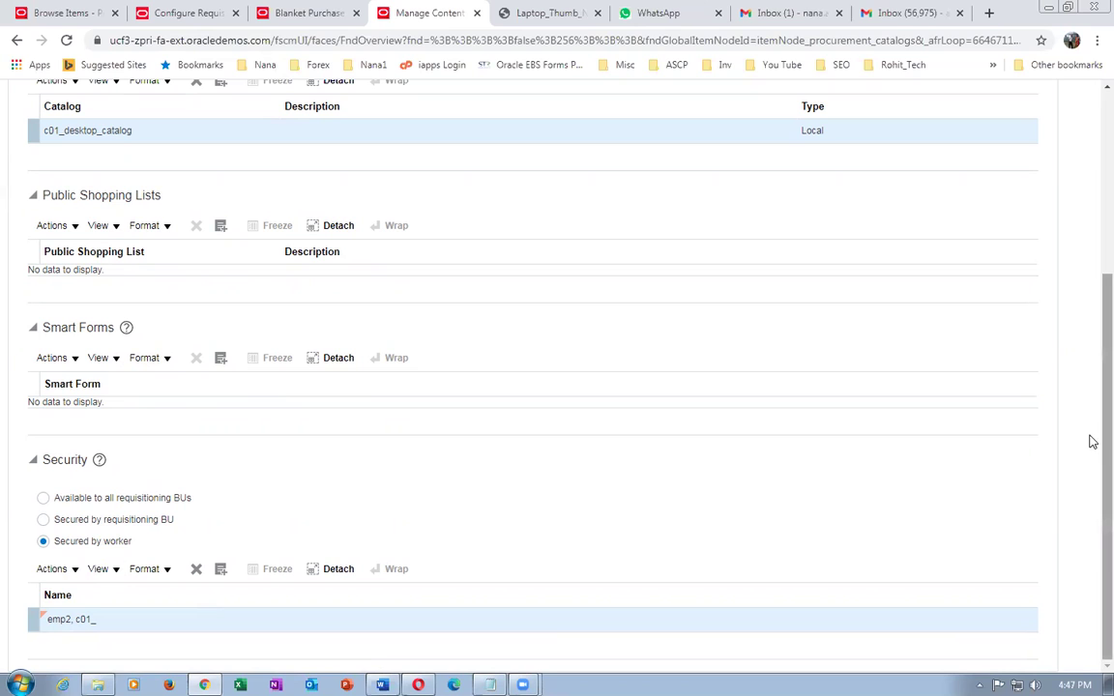
{"action": "left_click_drag", "start_coordinate": [1092, 445], "coordinate": [1091, 293]}
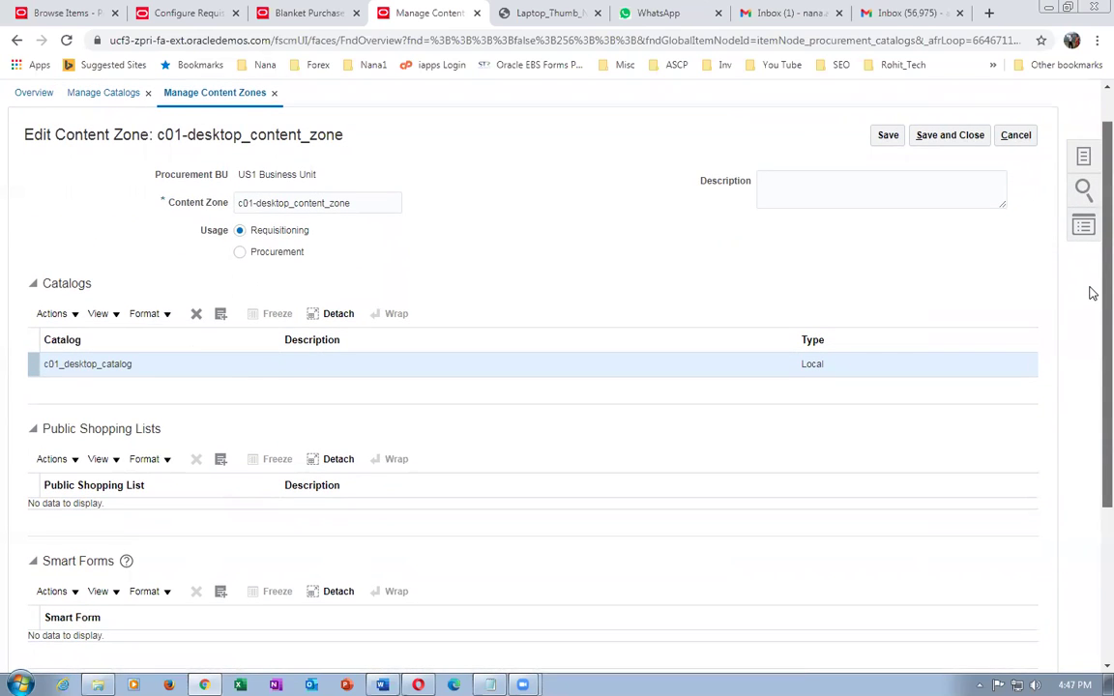
{"action": "left_click_drag", "start_coordinate": [1093, 293], "coordinate": [1089, 378]}
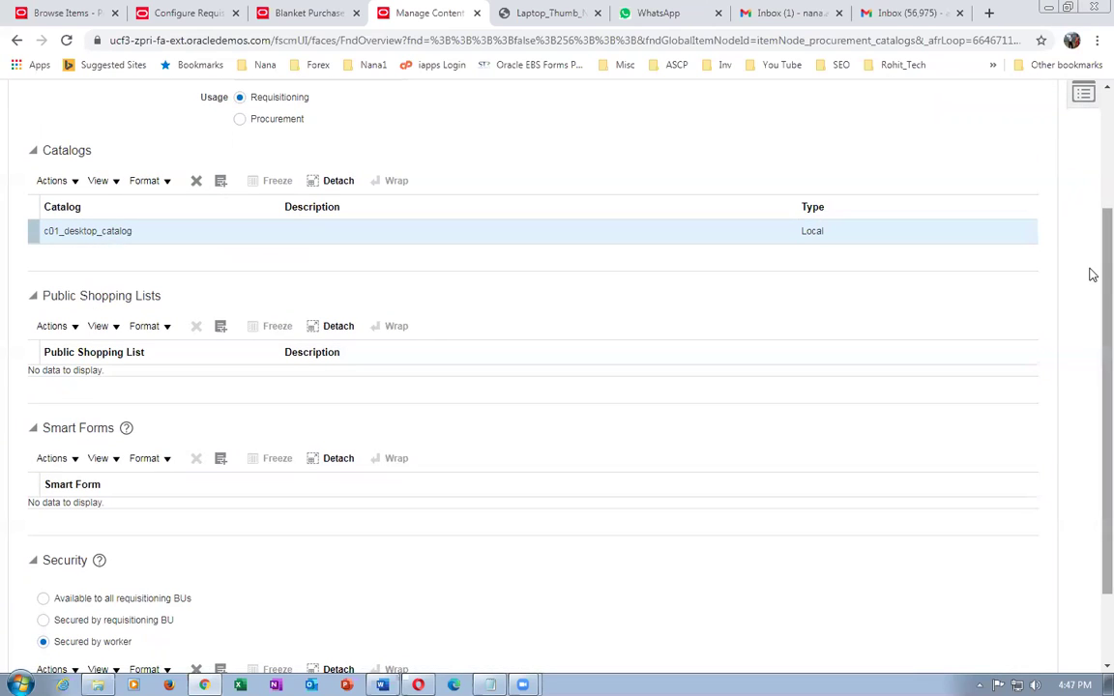
{"action": "left_click_drag", "start_coordinate": [1088, 290], "coordinate": [1087, 174]}
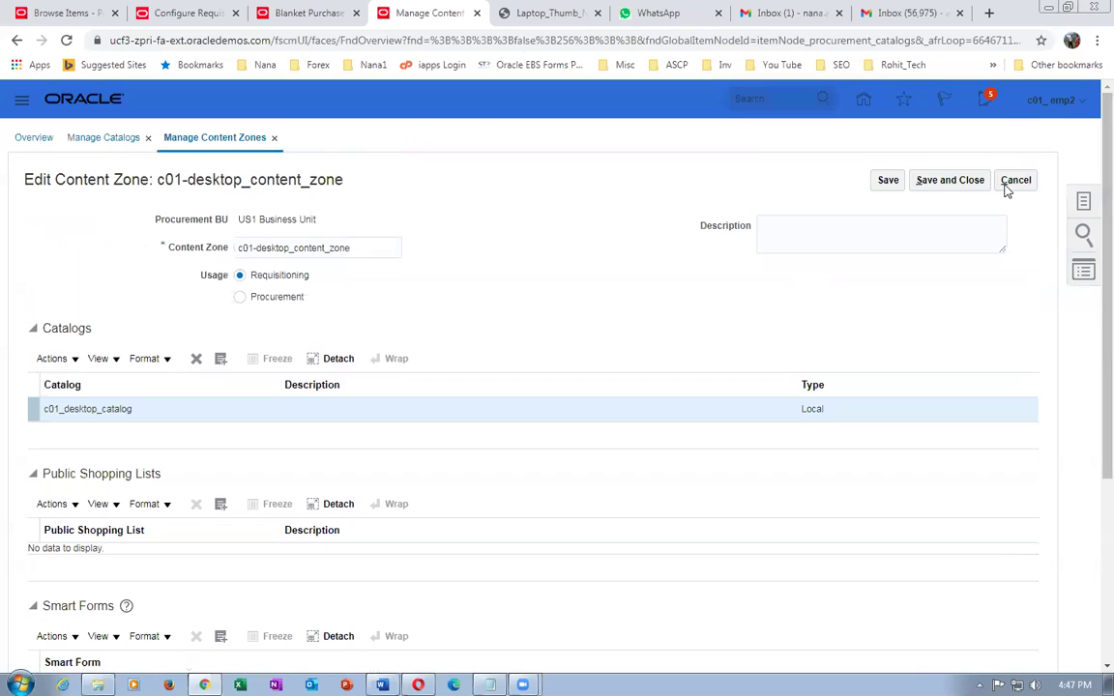
{"action": "left_click", "coordinate": [1008, 186]}
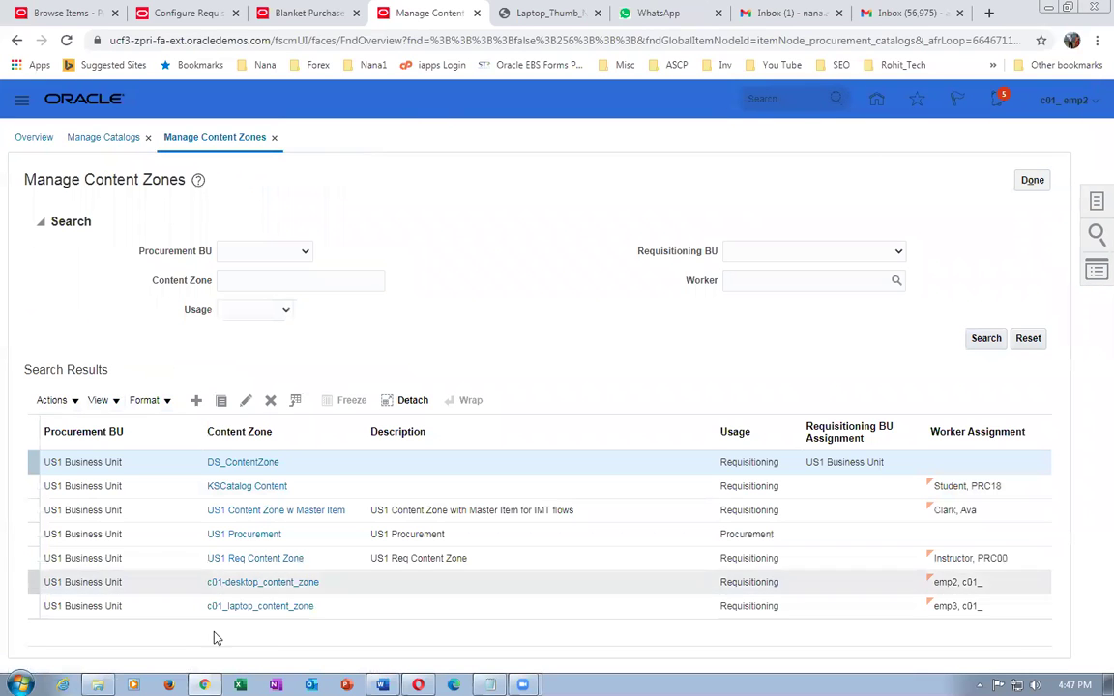
{"action": "left_click", "coordinate": [243, 609]}
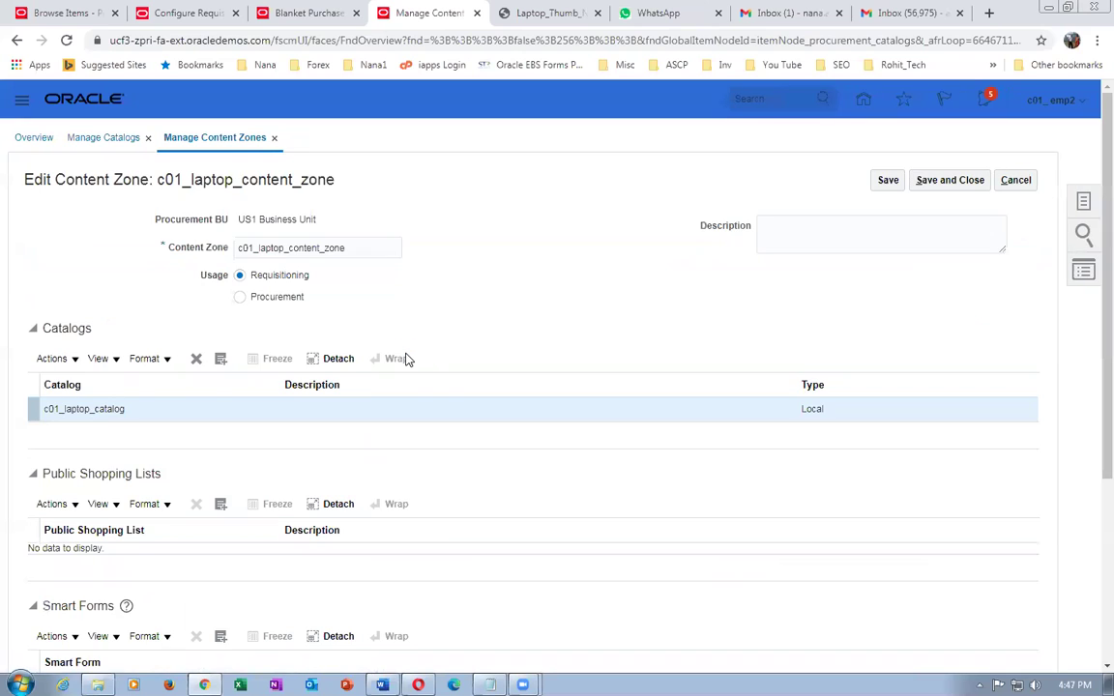
- Review c01_laptop_content_zone's catalog and worker-based security, then cancel without saving
{"action": "scroll", "coordinate": [406, 358], "scroll_direction": "down", "scroll_amount": 2}
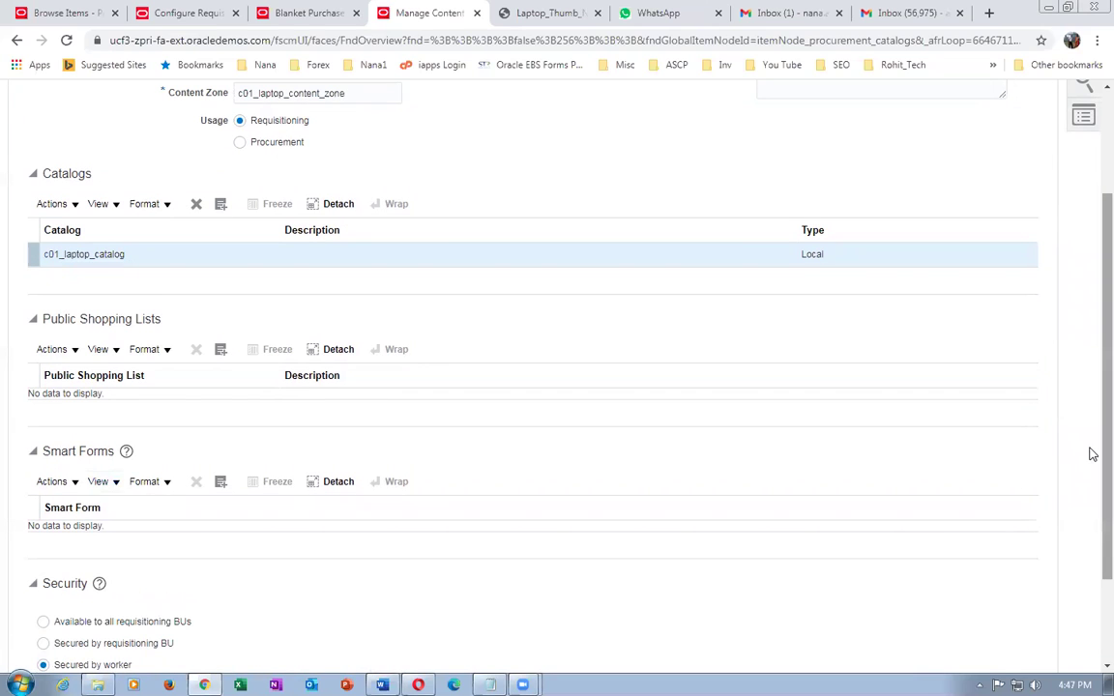
{"action": "scroll", "coordinate": [1092, 483], "scroll_direction": "down", "scroll_amount": 2}
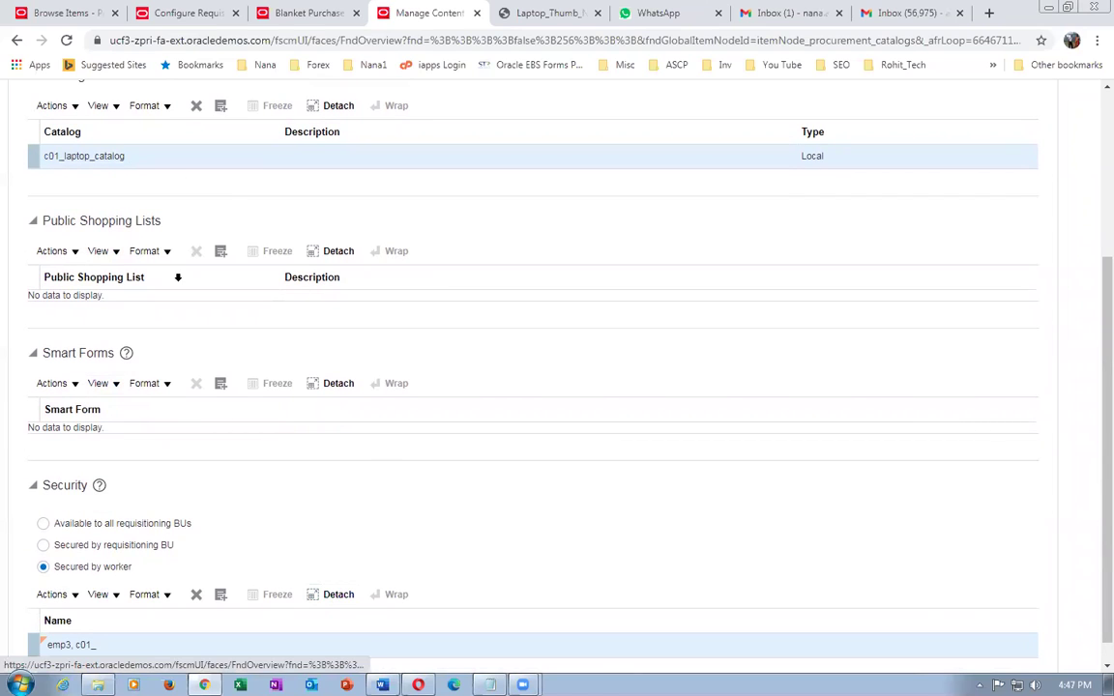
{"action": "scroll", "coordinate": [178, 278], "scroll_direction": "up", "scroll_amount": 3}
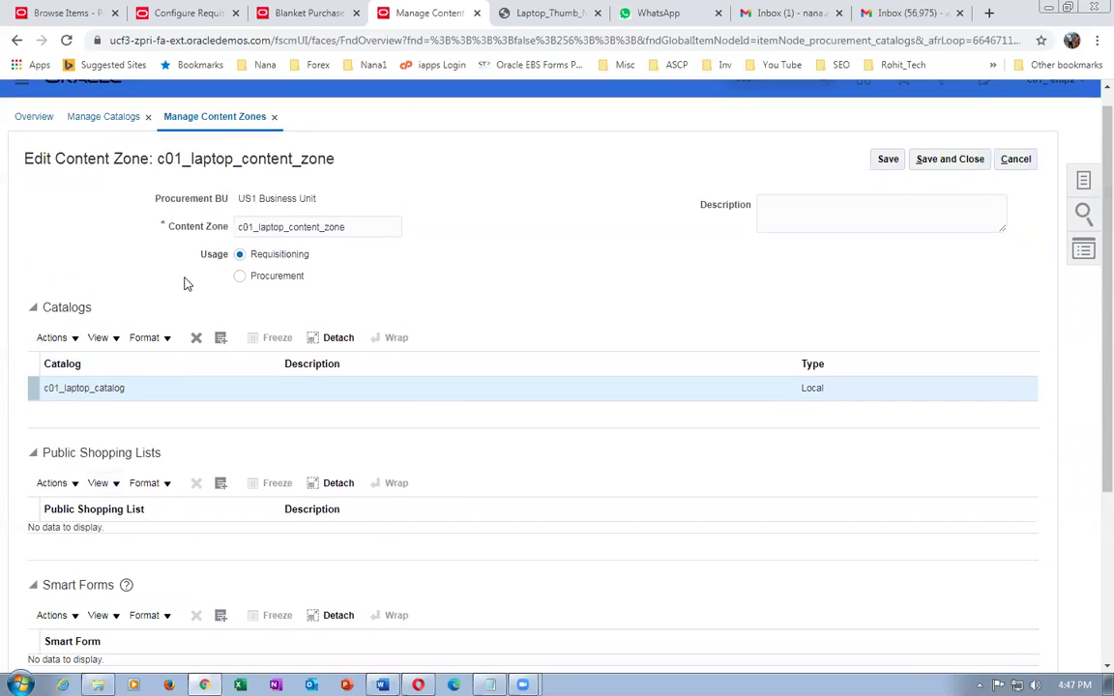
{"action": "scroll", "coordinate": [187, 285], "scroll_direction": "down", "scroll_amount": 3}
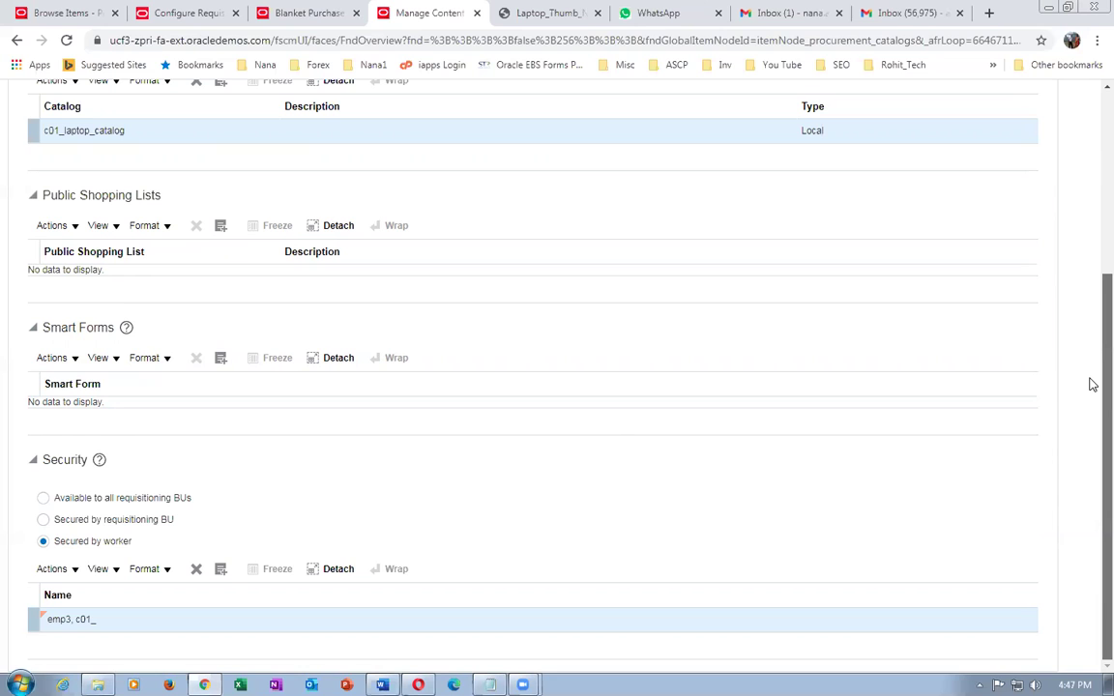
{"action": "left_click_drag", "start_coordinate": [1093, 418], "coordinate": [1090, 482]}
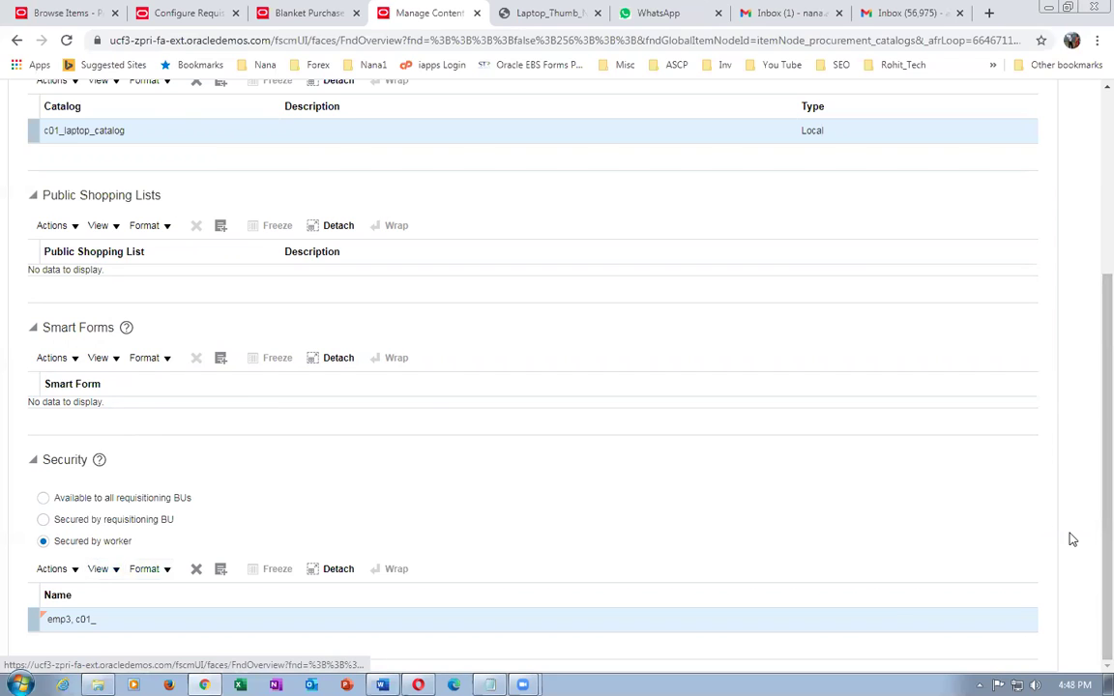
{"action": "scroll", "coordinate": [1089, 280], "scroll_direction": "up", "scroll_amount": 3}
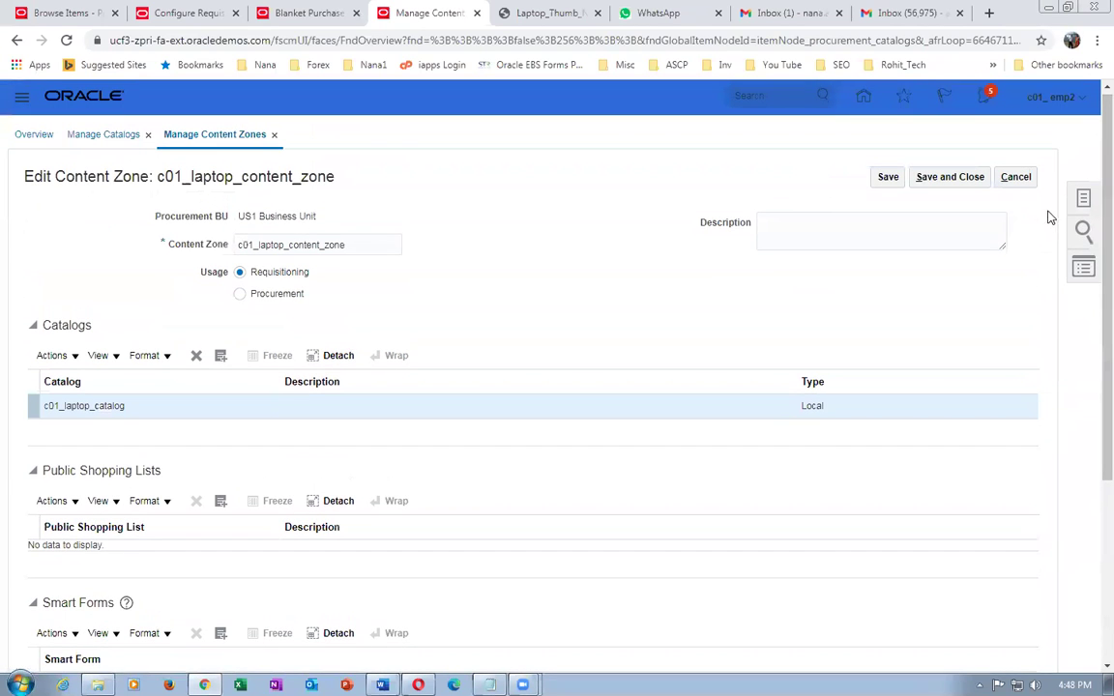
{"action": "left_click", "coordinate": [1029, 180]}
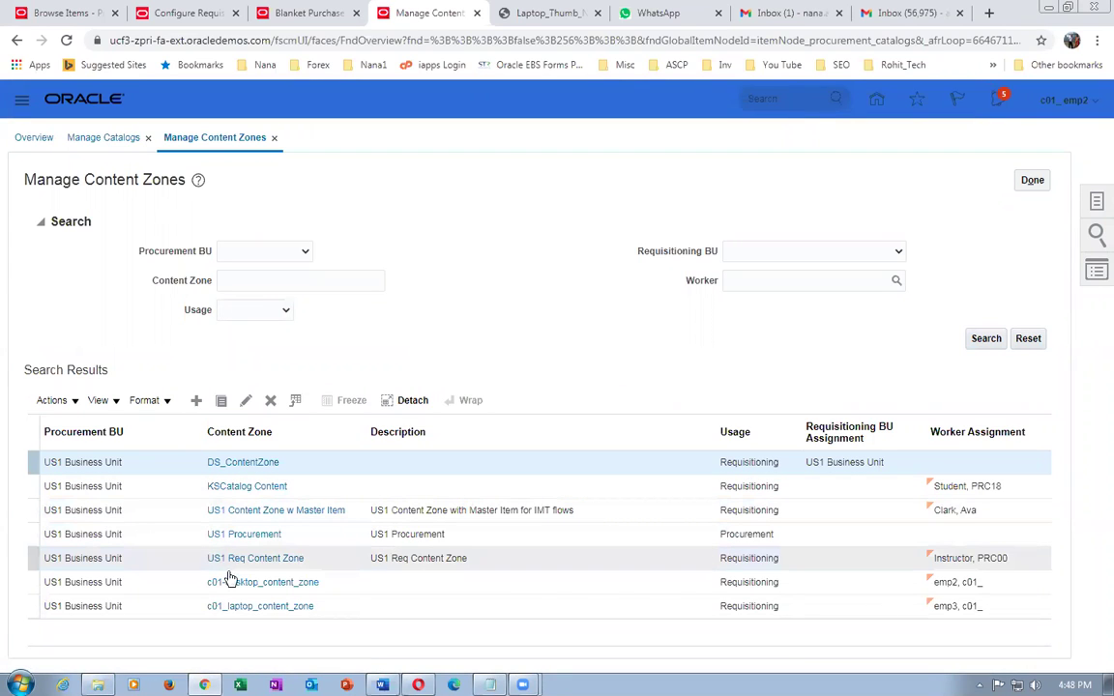
- Review DS_ContentZone's DS_Catalog and US1 Business Unit security, then open the US1 Procurement zone
{"action": "left_click", "coordinate": [255, 464]}
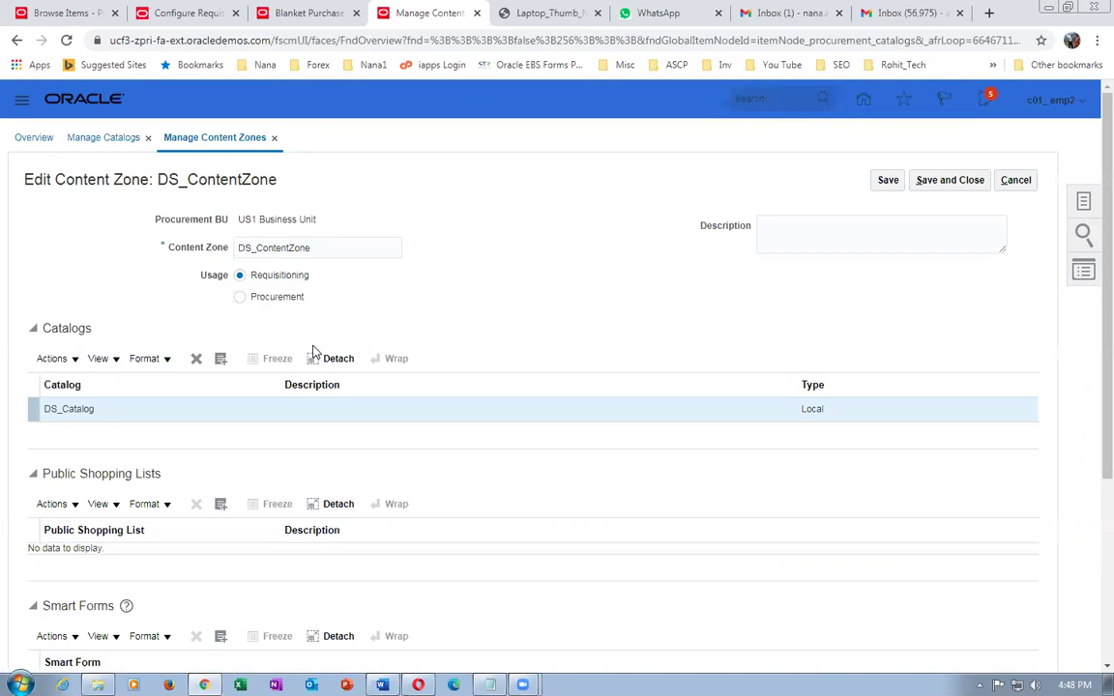
{"action": "scroll", "coordinate": [312, 354], "scroll_direction": "down", "scroll_amount": 3}
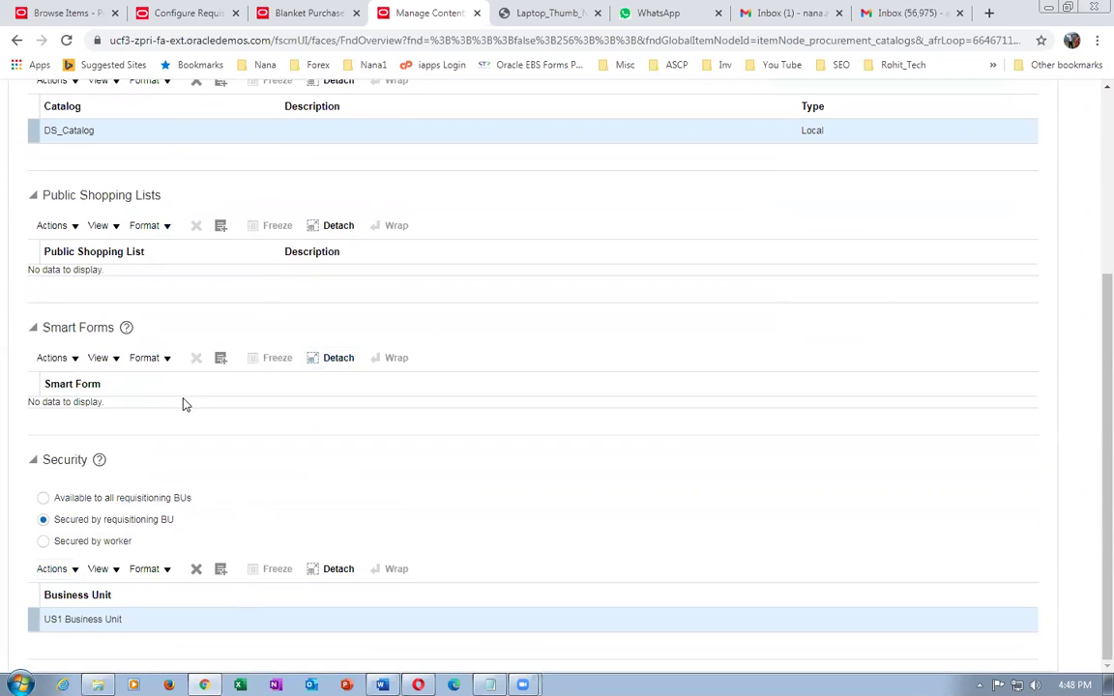
{"action": "scroll", "coordinate": [186, 404], "scroll_direction": "up", "scroll_amount": 2}
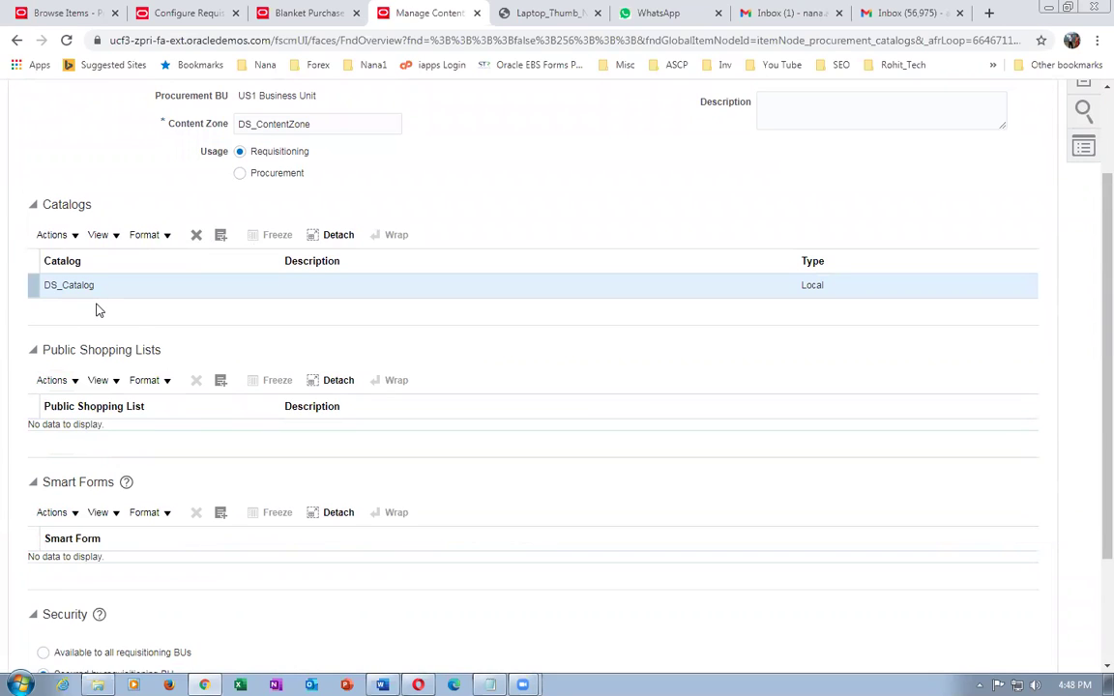
{"action": "scroll", "coordinate": [96, 310], "scroll_direction": "down", "scroll_amount": 2}
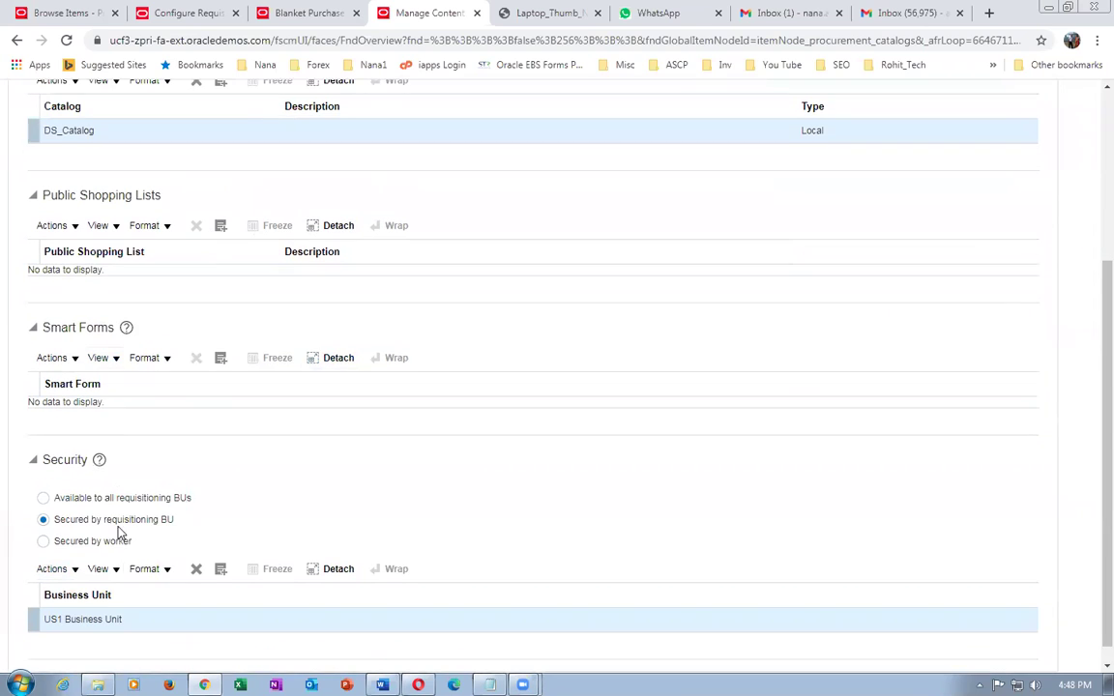
{"action": "scroll", "coordinate": [96, 639], "scroll_direction": "up", "scroll_amount": 4}
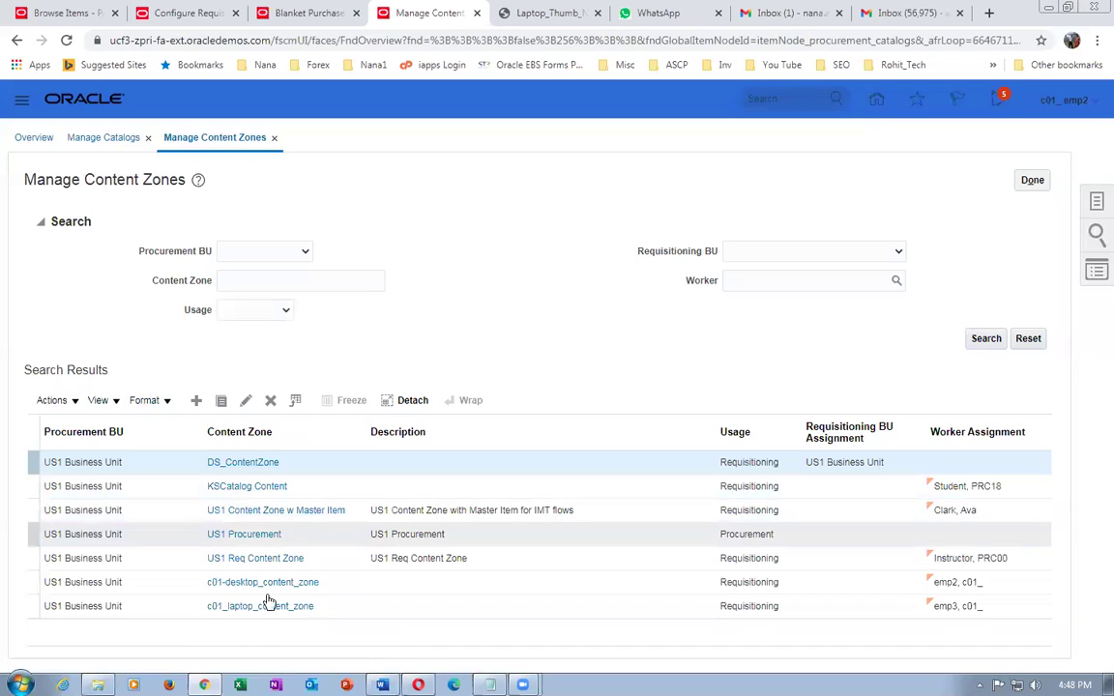
{"action": "left_click", "coordinate": [251, 538]}
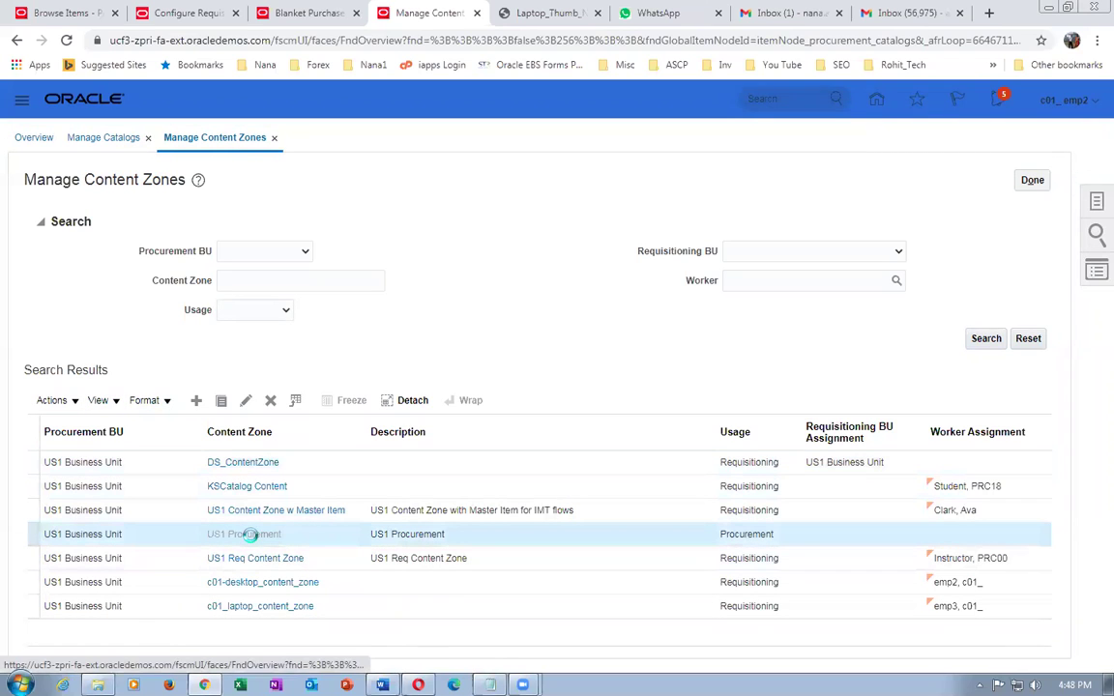
{"action": "scroll", "coordinate": [437, 331], "scroll_direction": "down", "scroll_amount": 1}
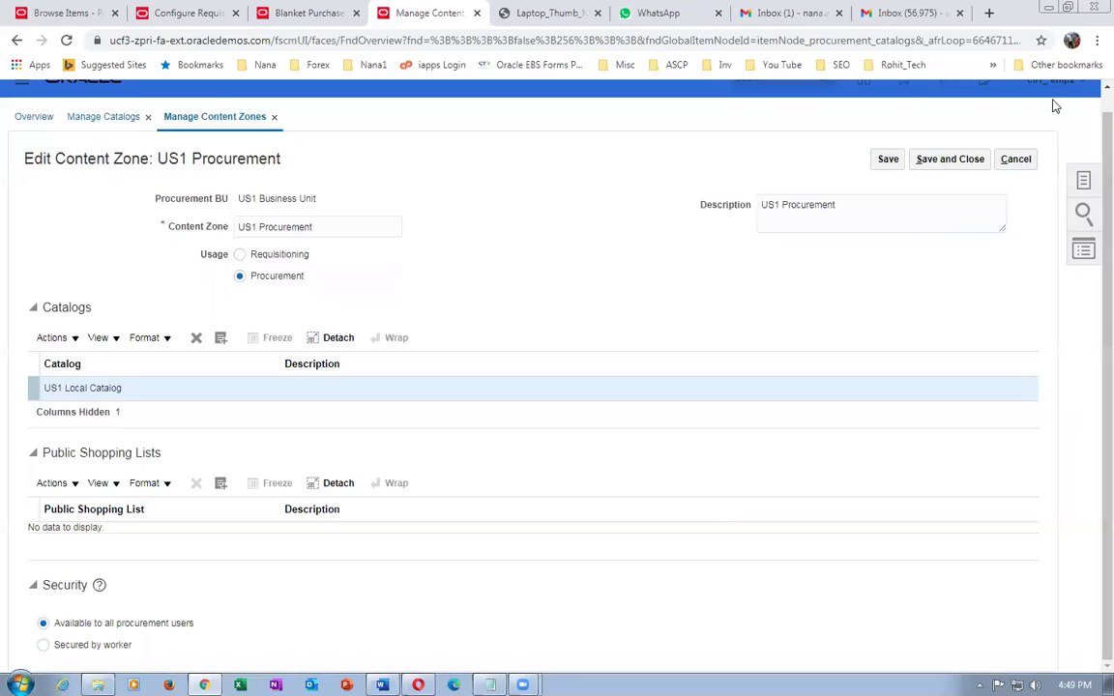
{"action": "left_click", "coordinate": [1015, 159]}
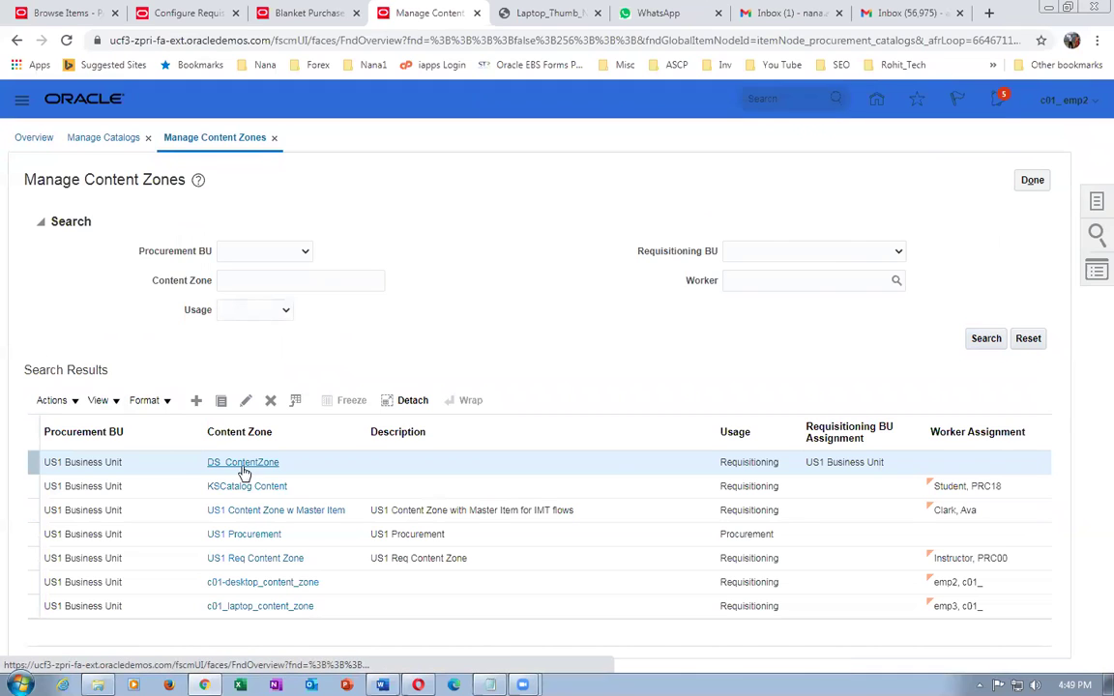
{"action": "left_click", "coordinate": [247, 561]}
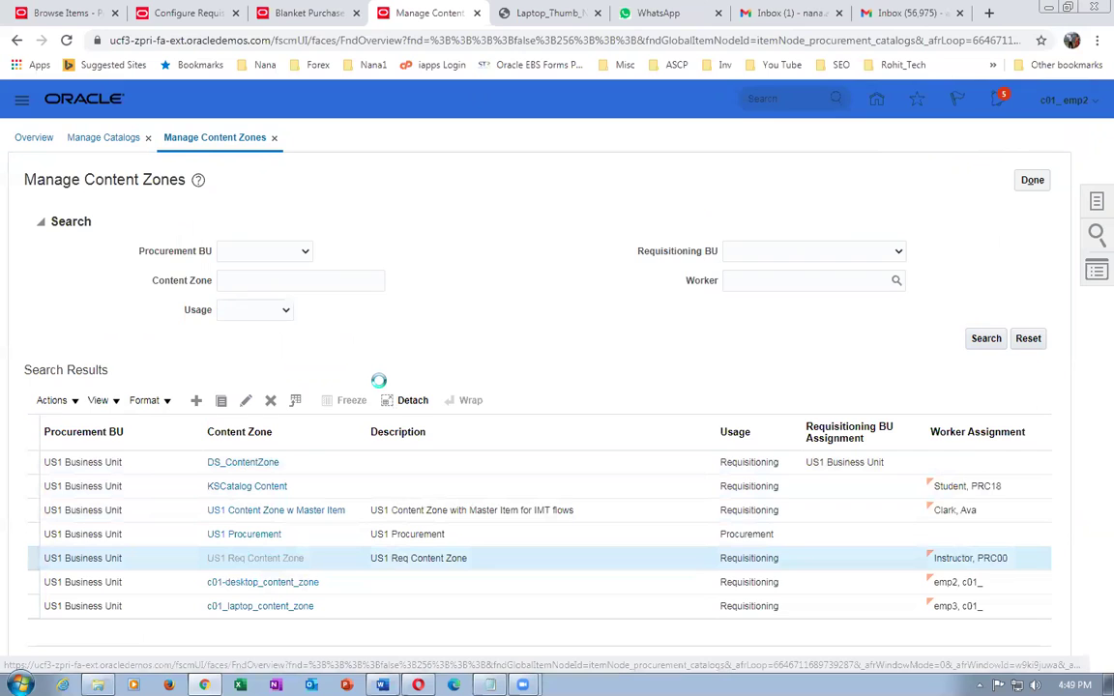
{"action": "scroll", "coordinate": [258, 540], "scroll_direction": "down", "scroll_amount": 5}
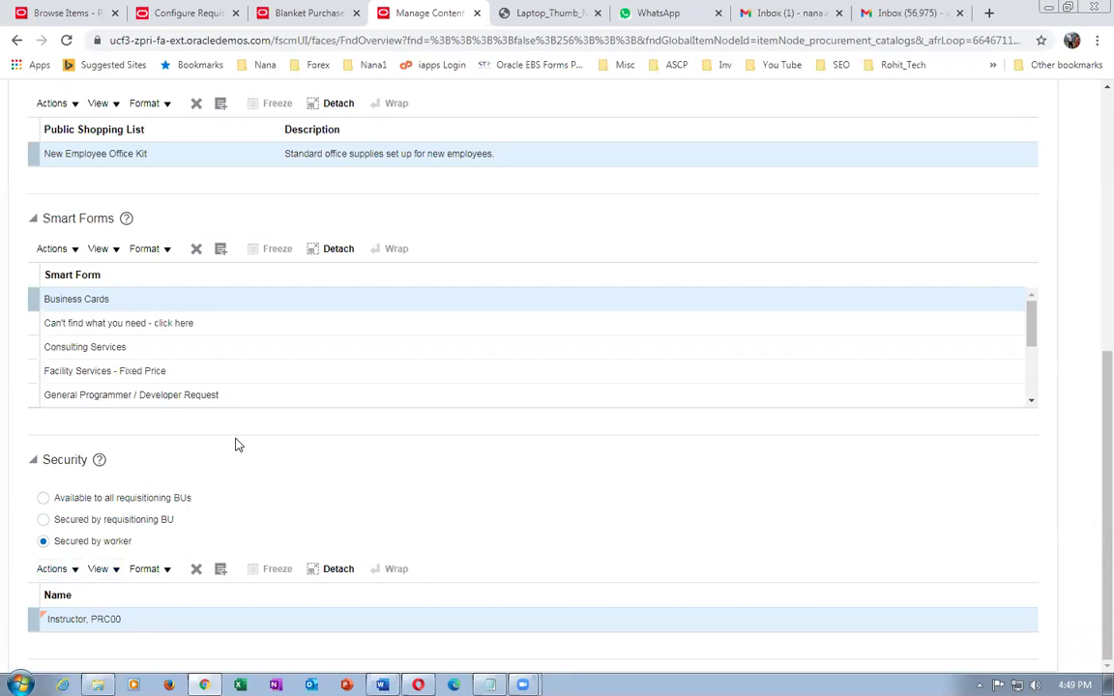
{"action": "scroll", "coordinate": [218, 368], "scroll_direction": "up", "scroll_amount": 5}
{"action": "scroll", "coordinate": [198, 194], "scroll_direction": "up", "scroll_amount": 3}
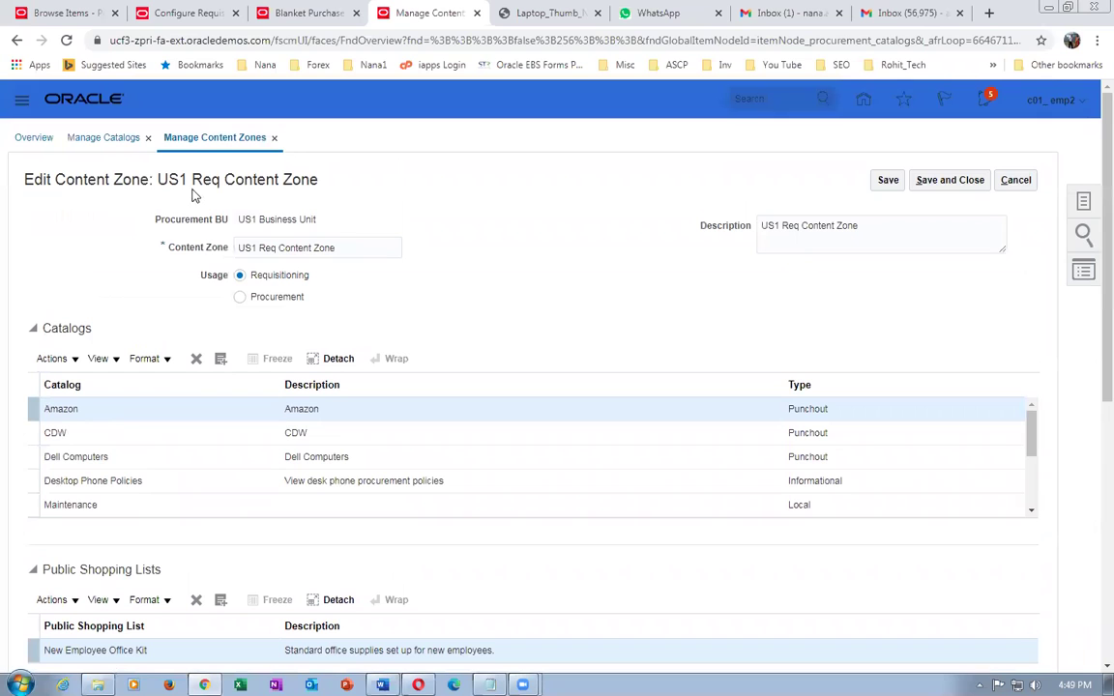
{"action": "left_click", "coordinate": [943, 180]}
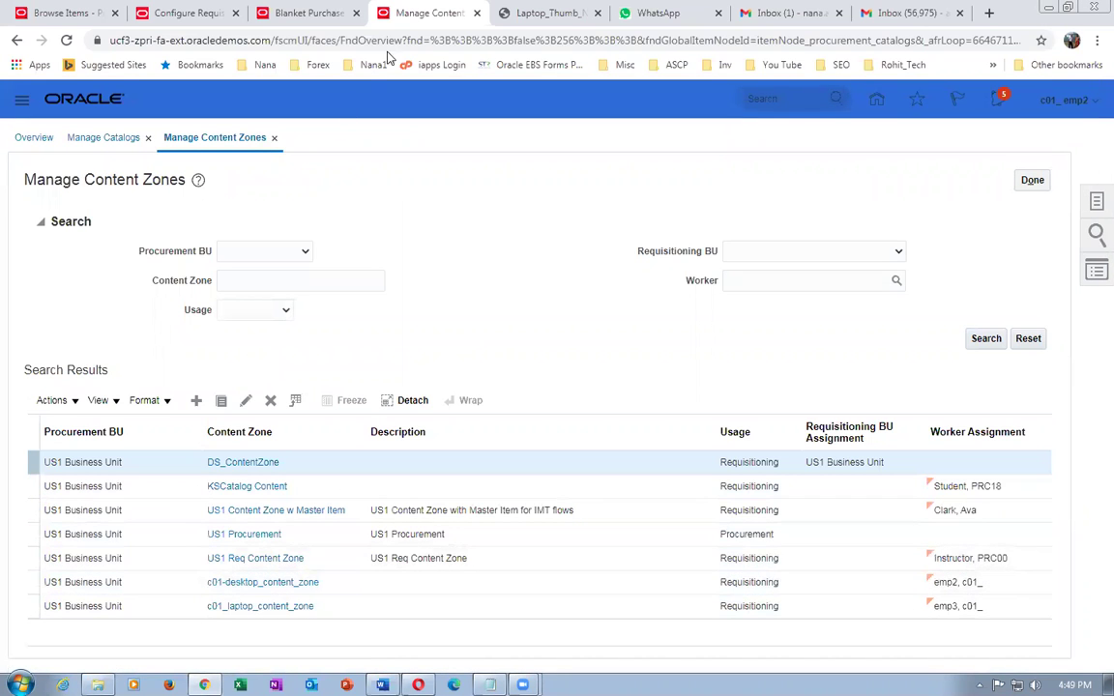
{"action": "right_click", "coordinate": [429, 13]}
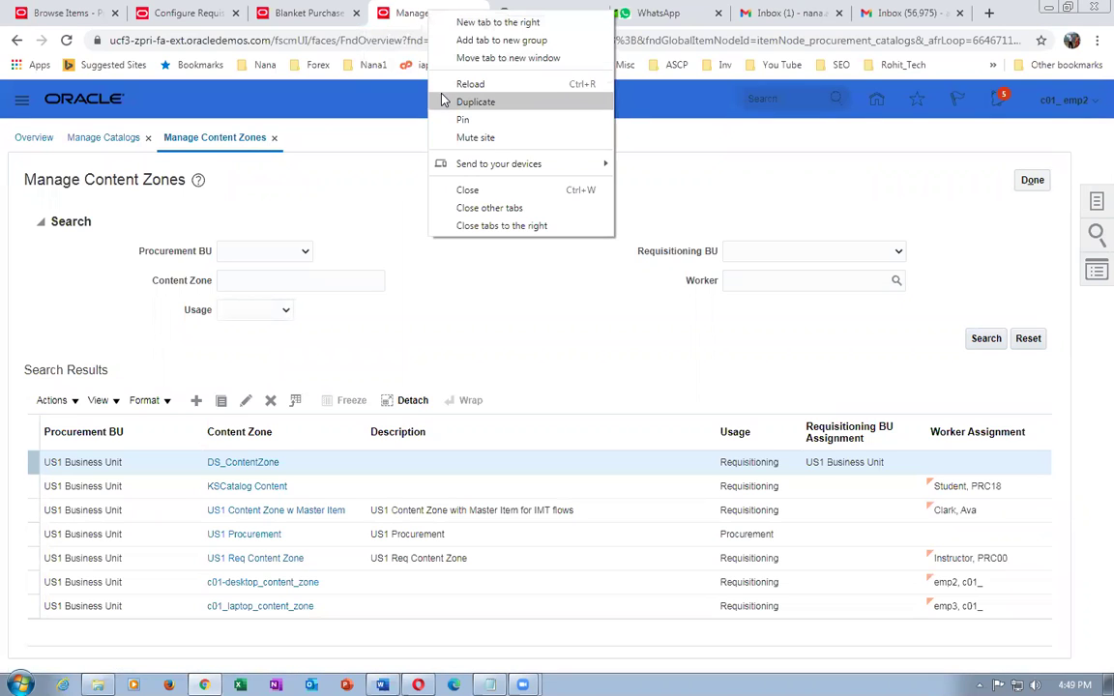
- Open the Procurement requisitions shopping page in a new browser tab
{"action": "left_click", "coordinate": [475, 101]}
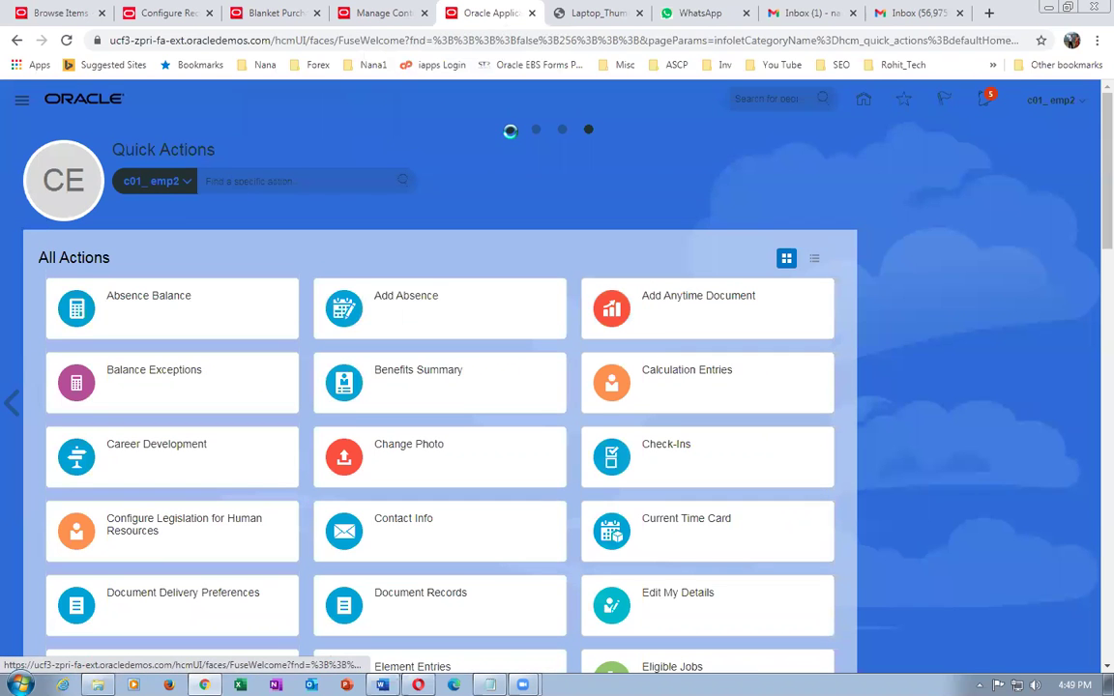
{"action": "left_click", "coordinate": [510, 130]}
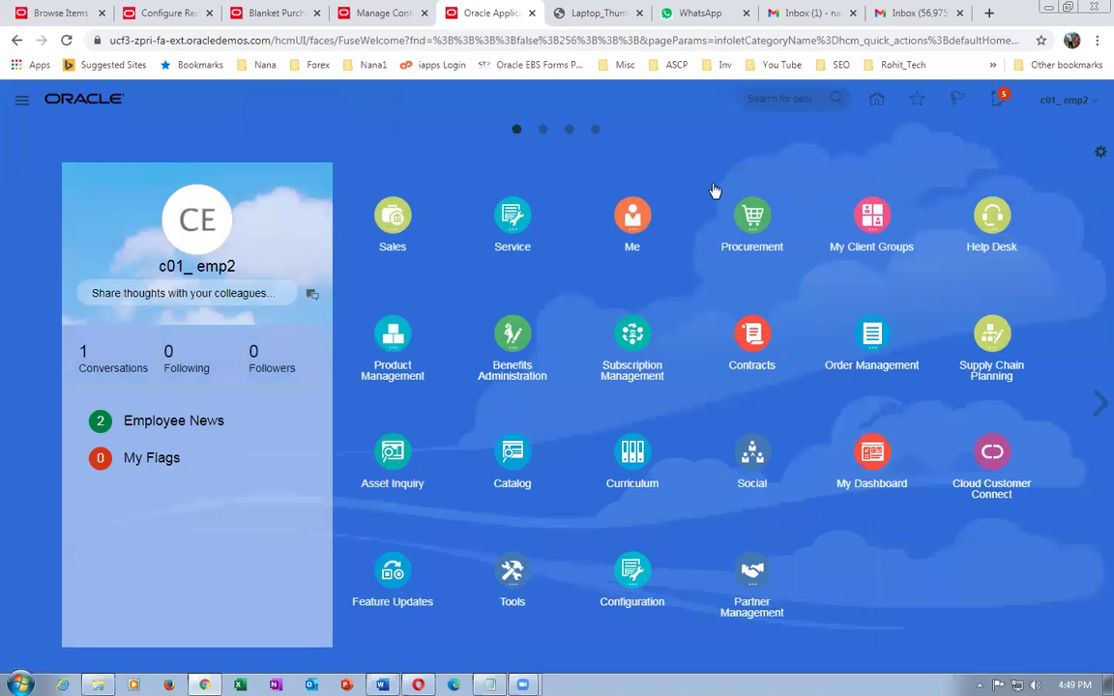
{"action": "left_click", "coordinate": [750, 217]}
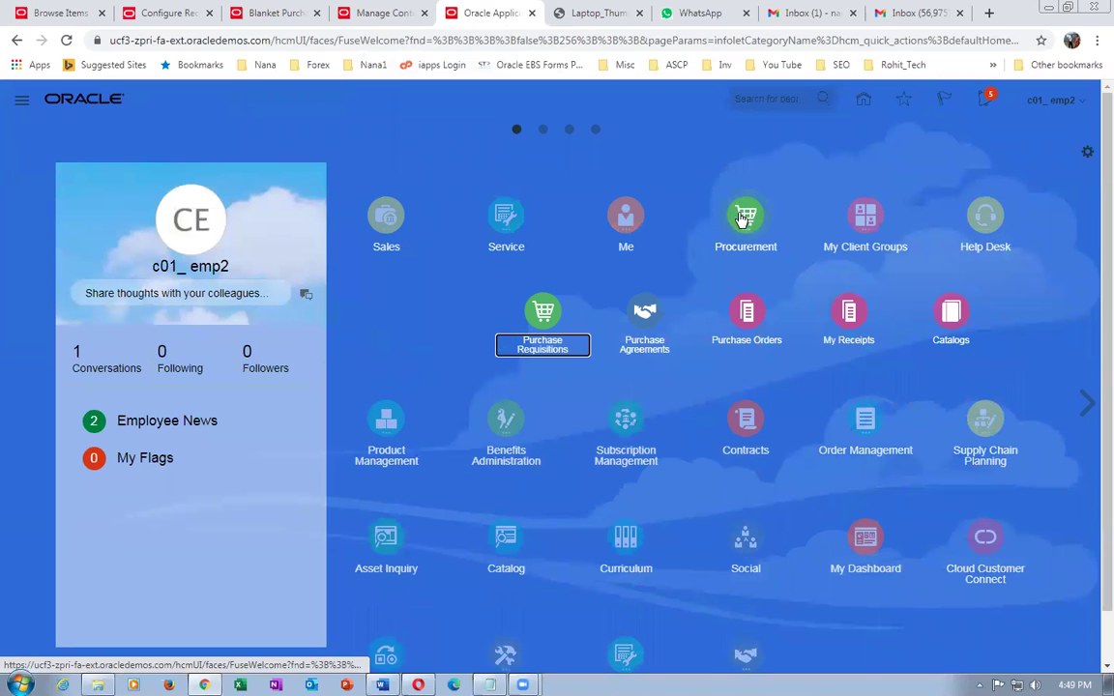
{"action": "left_click", "coordinate": [545, 315]}
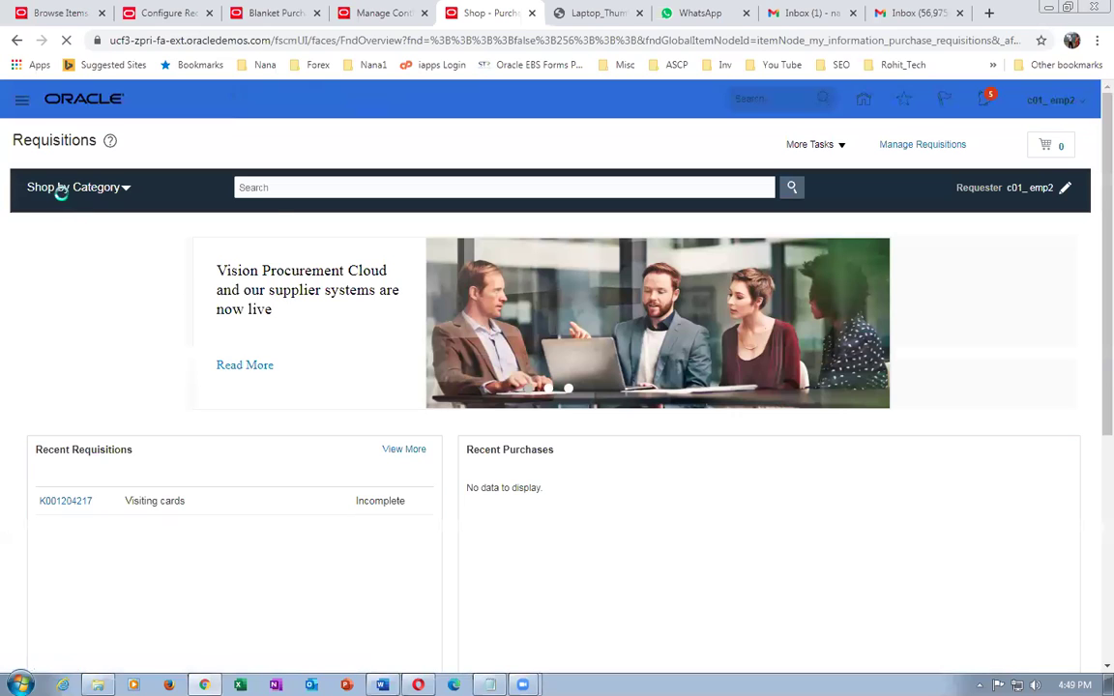
- Browse Shop by Category to c01_computers > c01_desktop_catalog_browsing, then reopen DS_ContentZone for editing
{"action": "left_click", "coordinate": [60, 189]}
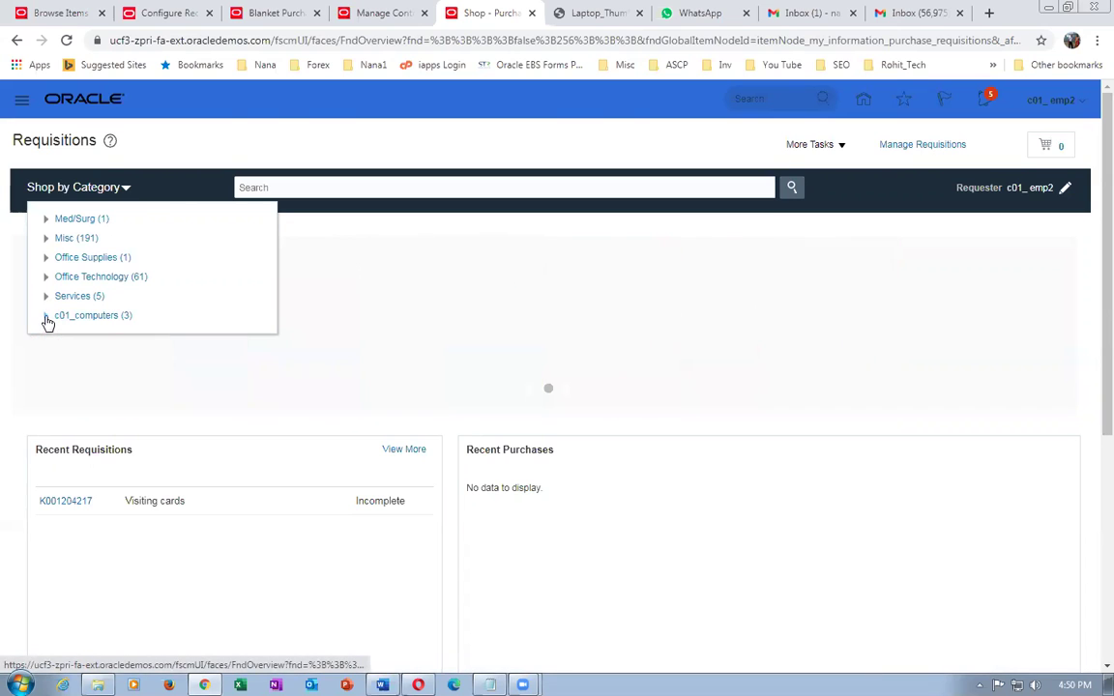
{"action": "left_click", "coordinate": [47, 319]}
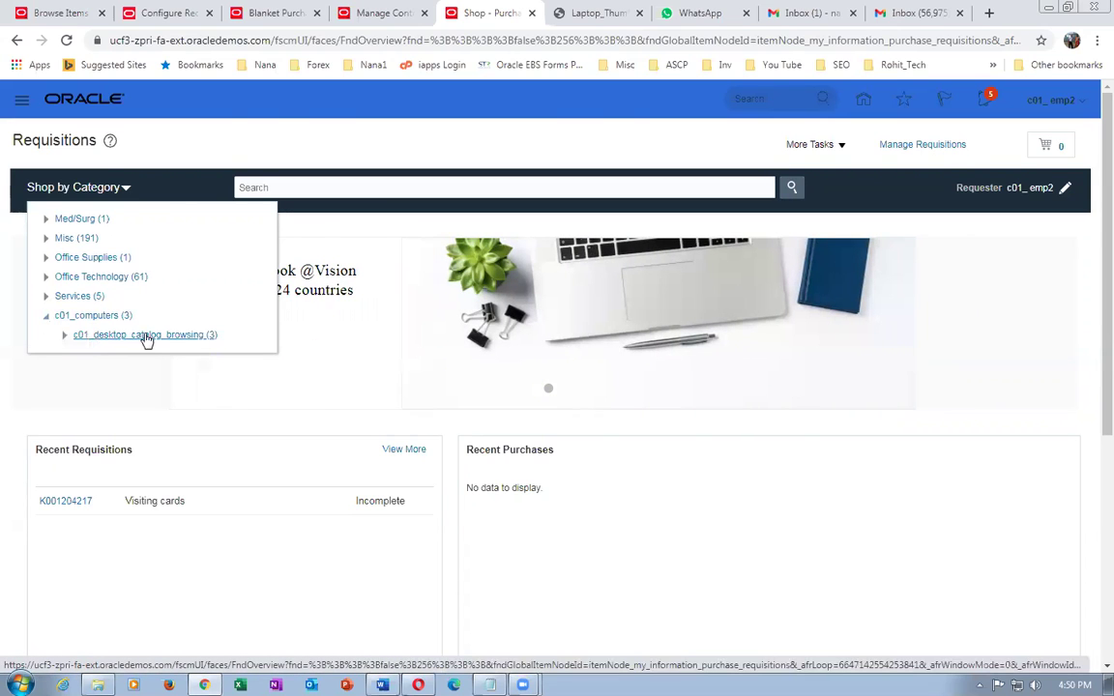
{"action": "left_click", "coordinate": [65, 336]}
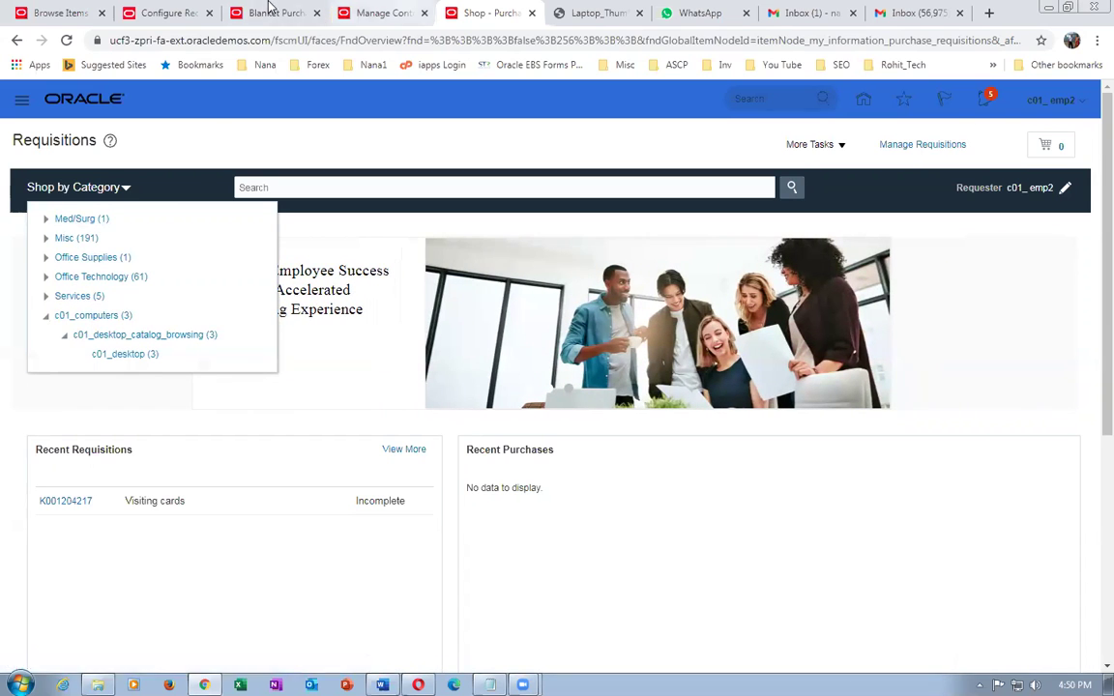
{"action": "left_click", "coordinate": [380, 12]}
{"action": "left_click", "coordinate": [251, 465]}
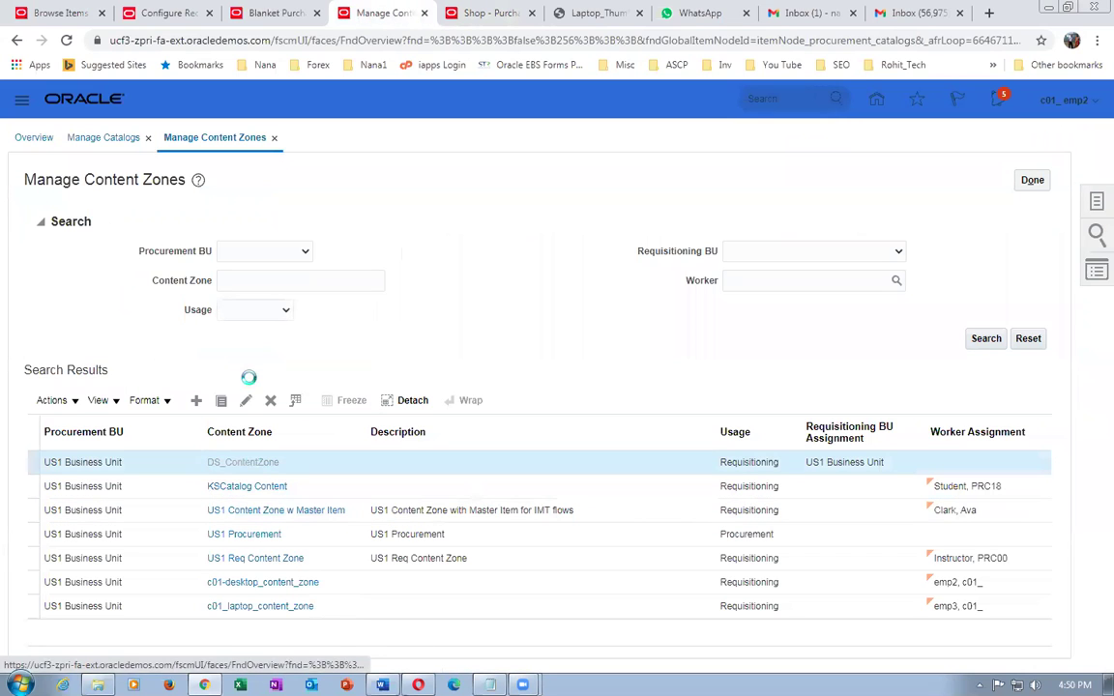
- Open the requisitioning business unit picker in DS_ContentZone's Security and search by a person's name
{"action": "scroll", "coordinate": [256, 388], "scroll_direction": "down", "scroll_amount": 3}
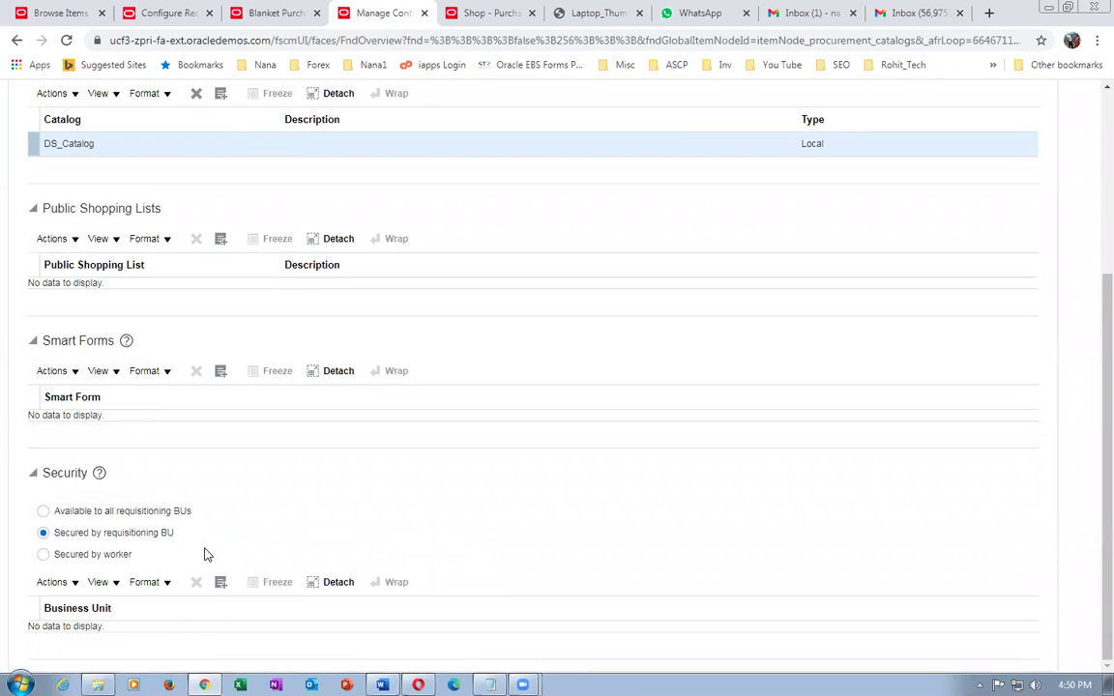
{"action": "left_click", "coordinate": [58, 583]}
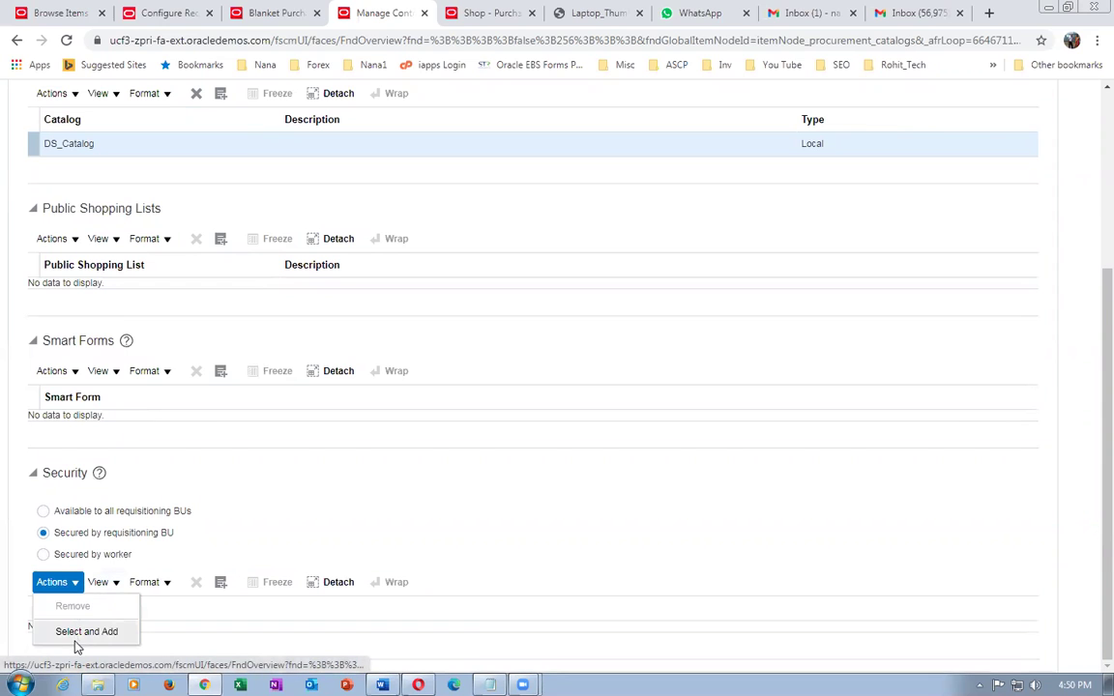
{"action": "left_click", "coordinate": [73, 633]}
{"action": "left_click", "coordinate": [547, 284]}
{"action": "type", "text": "a"}
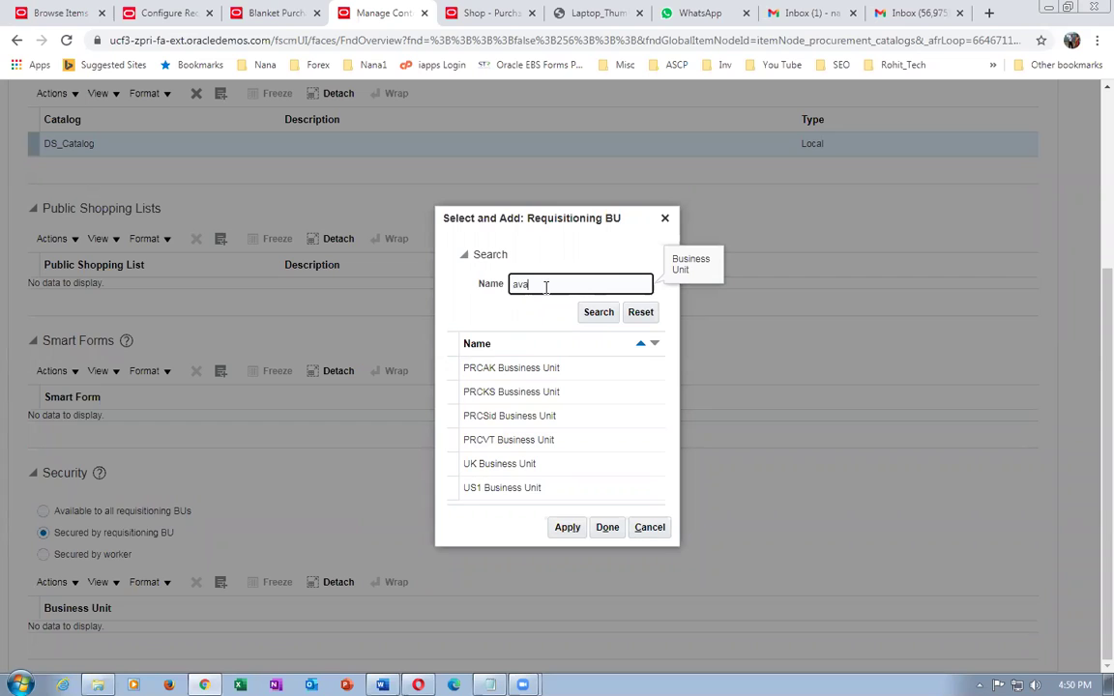
{"action": "type", "text": "va"}
{"action": "left_click", "coordinate": [599, 319]}
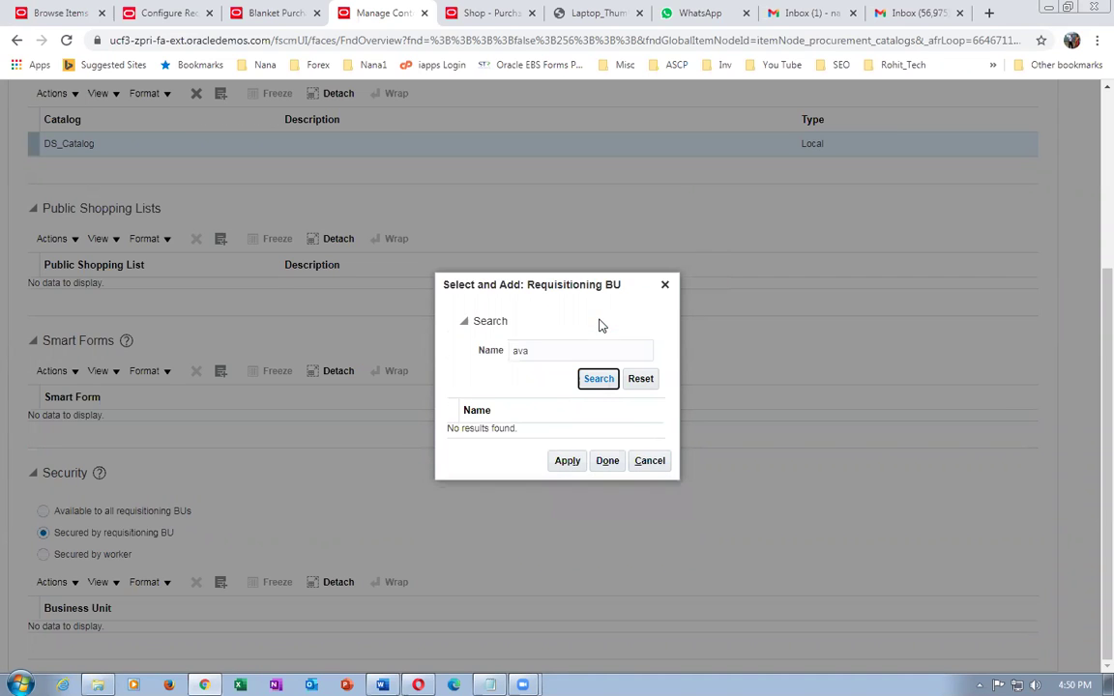
- Retry the business unit search with other name variants and 'instruc', then cancel the picker
{"action": "double_click", "coordinate": [540, 354]}
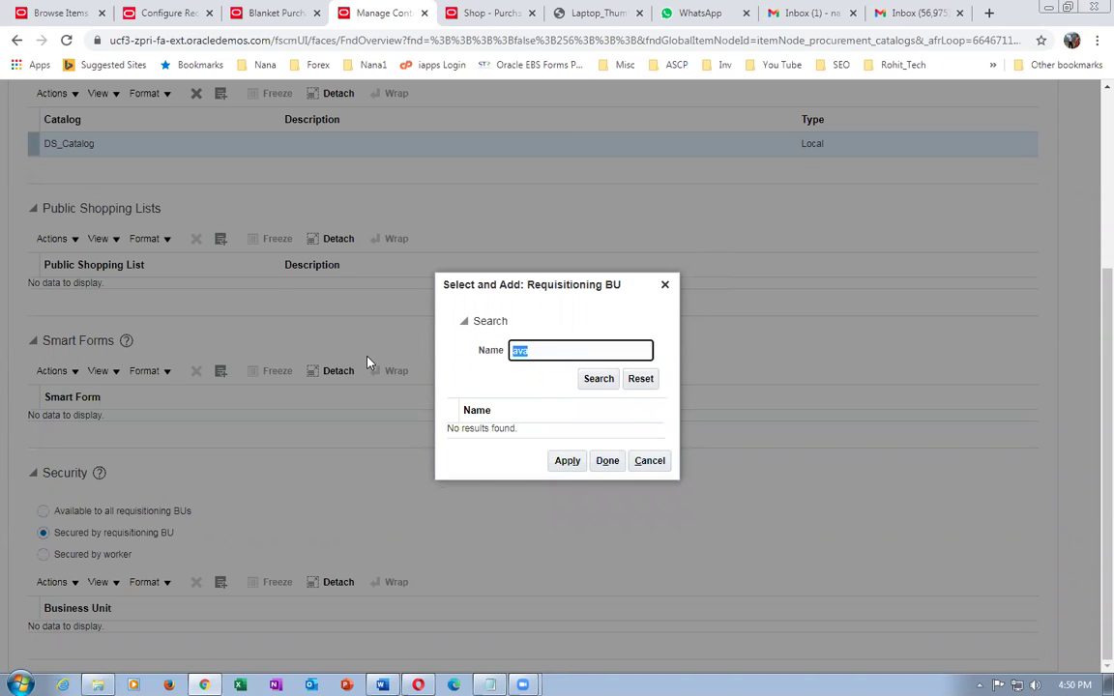
{"action": "type", "text": "clark"}
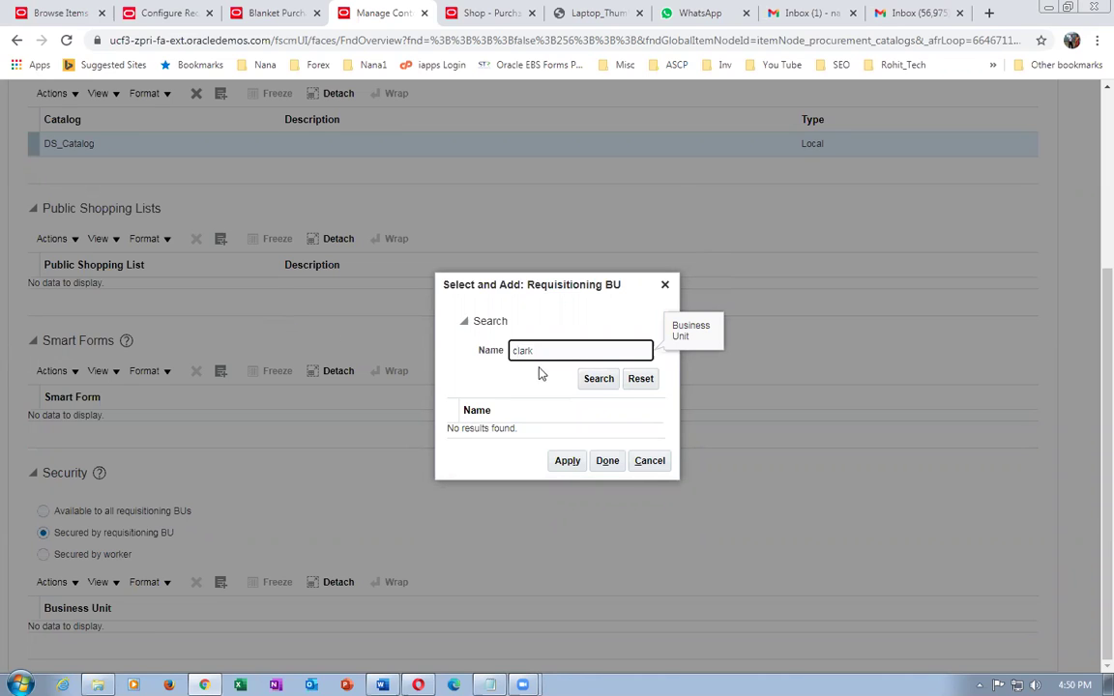
{"action": "left_click", "coordinate": [599, 379]}
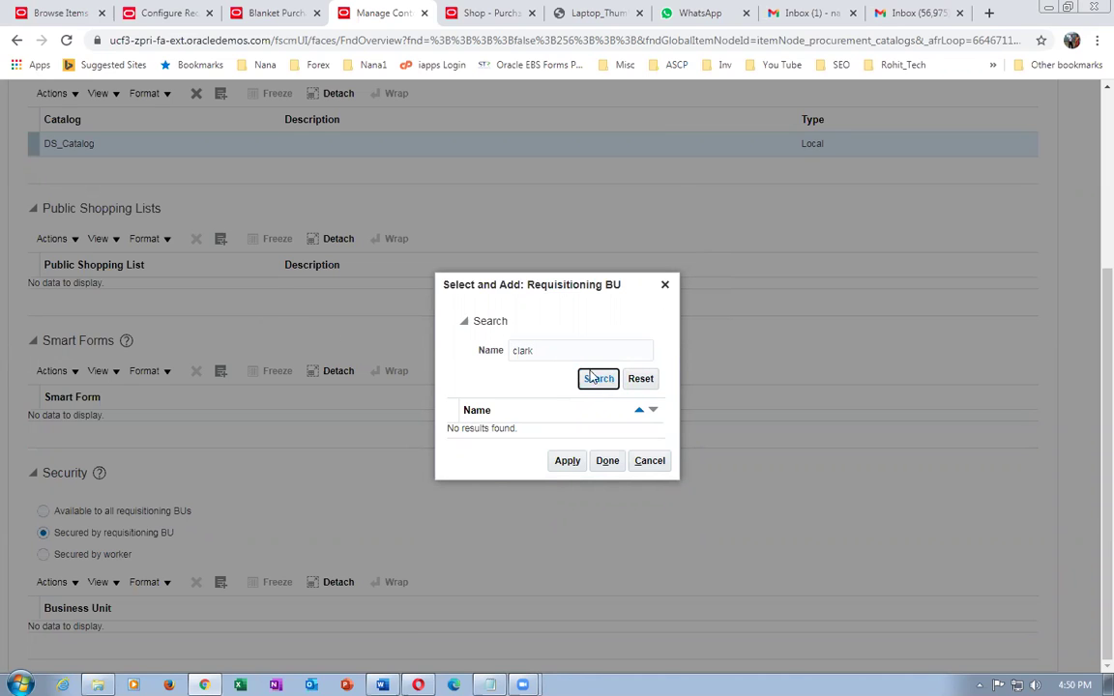
{"action": "double_click", "coordinate": [539, 350]}
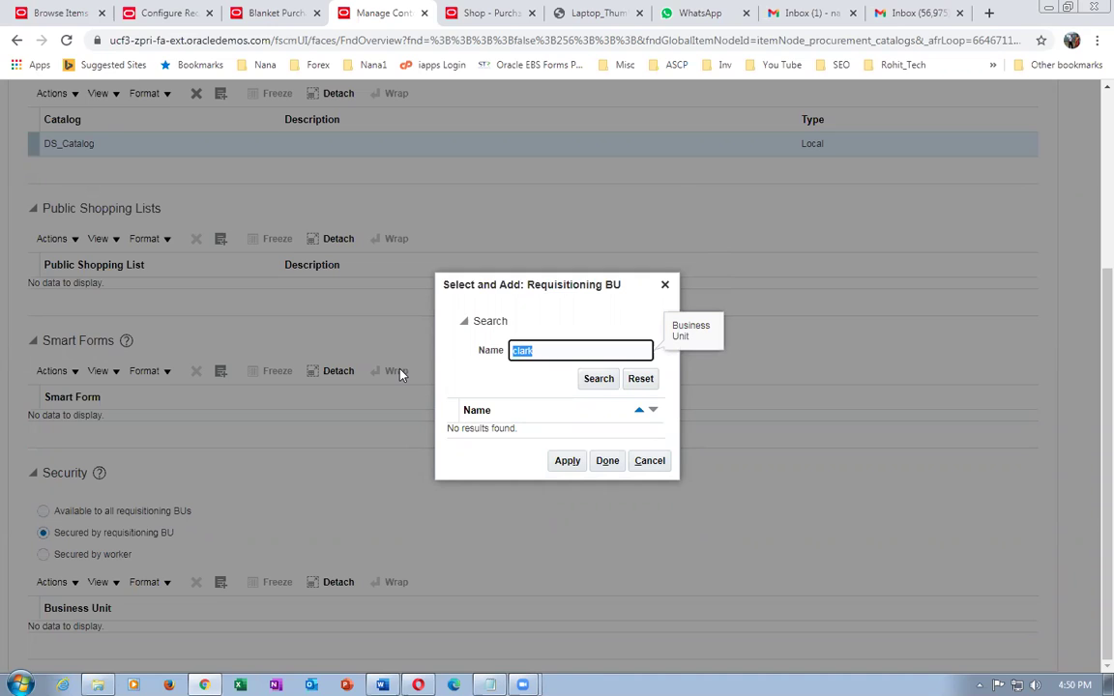
{"action": "left_click", "coordinate": [613, 382]}
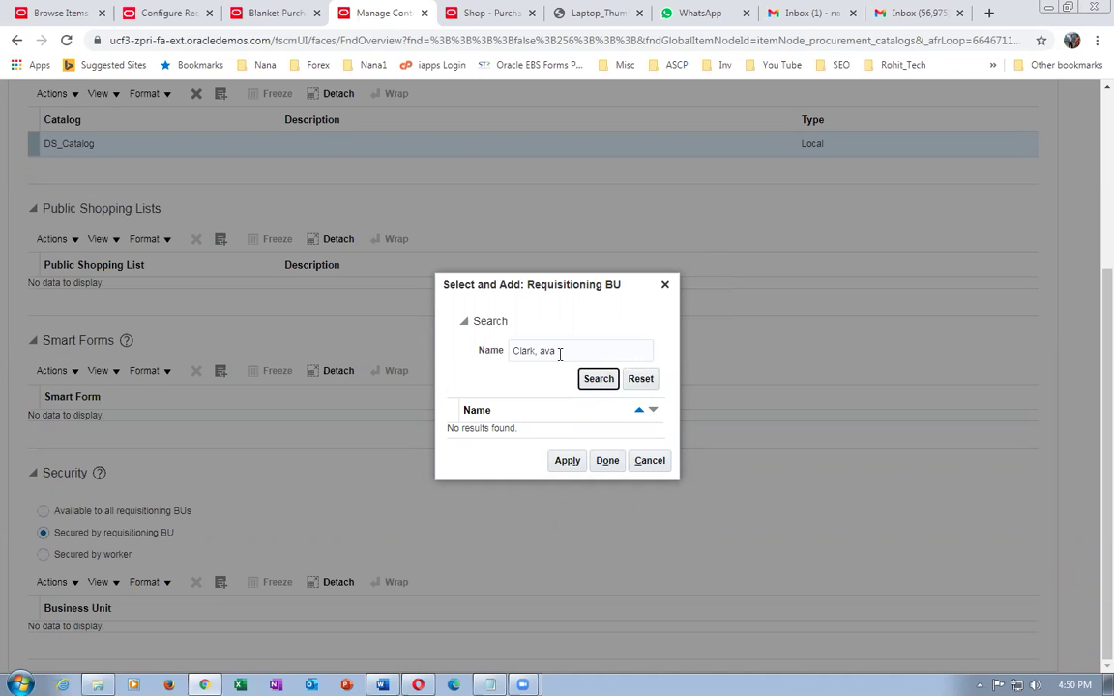
{"action": "type", "text": "instructor, prc00"}
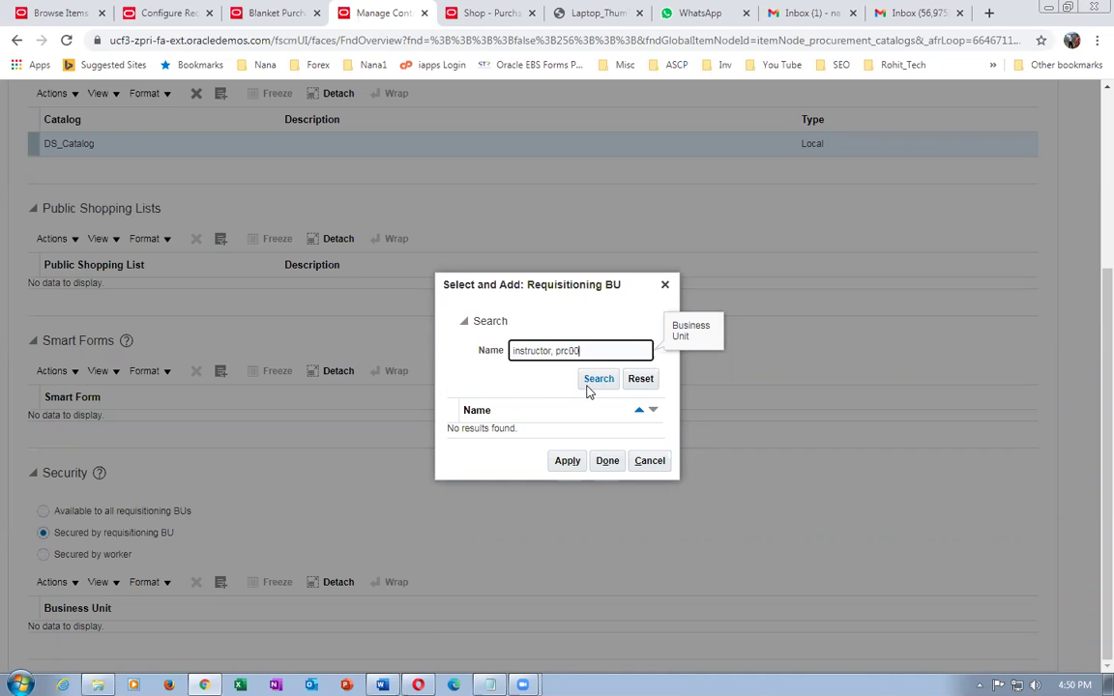
{"action": "left_click", "coordinate": [589, 384]}
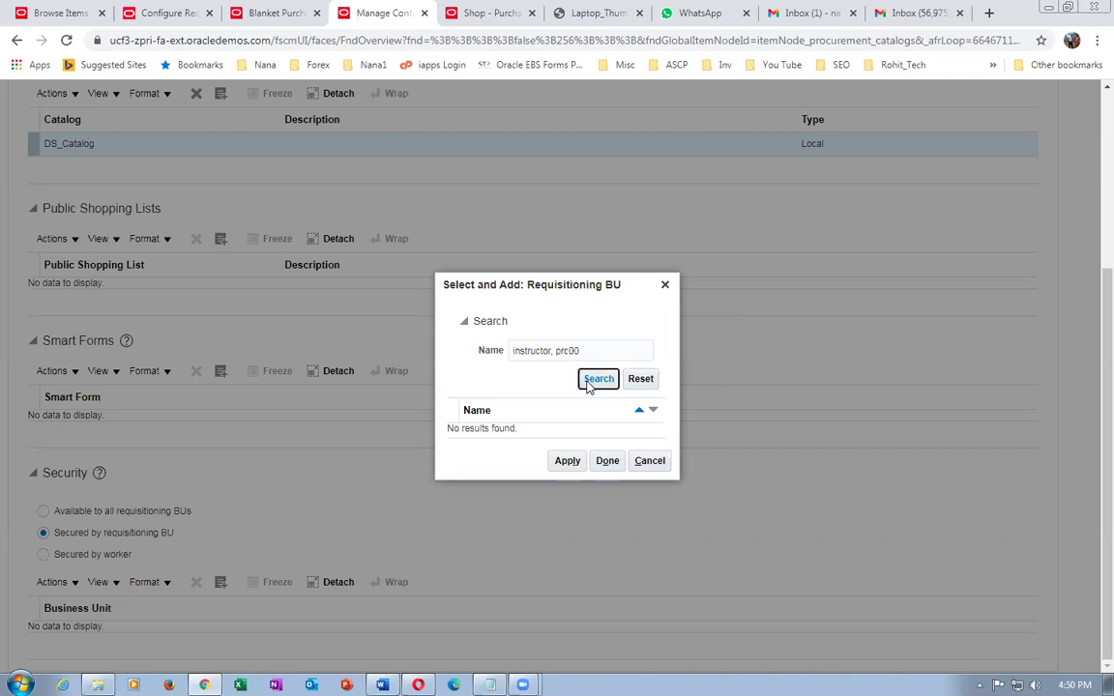
{"action": "left_click", "coordinate": [649, 461]}
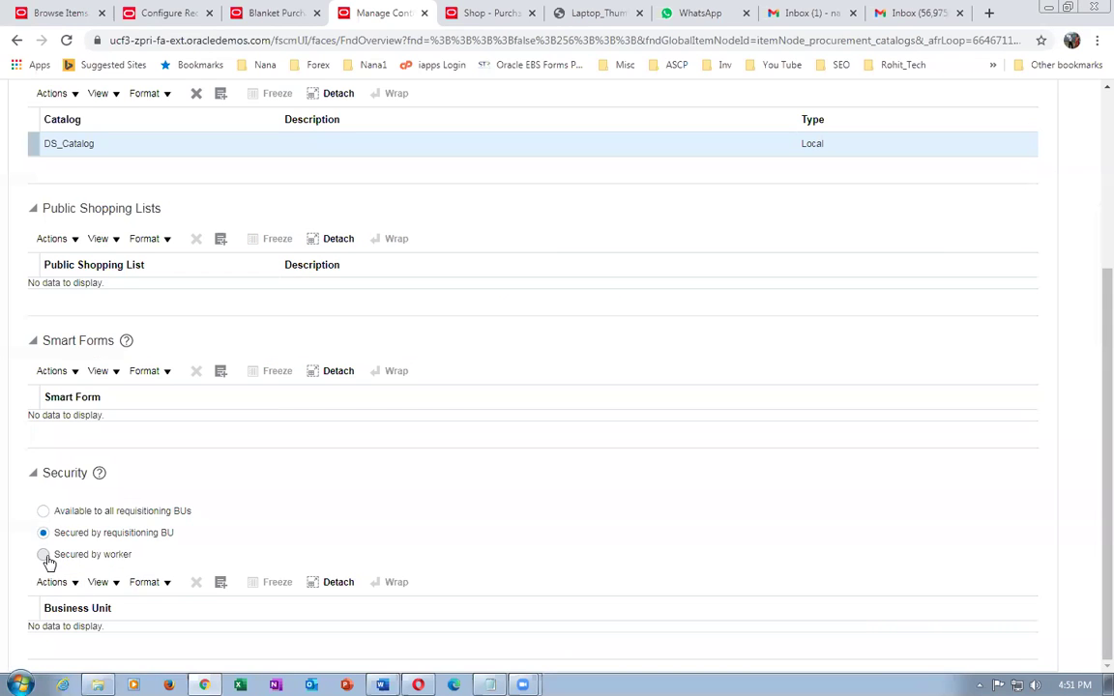
- Set DS_ContentZone to secured by worker and add the matching worker found by name search
{"action": "left_click", "coordinate": [43, 556]}
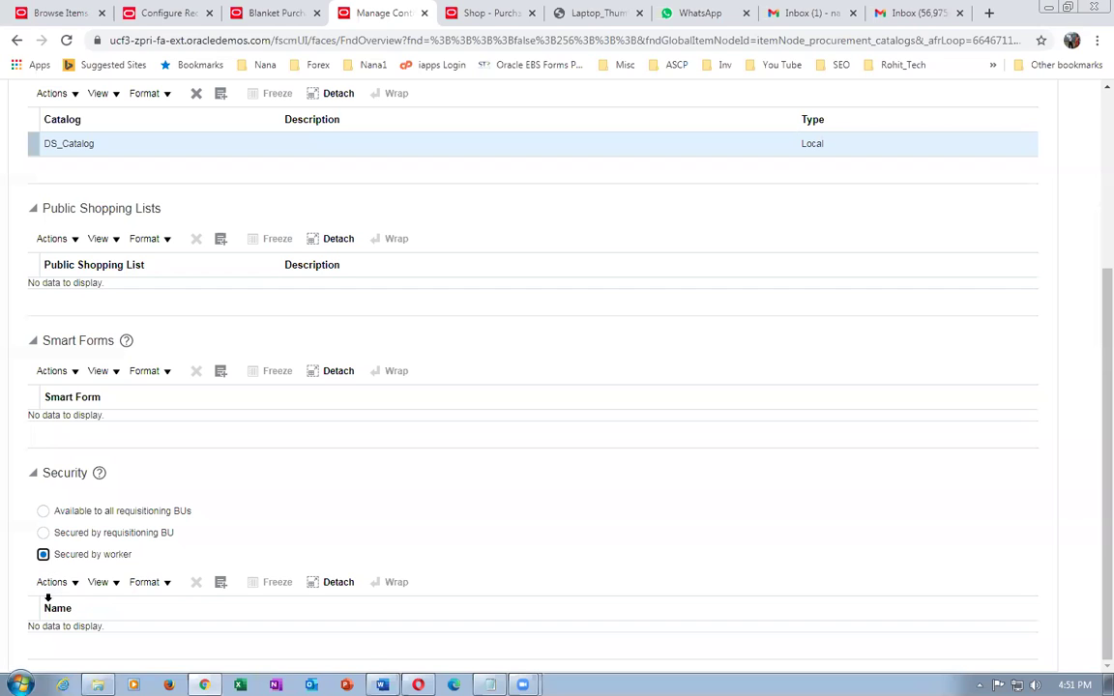
{"action": "left_click", "coordinate": [50, 582]}
{"action": "left_click", "coordinate": [67, 637]}
{"action": "left_click", "coordinate": [517, 288]}
{"action": "type", "text": "ava"}
{"action": "left_click", "coordinate": [733, 462]}
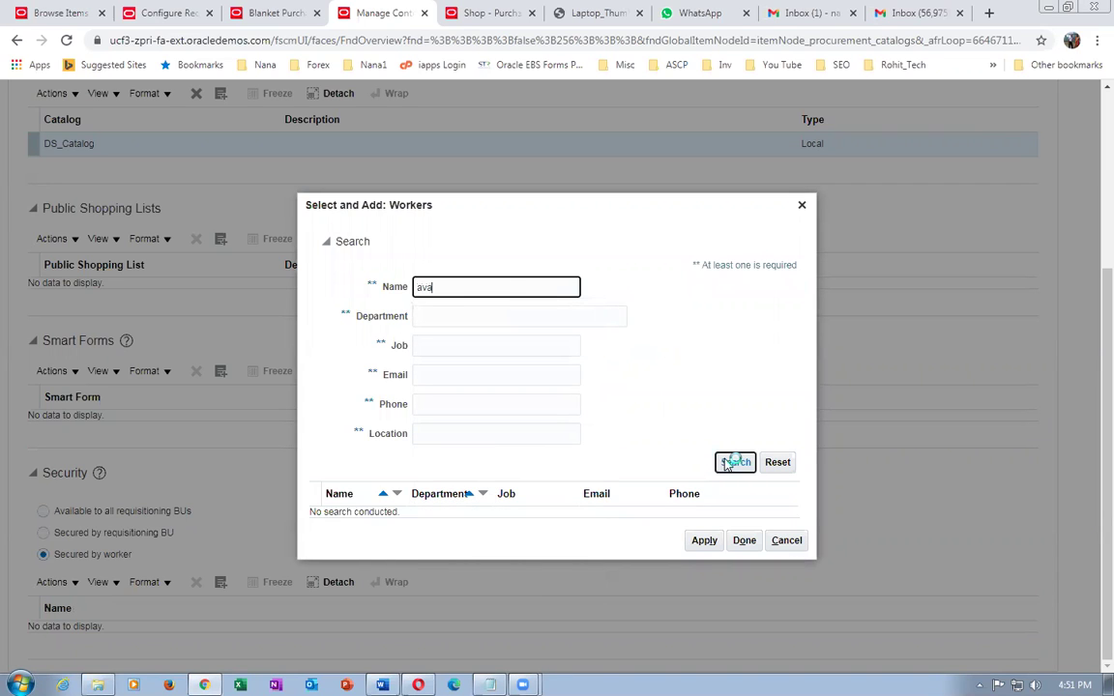
{"action": "double_click", "coordinate": [452, 289]}
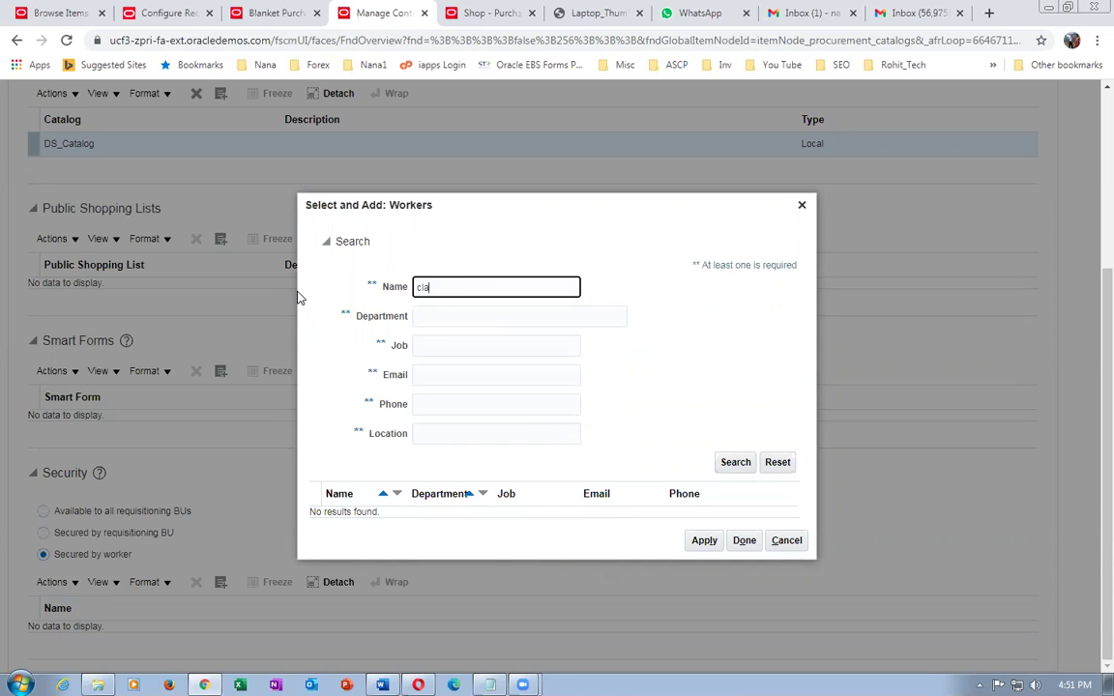
{"action": "left_click", "coordinate": [732, 463]}
{"action": "left_click", "coordinate": [340, 405]}
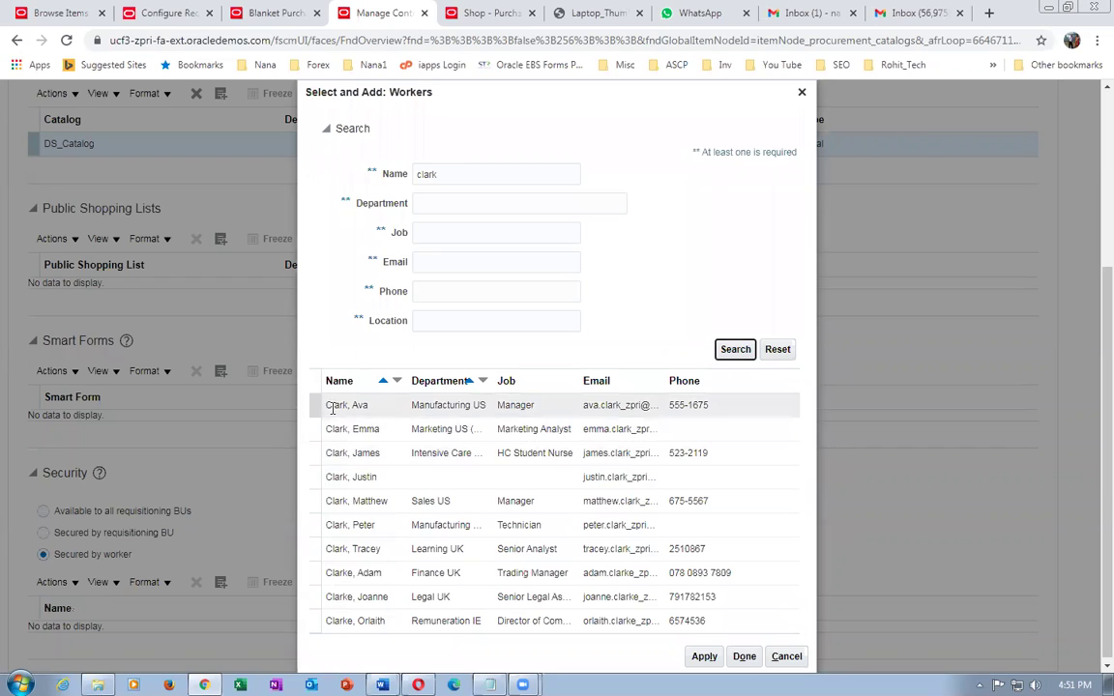
{"action": "left_click", "coordinate": [744, 656]}
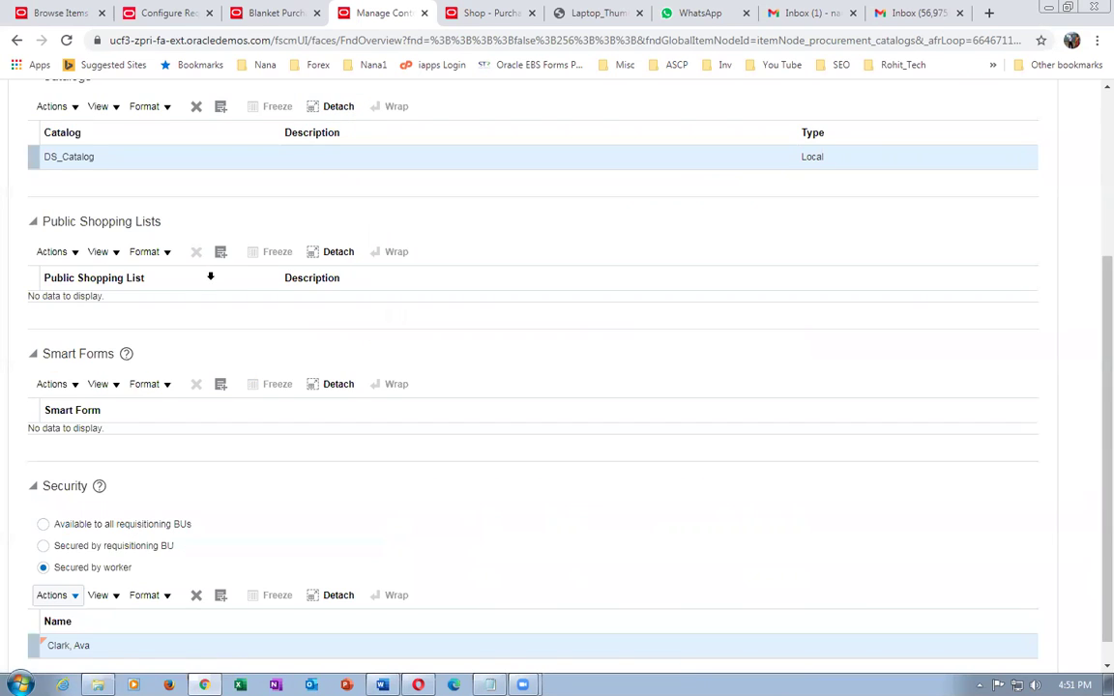
- Check the worker security list, then save and close DS_ContentZone
{"action": "scroll", "coordinate": [227, 389], "scroll_direction": "down", "scroll_amount": 3}
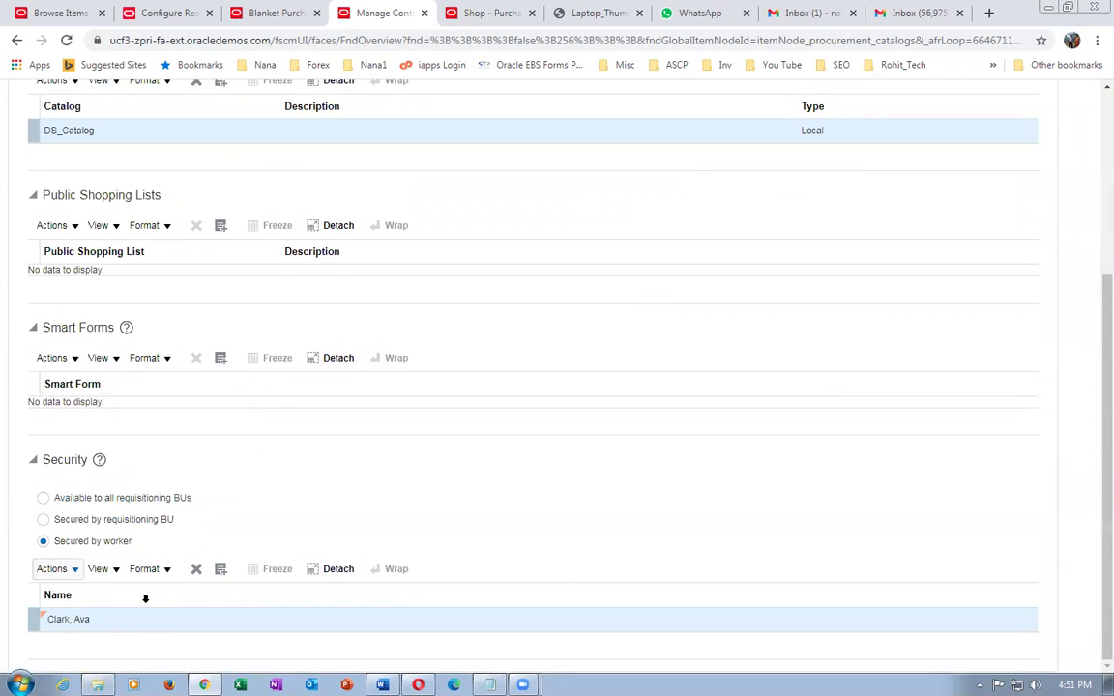
{"action": "scroll", "coordinate": [443, 500], "scroll_direction": "up", "scroll_amount": 5}
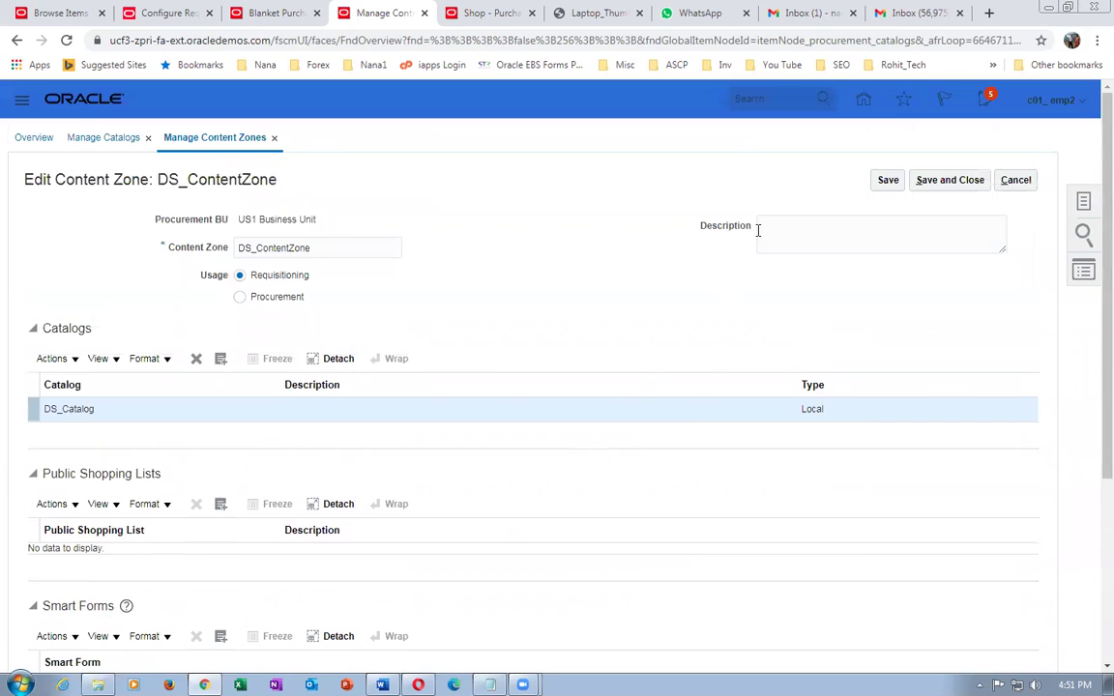
{"action": "left_click", "coordinate": [947, 181]}
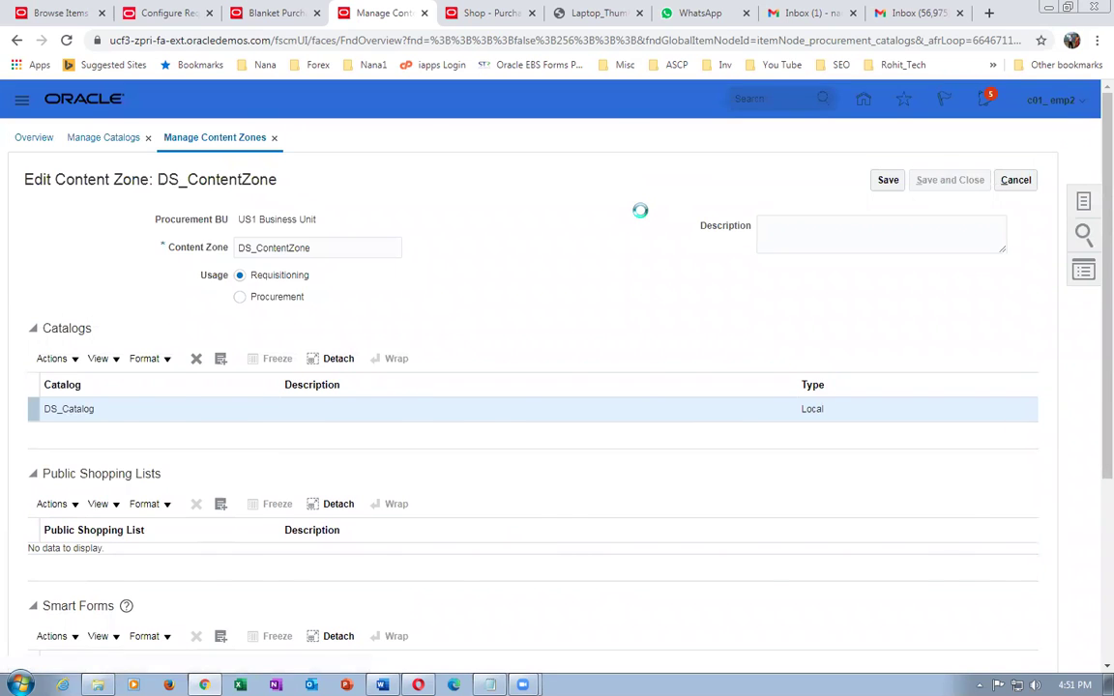
- Acknowledge the save confirmation and inspect the KSCatalog Content zone without changes
{"action": "left_click", "coordinate": [592, 254]}
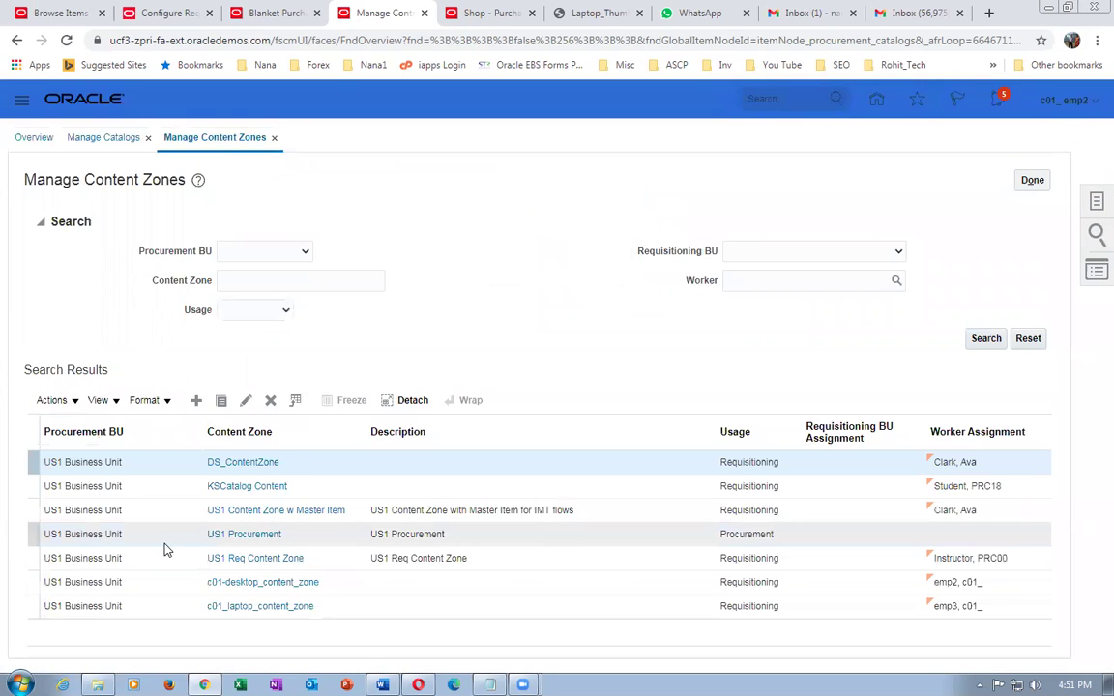
{"action": "left_click", "coordinate": [223, 487]}
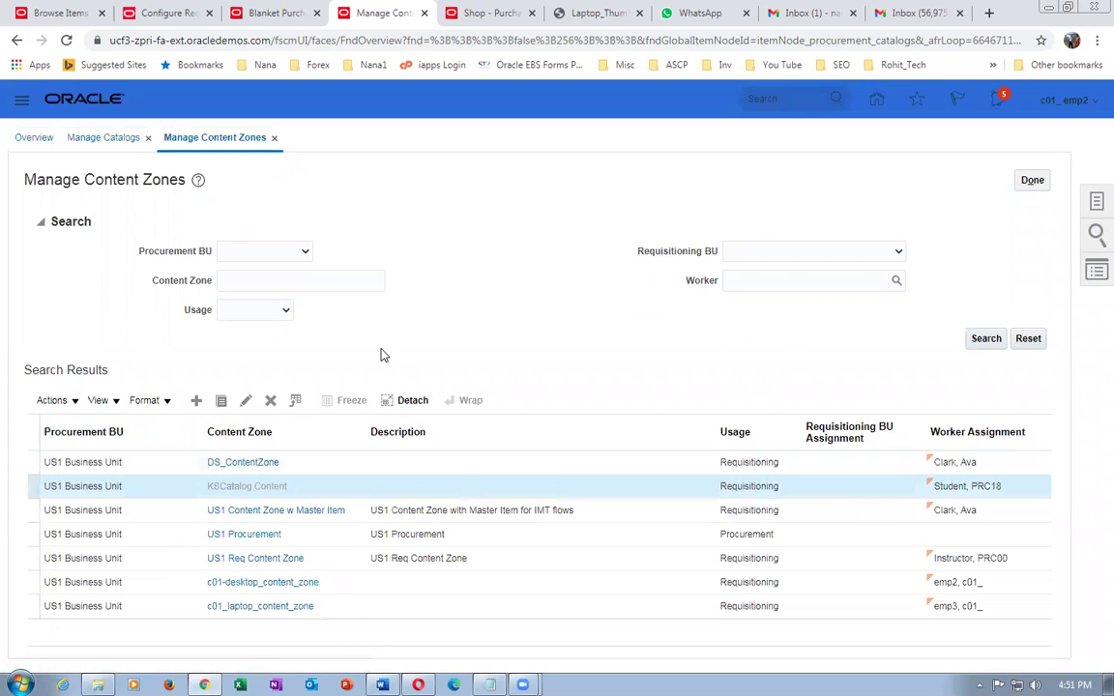
{"action": "scroll", "coordinate": [381, 356], "scroll_direction": "down", "scroll_amount": 5}
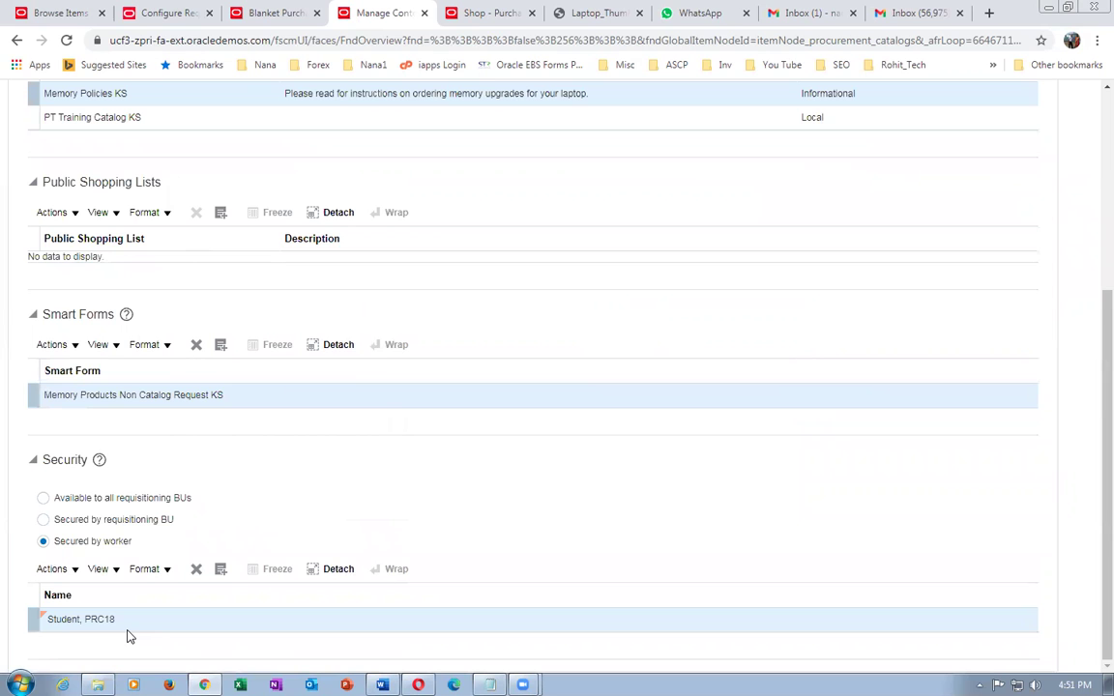
{"action": "scroll", "coordinate": [333, 556], "scroll_direction": "up", "scroll_amount": 4}
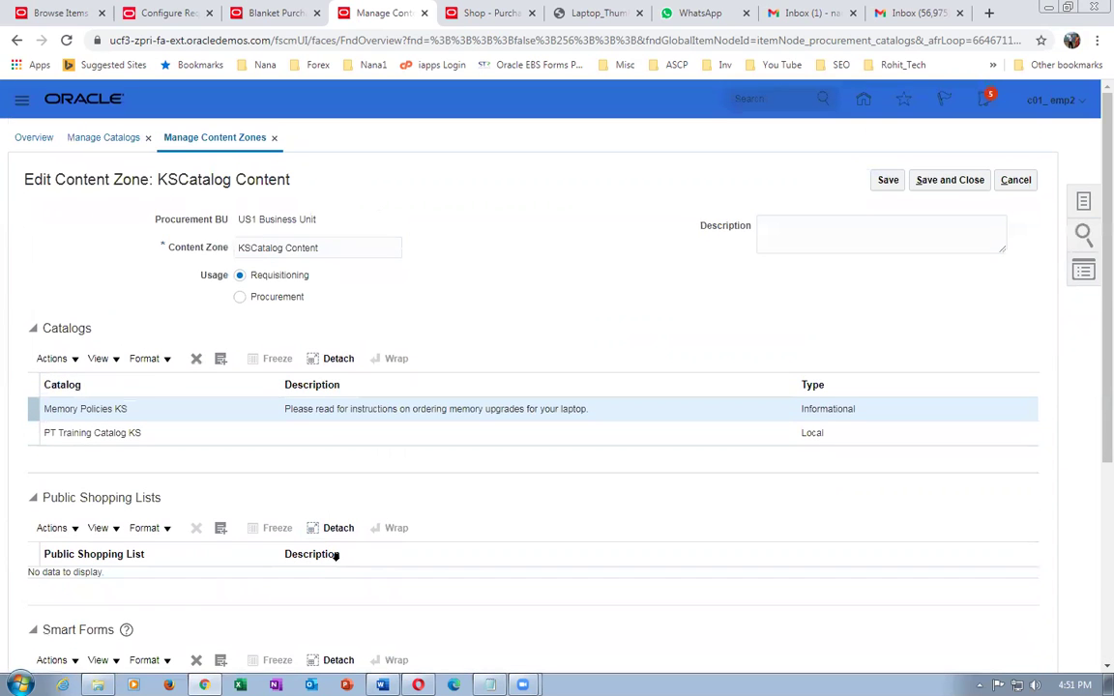
{"action": "left_click", "coordinate": [942, 181]}
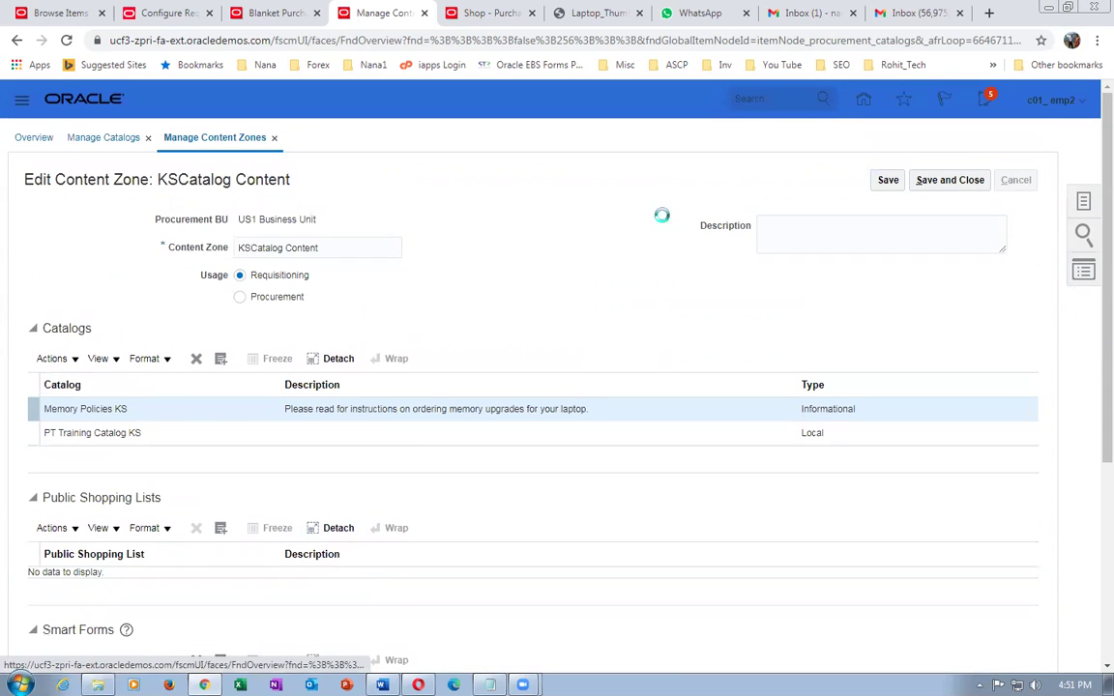
- Inspect the US1 Content Zone w Master Item and US1 Req Content Zone without saving
{"action": "left_click", "coordinate": [276, 510]}
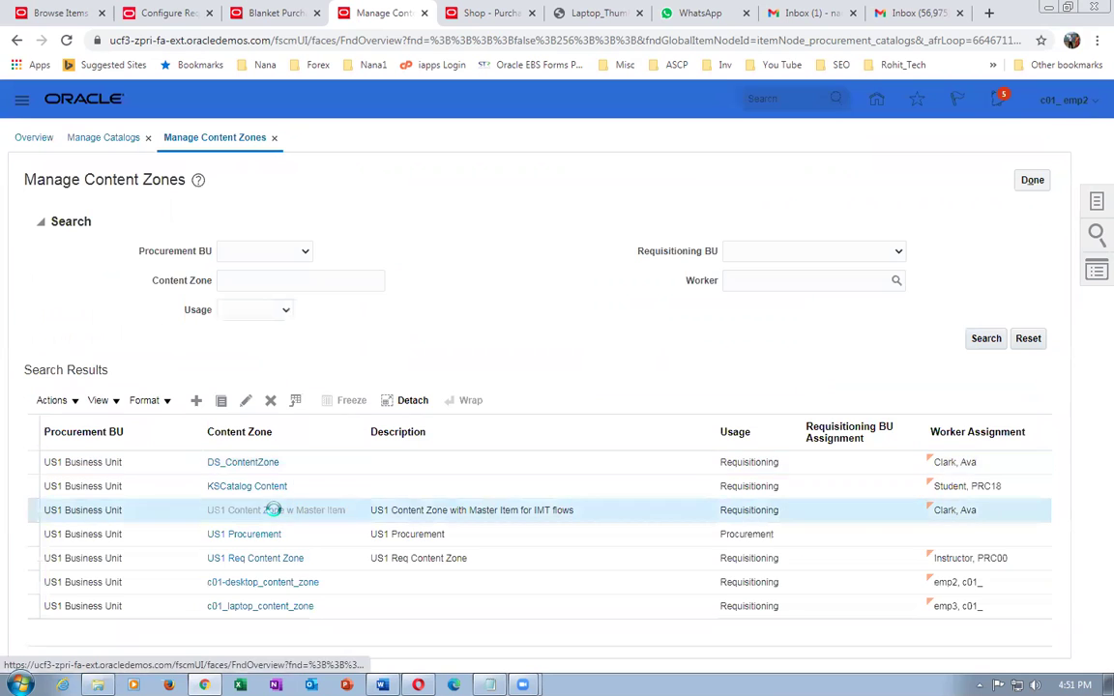
{"action": "scroll", "coordinate": [390, 344], "scroll_direction": "down", "scroll_amount": 3}
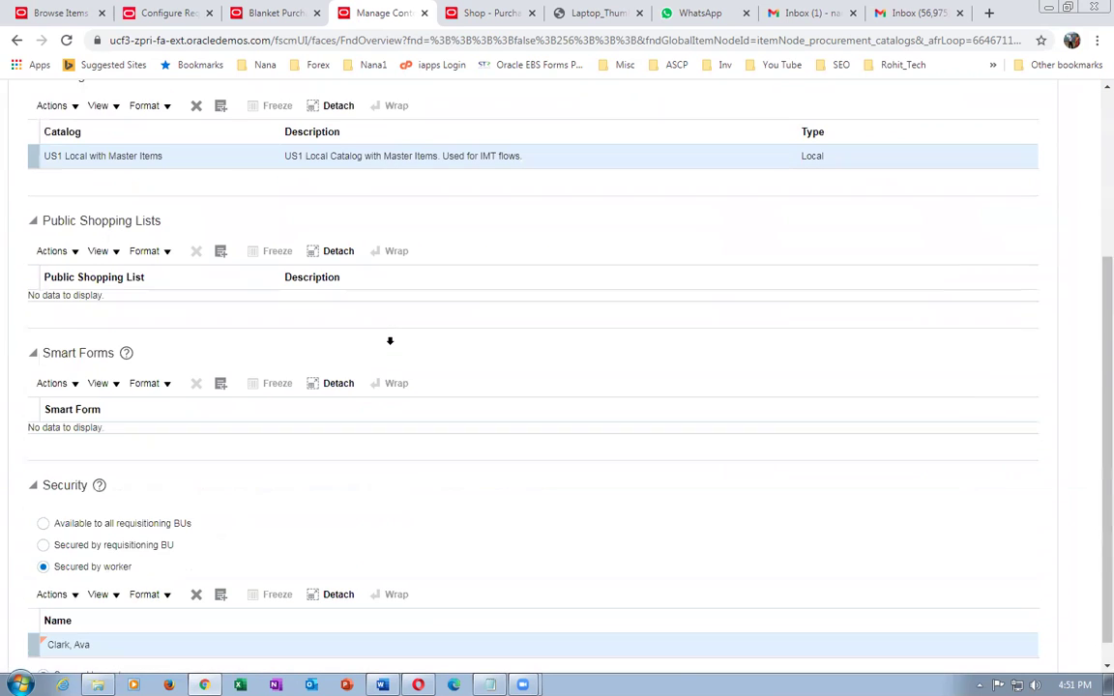
{"action": "scroll", "coordinate": [900, 372], "scroll_direction": "up", "scroll_amount": 3}
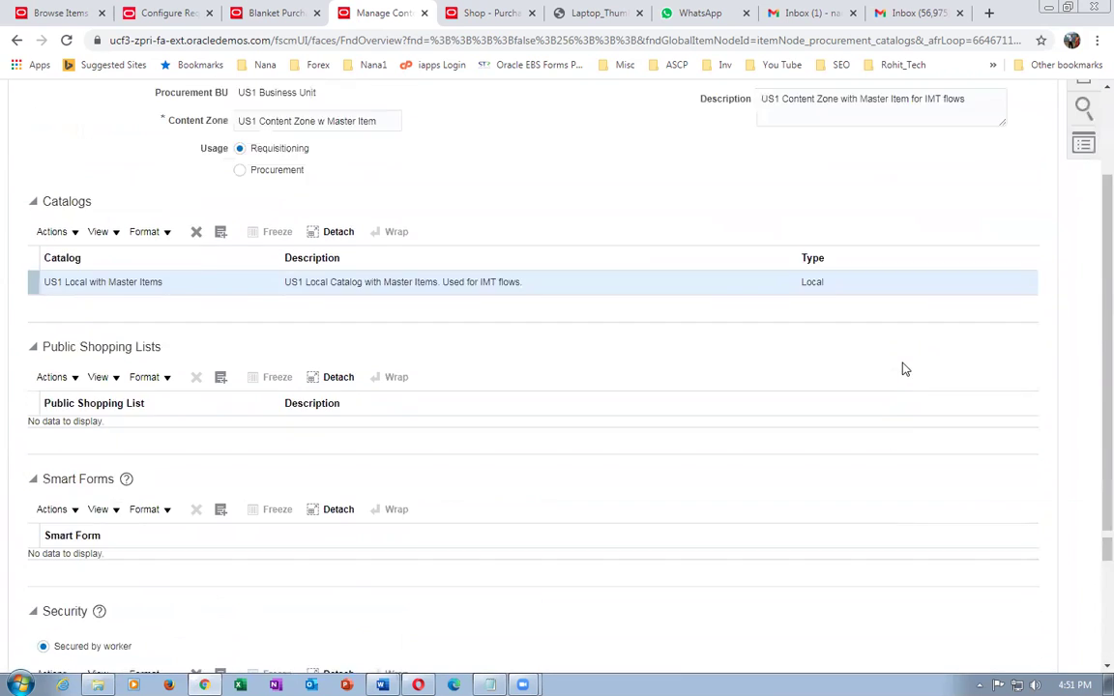
{"action": "left_click", "coordinate": [1016, 184]}
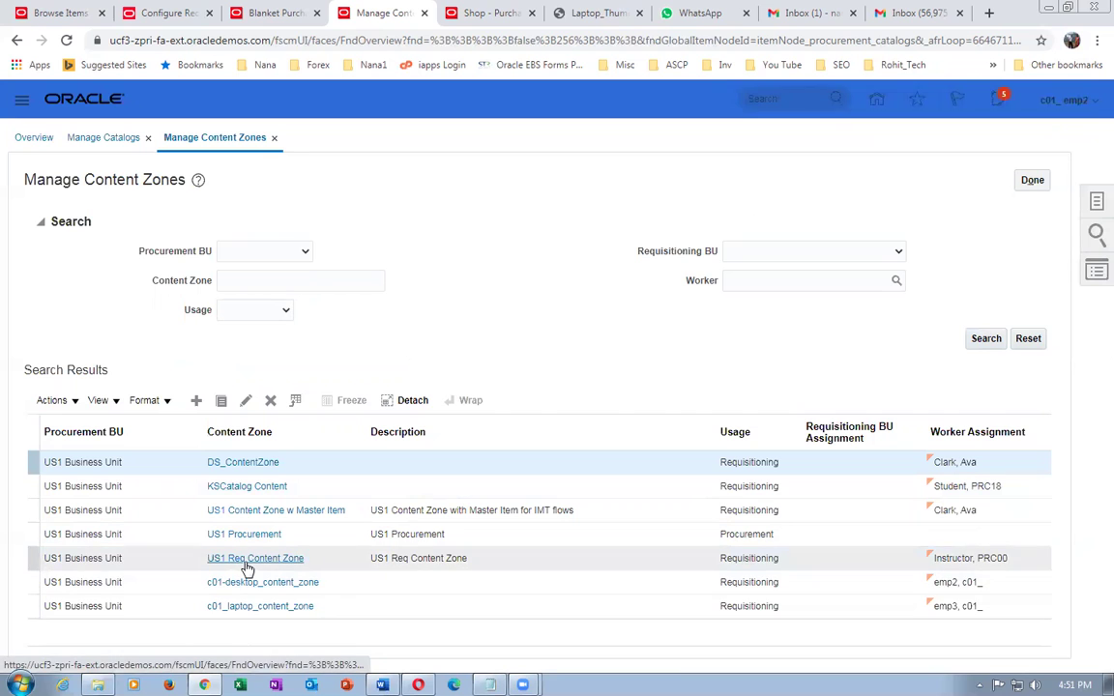
{"action": "left_click", "coordinate": [247, 561]}
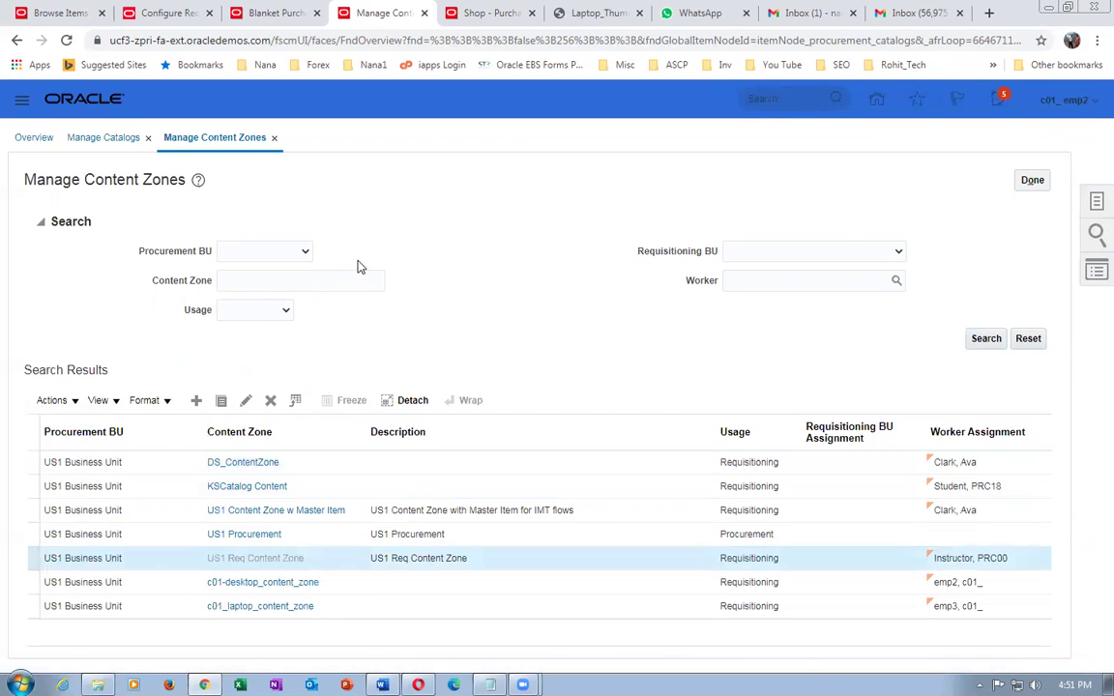
{"action": "scroll", "coordinate": [338, 328], "scroll_direction": "down", "scroll_amount": 5}
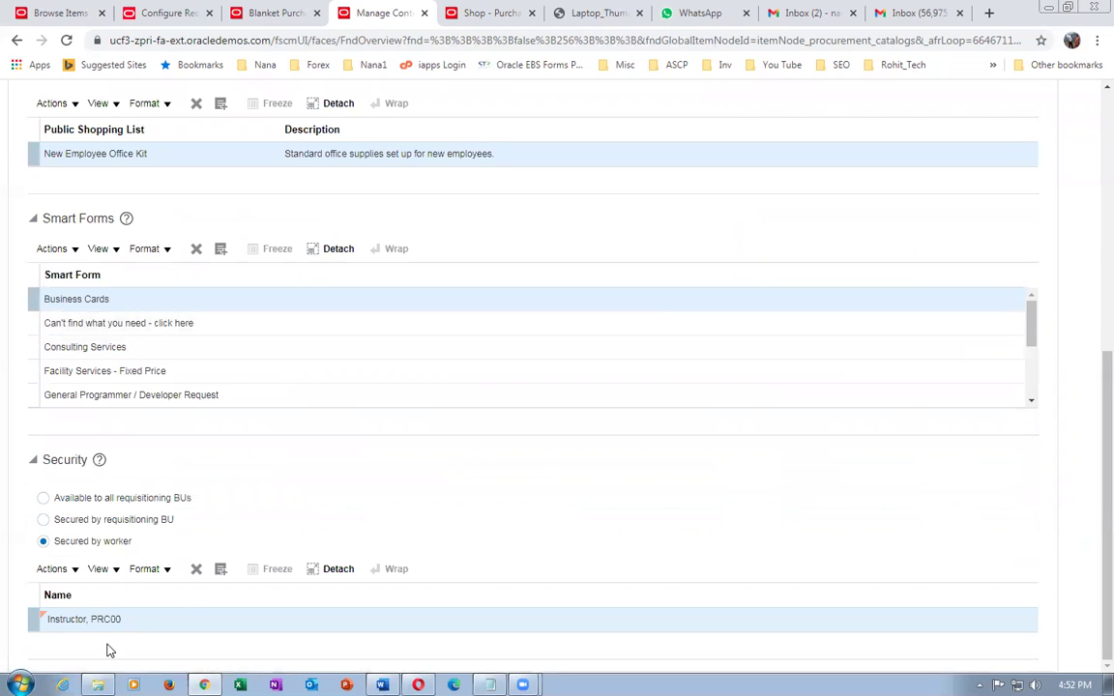
{"action": "scroll", "coordinate": [871, 290], "scroll_direction": "up", "scroll_amount": 5}
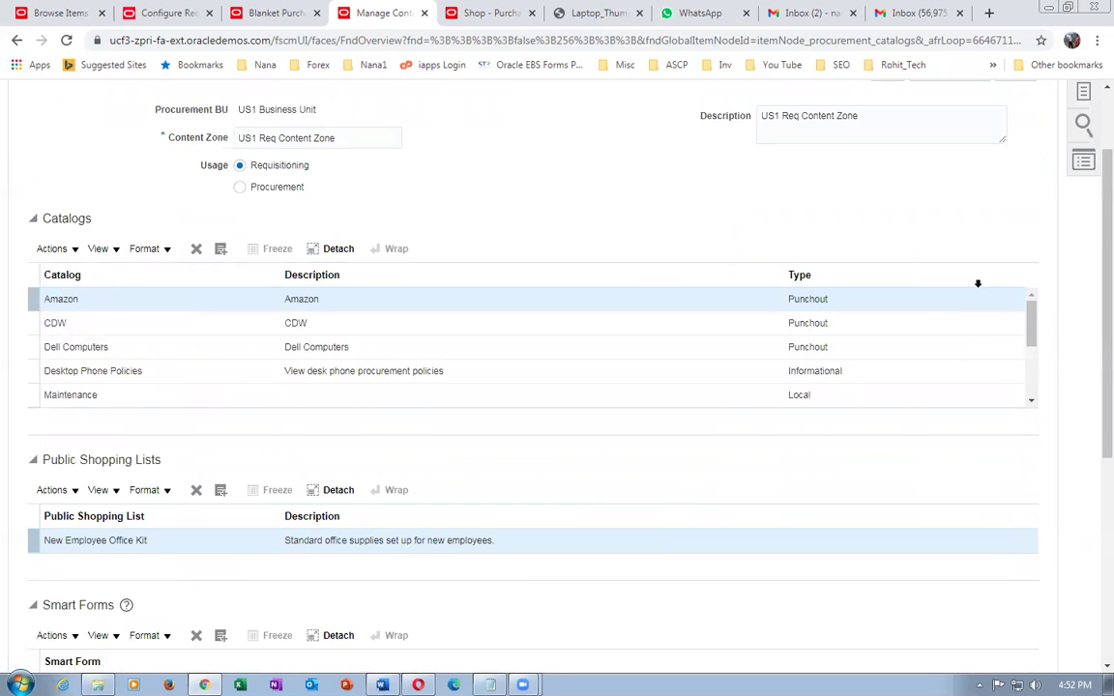
{"action": "left_click", "coordinate": [1001, 181]}
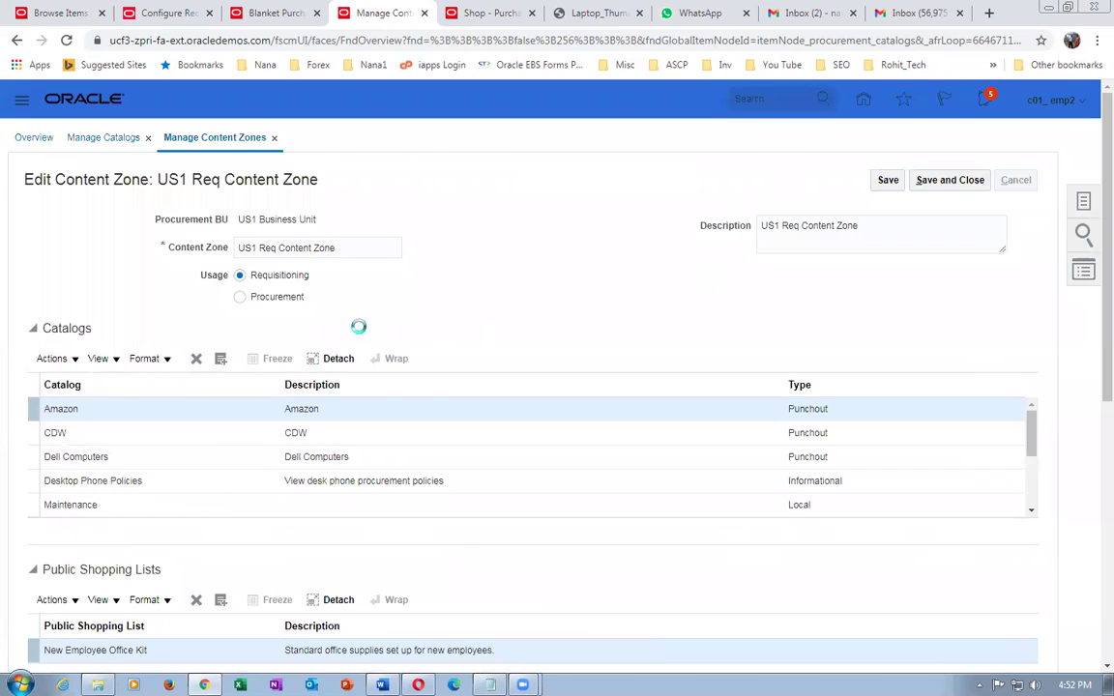
- Inspect c01-desktop_content_zone and c01_laptop_content_zone catalogs and security, leaving both unchanged
{"action": "left_click", "coordinate": [276, 586]}
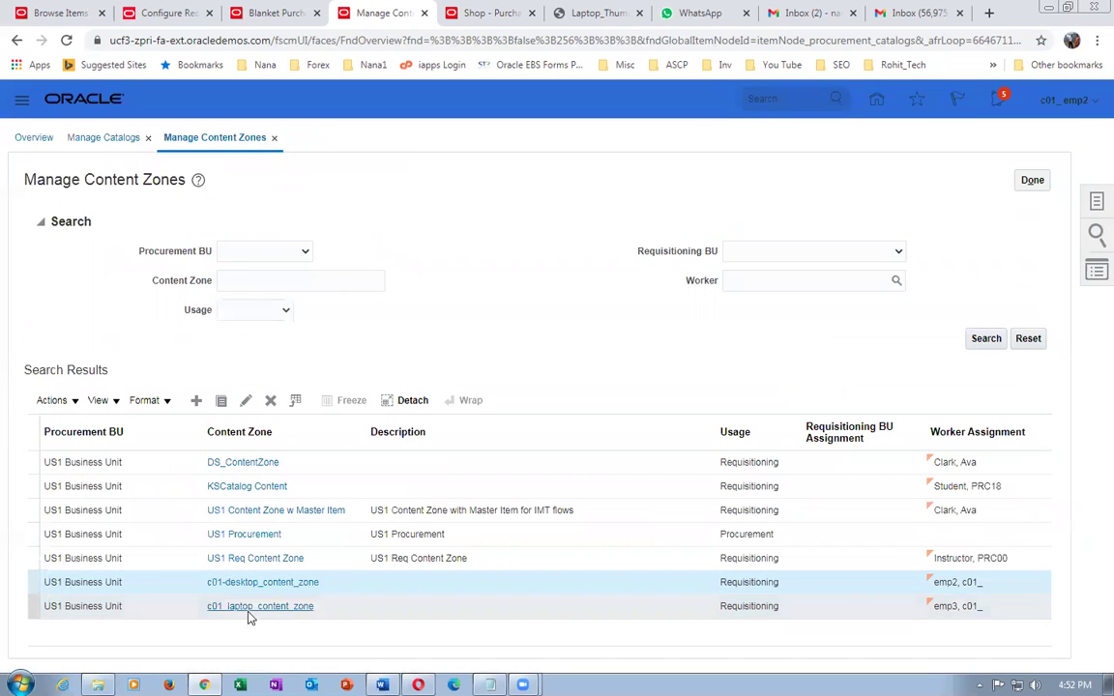
{"action": "left_click", "coordinate": [261, 583]}
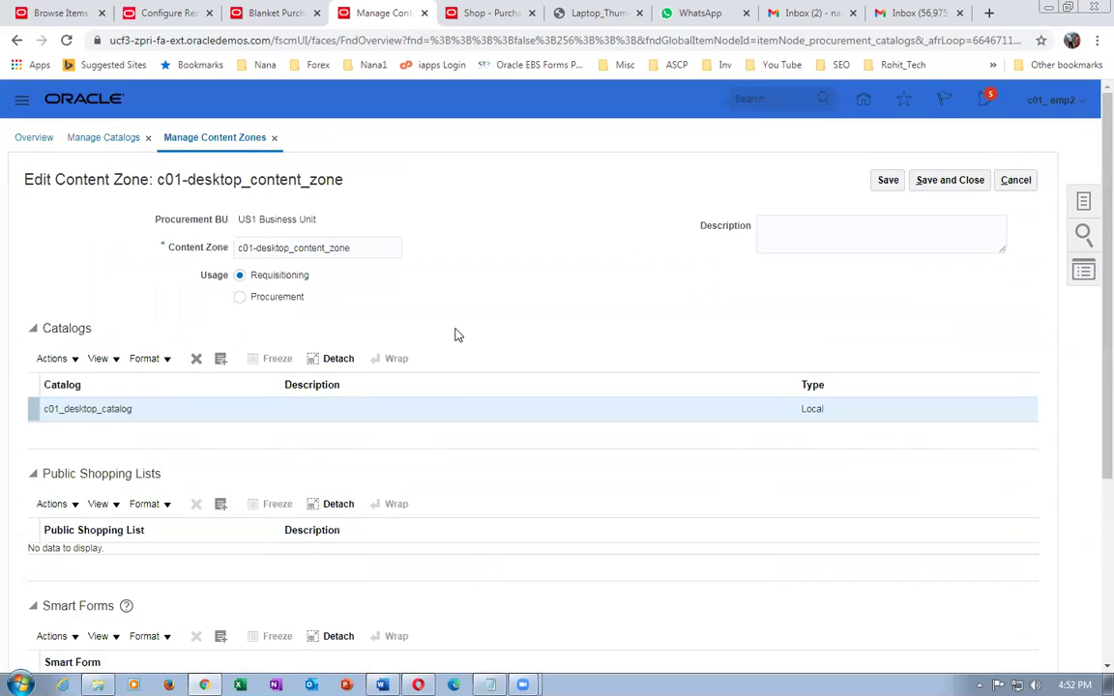
{"action": "scroll", "coordinate": [455, 334], "scroll_direction": "down", "scroll_amount": 3}
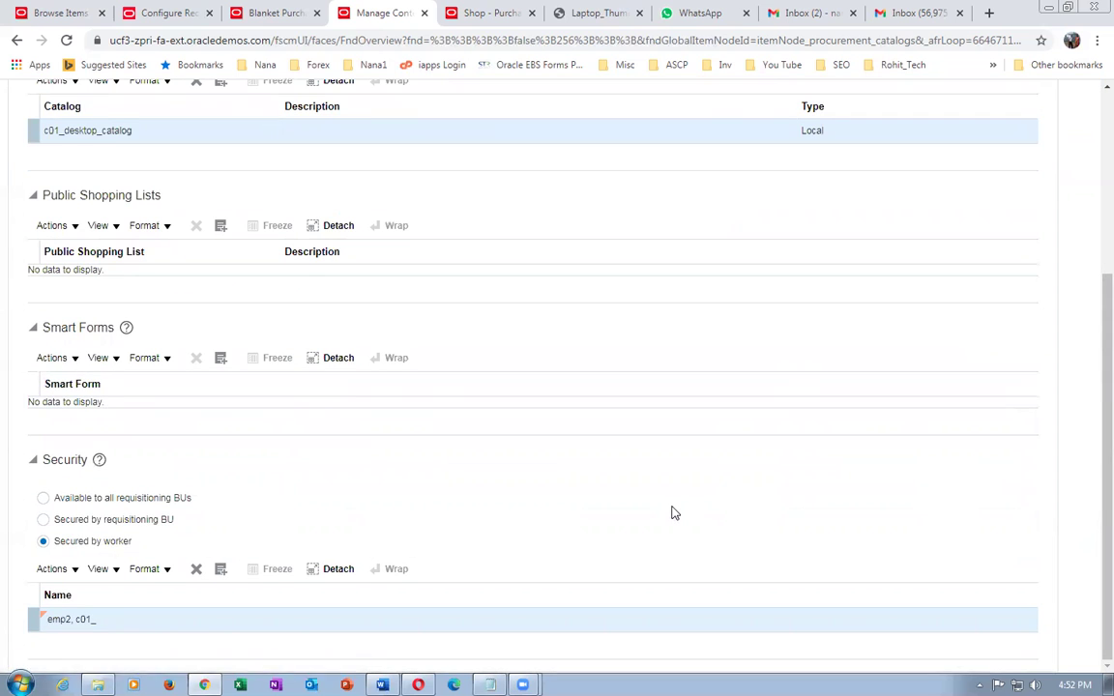
{"action": "scroll", "coordinate": [735, 484], "scroll_direction": "up", "scroll_amount": 3}
{"action": "left_click", "coordinate": [1015, 179]}
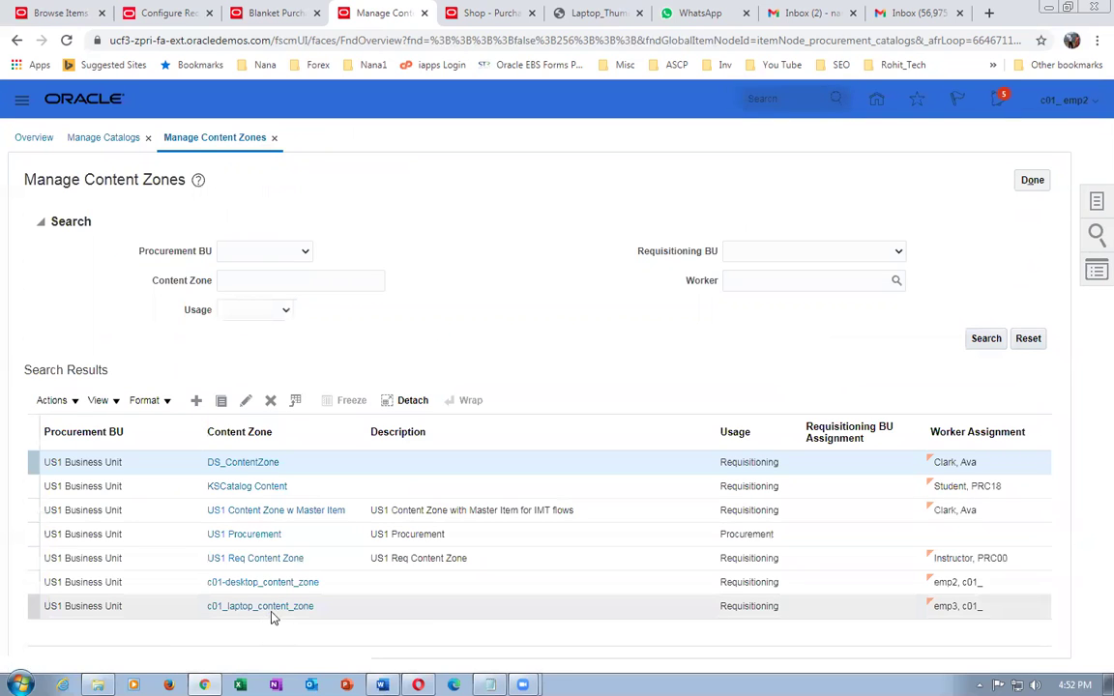
{"action": "left_click", "coordinate": [272, 608]}
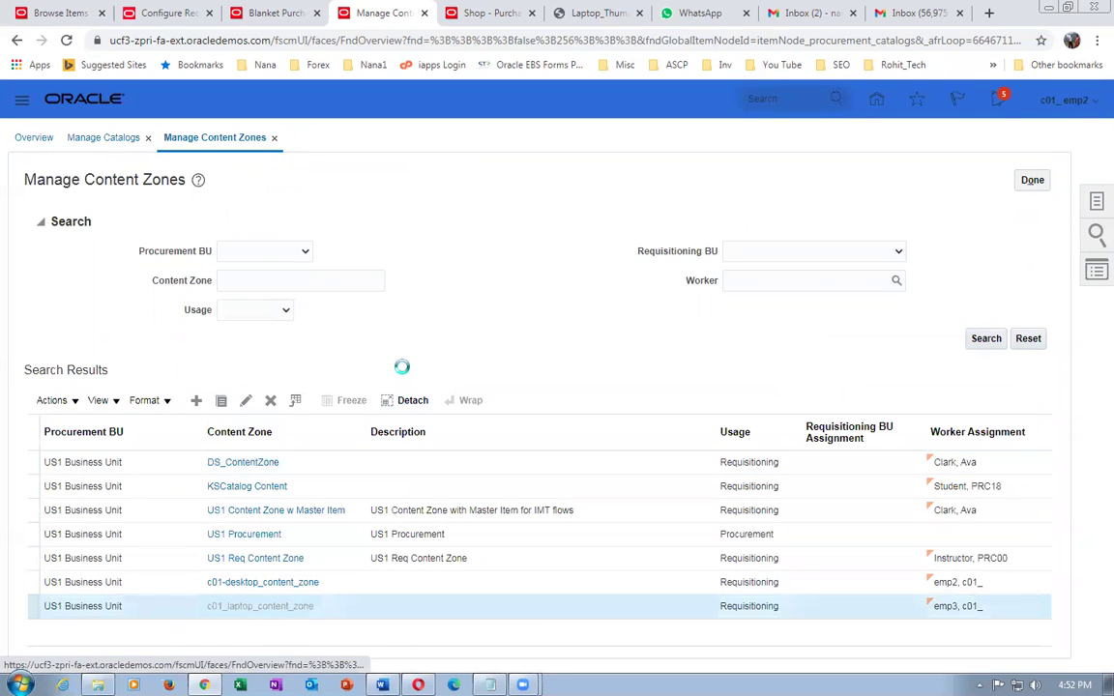
{"action": "scroll", "coordinate": [397, 367], "scroll_direction": "down", "scroll_amount": 3}
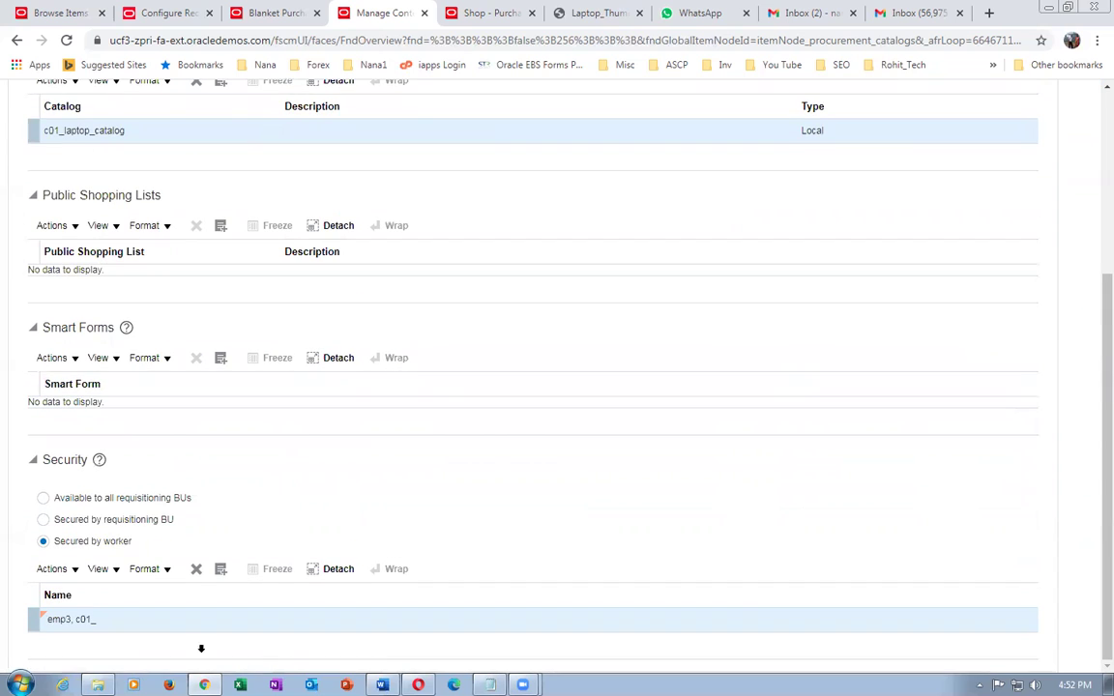
{"action": "scroll", "coordinate": [718, 592], "scroll_direction": "up", "scroll_amount": 3}
{"action": "left_click", "coordinate": [1015, 180]}
- Check the blanket agreement lines tab, then move to the requisition shopping page
{"action": "left_click", "coordinate": [259, 12]}
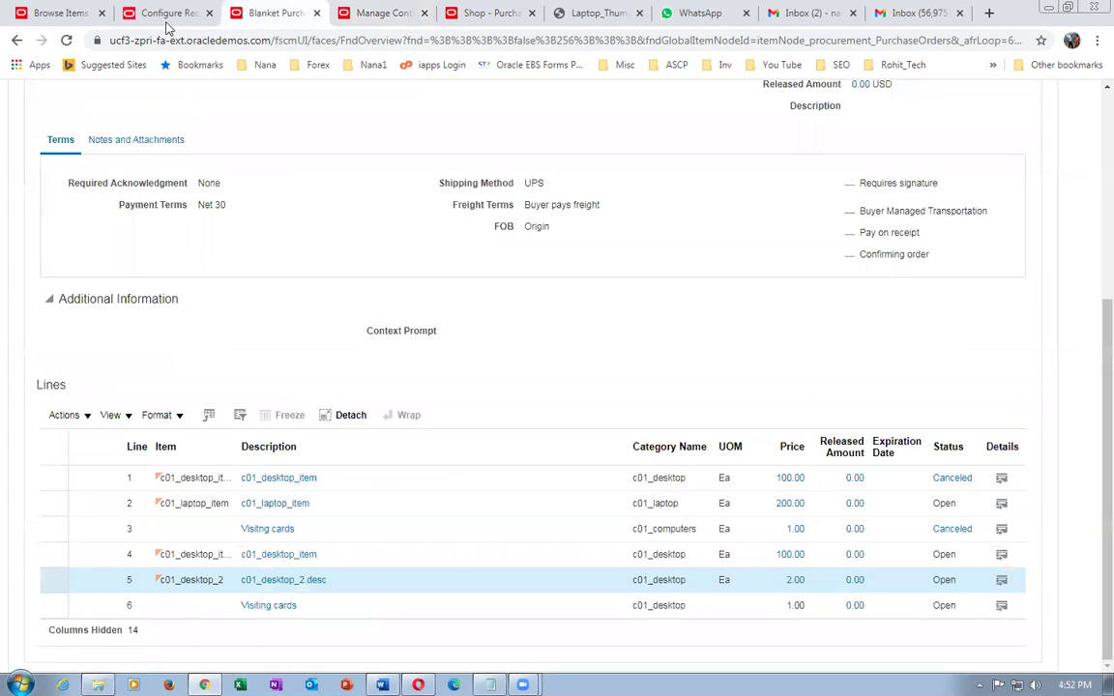
{"action": "left_click", "coordinate": [375, 13]}
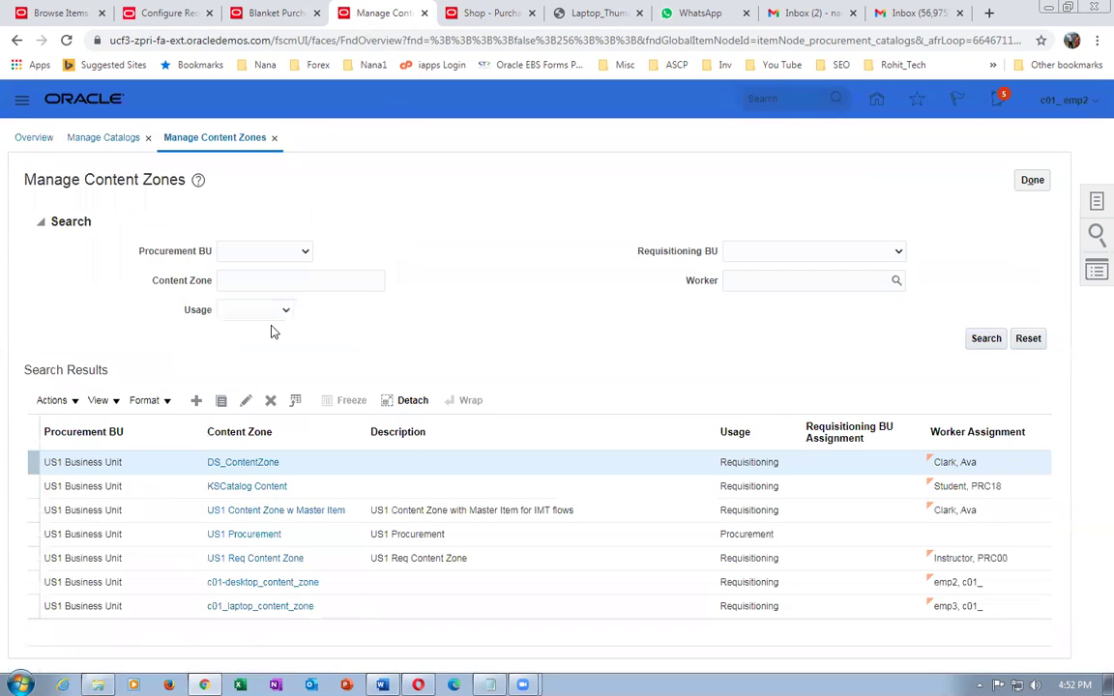
{"action": "left_click", "coordinate": [481, 13]}
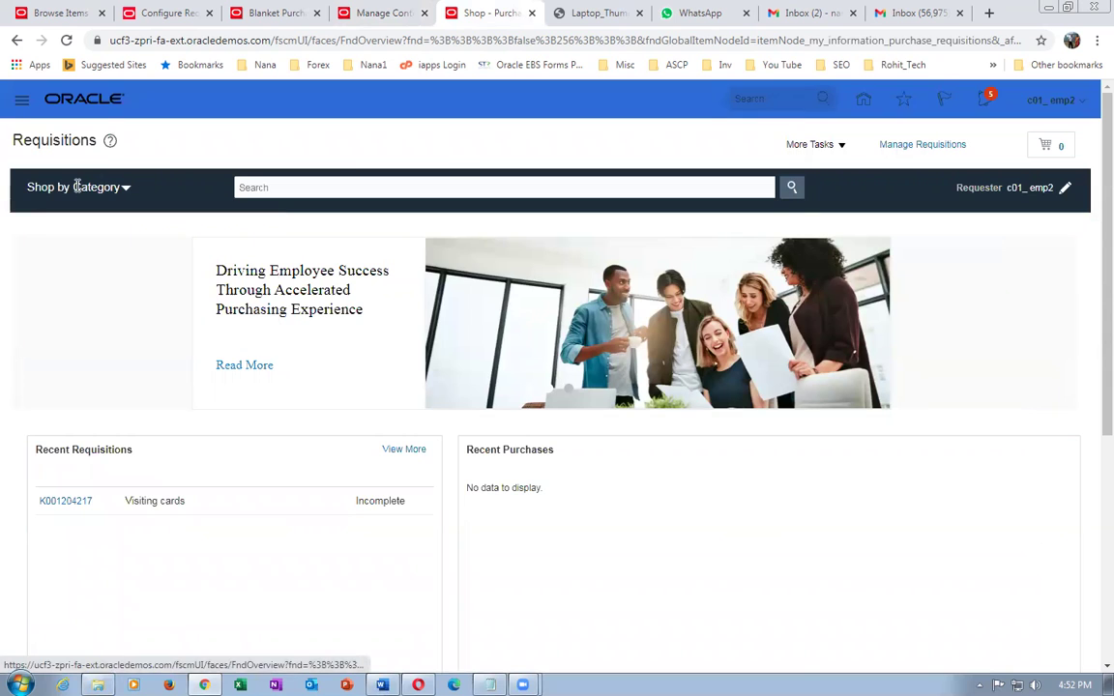
- Browse c01_desktop_catalog_browsing, then go Home and reopen Purchase Requisitions from Procurement
{"action": "left_click", "coordinate": [123, 190]}
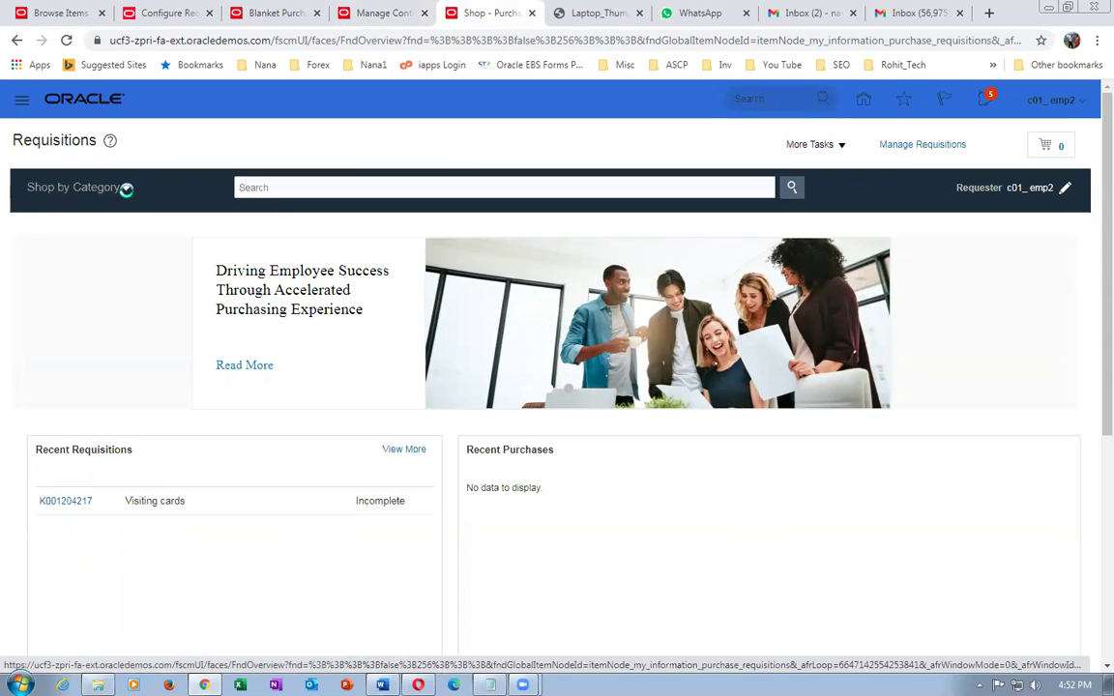
{"action": "left_click", "coordinate": [100, 332]}
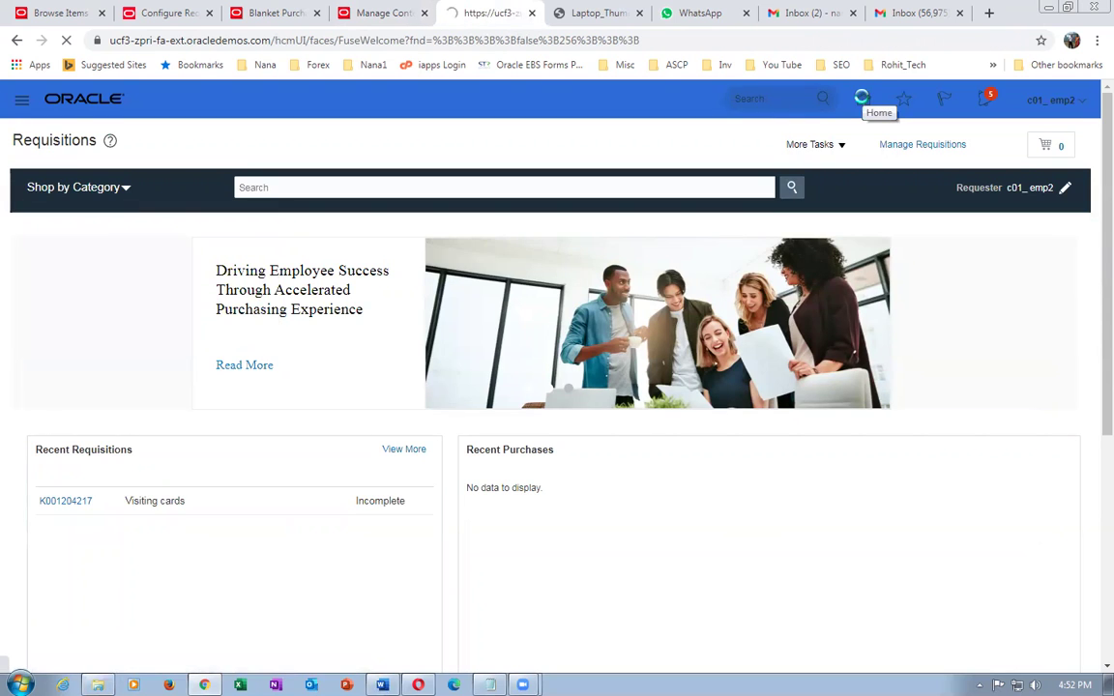
{"action": "left_click", "coordinate": [863, 97]}
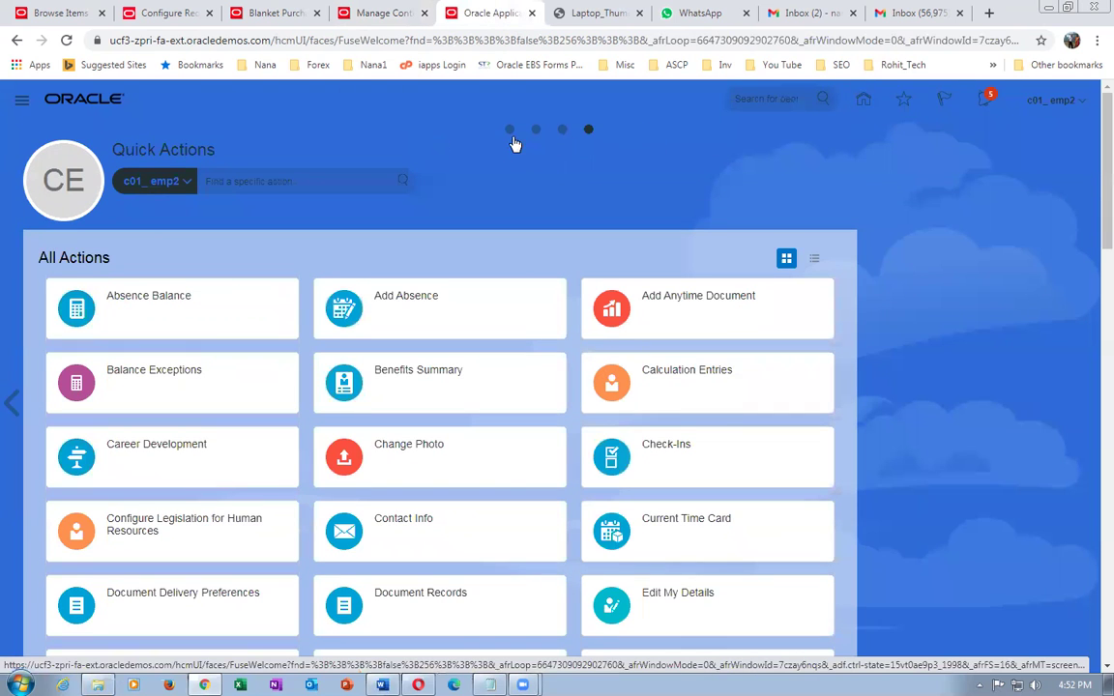
{"action": "left_click", "coordinate": [506, 128]}
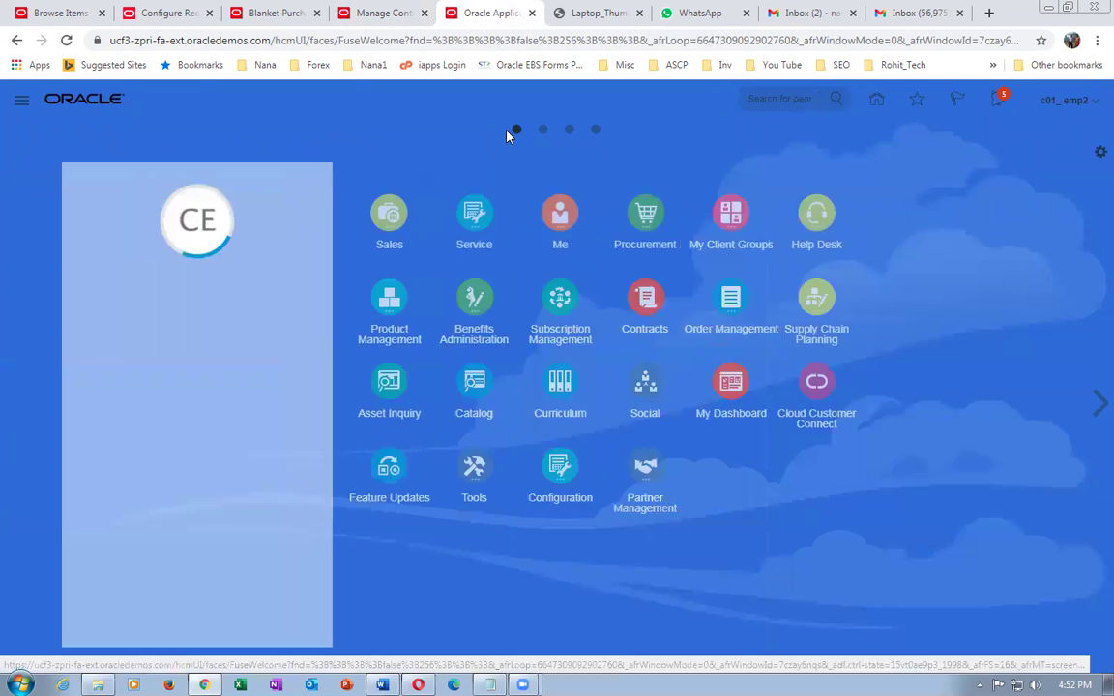
{"action": "left_click", "coordinate": [733, 253]}
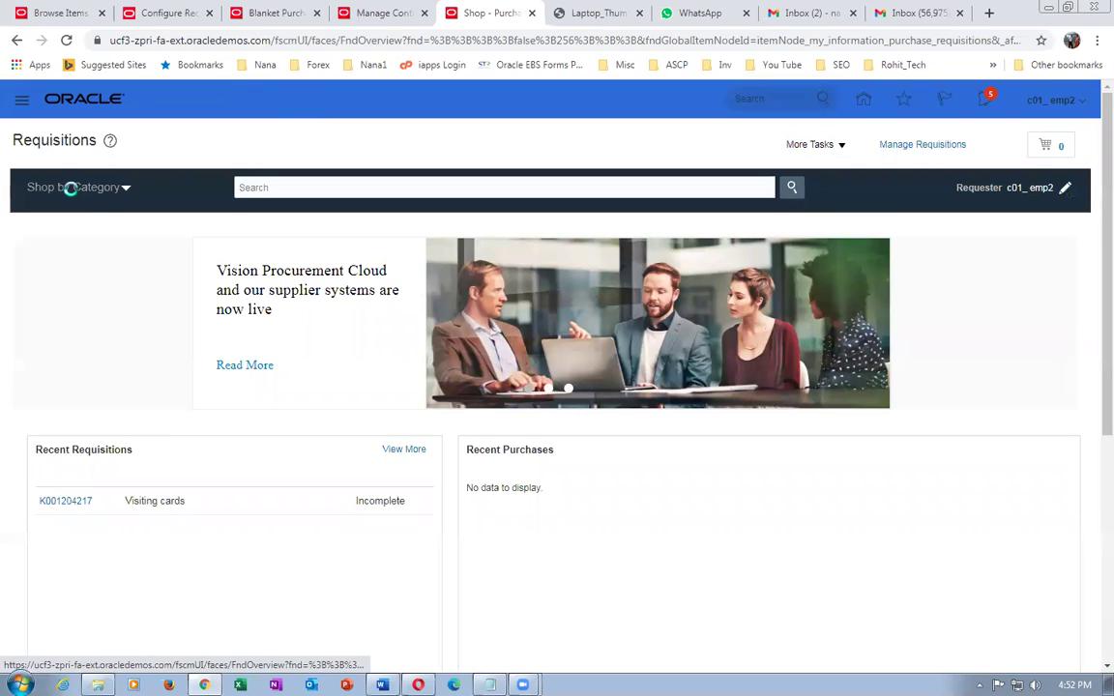
- Expand c01_computers > c01_desktop_catalog_browsing in Shop by Category and list c01_desktop items
{"action": "left_click", "coordinate": [70, 187]}
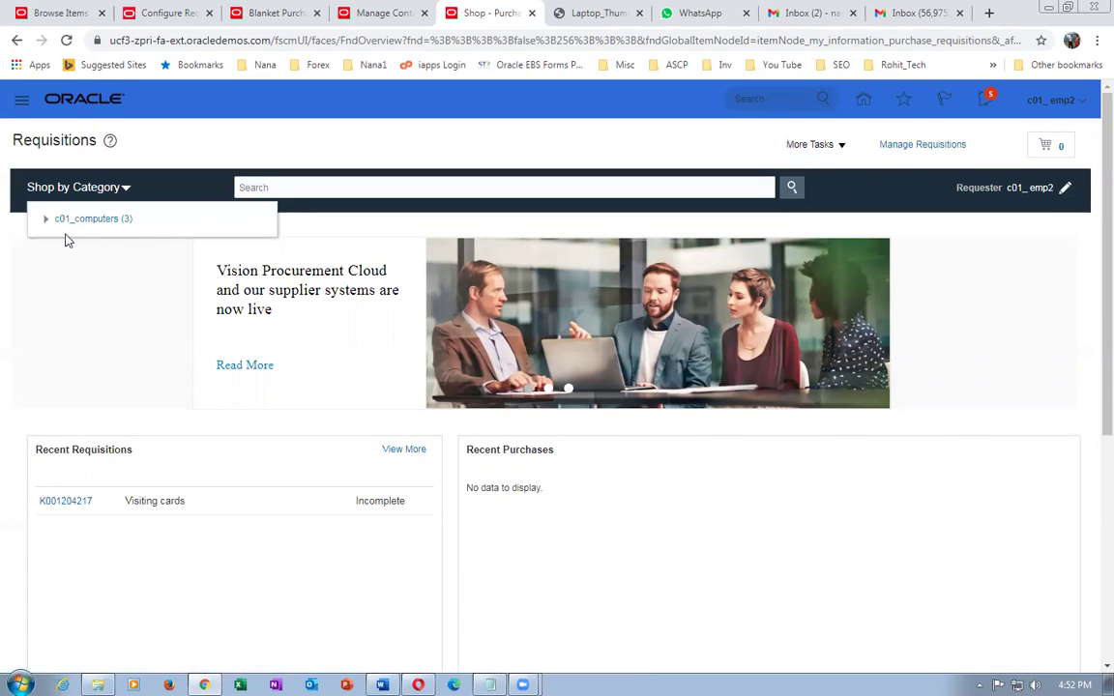
{"action": "left_click", "coordinate": [45, 220]}
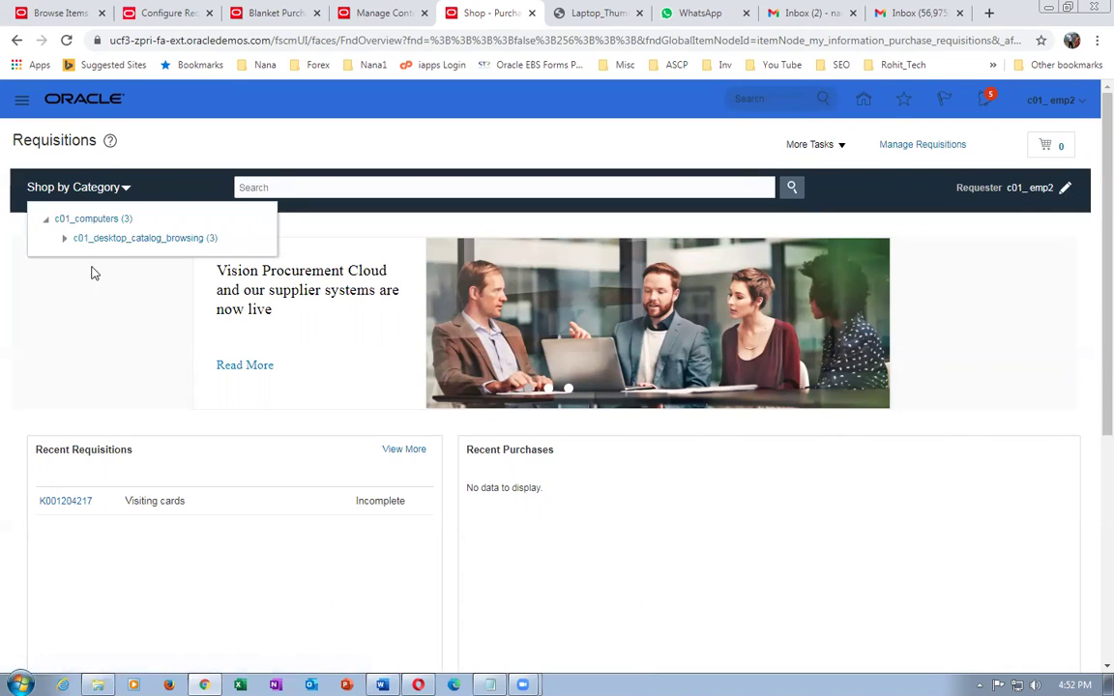
{"action": "left_click", "coordinate": [64, 238]}
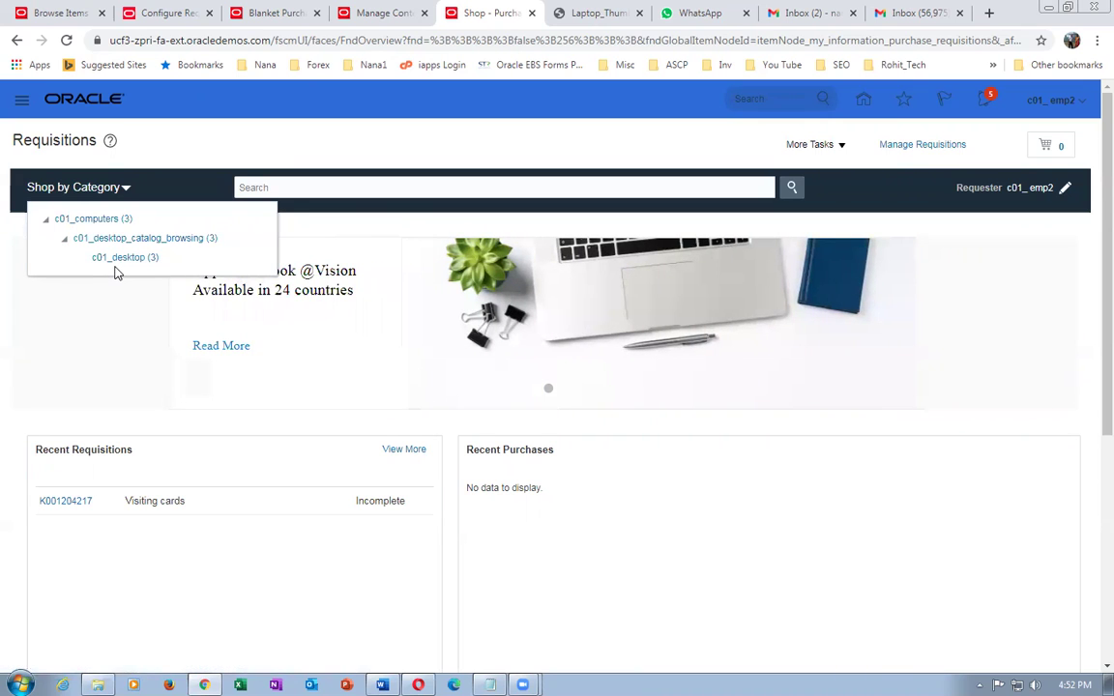
{"action": "left_click", "coordinate": [575, 136]}
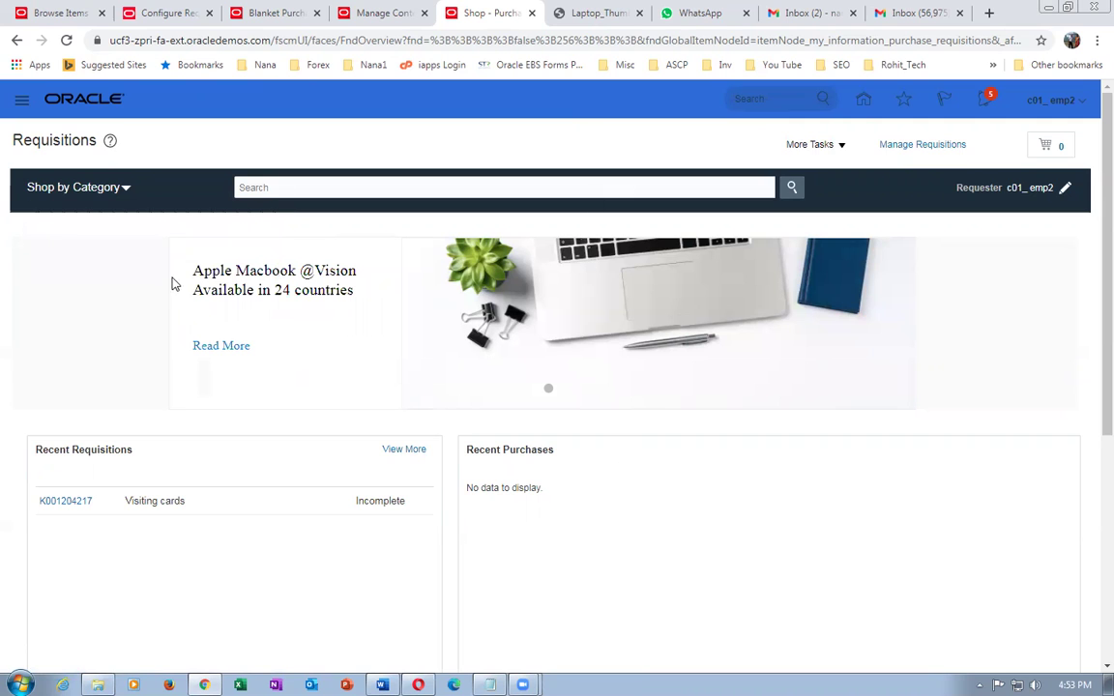
{"action": "left_click", "coordinate": [53, 187]}
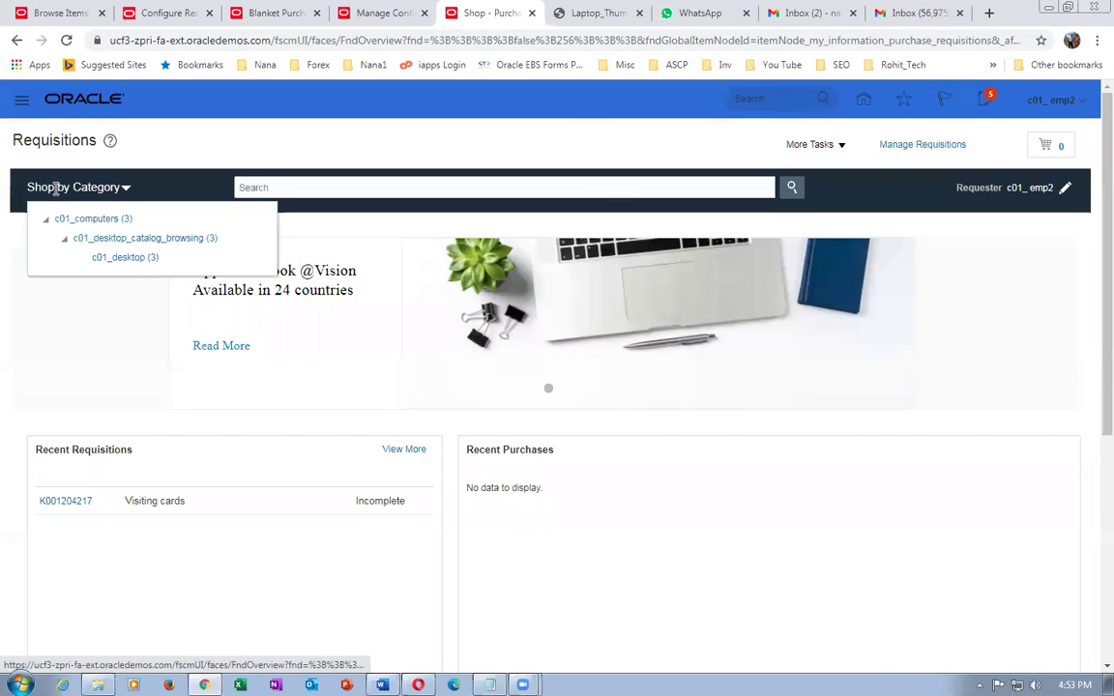
{"action": "left_click", "coordinate": [123, 258]}
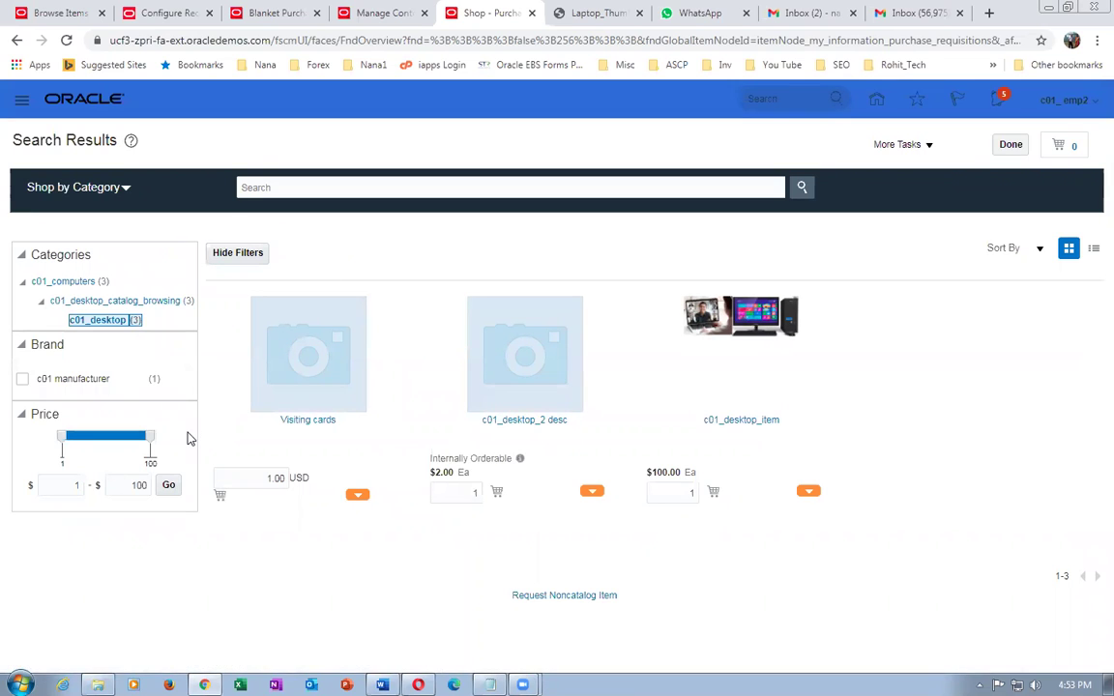
- Open agreement 52310 line 4 (c01_desktop_item) details and follow its Image URL link
{"action": "left_click", "coordinate": [384, 13]}
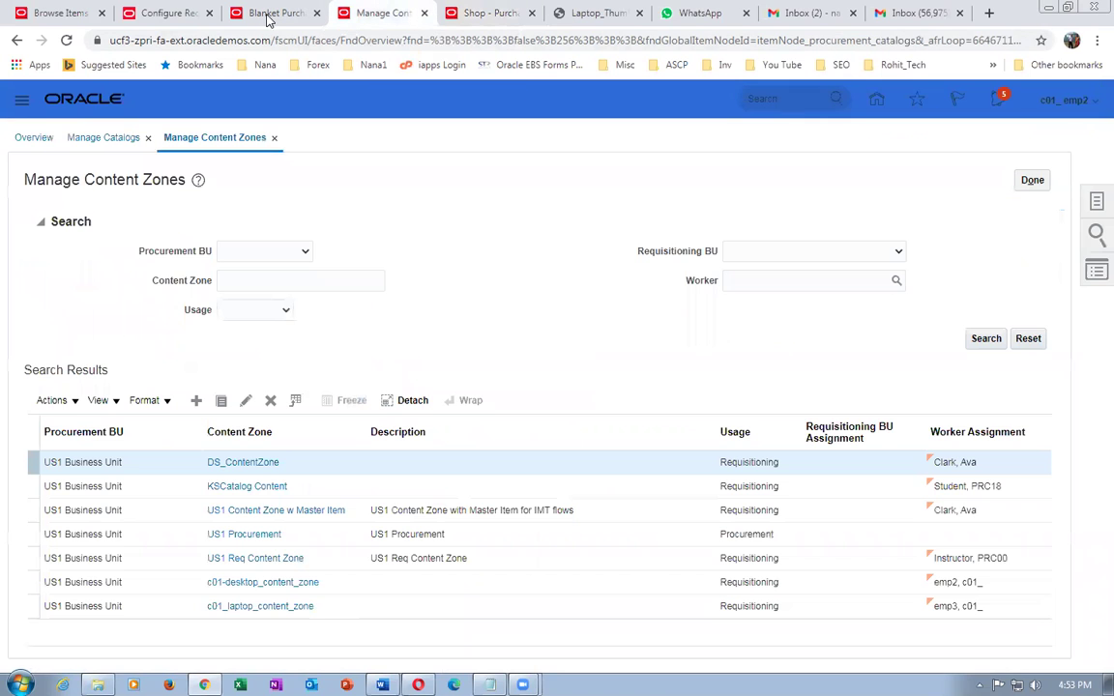
{"action": "key", "text": "ctrl+Tab"}
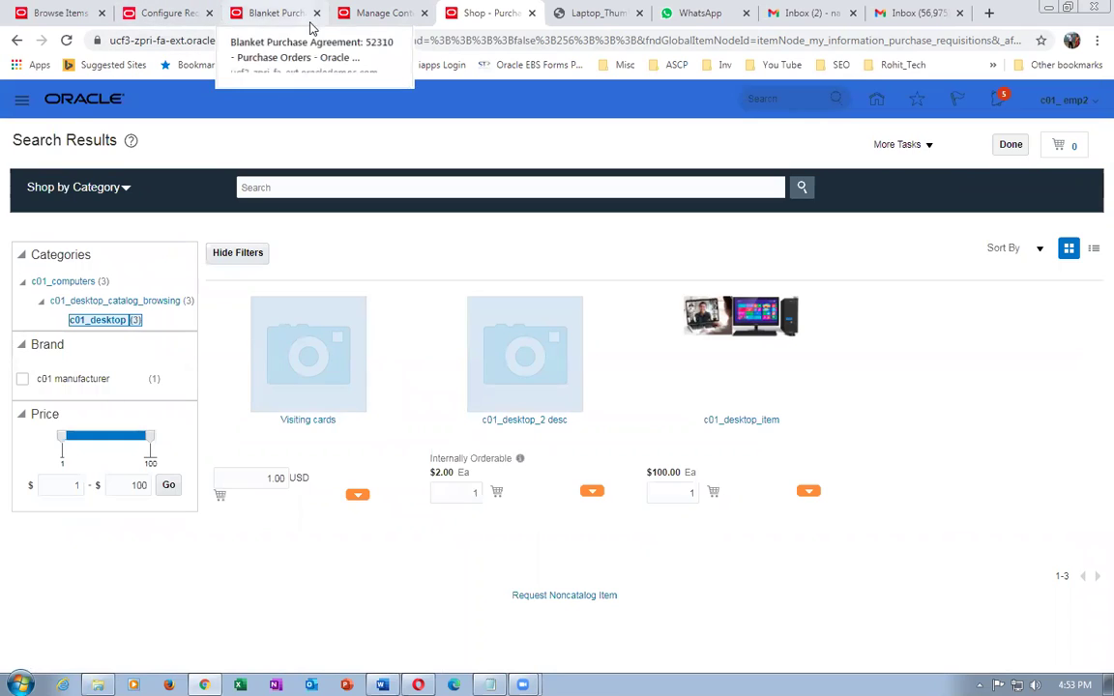
{"action": "left_click", "coordinate": [288, 19]}
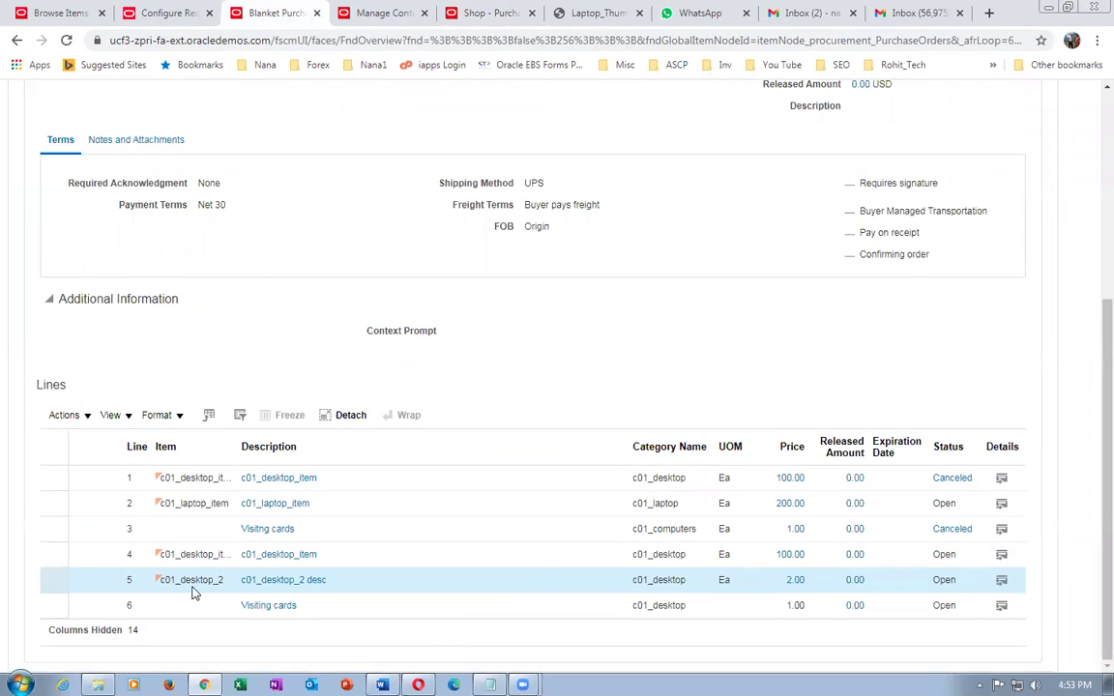
{"action": "left_click", "coordinate": [48, 552]}
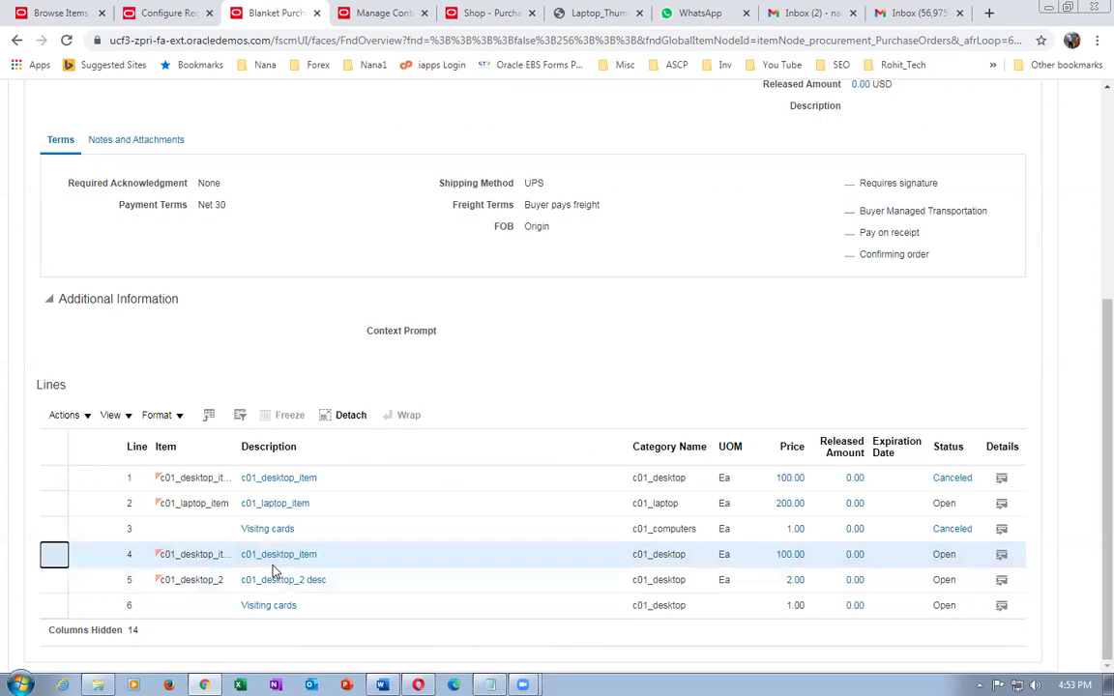
{"action": "left_click", "coordinate": [1002, 559]}
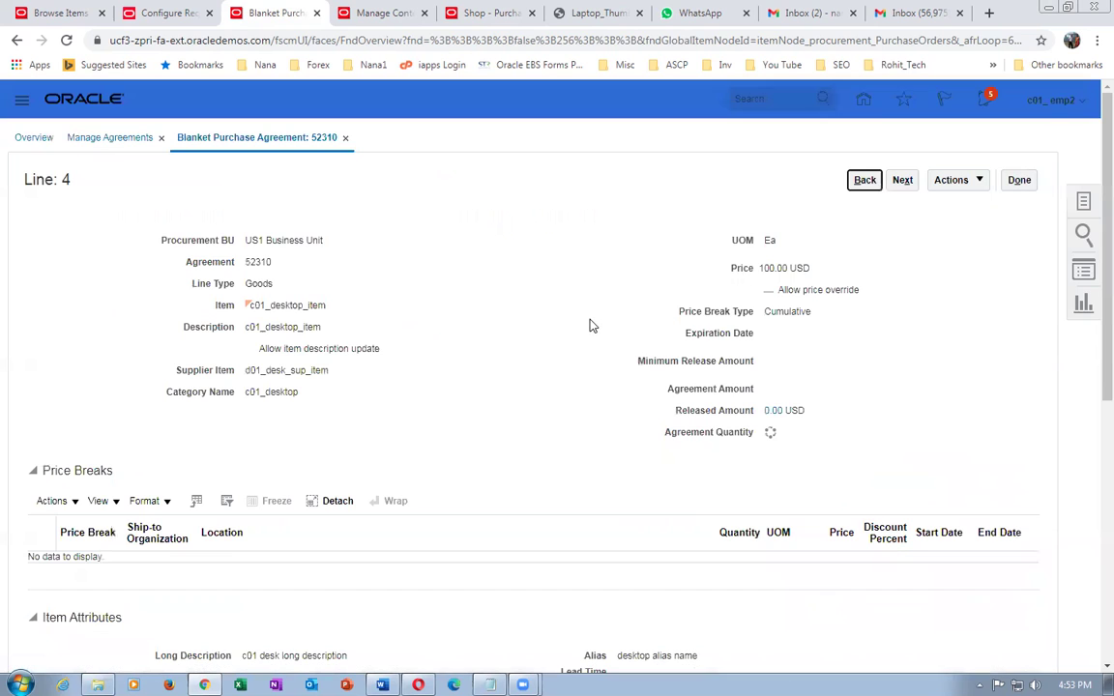
{"action": "scroll", "coordinate": [595, 334], "scroll_direction": "down", "scroll_amount": 5}
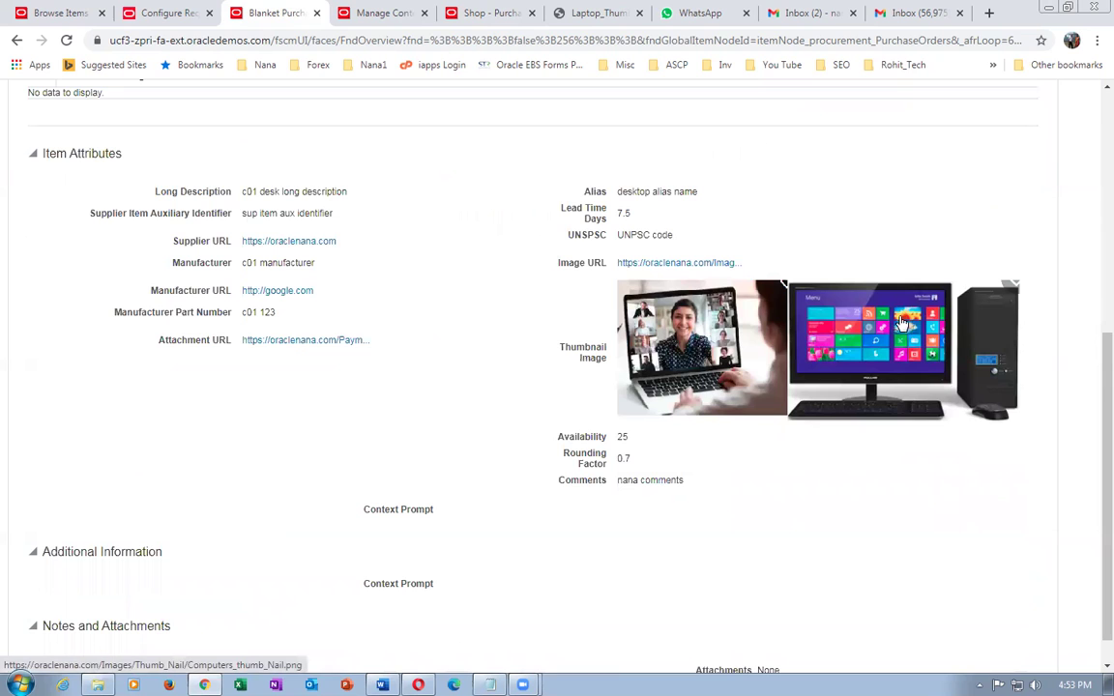
{"action": "left_click", "coordinate": [650, 266]}
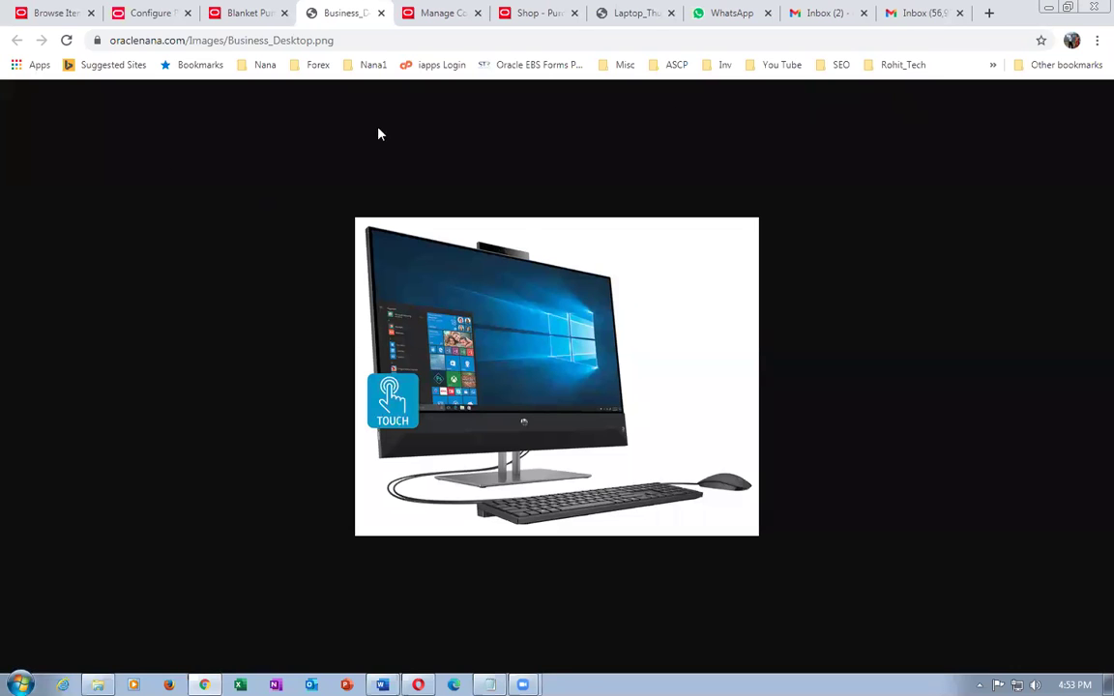
- Compare the desktop image with the shopping results and reopen the image link in a new tab
{"action": "left_click", "coordinate": [437, 13]}
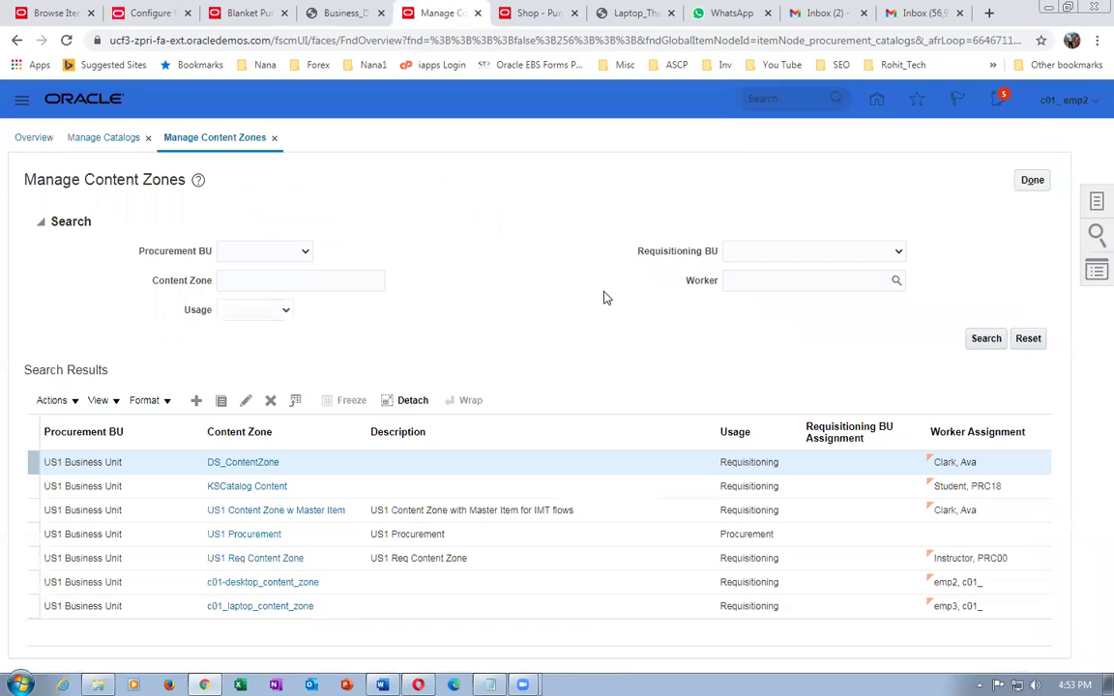
{"action": "left_click", "coordinate": [536, 18]}
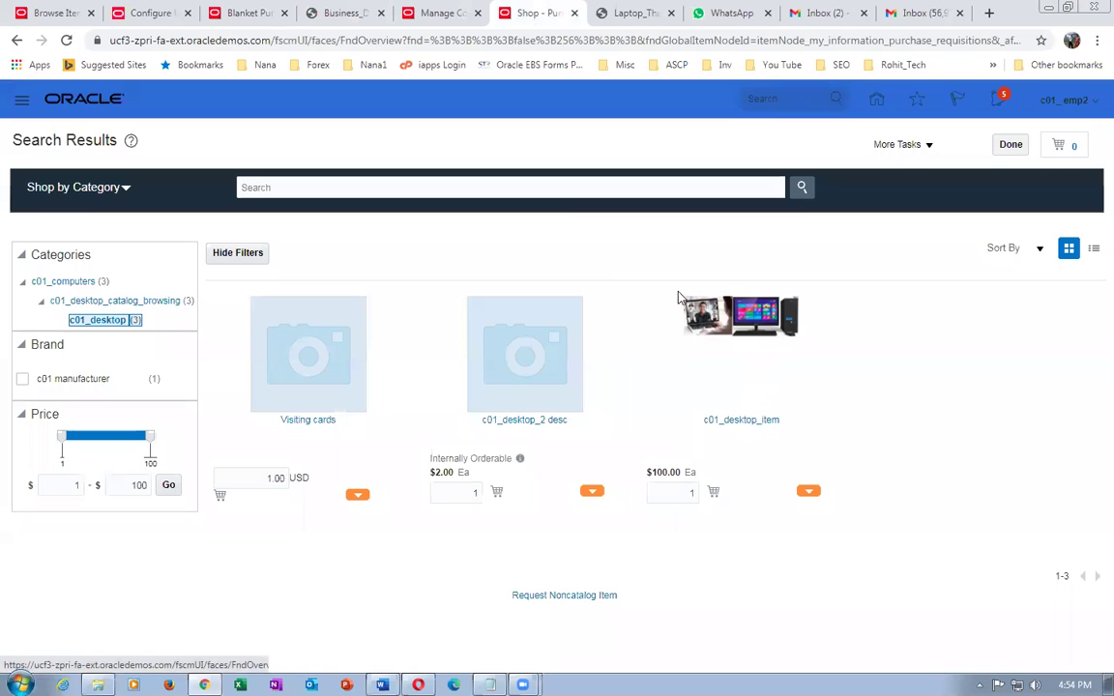
{"action": "left_click", "coordinate": [448, 15]}
{"action": "left_click", "coordinate": [333, 14]}
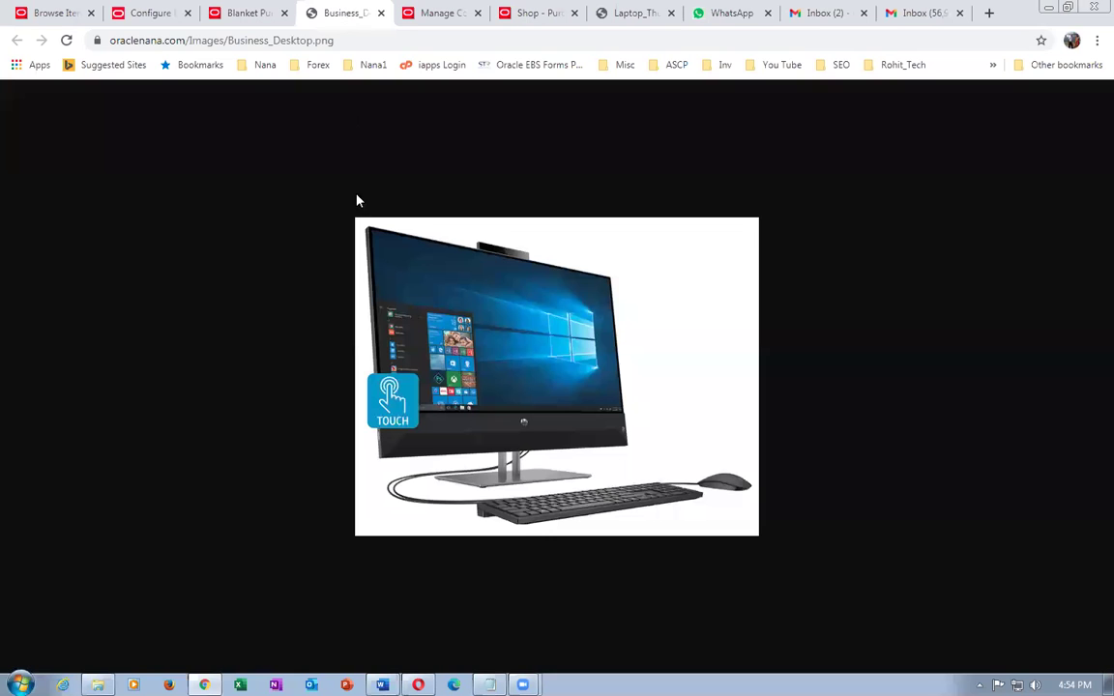
{"action": "left_click", "coordinate": [381, 14]}
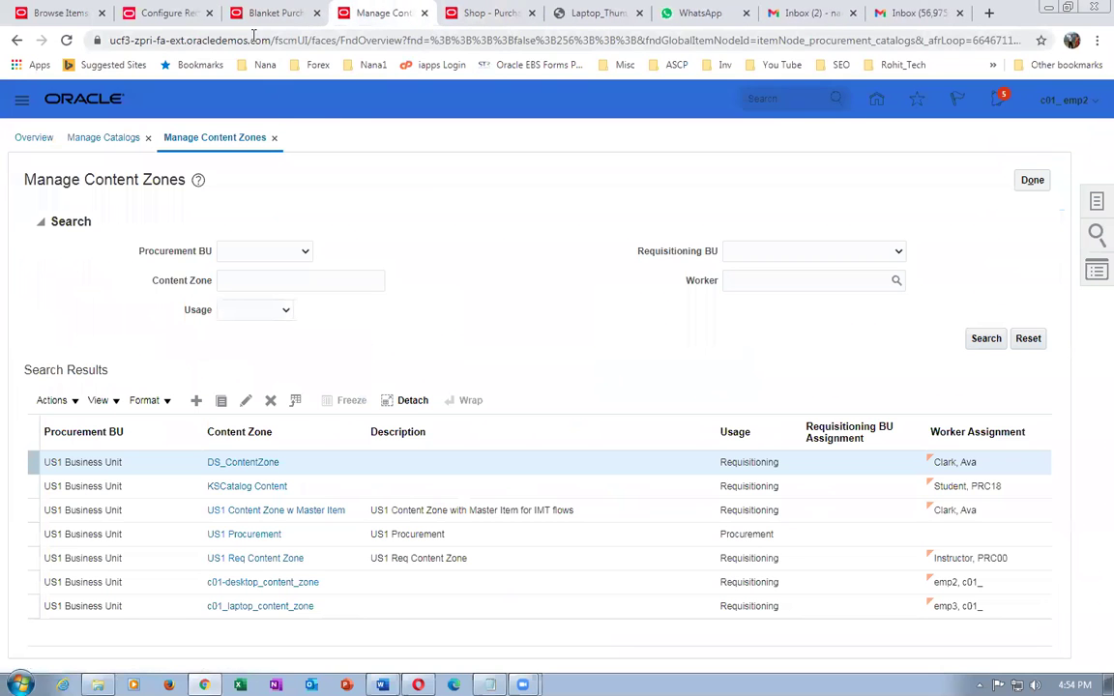
{"action": "left_click", "coordinate": [278, 13]}
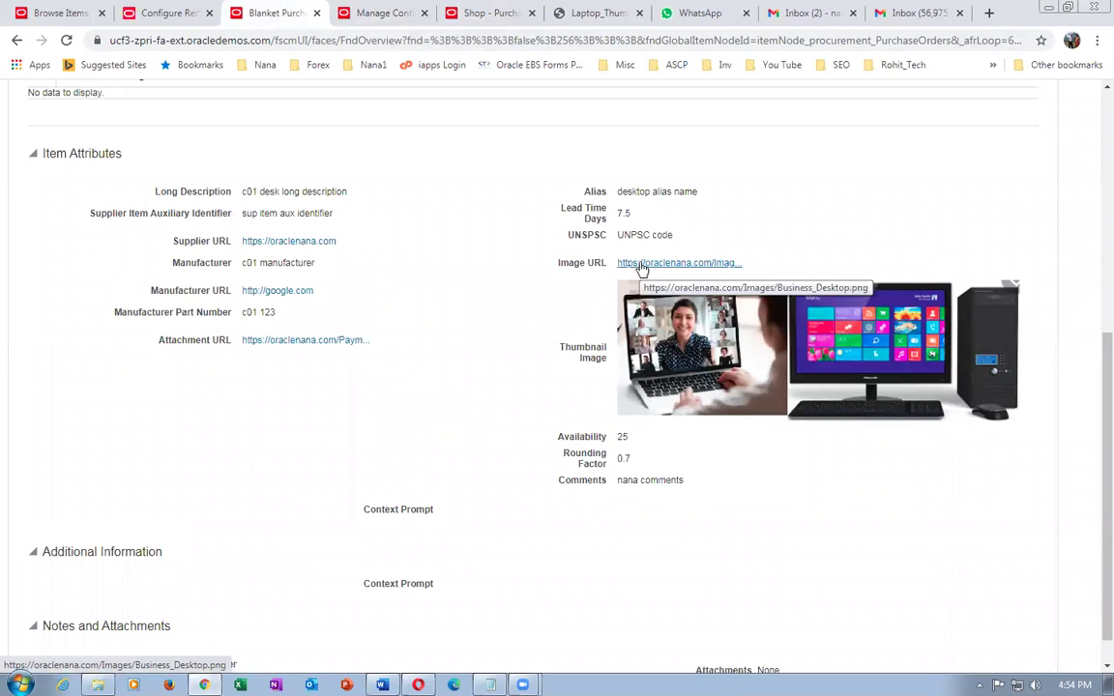
{"action": "right_click", "coordinate": [640, 268]}
{"action": "key", "text": "Escape"}
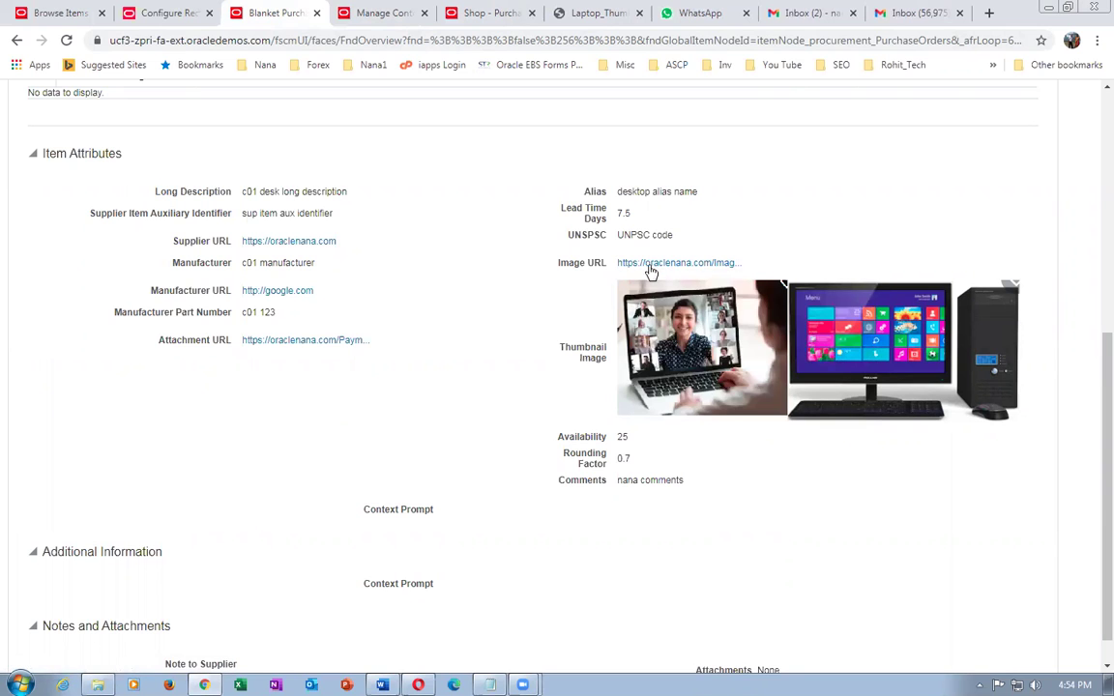
{"action": "left_click", "coordinate": [358, 20]}
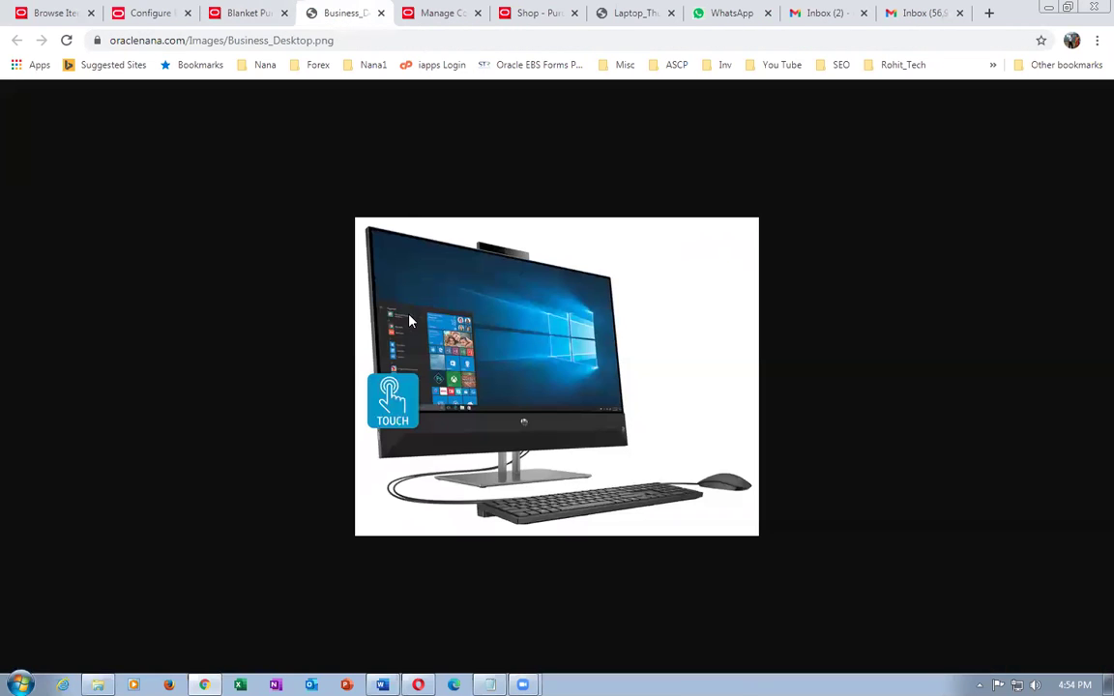
{"action": "left_click", "coordinate": [243, 13]}
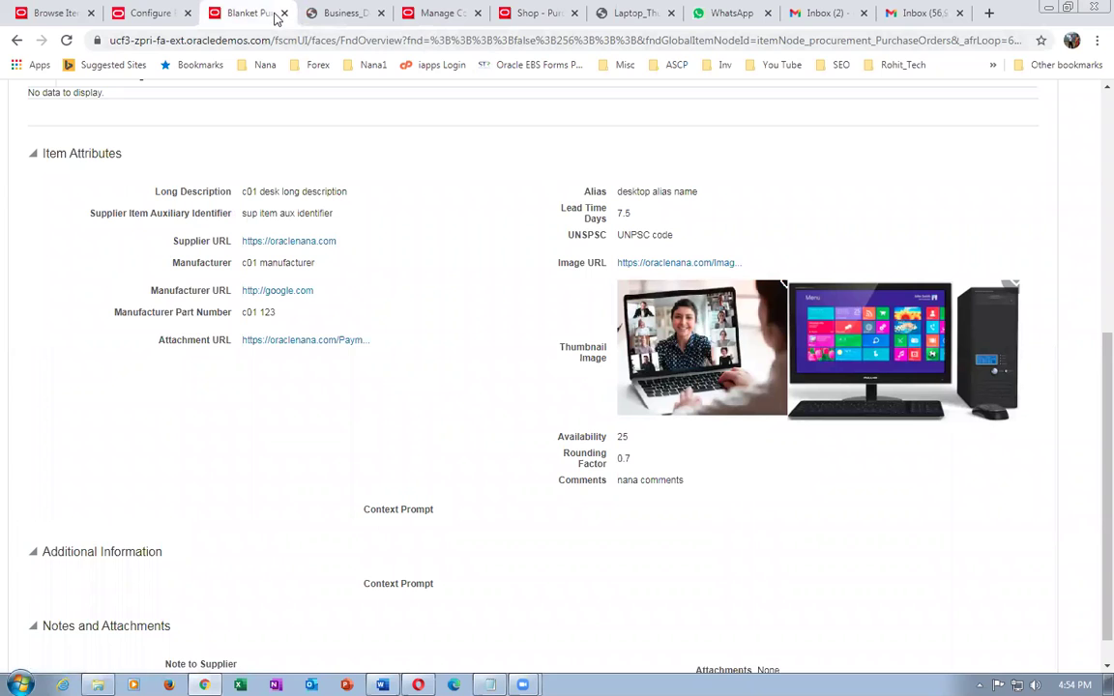
- View c01_desktop_item's product details from the shopping results and return to the results
{"action": "left_click", "coordinate": [537, 14]}
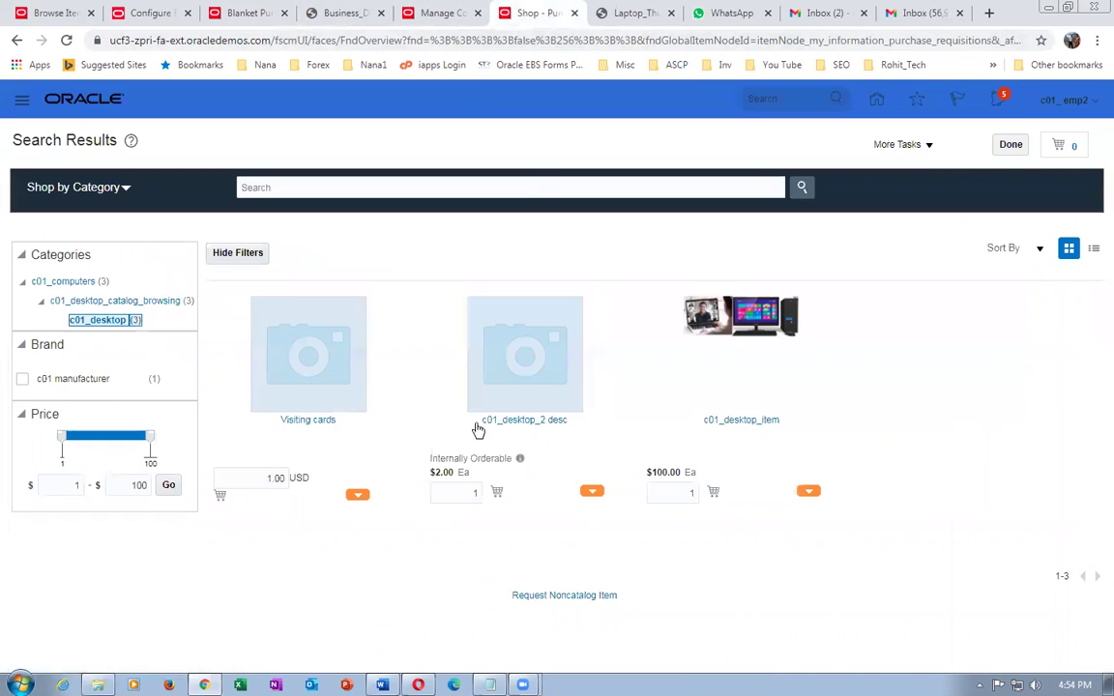
{"action": "left_click", "coordinate": [738, 426]}
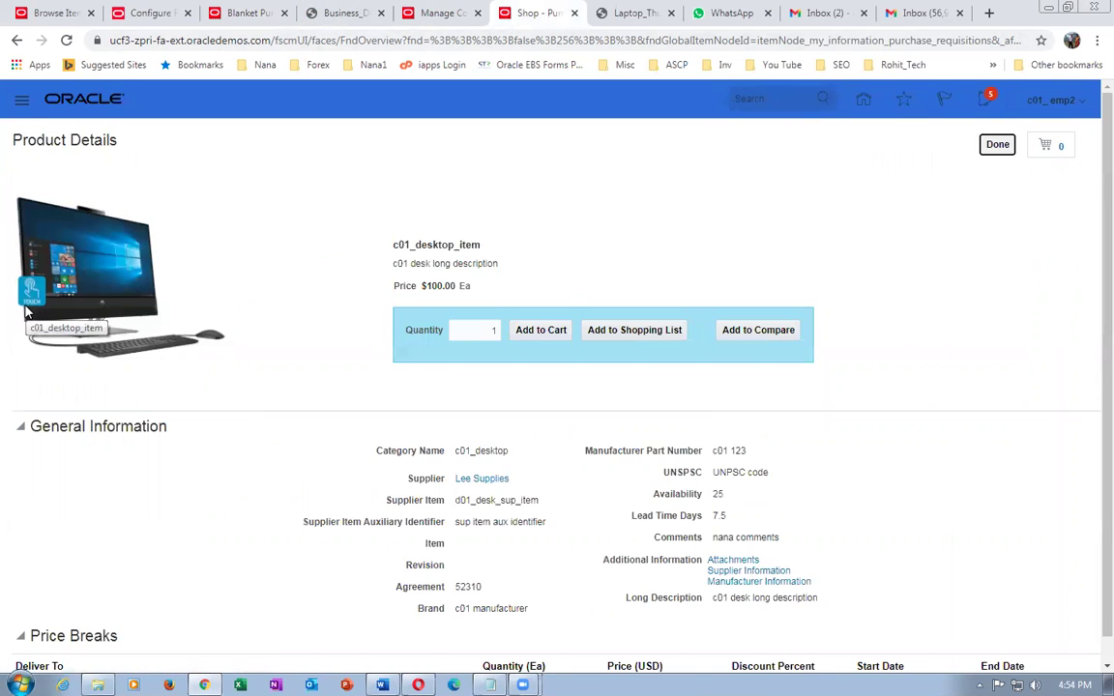
{"action": "left_click", "coordinate": [997, 144]}
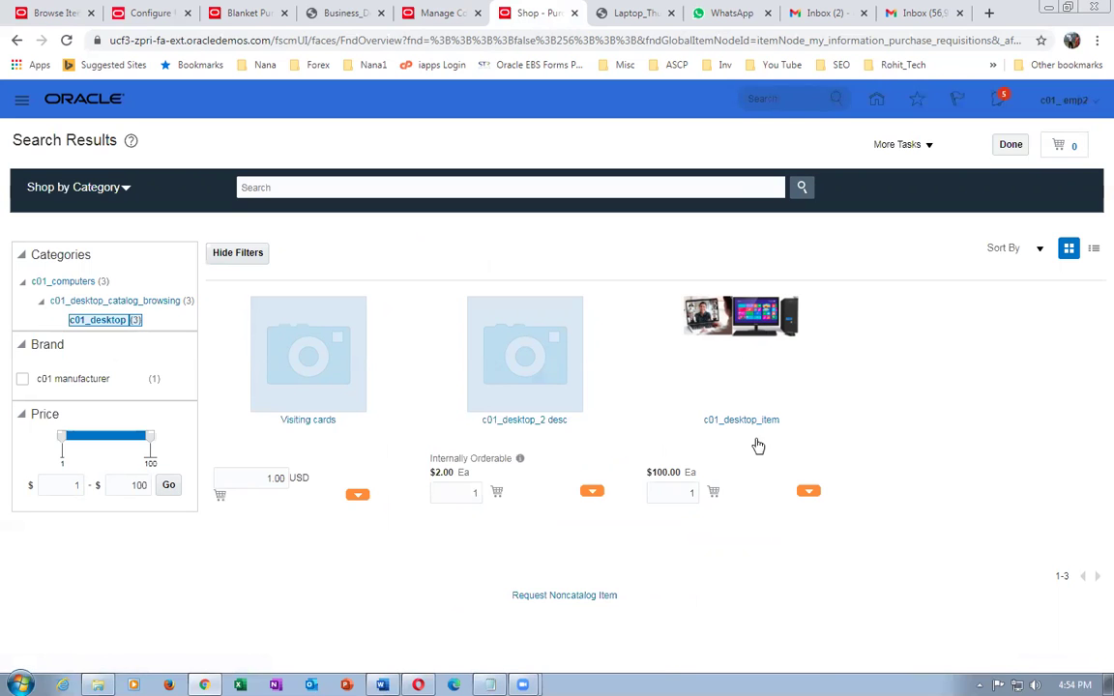
- Recheck the desktop image, then open c01_desktop_item's product details and its attachment
{"action": "left_click", "coordinate": [246, 12]}
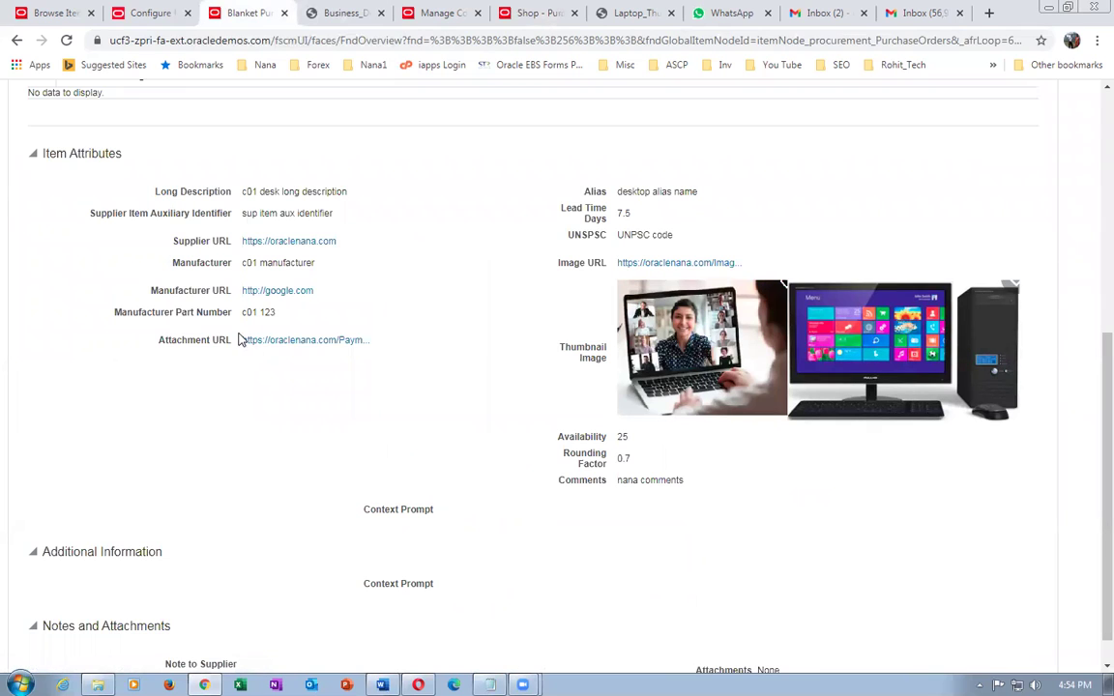
{"action": "left_click", "coordinate": [346, 14]}
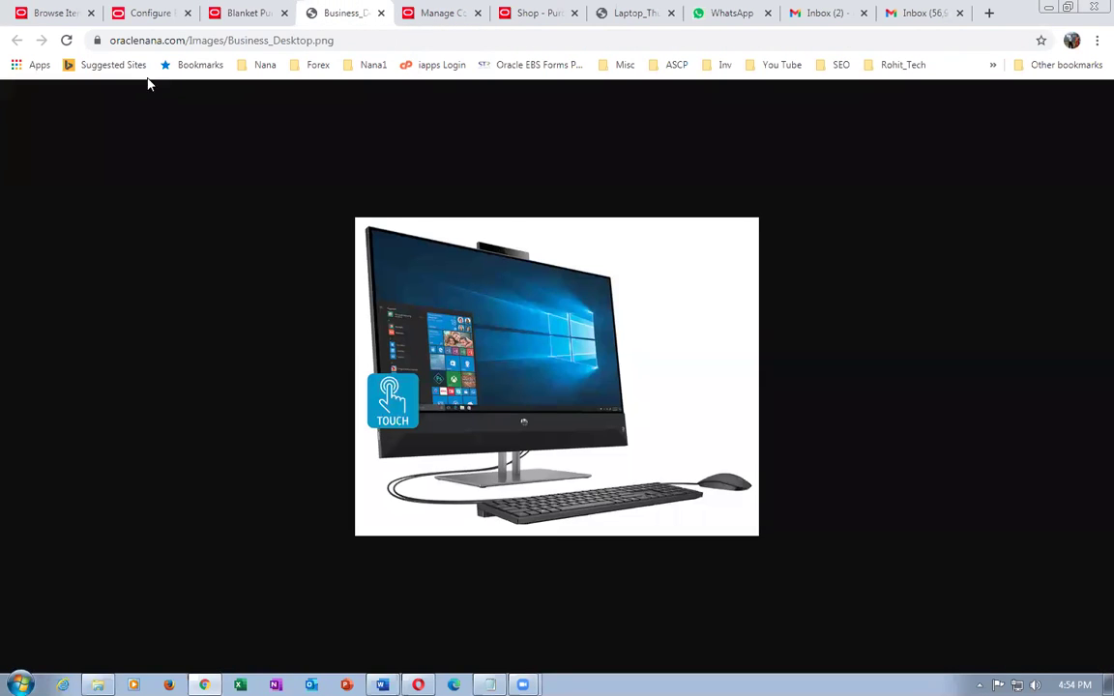
{"action": "left_click", "coordinate": [380, 12]}
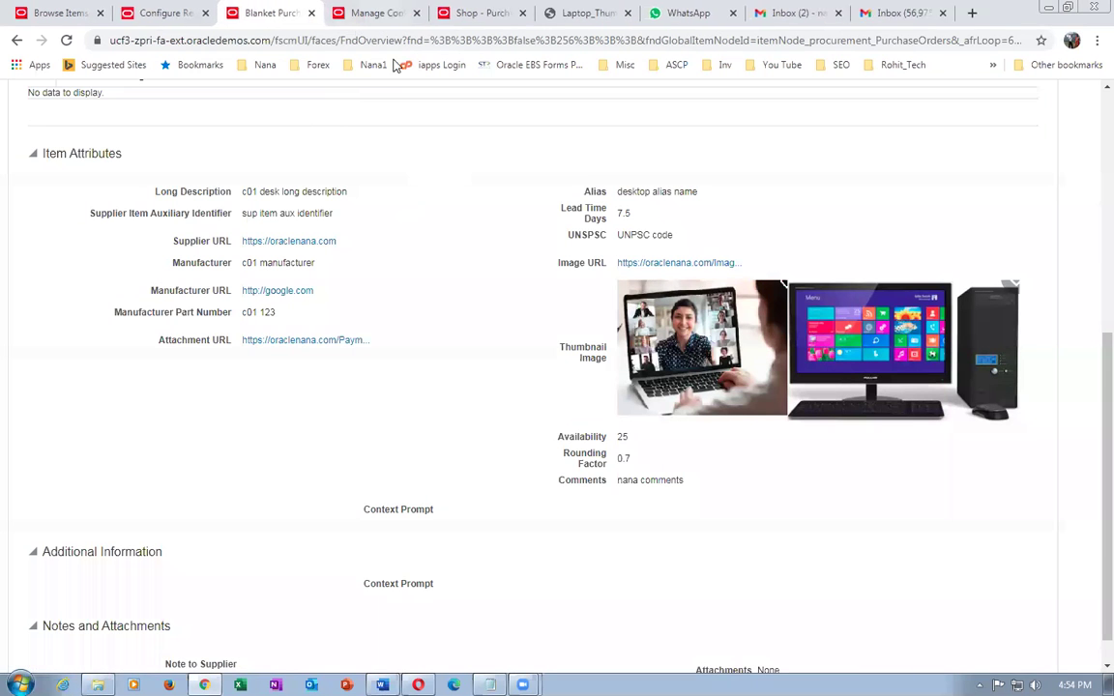
{"action": "left_click", "coordinate": [383, 15]}
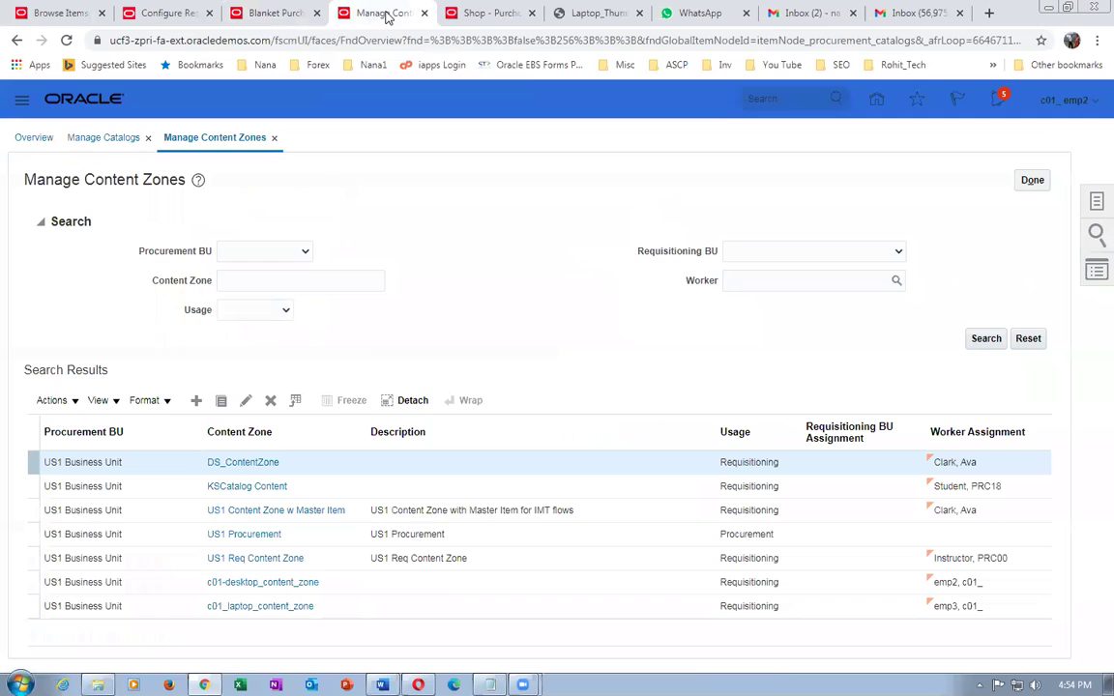
{"action": "left_click", "coordinate": [441, 12]}
{"action": "left_click", "coordinate": [735, 424]}
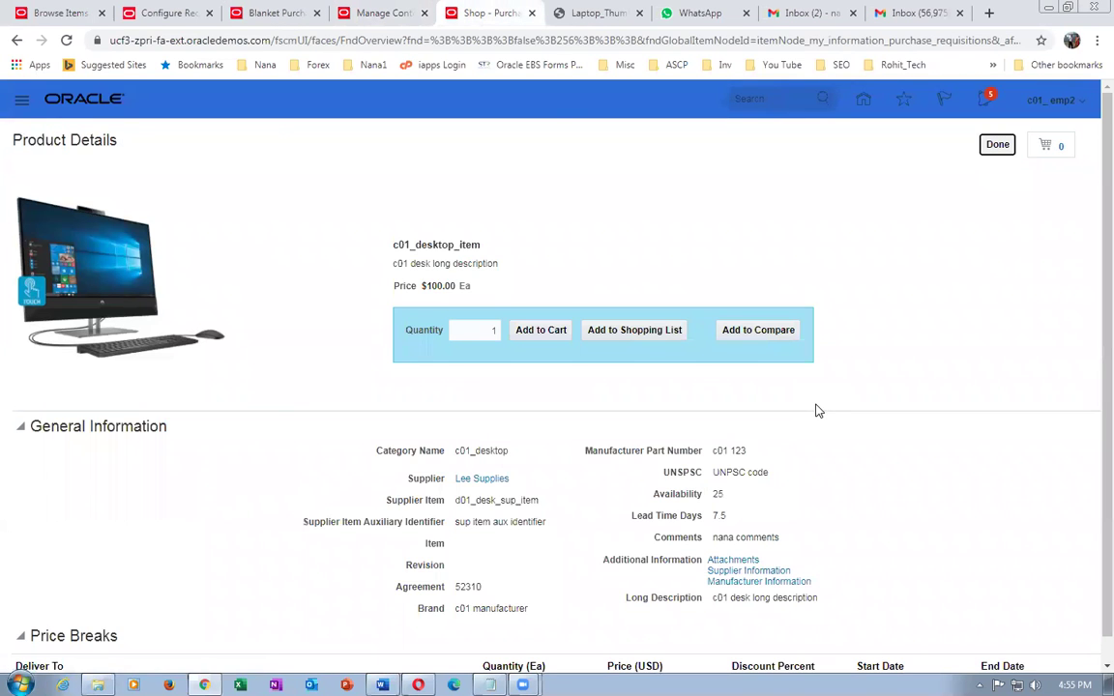
{"action": "scroll", "coordinate": [817, 410], "scroll_direction": "down", "scroll_amount": 1}
{"action": "left_click", "coordinate": [741, 539]}
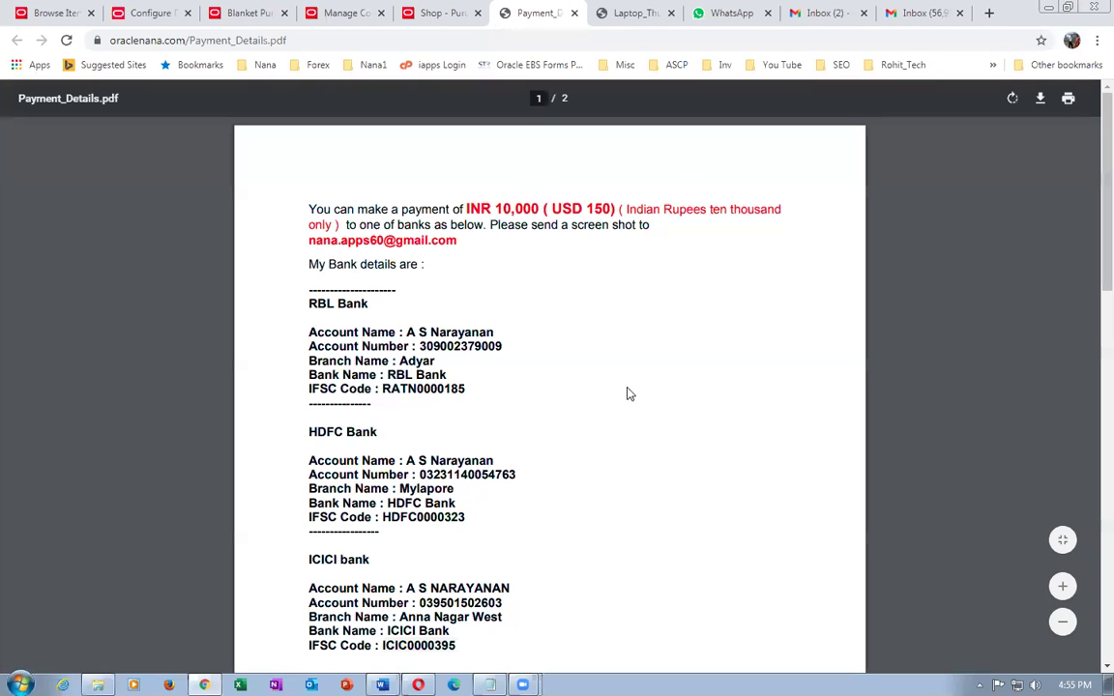
- Close Payment_Details.pdf, check the supplier and manufacturer links and Brand value, then return to results
{"action": "left_click", "coordinate": [574, 12]}
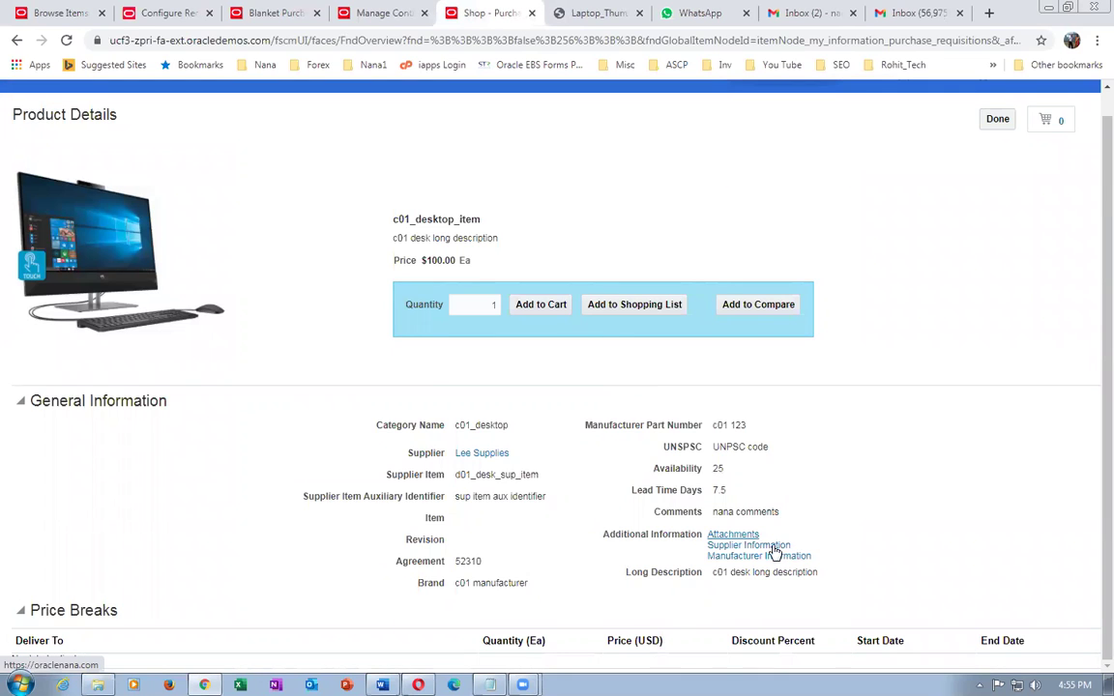
{"action": "left_click", "coordinate": [774, 551]}
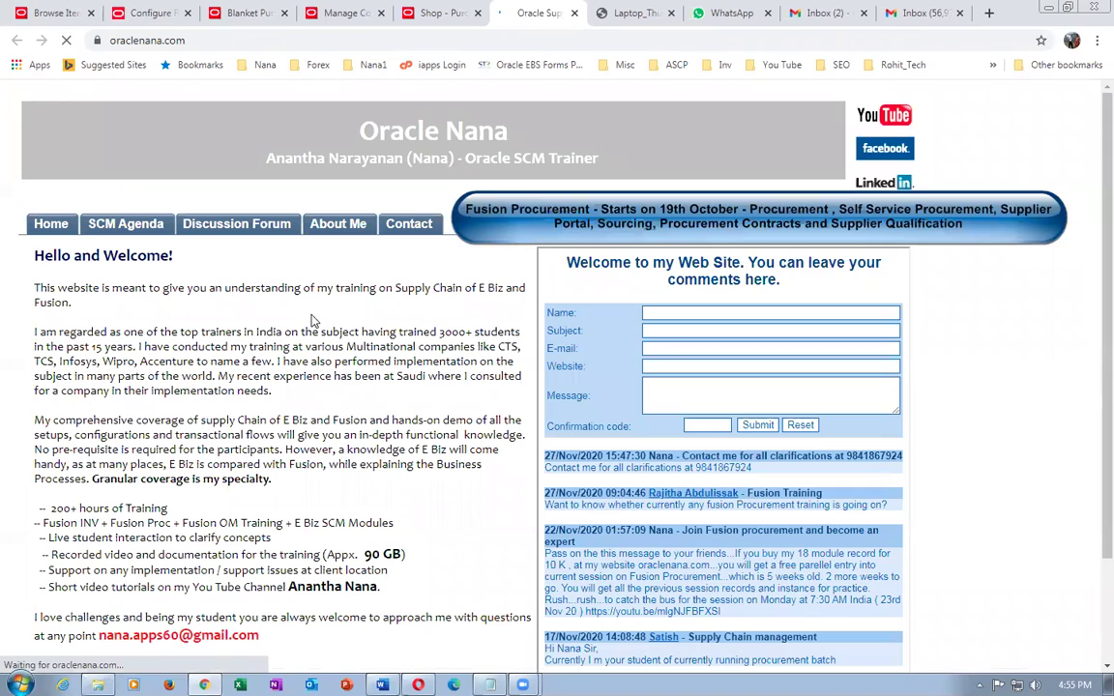
{"action": "key", "text": "ctrl+w"}
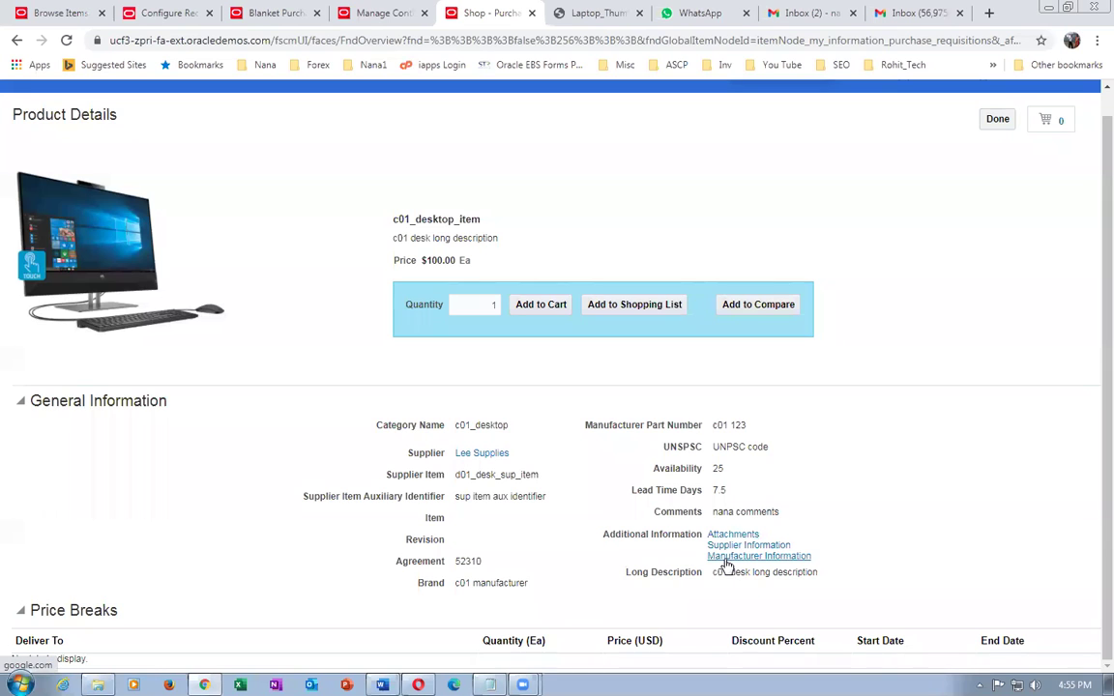
{"action": "left_click", "coordinate": [726, 559]}
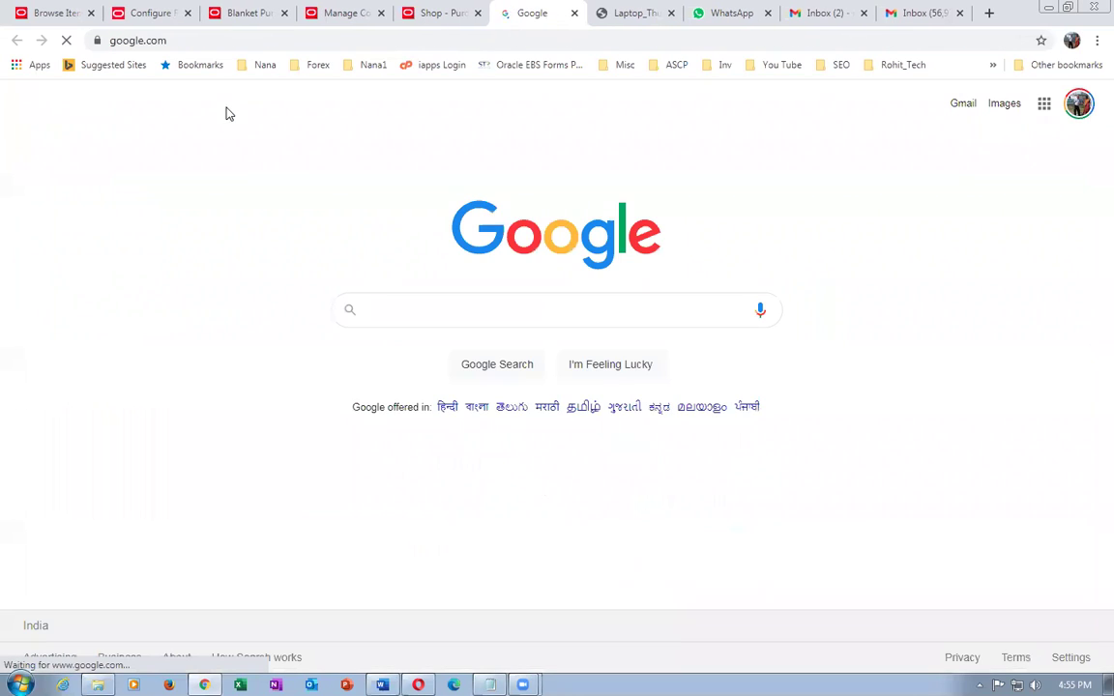
{"action": "left_click", "coordinate": [574, 13]}
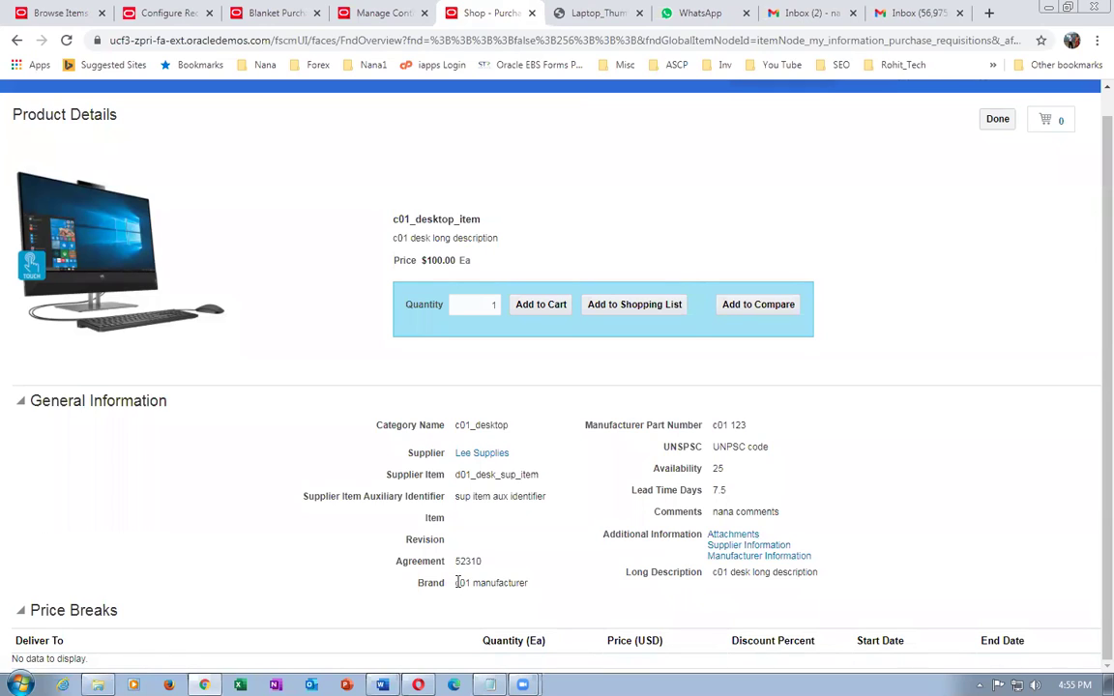
{"action": "left_click_drag", "start_coordinate": [479, 585], "coordinate": [530, 597]}
{"action": "left_click", "coordinate": [997, 119]}
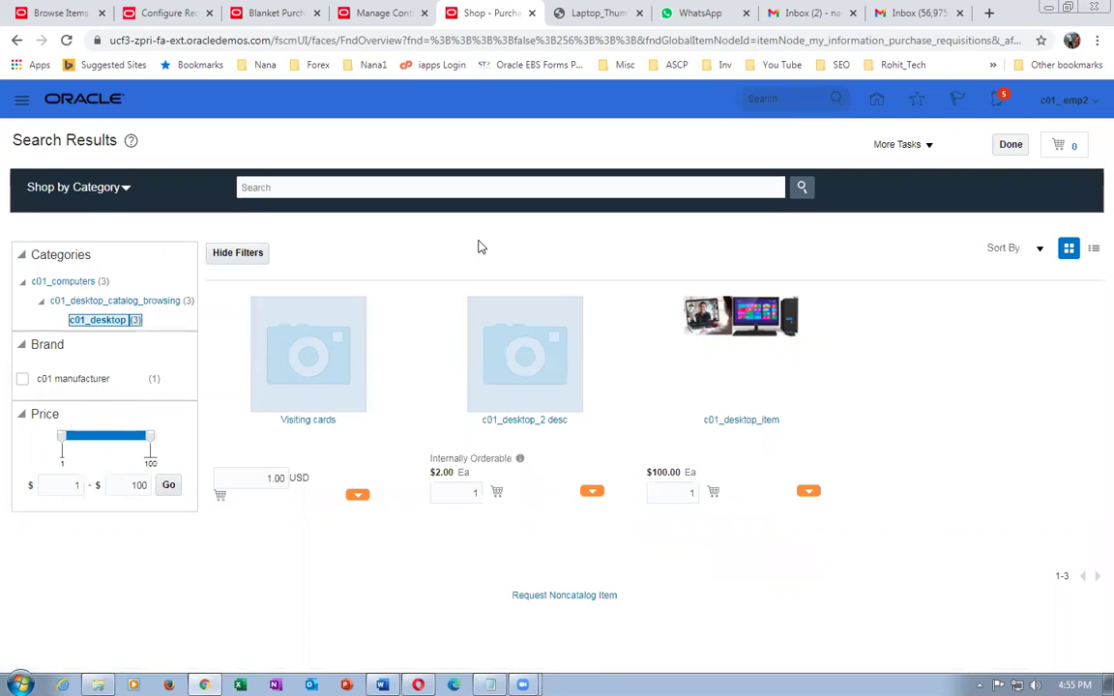
- Check the Chicago default deliver-to organization in requisitioning setup, then compare desktop items in item management
{"action": "left_click", "coordinate": [157, 17]}
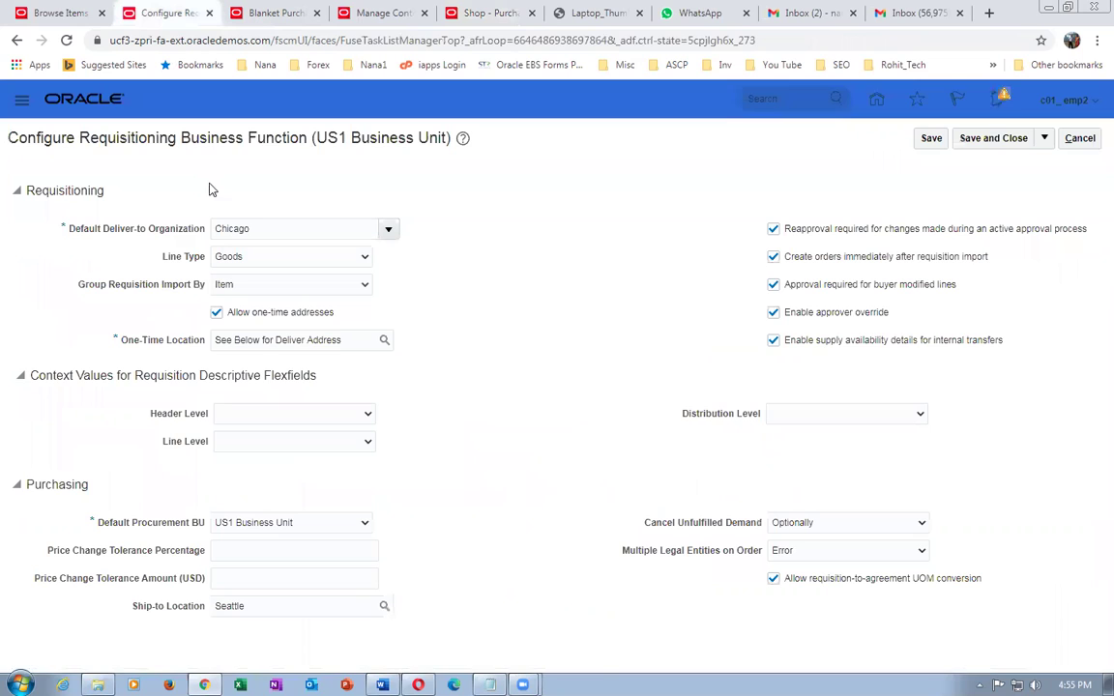
{"action": "left_click", "coordinate": [292, 228]}
{"action": "left_click_drag", "start_coordinate": [292, 228], "coordinate": [206, 230]}
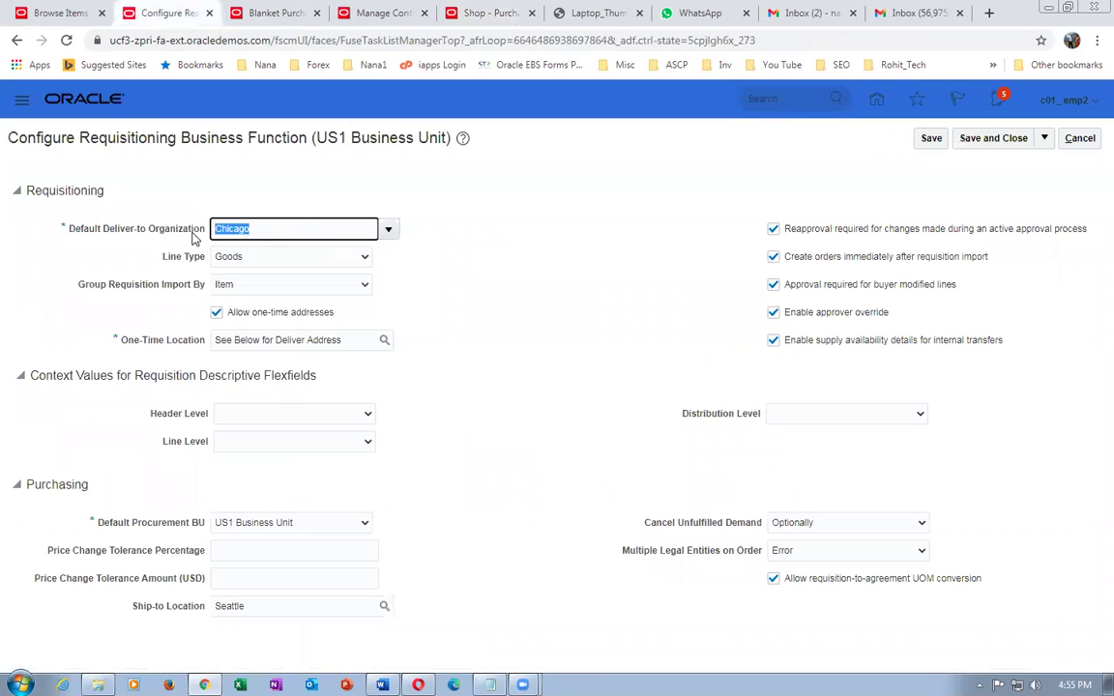
{"action": "left_click", "coordinate": [478, 15]}
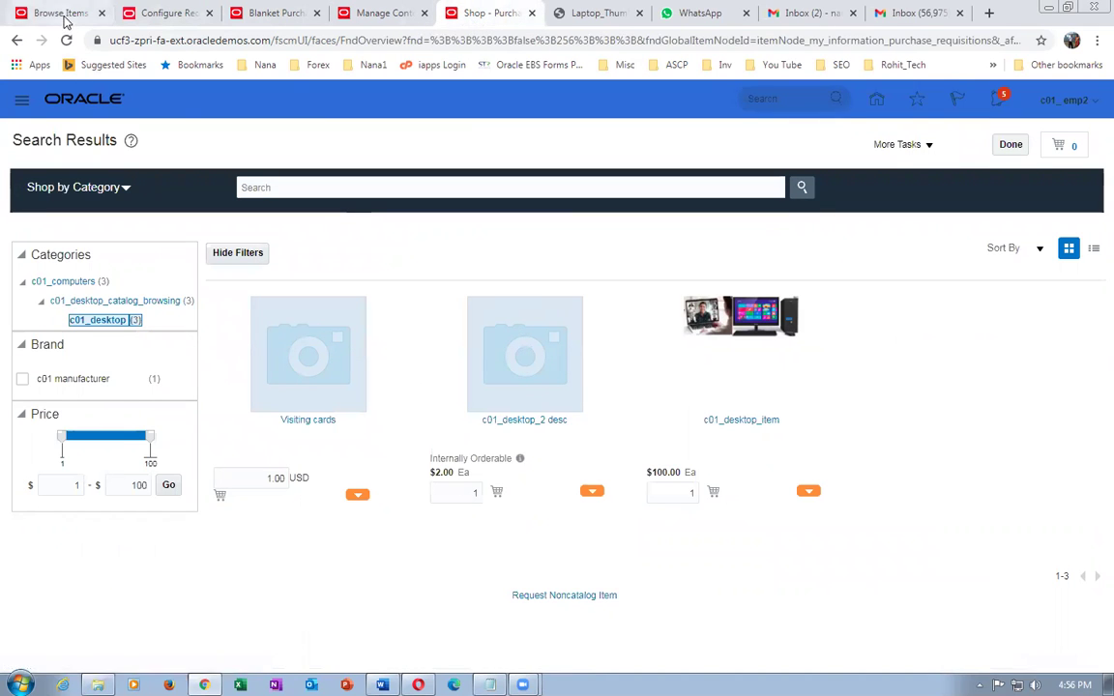
{"action": "left_click", "coordinate": [58, 14]}
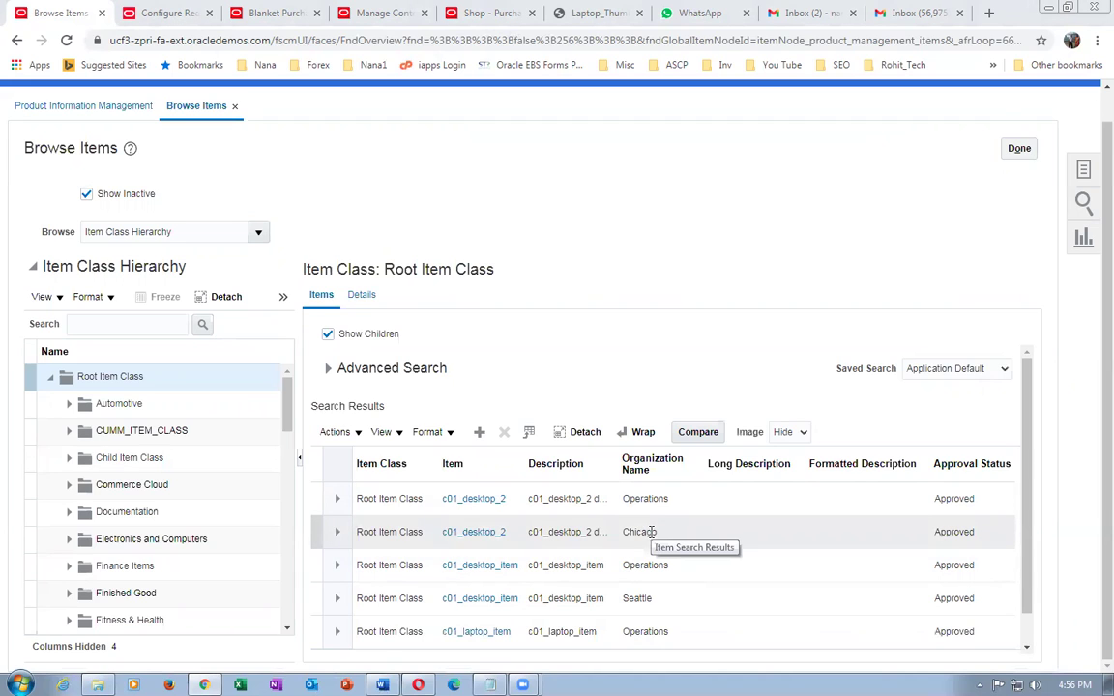
- Open c01_desktop_item from the shopping results and try adding it to the cart
{"action": "left_click", "coordinate": [484, 13]}
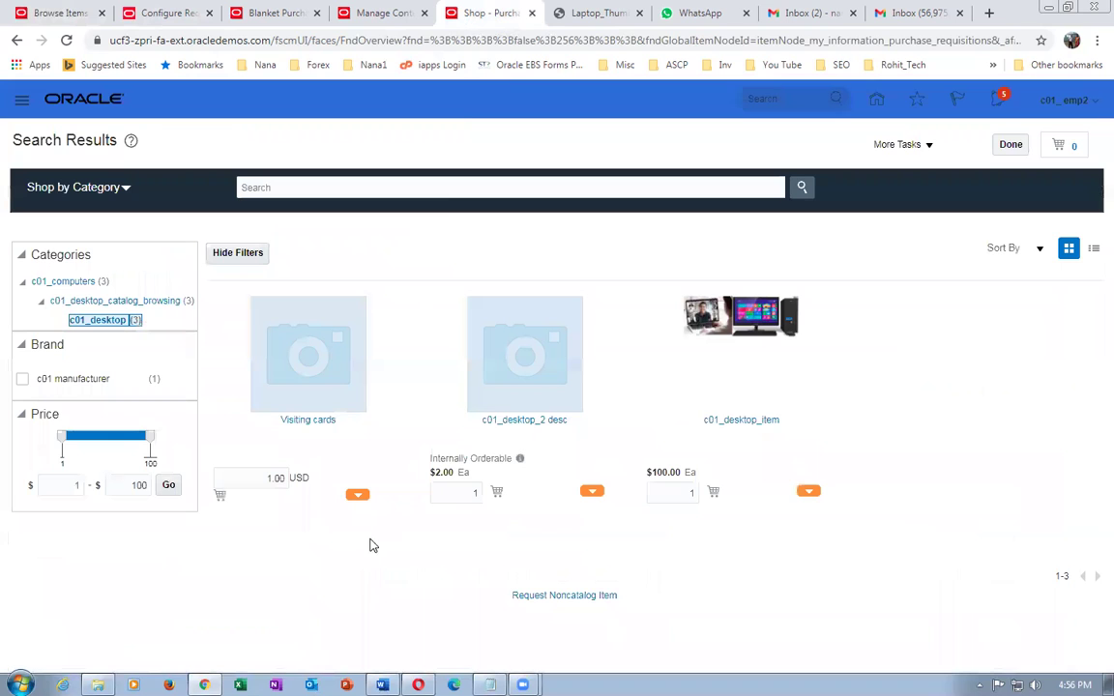
{"action": "left_click", "coordinate": [733, 421]}
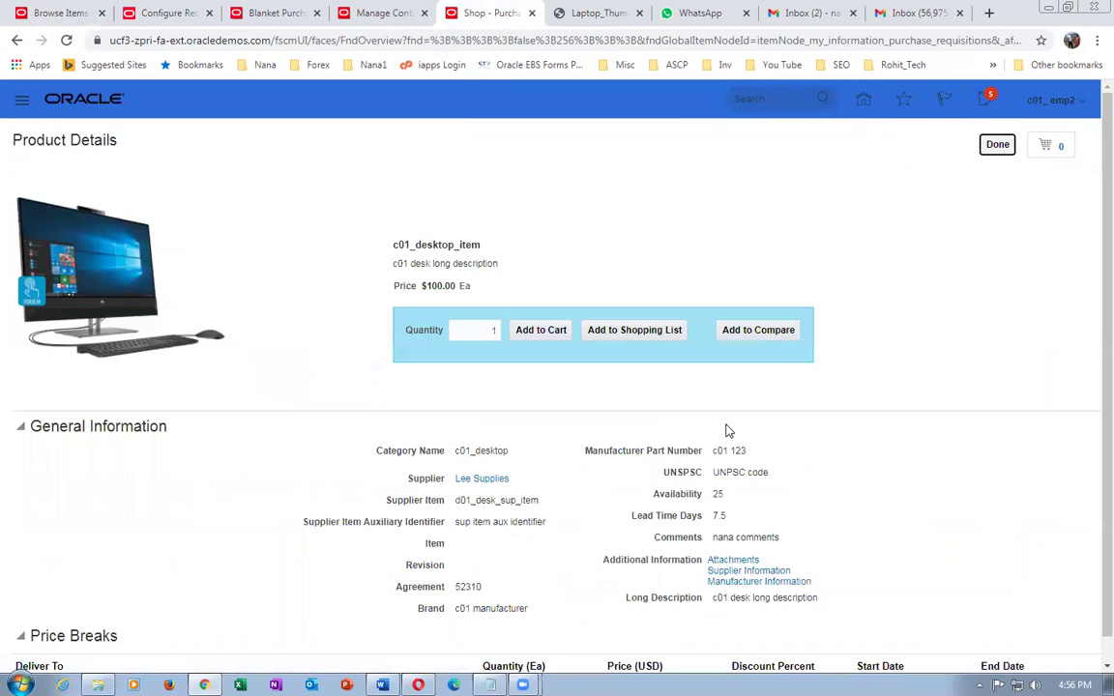
{"action": "left_click", "coordinate": [539, 330]}
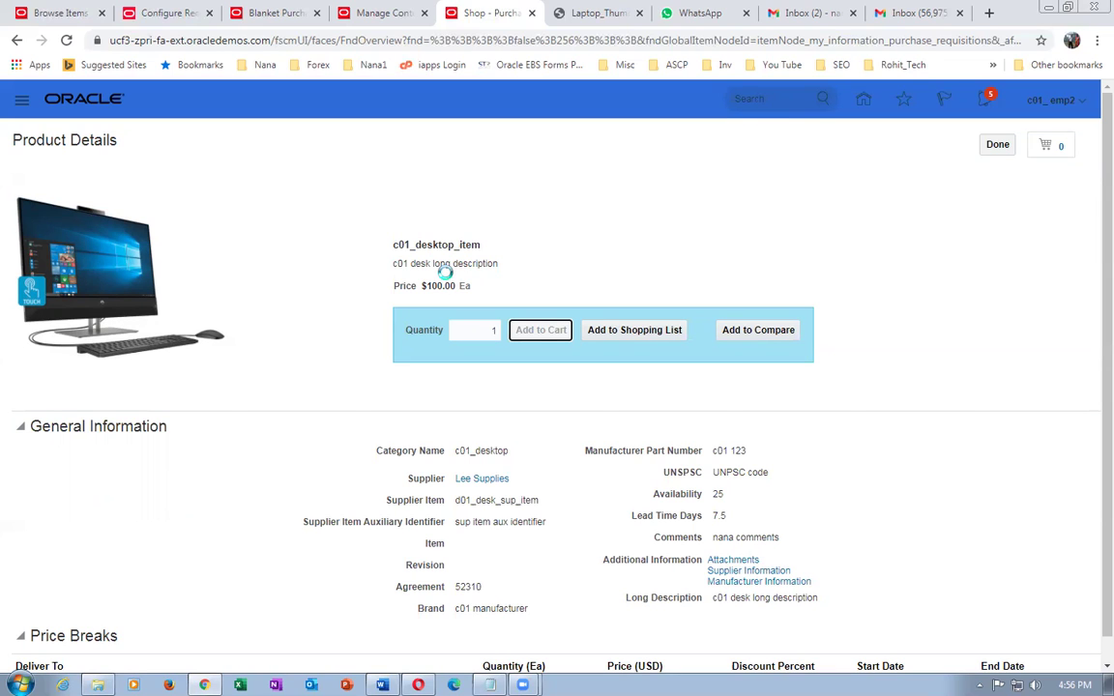
{"action": "left_click", "coordinate": [182, 15]}
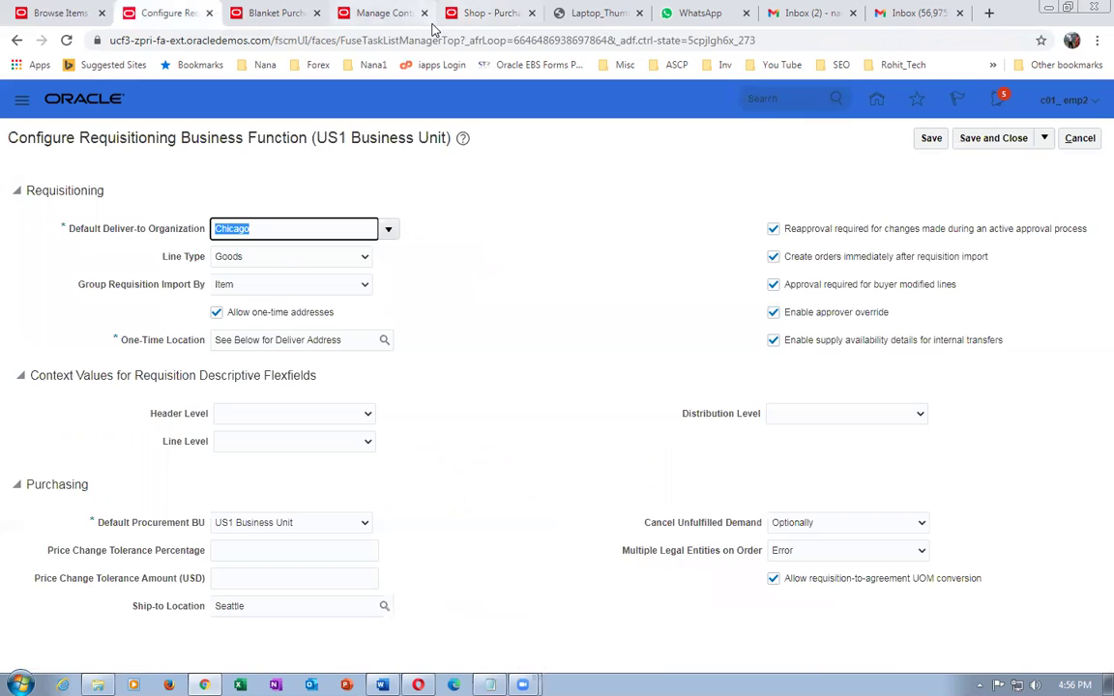
- Dismiss the add-to-cart error messages for c01_desktop_item
{"action": "left_click", "coordinate": [484, 12]}
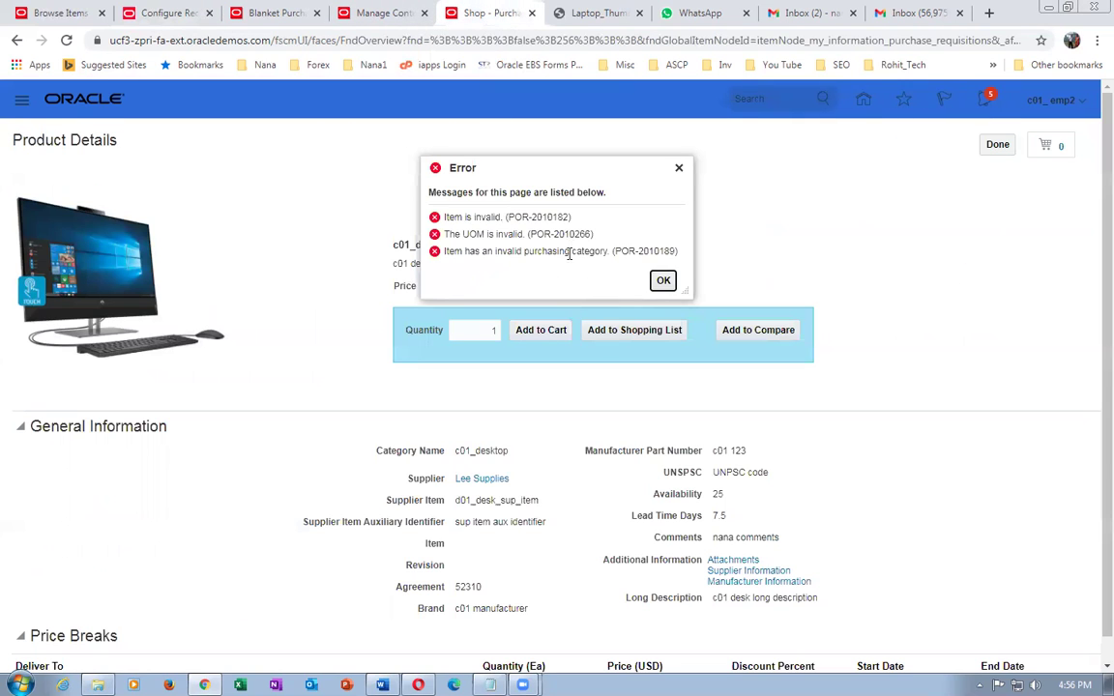
{"action": "left_click", "coordinate": [663, 280]}
{"action": "left_click", "coordinate": [993, 149]}
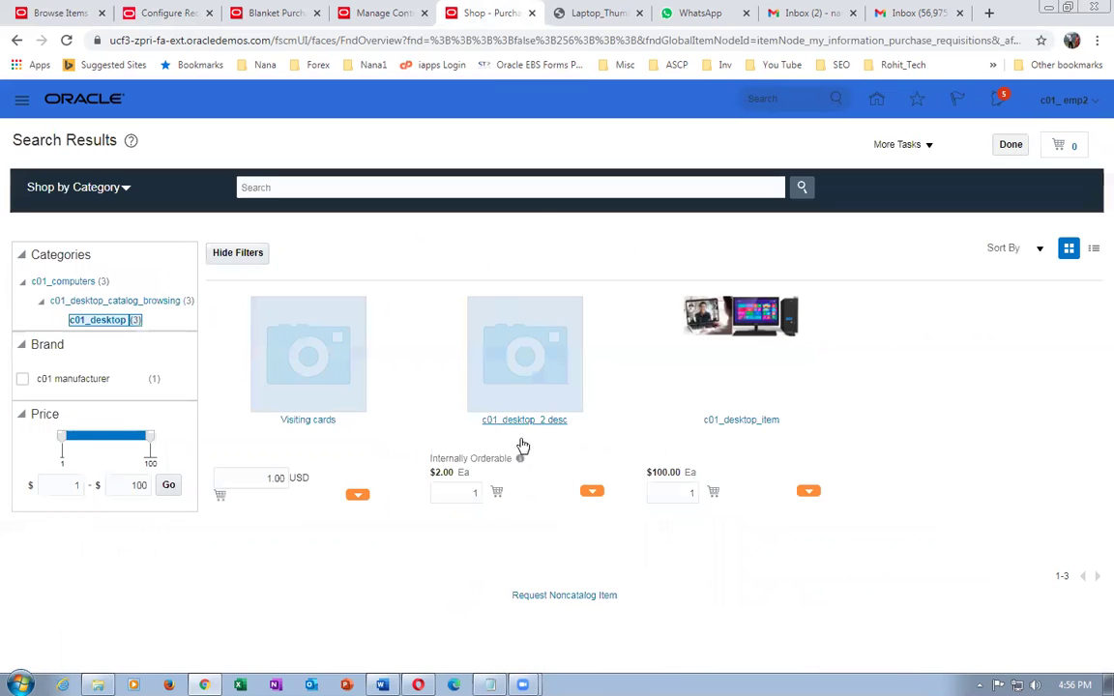
- Add c01_desktop_2 desc to the cart, noting its Internally Orderable label
{"action": "left_click", "coordinate": [522, 423]}
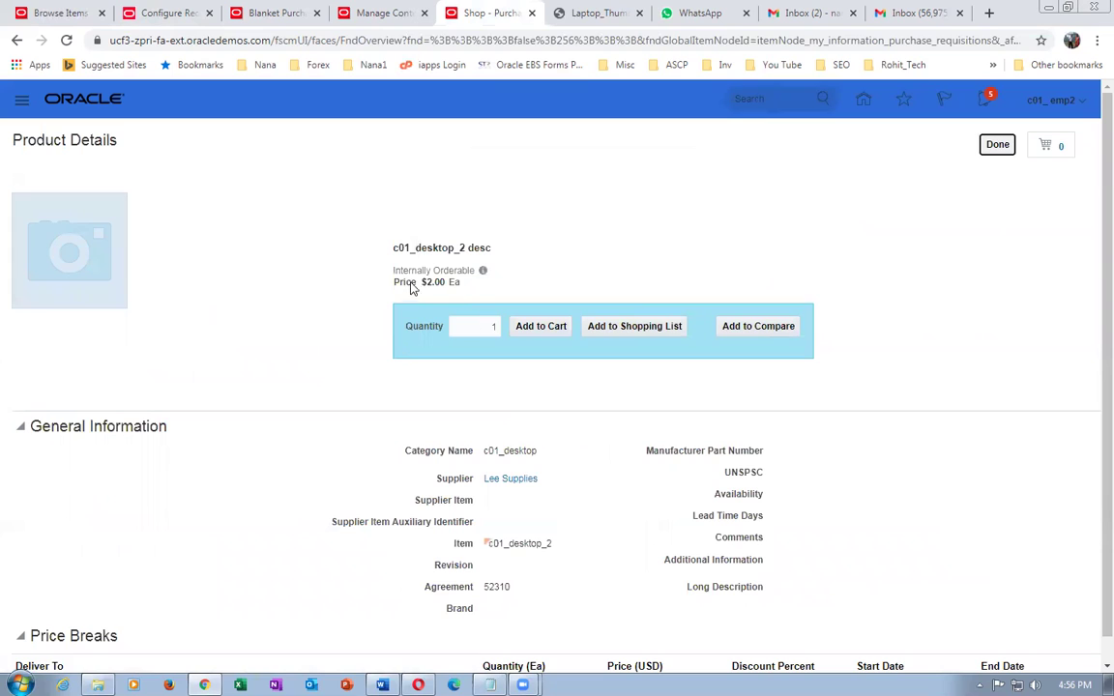
{"action": "left_click_drag", "start_coordinate": [402, 269], "coordinate": [465, 270]}
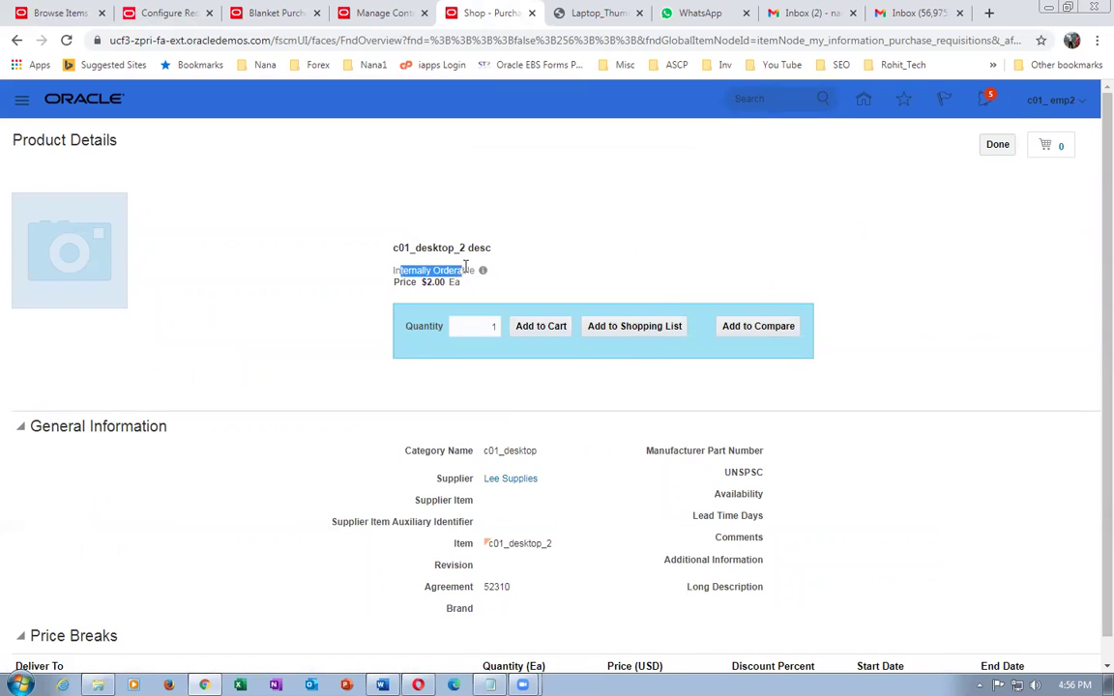
{"action": "left_click", "coordinate": [541, 326]}
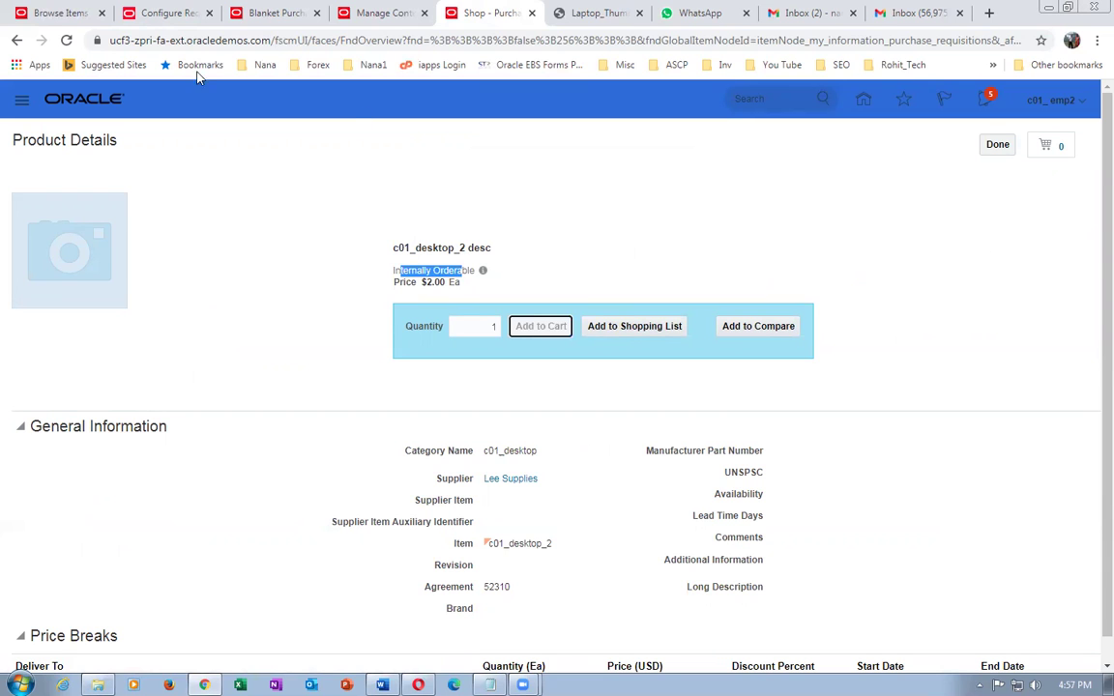
{"action": "left_click", "coordinate": [174, 13]}
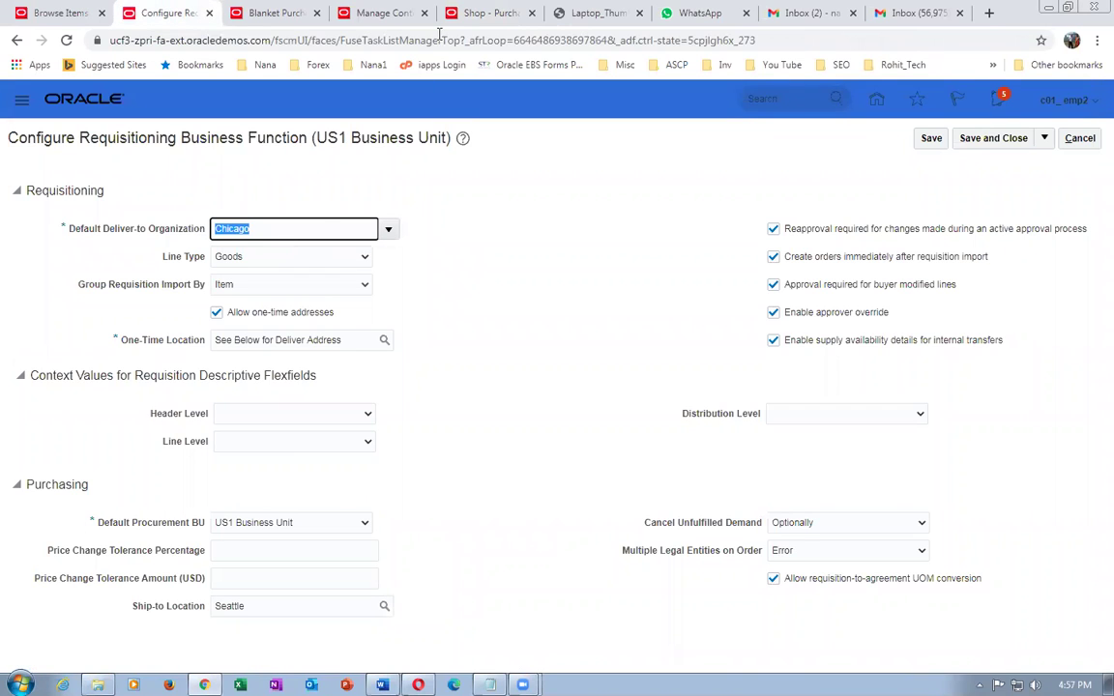
{"action": "left_click", "coordinate": [489, 13]}
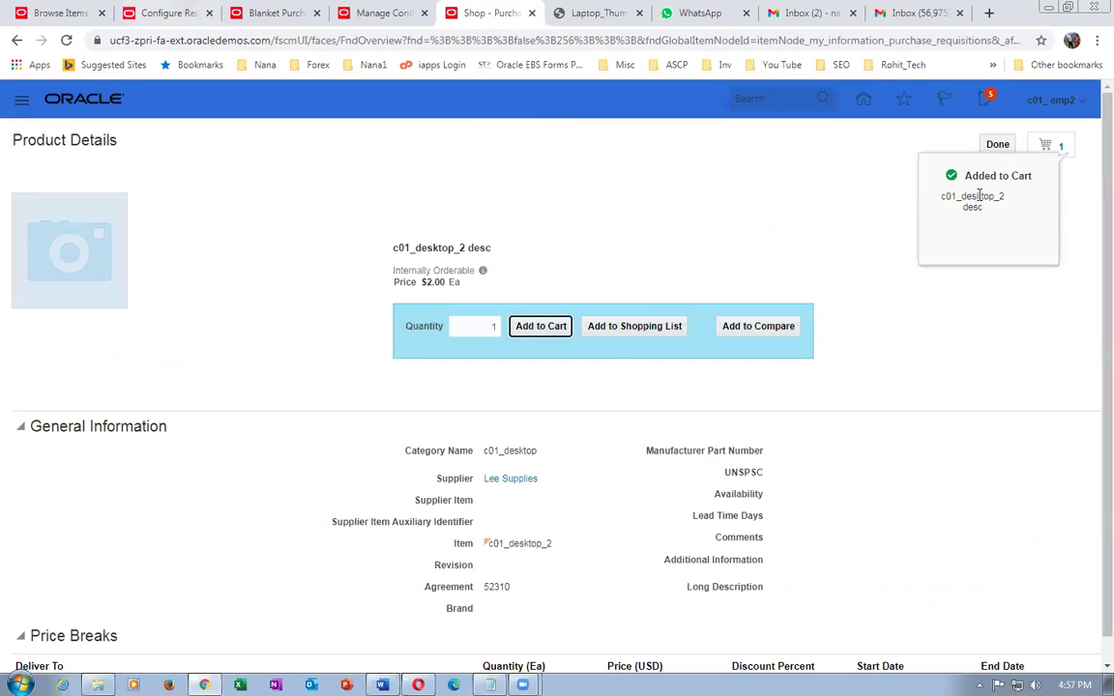
- Remove c01_desktop_2 desc from the cart and return to the c01_desktop search results
{"action": "left_click", "coordinate": [1063, 153]}
{"action": "left_click", "coordinate": [1041, 193]}
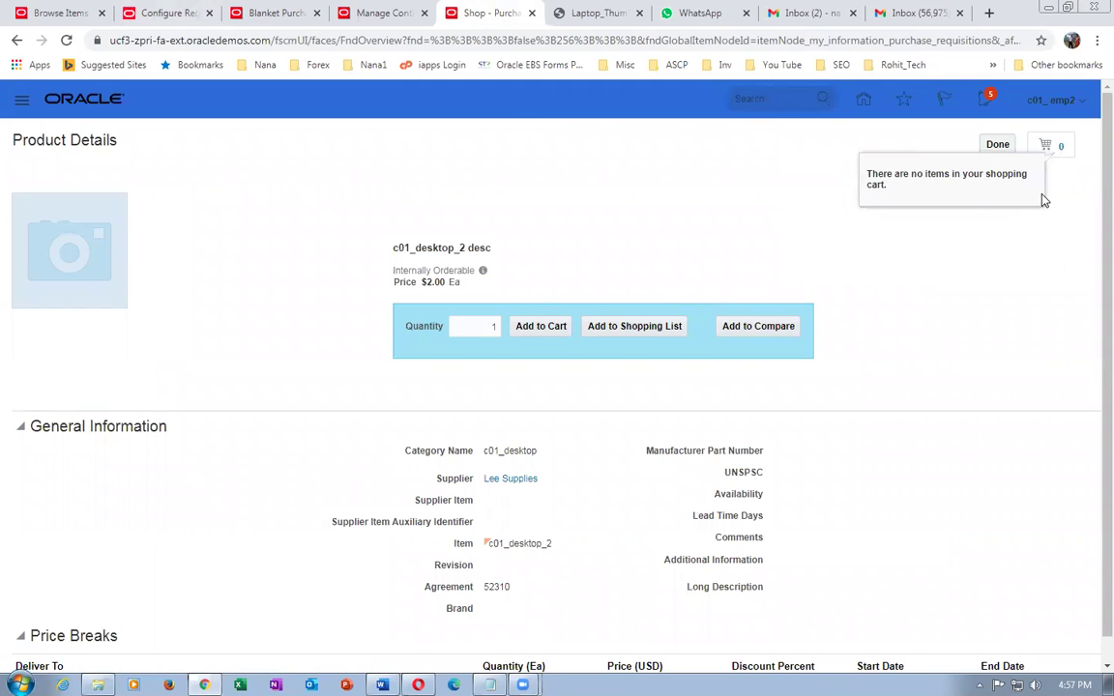
{"action": "left_click", "coordinate": [997, 144]}
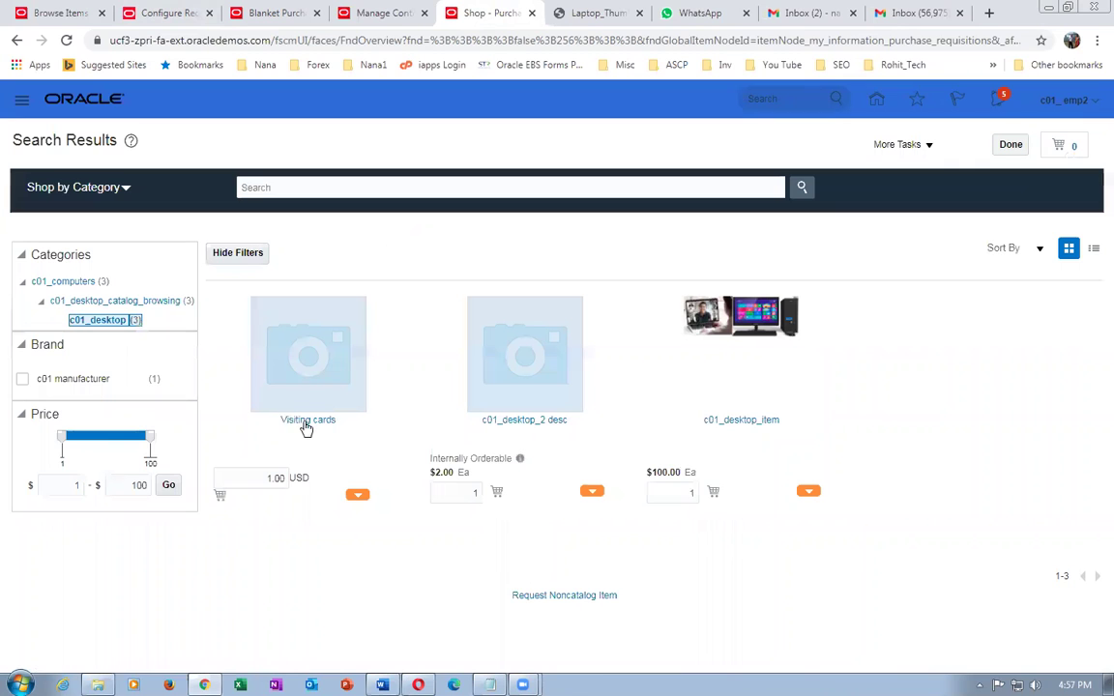
- Leave the agreement line details and return to the agreement 52310 overview
{"action": "left_click", "coordinate": [259, 17]}
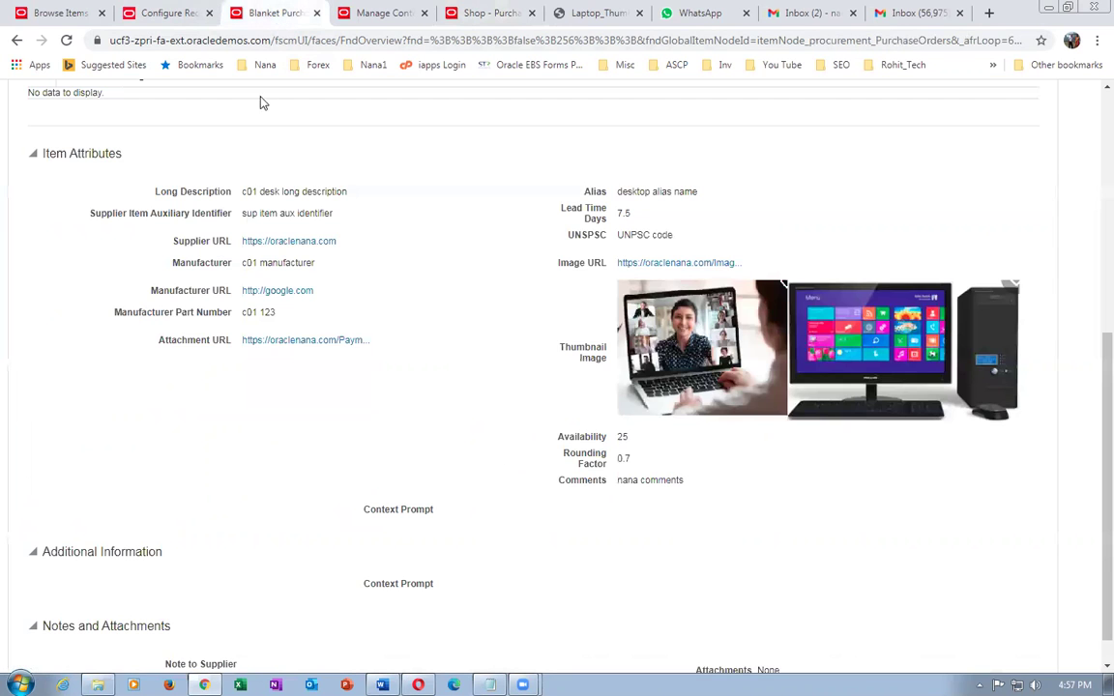
{"action": "scroll", "coordinate": [925, 231], "scroll_direction": "up", "scroll_amount": 5}
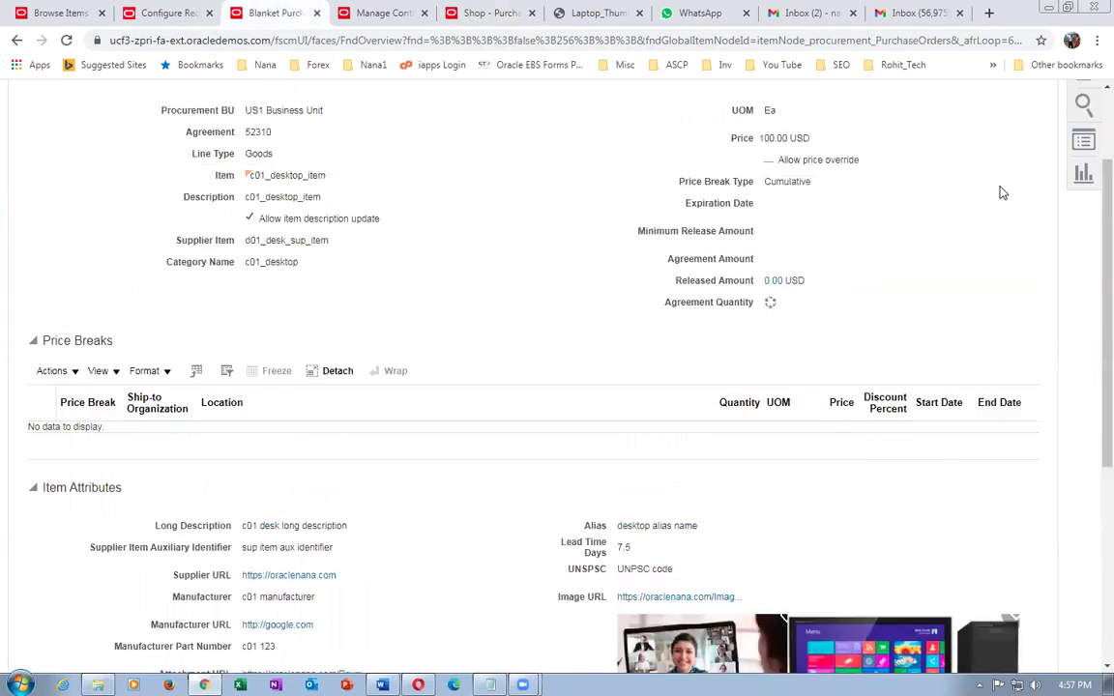
{"action": "left_click", "coordinate": [1010, 186]}
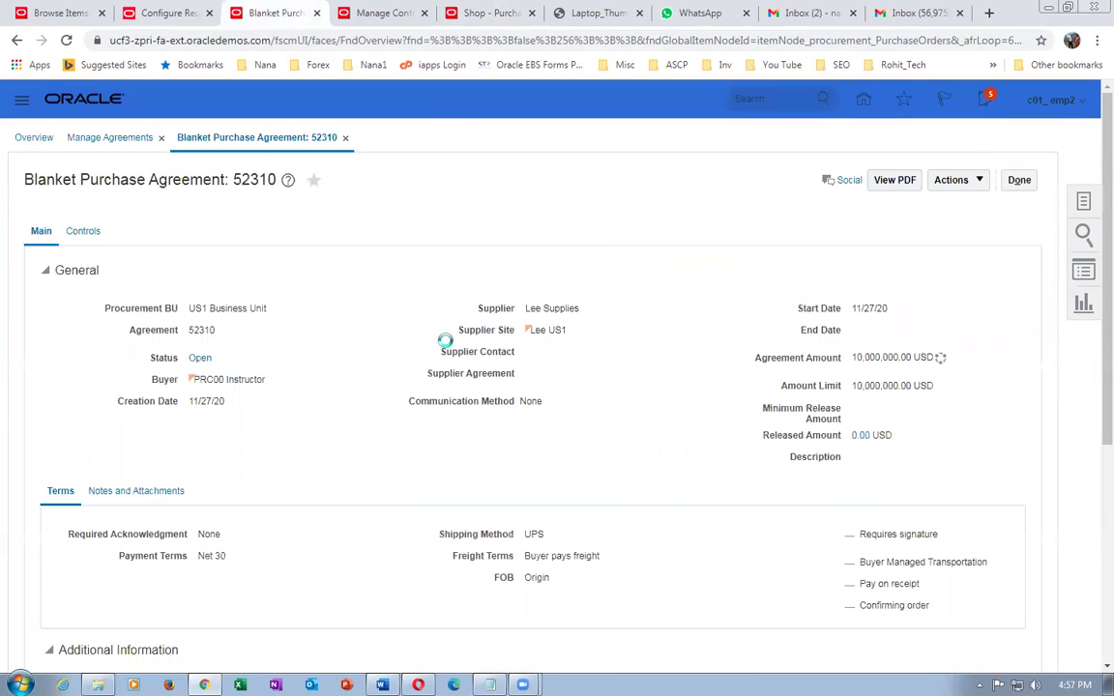
{"action": "scroll", "coordinate": [447, 346], "scroll_direction": "down", "scroll_amount": 4}
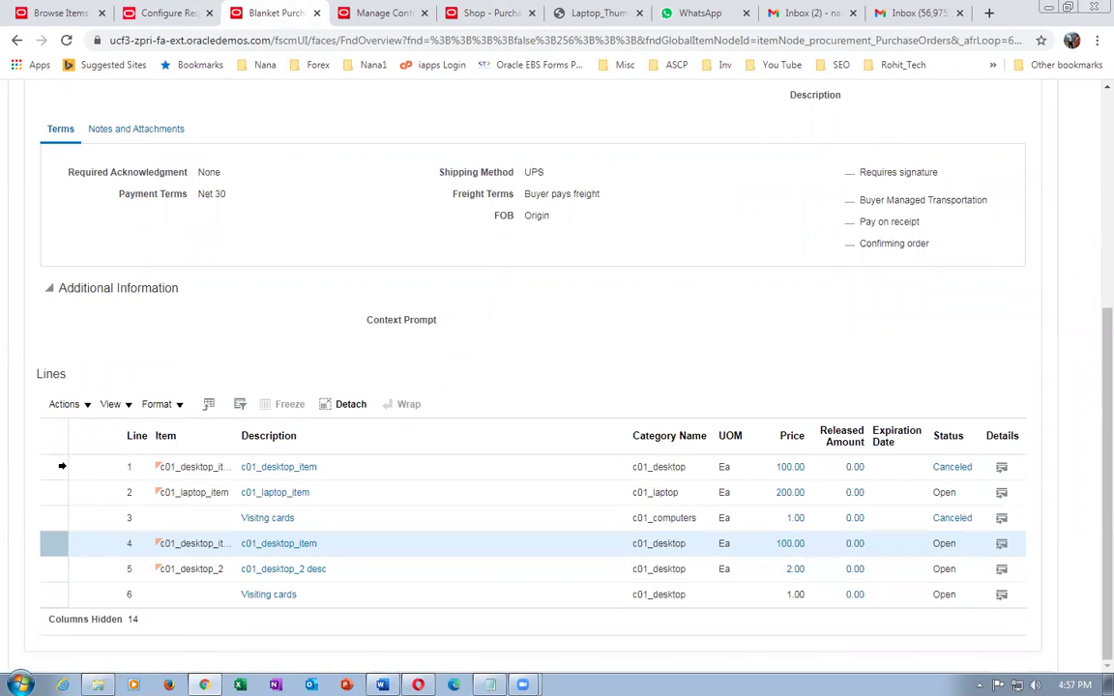
- Add the Type column to the Lines table through View > Columns
{"action": "left_click", "coordinate": [113, 404]}
{"action": "mouse_move", "coordinate": [132, 463]}
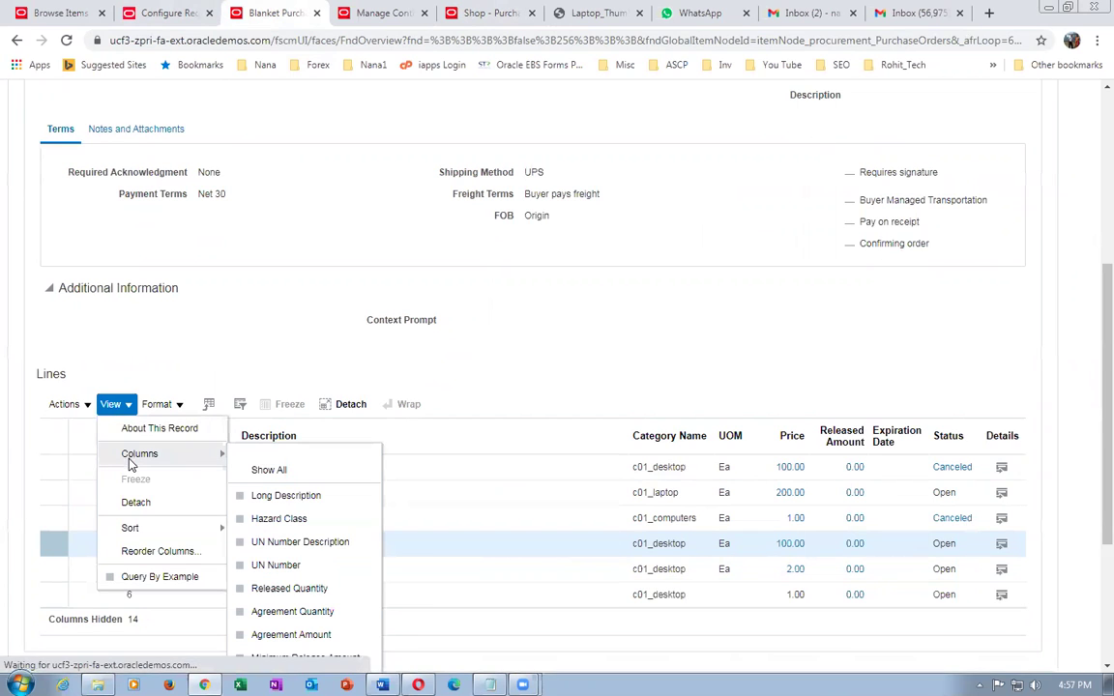
{"action": "scroll", "coordinate": [292, 588], "scroll_direction": "down", "scroll_amount": 2}
{"action": "scroll", "coordinate": [295, 595], "scroll_direction": "down", "scroll_amount": 1}
{"action": "scroll", "coordinate": [299, 601], "scroll_direction": "up", "scroll_amount": 3}
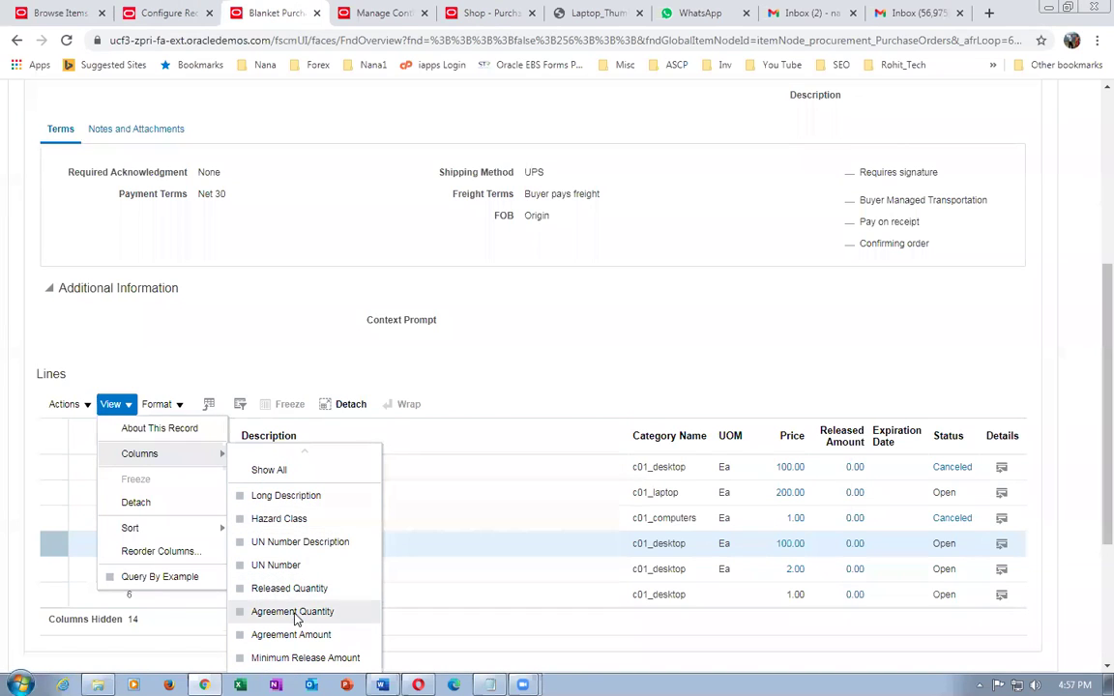
{"action": "scroll", "coordinate": [297, 614], "scroll_direction": "down", "scroll_amount": 3}
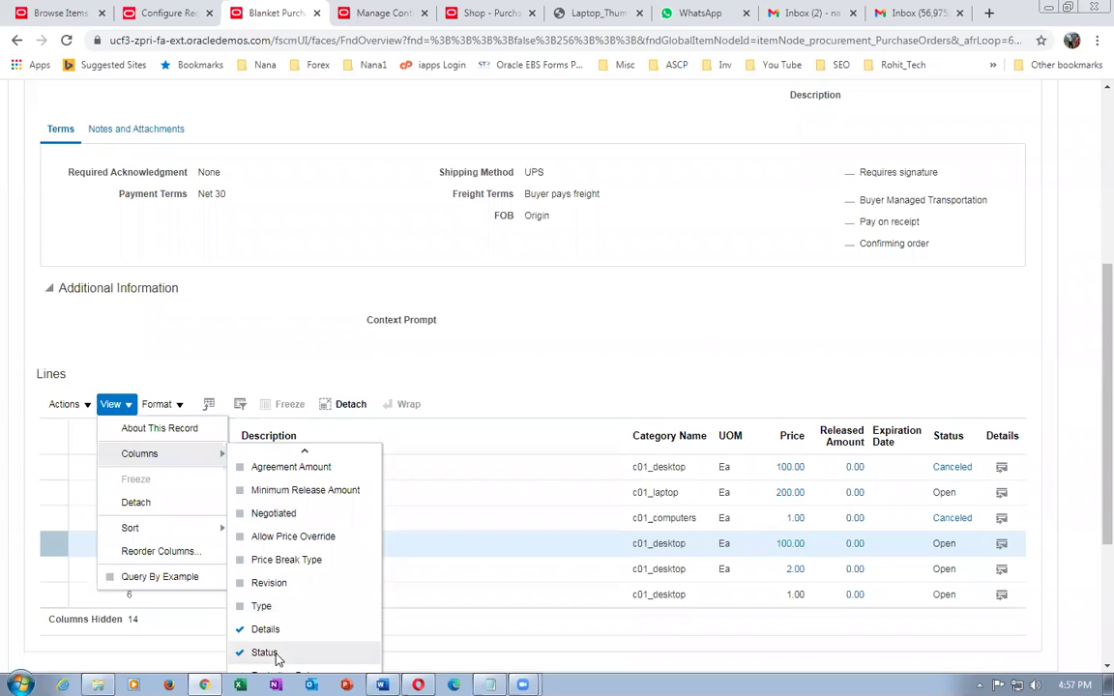
{"action": "left_click", "coordinate": [274, 609]}
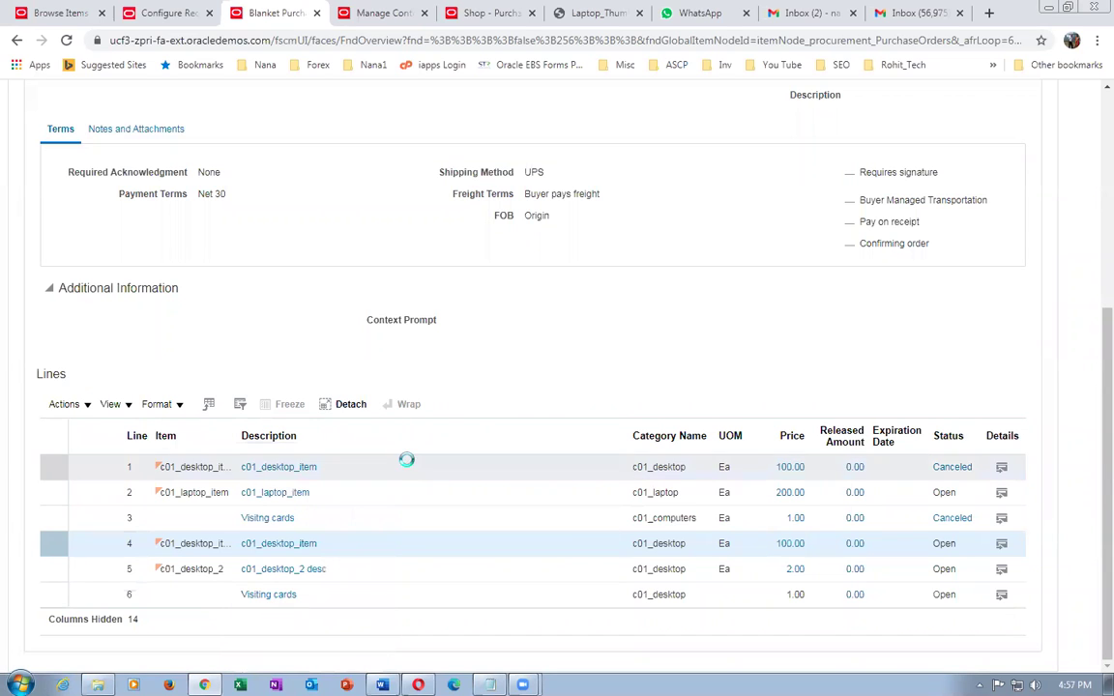
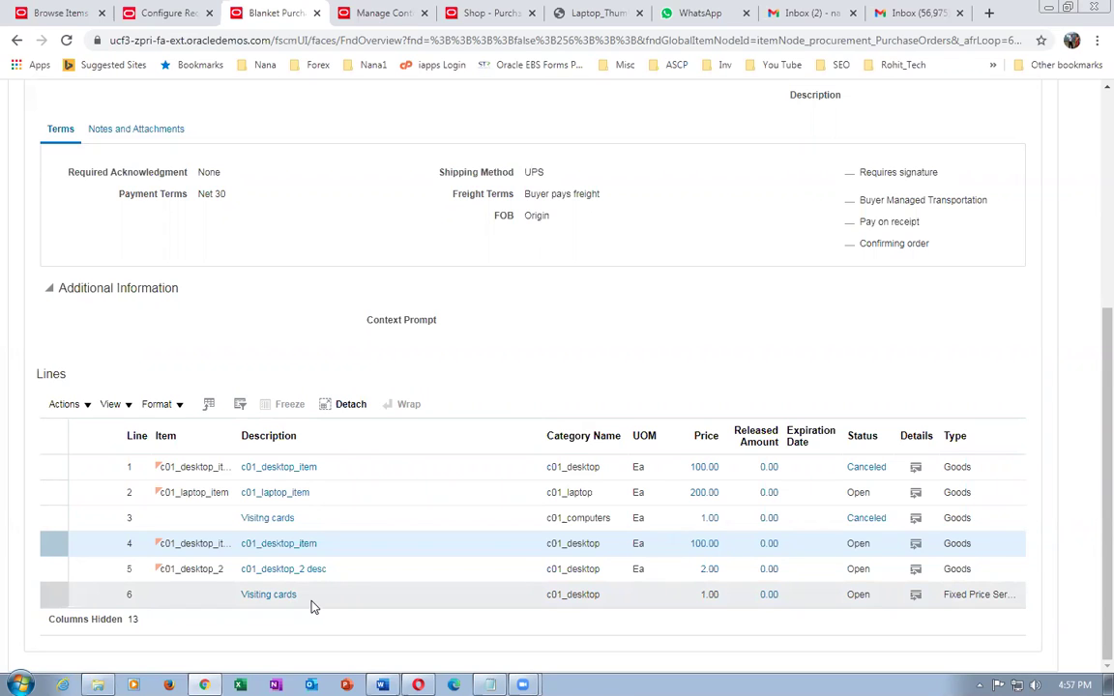
- Add Visiting cards to the shopping cart as a test, then remove it so the cart is empty
{"action": "left_click", "coordinate": [398, 27]}
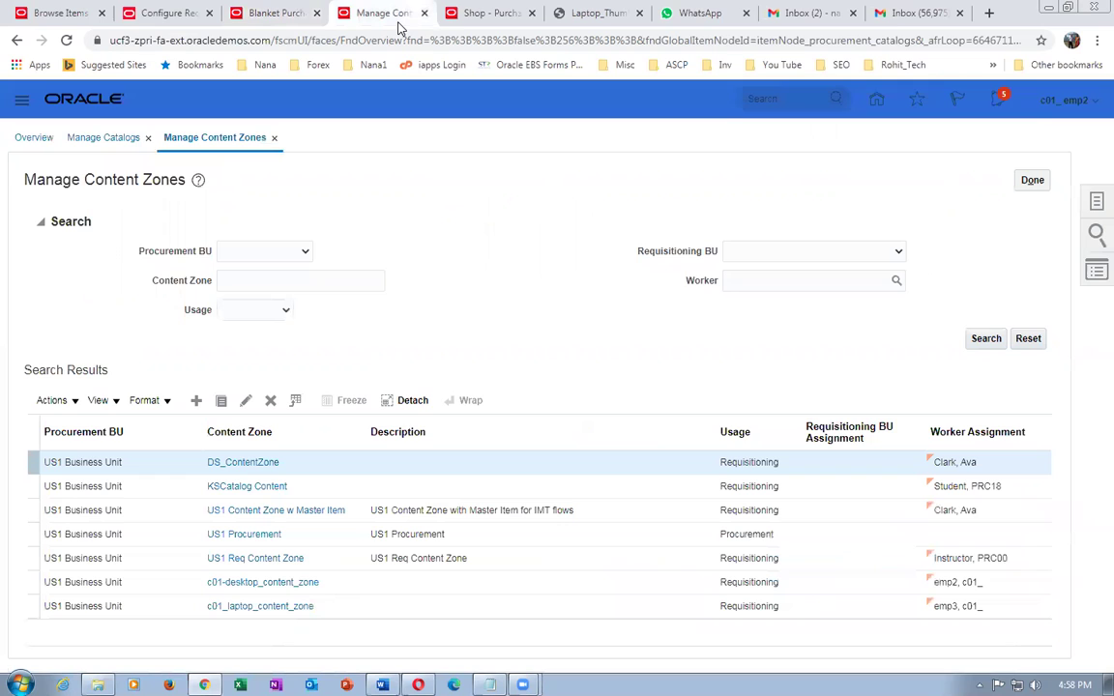
{"action": "left_click", "coordinate": [449, 17]}
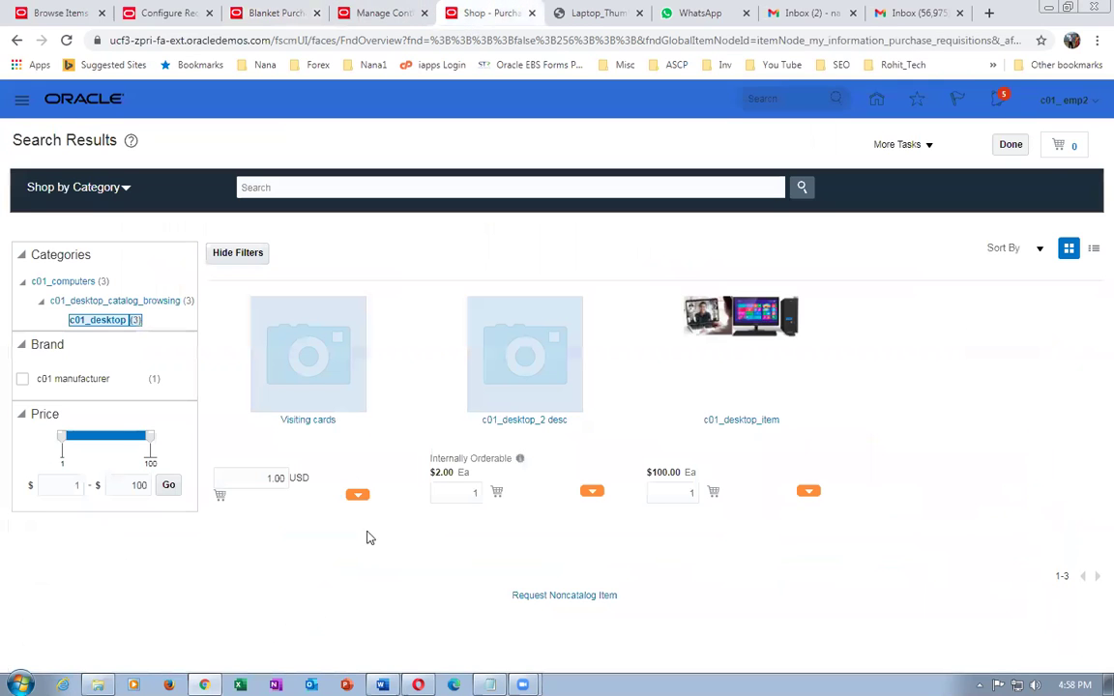
{"action": "left_click", "coordinate": [315, 420]}
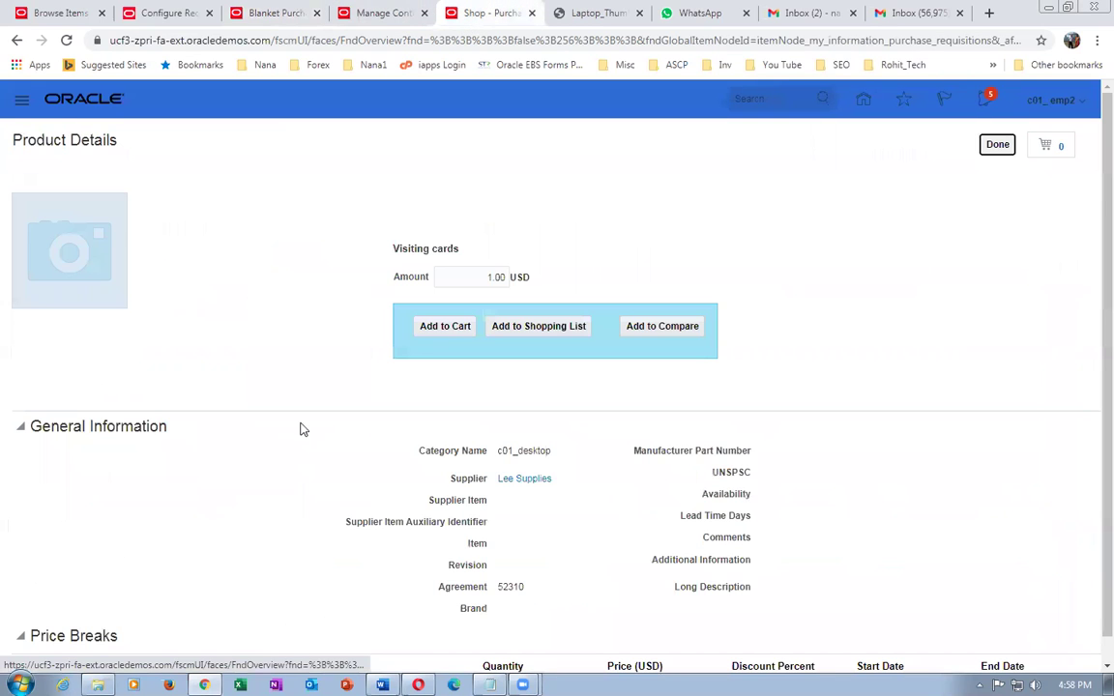
{"action": "left_click", "coordinate": [453, 325]}
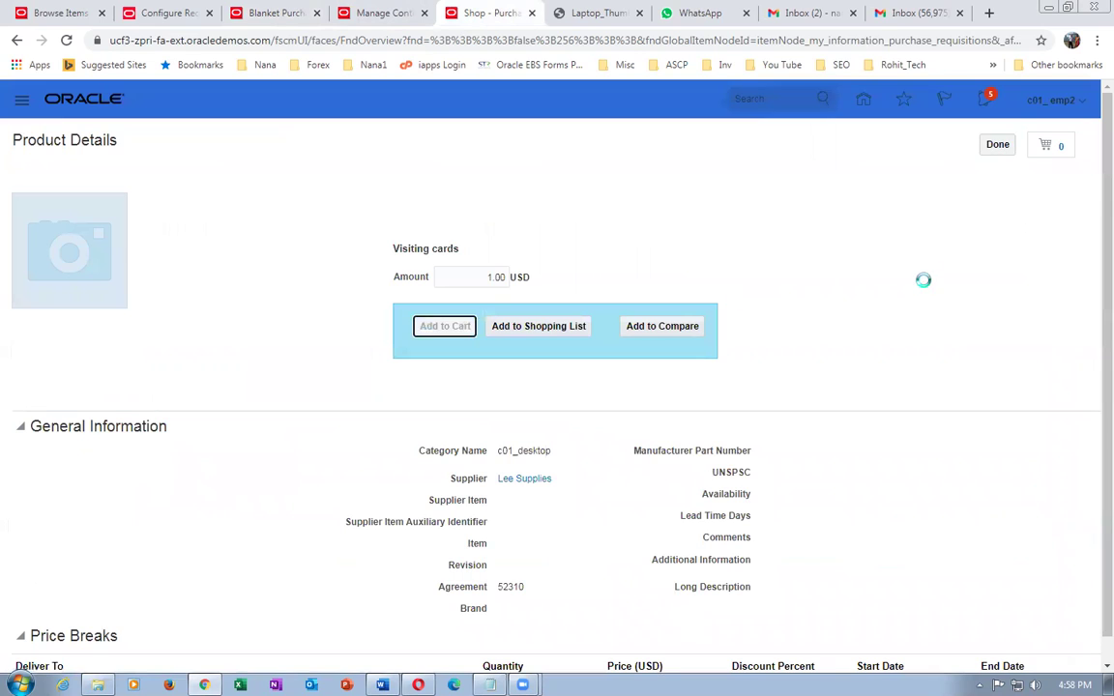
{"action": "left_click", "coordinate": [1060, 150]}
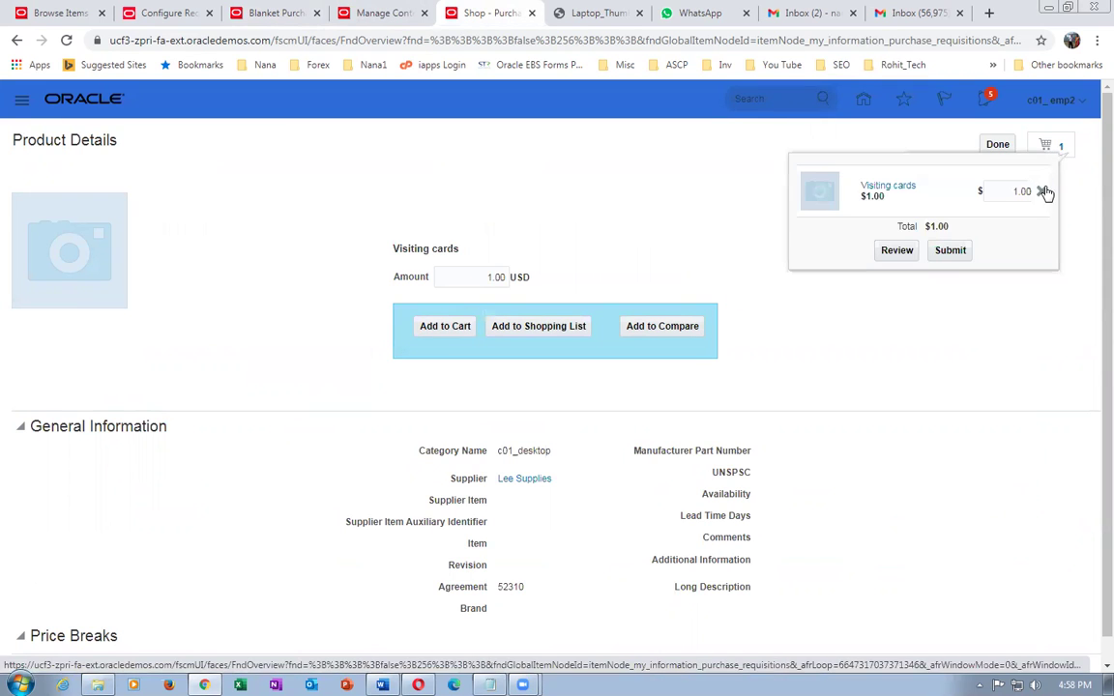
{"action": "left_click", "coordinate": [1041, 191]}
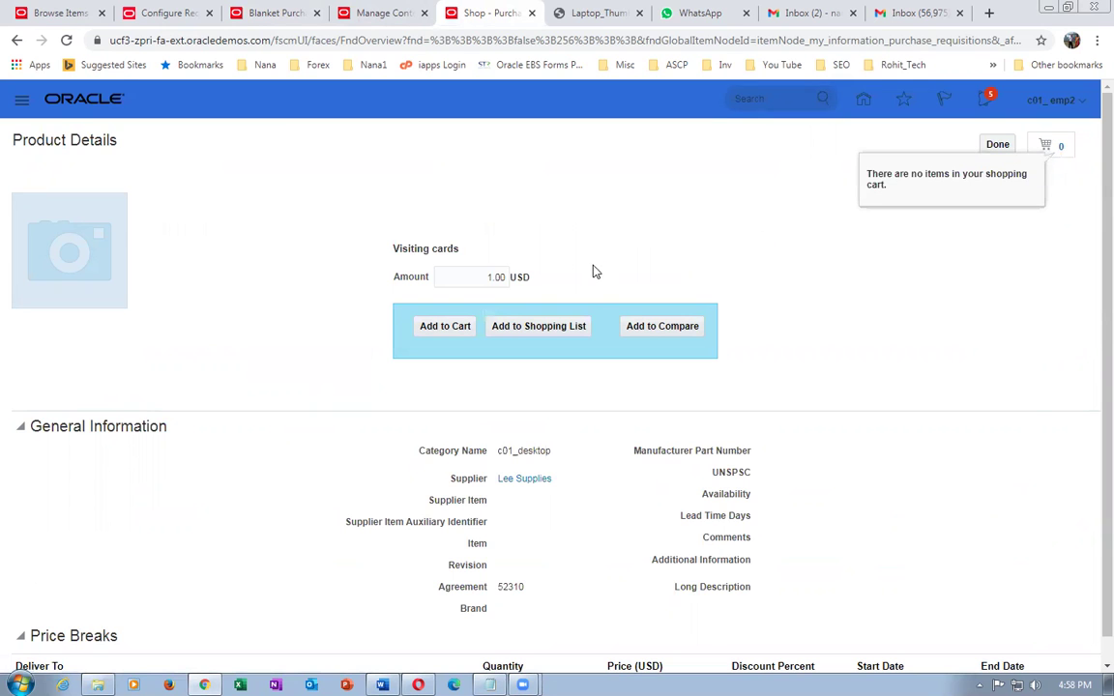
{"action": "left_click", "coordinate": [160, 13]}
- Change the default deliver-to organization to Seattle, save, and return to the c01_desktop search results
{"action": "type", "text": "S"}
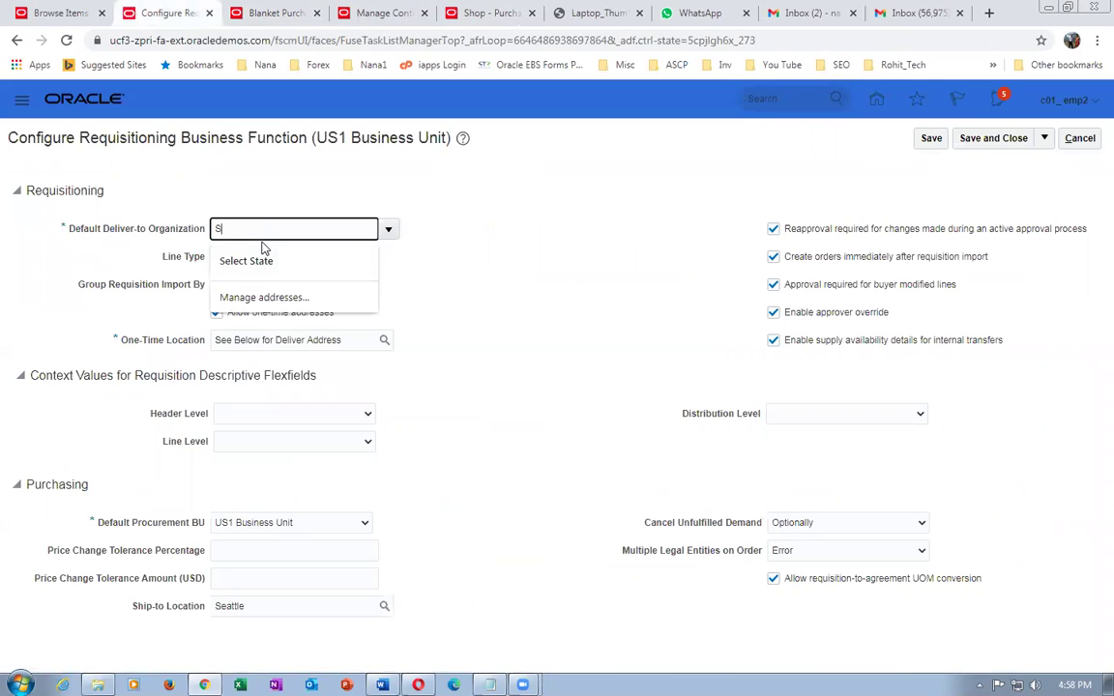
{"action": "type", "text": "eattle"}
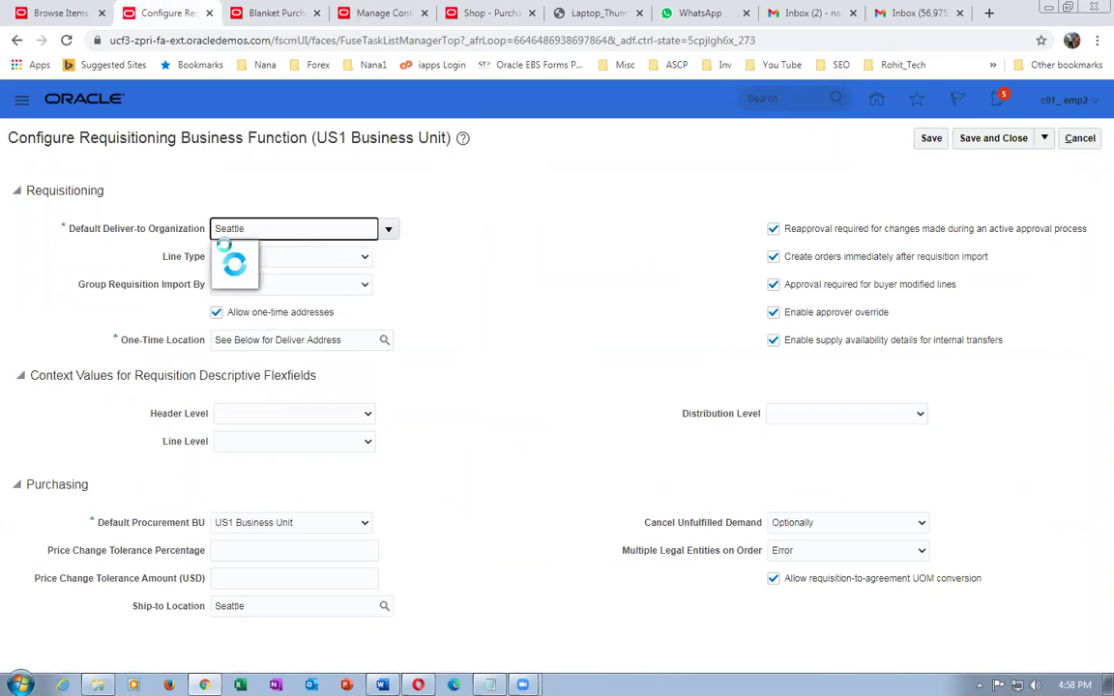
{"action": "left_click", "coordinate": [241, 256]}
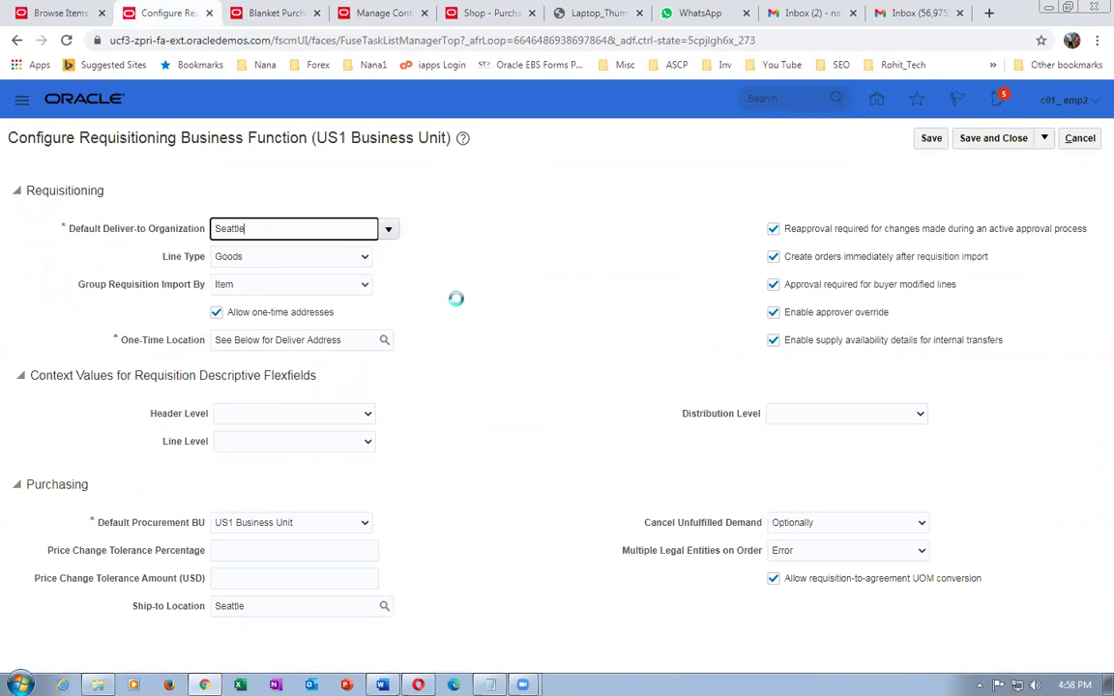
{"action": "left_click", "coordinate": [931, 140]}
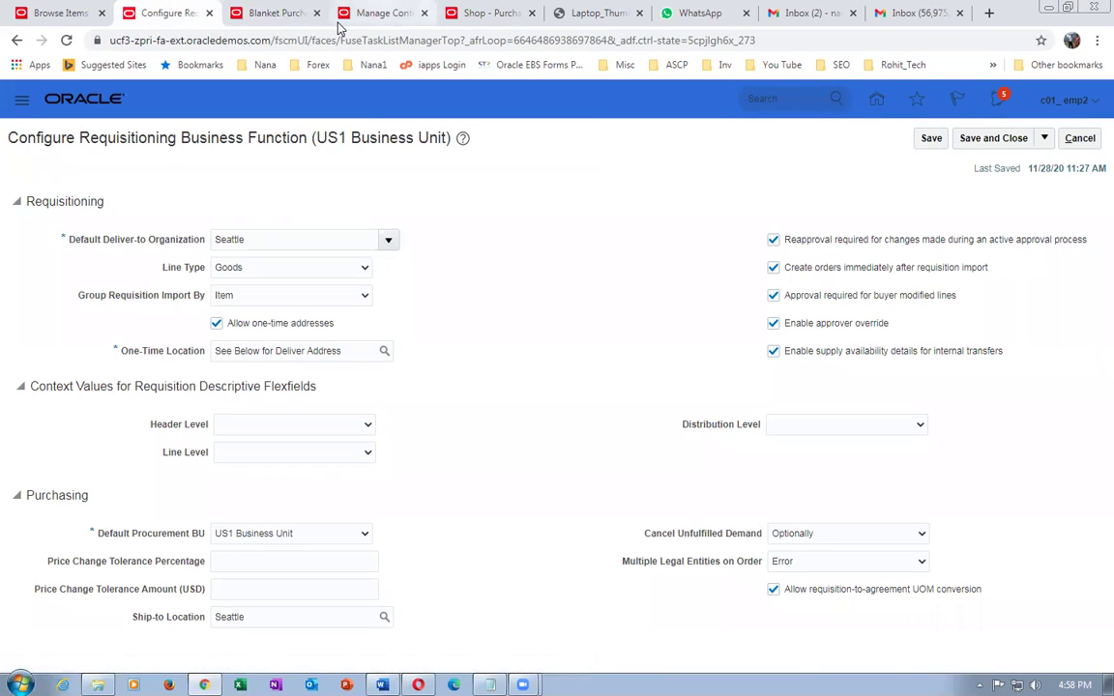
{"action": "left_click", "coordinate": [483, 13]}
{"action": "left_click", "coordinate": [997, 144]}
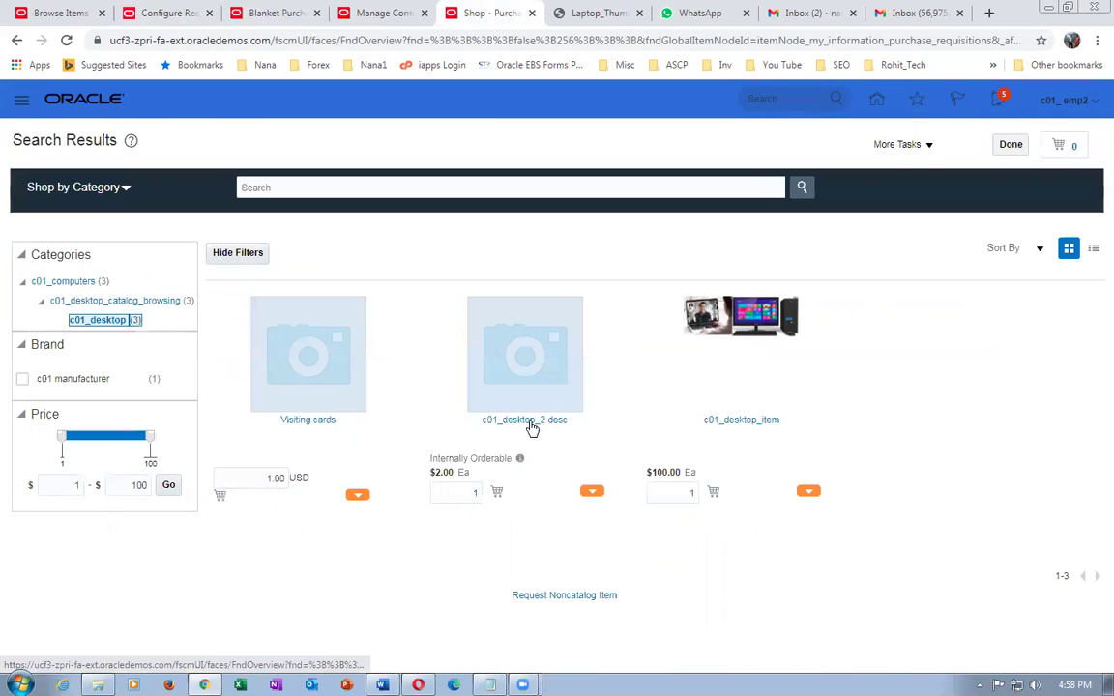
- Add c01_desktop_2 desc to the cart, then remove it from the cart
{"action": "left_click", "coordinate": [528, 423]}
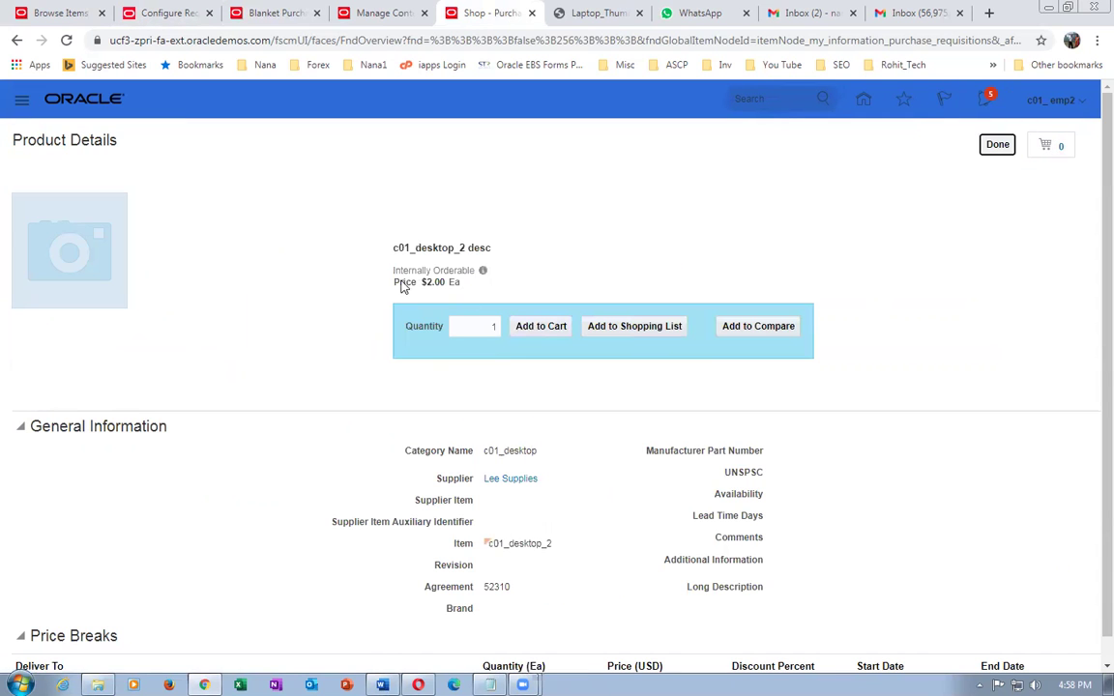
{"action": "left_click", "coordinate": [525, 326]}
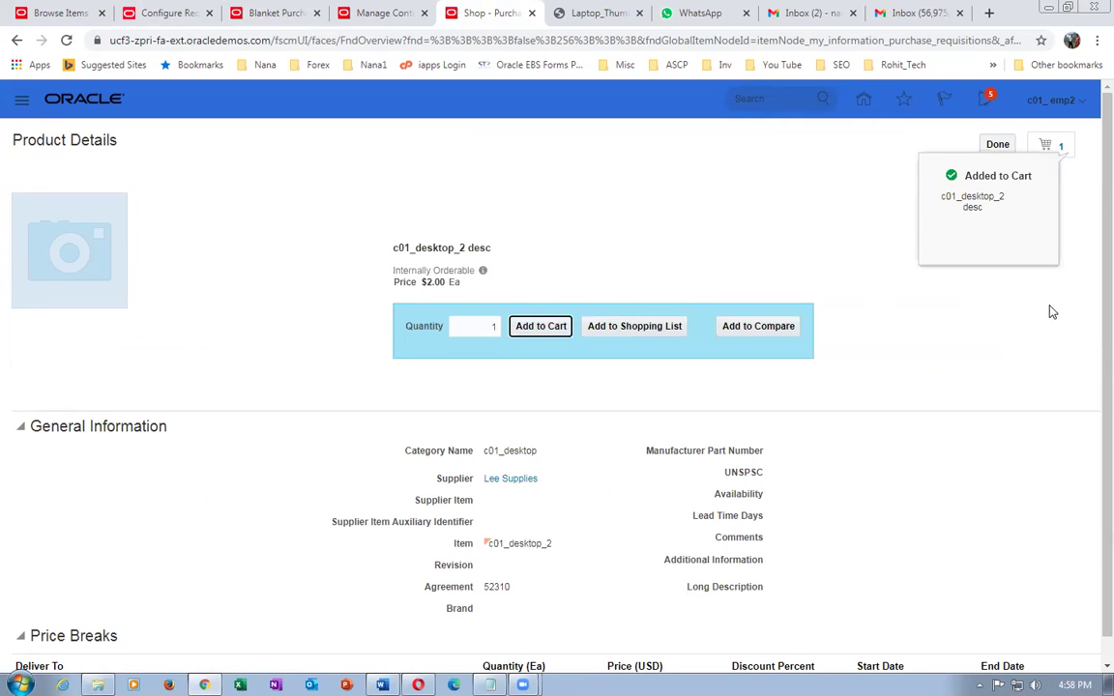
{"action": "left_click", "coordinate": [1061, 150]}
{"action": "left_click", "coordinate": [1040, 191]}
- Reopen c01_desktop_2 desc through Shop by Category > c01_desktop, add it, and remove it again
{"action": "left_click", "coordinate": [997, 144]}
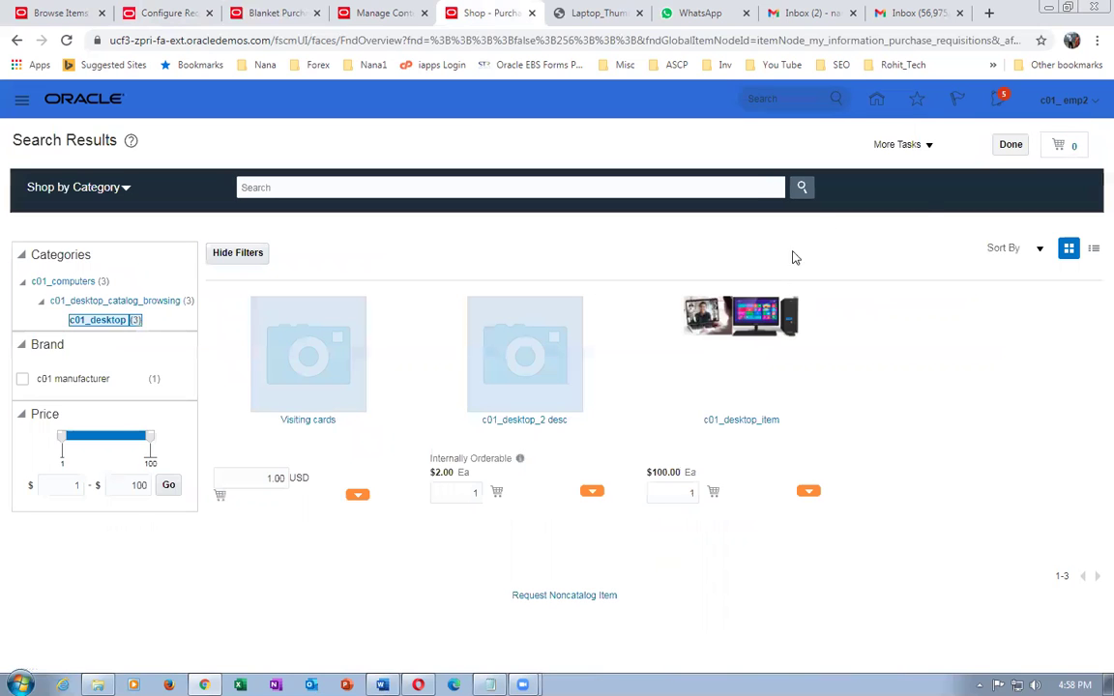
{"action": "left_click", "coordinate": [1010, 144]}
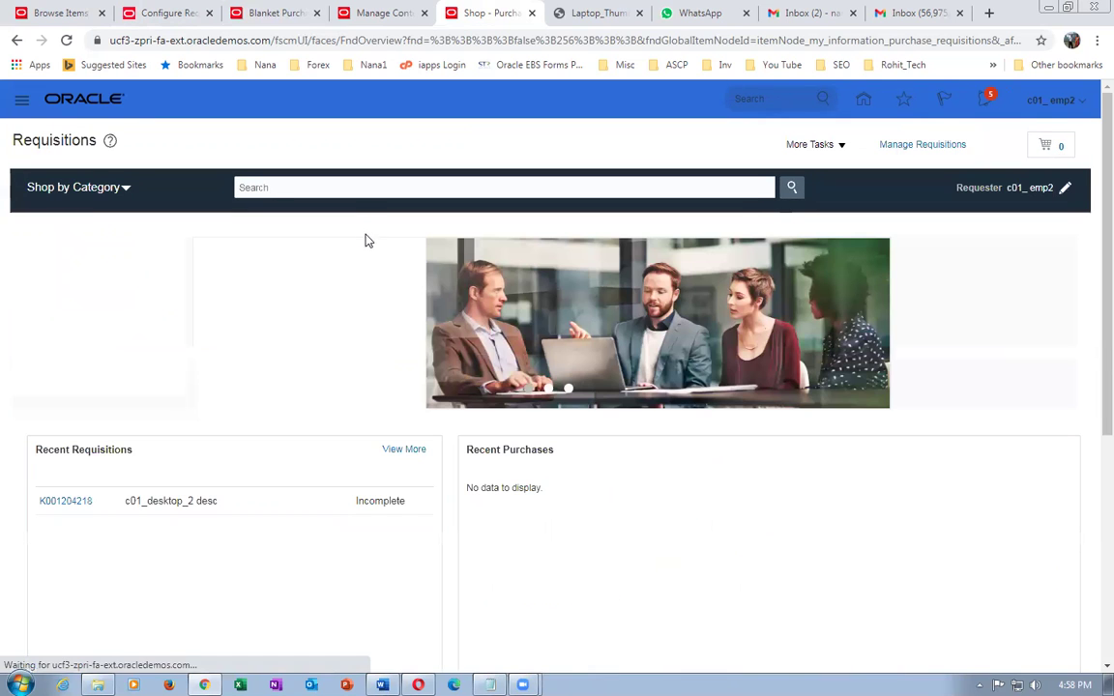
{"action": "left_click", "coordinate": [82, 187]}
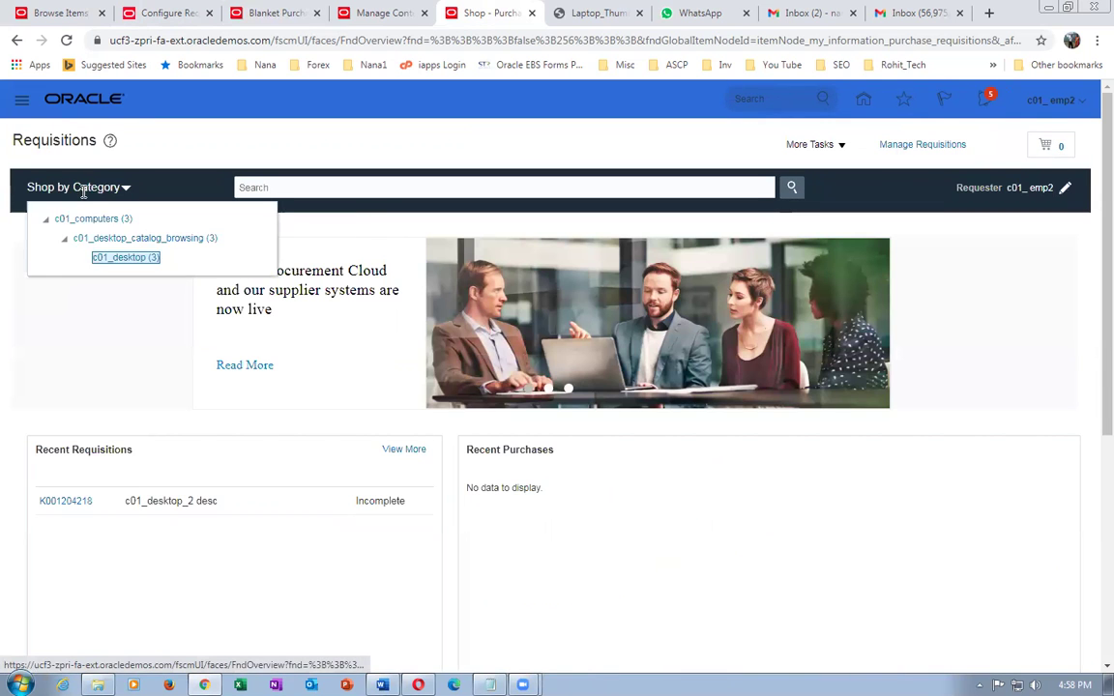
{"action": "left_click", "coordinate": [123, 258]}
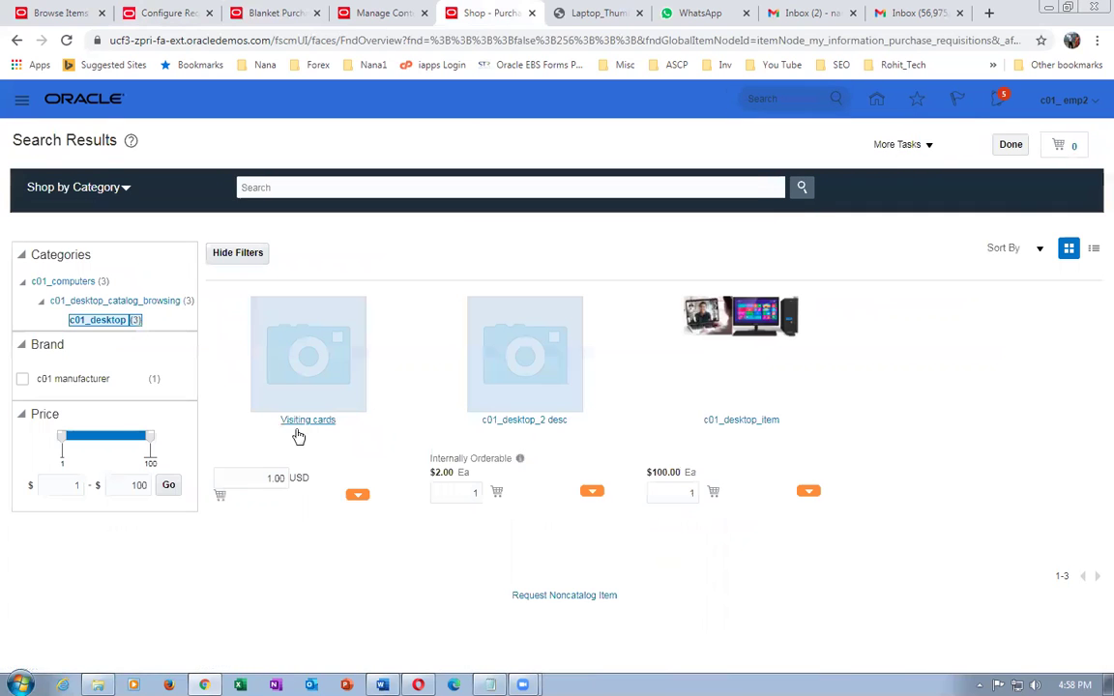
{"action": "left_click", "coordinate": [532, 422]}
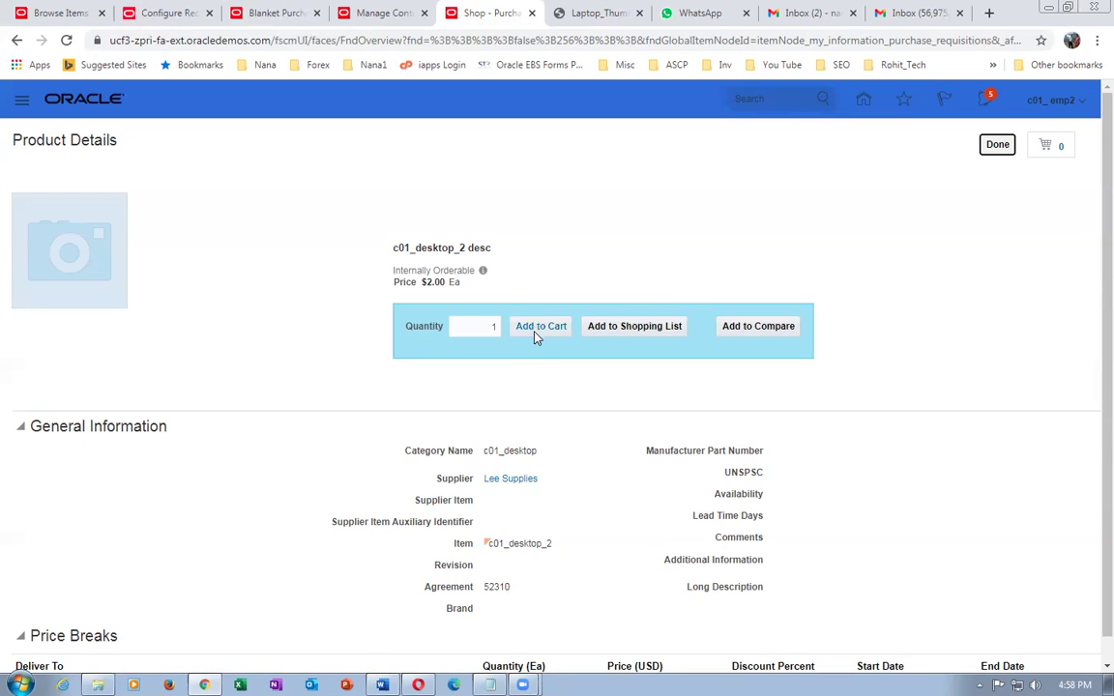
{"action": "left_click", "coordinate": [535, 331]}
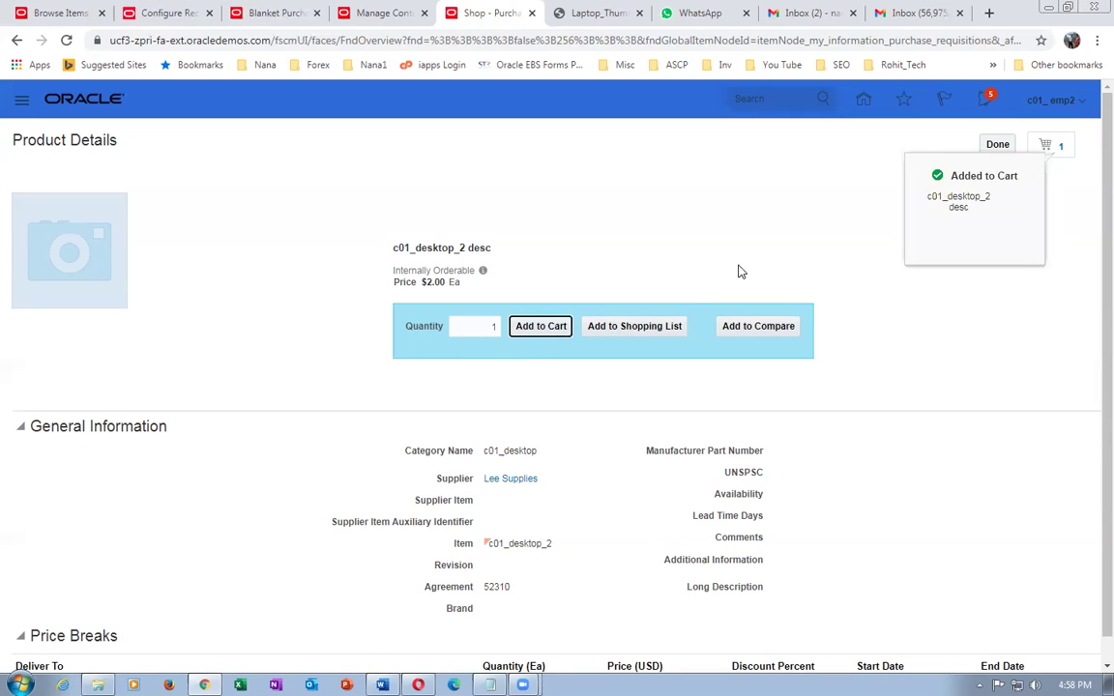
{"action": "left_click", "coordinate": [1061, 148]}
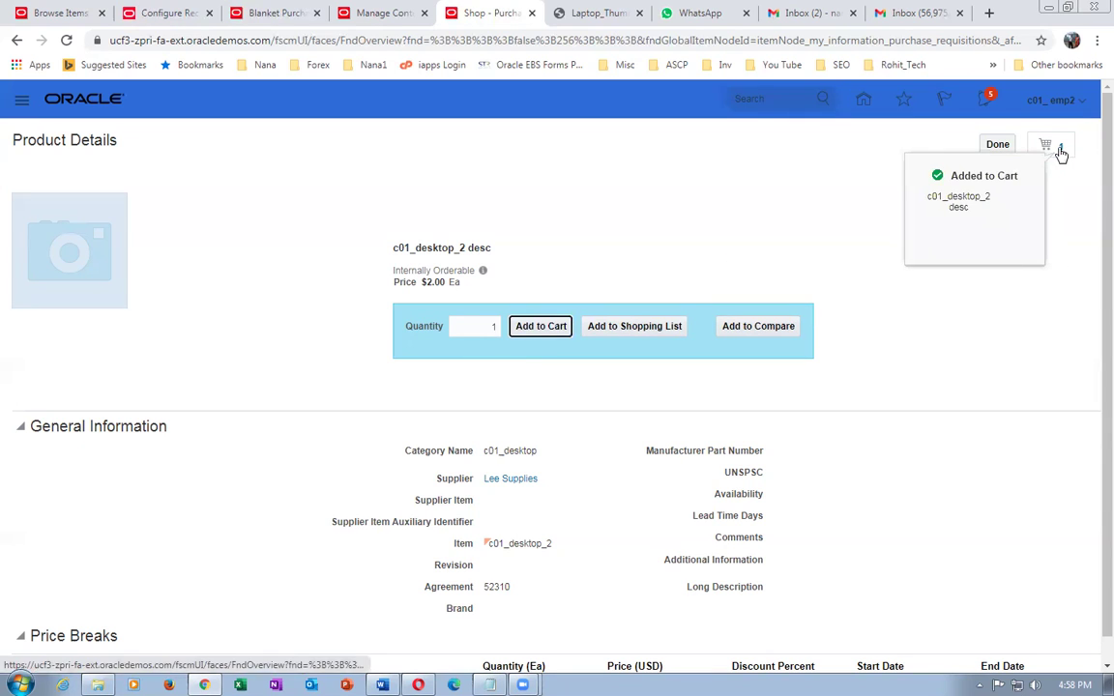
{"action": "left_click", "coordinate": [1045, 192]}
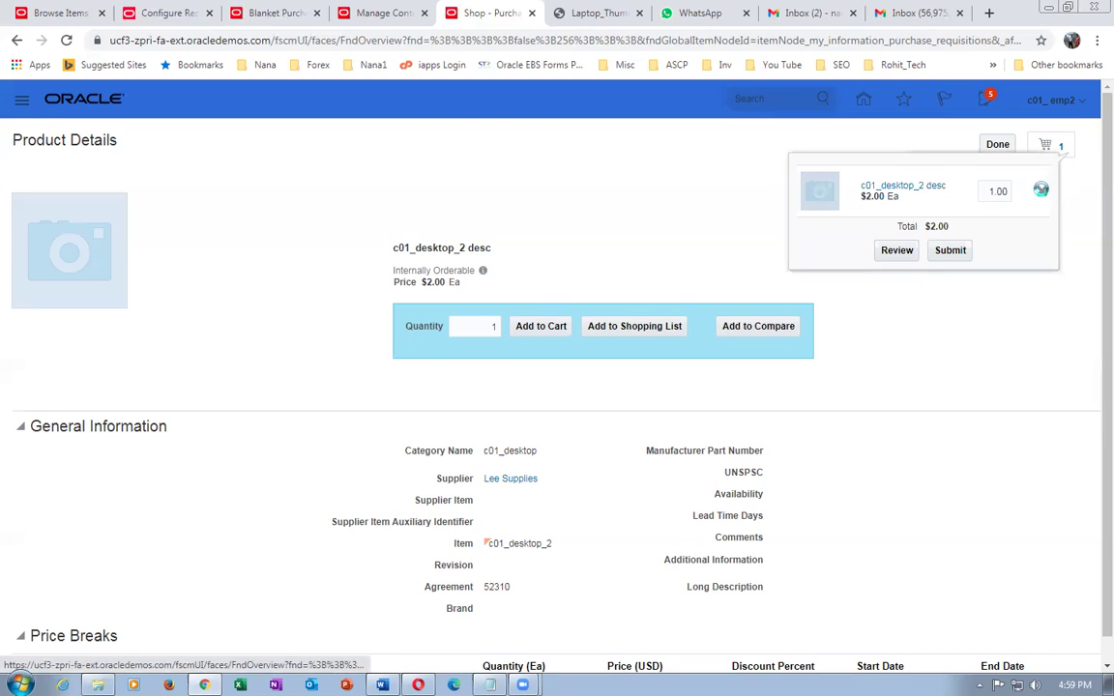
- Try adding c01_desktop_item to the cart and dismiss the invalid item, UOM and purchasing-category errors
{"action": "left_click", "coordinate": [1056, 103]}
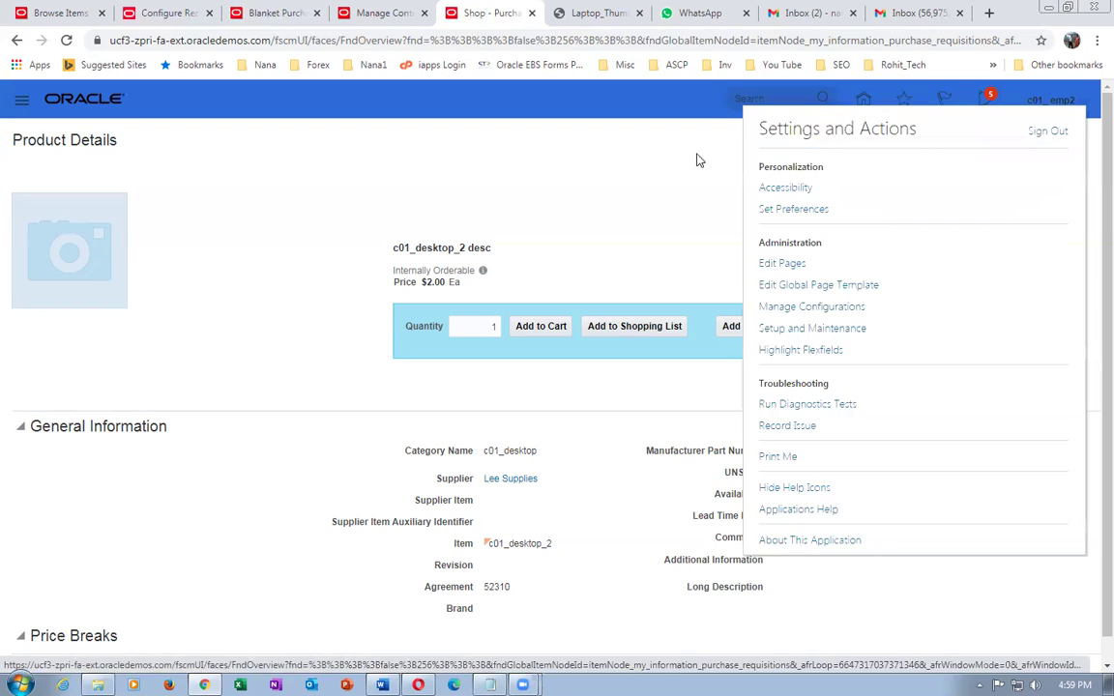
{"action": "left_click", "coordinate": [541, 250]}
{"action": "left_click", "coordinate": [996, 143]}
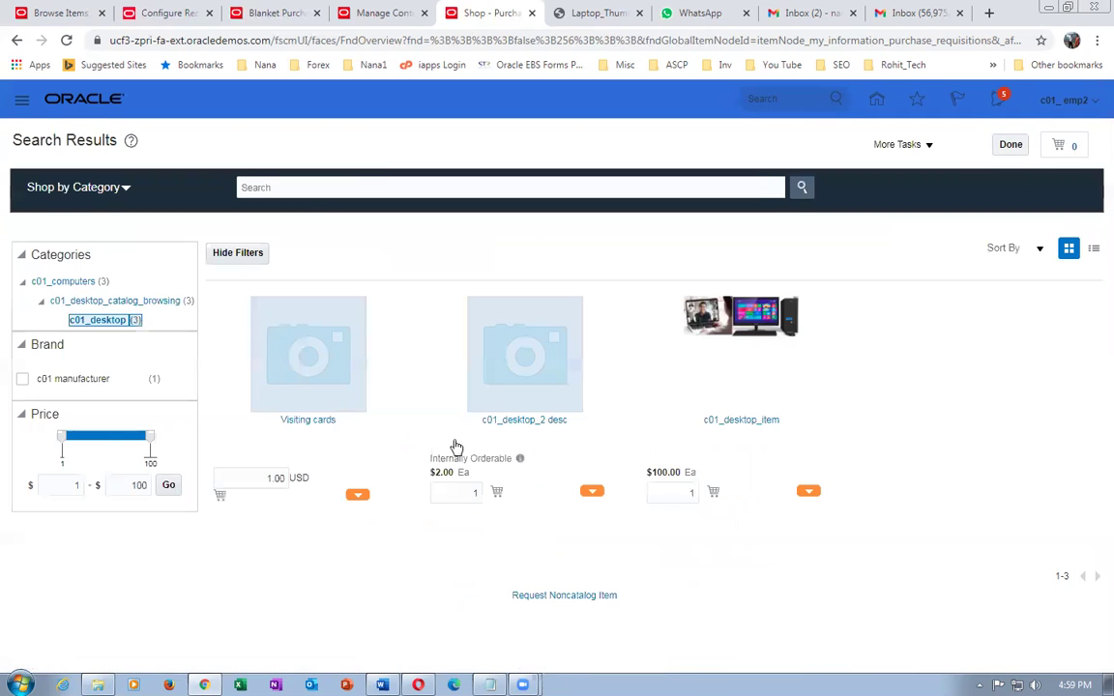
{"action": "left_click", "coordinate": [753, 423]}
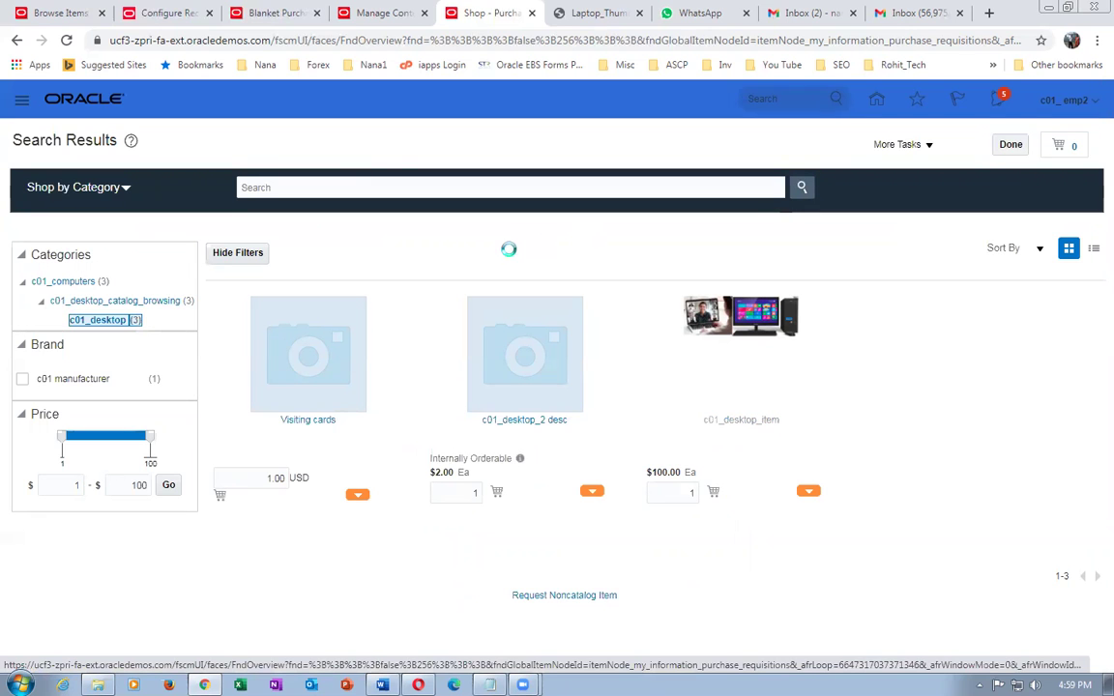
{"action": "left_click", "coordinate": [536, 329]}
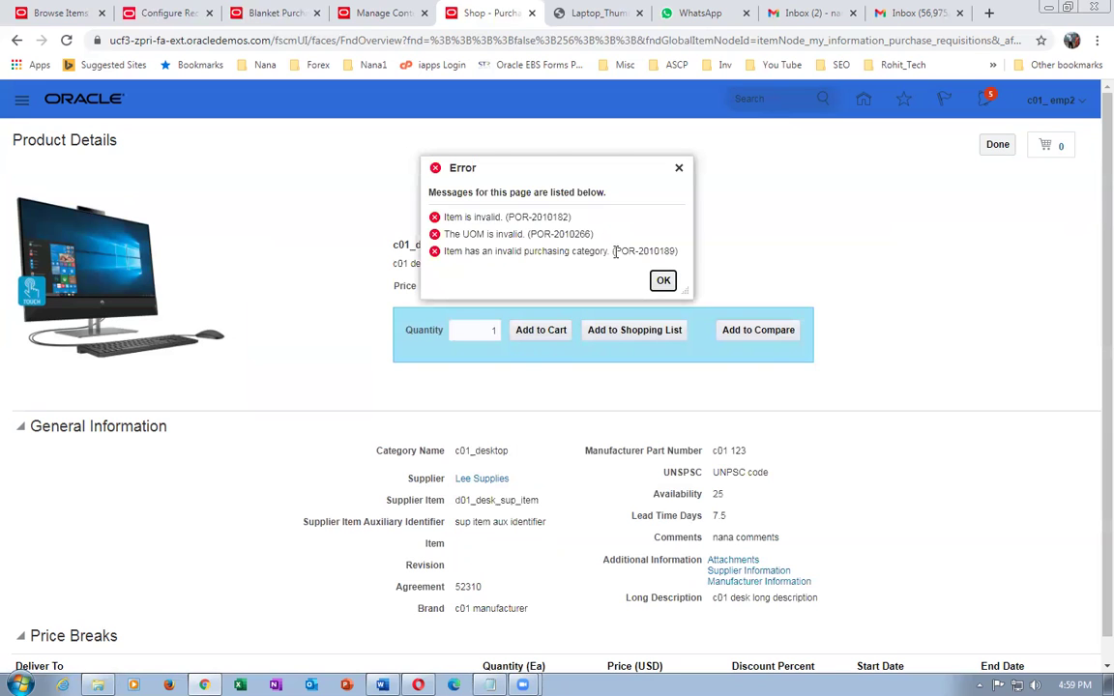
{"action": "left_click", "coordinate": [663, 281]}
{"action": "left_click", "coordinate": [995, 144]}
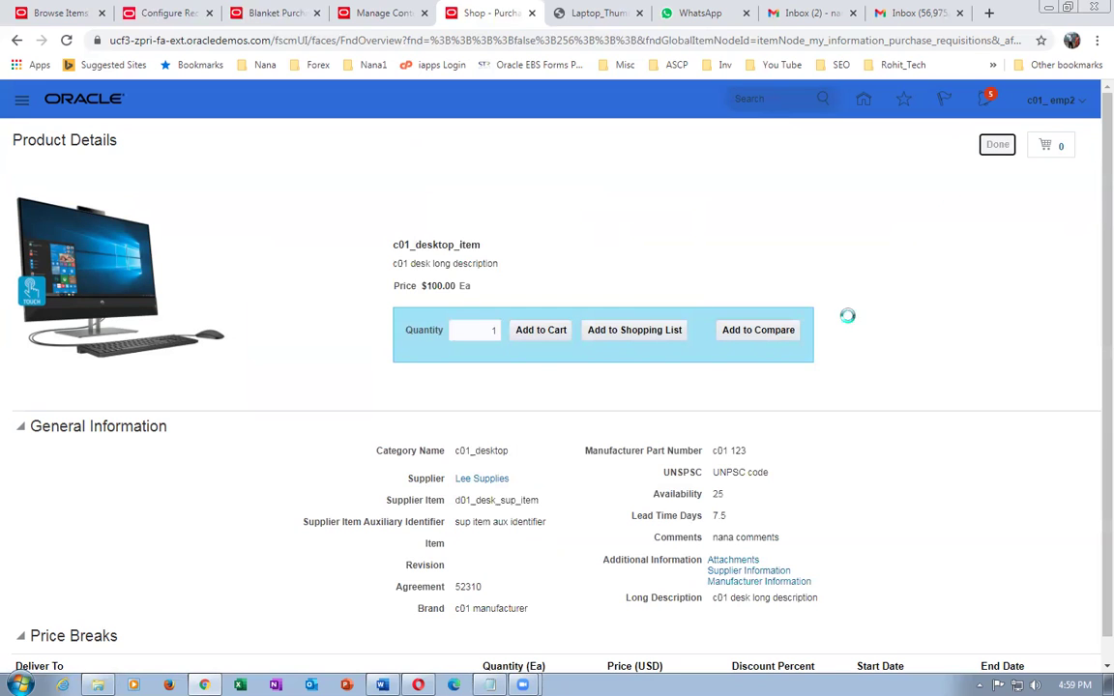
{"action": "left_click", "coordinate": [1079, 105]}
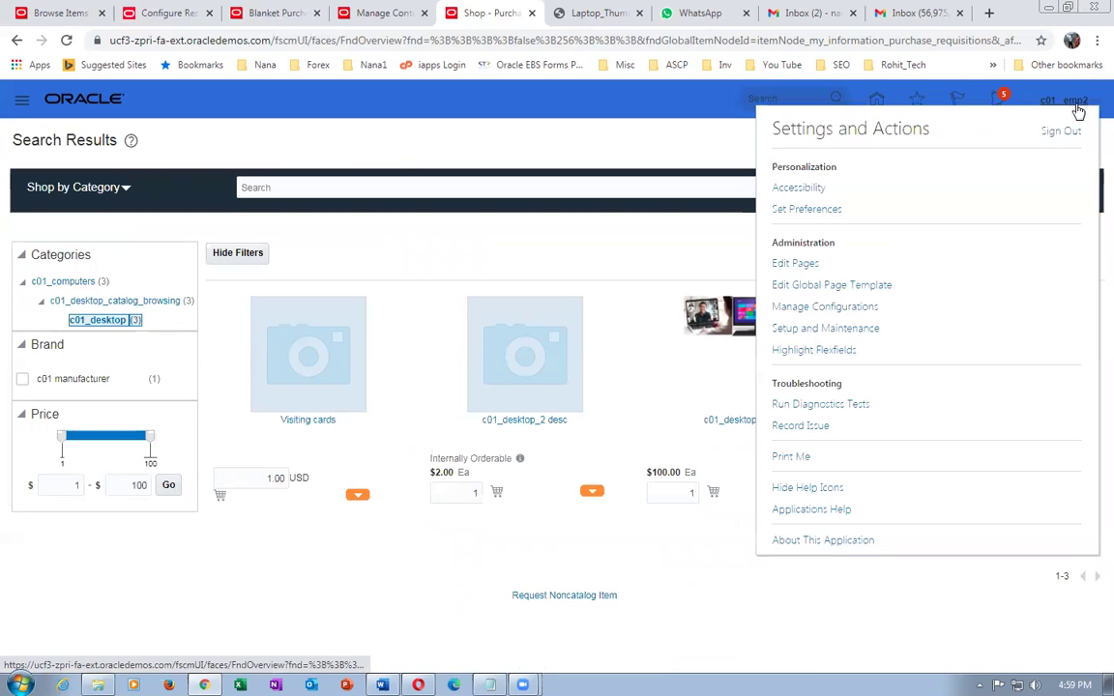
- Save and close the requisitioning business function settings, acknowledging the confirmation
{"action": "left_click", "coordinate": [160, 13]}
{"action": "left_click", "coordinate": [1017, 143]}
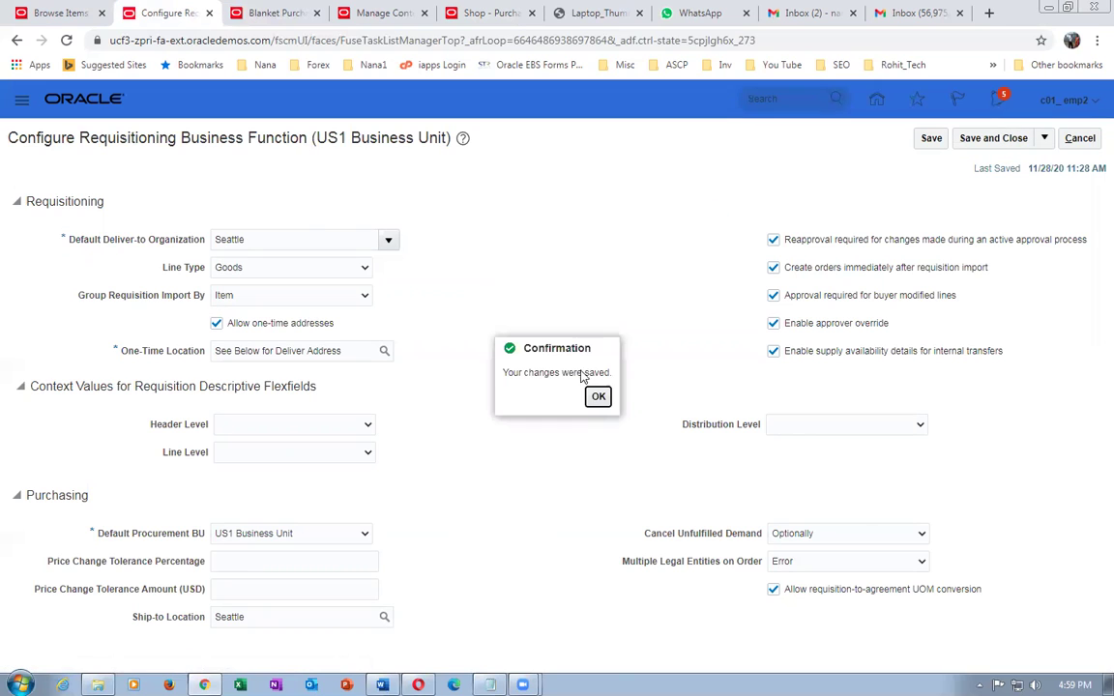
{"action": "left_click", "coordinate": [597, 398]}
- Close the Settings and Actions panel on the shopping page and go to the home page
{"action": "left_click", "coordinate": [464, 14]}
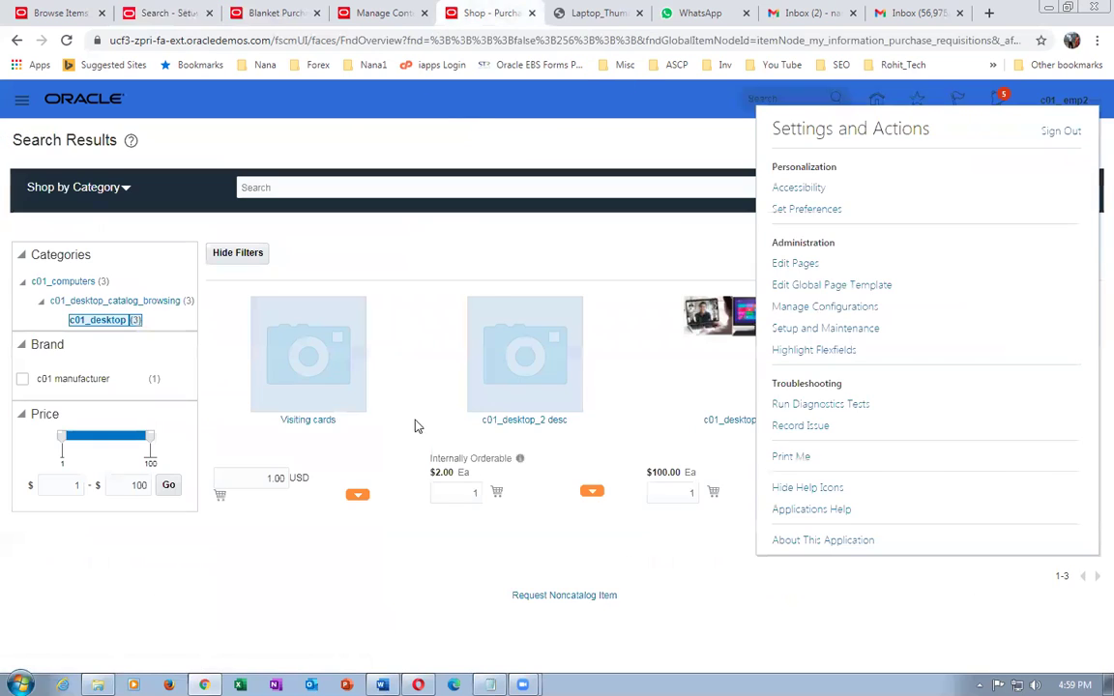
{"action": "left_click", "coordinate": [496, 293]}
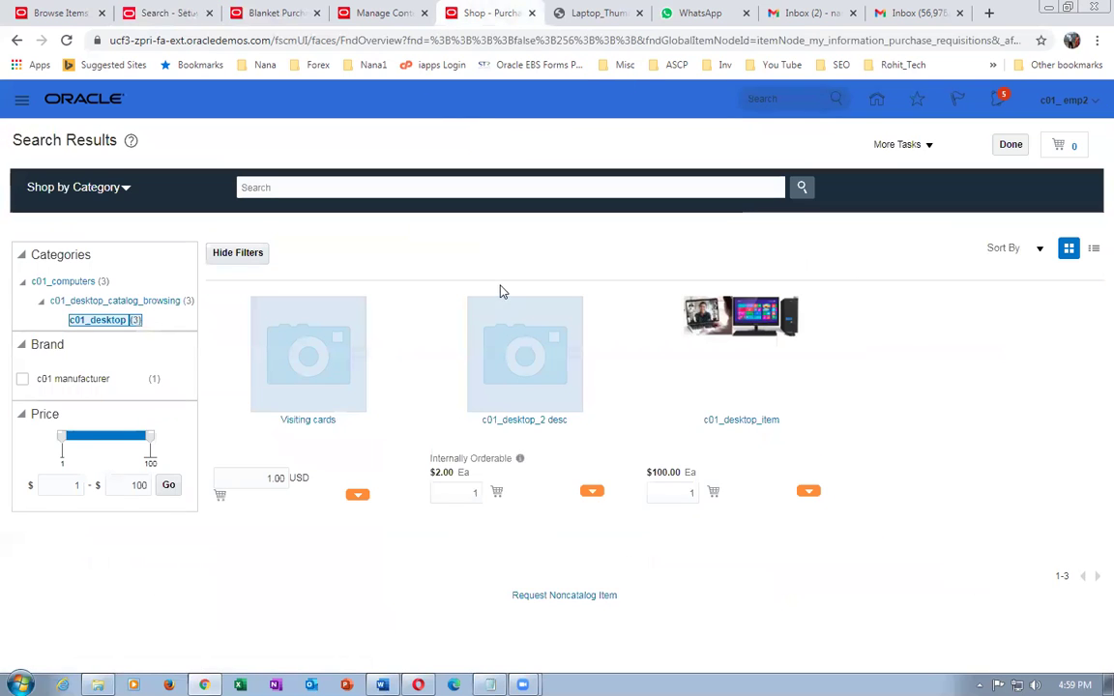
{"action": "left_click", "coordinate": [876, 100]}
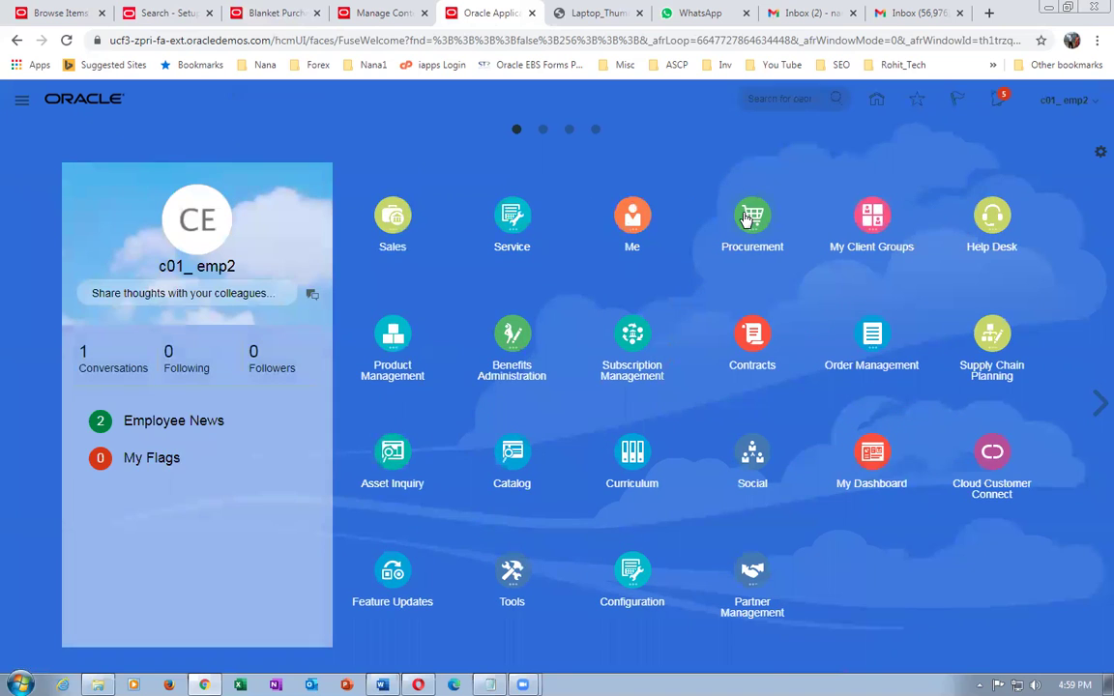
- Browse to the c01_desktop category via Procurement > Purchase Requisitions > Shop by Category
{"action": "left_click", "coordinate": [741, 217]}
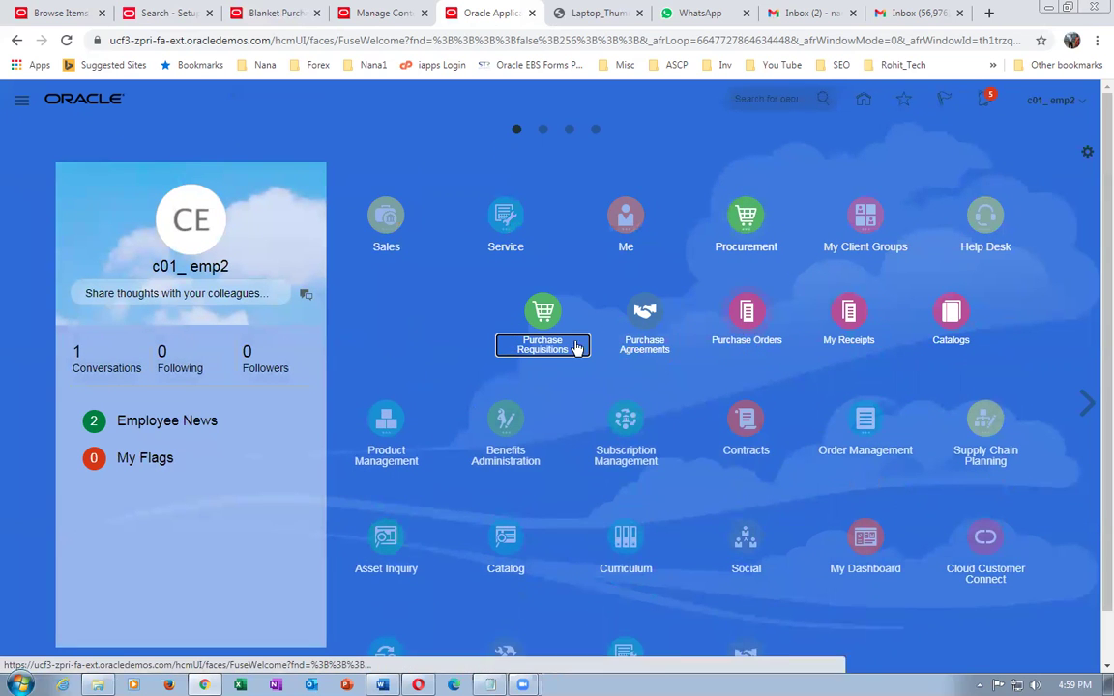
{"action": "left_click", "coordinate": [537, 316]}
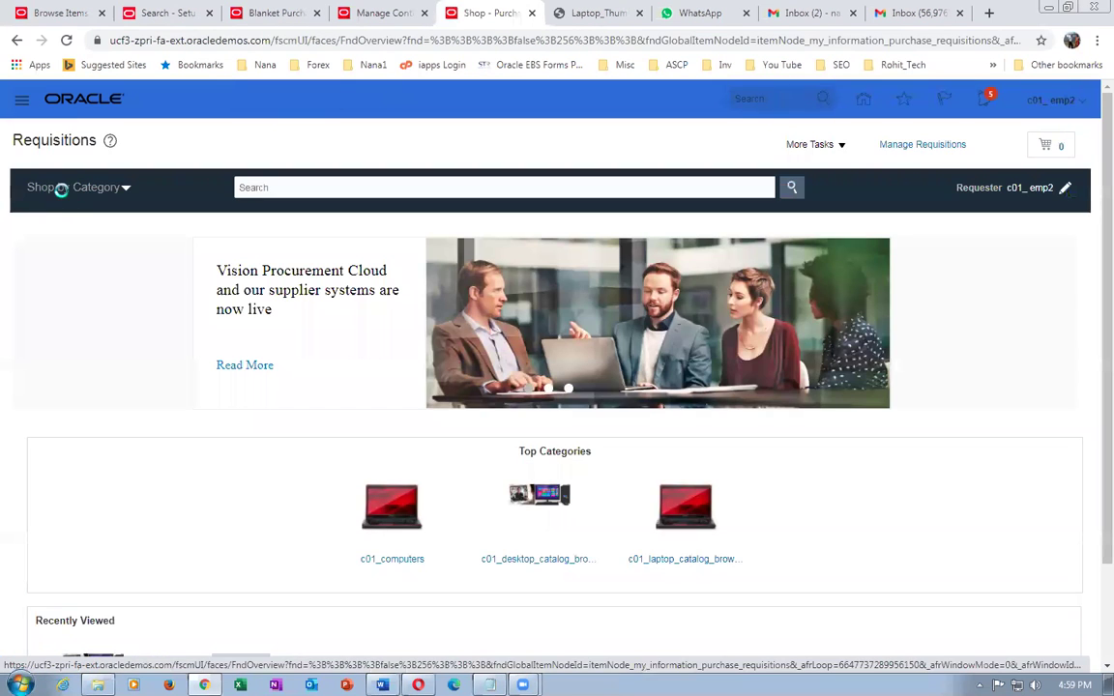
{"action": "left_click", "coordinate": [72, 186]}
{"action": "left_click", "coordinate": [113, 257]}
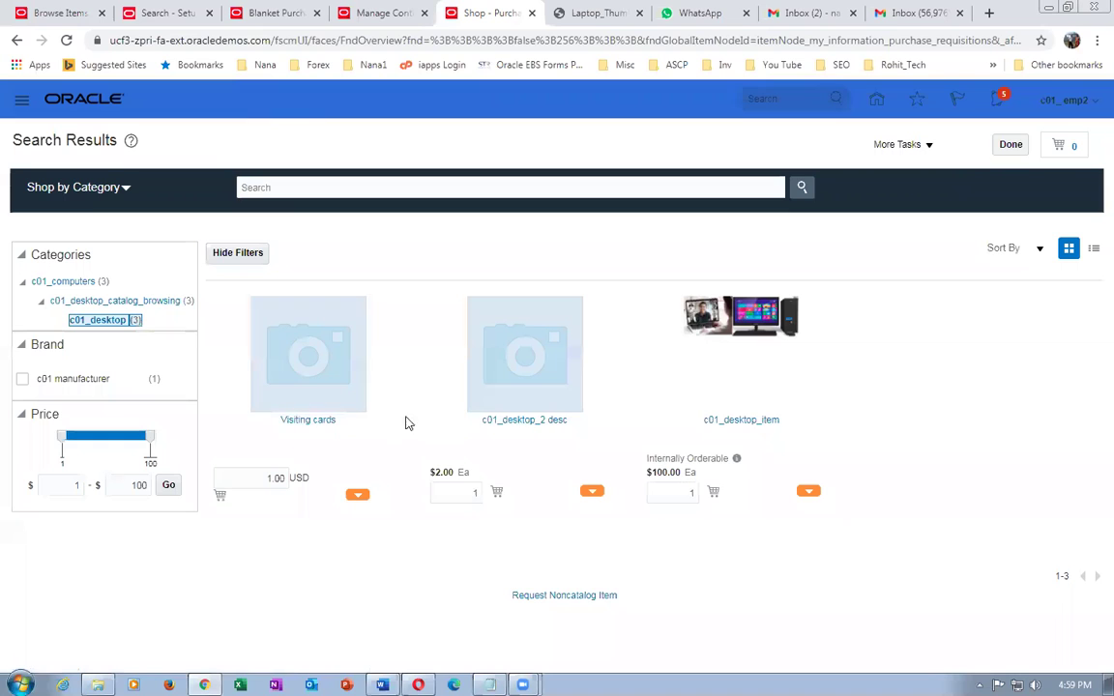
- Add c01_desktop_item ($100.00) to the cart, then remove it and return to the results
{"action": "left_click", "coordinate": [745, 422]}
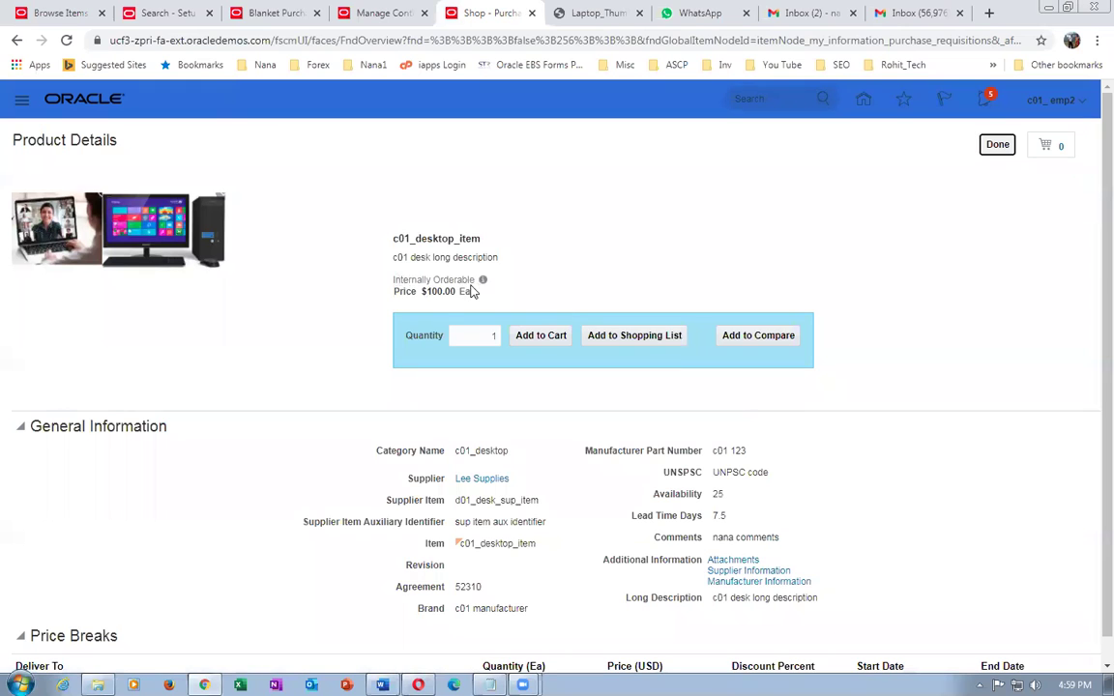
{"action": "left_click", "coordinate": [524, 339]}
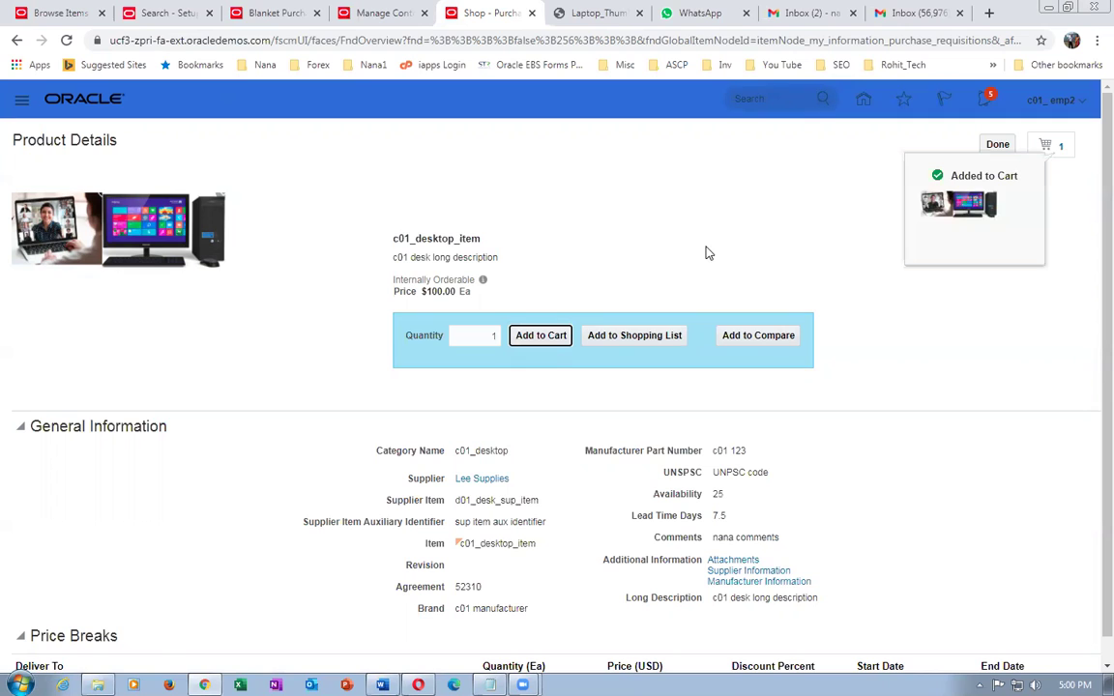
{"action": "left_click", "coordinate": [1061, 154]}
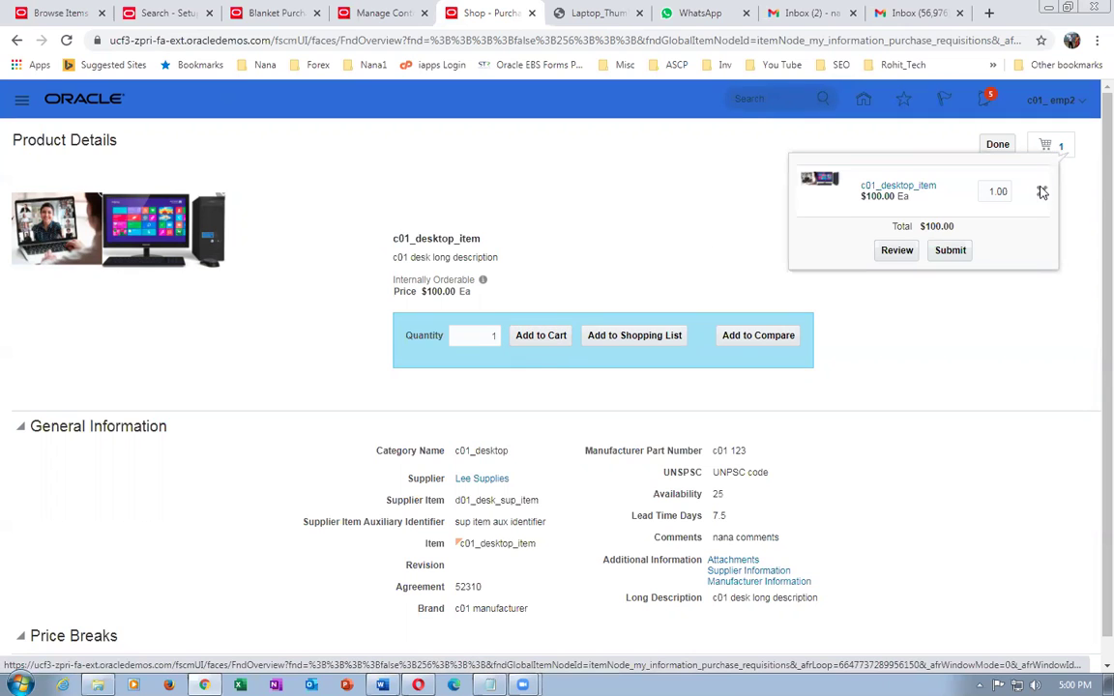
{"action": "left_click", "coordinate": [1043, 191]}
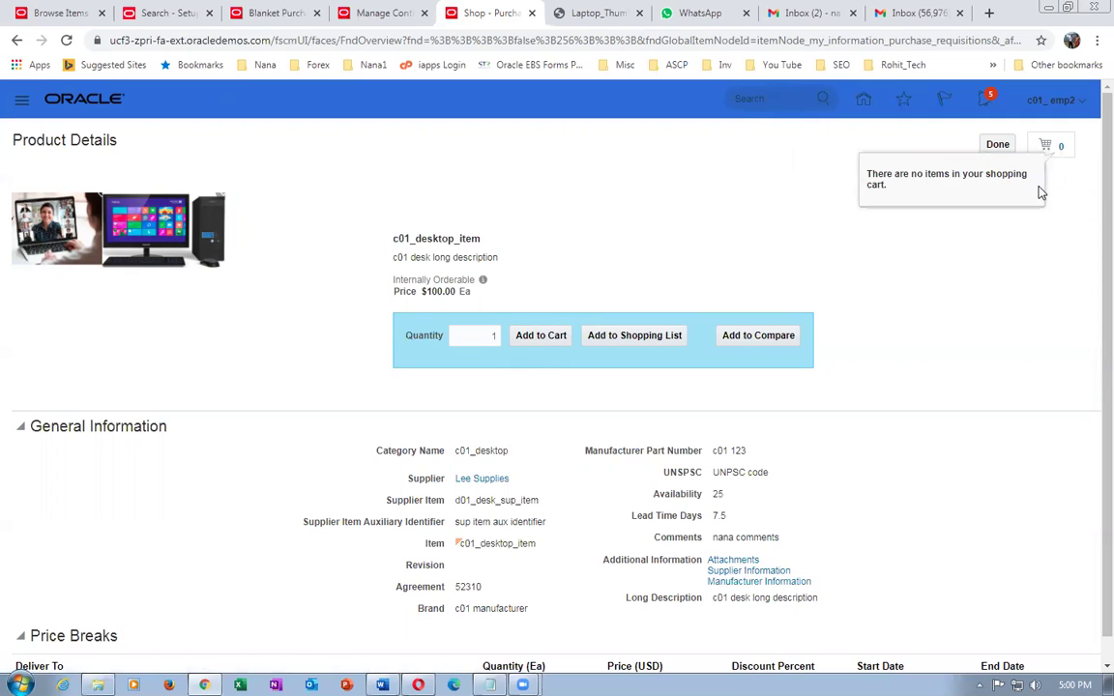
{"action": "left_click", "coordinate": [997, 144]}
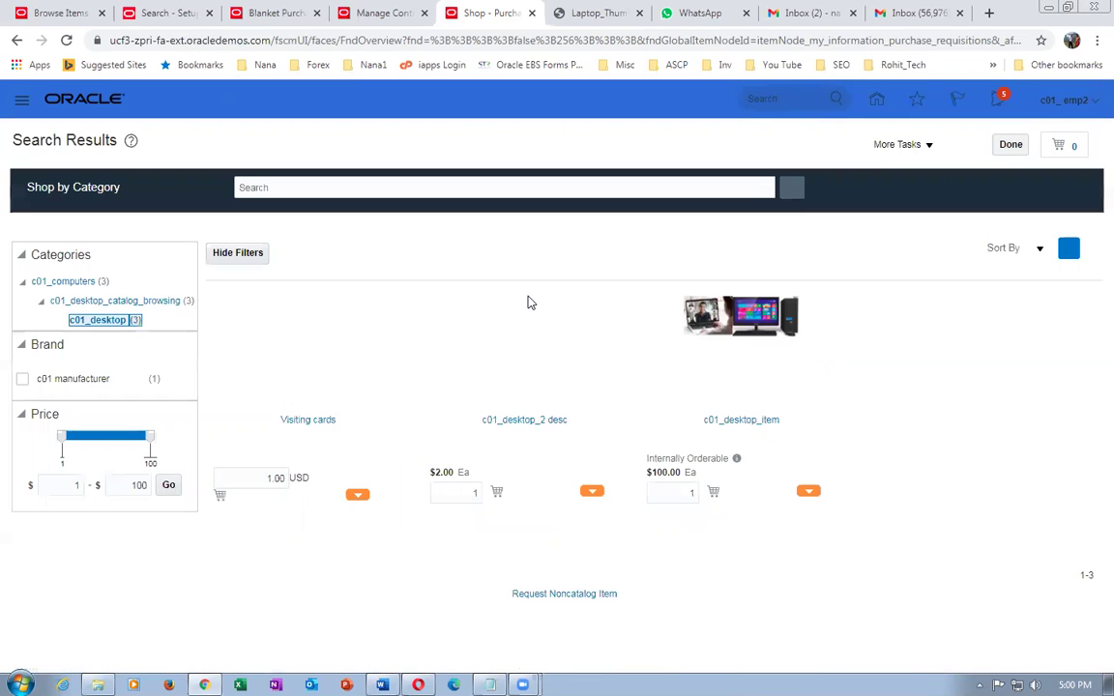
- Try adding c01_desktop_2 desc to the cart and dismiss the invalid item, UOM and category errors
{"action": "left_click", "coordinate": [525, 422]}
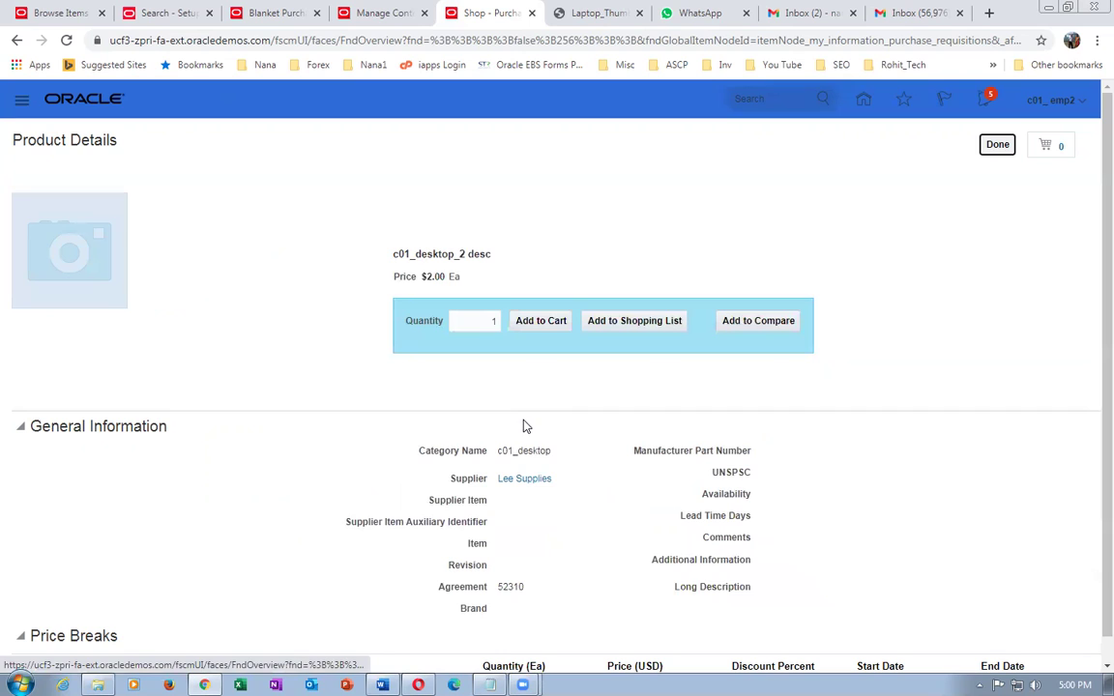
{"action": "left_click", "coordinate": [529, 323]}
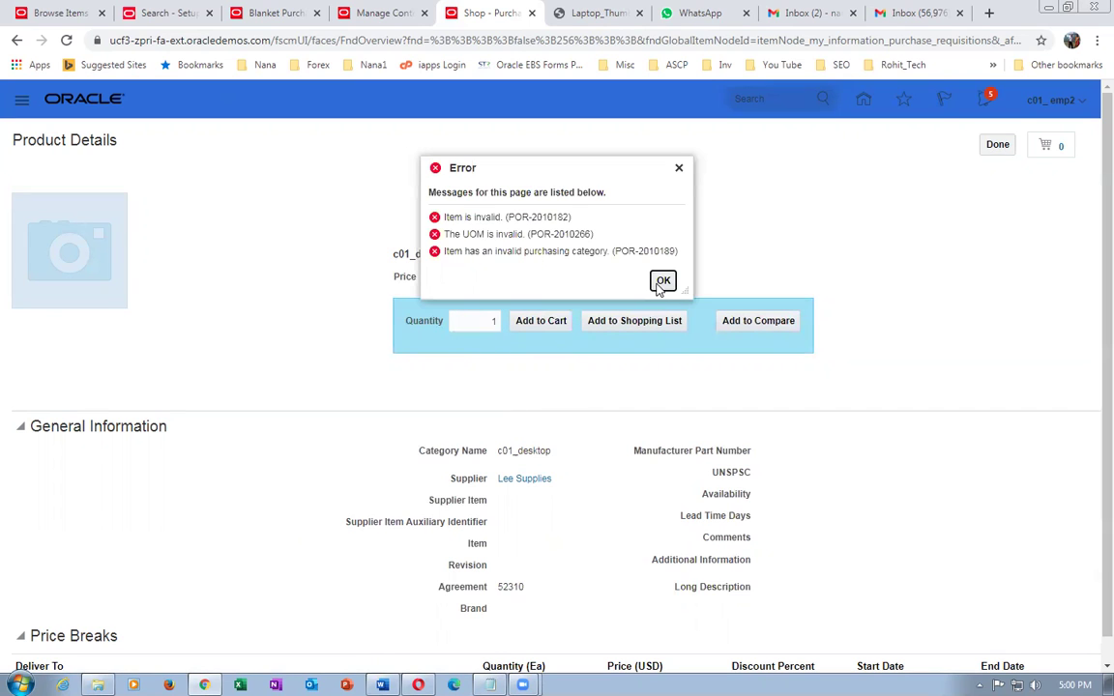
{"action": "left_click", "coordinate": [662, 281]}
- Go to the setup task search and start the Configure Requisitioning Business Function task
{"action": "left_click", "coordinate": [55, 17]}
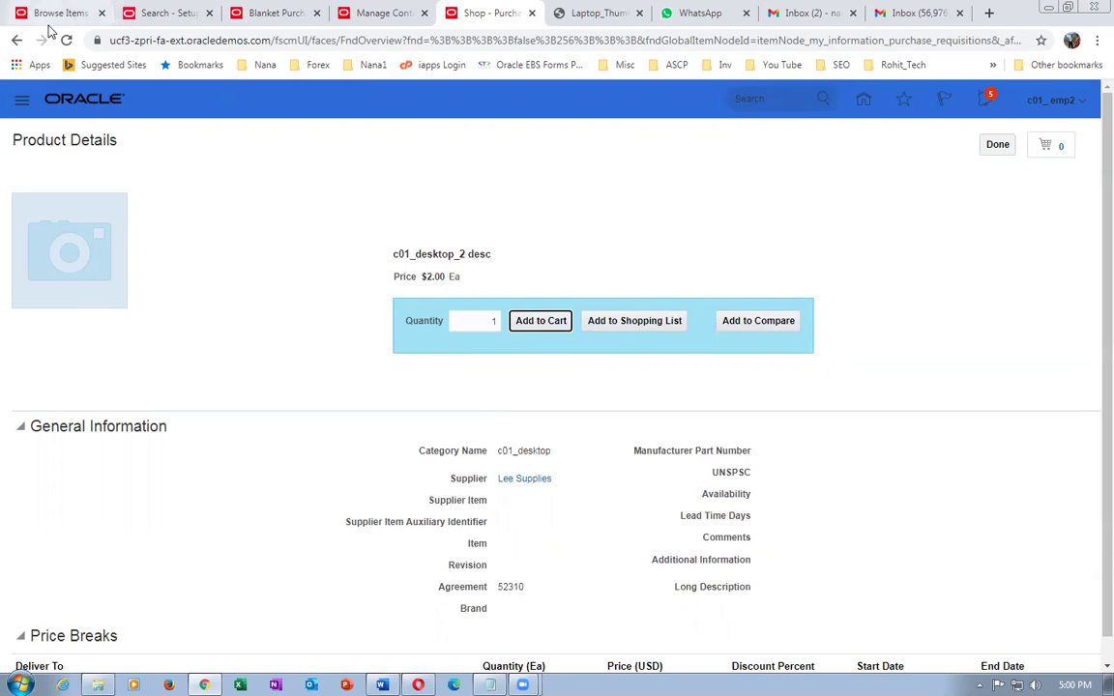
{"action": "left_click", "coordinate": [183, 22]}
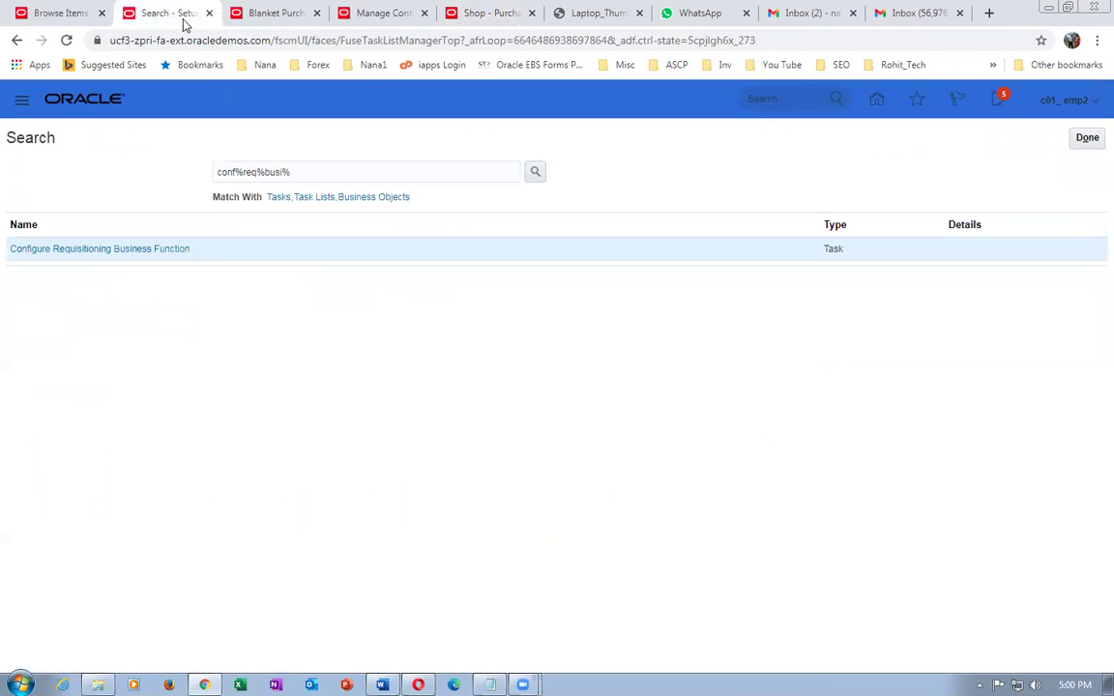
{"action": "left_click", "coordinate": [148, 250]}
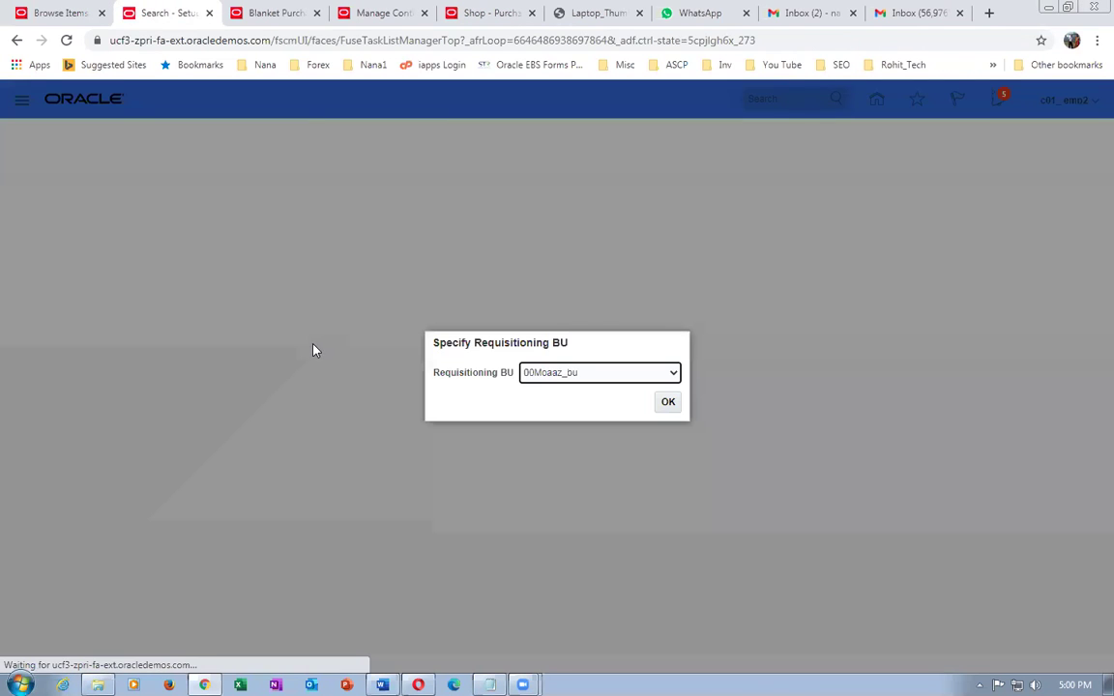
- Choose US1 Business Unit as the requisitioning BU and confirm it
{"action": "left_click", "coordinate": [636, 375]}
{"action": "left_click_drag", "start_coordinate": [694, 421], "coordinate": [700, 619]}
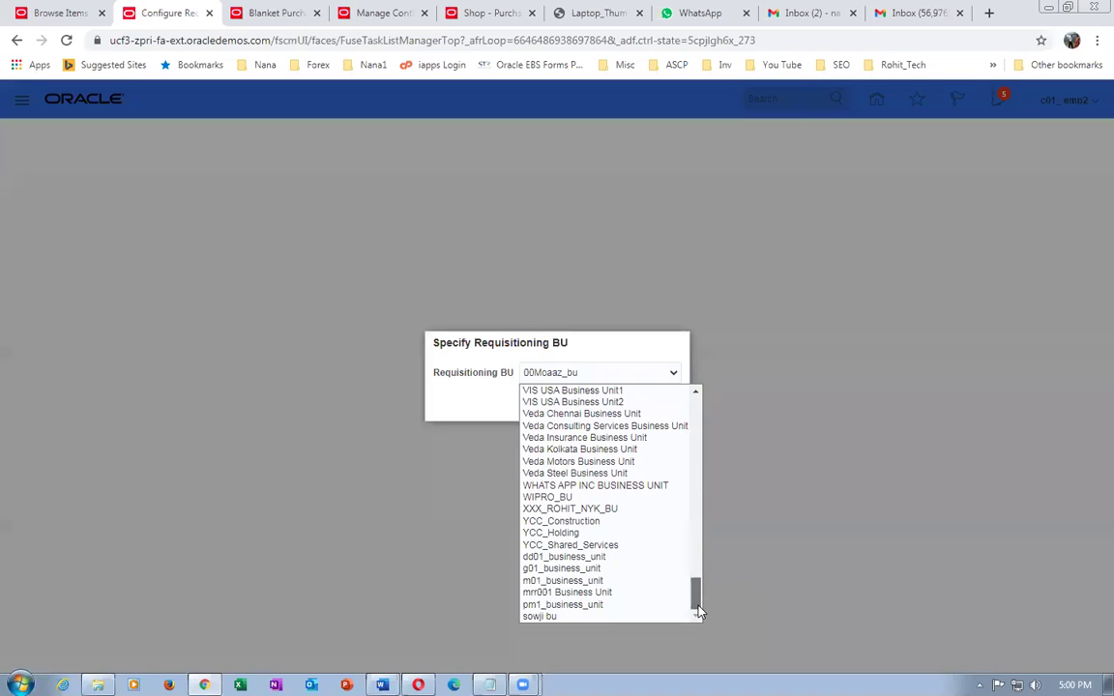
{"action": "left_click_drag", "start_coordinate": [700, 612], "coordinate": [691, 588]}
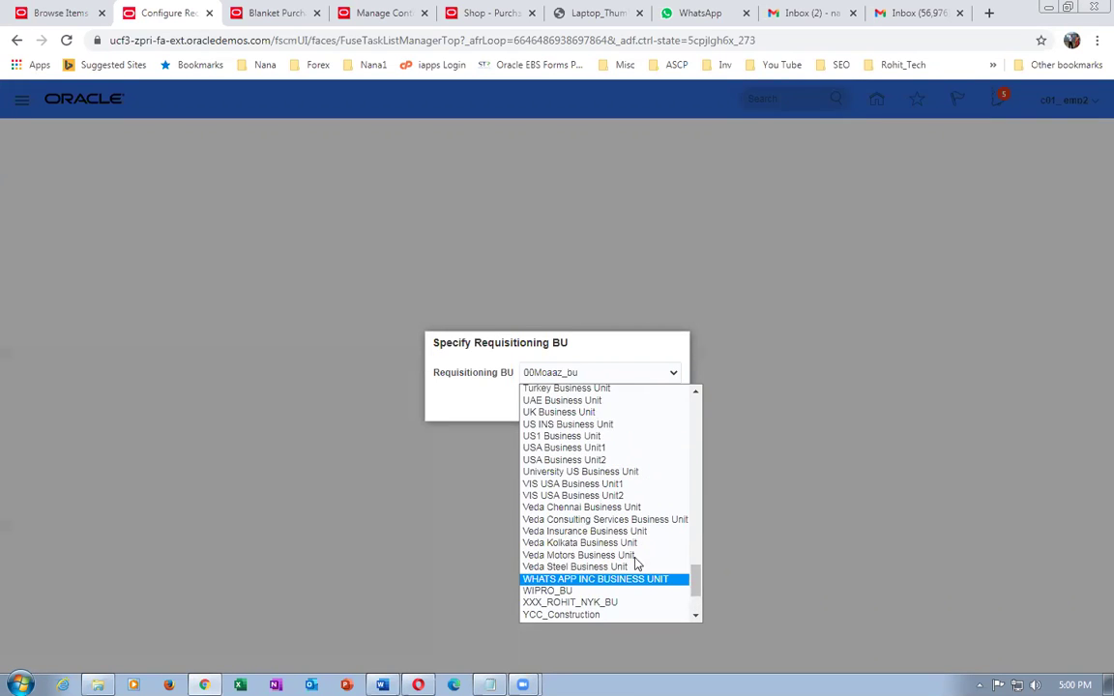
{"action": "left_click", "coordinate": [547, 438]}
{"action": "left_click", "coordinate": [667, 401]}
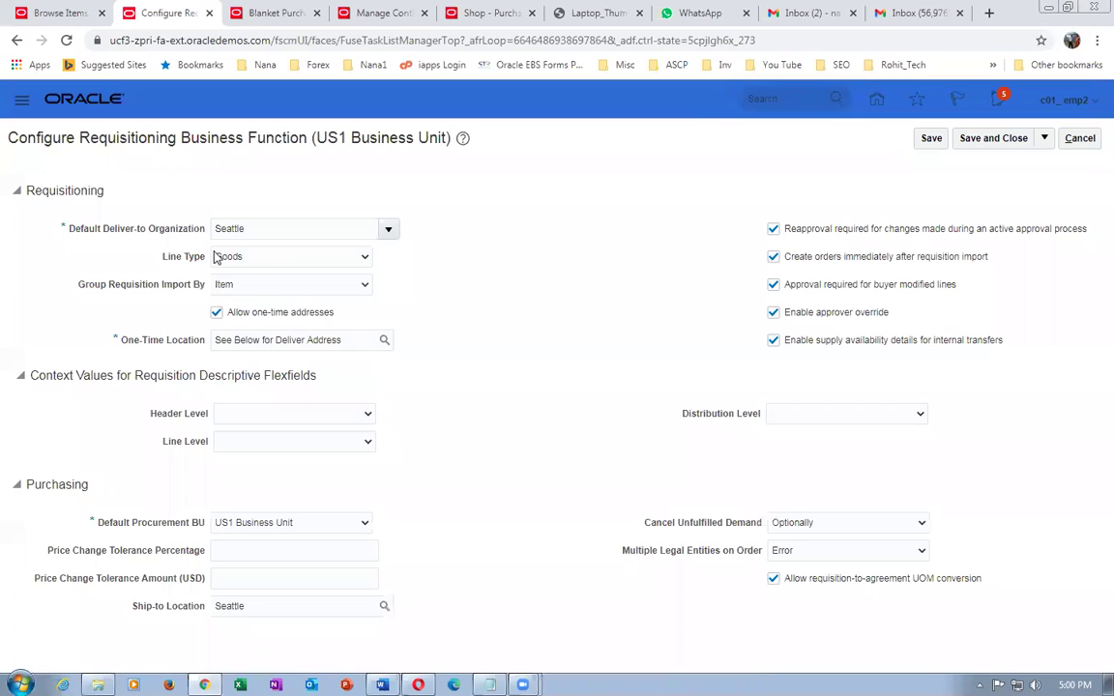
- Clear the Seattle Default Deliver-to Organization value, then cancel without saving
{"action": "double_click", "coordinate": [282, 229]}
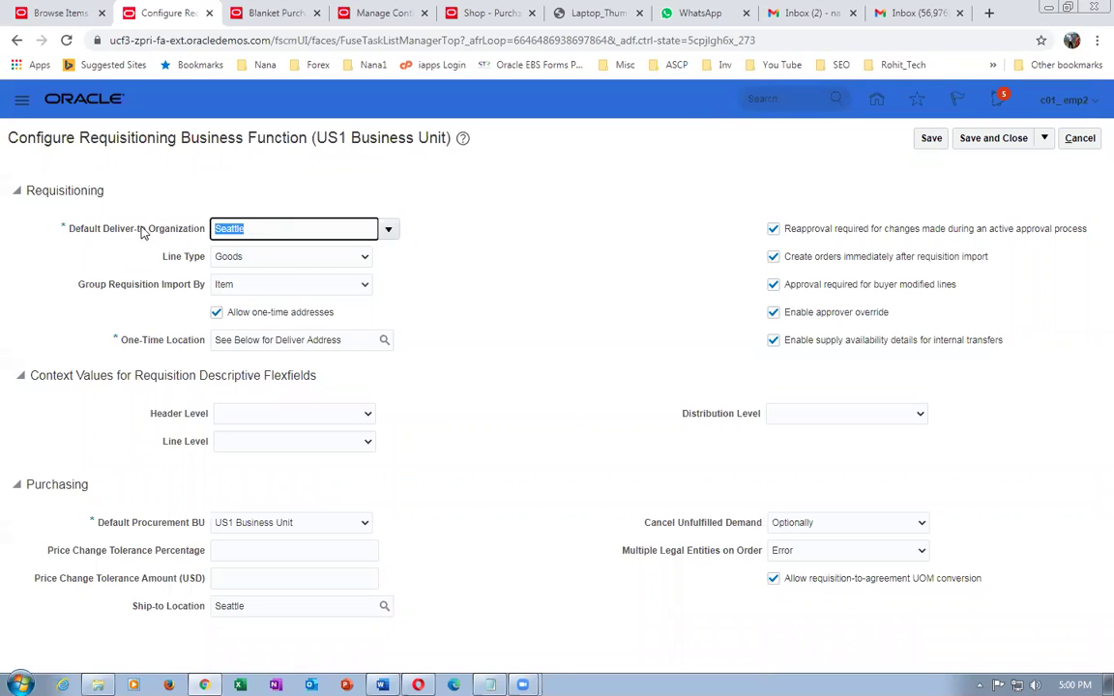
{"action": "type", "text": "Head"}
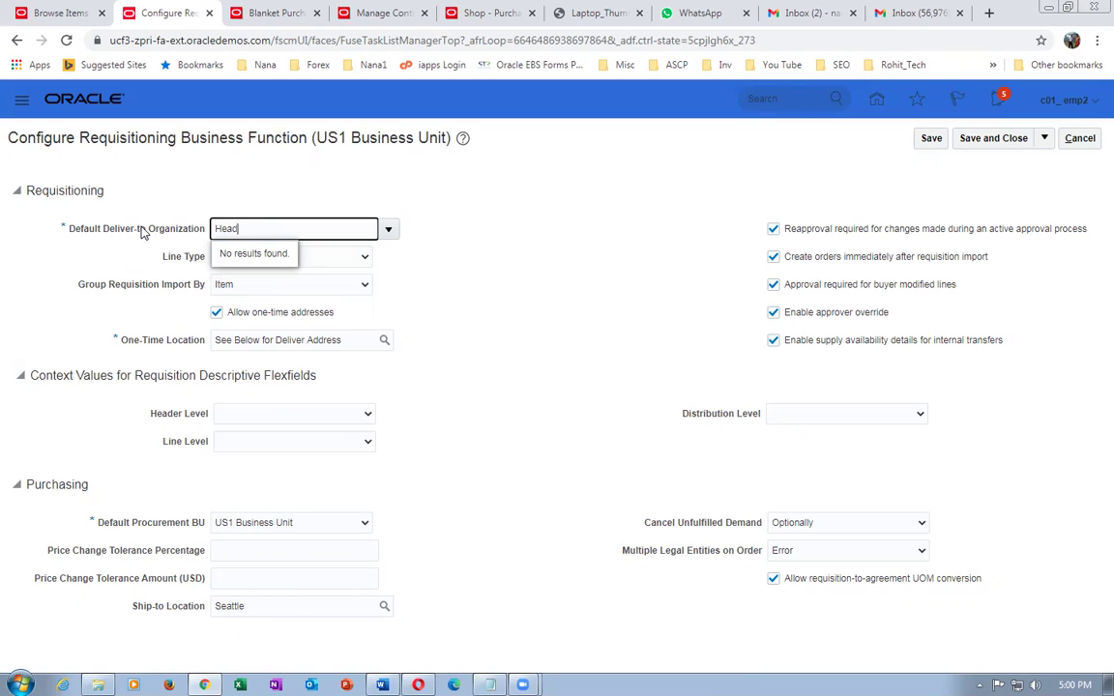
{"action": "key", "text": "BackSpace"}
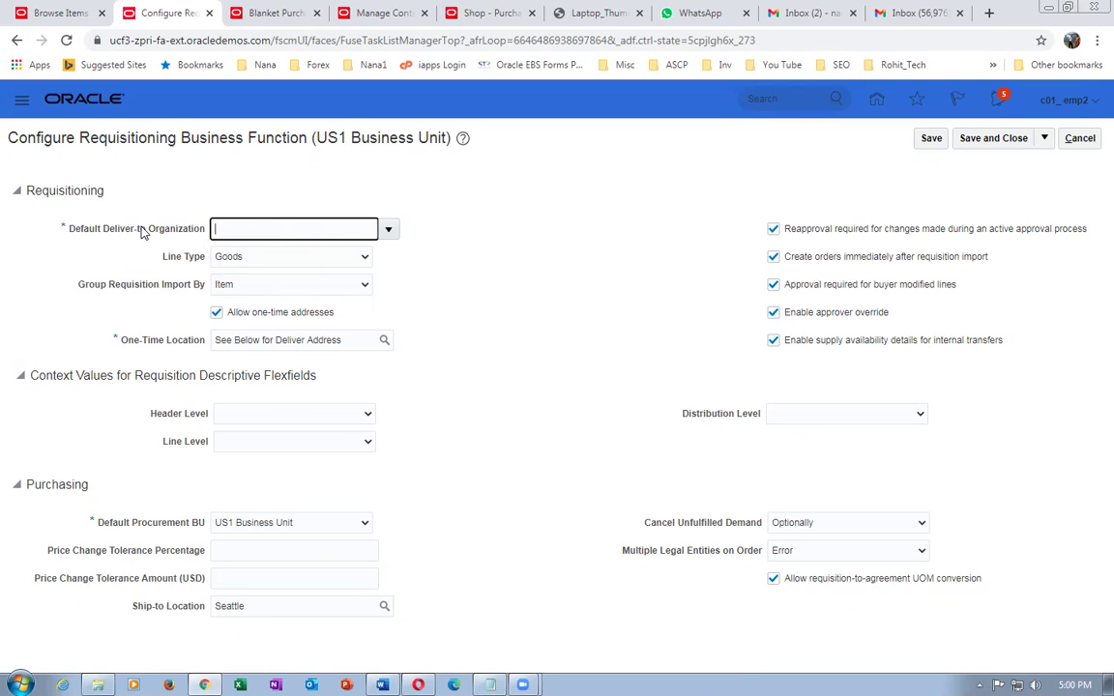
{"action": "left_click", "coordinate": [1078, 138]}
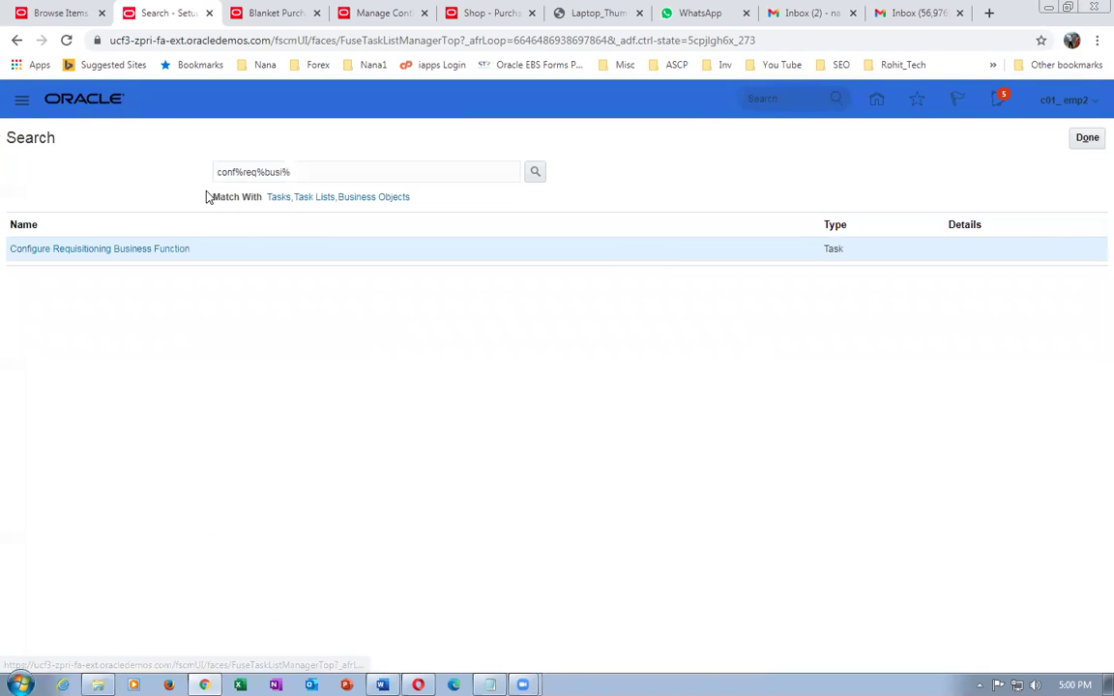
- Search setup tasks for 'man%inv%org%' and open Manage Inventory Organizations
{"action": "left_click", "coordinate": [311, 172]}
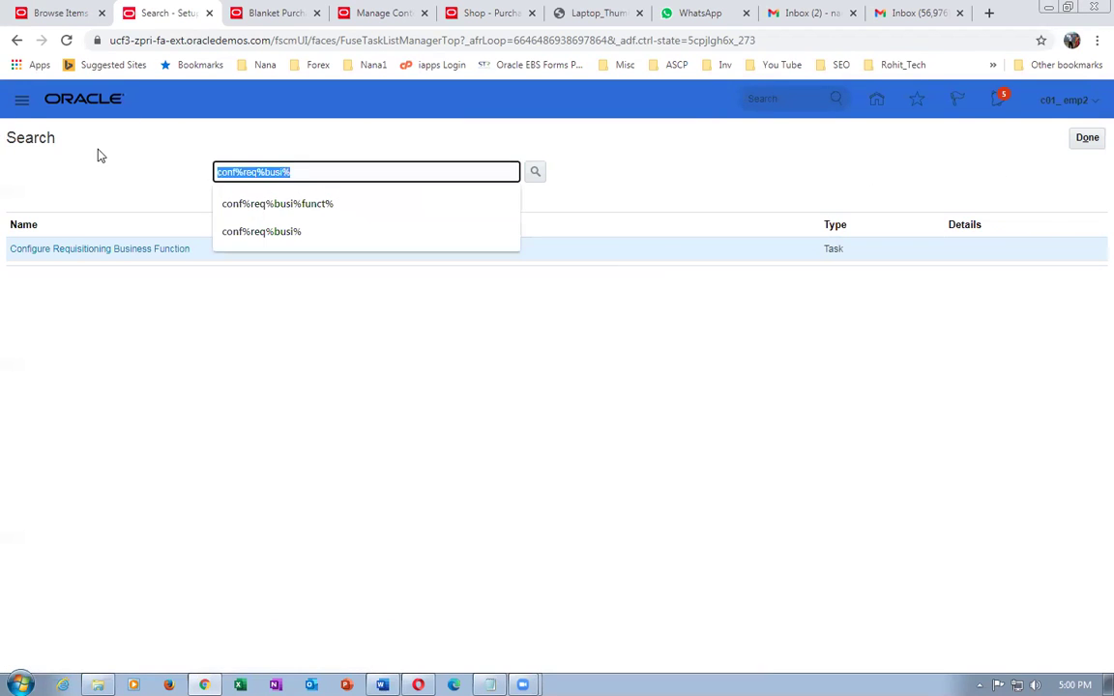
{"action": "type", "text": "man%i"}
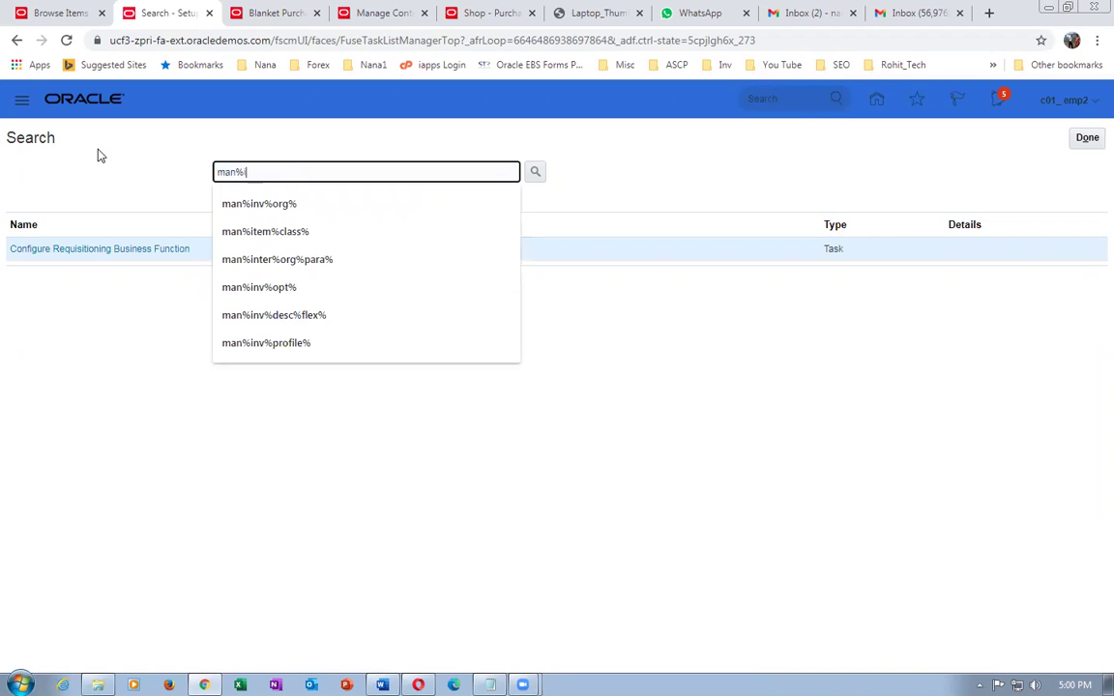
{"action": "type", "text": "nv%org%"}
{"action": "key", "text": "Return"}
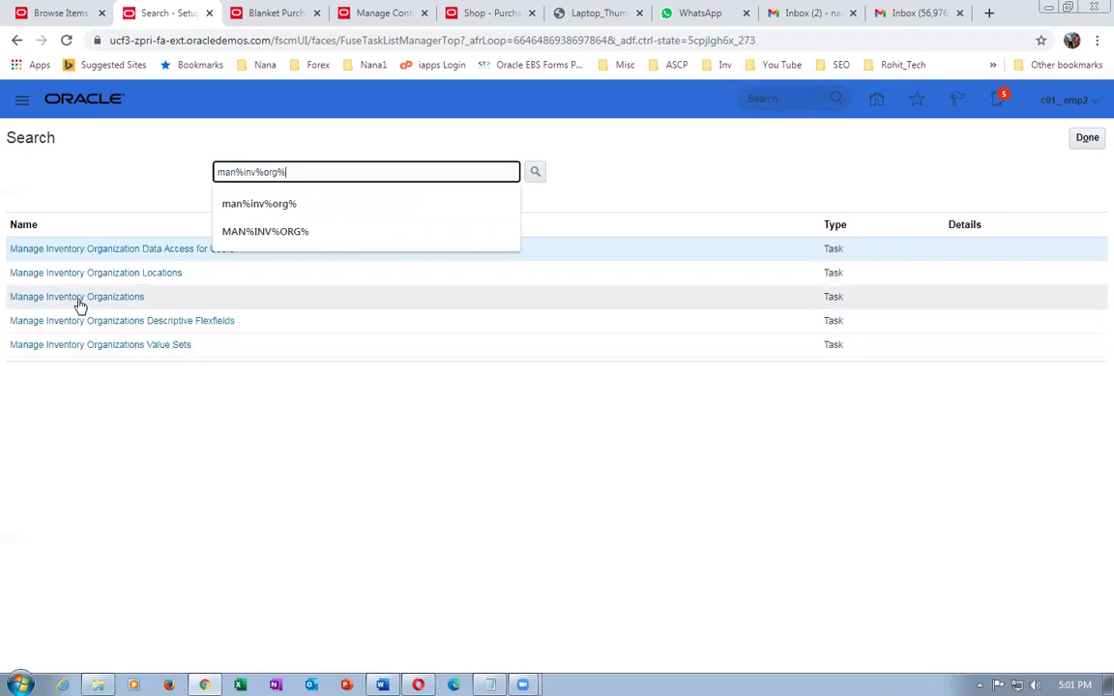
{"action": "left_click", "coordinate": [78, 300]}
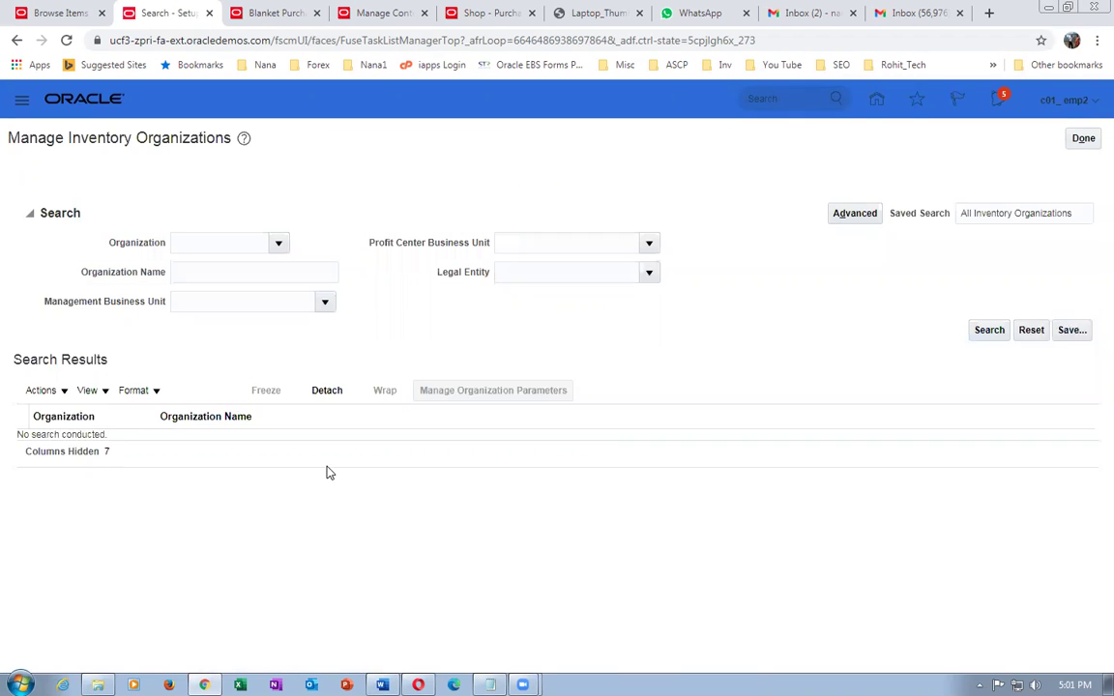
- Search inventory organizations using 000 as the organization name filter
{"action": "left_click", "coordinate": [208, 246]}
{"action": "type", "text": "000"}
{"action": "left_click", "coordinate": [987, 302]}
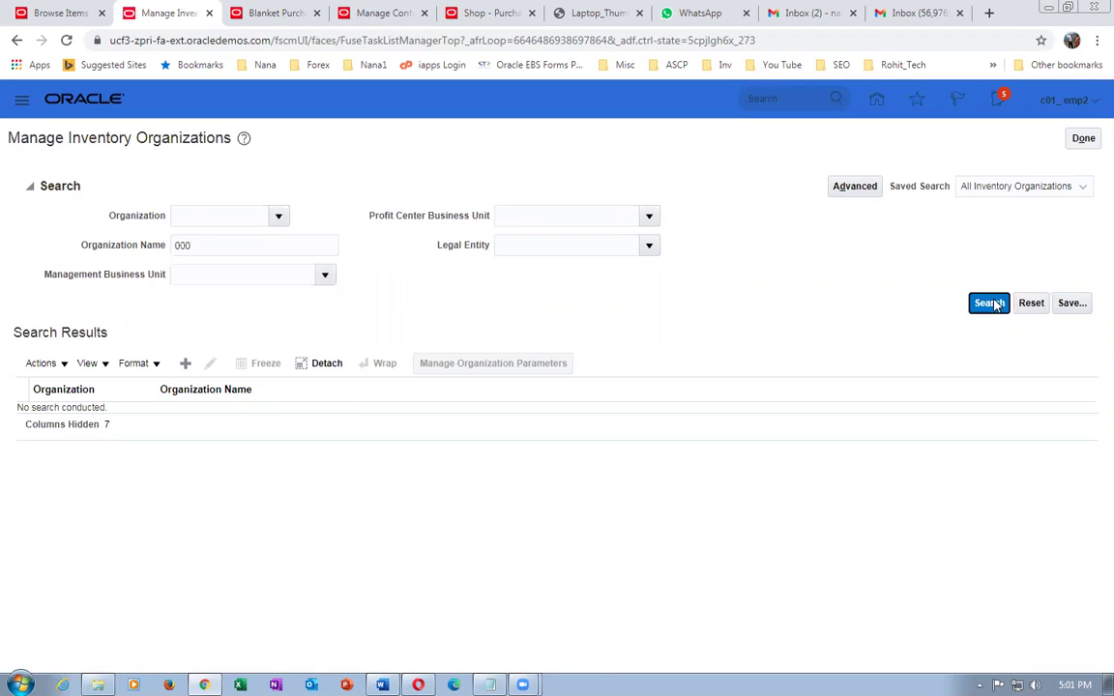
{"action": "left_click", "coordinate": [30, 186]}
{"action": "left_click", "coordinate": [225, 244]}
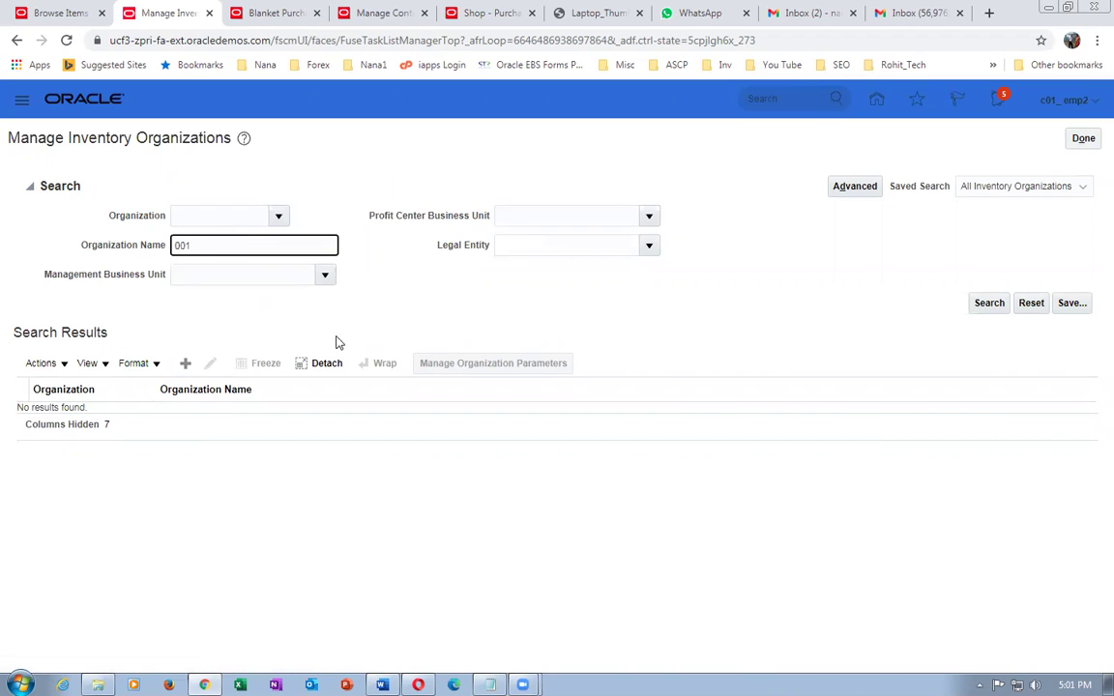
{"action": "left_click", "coordinate": [979, 308]}
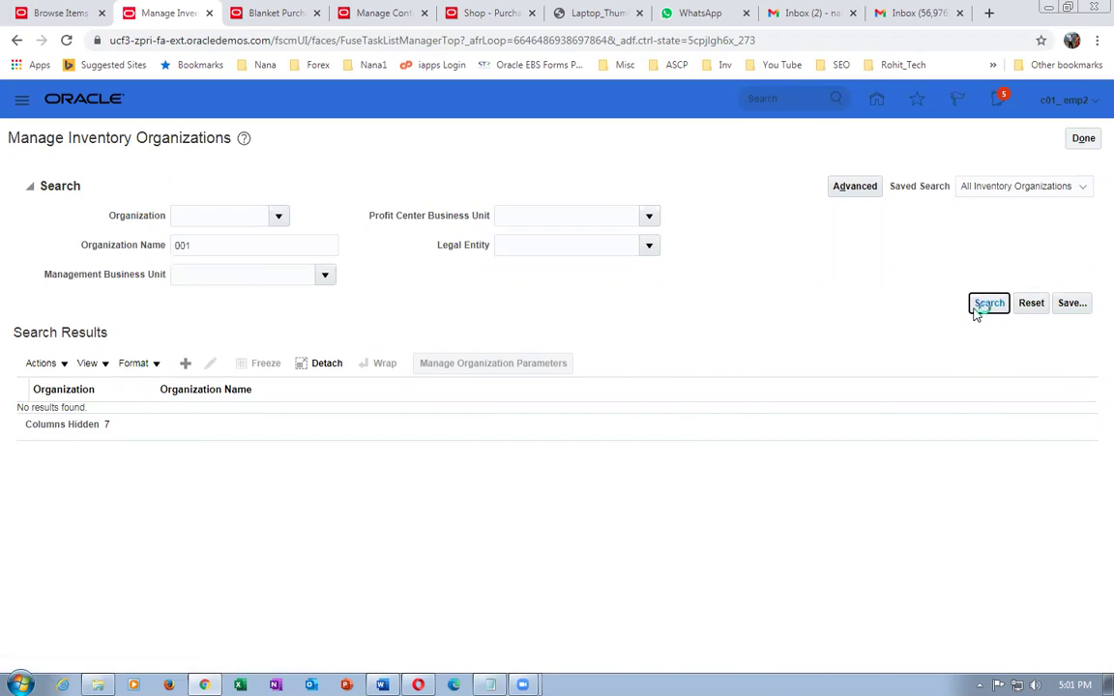
- Search by organization code 000 with the organization name criterion cleared
{"action": "left_click", "coordinate": [28, 185]}
{"action": "left_click", "coordinate": [194, 221]}
{"action": "type", "text": "000"}
{"action": "key", "text": "Tab"}
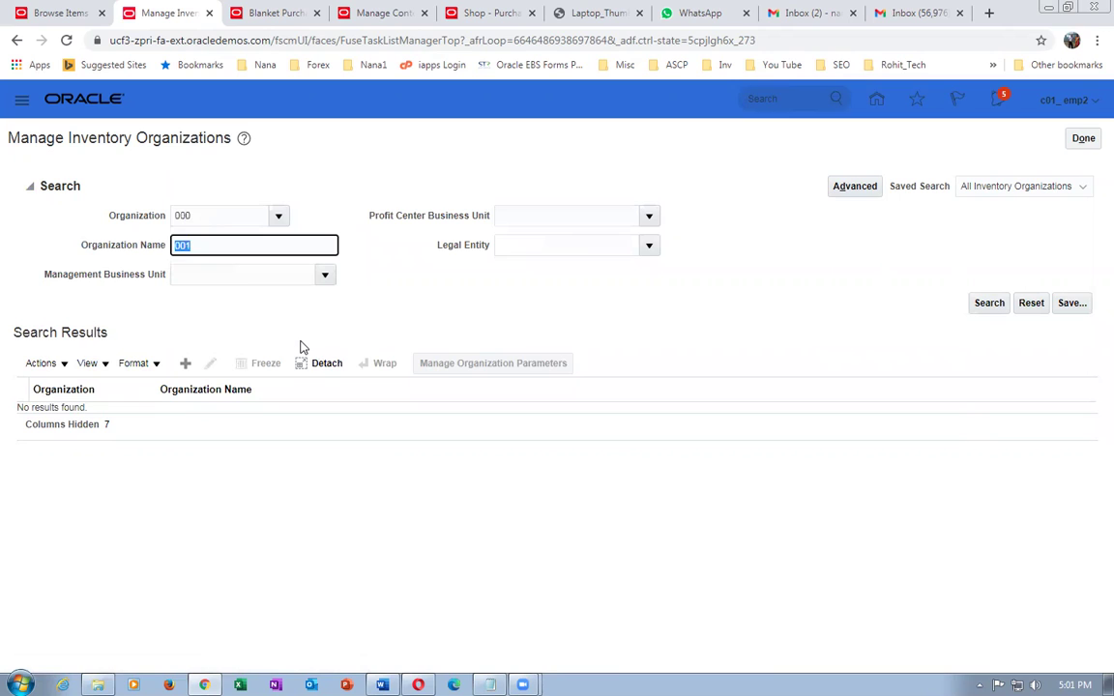
{"action": "key", "text": "BackSpace"}
{"action": "left_click", "coordinate": [982, 306]}
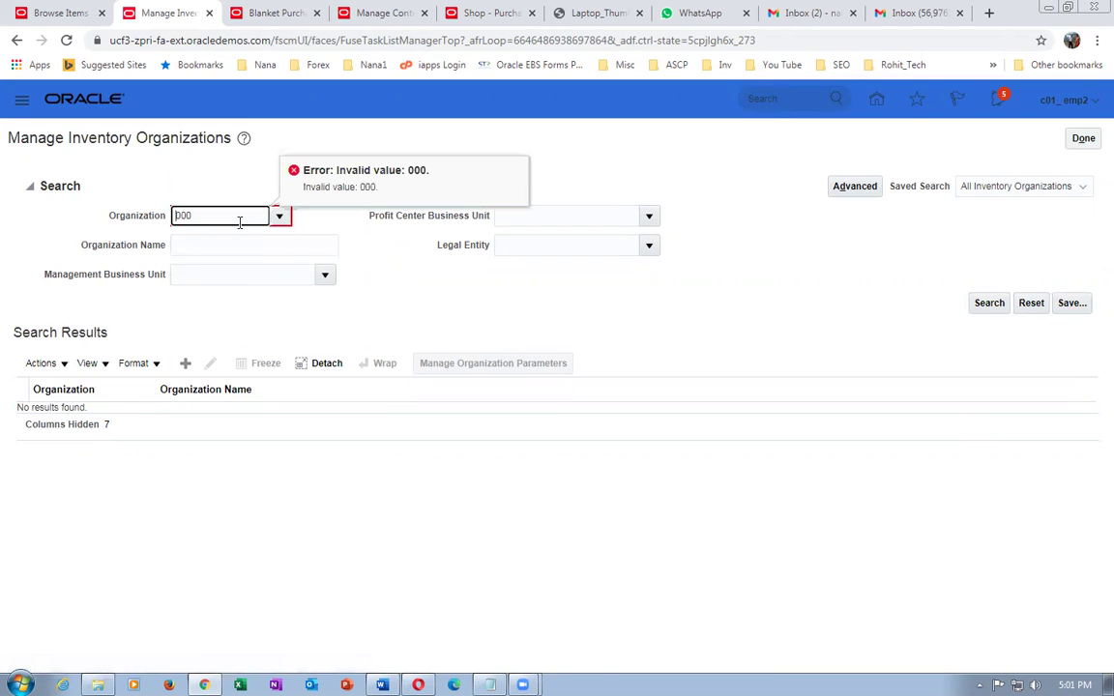
- Correct the code to 001, search again, and open Seattle for editing
{"action": "key", "text": "BackSpace"}
{"action": "type", "text": "1"}
{"action": "key", "text": "Tab"}
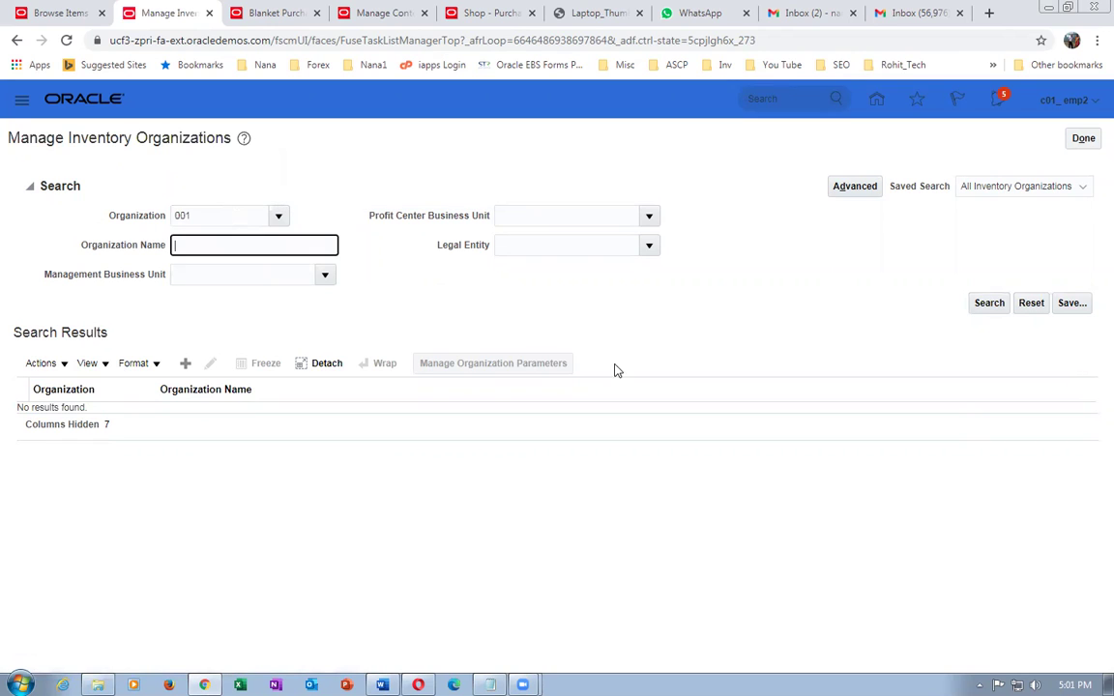
{"action": "left_click", "coordinate": [982, 306]}
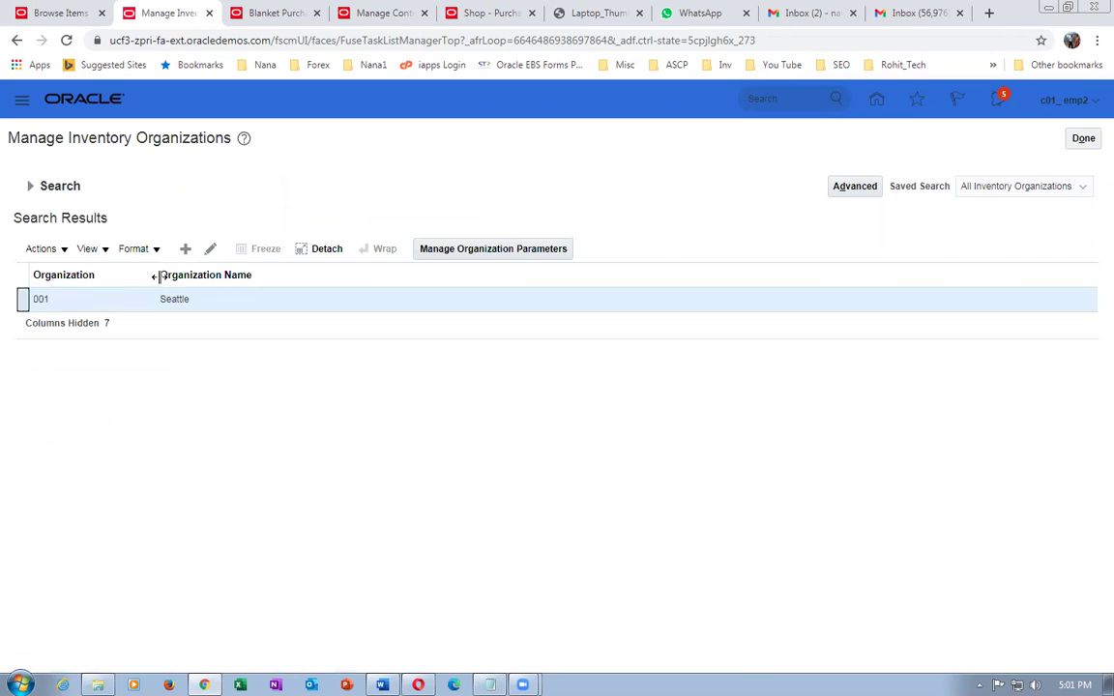
{"action": "left_click", "coordinate": [210, 249]}
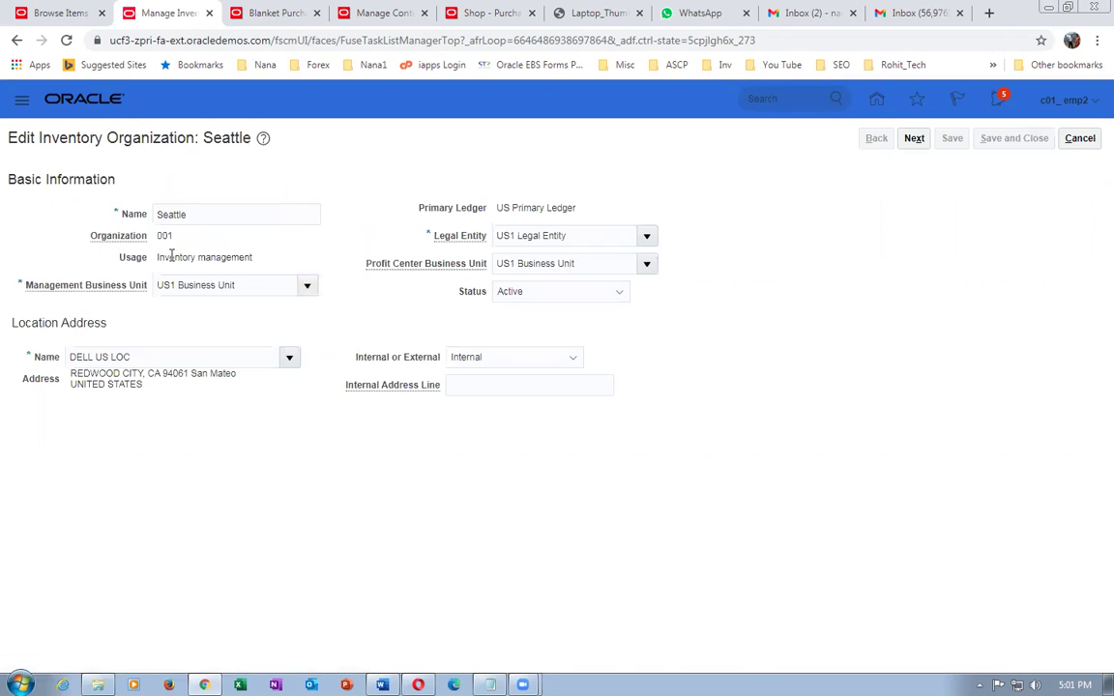
{"action": "left_click_drag", "start_coordinate": [170, 256], "coordinate": [527, 288]}
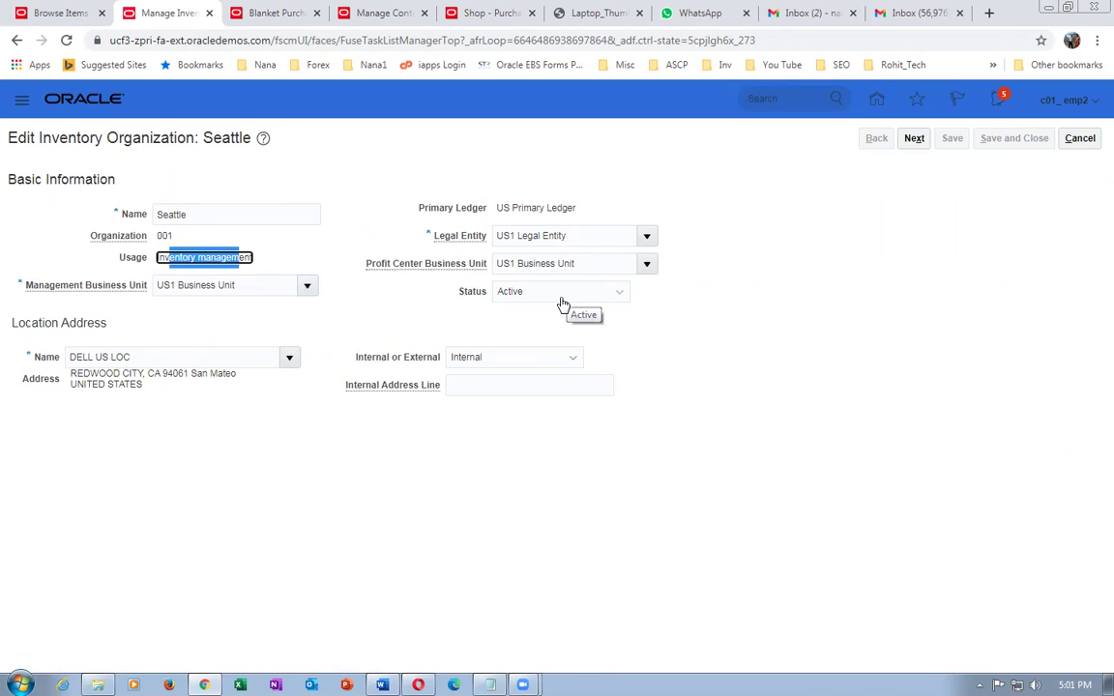
{"action": "left_click", "coordinate": [171, 249]}
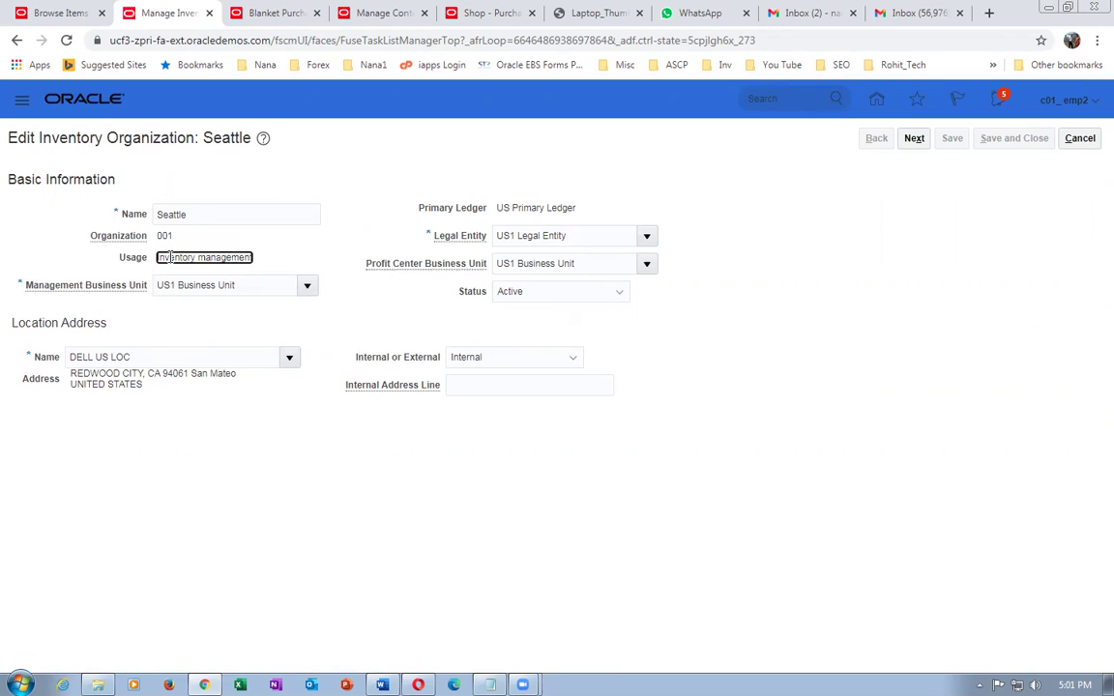
{"action": "left_click_drag", "start_coordinate": [161, 257], "coordinate": [256, 263]}
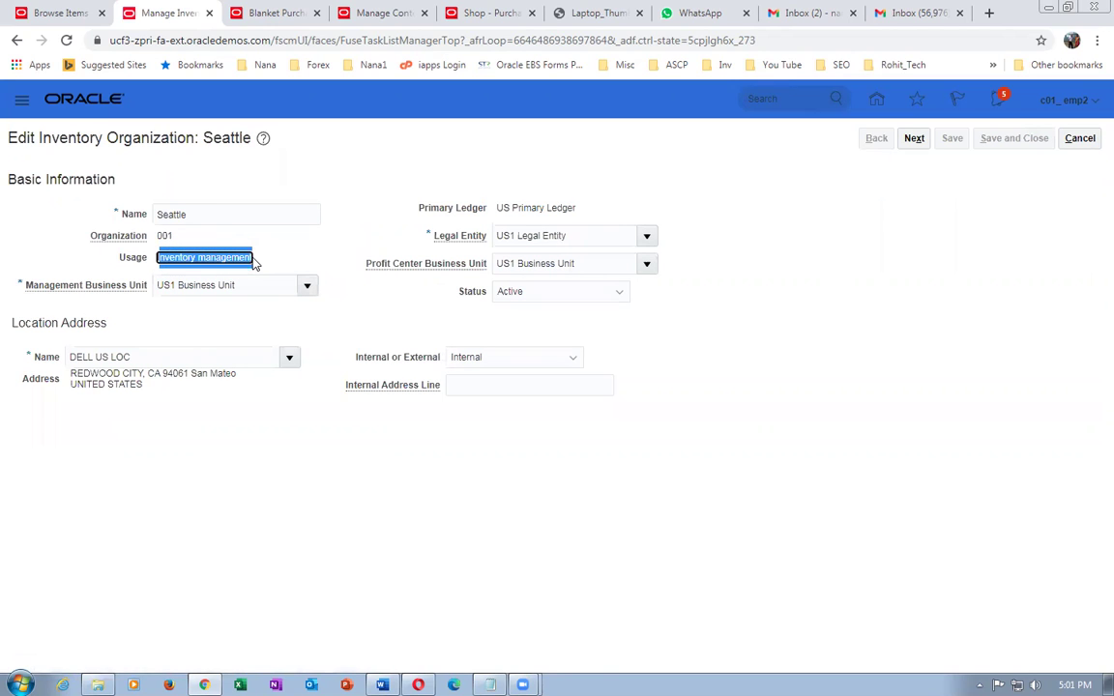
{"action": "left_click", "coordinate": [295, 268]}
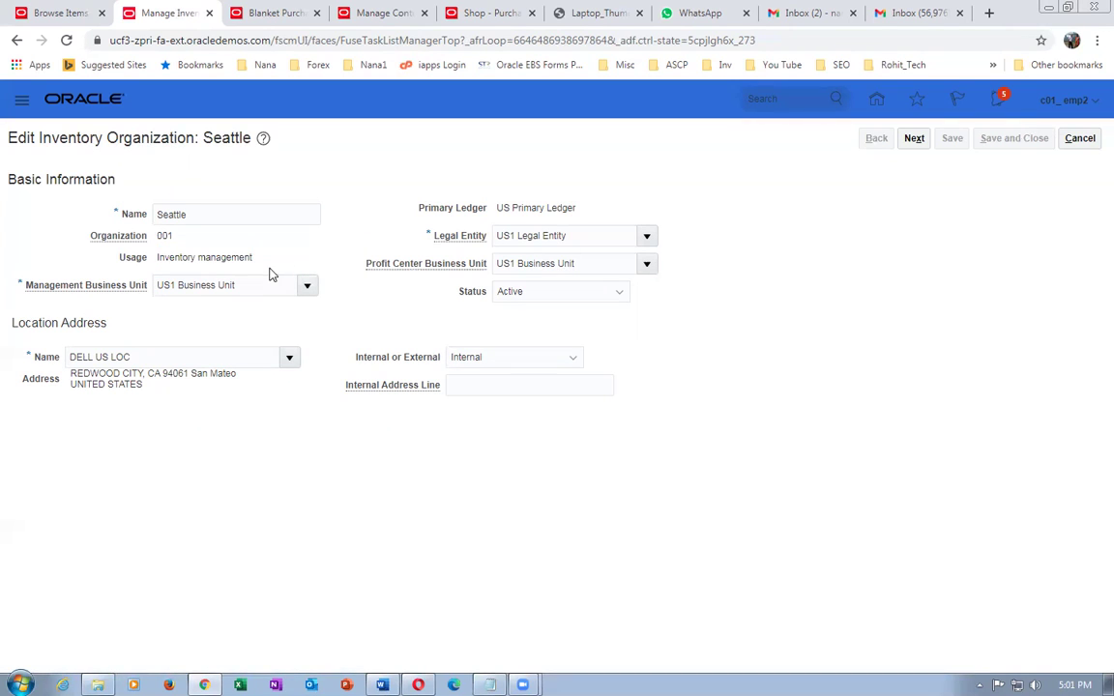
{"action": "left_click_drag", "start_coordinate": [167, 261], "coordinate": [235, 261]}
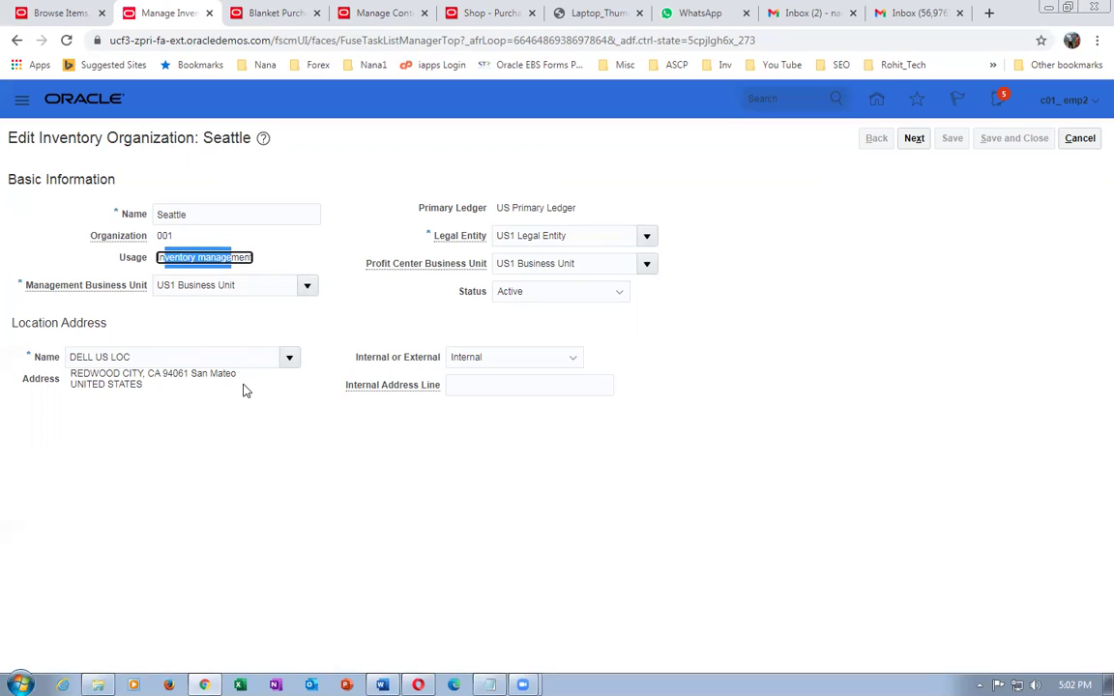
{"action": "left_click", "coordinate": [273, 499]}
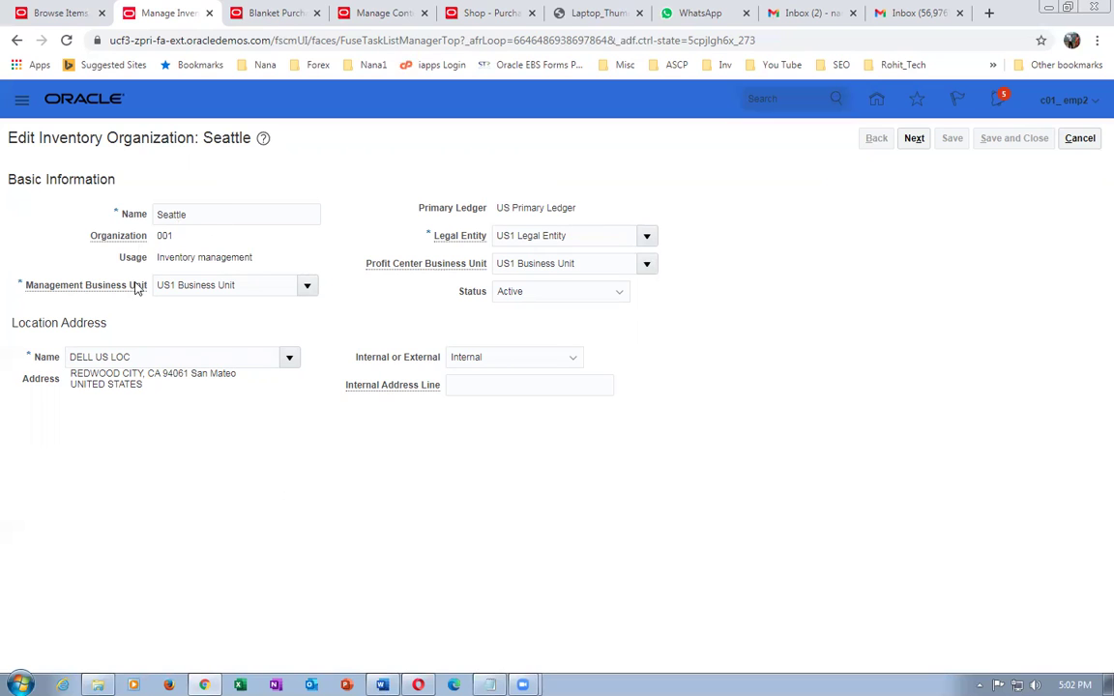
{"action": "left_click", "coordinate": [1083, 139]}
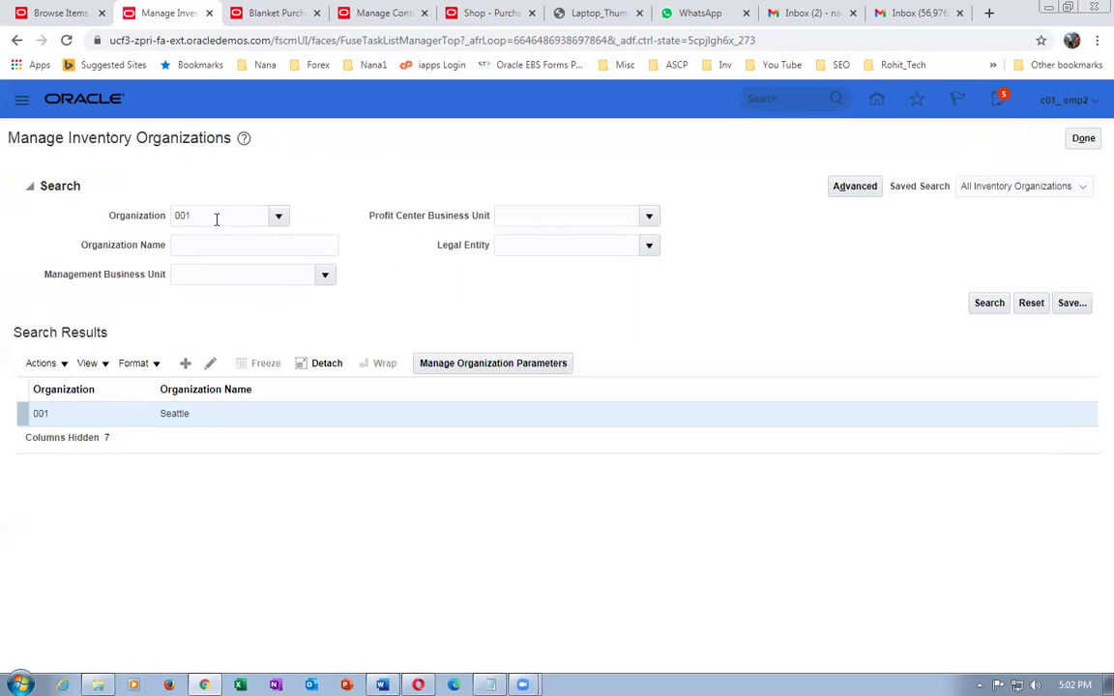
- Search setup tasks for 'man%item%org%' and open Manage Item Organizations
{"action": "left_click", "coordinate": [1084, 139]}
{"action": "left_click", "coordinate": [309, 171]}
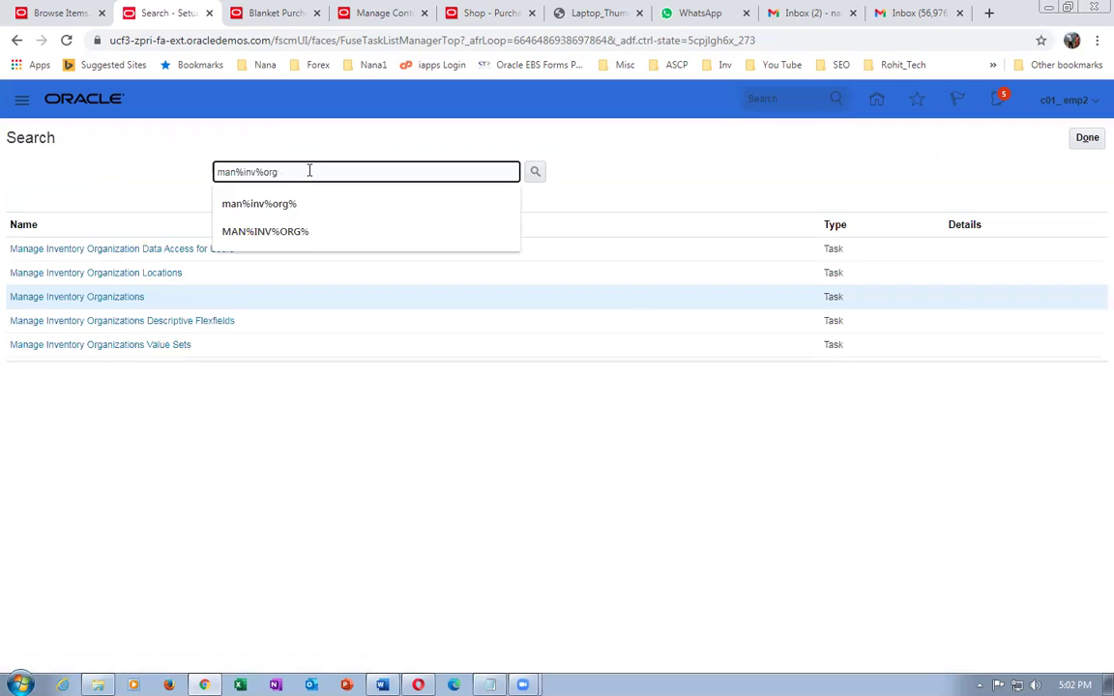
{"action": "key", "text": "BackSpace"}
{"action": "key", "text": "BackSpace"}
{"action": "key", "text": "BackSpace"}
{"action": "key", "text": "BackSpace"}
{"action": "key", "text": "BackSpace"}
{"action": "key", "text": "BackSpace"}
{"action": "key", "text": "BackSpace"}
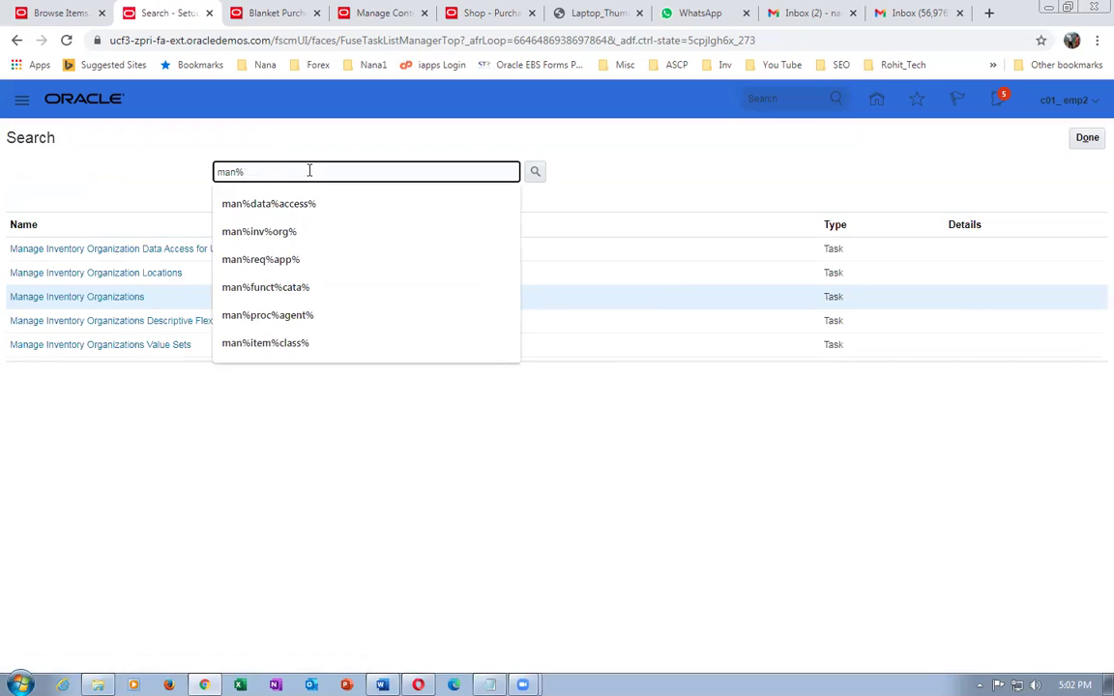
{"action": "type", "text": "item%org%"}
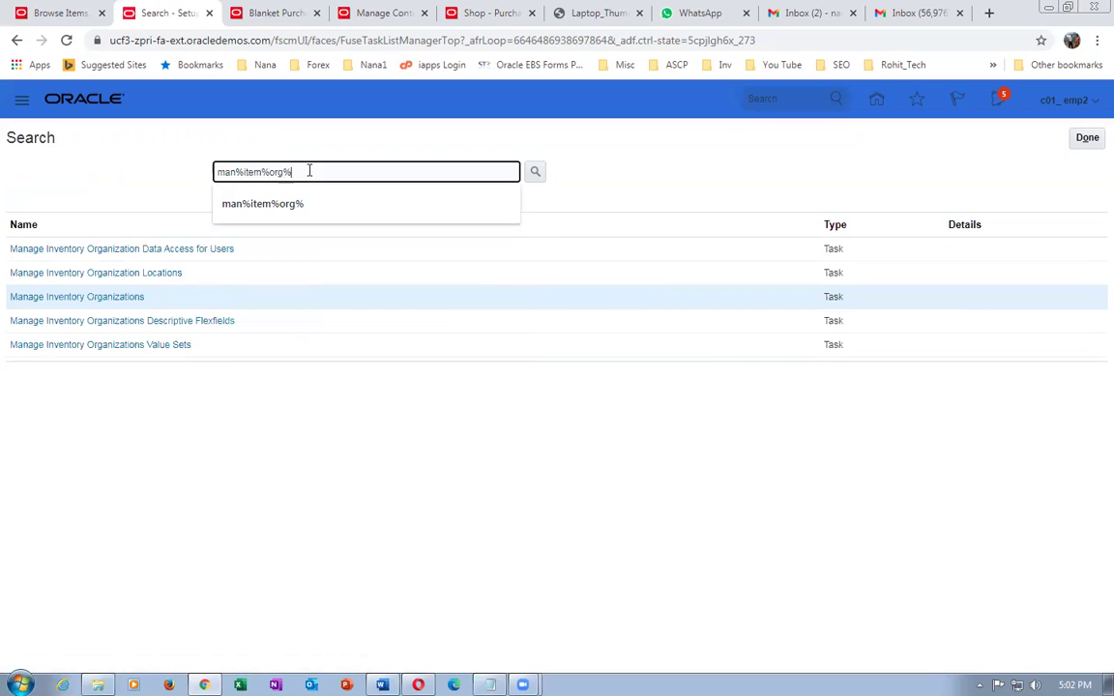
{"action": "key", "text": "Return"}
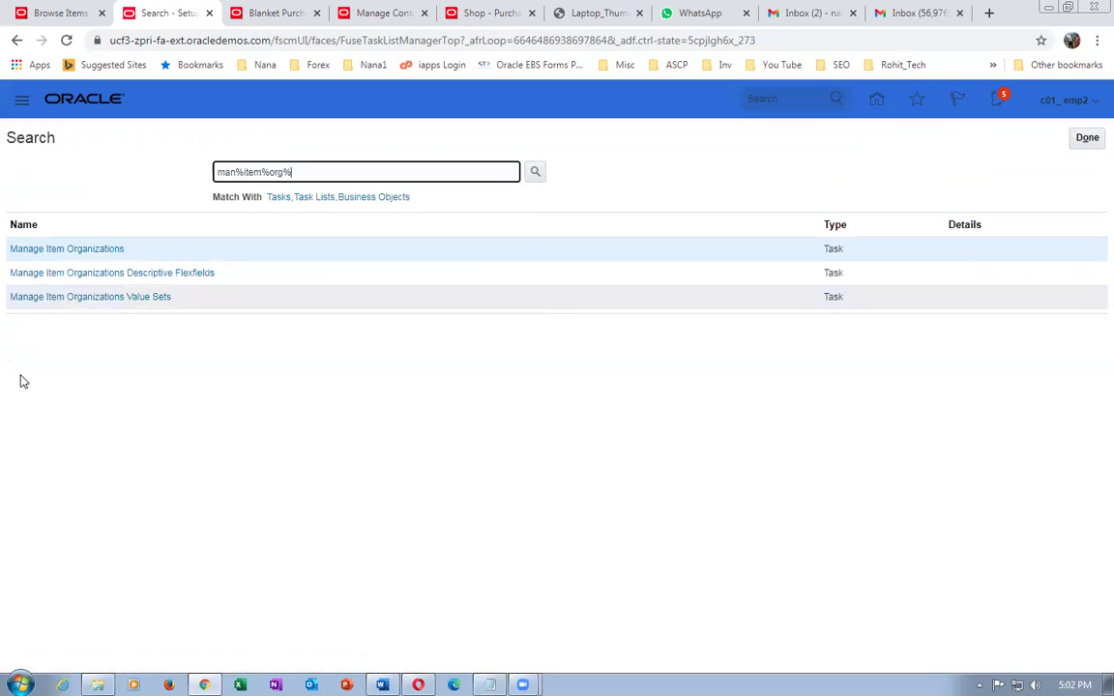
{"action": "left_click", "coordinate": [39, 249]}
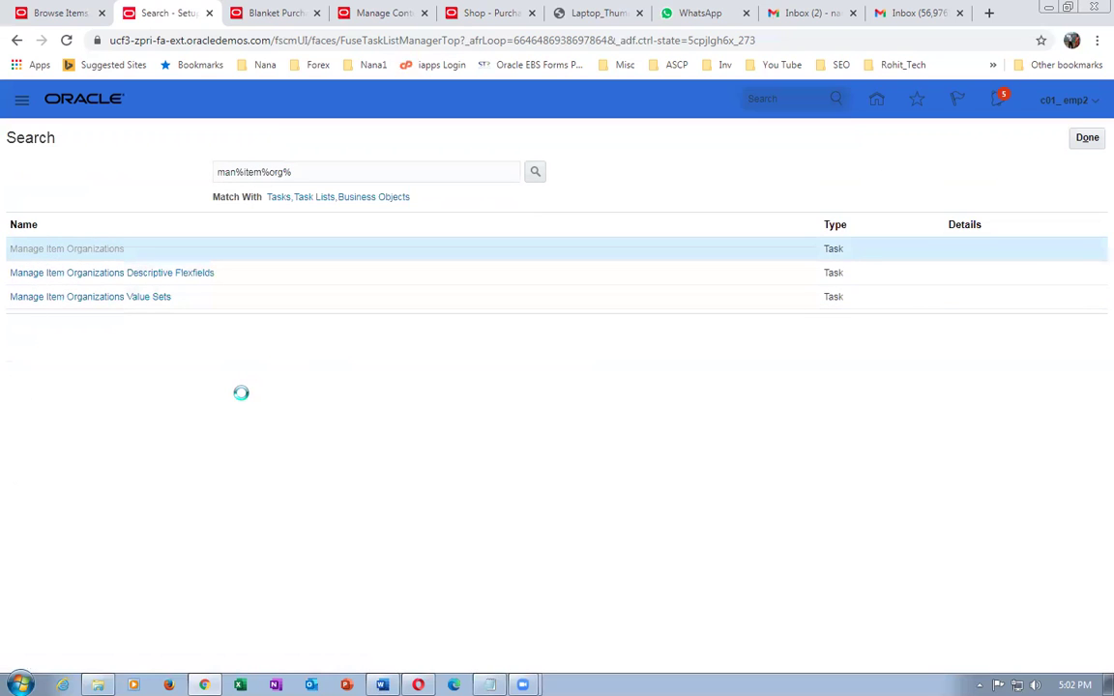
{"action": "left_click", "coordinate": [169, 216]}
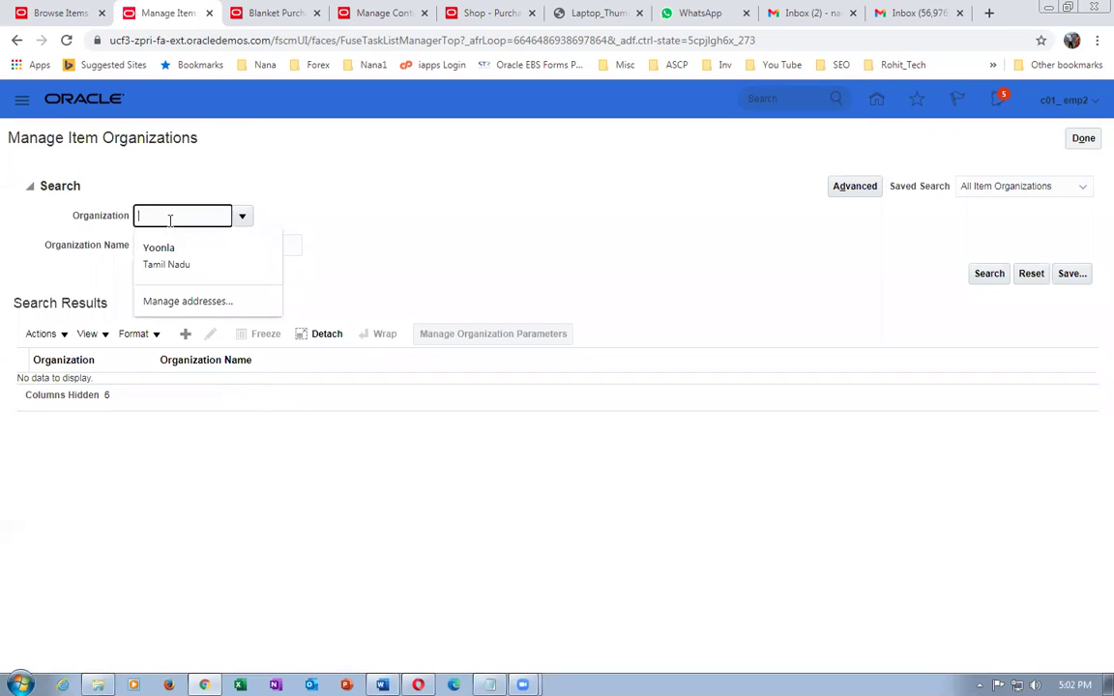
- Search item organizations for code 000 and open the Operations row for editing
{"action": "type", "text": "000"}
{"action": "key", "text": "Tab"}
{"action": "left_click", "coordinate": [987, 275]}
{"action": "left_click", "coordinate": [76, 303]}
{"action": "left_click", "coordinate": [212, 251]}
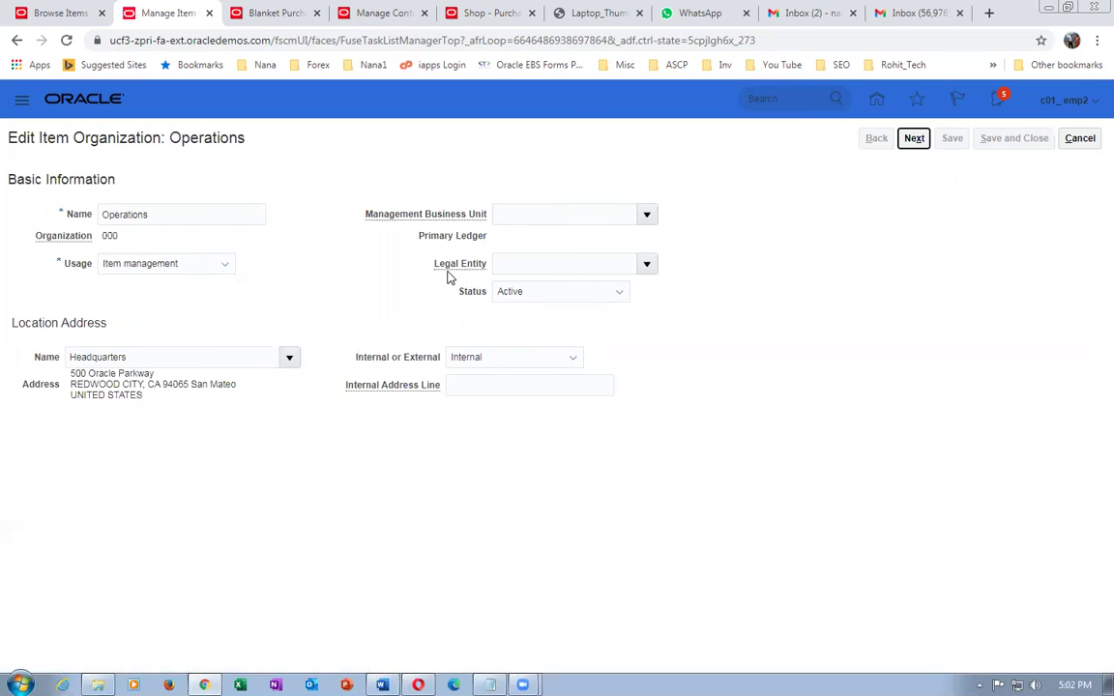
- Preview the Operations parameters, cancel back, reopen 000 and list its Usage options
{"action": "left_click", "coordinate": [913, 139]}
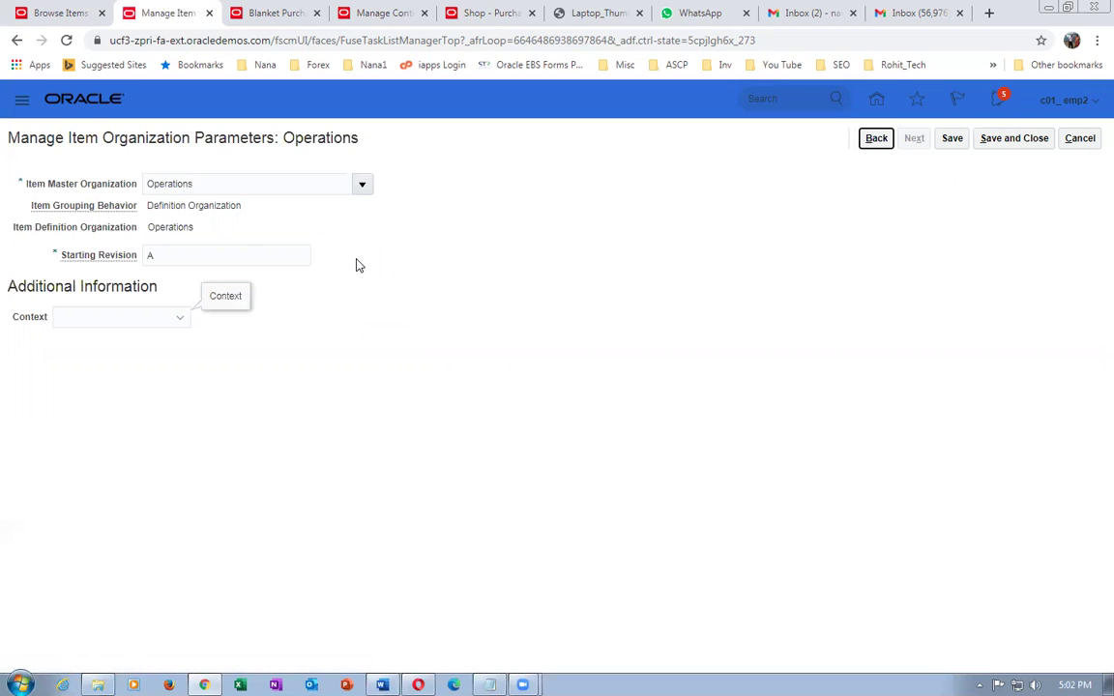
{"action": "left_click", "coordinate": [1078, 140]}
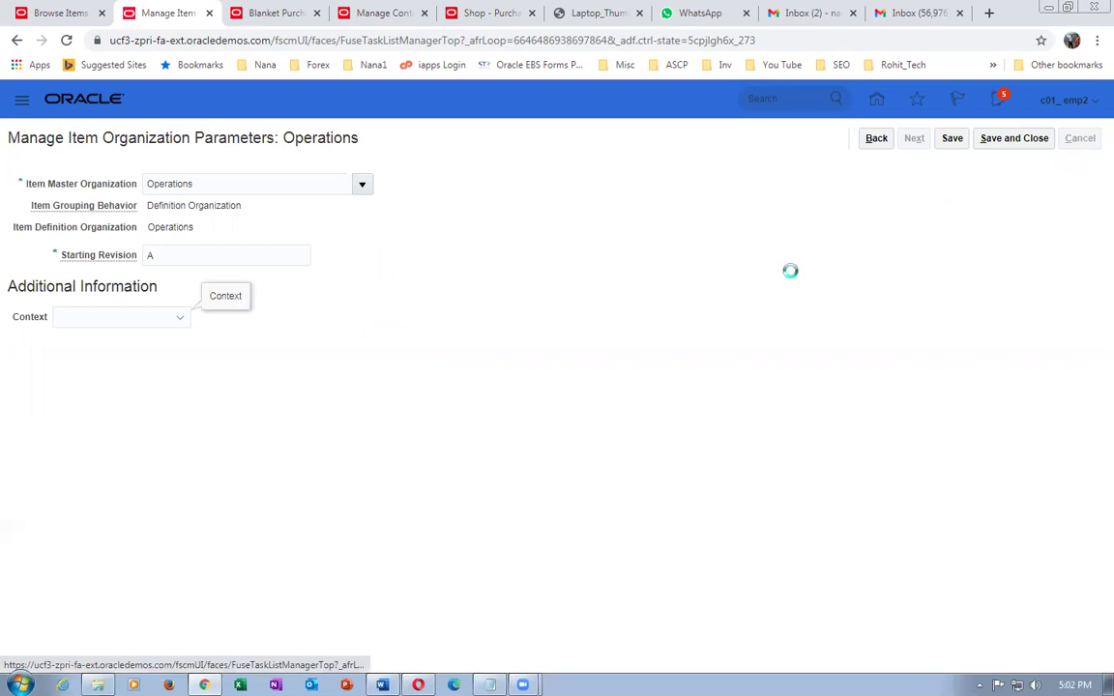
{"action": "left_click", "coordinate": [104, 385]}
{"action": "left_click", "coordinate": [209, 335]}
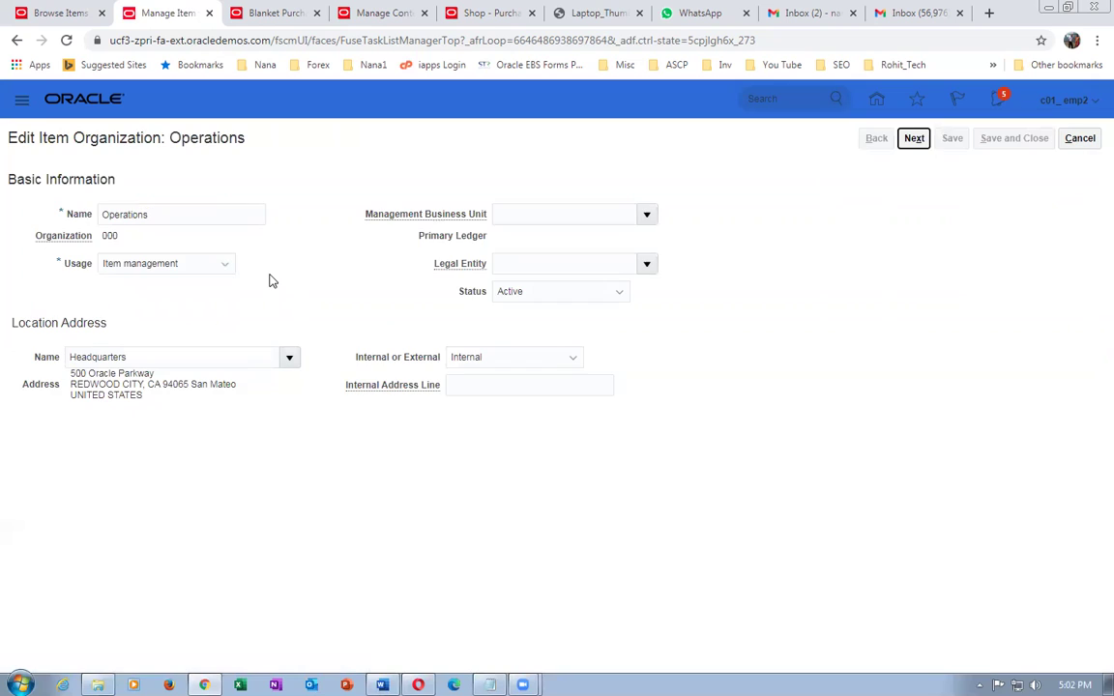
{"action": "left_click", "coordinate": [134, 263]}
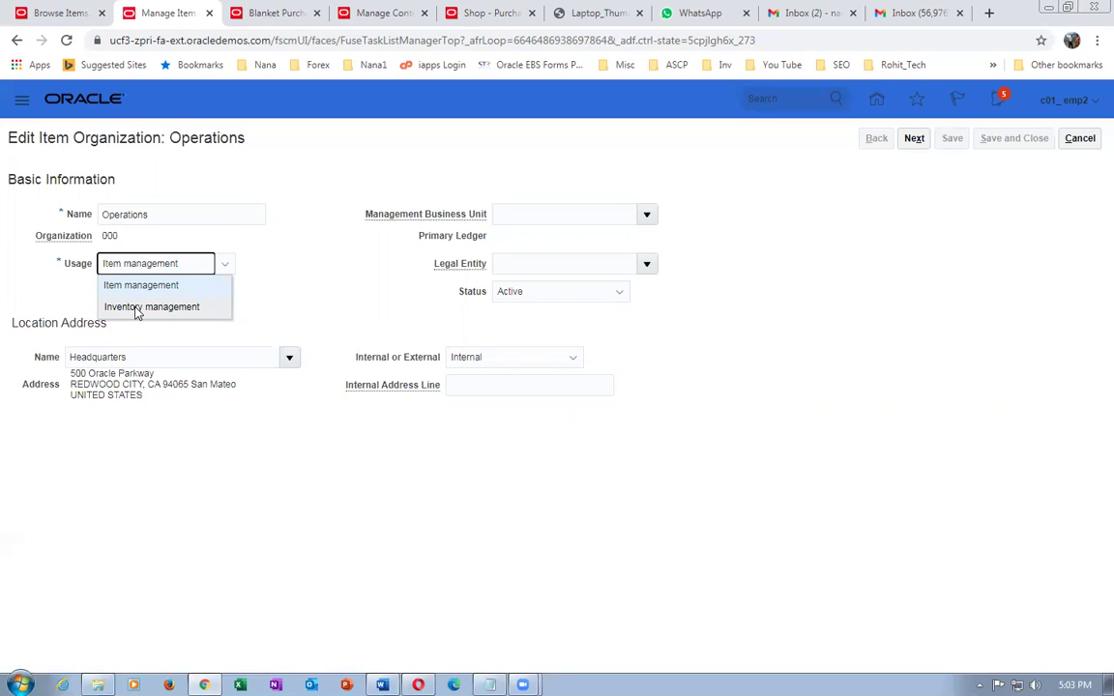
- Give Operations Inventory management usage, business unit US1 and legal entity US1 Legal Entity
{"action": "left_click", "coordinate": [136, 308]}
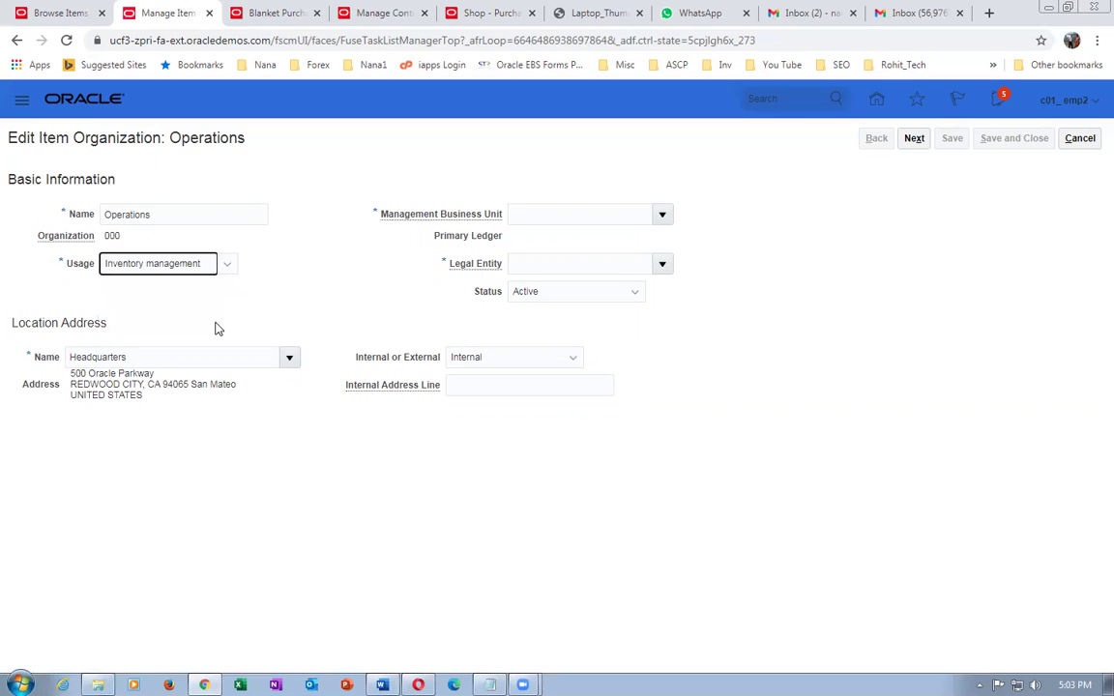
{"action": "left_click", "coordinate": [563, 209]}
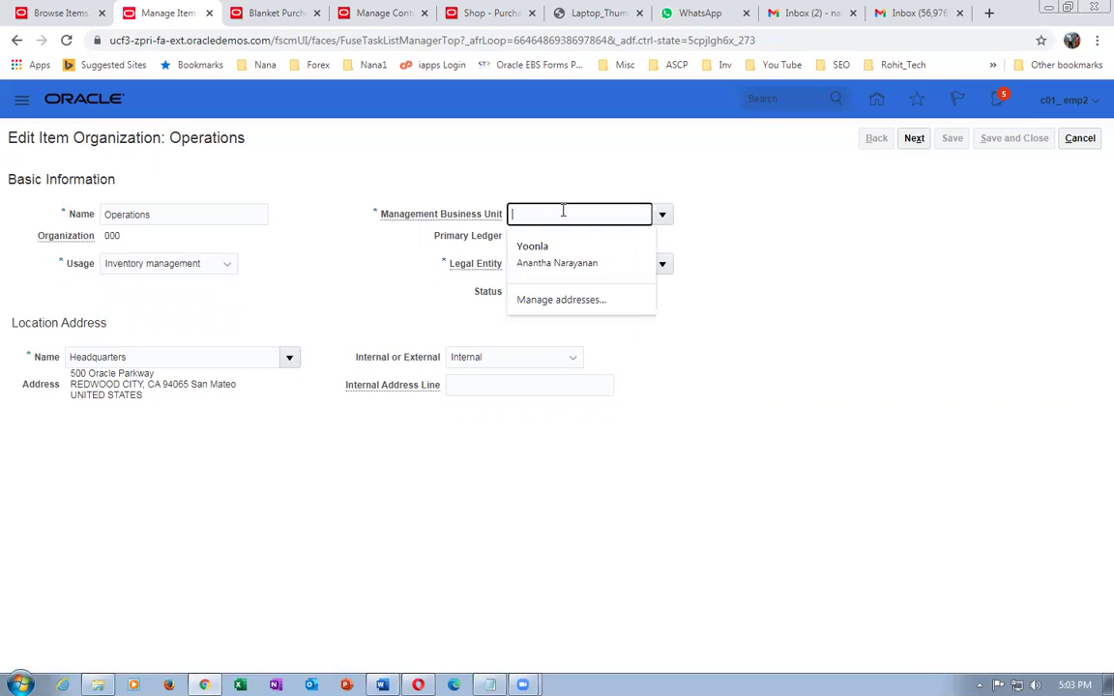
{"action": "type", "text": "US"}
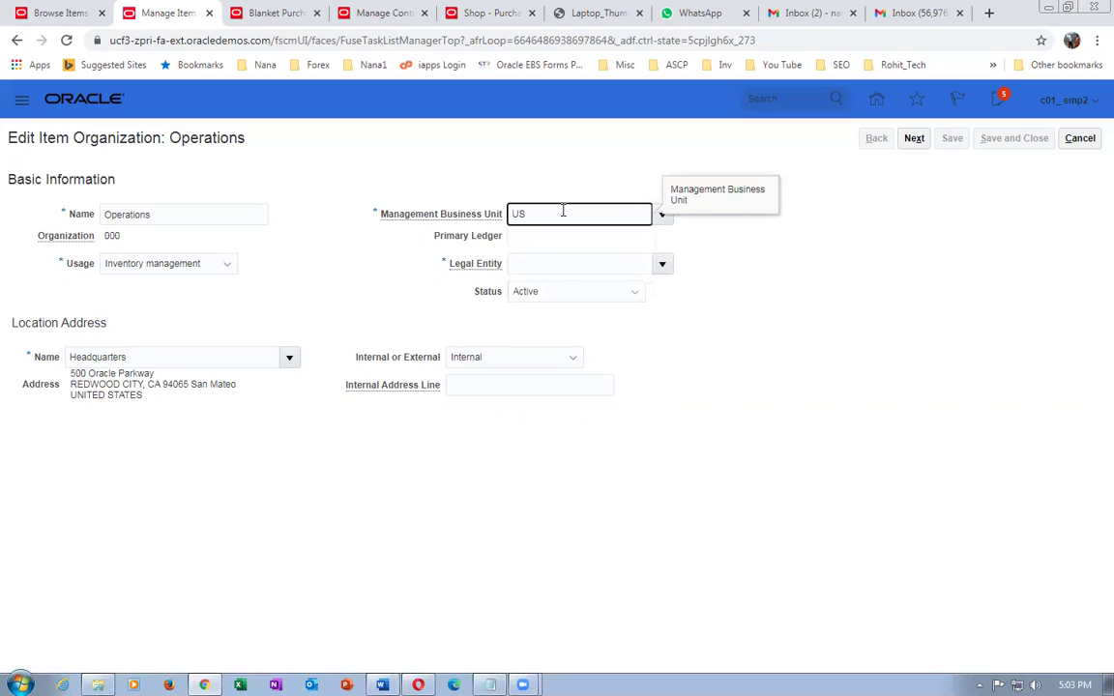
{"action": "type", "text": "1"}
{"action": "left_click", "coordinate": [547, 261]}
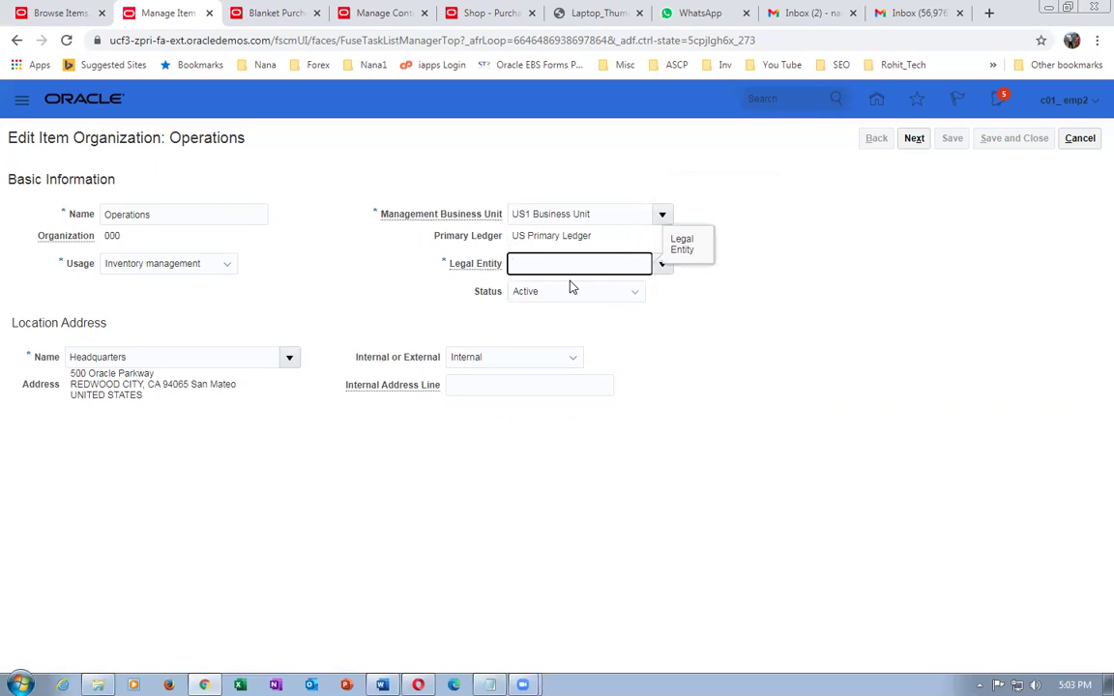
{"action": "type", "text": "US"}
{"action": "key", "text": "Tab"}
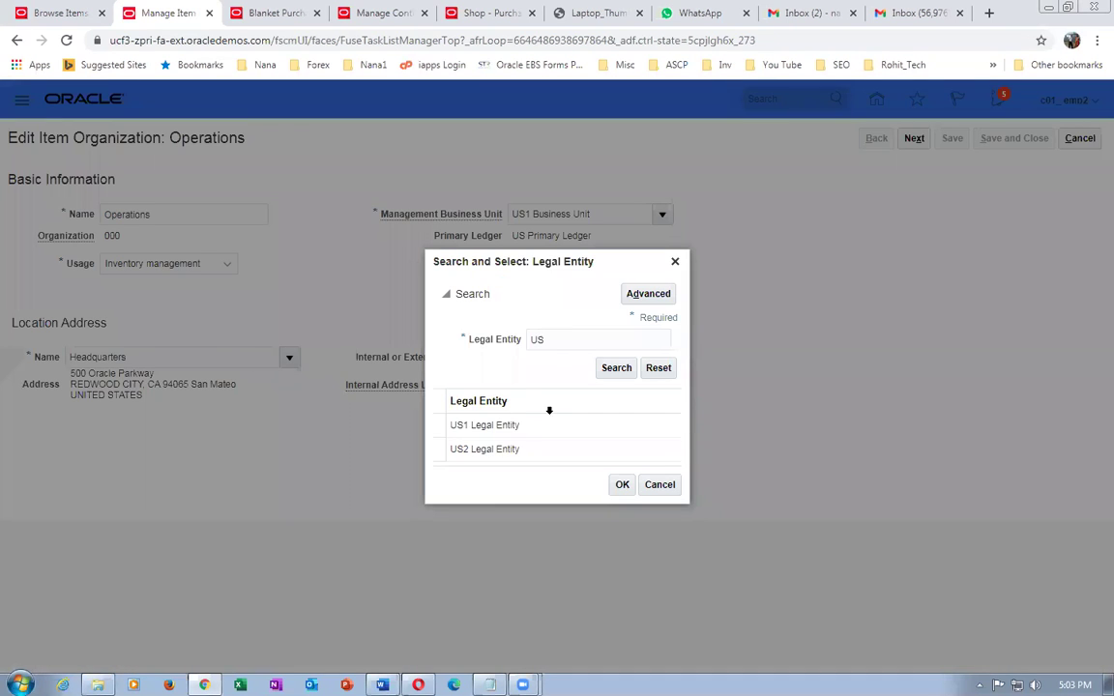
{"action": "left_click", "coordinate": [551, 426]}
{"action": "left_click", "coordinate": [622, 486]}
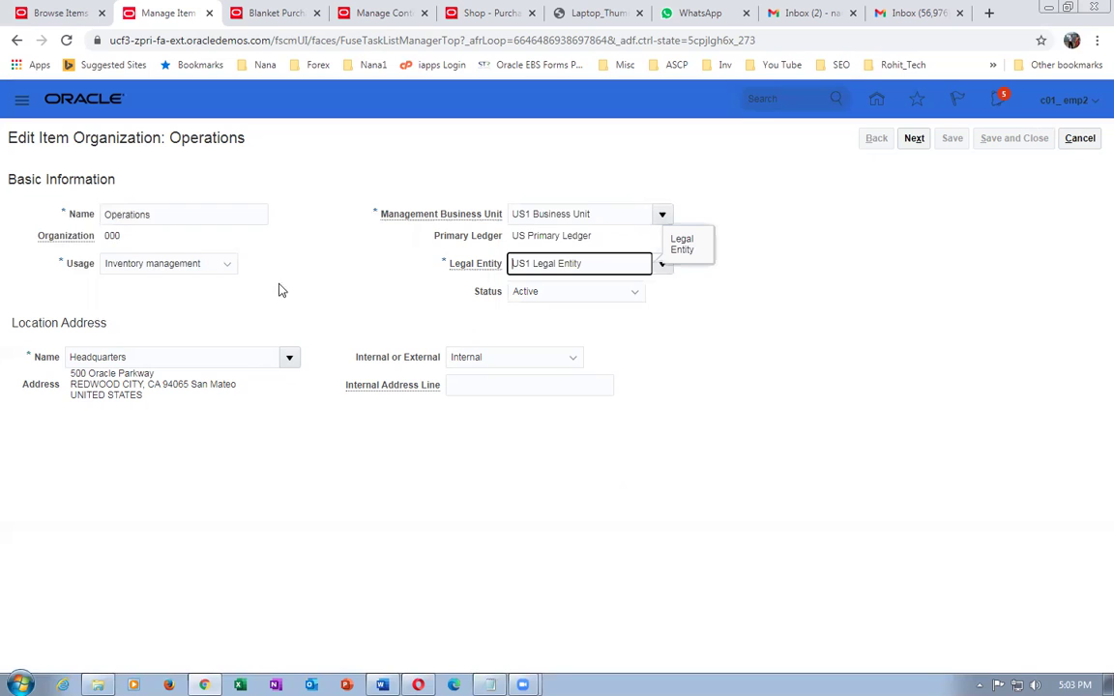
{"action": "left_click", "coordinate": [914, 137]}
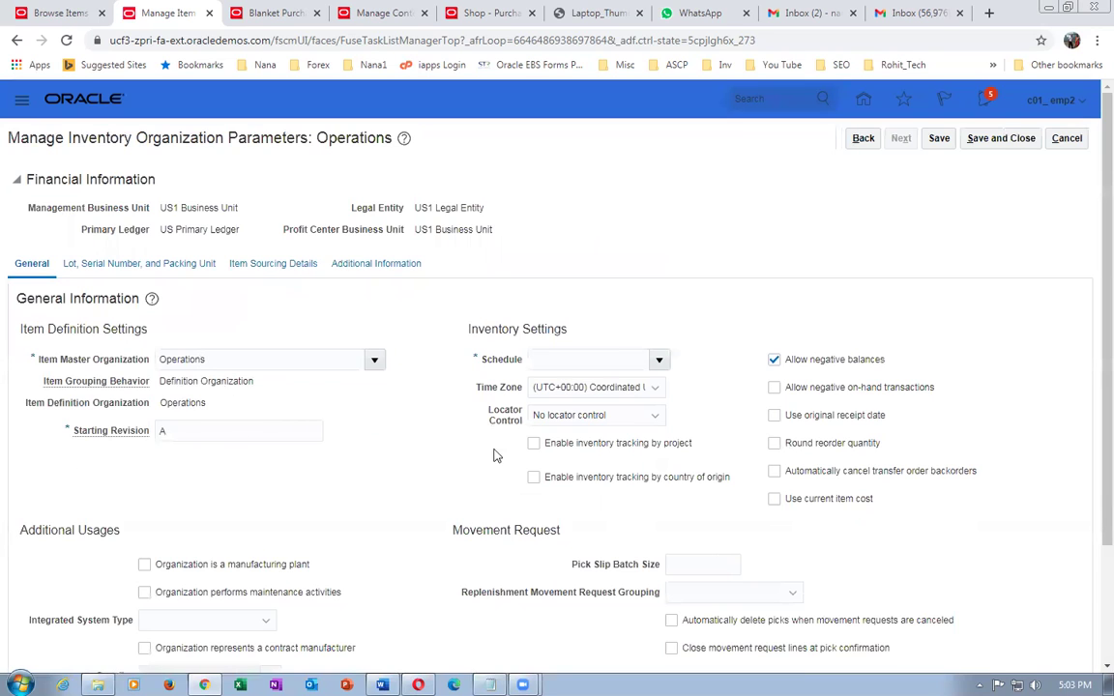
- Enter schedule 'operations' and set Locator Control to subinventory level
{"action": "left_click", "coordinate": [544, 360]}
{"action": "type", "text": "operat"}
{"action": "key", "text": "Tab"}
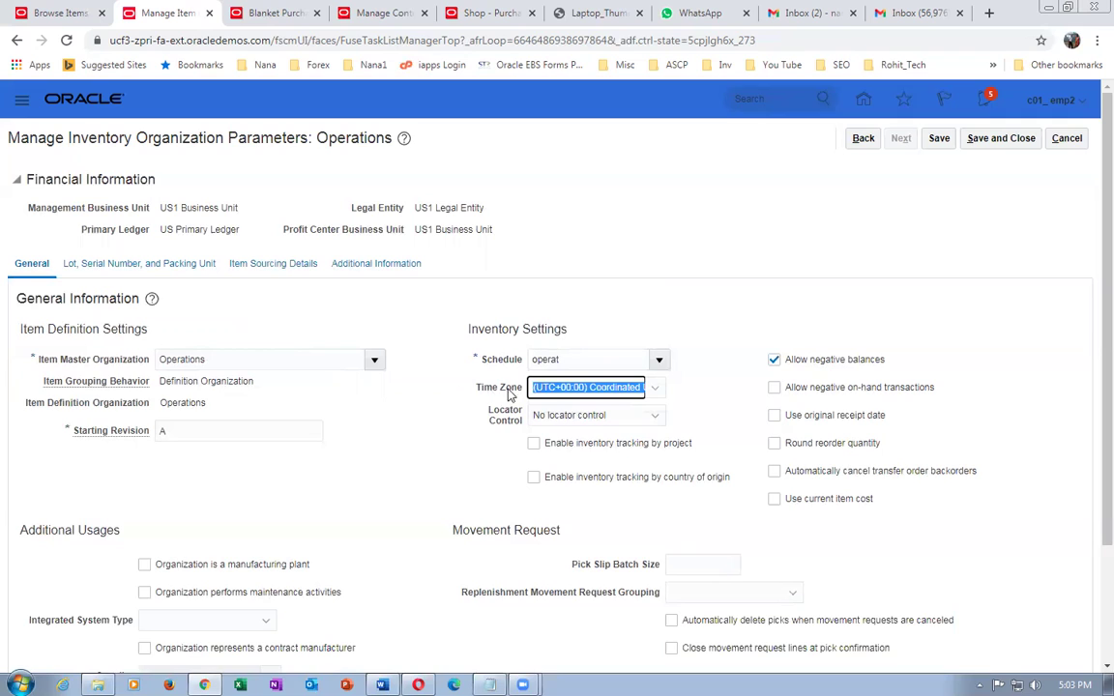
{"action": "left_click", "coordinate": [577, 360]}
{"action": "type", "text": "ions"}
{"action": "key", "text": "Tab"}
{"action": "key", "text": "Tab"}
{"action": "key", "text": "alt+Down"}
{"action": "left_click", "coordinate": [554, 507]}
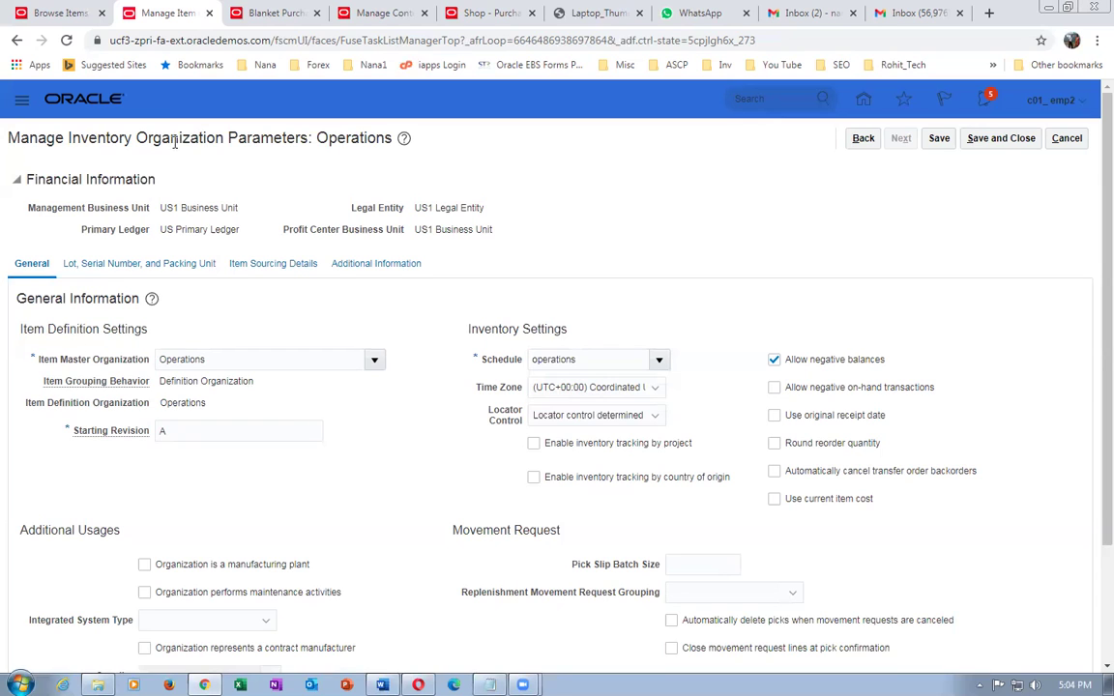
- Discard the Operations parameters without saving and close the item organizations task
{"action": "left_click", "coordinate": [1067, 138]}
{"action": "left_click", "coordinate": [1075, 141]}
{"action": "right_click", "coordinate": [158, 19]}
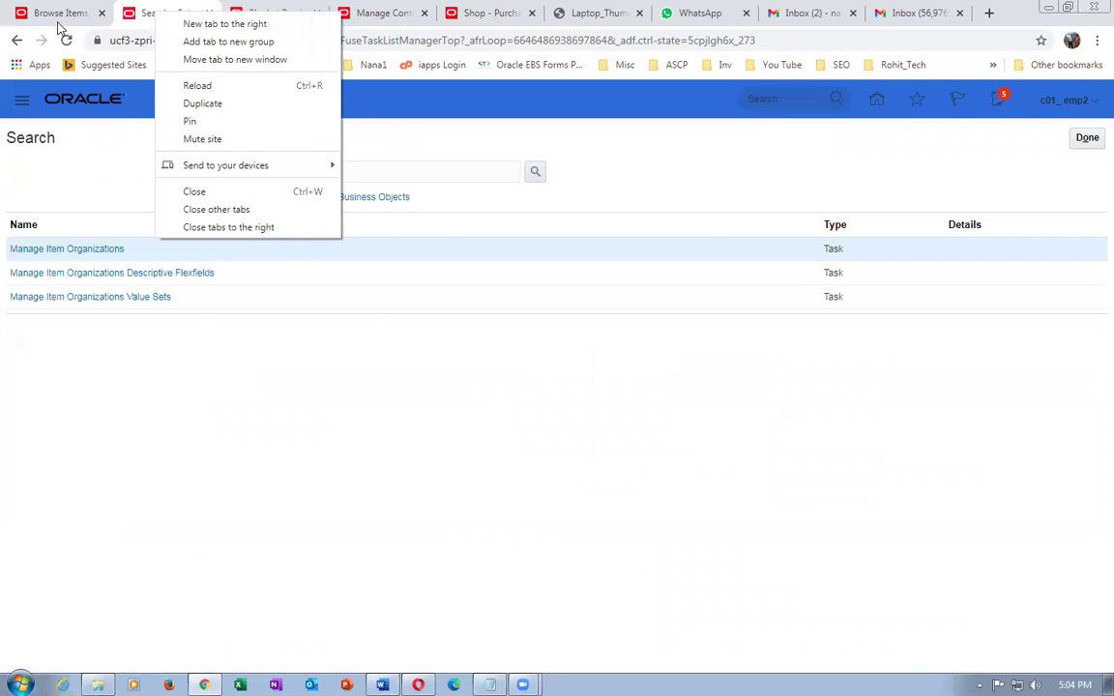
- Run an unfiltered item search on Browse Items, then return to the product dashboard
{"action": "left_click", "coordinate": [54, 16]}
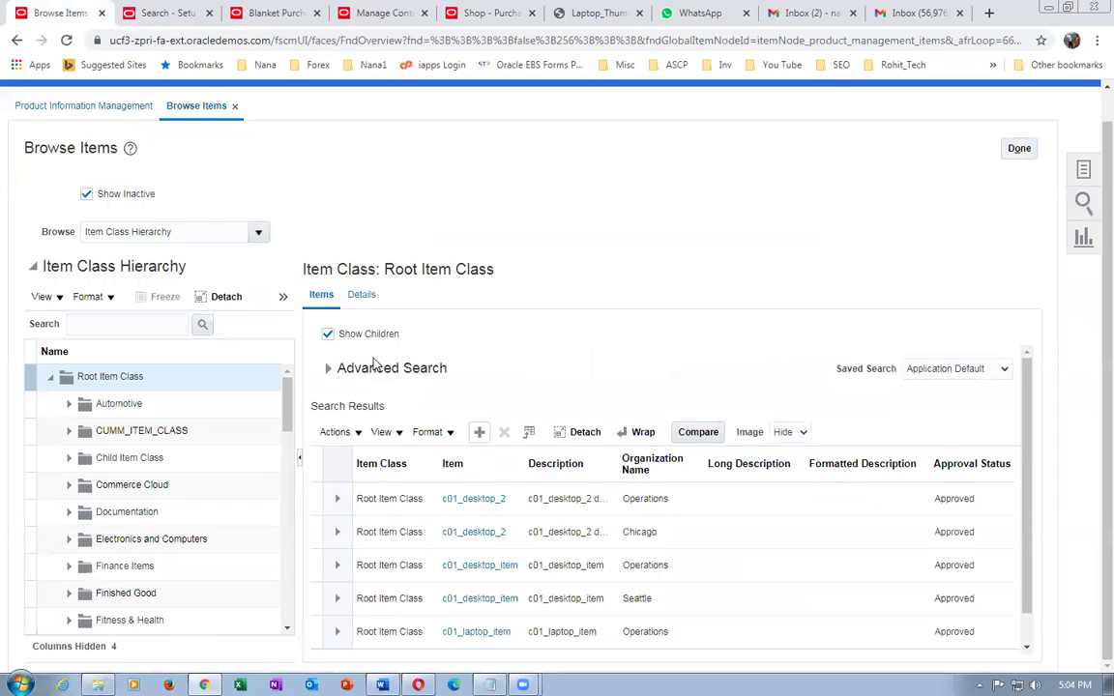
{"action": "left_click", "coordinate": [328, 368]}
{"action": "left_click", "coordinate": [899, 489]}
{"action": "left_click", "coordinate": [1019, 150]}
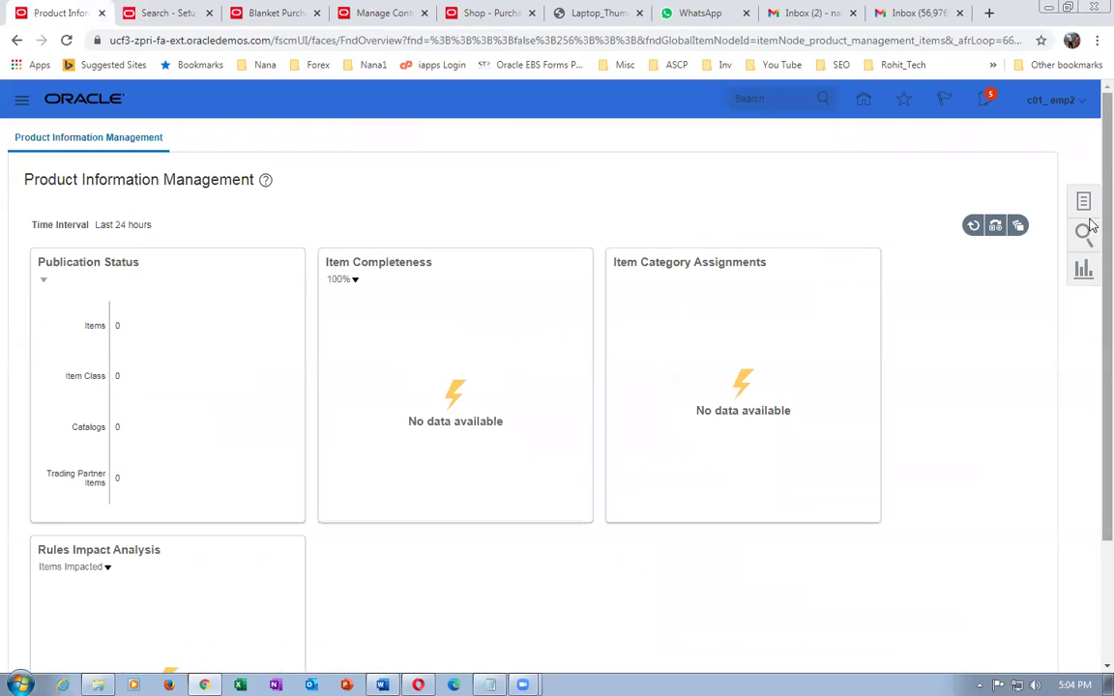
- Search Browse Items for names starting with c01 and open c01_desktop_2 for Chicago
{"action": "left_click", "coordinate": [1087, 211]}
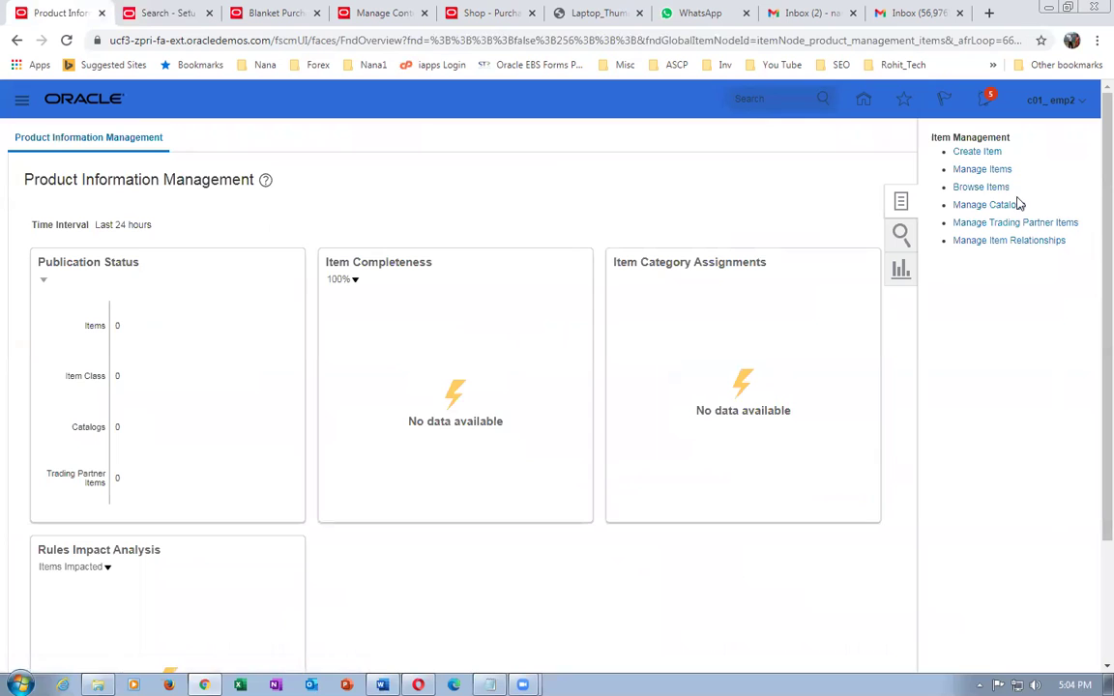
{"action": "left_click", "coordinate": [978, 190]}
{"action": "left_click", "coordinate": [523, 431]}
{"action": "type", "text": "c0"}
{"action": "left_click", "coordinate": [904, 515]}
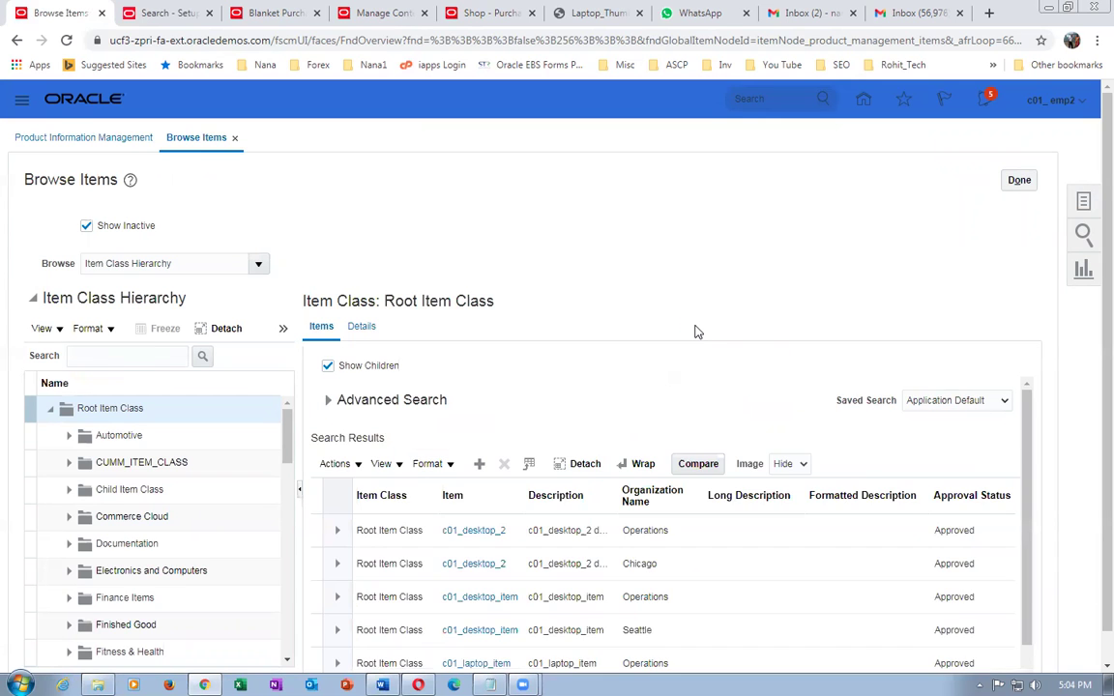
{"action": "scroll", "coordinate": [694, 329], "scroll_direction": "down", "scroll_amount": 1}
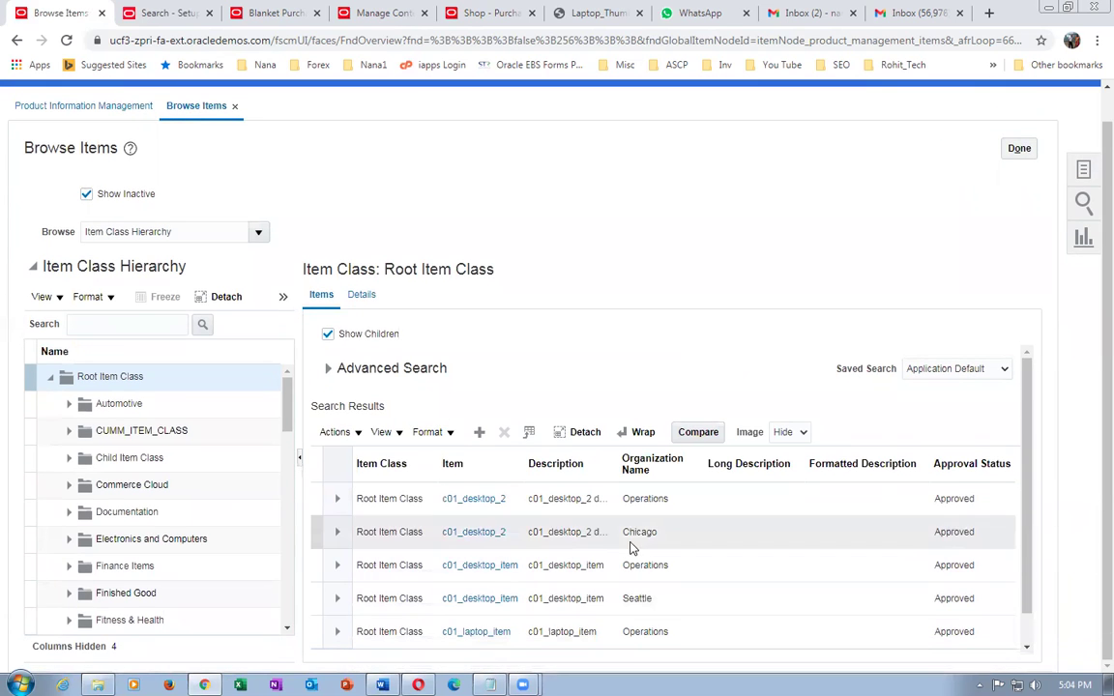
{"action": "left_click", "coordinate": [491, 535]}
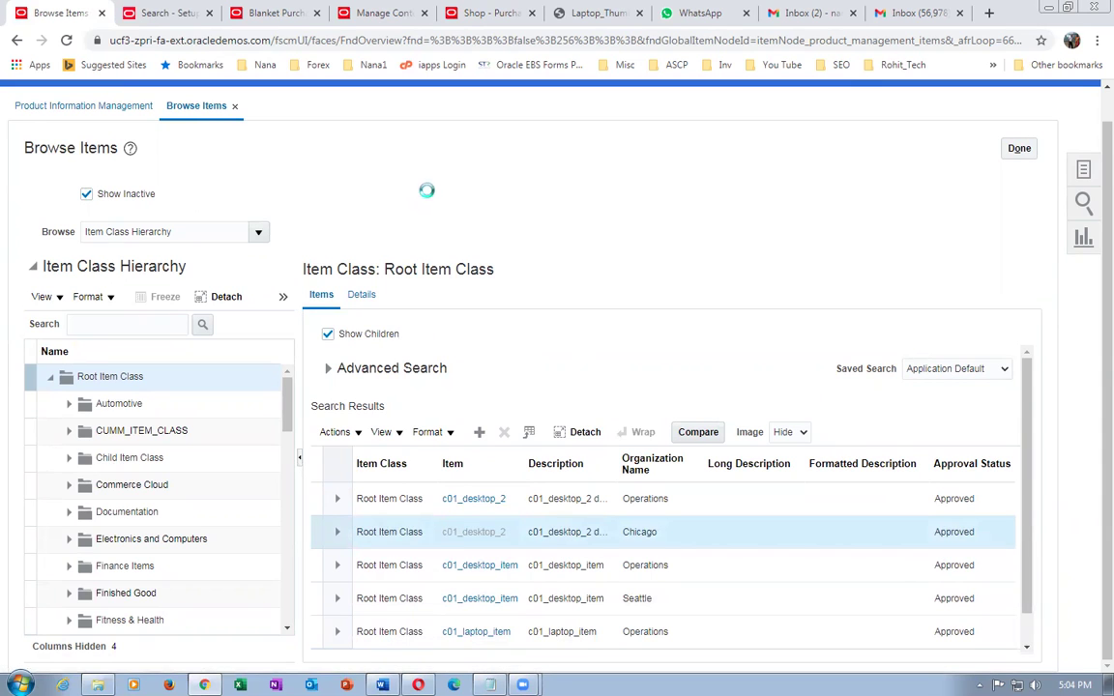
{"action": "scroll", "coordinate": [338, 351], "scroll_direction": "down", "scroll_amount": 3}
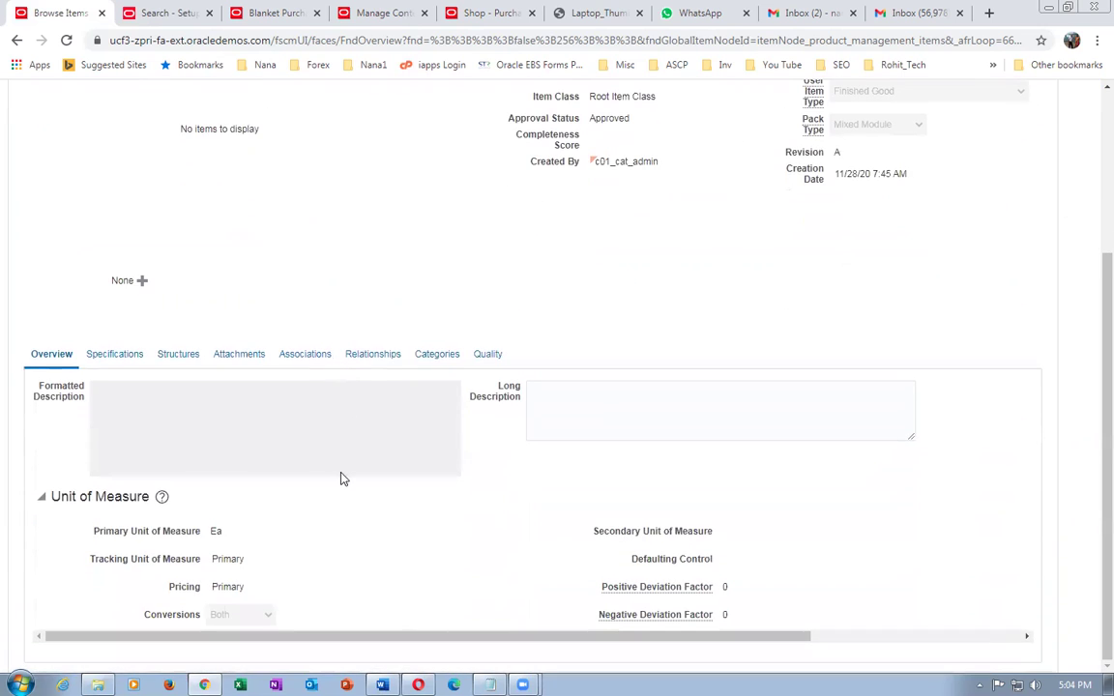
- Review c01_desktop_2's Sales and Order Management specifications, then cancel back to the results
{"action": "left_click", "coordinate": [118, 359]}
{"action": "scroll", "coordinate": [154, 351], "scroll_direction": "down", "scroll_amount": 4}
{"action": "left_click", "coordinate": [114, 376]}
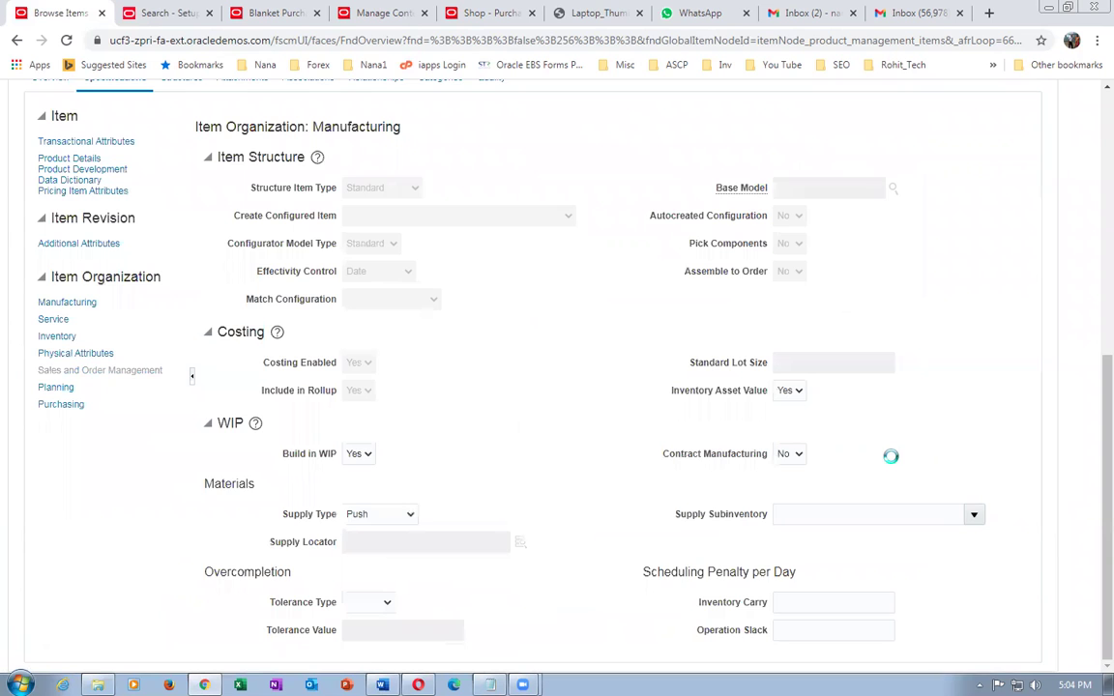
{"action": "scroll", "coordinate": [890, 465], "scroll_direction": "down", "scroll_amount": 2}
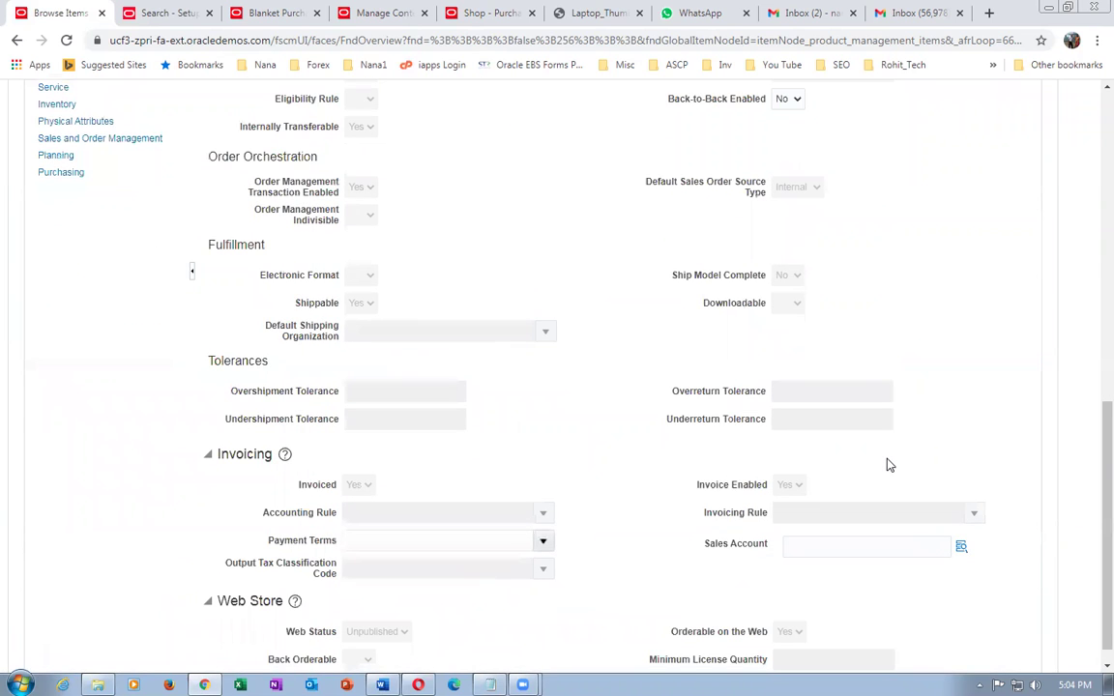
{"action": "scroll", "coordinate": [887, 464], "scroll_direction": "down", "scroll_amount": 1}
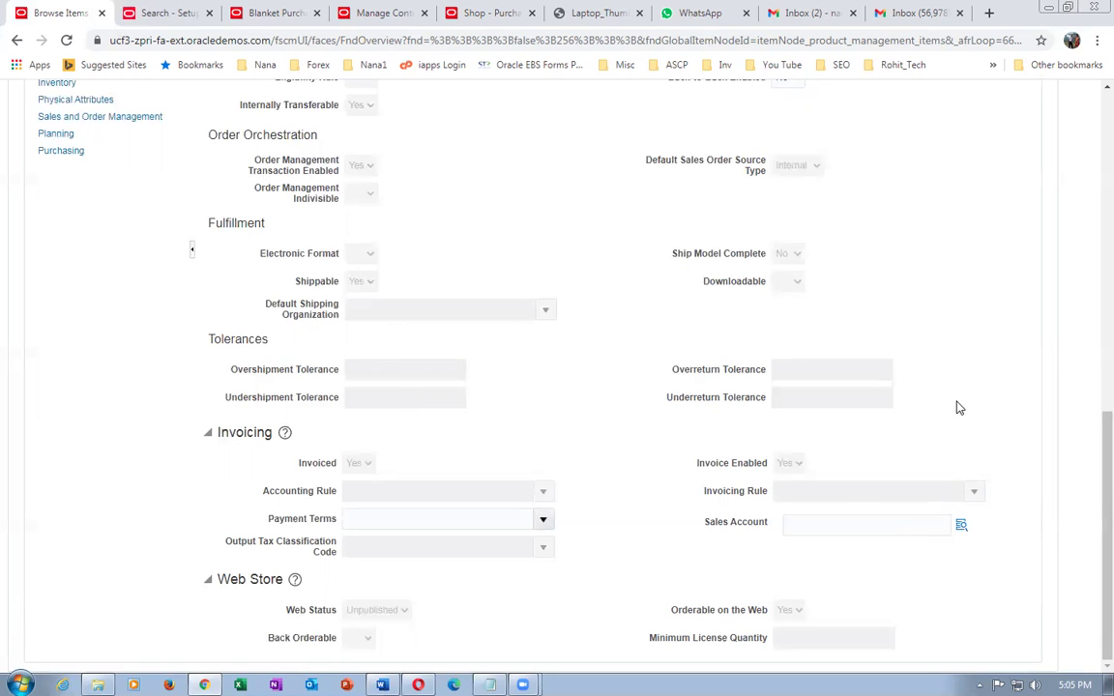
{"action": "scroll", "coordinate": [957, 411], "scroll_direction": "up", "scroll_amount": 2}
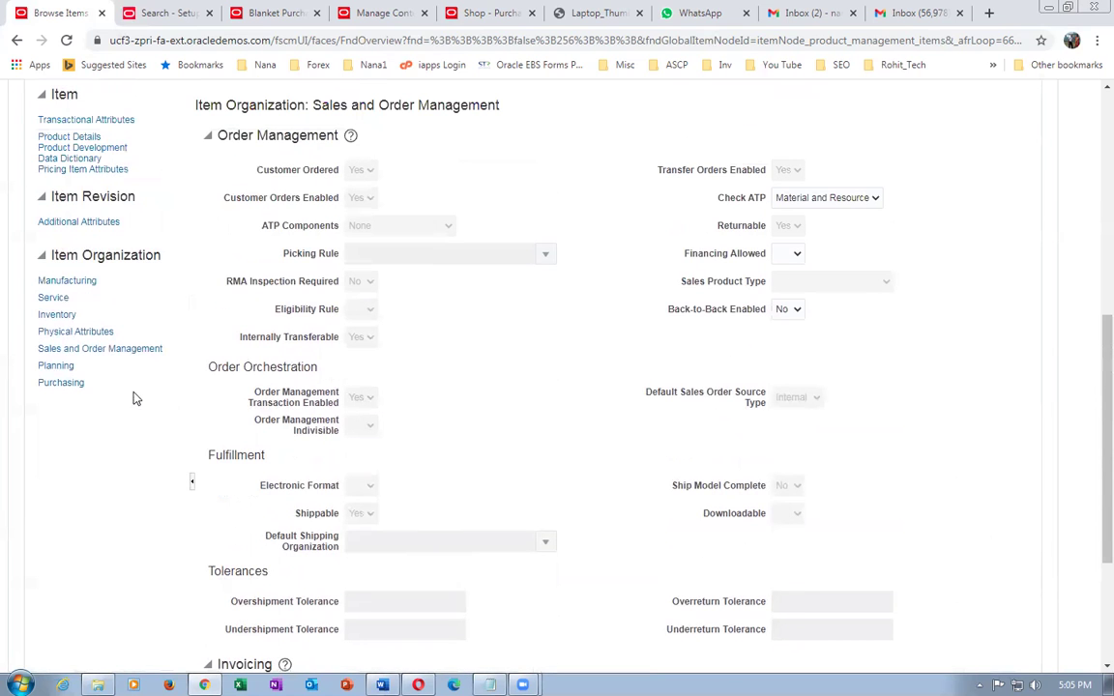
{"action": "scroll", "coordinate": [965, 458], "scroll_direction": "down", "scroll_amount": 2}
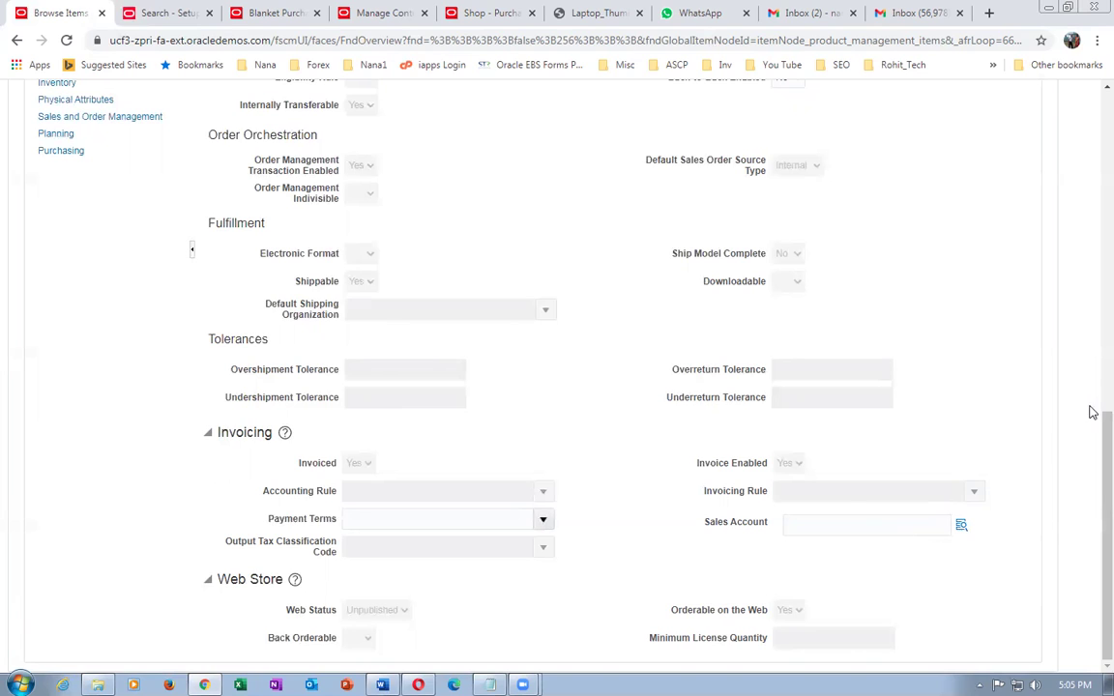
{"action": "left_click_drag", "start_coordinate": [1092, 434], "coordinate": [1094, 125]}
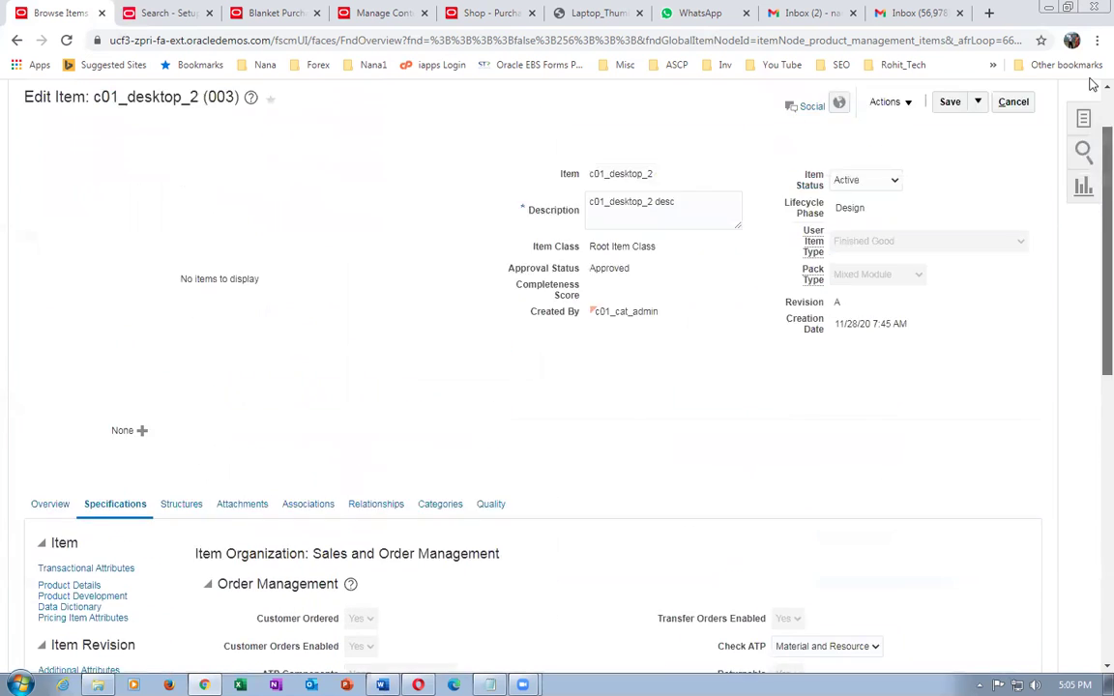
{"action": "left_click", "coordinate": [1006, 189]}
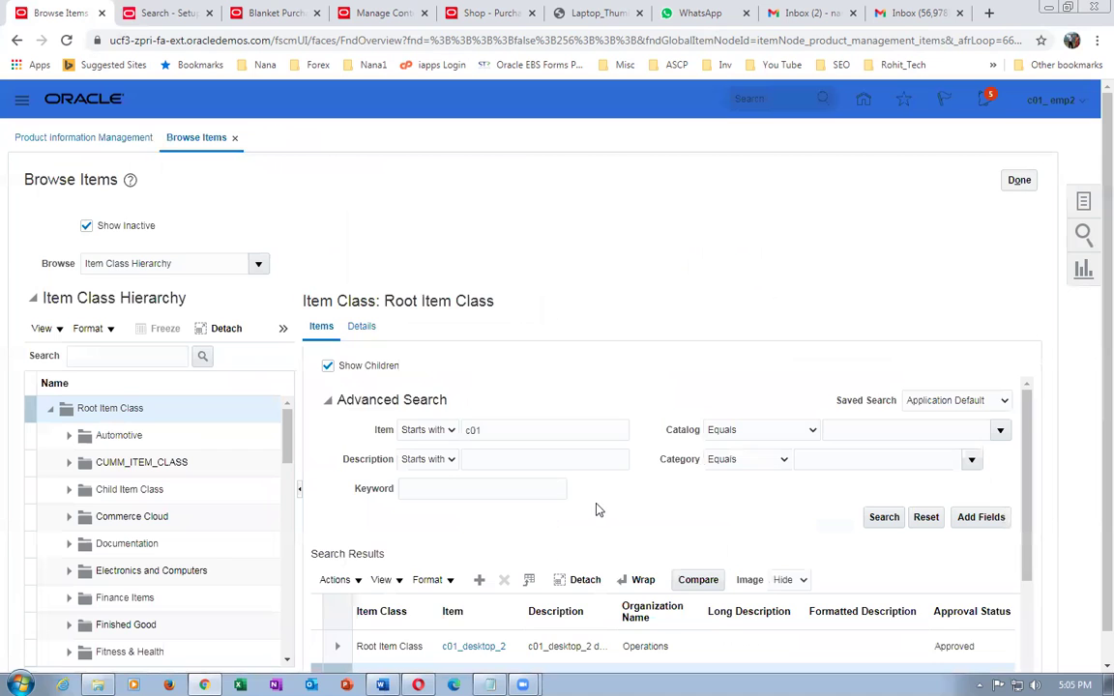
{"action": "scroll", "coordinate": [552, 483], "scroll_direction": "down", "scroll_amount": 3}
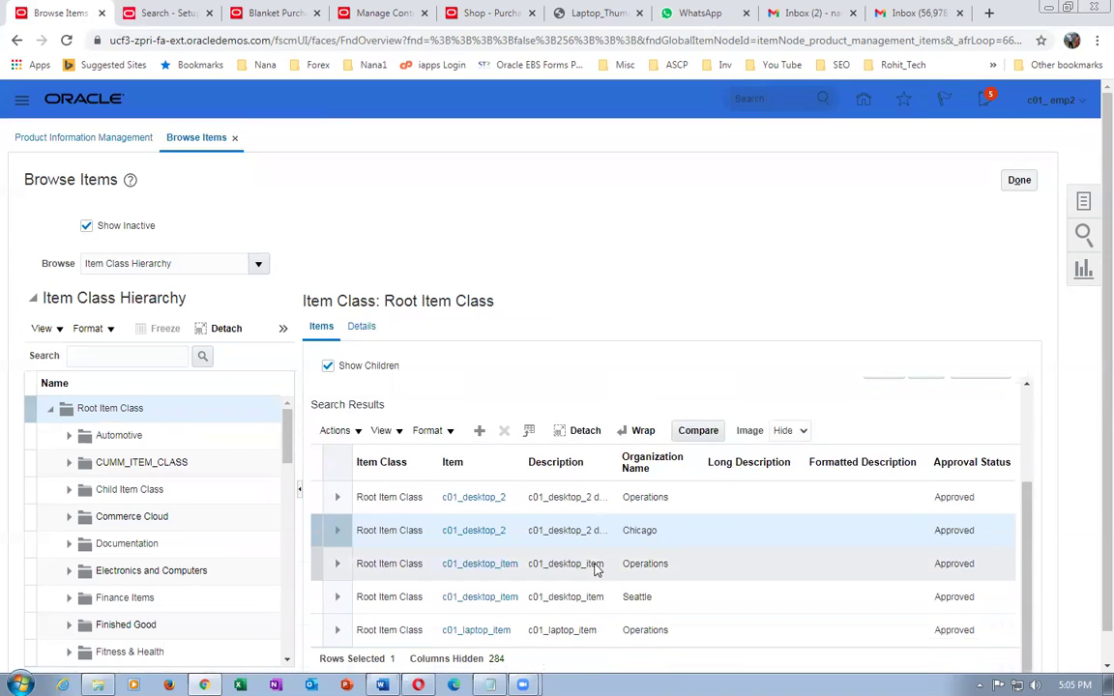
{"action": "left_click", "coordinate": [474, 497]}
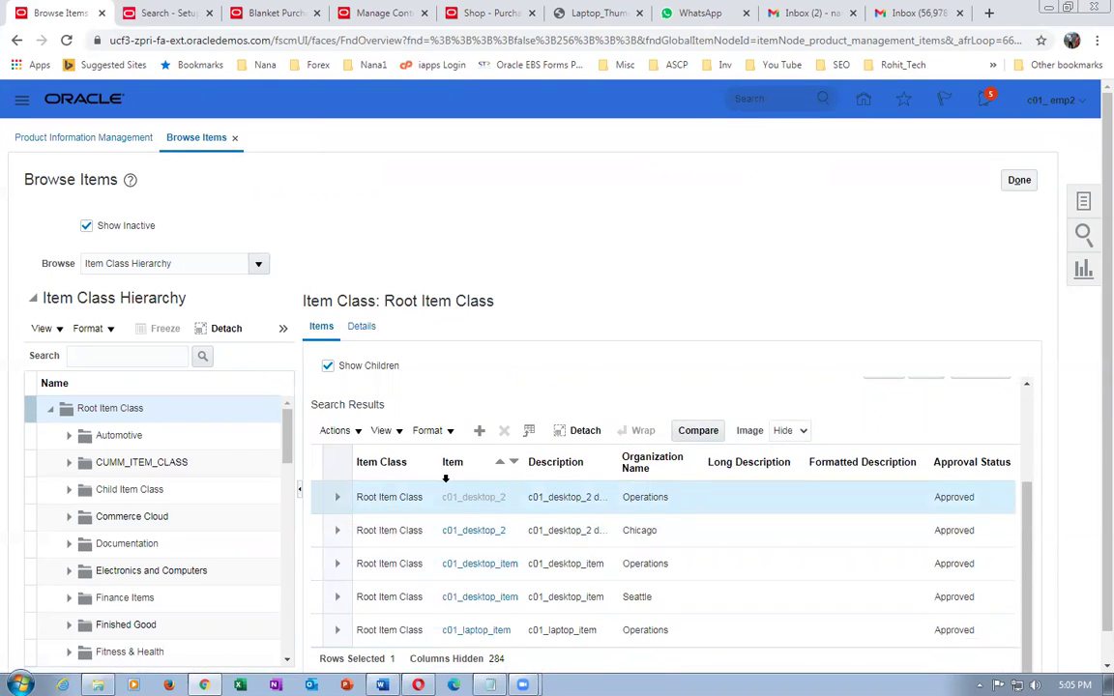
{"action": "left_click", "coordinate": [114, 587]}
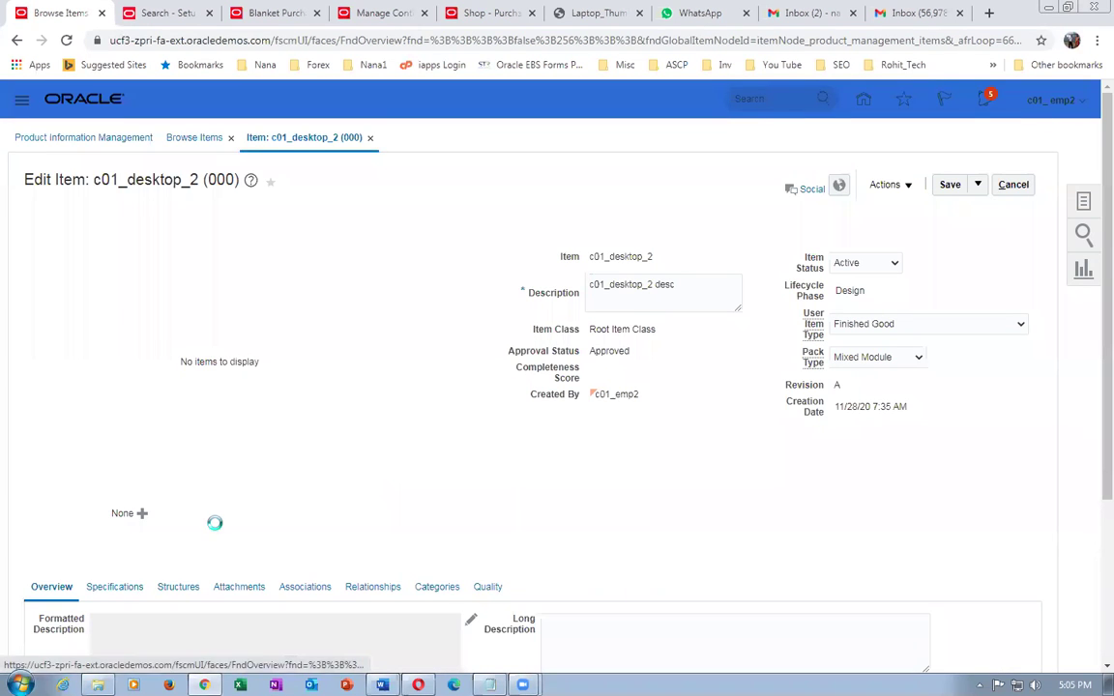
{"action": "scroll", "coordinate": [217, 530], "scroll_direction": "down", "scroll_amount": 3}
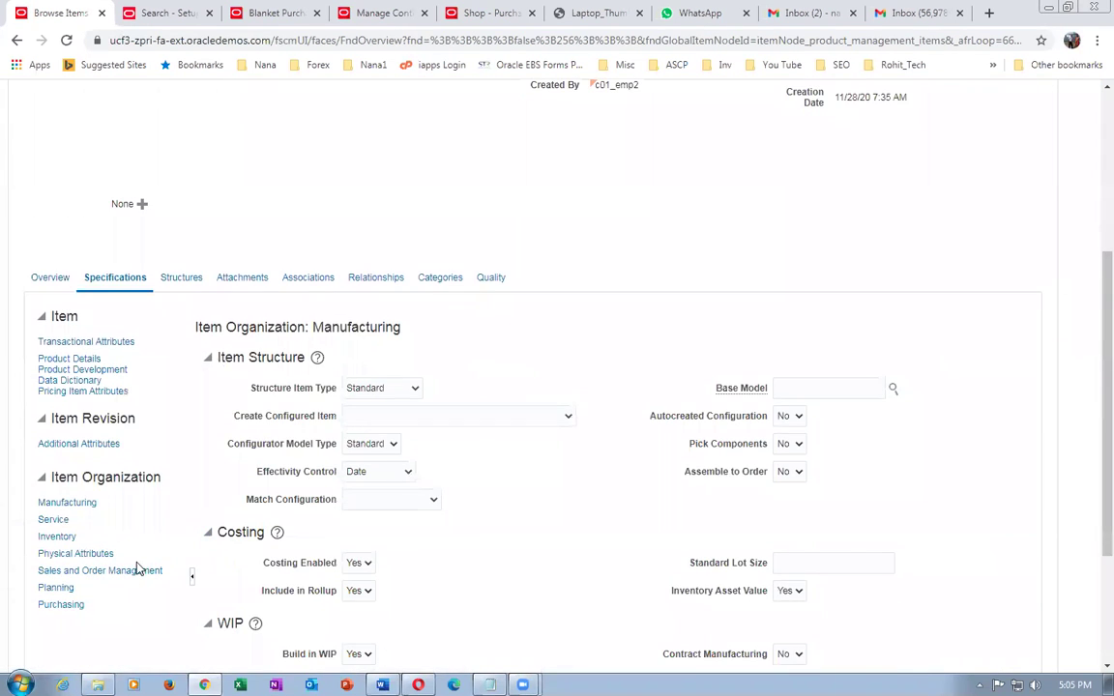
{"action": "left_click", "coordinate": [128, 571]}
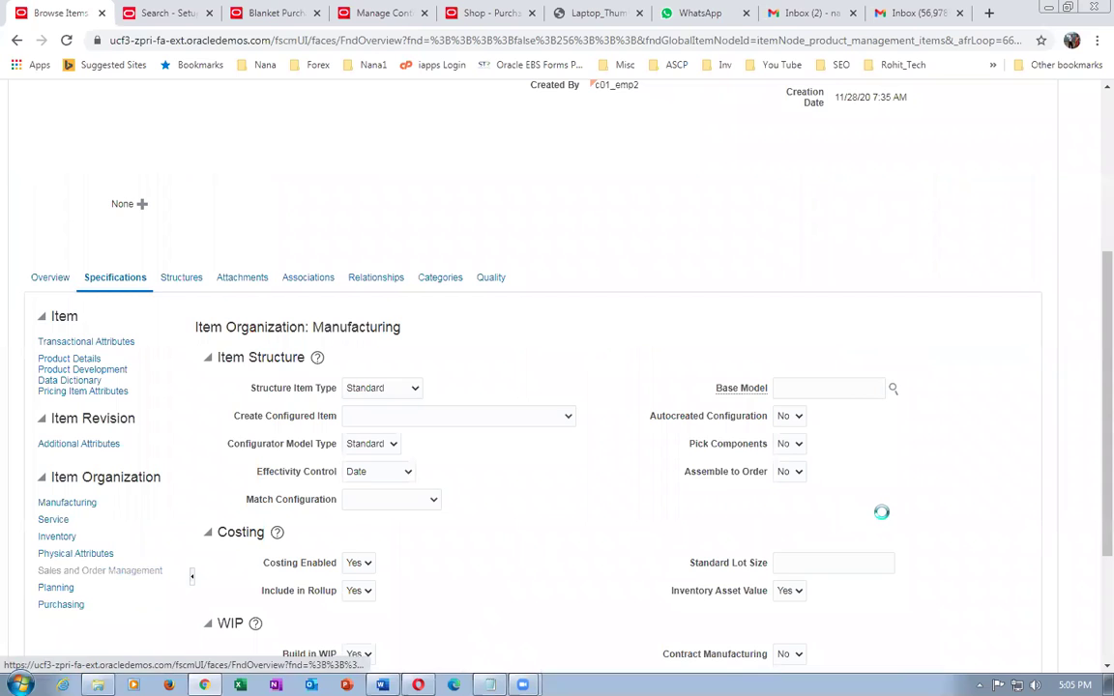
{"action": "scroll", "coordinate": [920, 508], "scroll_direction": "down", "scroll_amount": 4}
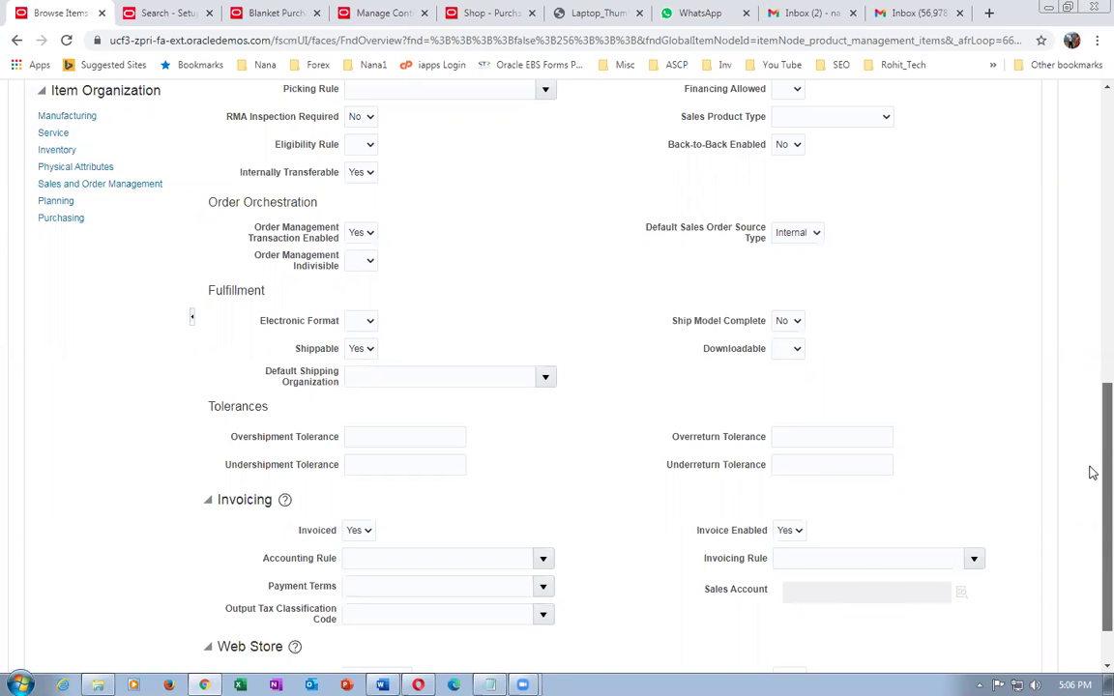
{"action": "left_click_drag", "start_coordinate": [1093, 473], "coordinate": [1090, 126]}
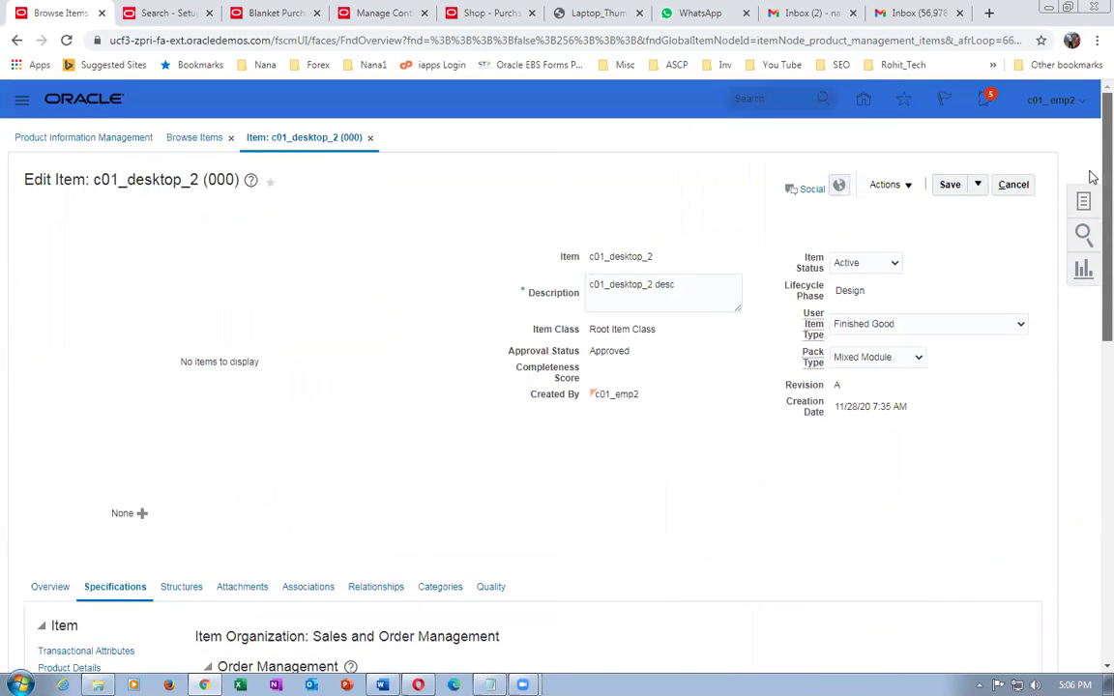
{"action": "left_click", "coordinate": [1011, 186]}
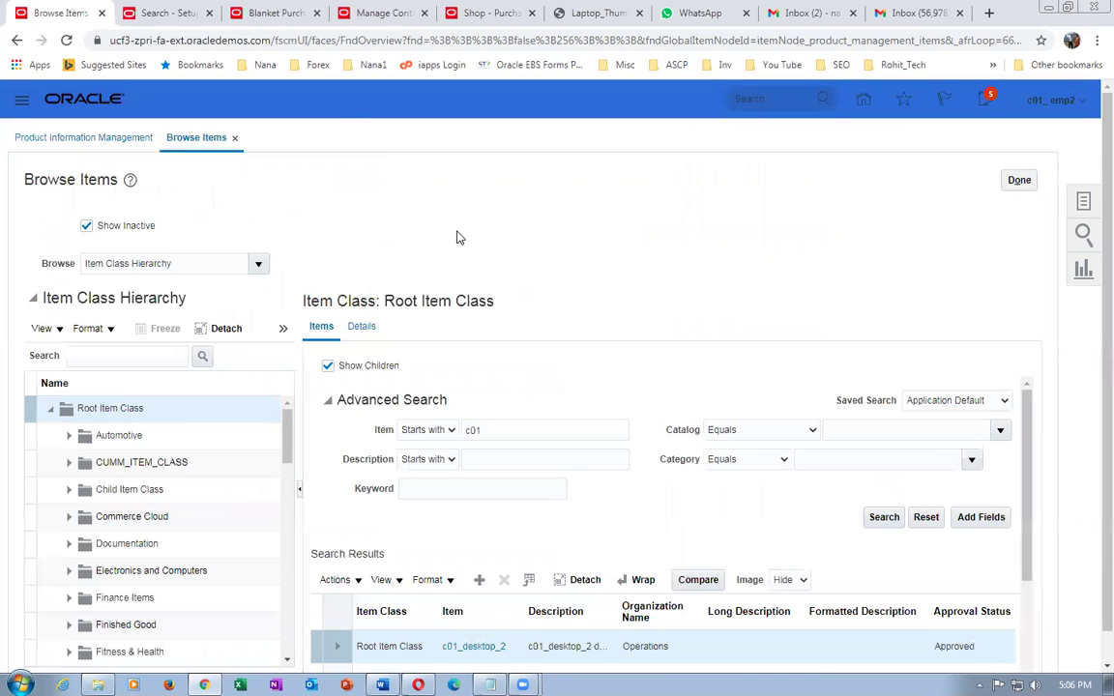
- Return to the setup search results, open Manage Item Organizations, and enter organization code 000
{"action": "left_click", "coordinate": [155, 15]}
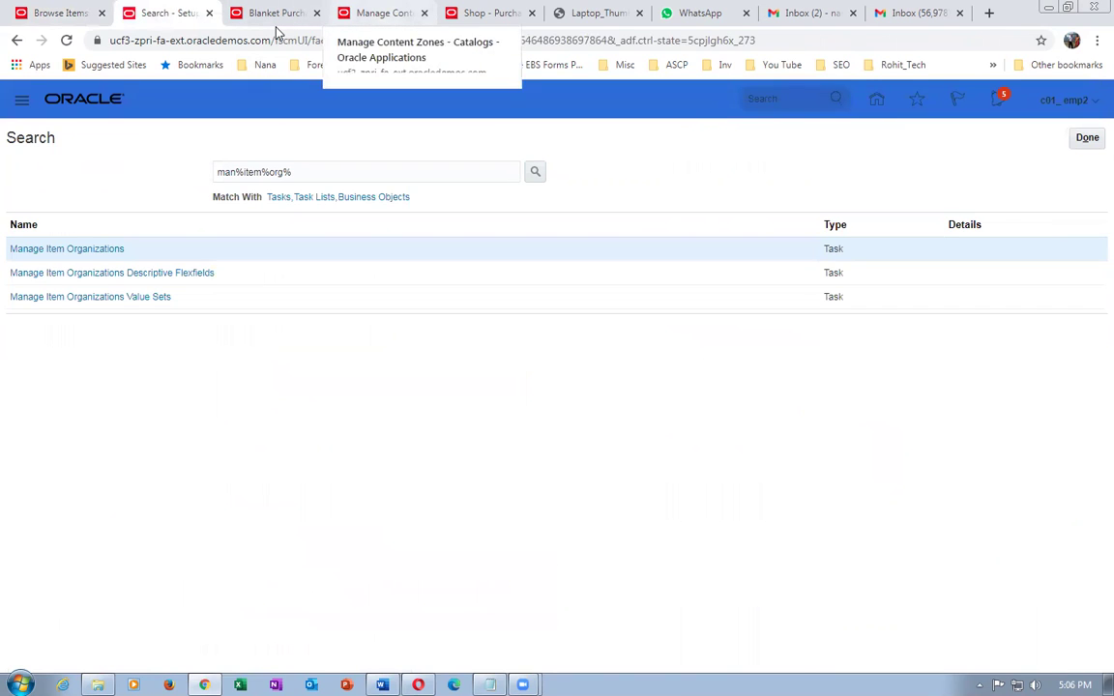
{"action": "left_click", "coordinate": [377, 13]}
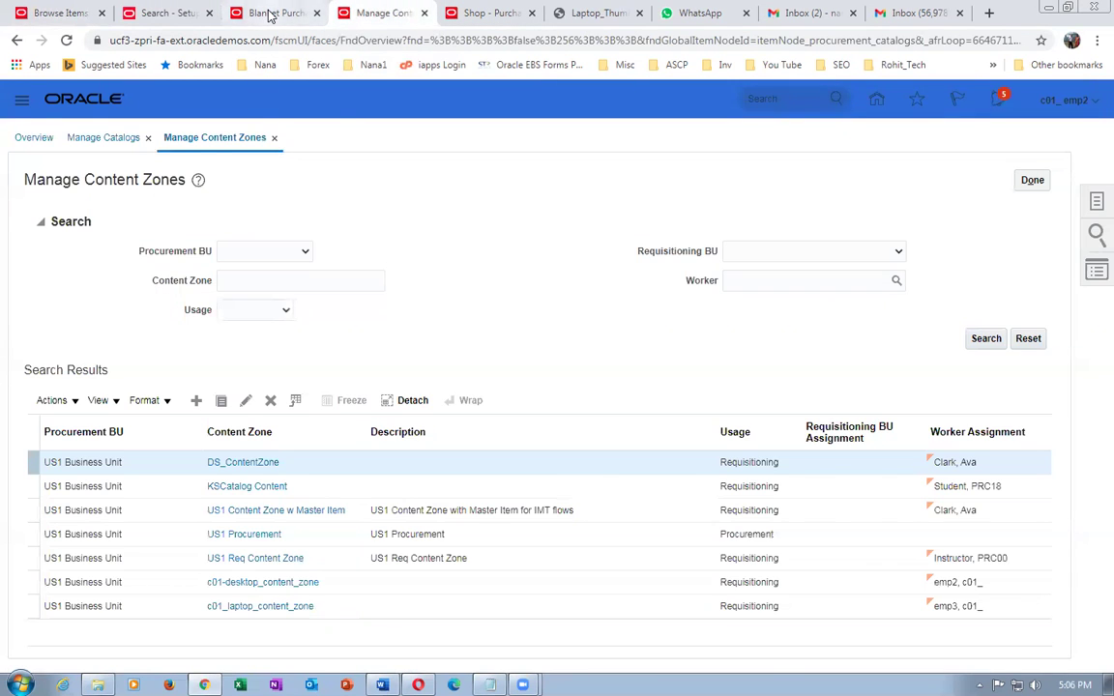
{"action": "left_click", "coordinate": [270, 13]}
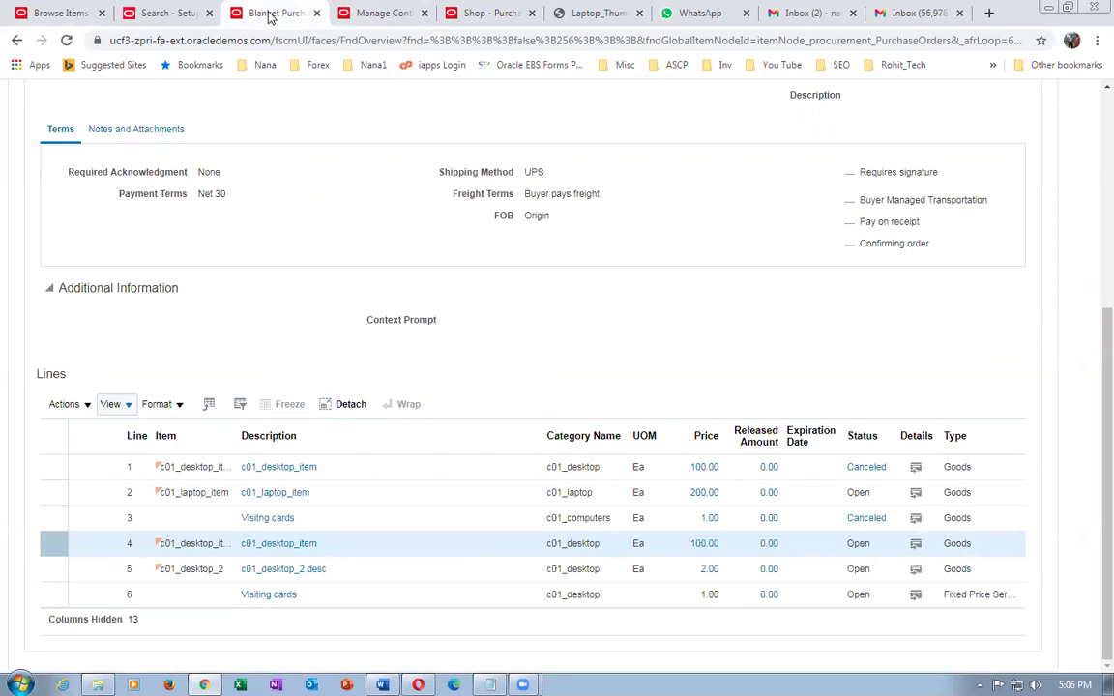
{"action": "left_click", "coordinate": [154, 17]}
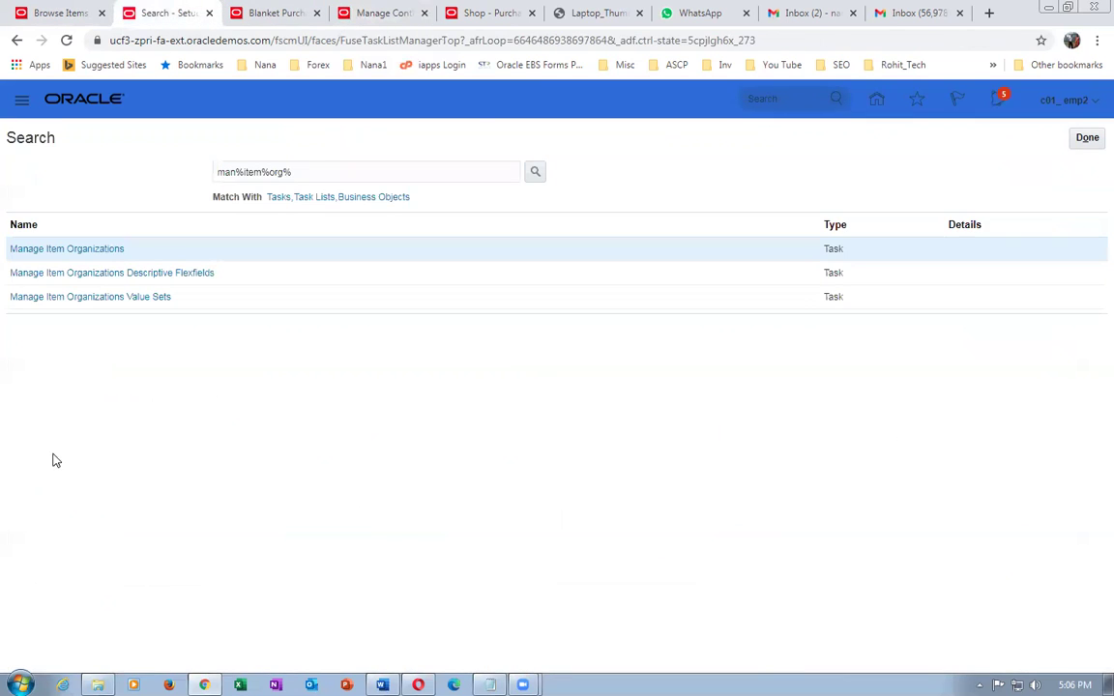
{"action": "left_click", "coordinate": [104, 249]}
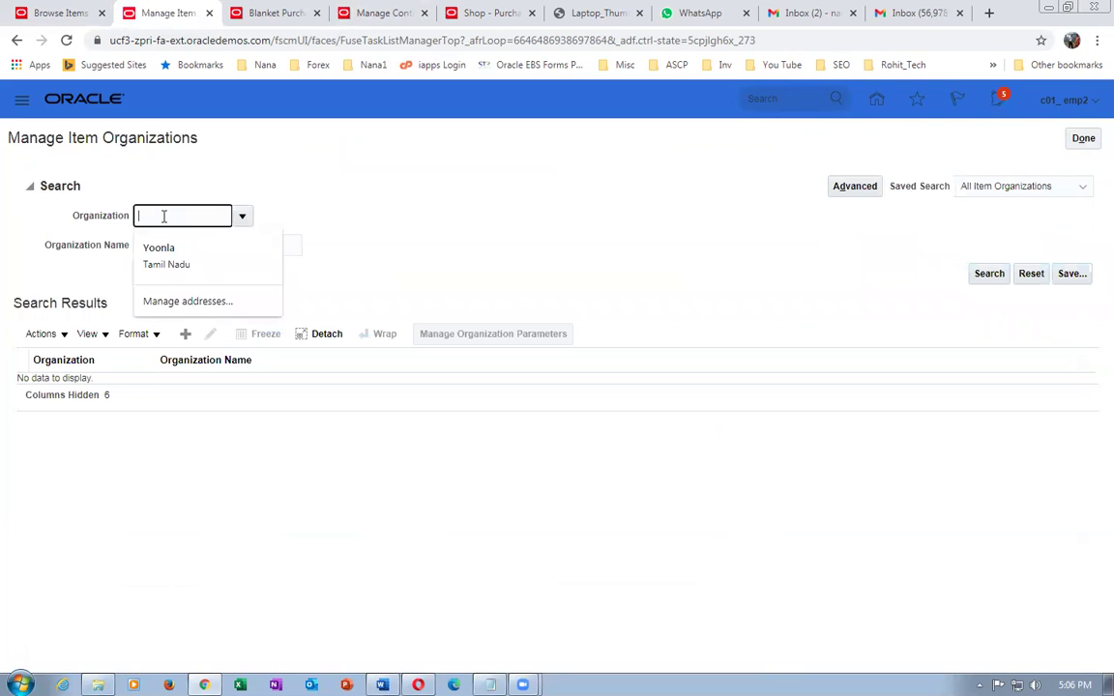
{"action": "type", "text": "000"}
{"action": "key", "text": "Tab"}
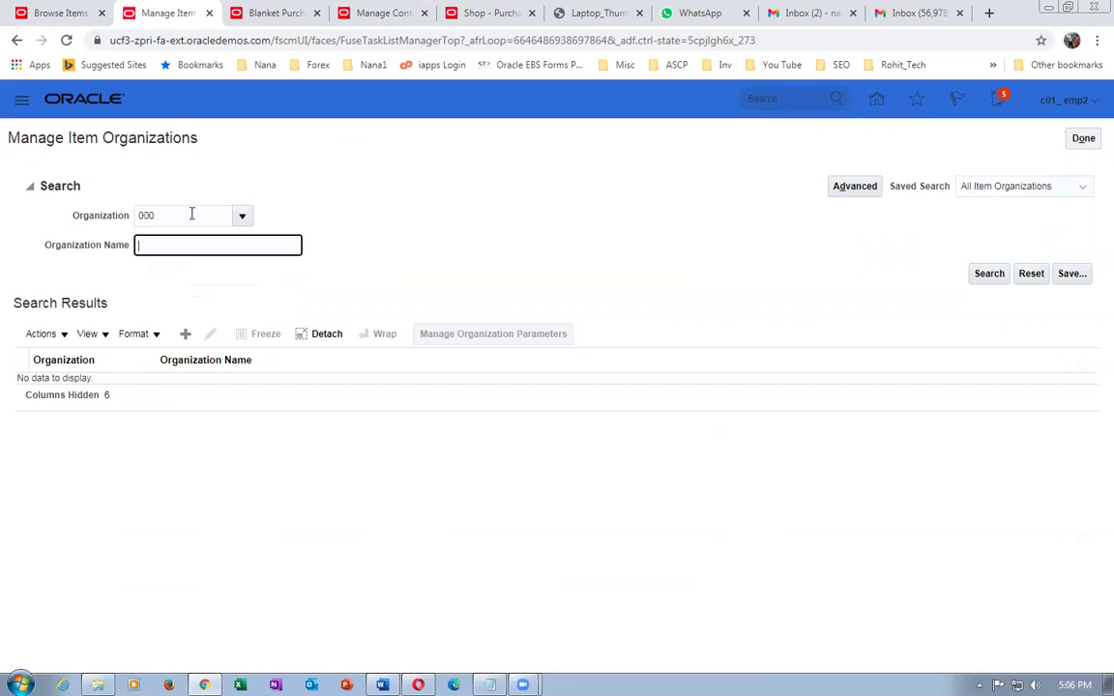
- Search for organization 000 and open Operations for editing
{"action": "left_click", "coordinate": [986, 274]}
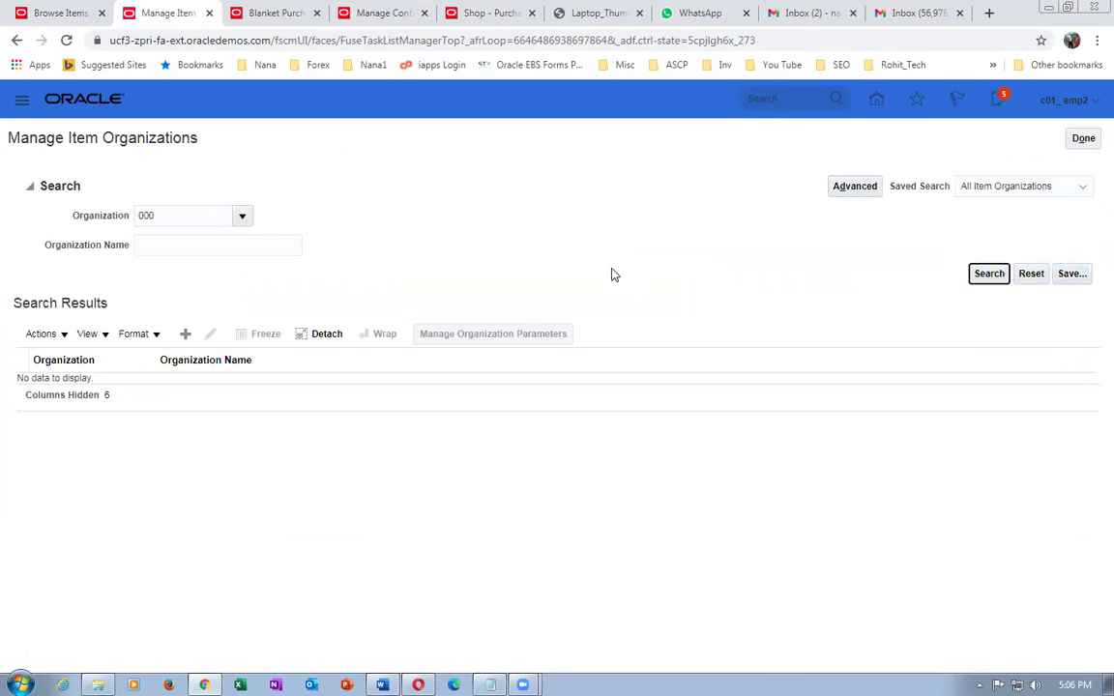
{"action": "left_click", "coordinate": [82, 304]}
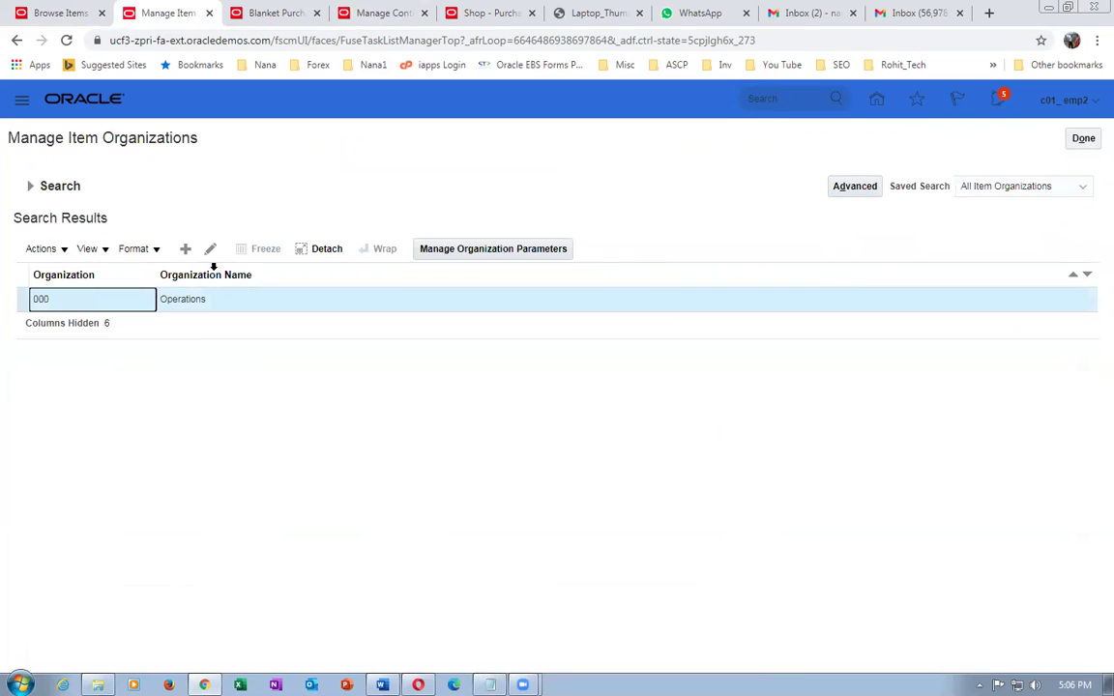
{"action": "left_click", "coordinate": [213, 254]}
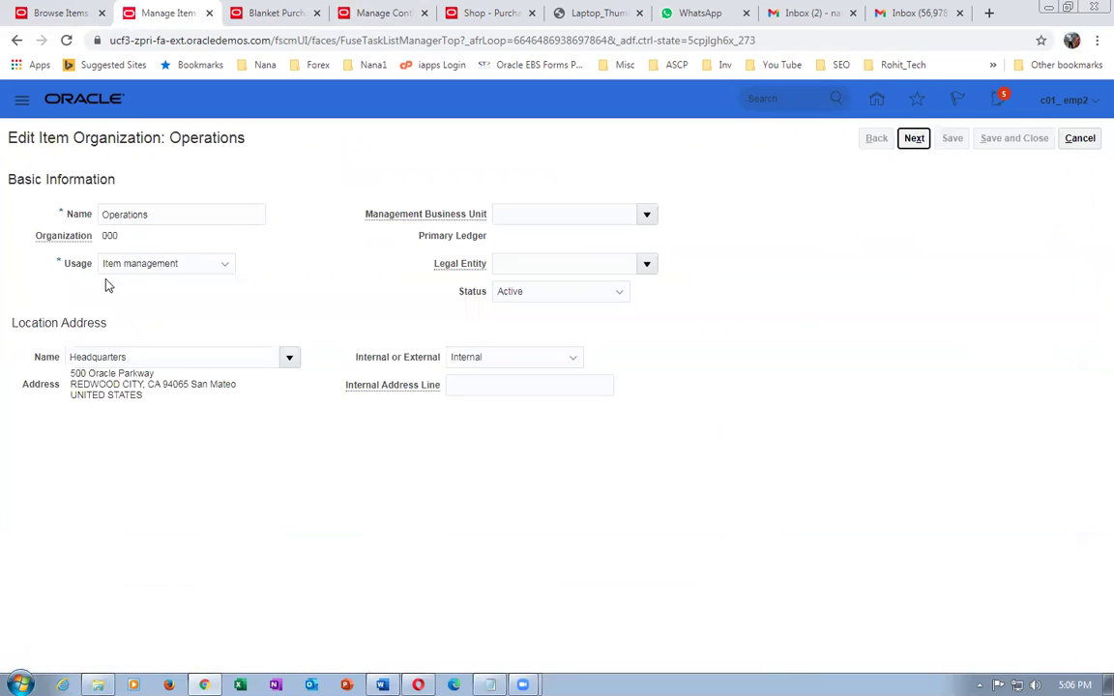
- Set usage to Inventory management with US1 Business Unit and US1 Legal Entity
{"action": "left_click", "coordinate": [141, 269]}
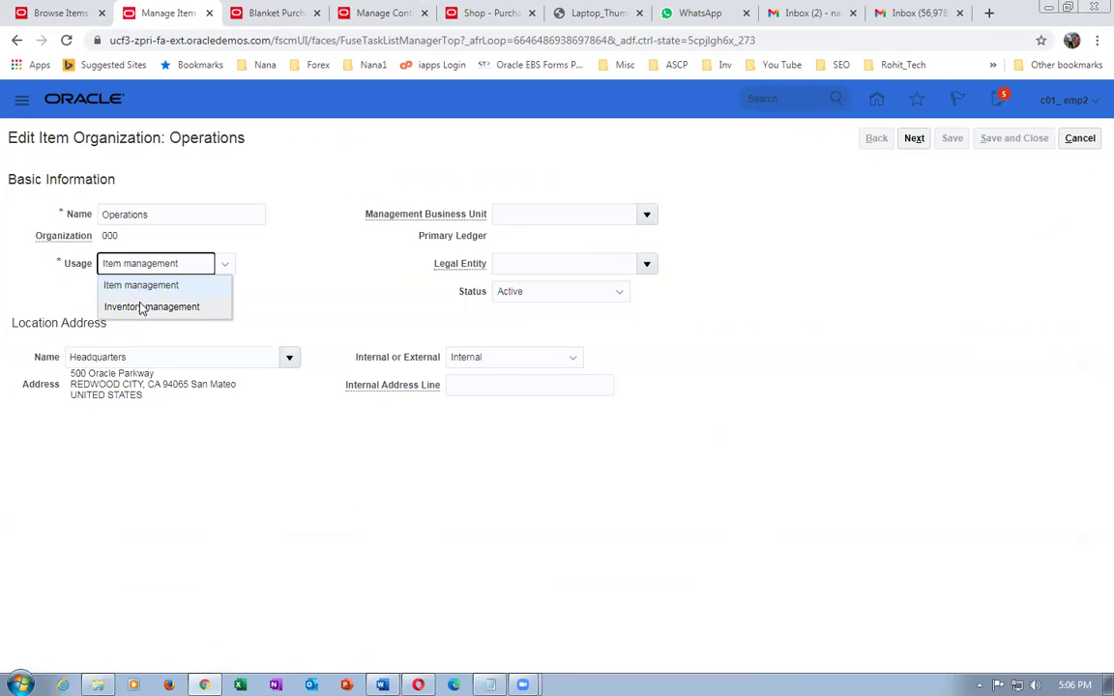
{"action": "left_click", "coordinate": [145, 307]}
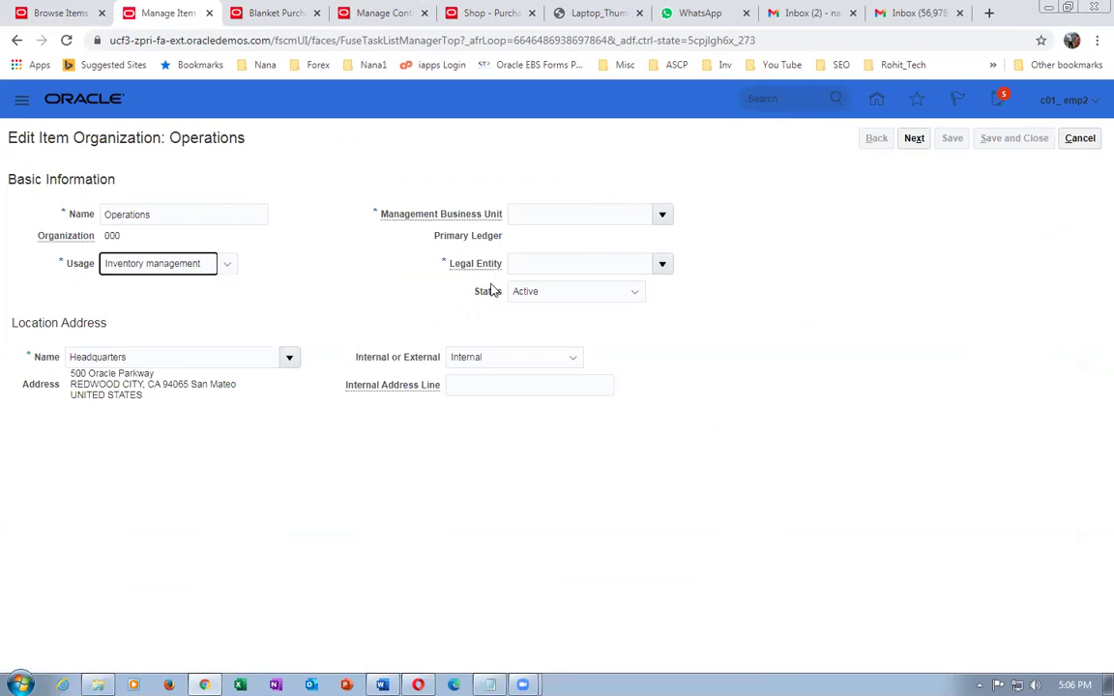
{"action": "left_click", "coordinate": [544, 215]}
{"action": "type", "text": "US"}
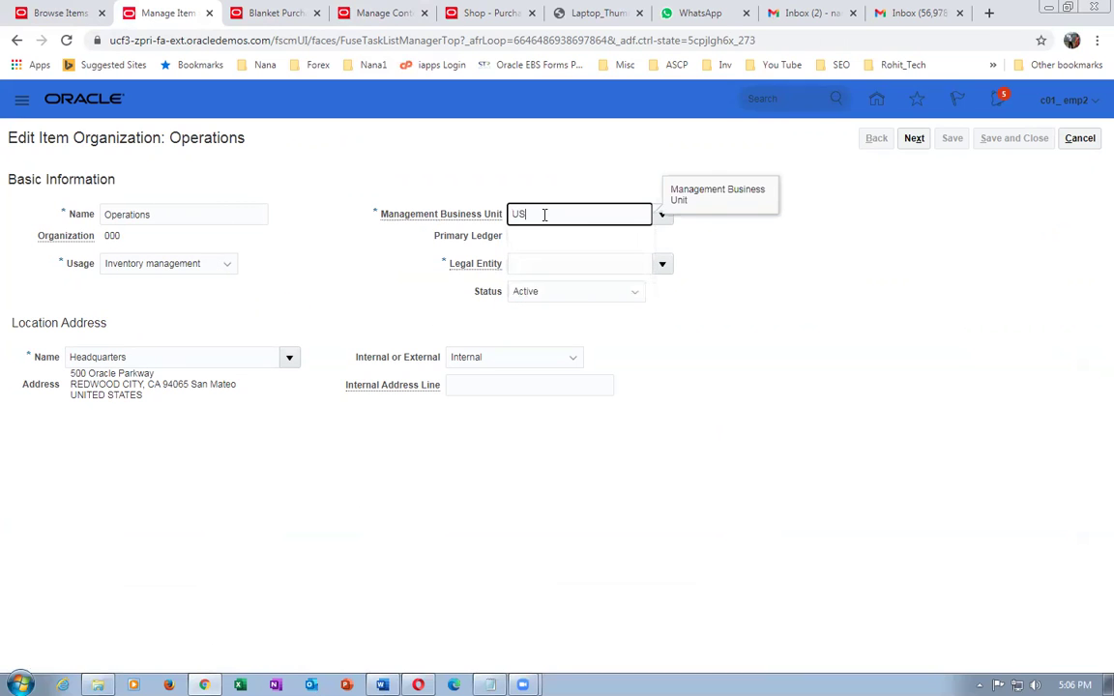
{"action": "type", "text": "1"}
{"action": "key", "text": "Tab"}
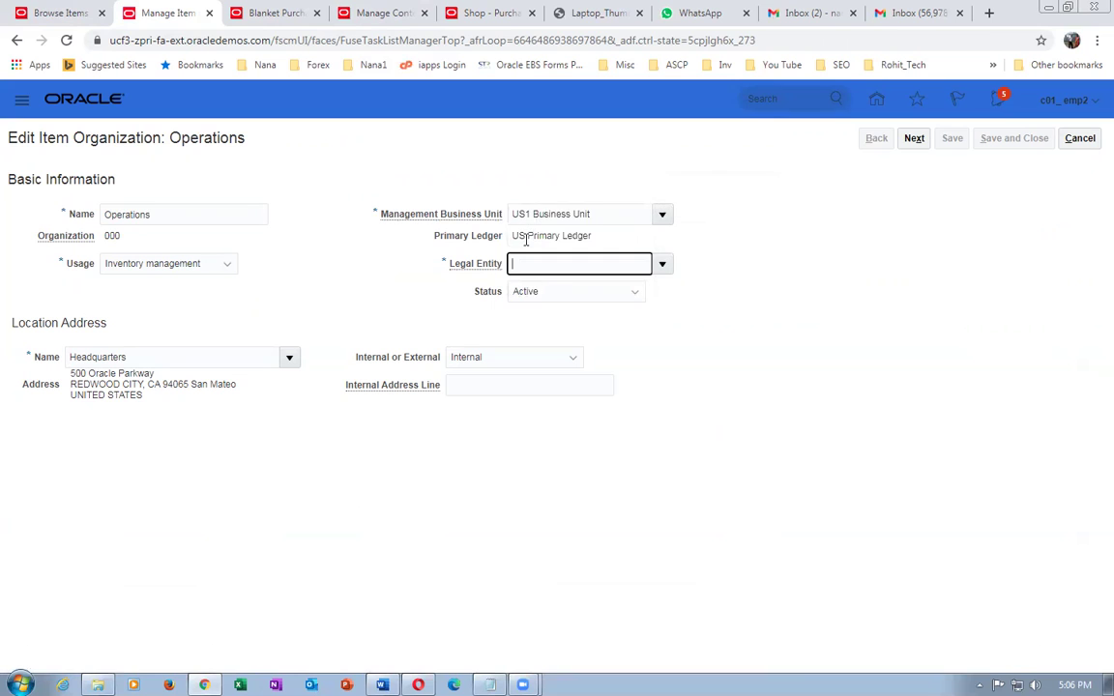
{"action": "type", "text": "US"}
{"action": "key", "text": "Tab"}
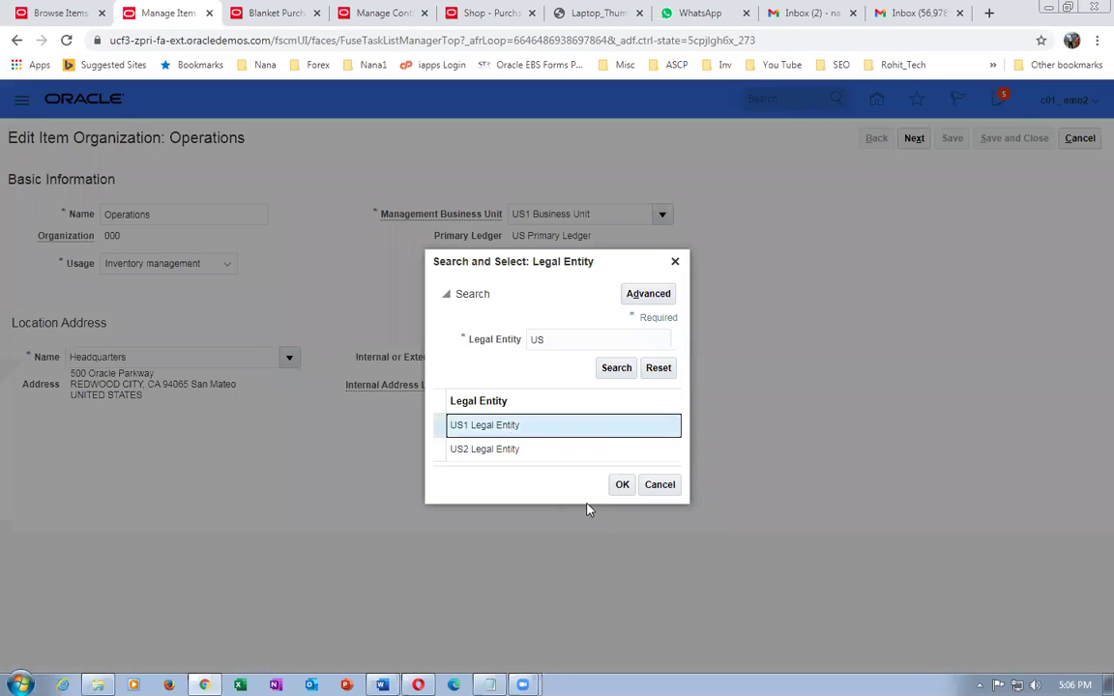
{"action": "left_click", "coordinate": [617, 484]}
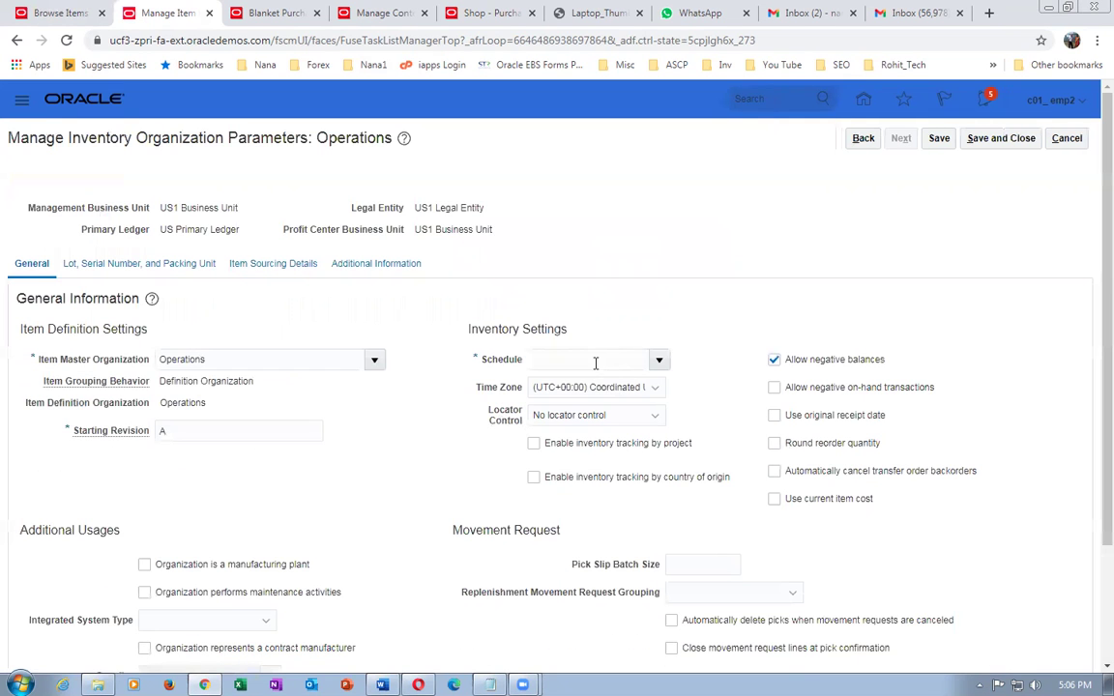
- Set the Operations schedule to 'operations' and locator control to subinventory level, then save and close
{"action": "left_click", "coordinate": [594, 362]}
{"action": "type", "text": "operations"}
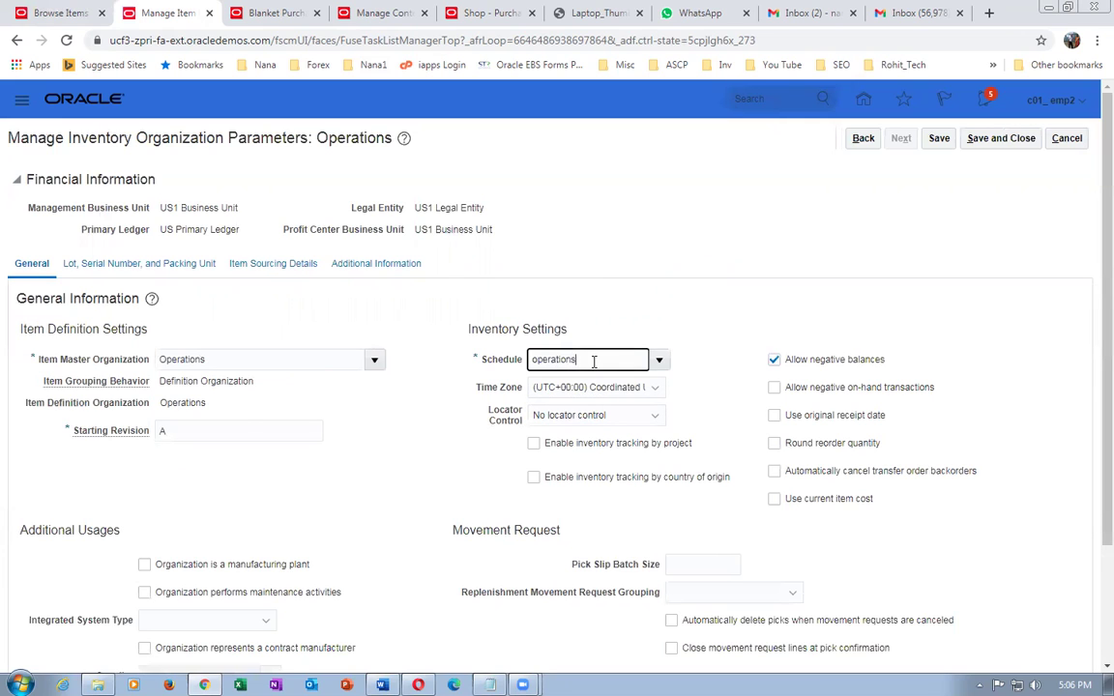
{"action": "key", "text": "Tab"}
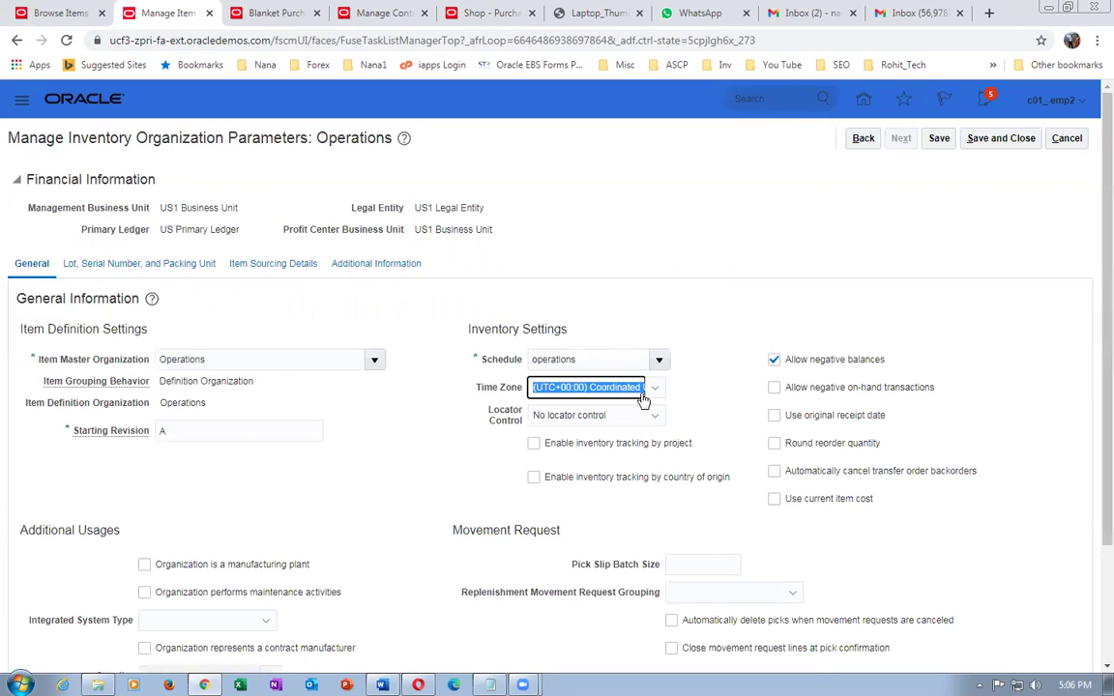
{"action": "left_click", "coordinate": [589, 420]}
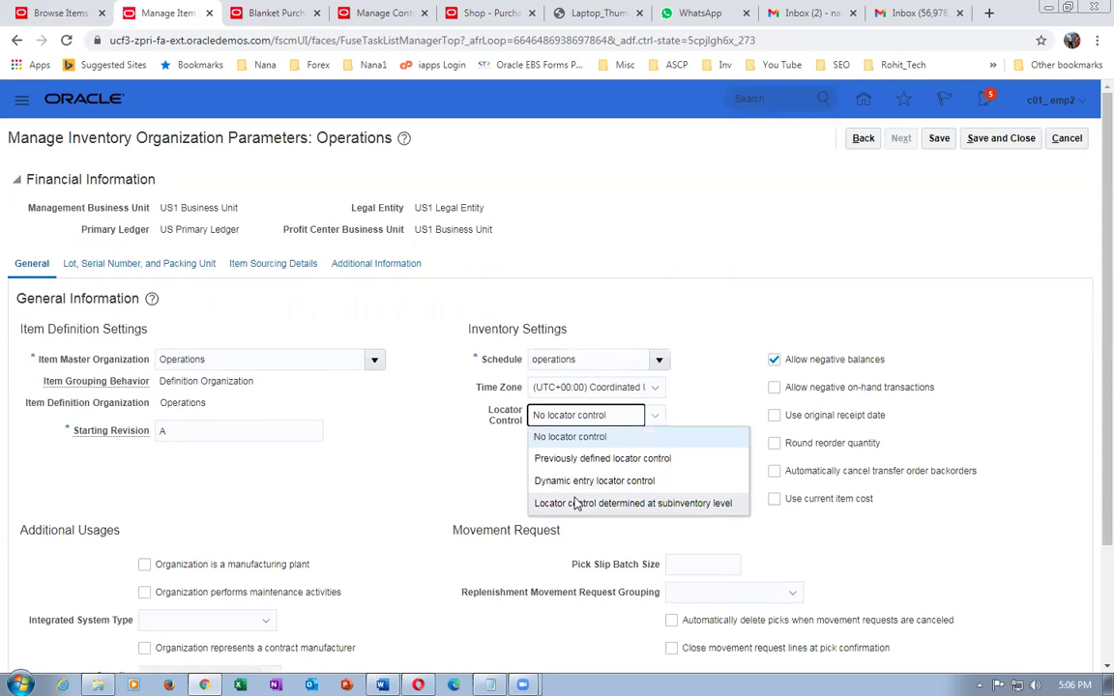
{"action": "left_click", "coordinate": [571, 502]}
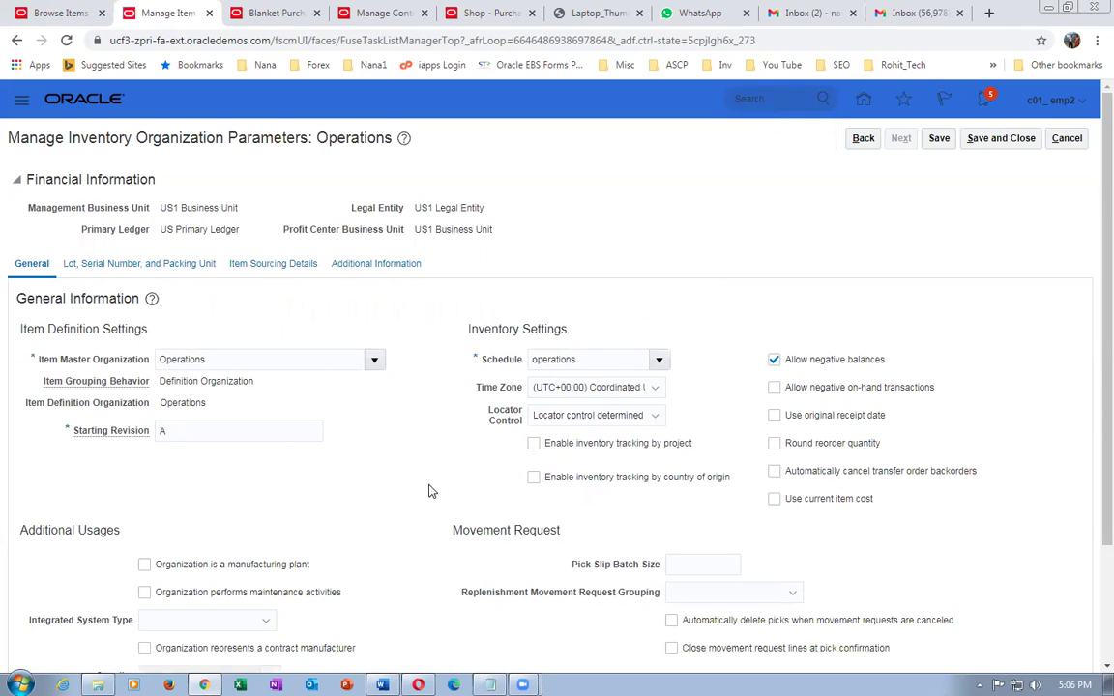
{"action": "left_click", "coordinate": [1001, 138]}
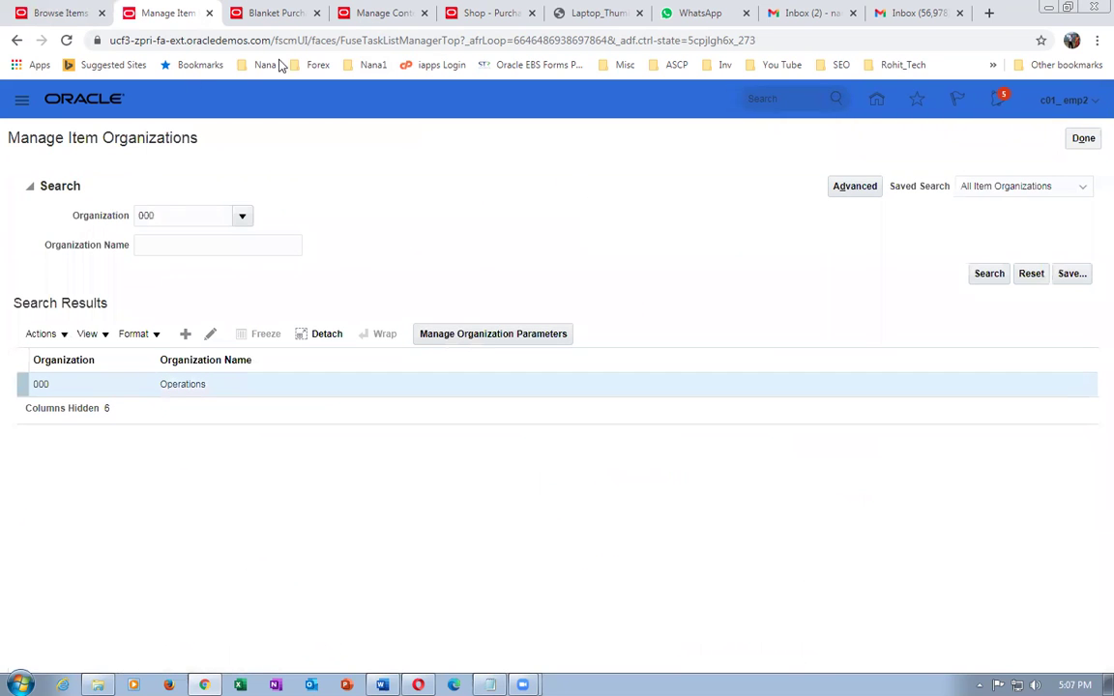
- Open item c01_desktop_2 from Browse Items and view its Sales and Order Management specifications
{"action": "left_click", "coordinate": [48, 14]}
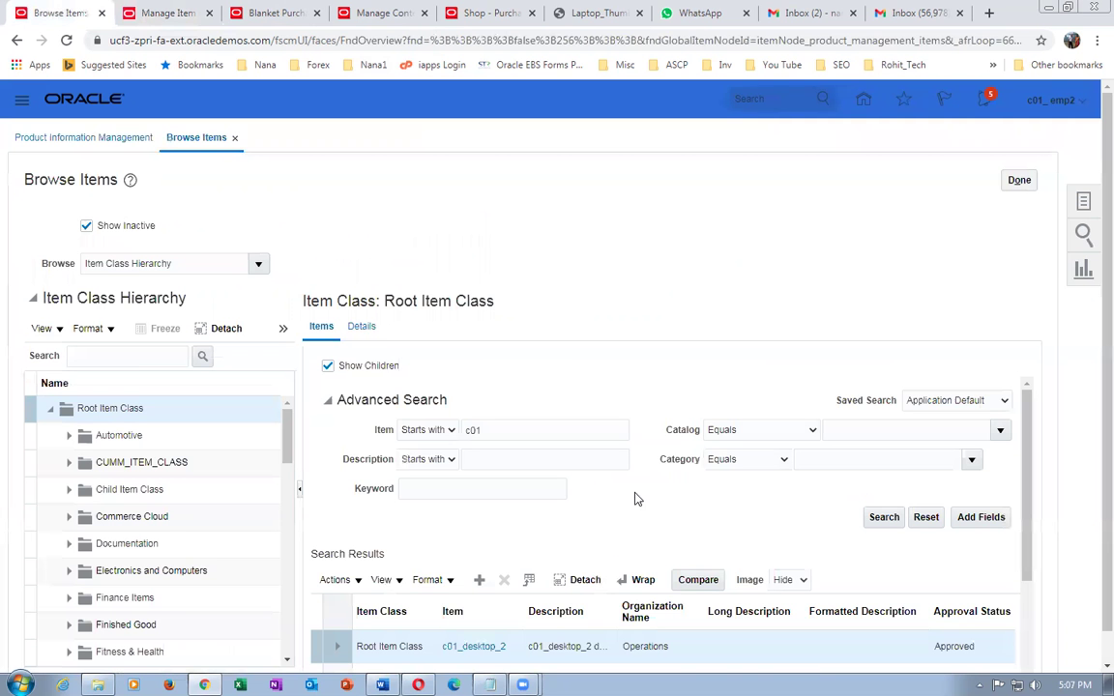
{"action": "scroll", "coordinate": [635, 498], "scroll_direction": "down", "scroll_amount": 3}
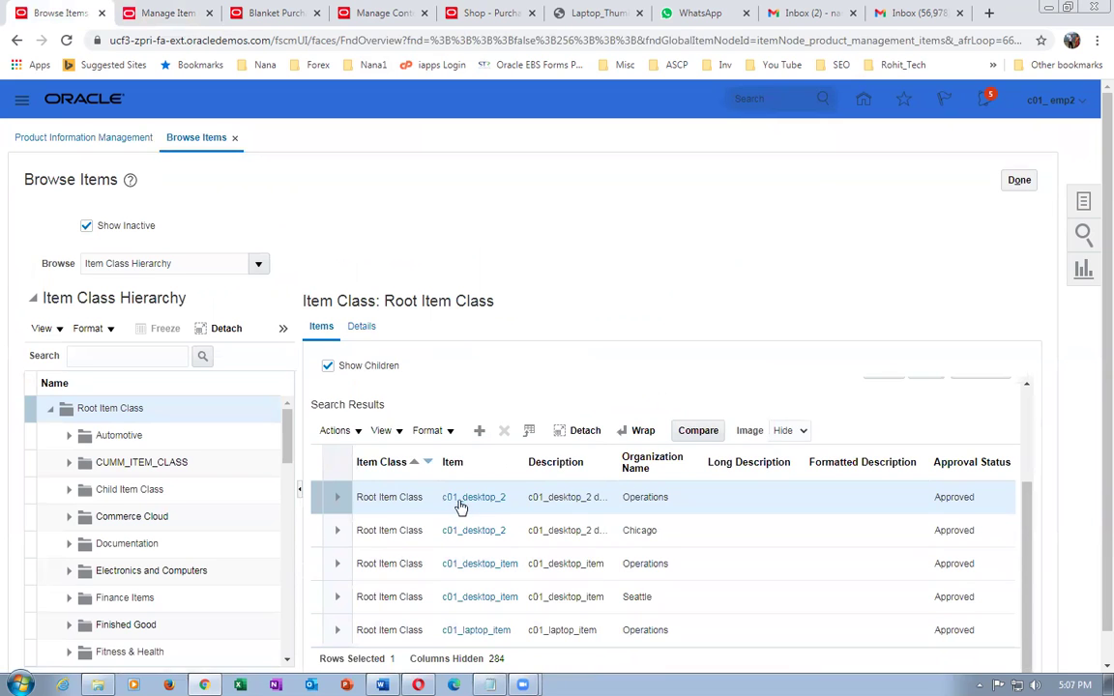
{"action": "left_click", "coordinate": [460, 502]}
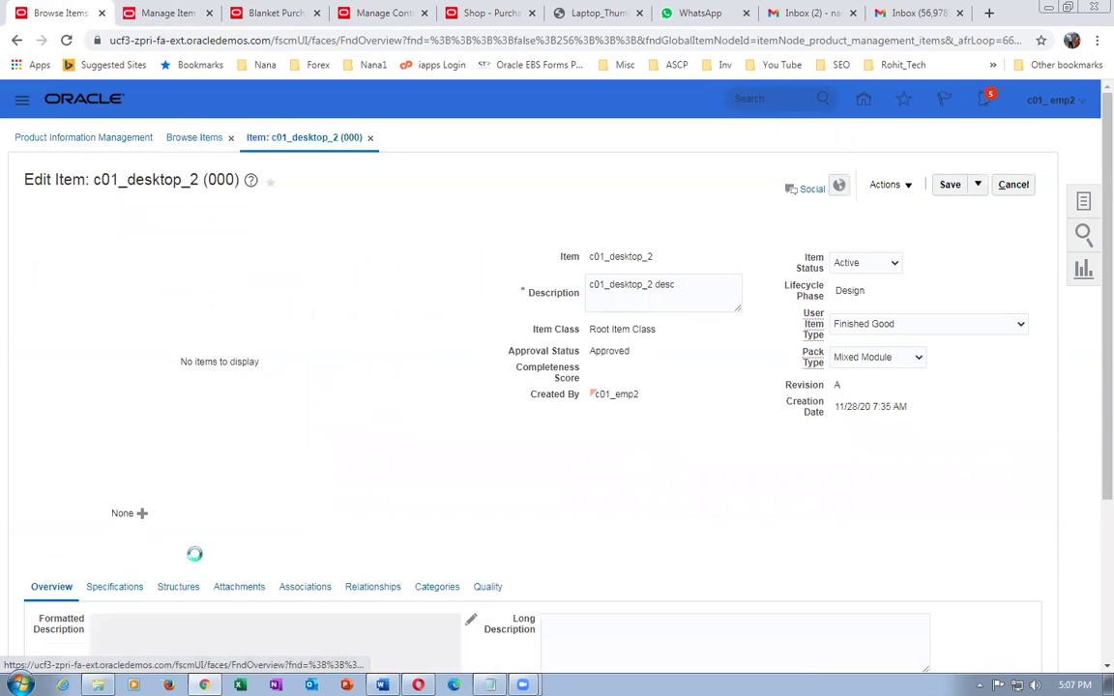
{"action": "scroll", "coordinate": [209, 545], "scroll_direction": "down", "scroll_amount": 3}
{"action": "scroll", "coordinate": [209, 544], "scroll_direction": "down", "scroll_amount": 1}
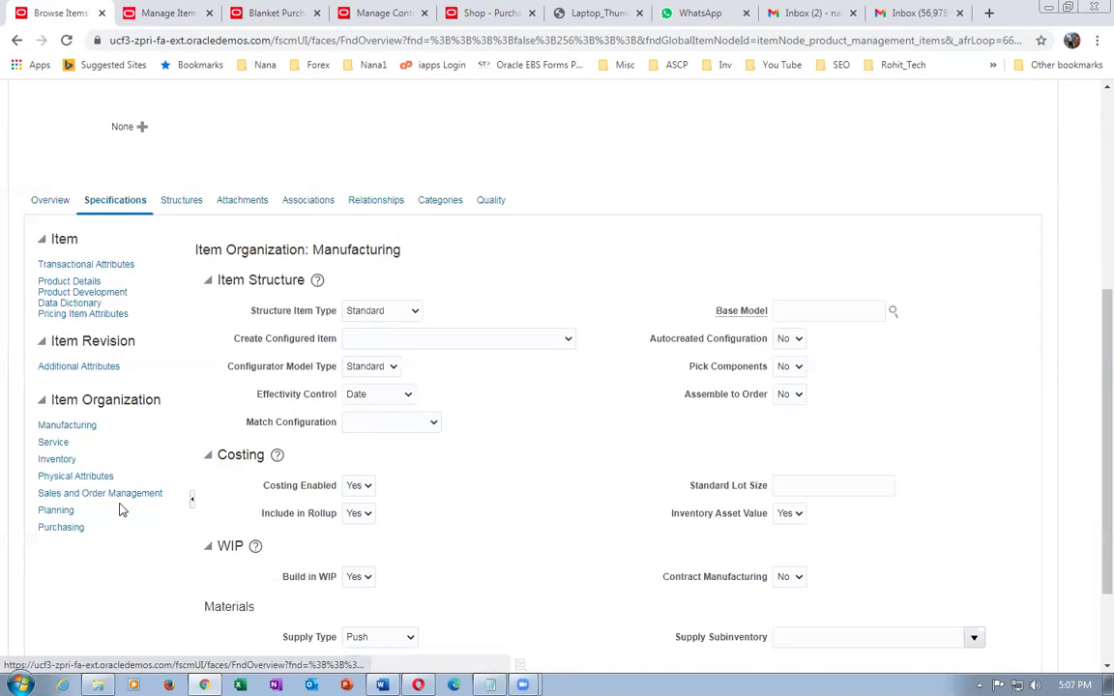
{"action": "left_click", "coordinate": [118, 495]}
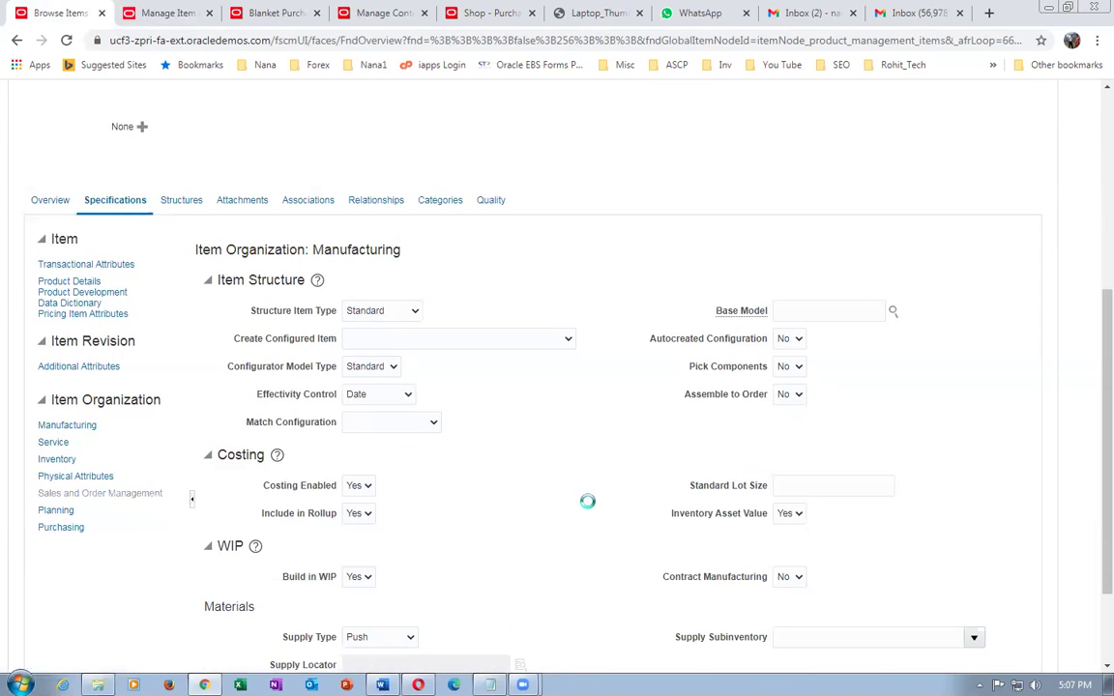
{"action": "scroll", "coordinate": [587, 509], "scroll_direction": "down", "scroll_amount": 3}
- Cancel the item edits and return to Manage Item Organizations
{"action": "left_click", "coordinate": [817, 525]}
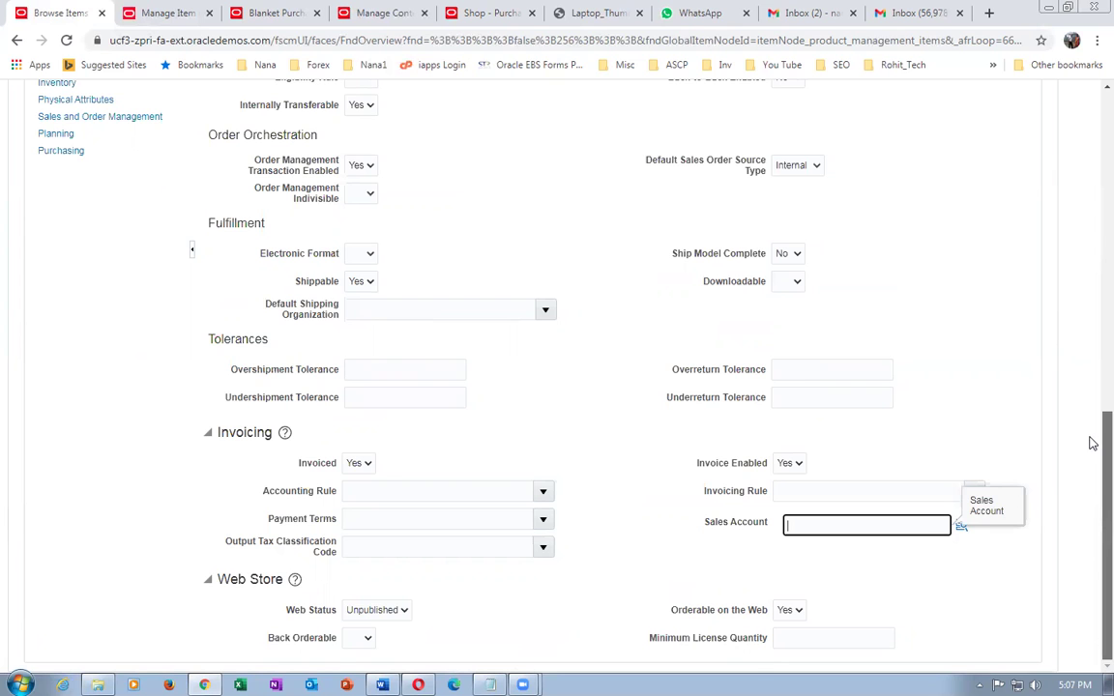
{"action": "left_click_drag", "start_coordinate": [1092, 443], "coordinate": [1097, 97]}
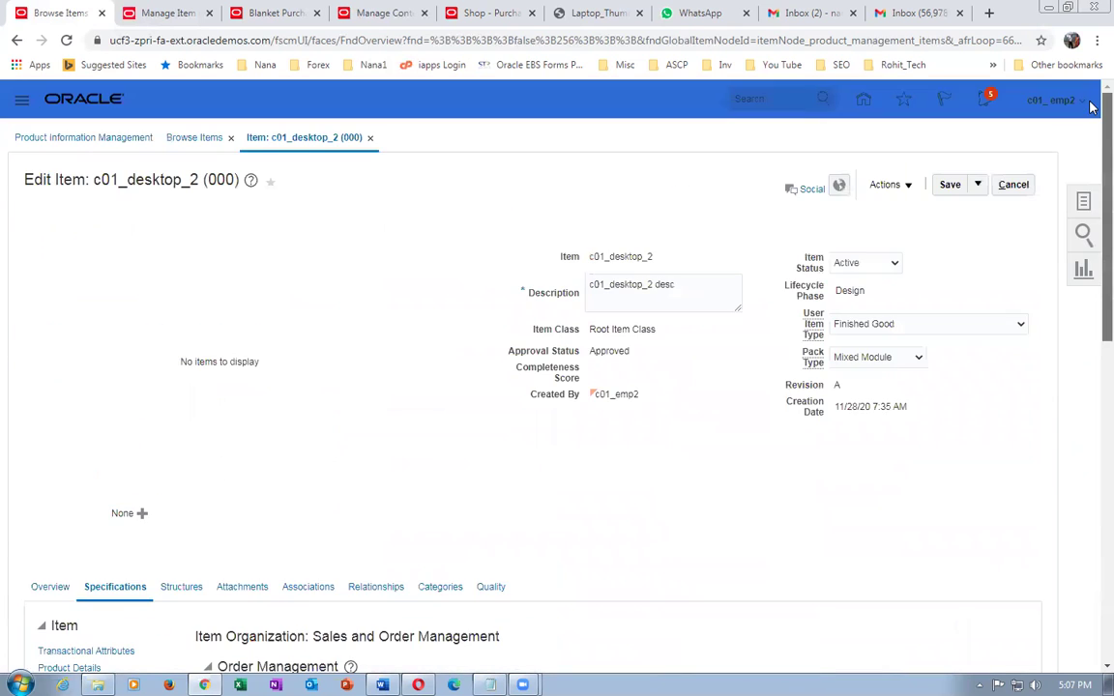
{"action": "left_click", "coordinate": [1019, 186]}
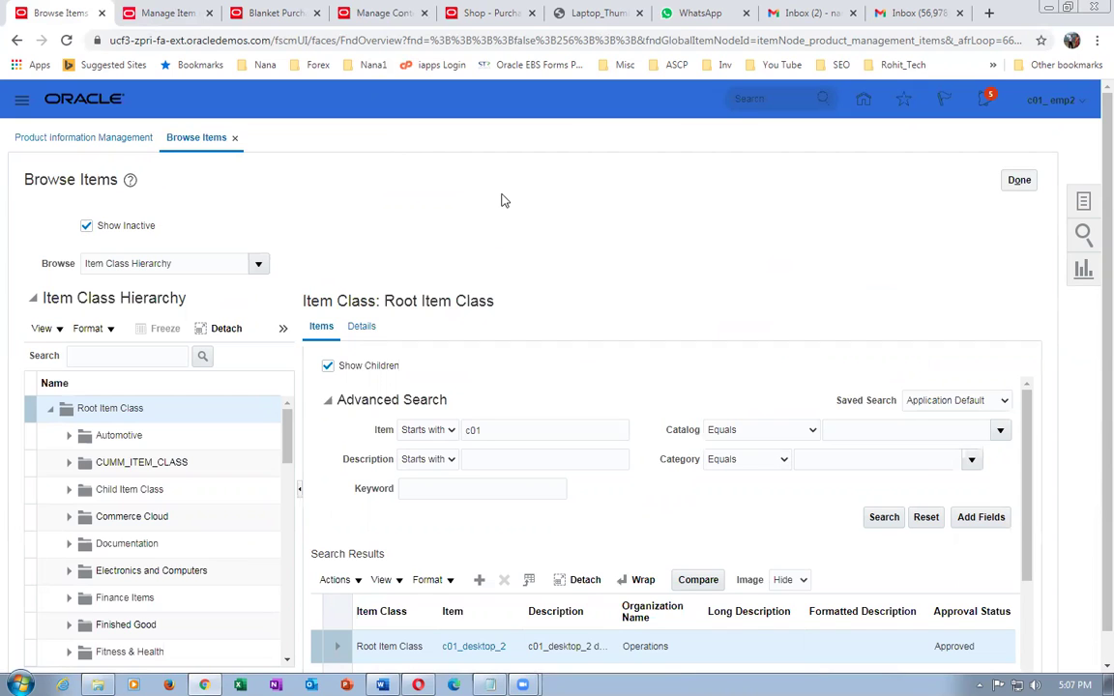
{"action": "left_click", "coordinate": [174, 20]}
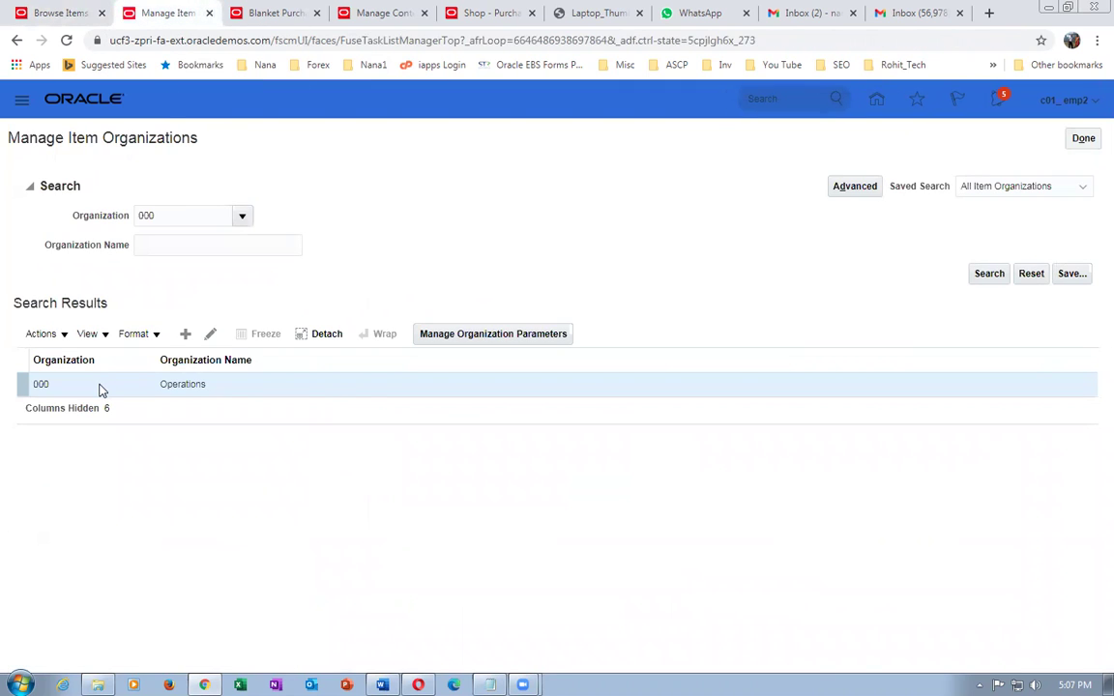
- Revisit the Operations organization's Headquarters location, close Browse Items, and go to Setup and Maintenance
{"action": "left_click", "coordinate": [211, 335]}
{"action": "left_click", "coordinate": [158, 360]}
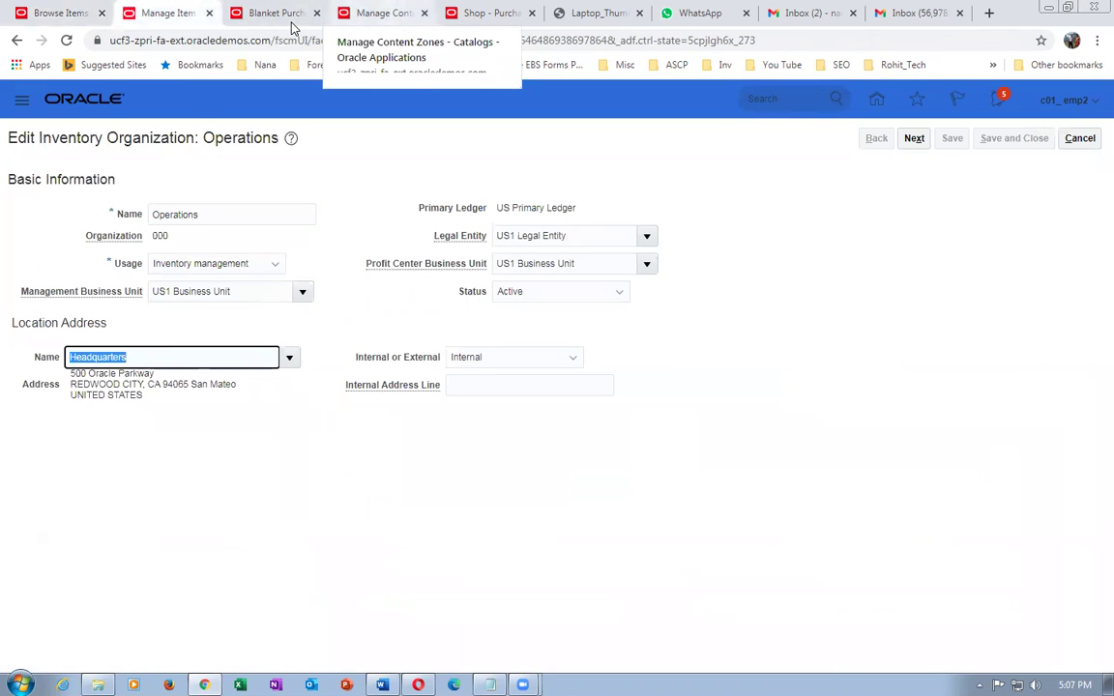
{"action": "left_click", "coordinate": [292, 23]}
{"action": "left_click", "coordinate": [58, 14]}
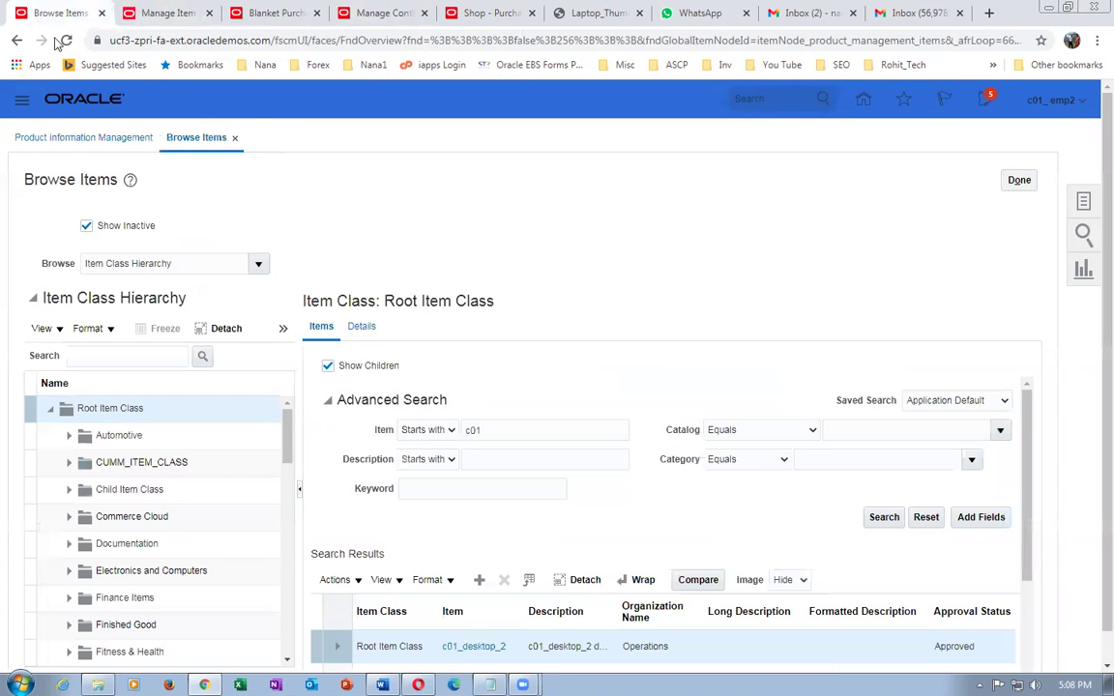
{"action": "left_click", "coordinate": [1023, 182]}
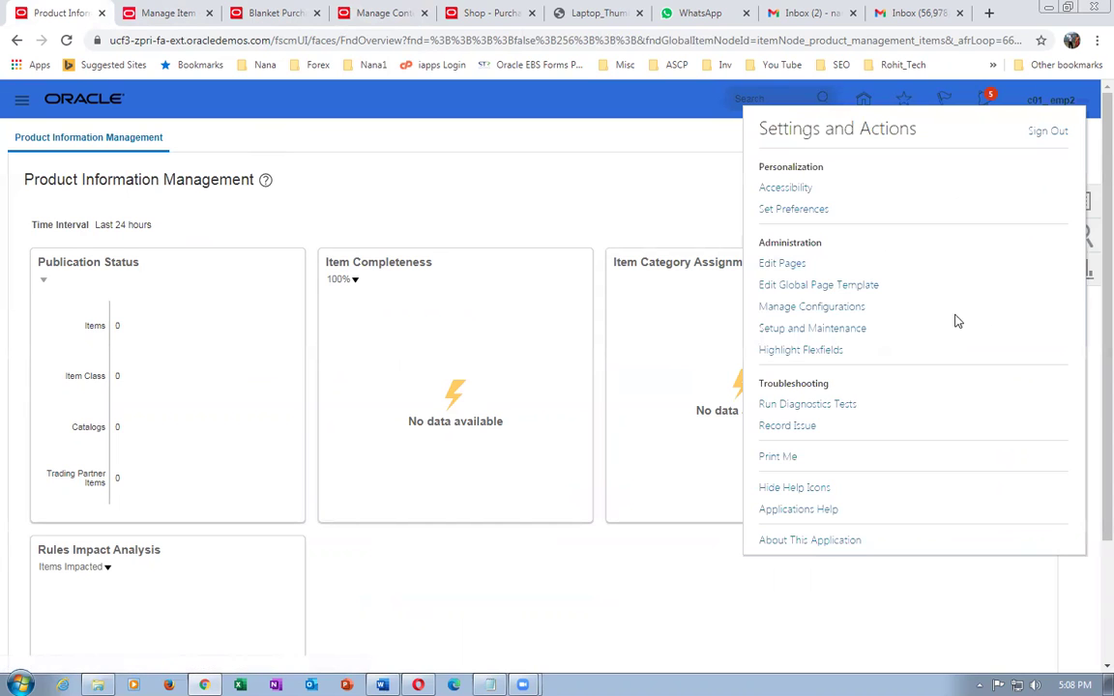
{"action": "left_click", "coordinate": [839, 329]}
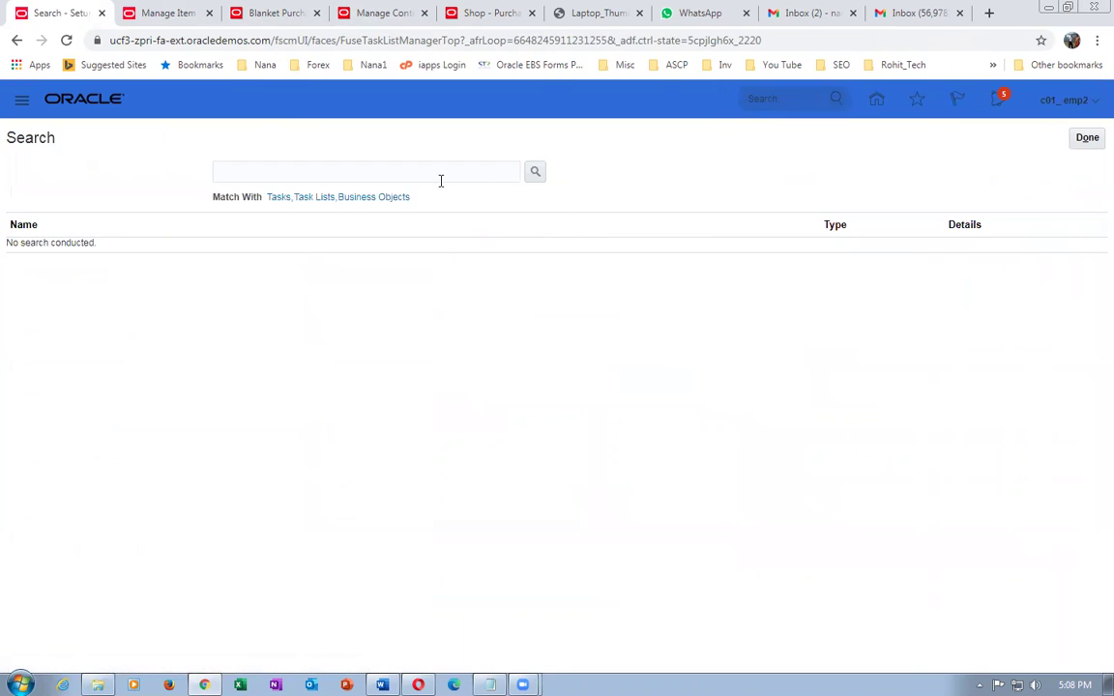
- Search setup tasks for conf%proc%busi% and open Configure Procurement Business Function
{"action": "left_click", "coordinate": [451, 169]}
{"action": "type", "text": "c"}
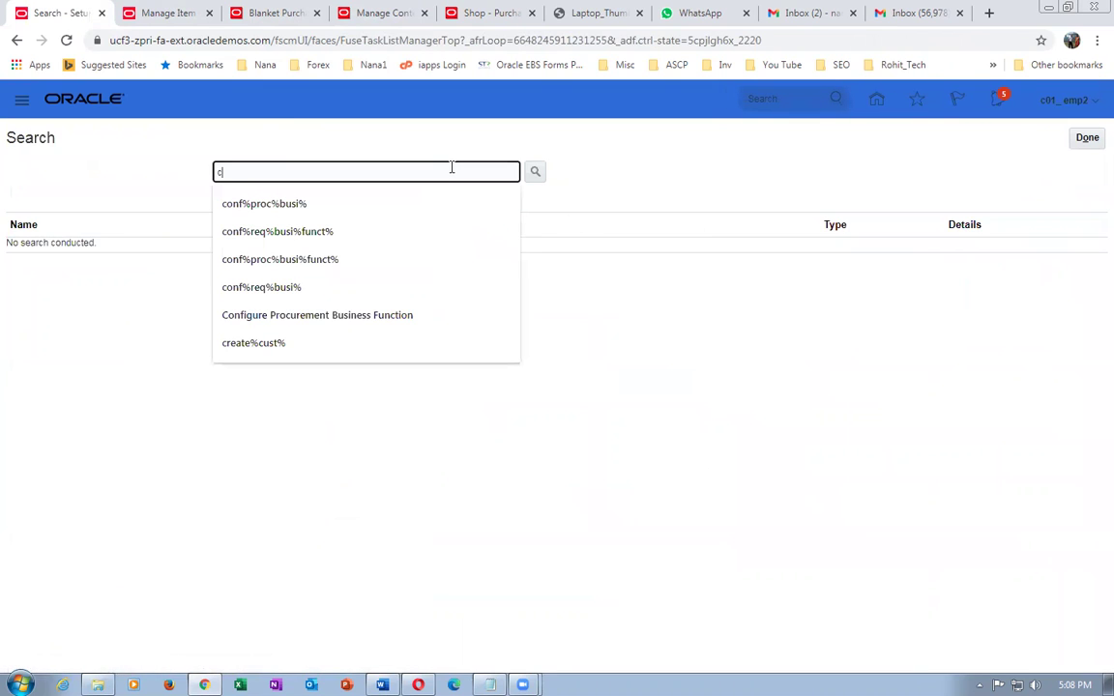
{"action": "type", "text": "onf%proc%bus"}
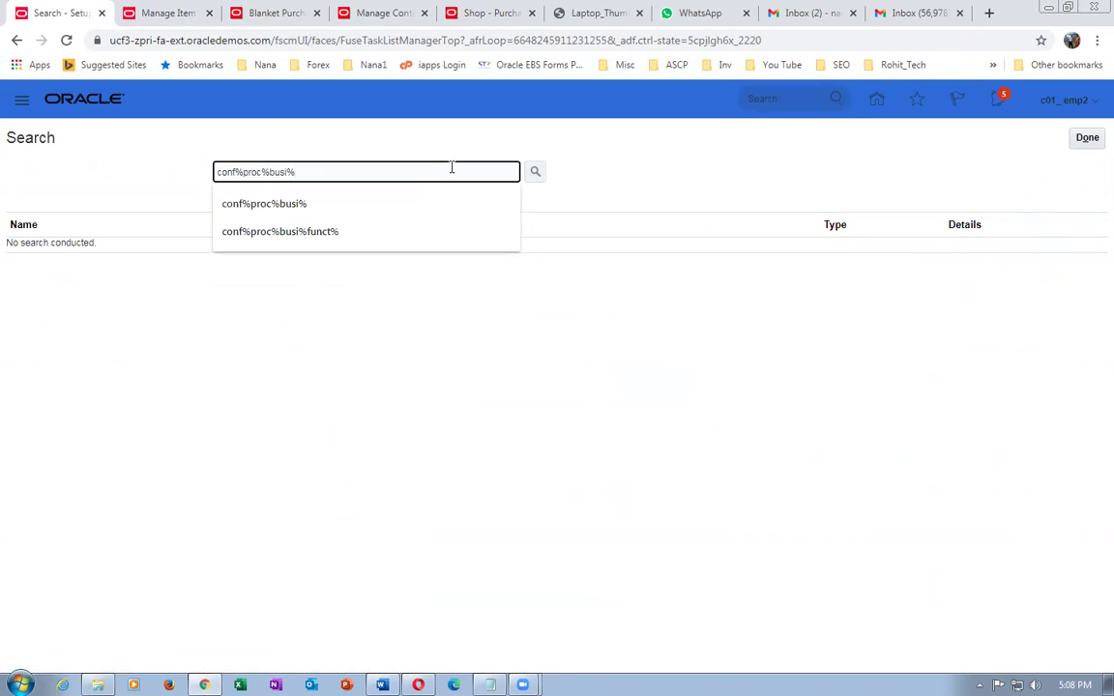
{"action": "type", "text": "i%"}
{"action": "key", "text": "Return"}
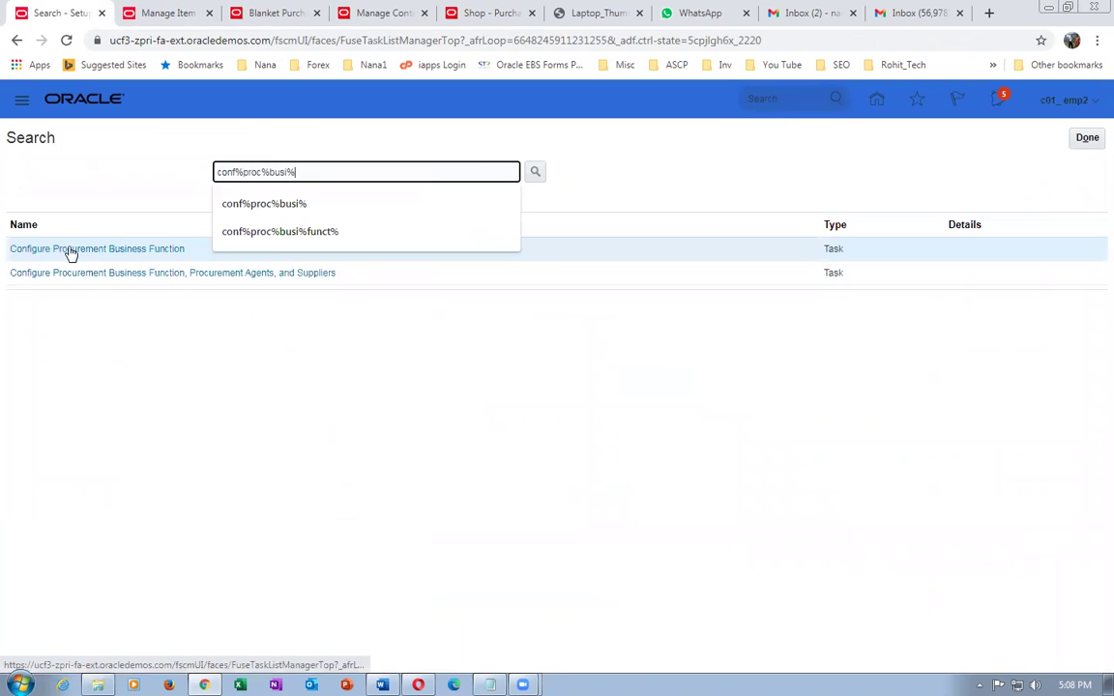
{"action": "left_click", "coordinate": [70, 249]}
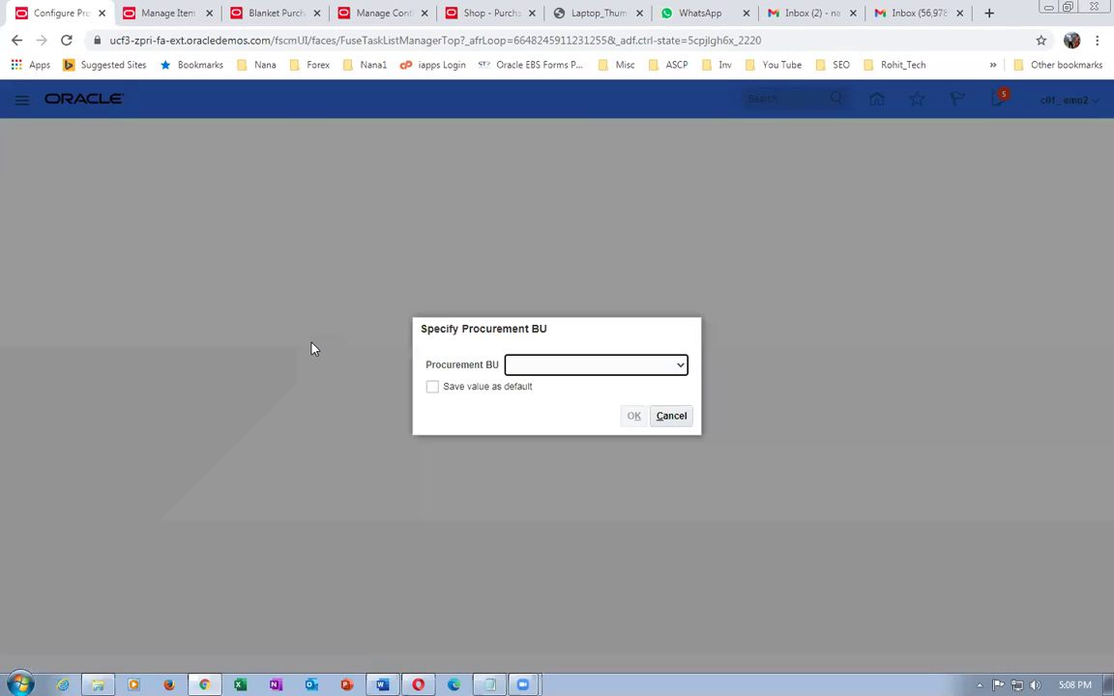
- Choose US1 Business Unit, review its procurement settings, and cancel without saving
{"action": "left_click", "coordinate": [607, 369]}
{"action": "left_click_drag", "start_coordinate": [681, 398], "coordinate": [696, 572]}
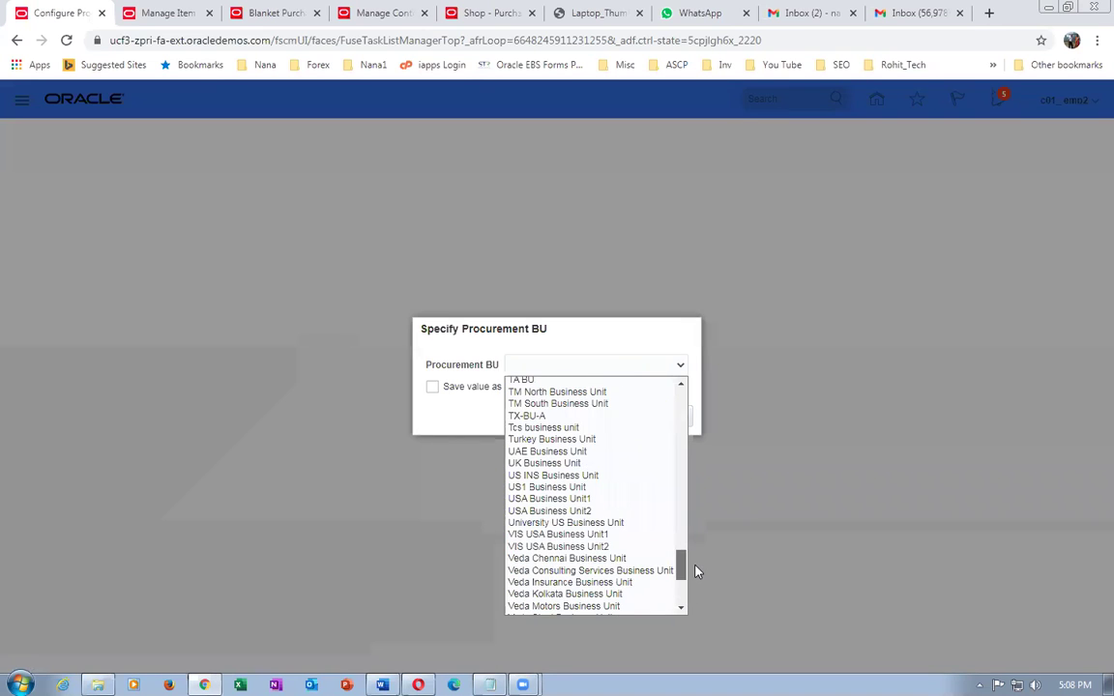
{"action": "key", "text": "Home"}
{"action": "left_click_drag", "start_coordinate": [682, 420], "coordinate": [676, 581]}
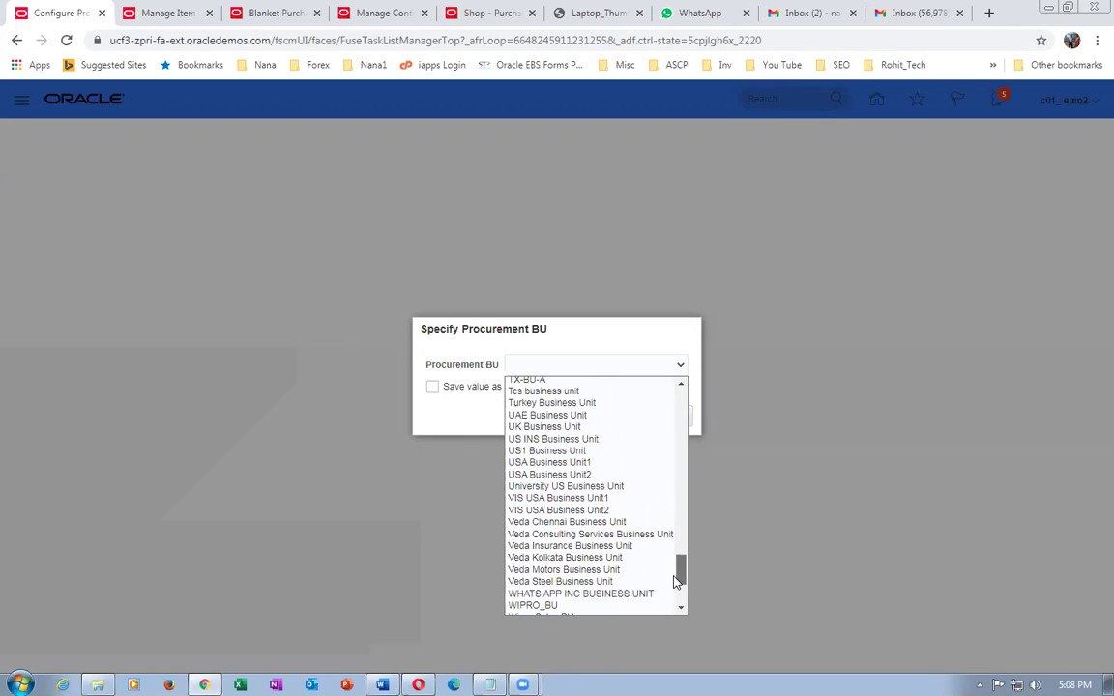
{"action": "left_click", "coordinate": [566, 452]}
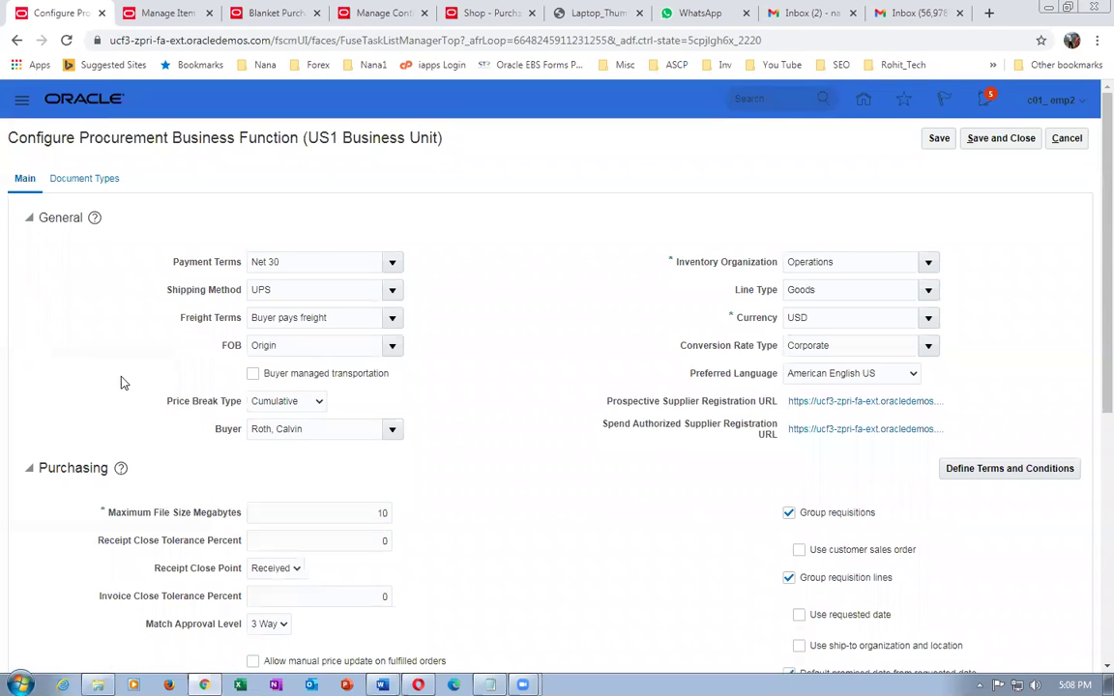
{"action": "left_click", "coordinate": [1063, 138]}
{"action": "left_click", "coordinate": [336, 172]}
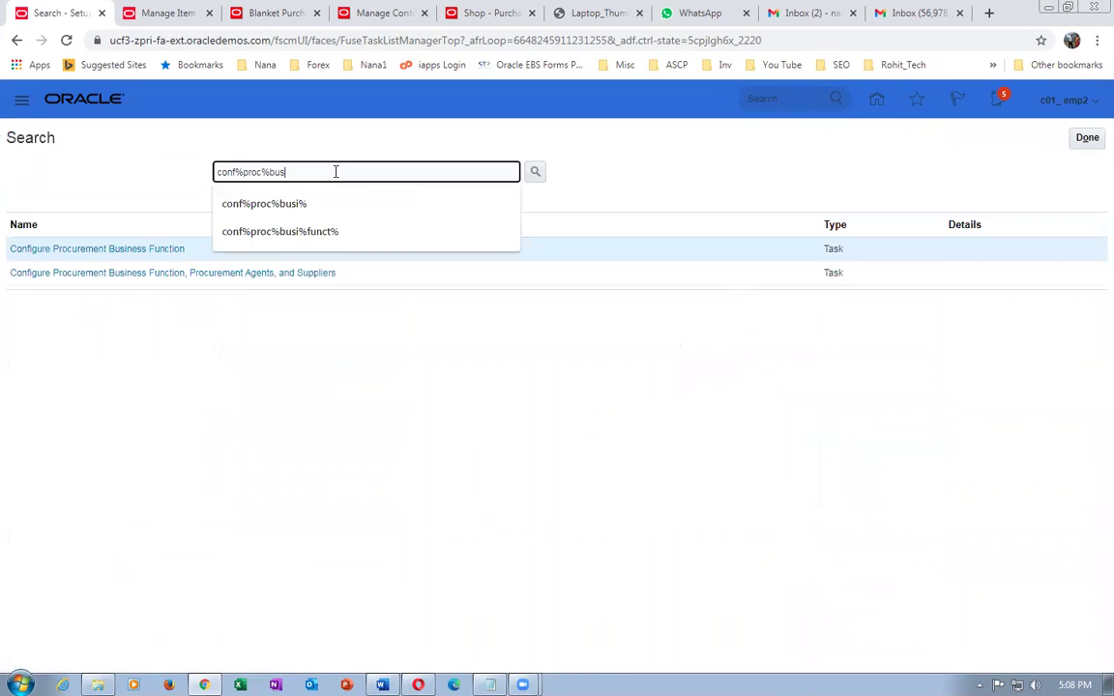
- Rerun the search as conf%pro and open Configure Procurement Business Function for Australia Business Unit
{"action": "key", "text": "BackSpace"}
{"action": "key", "text": "BackSpace"}
{"action": "key", "text": "BackSpace"}
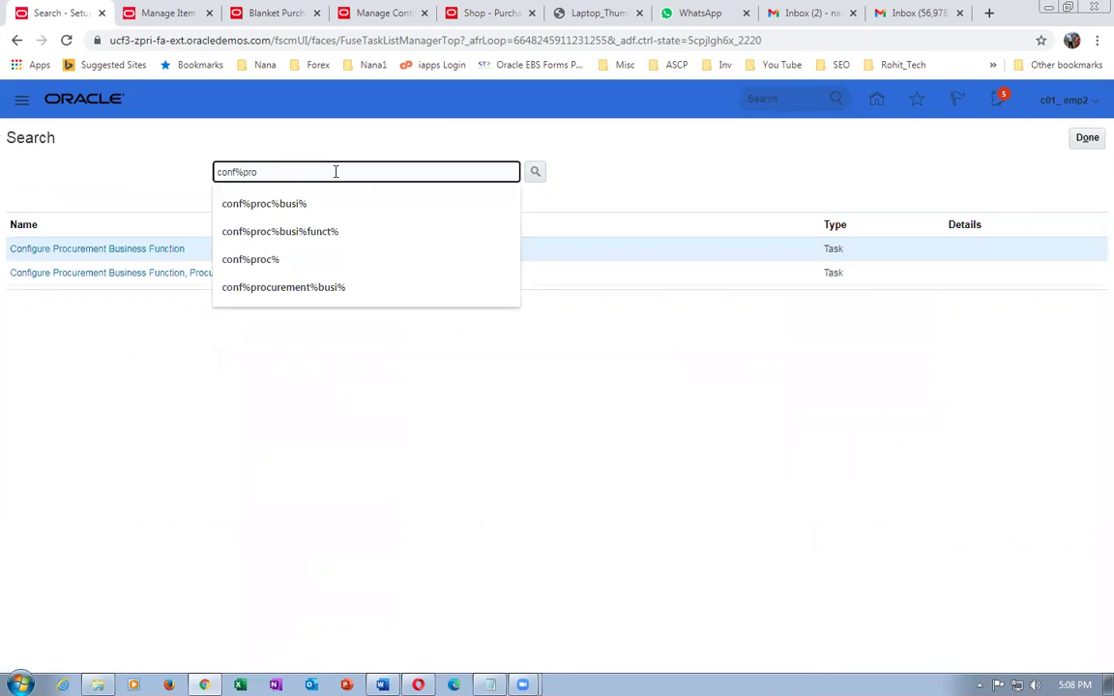
{"action": "left_click", "coordinate": [96, 250]}
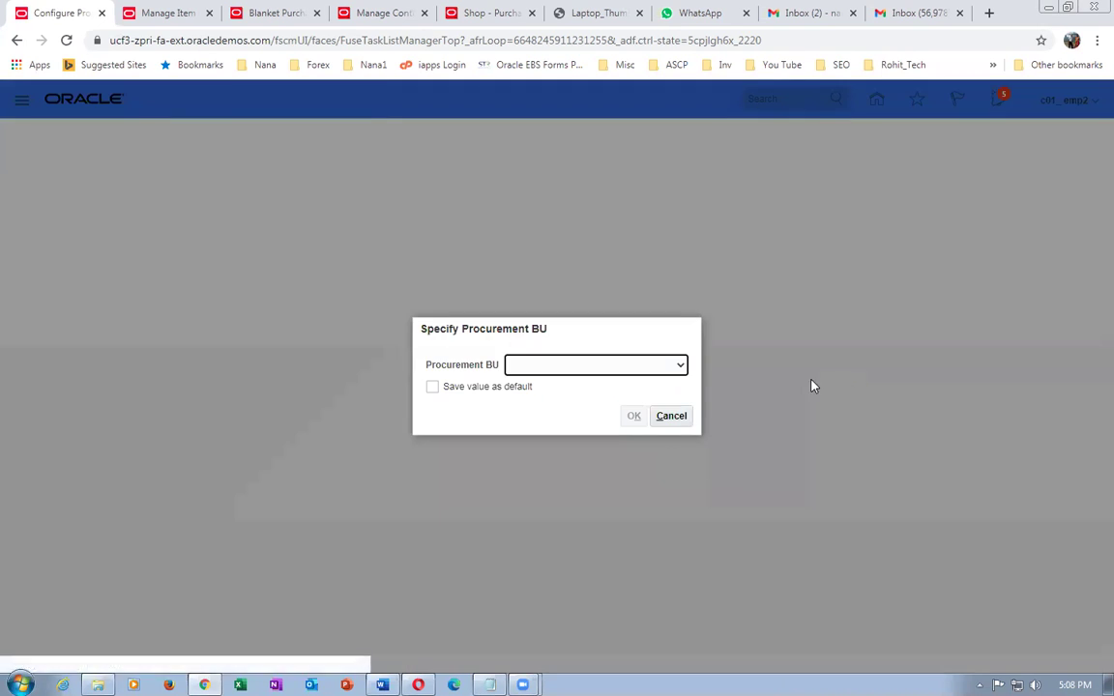
{"action": "left_click", "coordinate": [634, 365]}
{"action": "left_click", "coordinate": [628, 389]}
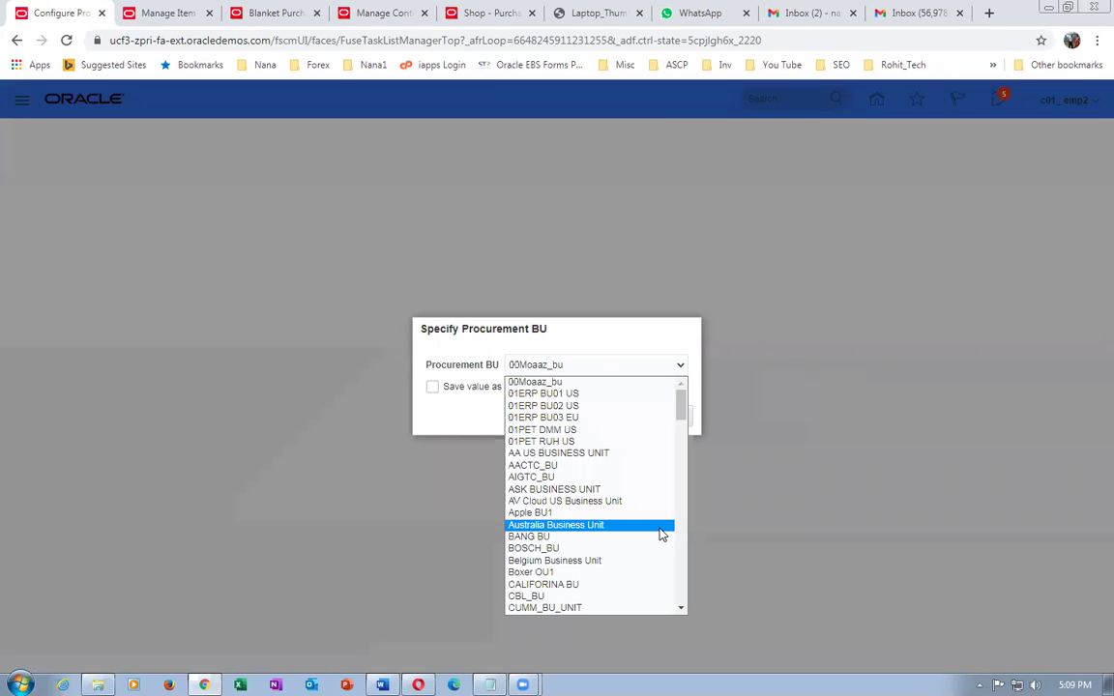
{"action": "left_click", "coordinate": [659, 525]}
{"action": "left_click", "coordinate": [634, 417]}
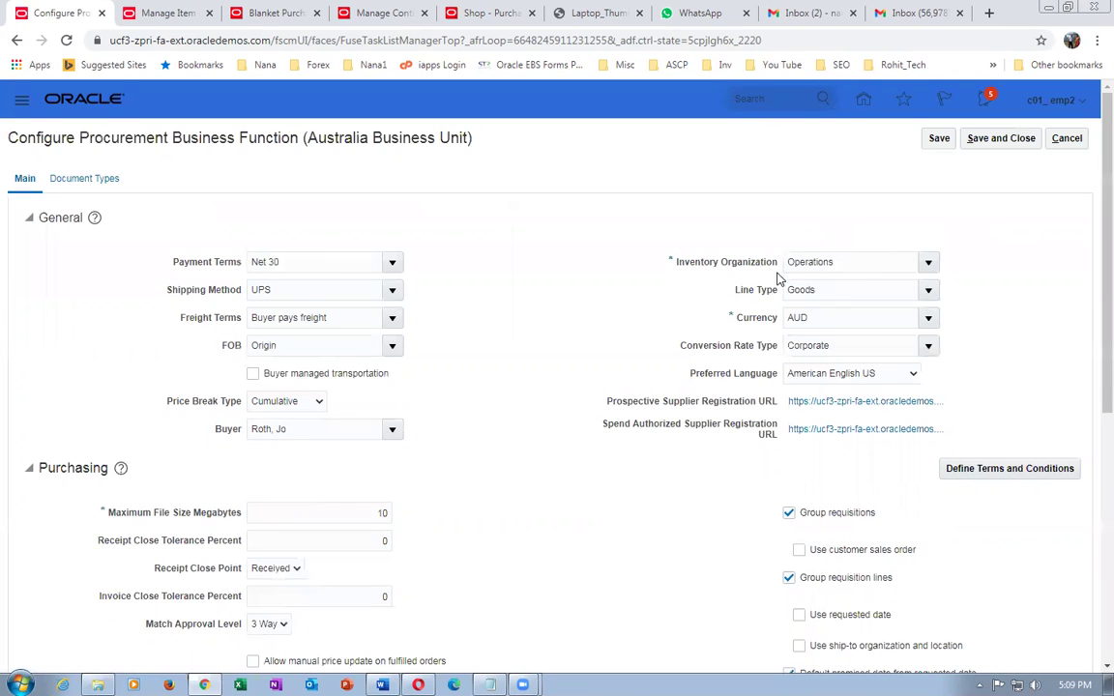
- Check the Inventory Organization value Operations, then cancel without saving
{"action": "left_click", "coordinate": [858, 261]}
{"action": "left_click_drag", "start_coordinate": [858, 261], "coordinate": [748, 264]}
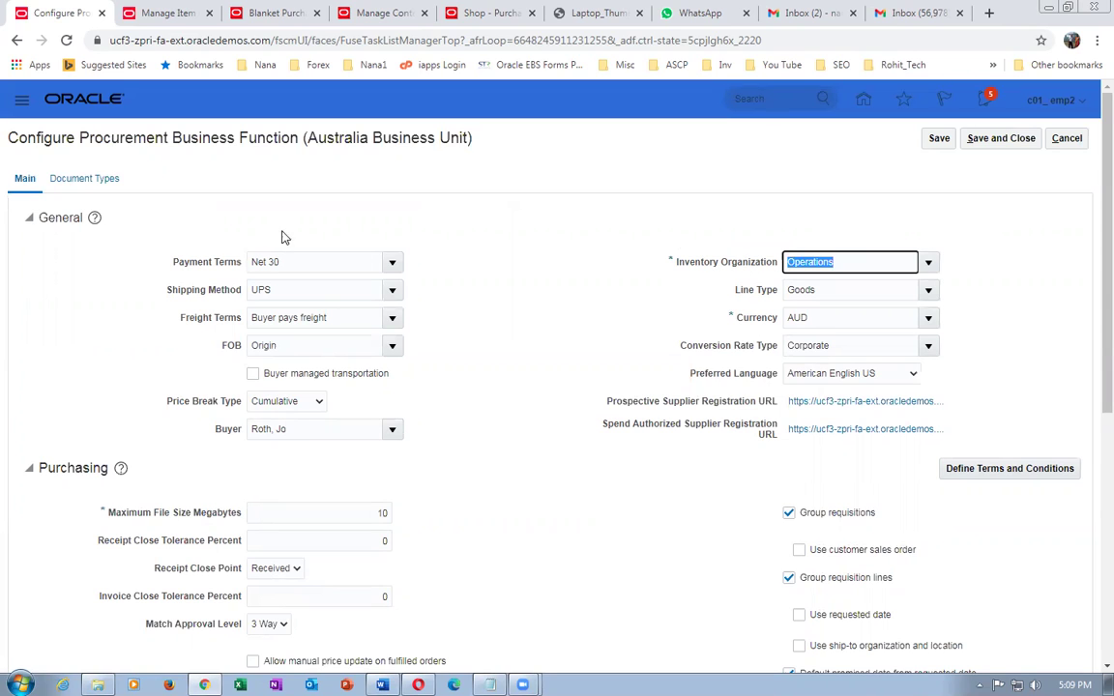
{"action": "left_click", "coordinate": [1069, 140]}
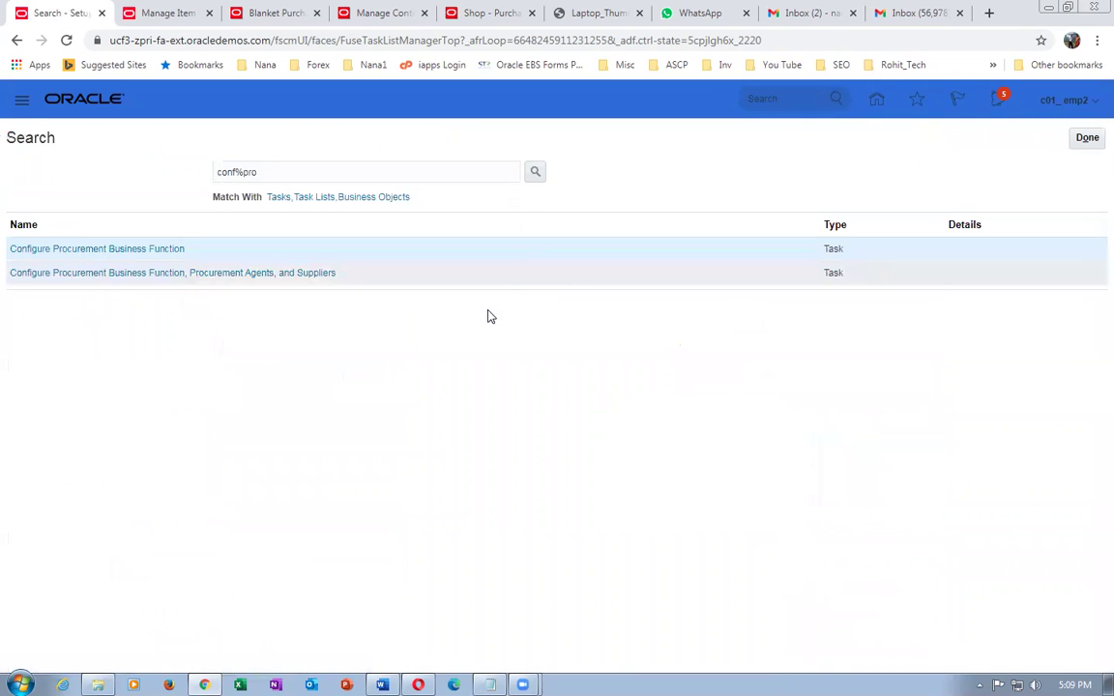
- Search req%busi%fubnct% and open Configure Requisitioning Business Function for US1 Business Unit
{"action": "left_click", "coordinate": [280, 171]}
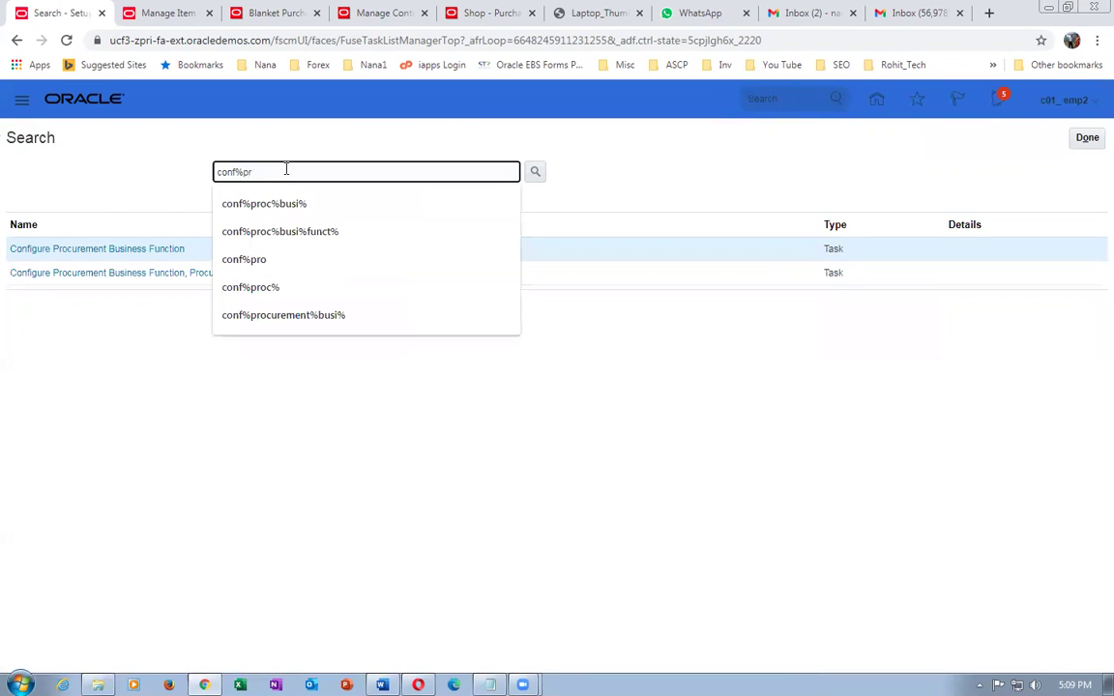
{"action": "type", "text": "req"}
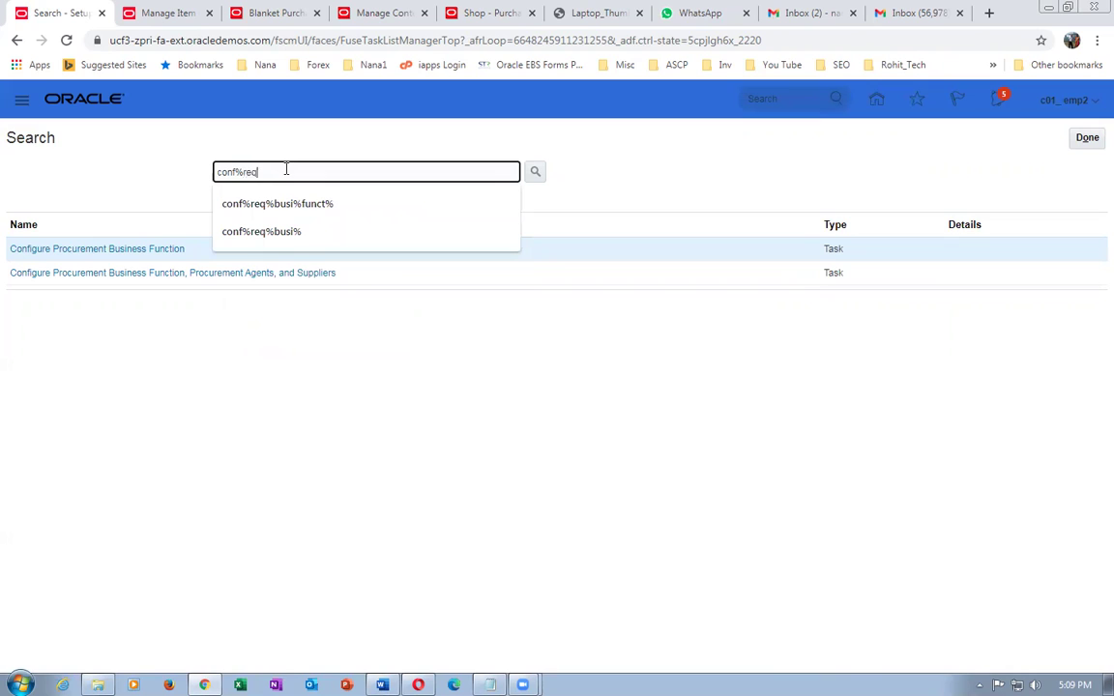
{"action": "type", "text": "%busi%fub"}
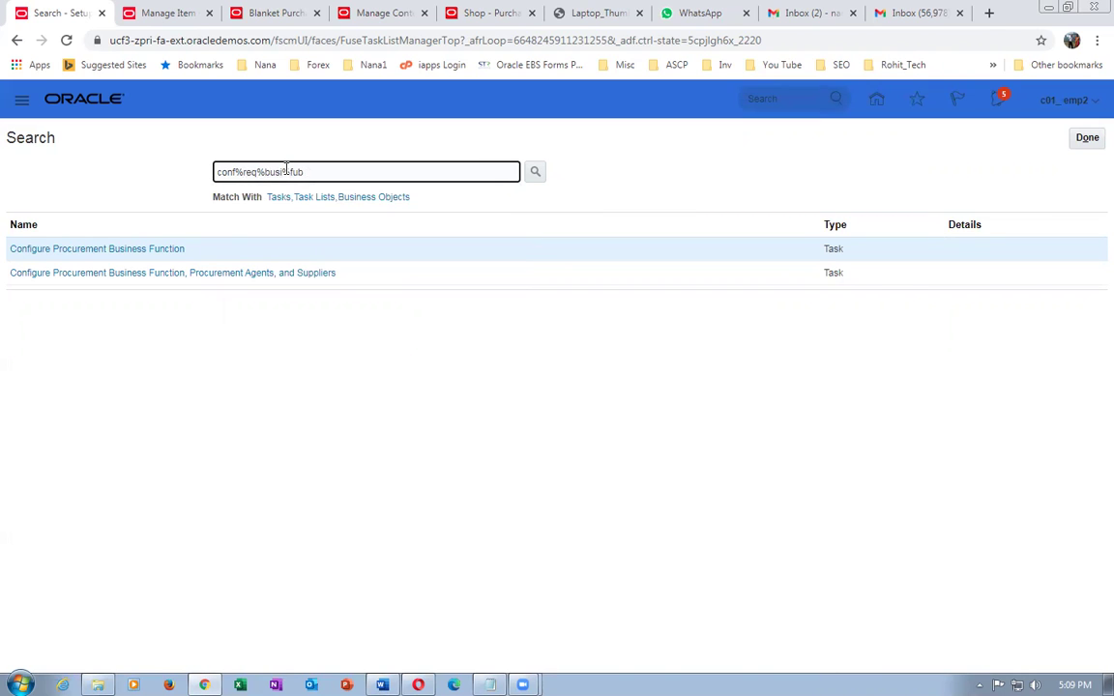
{"action": "key", "text": "BackSpace"}
{"action": "type", "text": "nct"}
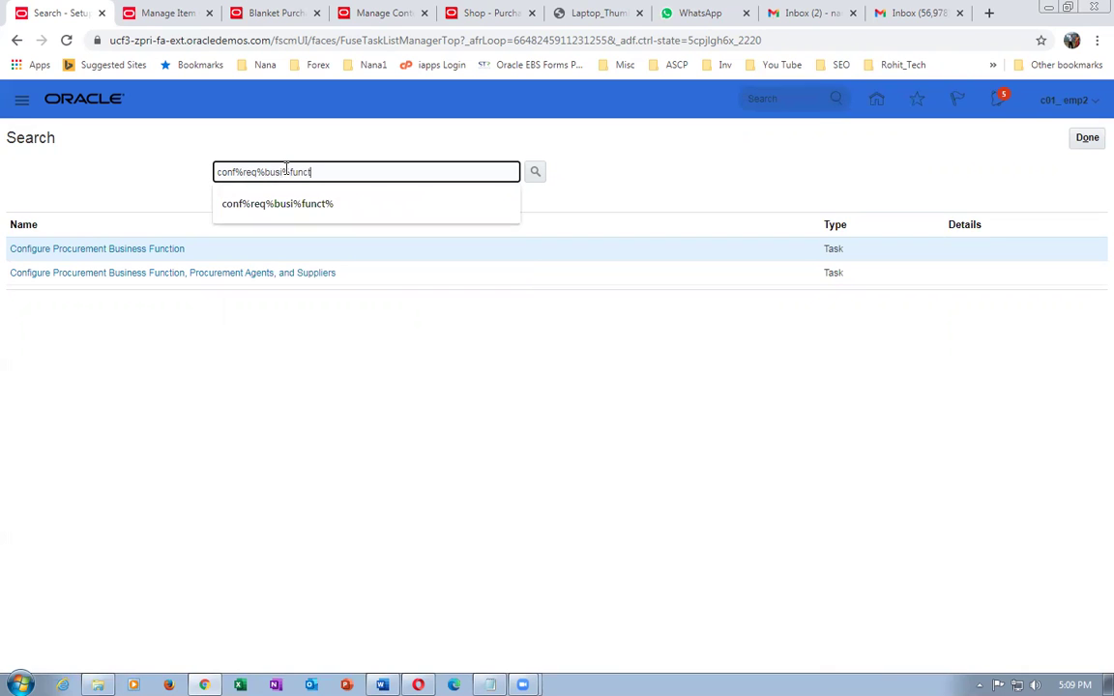
{"action": "type", "text": "%"}
{"action": "key", "text": "Return"}
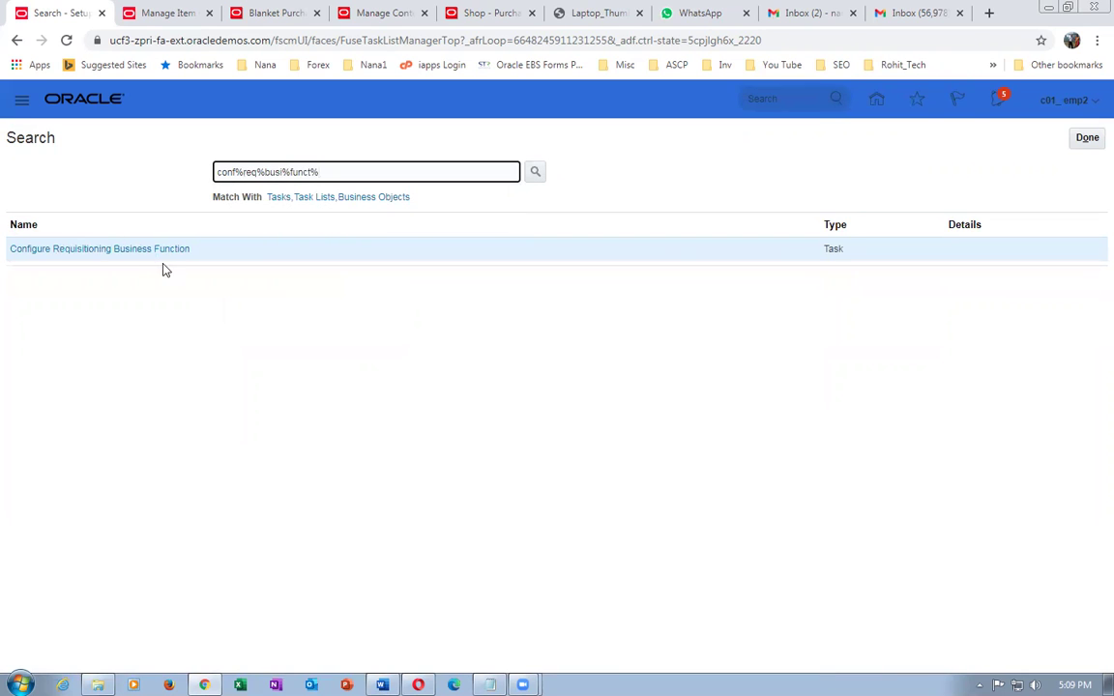
{"action": "left_click", "coordinate": [145, 252]}
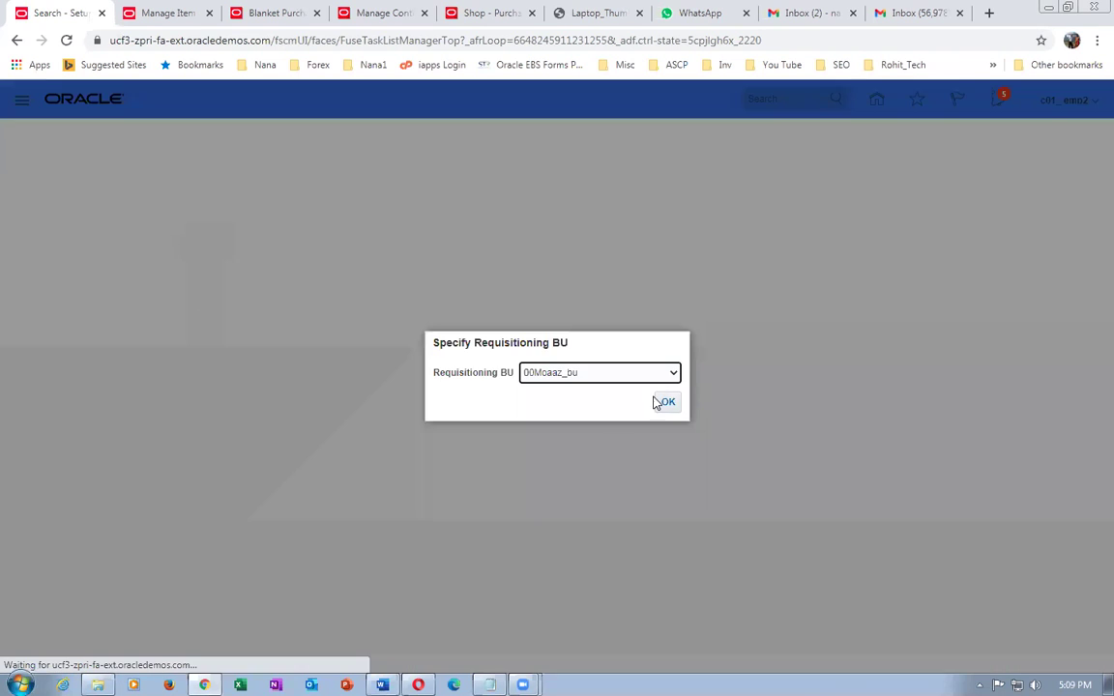
{"action": "left_click", "coordinate": [594, 378]}
{"action": "left_click_drag", "start_coordinate": [696, 424], "coordinate": [696, 585]}
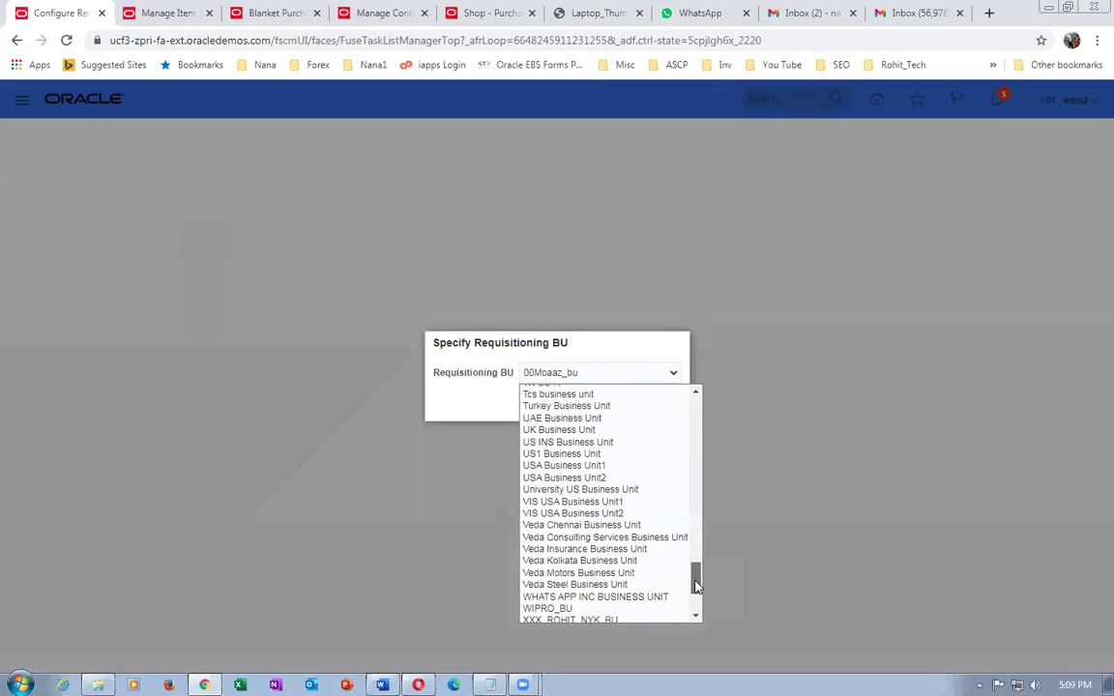
{"action": "left_click", "coordinate": [603, 456]}
{"action": "left_click", "coordinate": [667, 402]}
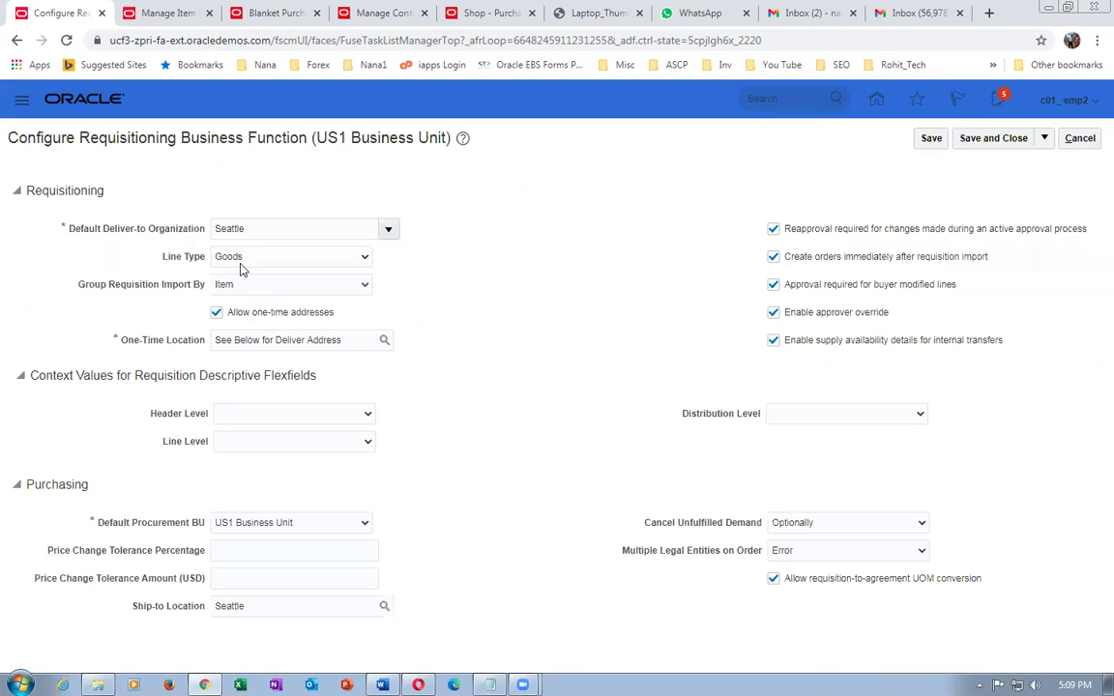
- Try replacing the default deliver-to organization by searching organizations for 'Hea', then close the search
{"action": "left_click", "coordinate": [246, 228]}
{"action": "left_click_drag", "start_coordinate": [247, 228], "coordinate": [5, 224]}
{"action": "type", "text": "Head"}
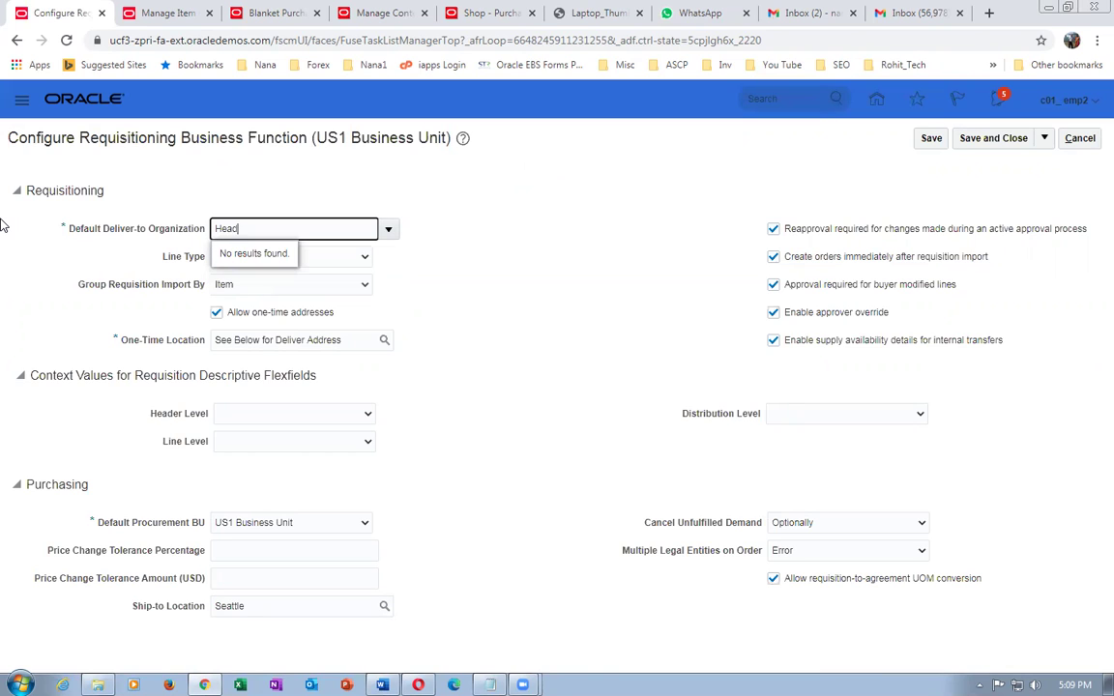
{"action": "left_click", "coordinate": [389, 231]}
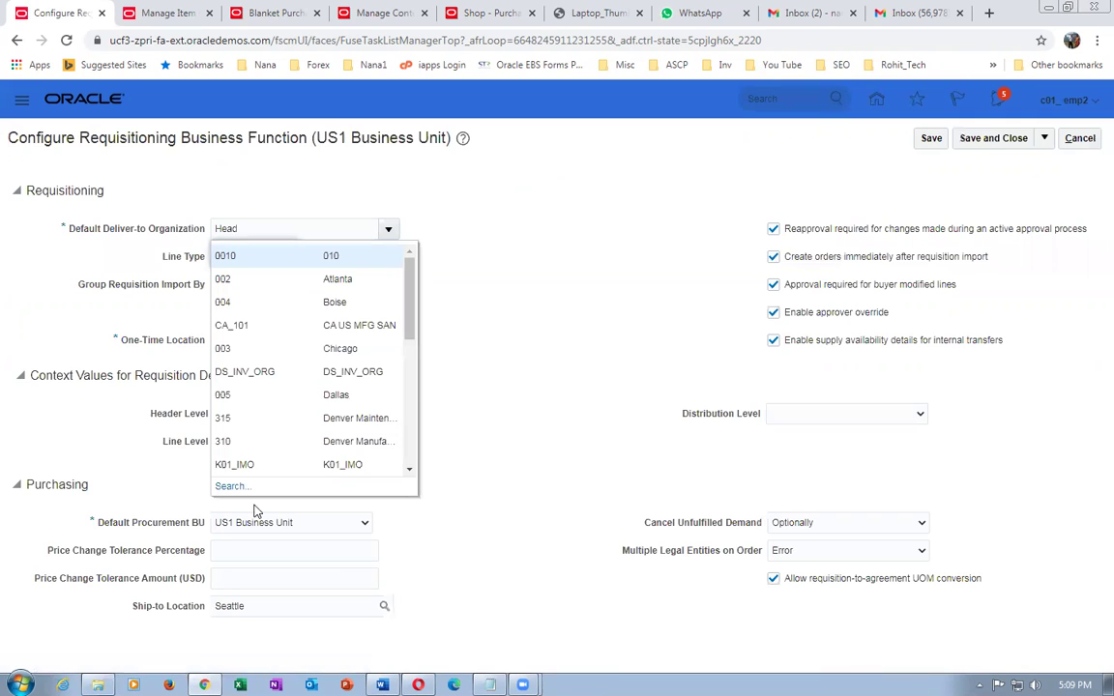
{"action": "left_click", "coordinate": [238, 490]}
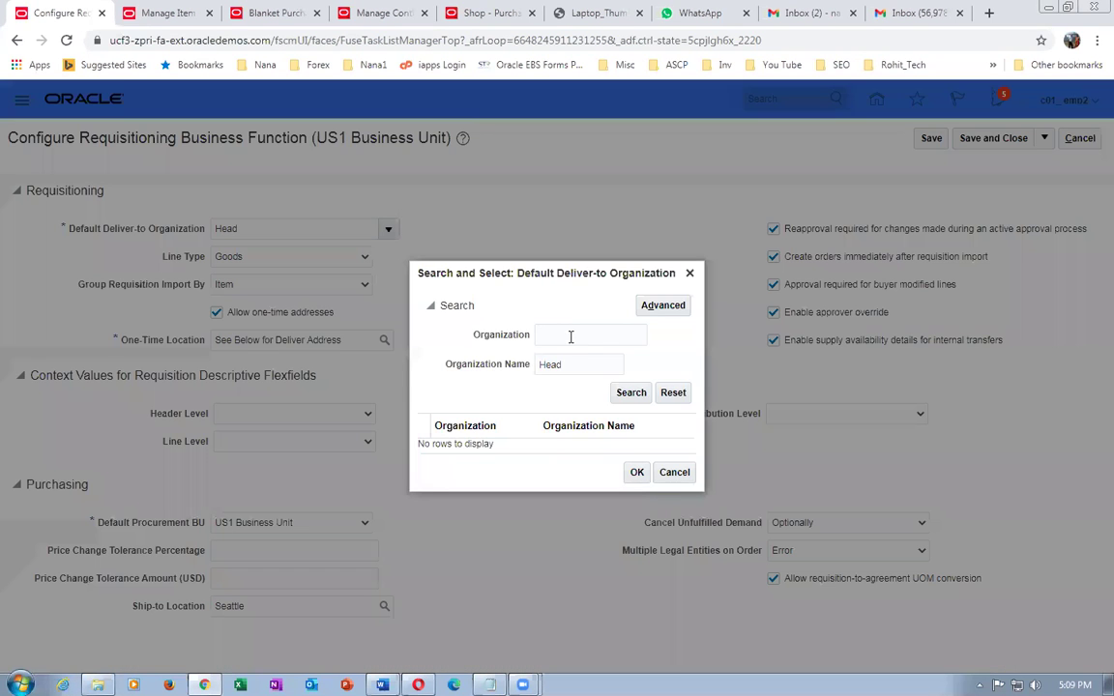
{"action": "left_click", "coordinate": [571, 335]}
{"action": "type", "text": "Head"}
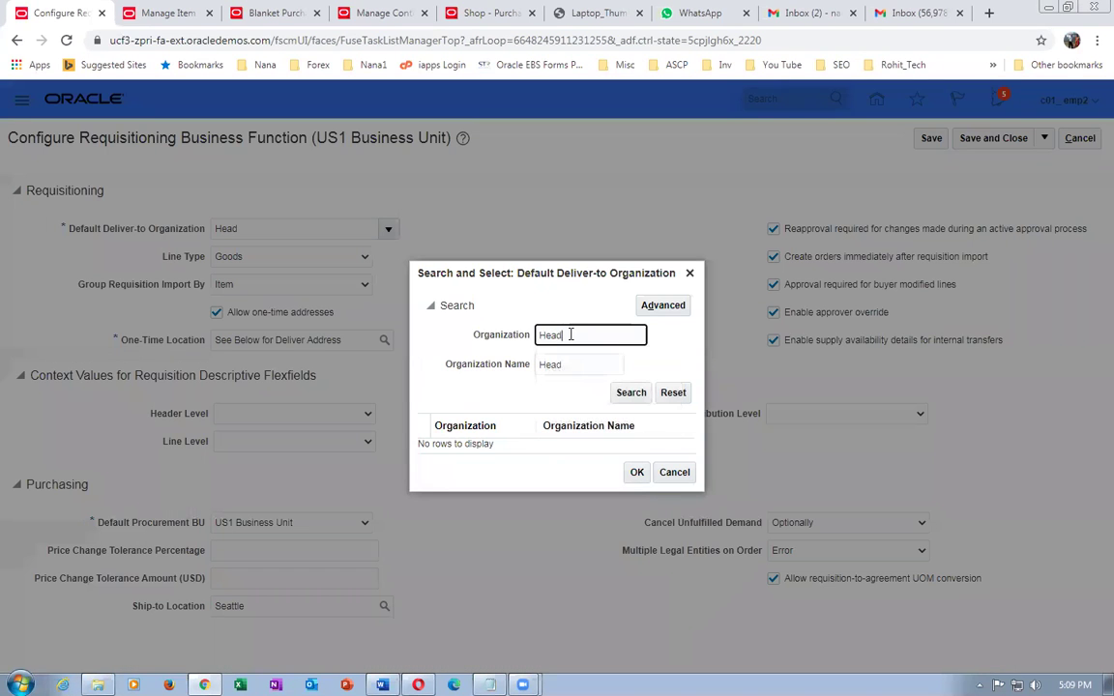
{"action": "left_click", "coordinate": [631, 398]}
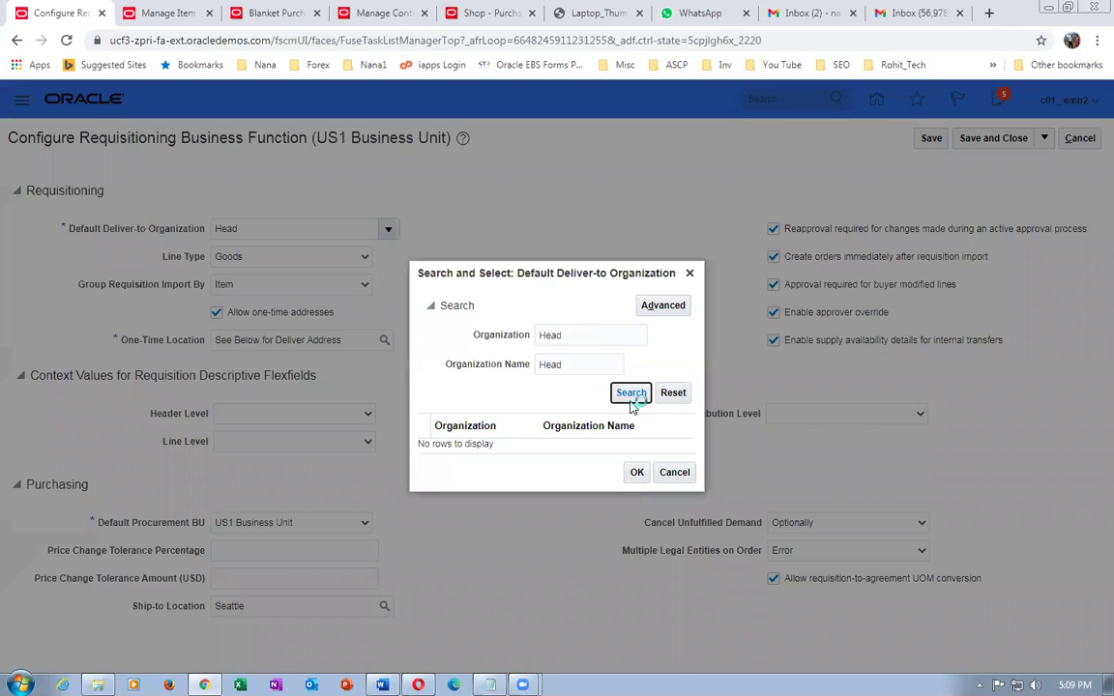
{"action": "left_click", "coordinate": [674, 472]}
- Cancel the requisitioning configuration, finish the task search, and open Settings and Actions
{"action": "left_click", "coordinate": [1079, 138]}
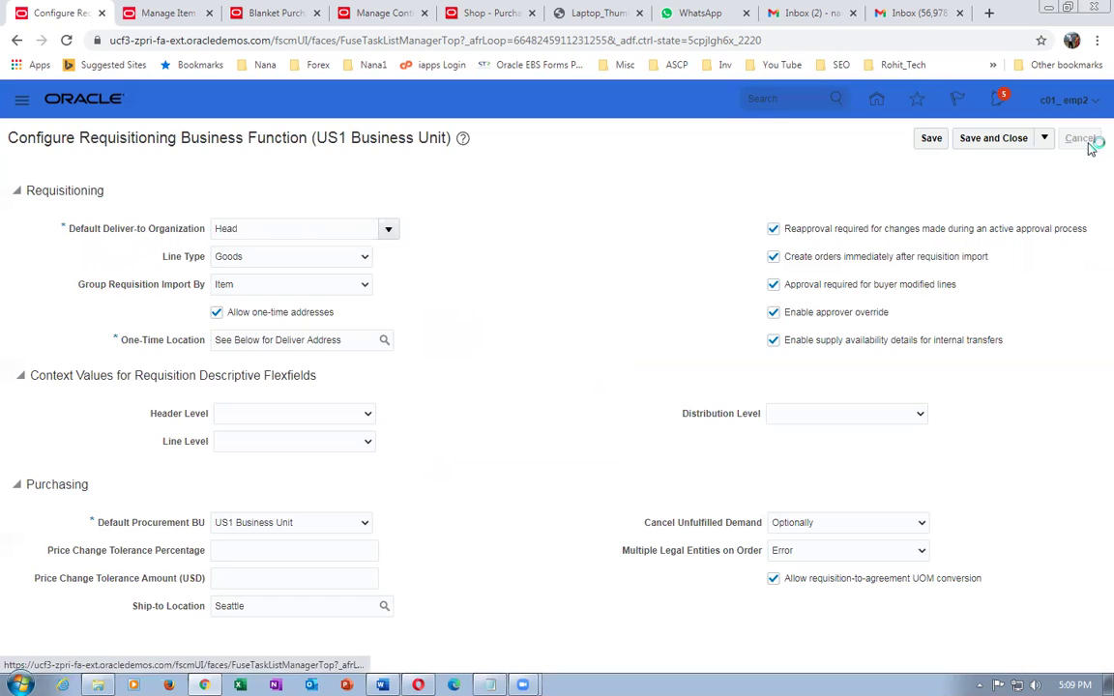
{"action": "left_click", "coordinate": [1085, 141]}
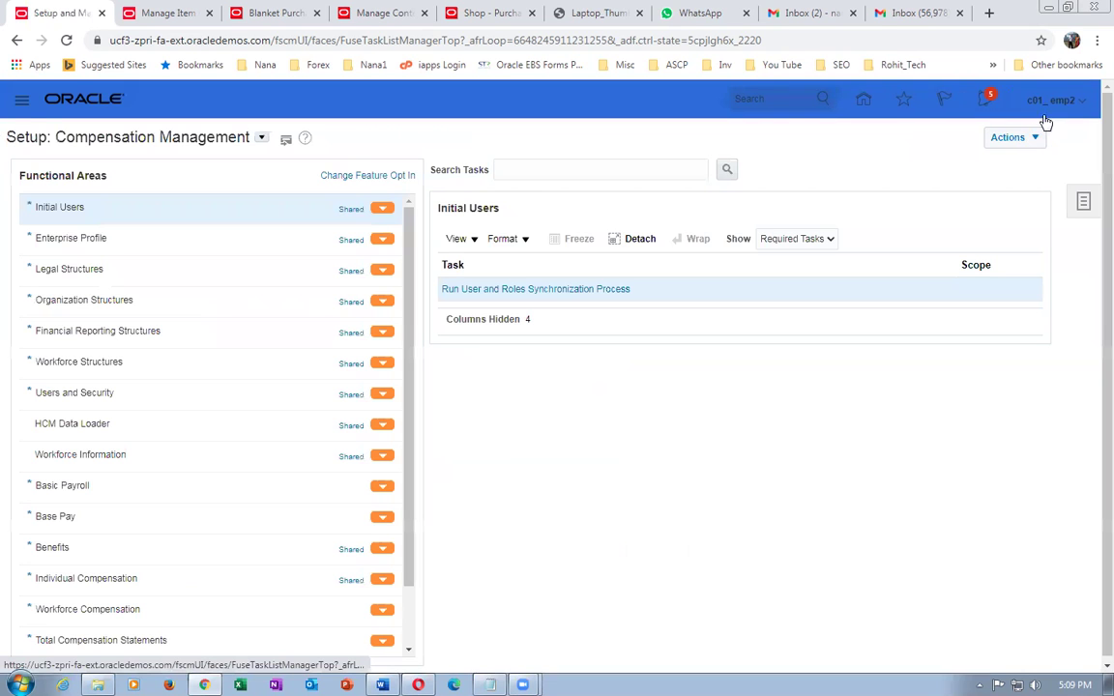
{"action": "left_click", "coordinate": [1056, 111]}
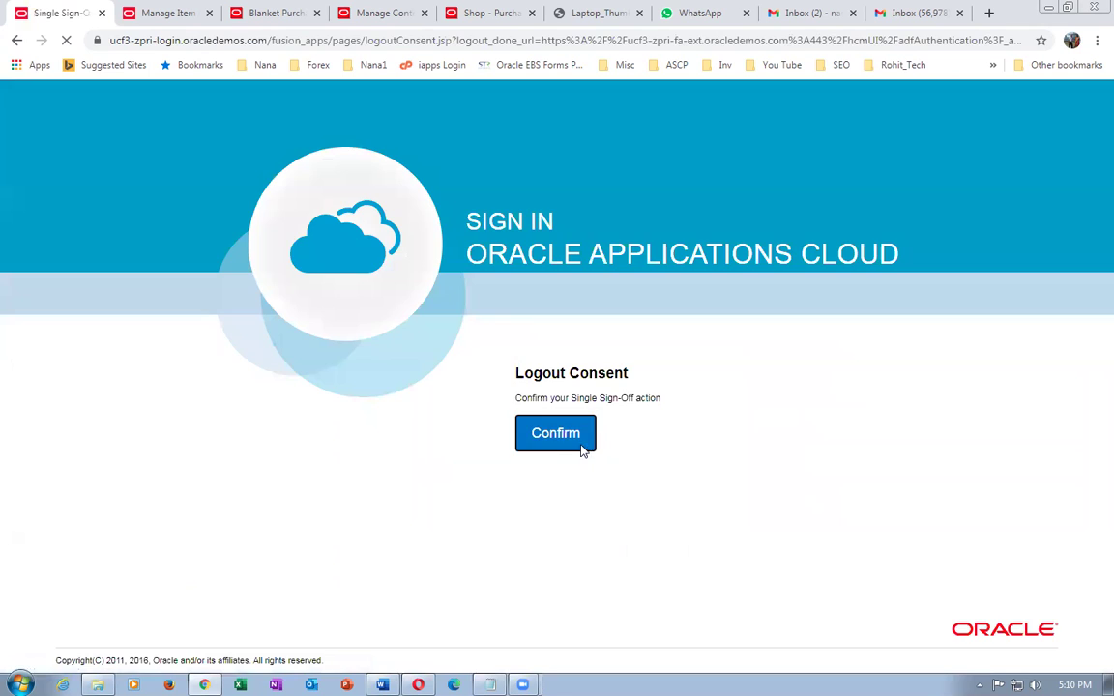
- Confirm sign-out, sign back in, and go to Setup and Maintenance from the user menu
{"action": "left_click", "coordinate": [554, 433]}
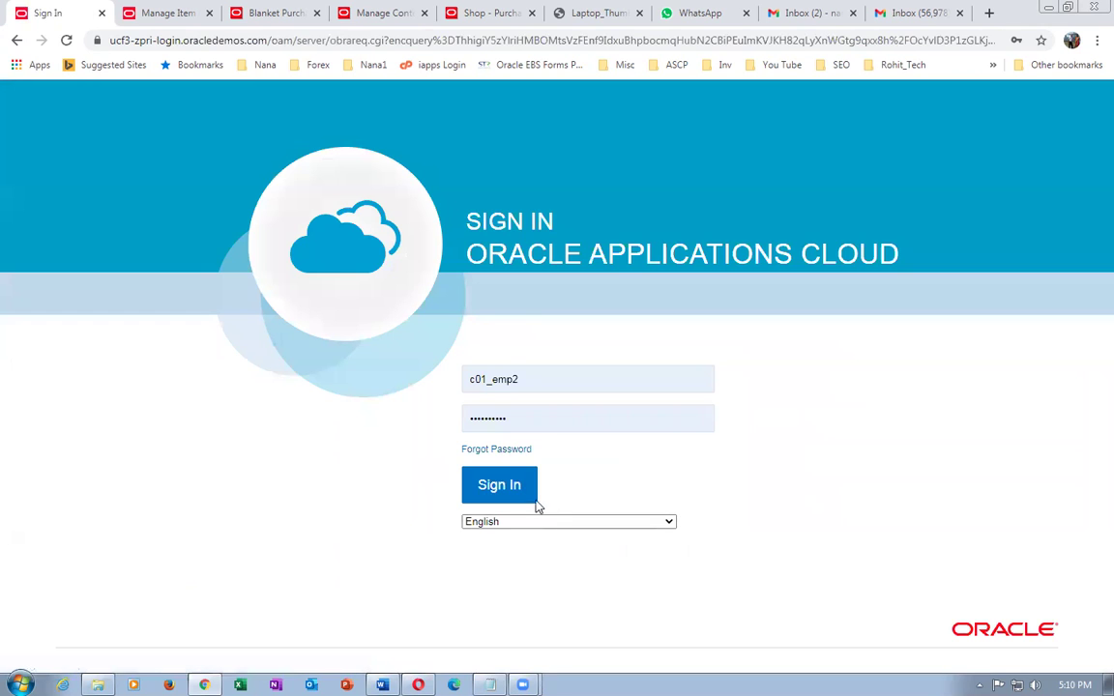
{"action": "left_click", "coordinate": [508, 489]}
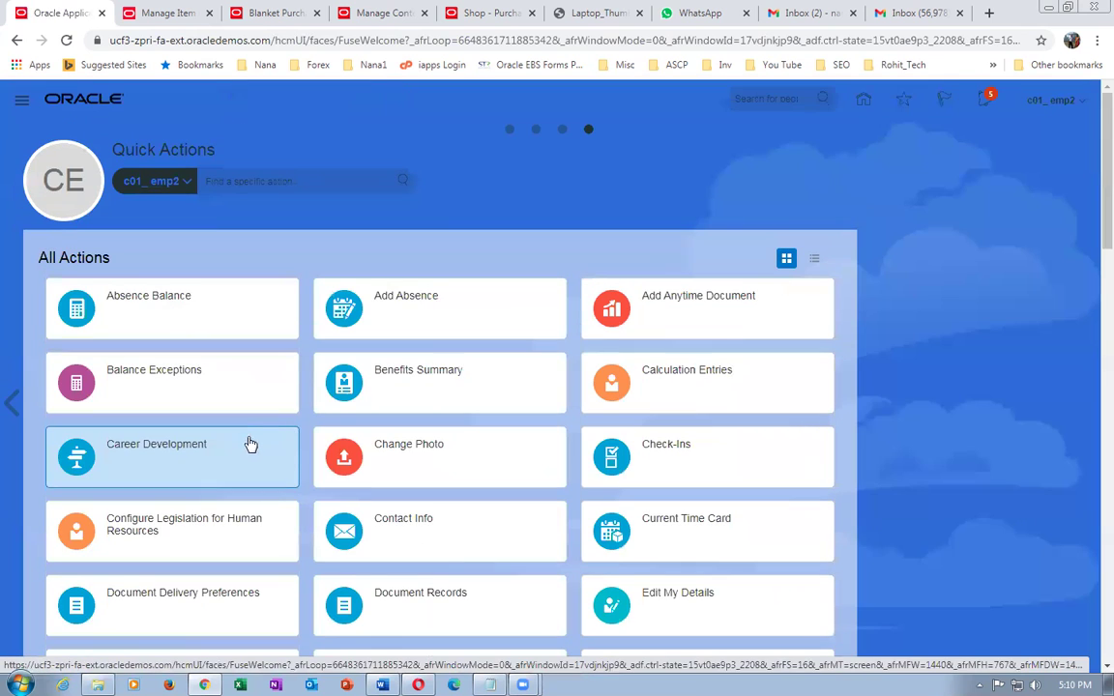
{"action": "left_click", "coordinate": [512, 129]}
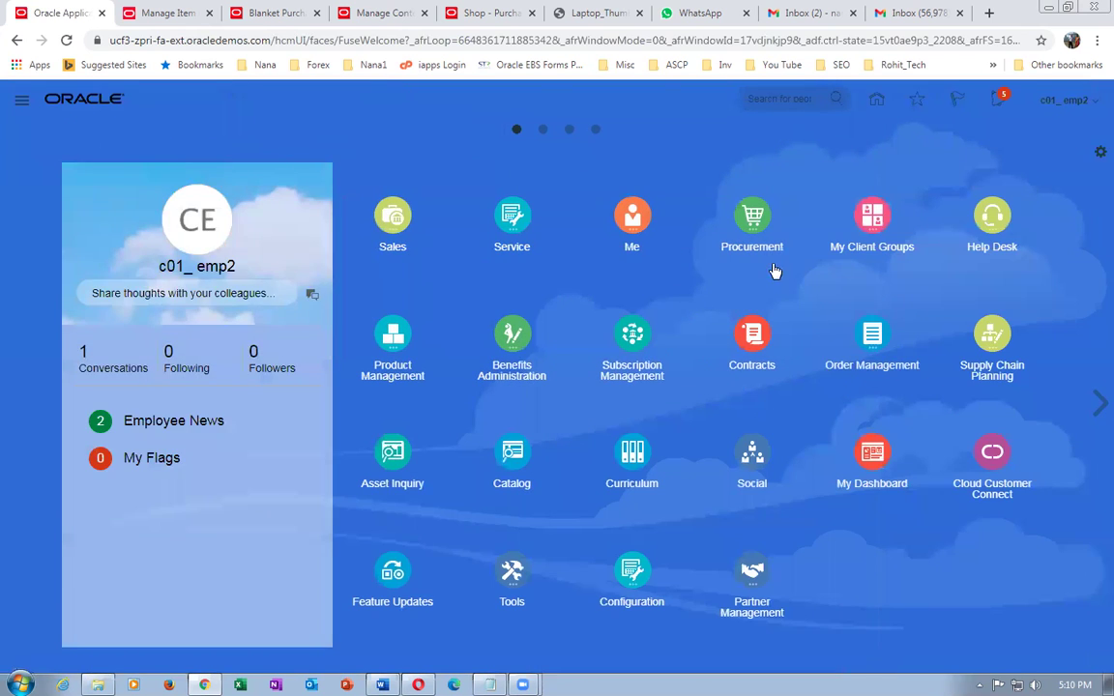
{"action": "left_click", "coordinate": [1063, 100]}
{"action": "left_click", "coordinate": [869, 331]}
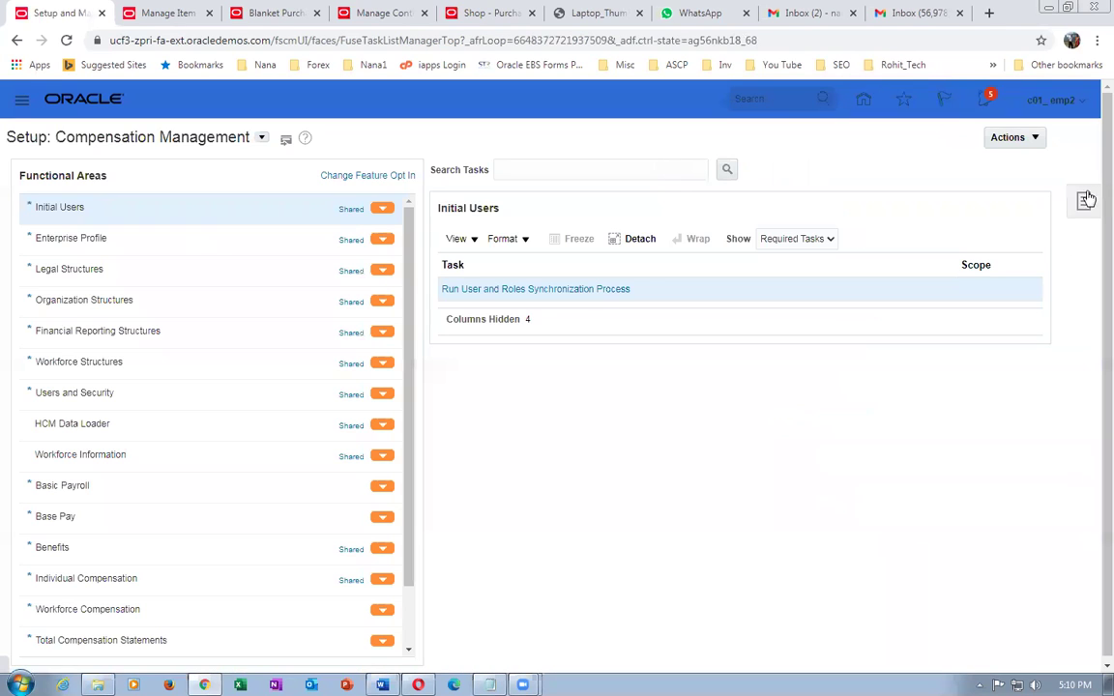
- Search setup tasks for conf%req, open Configure Requisitioning Business Function, and list the requisitioning business units
{"action": "left_click", "coordinate": [1083, 201]}
{"action": "left_click", "coordinate": [962, 252]}
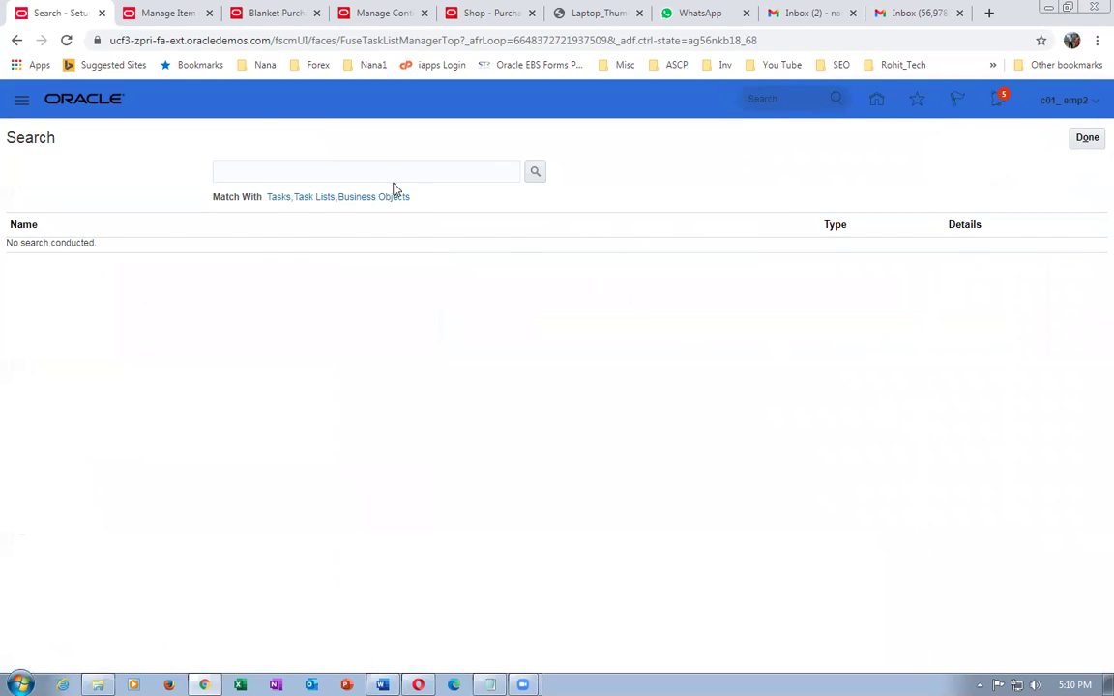
{"action": "left_click", "coordinate": [390, 174]}
{"action": "type", "text": "con"}
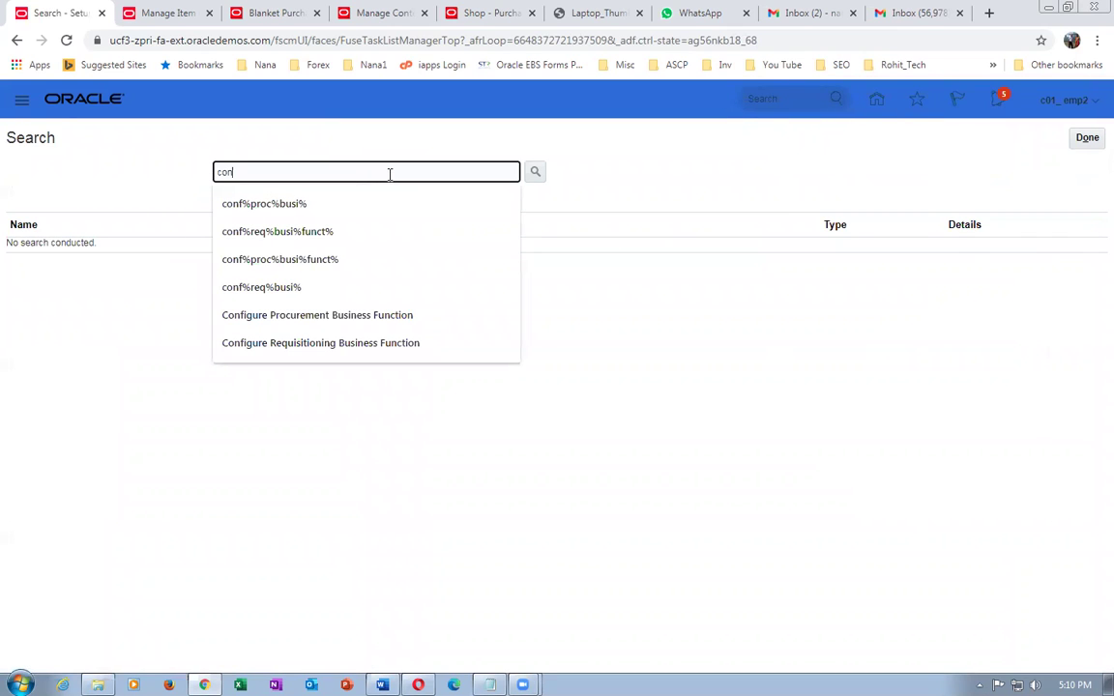
{"action": "type", "text": "f%req%"}
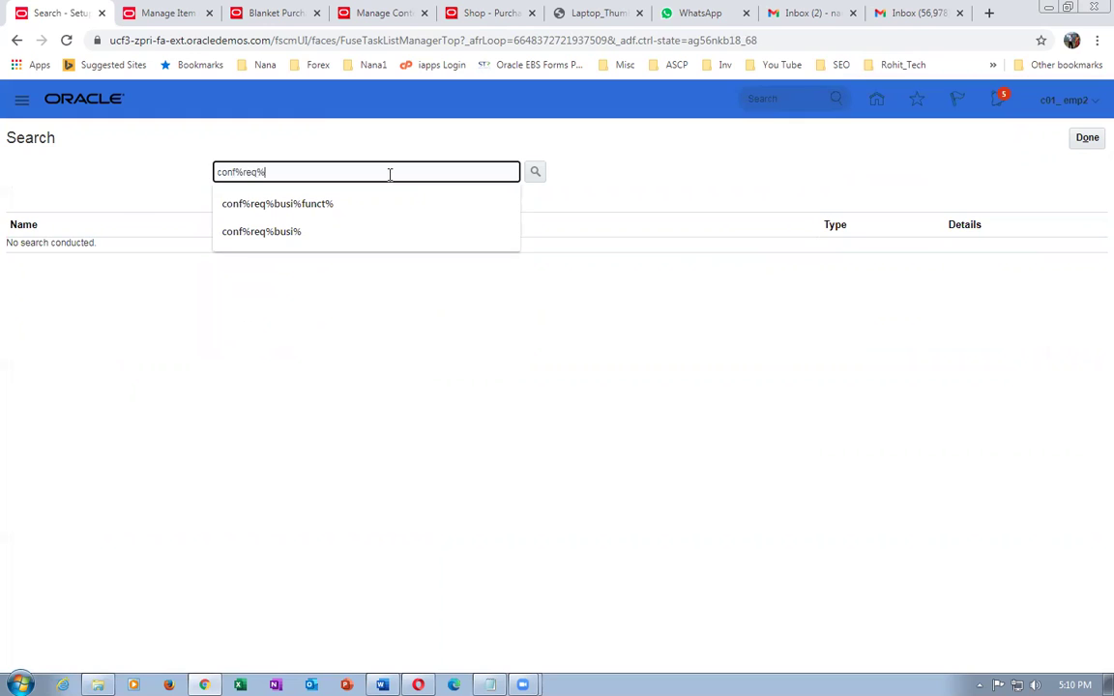
{"action": "key", "text": "Return"}
{"action": "left_click", "coordinate": [35, 248]}
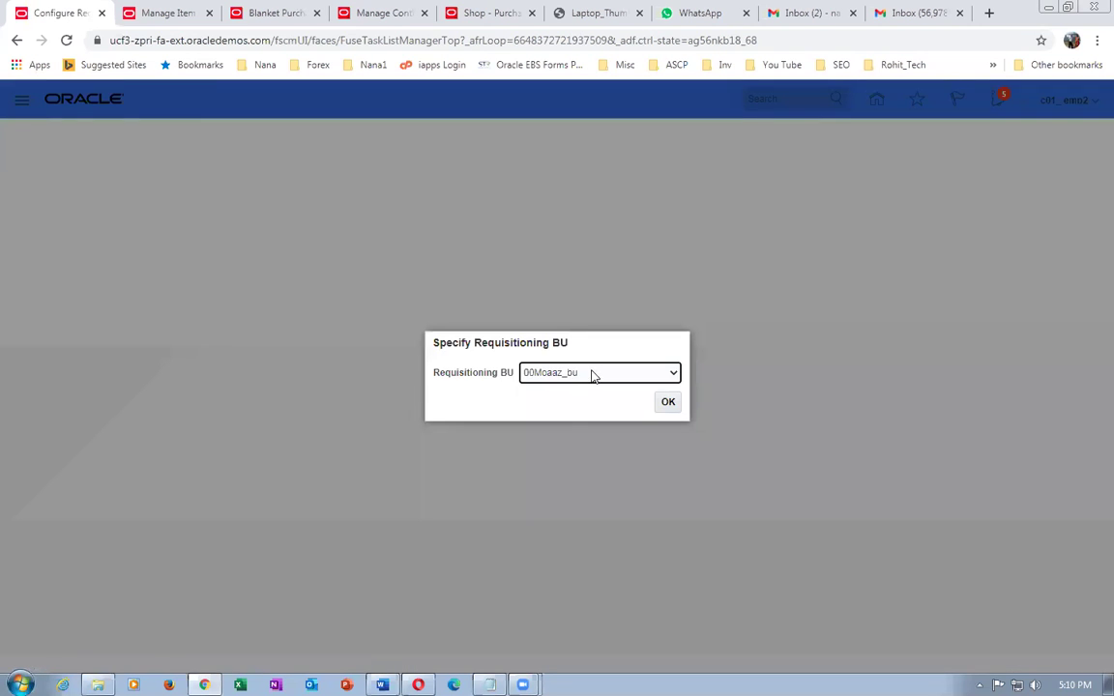
{"action": "left_click", "coordinate": [592, 373]}
{"action": "left_click_drag", "start_coordinate": [697, 415], "coordinate": [701, 572]}
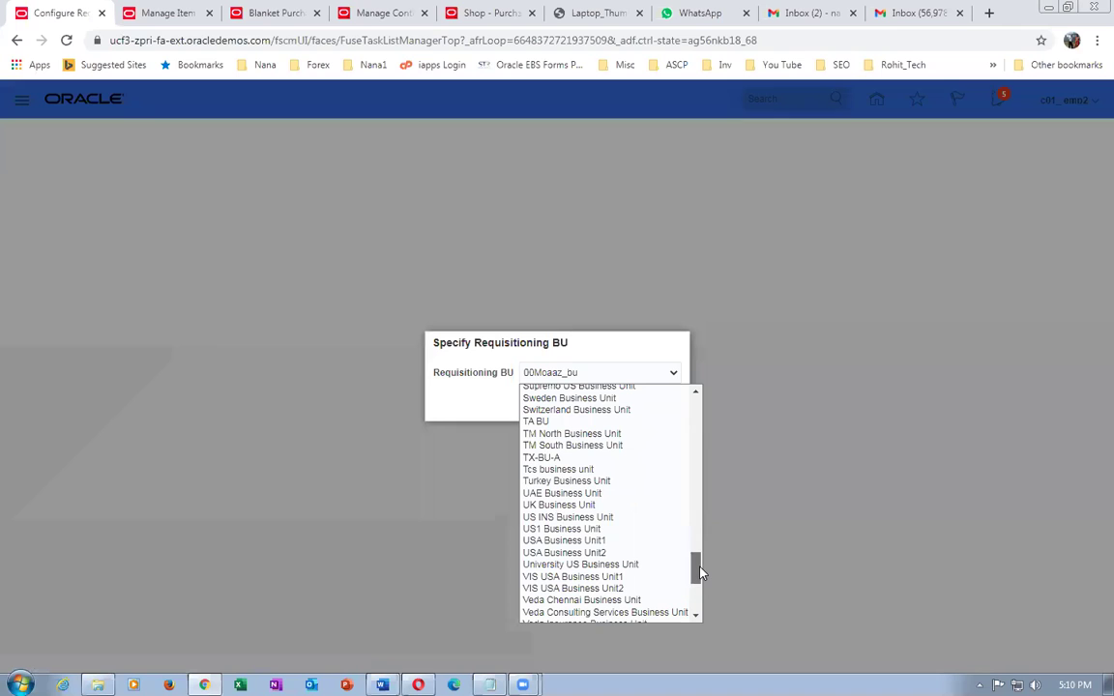
- Select US1 Business Unit and clear its Default Deliver-to Organization field
{"action": "left_click", "coordinate": [570, 529]}
{"action": "left_click", "coordinate": [667, 402]}
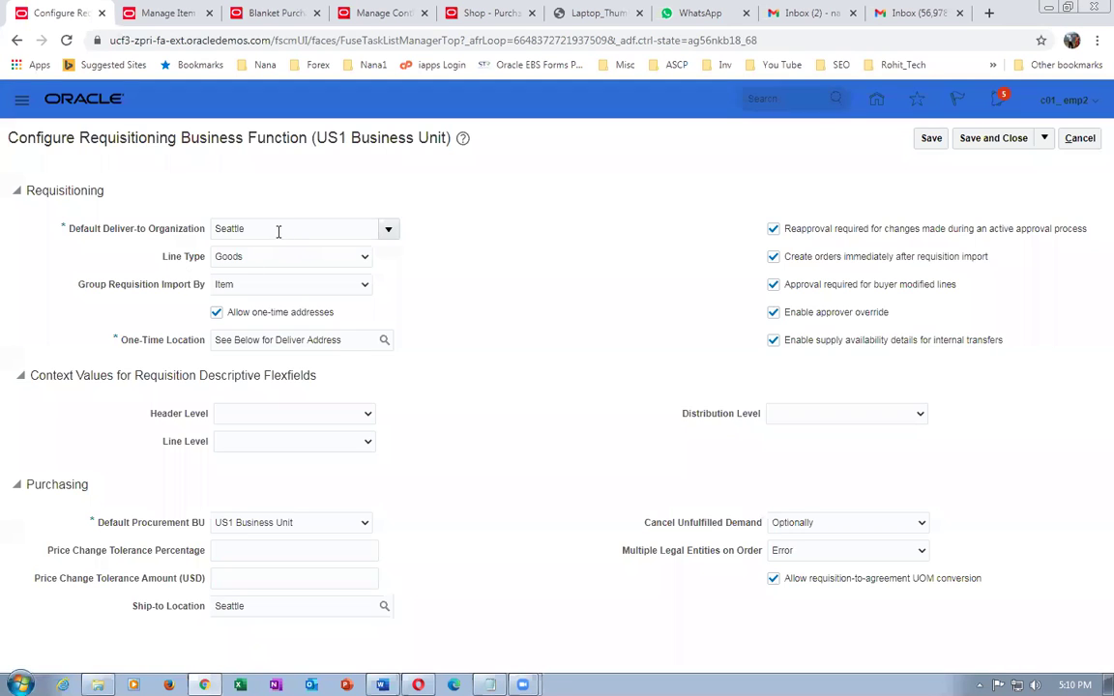
{"action": "type", "text": "H"}
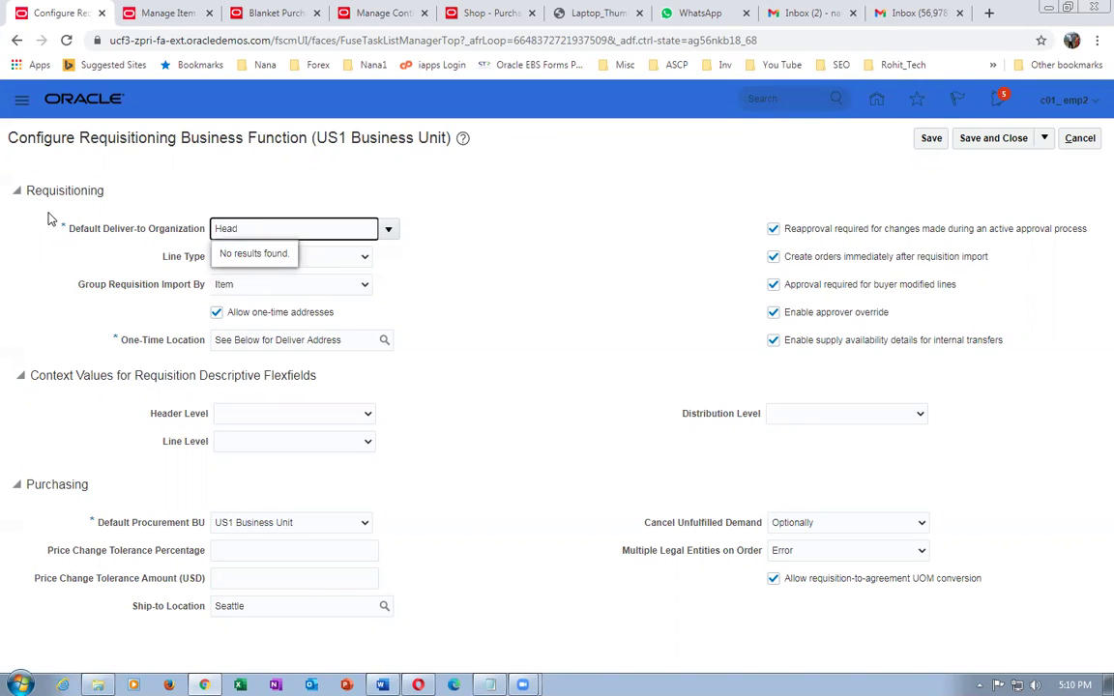
{"action": "key", "text": "BackSpace"}
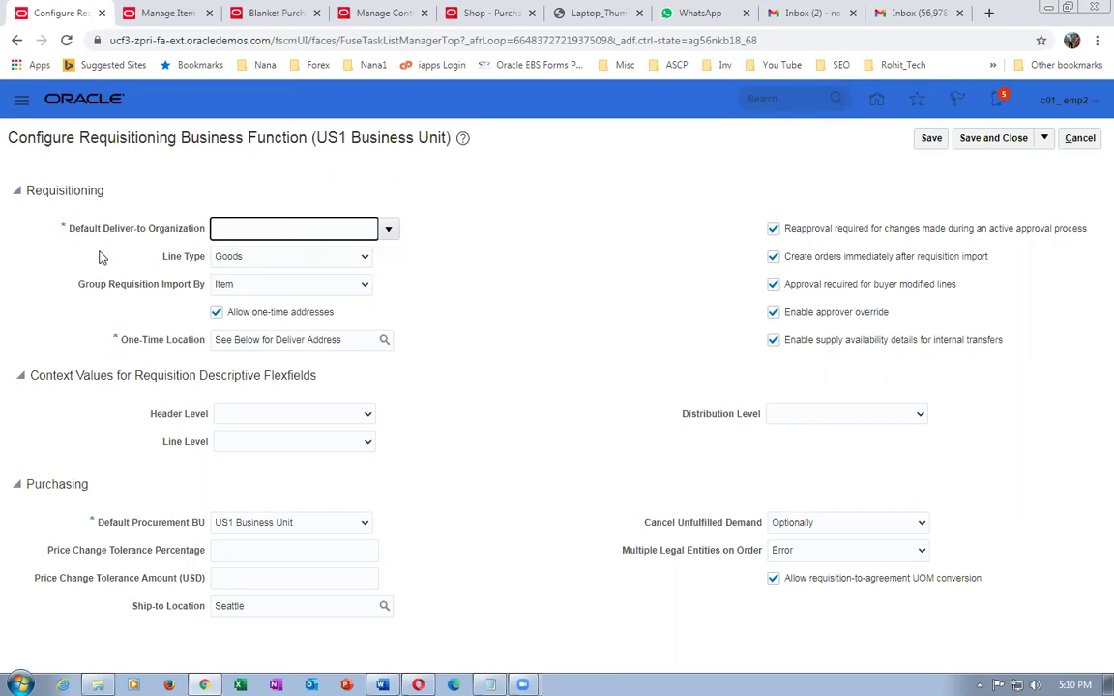
- Search organization 000, set Operations as default deliver-to organization, and save and close
{"action": "left_click", "coordinate": [390, 229]}
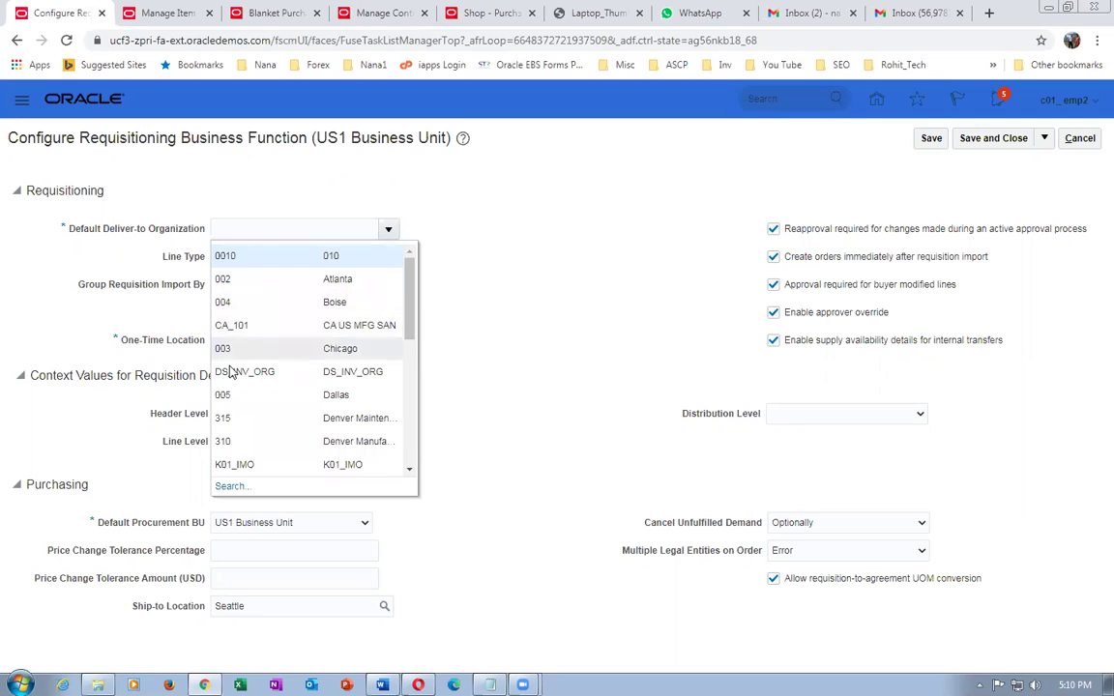
{"action": "left_click", "coordinate": [230, 485]}
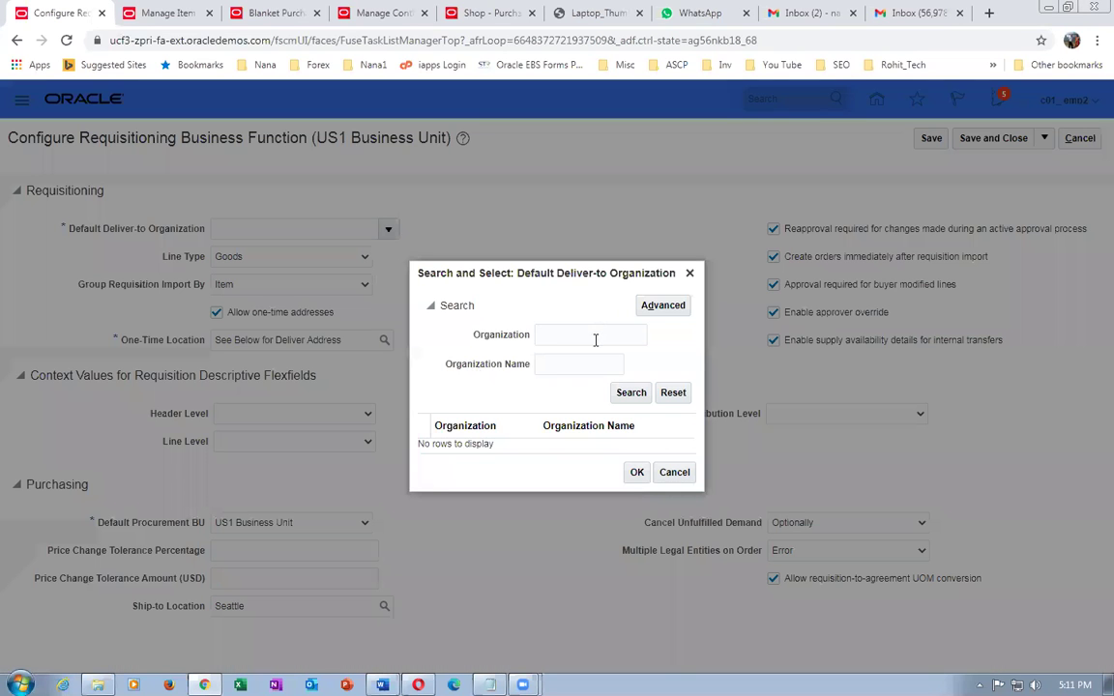
{"action": "left_click", "coordinate": [594, 335]}
{"action": "type", "text": "000"}
{"action": "left_click", "coordinate": [630, 394]}
{"action": "left_click", "coordinate": [619, 447]}
{"action": "left_click", "coordinate": [637, 473]}
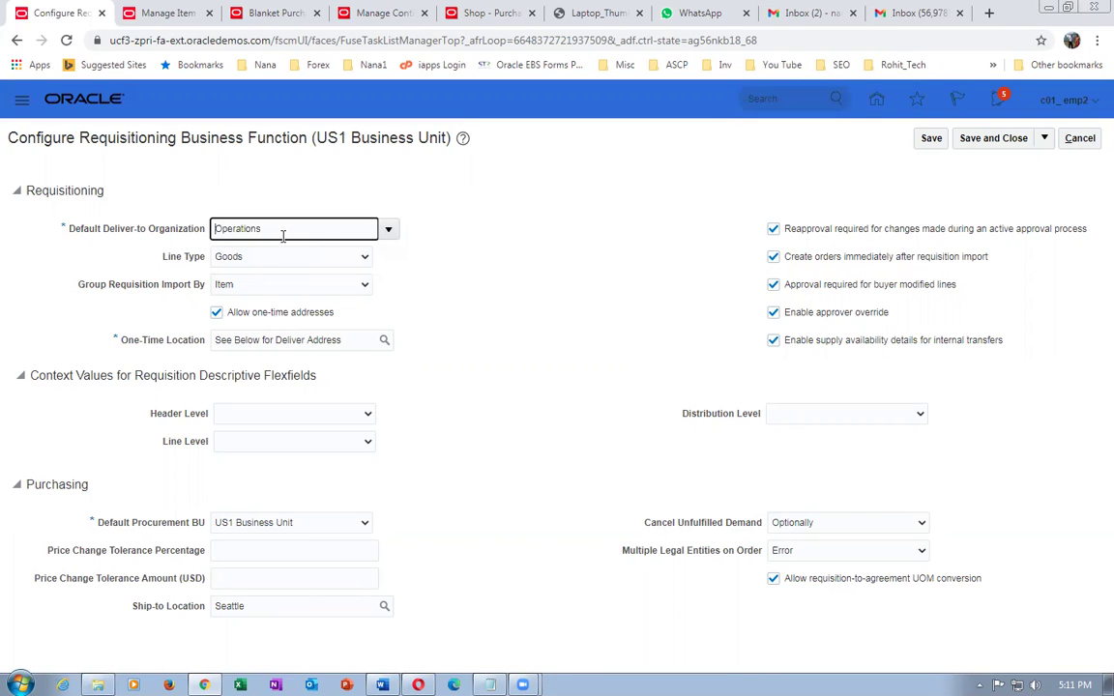
{"action": "left_click", "coordinate": [495, 408]}
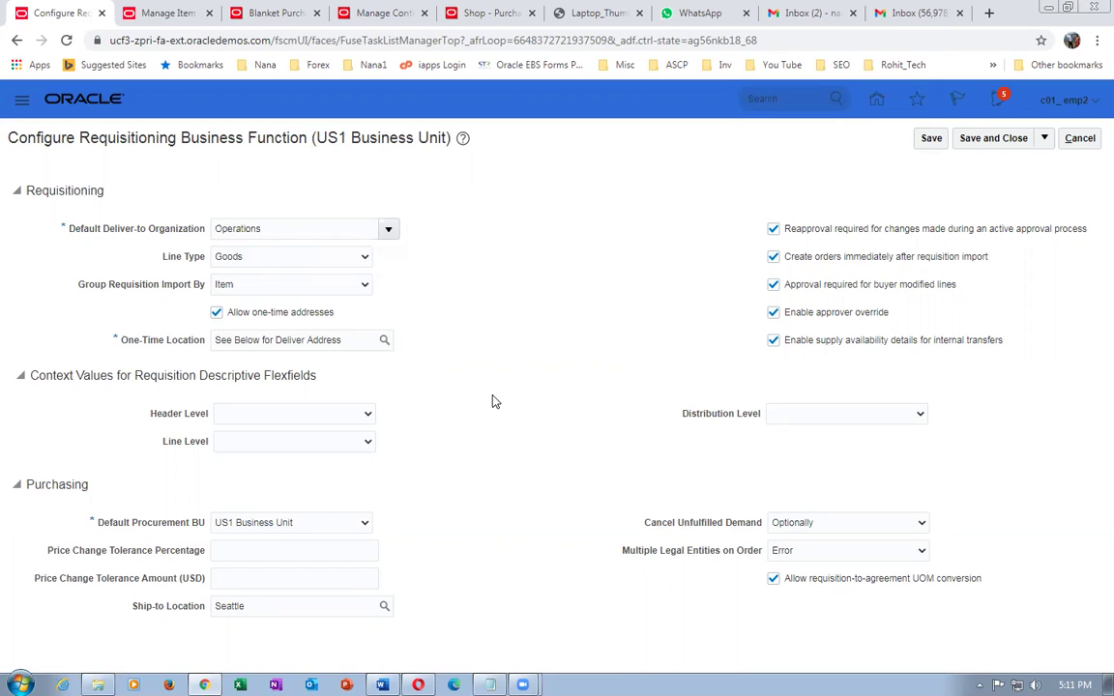
{"action": "left_click", "coordinate": [931, 139]}
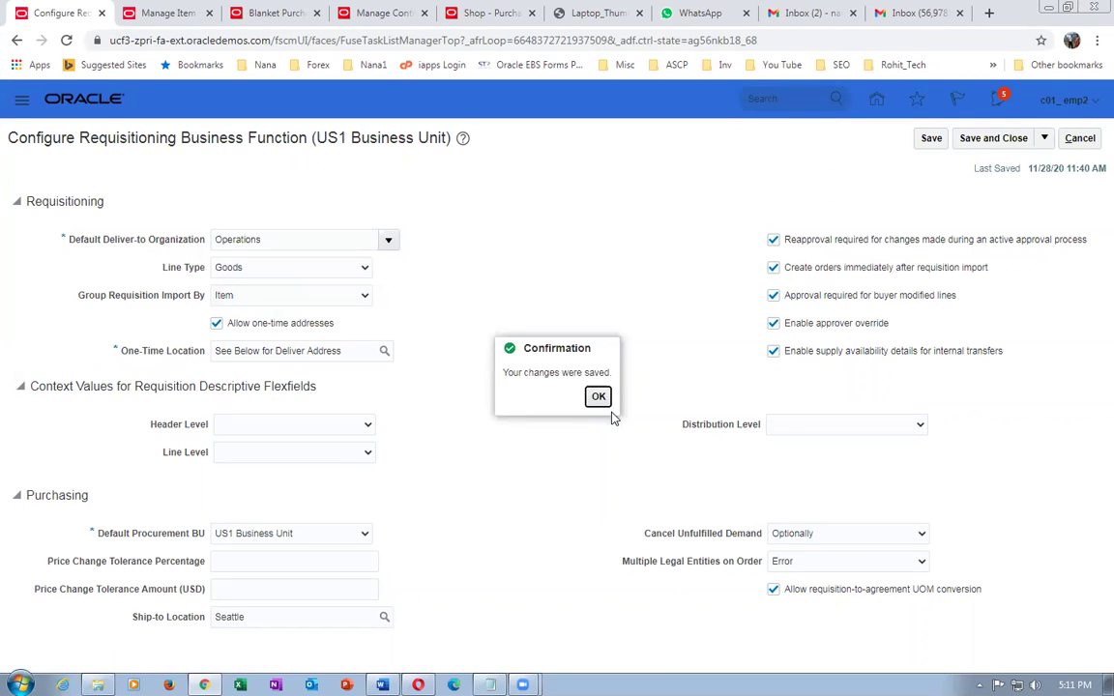
{"action": "left_click", "coordinate": [598, 397]}
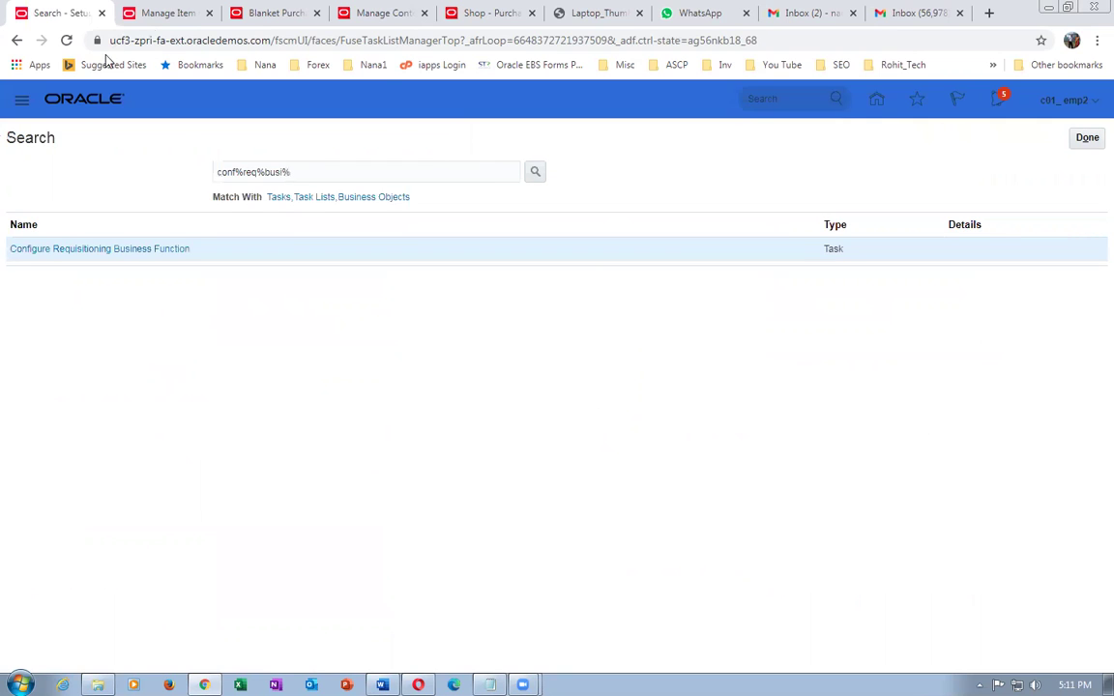
- Return to the Shop tab, leave the product details, and reload after the session timeout
{"action": "left_click", "coordinate": [379, 14]}
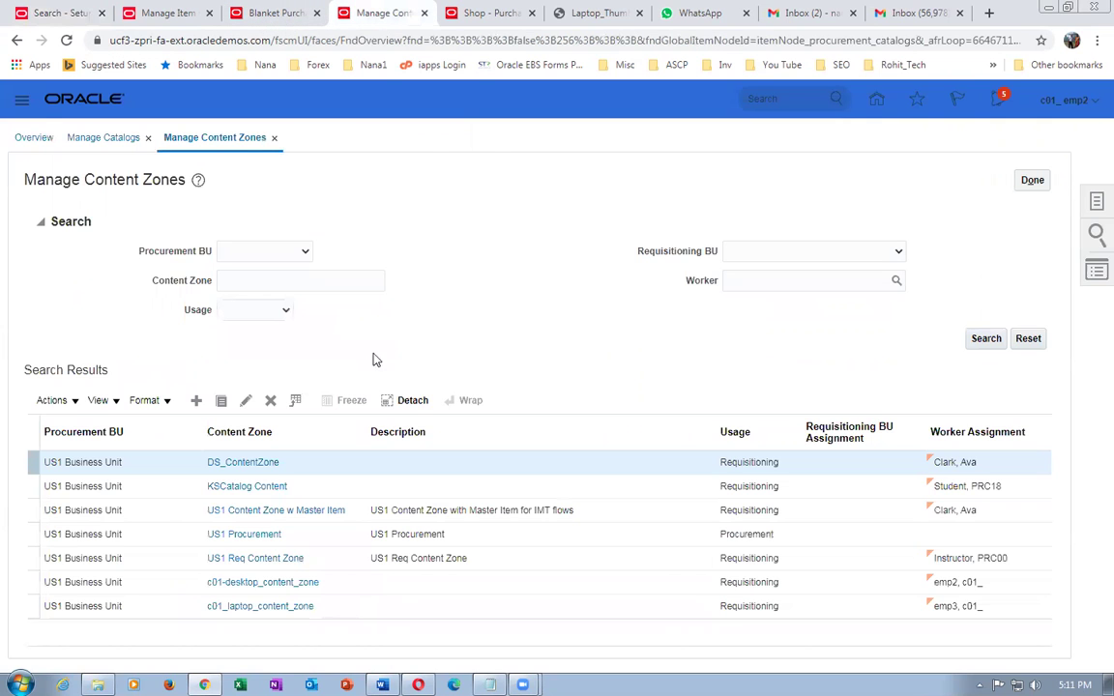
{"action": "left_click", "coordinate": [484, 14]}
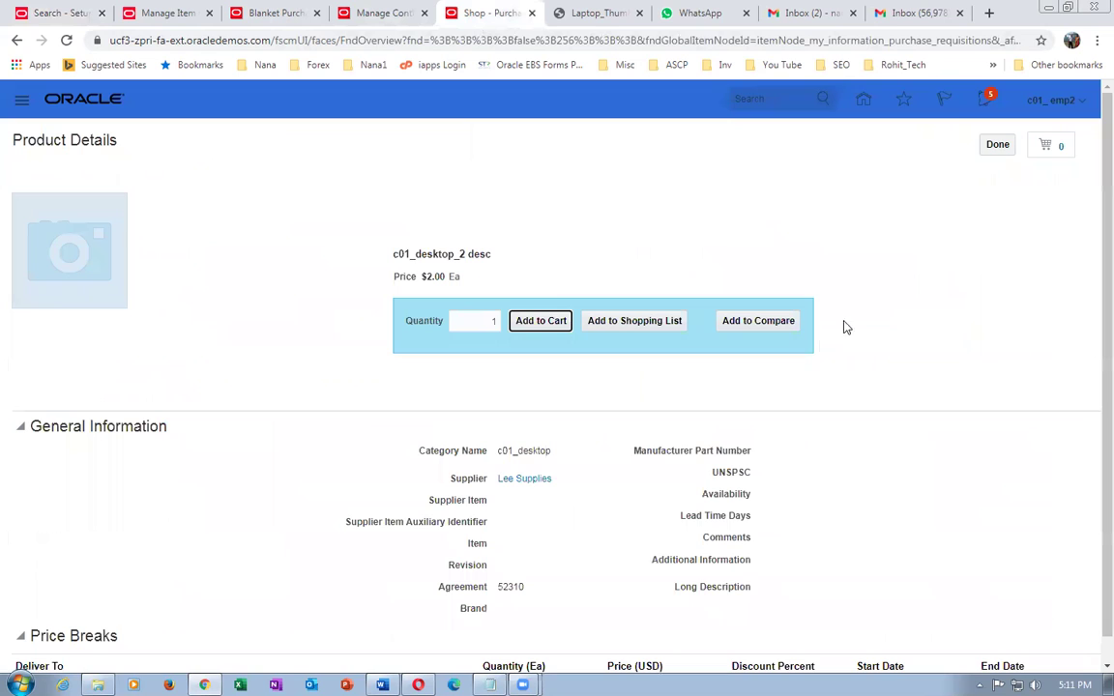
{"action": "left_click", "coordinate": [1001, 148]}
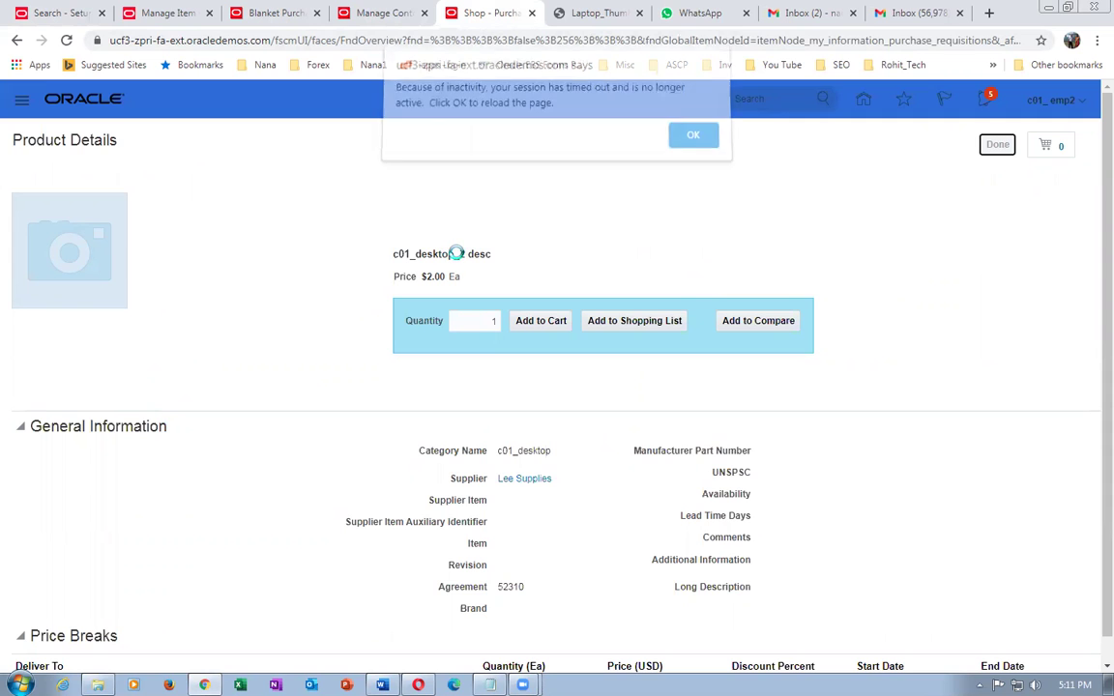
{"action": "left_click", "coordinate": [703, 144]}
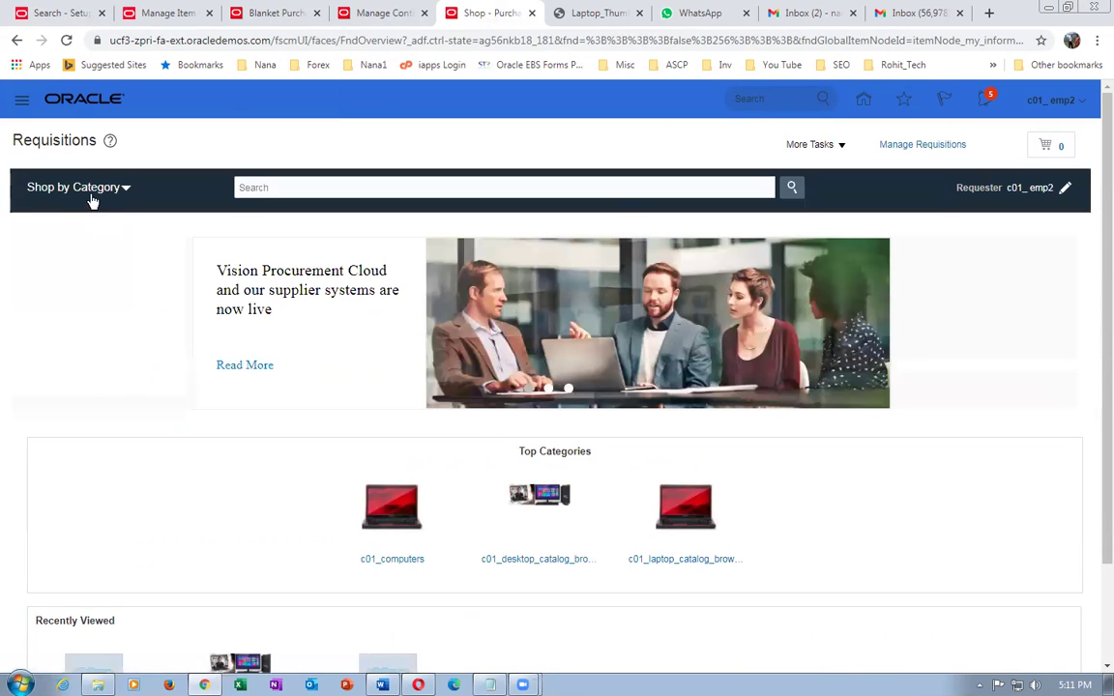
{"action": "left_click", "coordinate": [89, 192]}
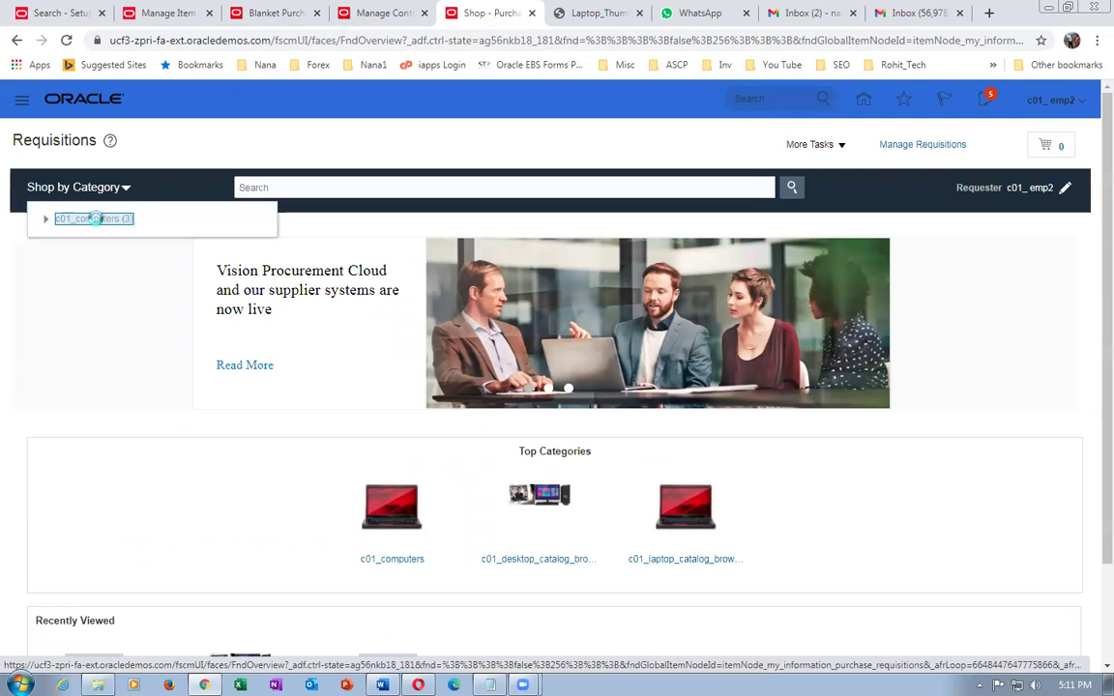
- Browse c01_computers > c01_desktop_catalog_browsing > c01_desktop and view the c01_desktop_2 desc item
{"action": "left_click", "coordinate": [93, 218]}
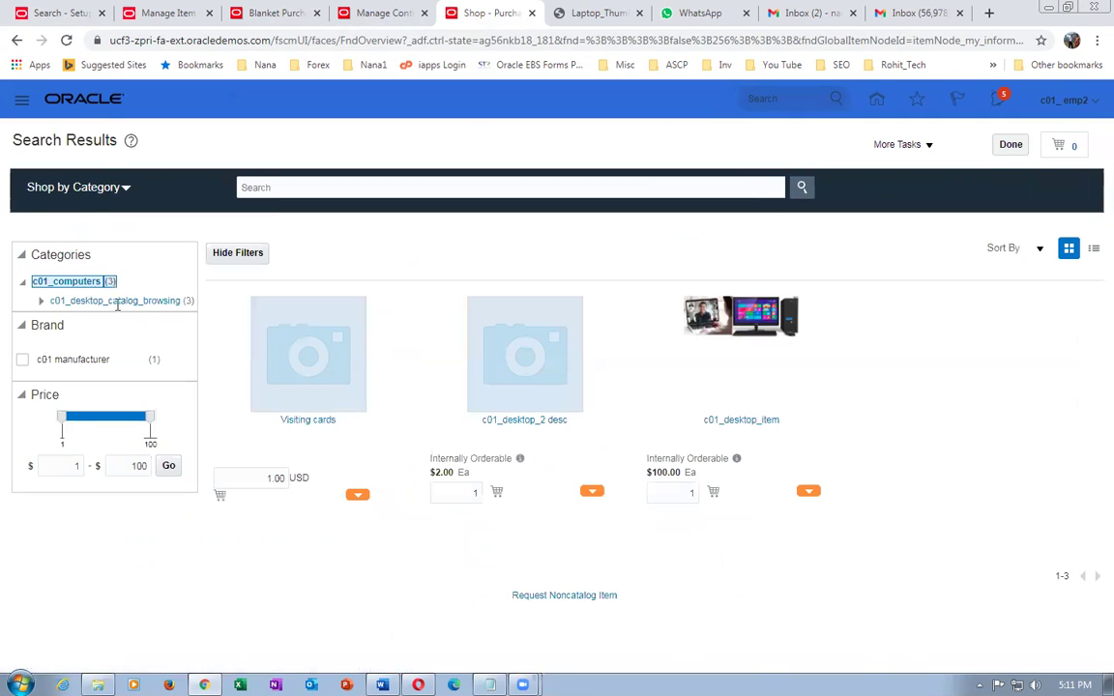
{"action": "left_click", "coordinate": [76, 300]}
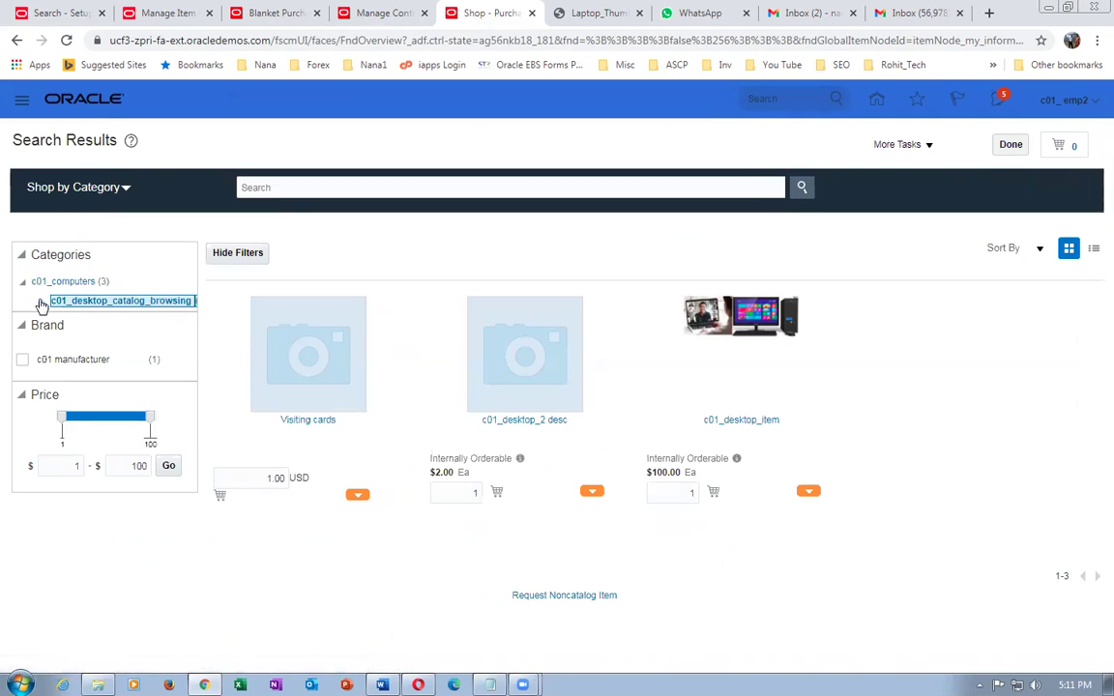
{"action": "left_click", "coordinate": [95, 319]}
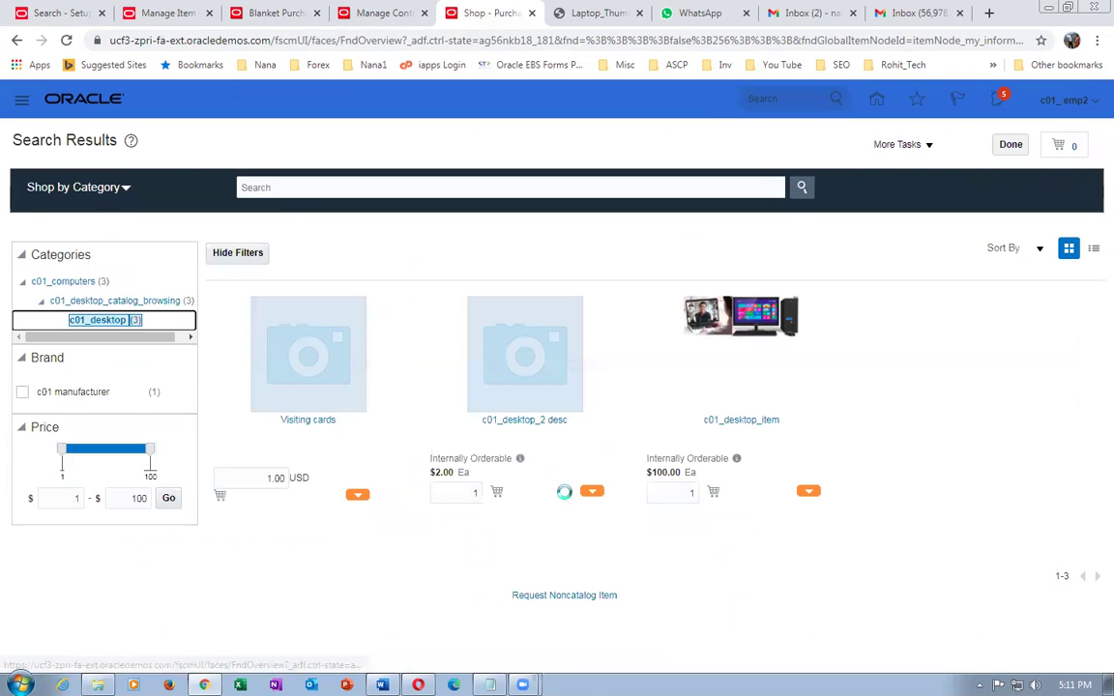
{"action": "left_click", "coordinate": [516, 422]}
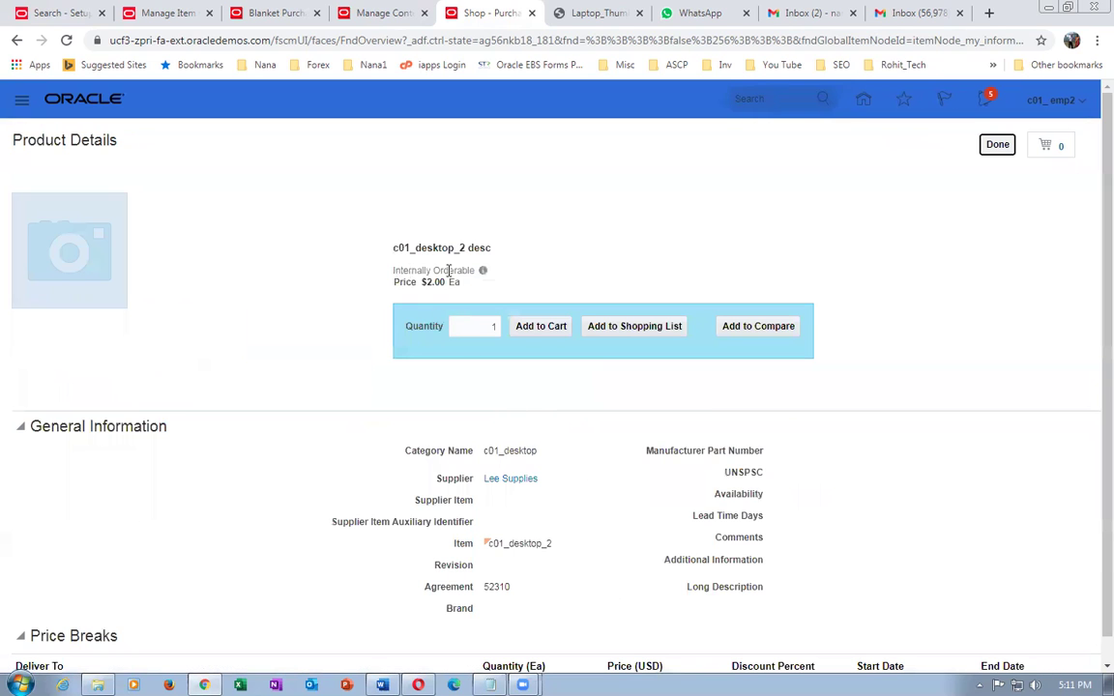
- Add c01_desktop_2 desc to the cart, delete it from the cart, then view c01_desktop_item
{"action": "left_click", "coordinate": [534, 329]}
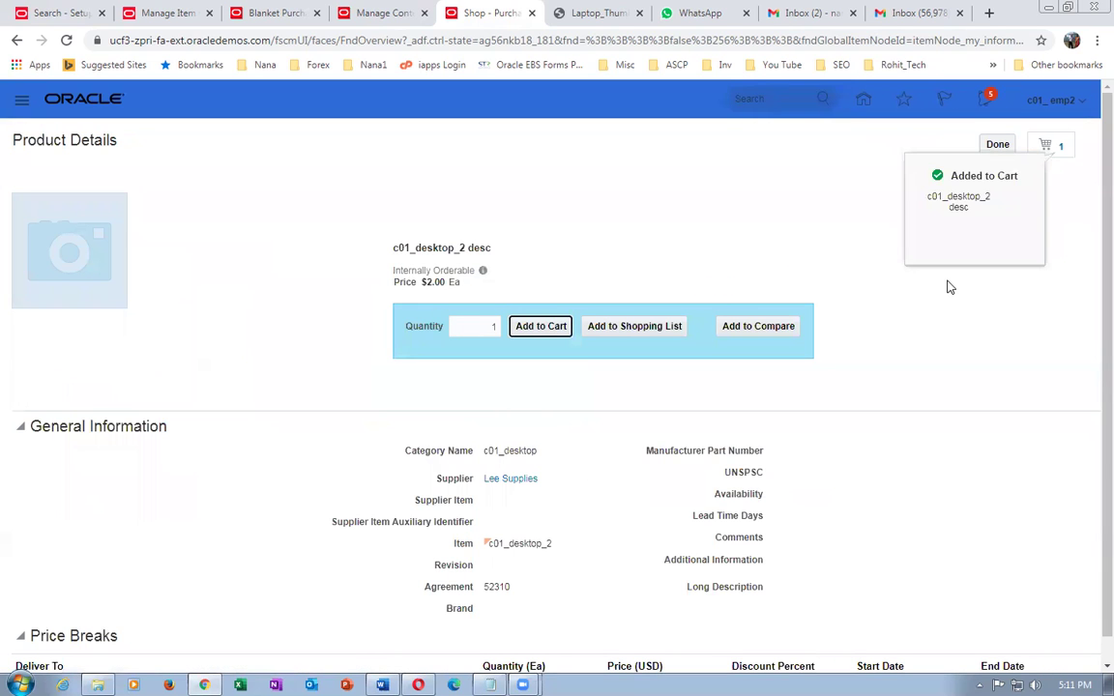
{"action": "left_click", "coordinate": [1061, 150]}
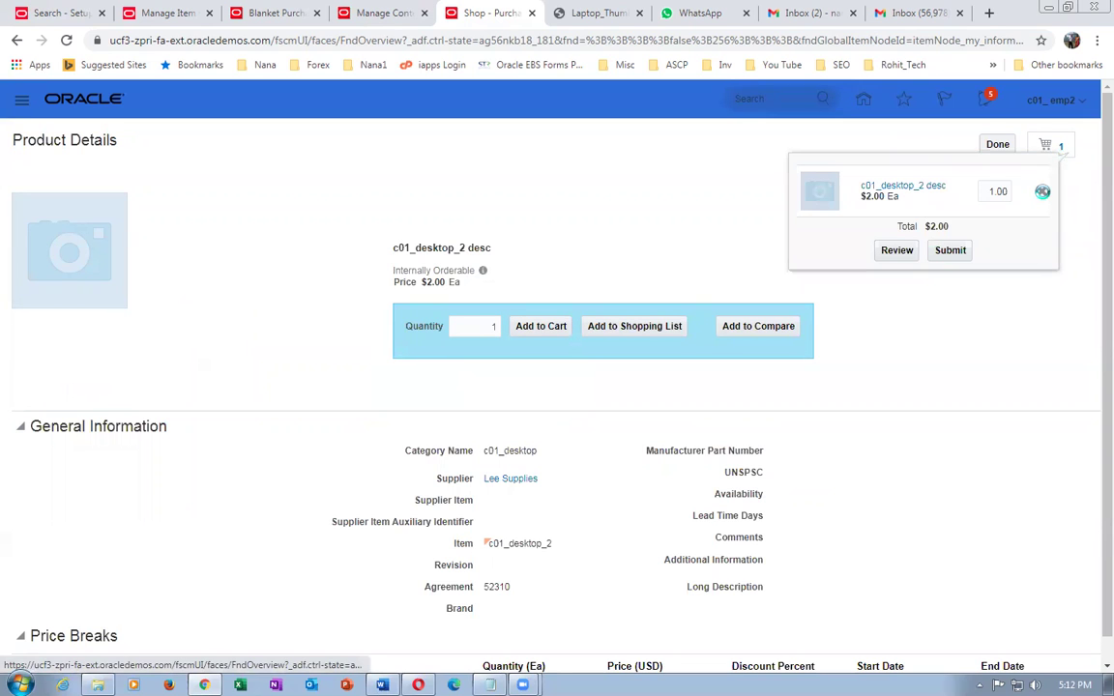
{"action": "left_click", "coordinate": [1042, 192]}
{"action": "left_click", "coordinate": [996, 145]}
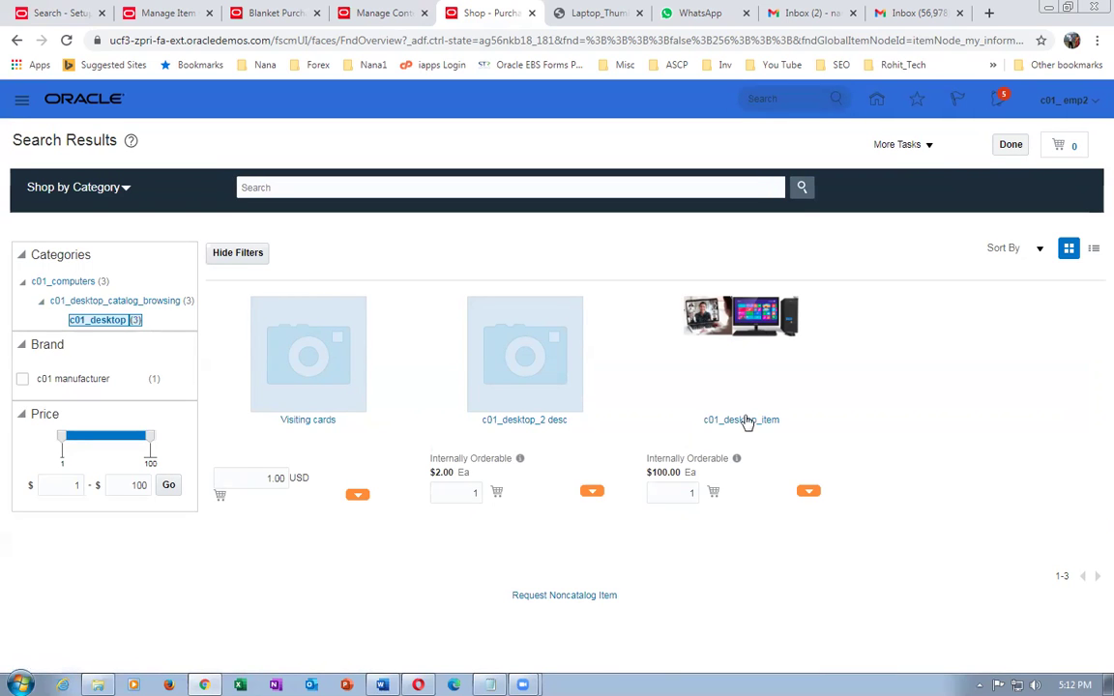
{"action": "left_click", "coordinate": [744, 423]}
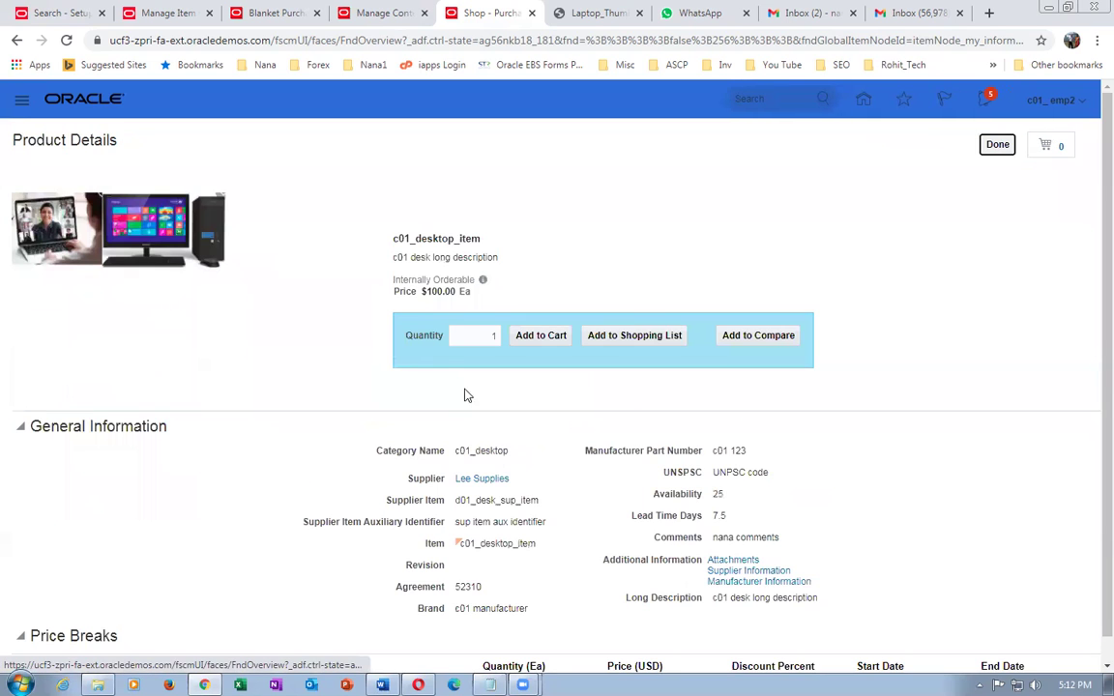
- Add c01_desktop_item to the cart, remove it again, and go to the Manage Content Zones tab
{"action": "left_click", "coordinate": [559, 336]}
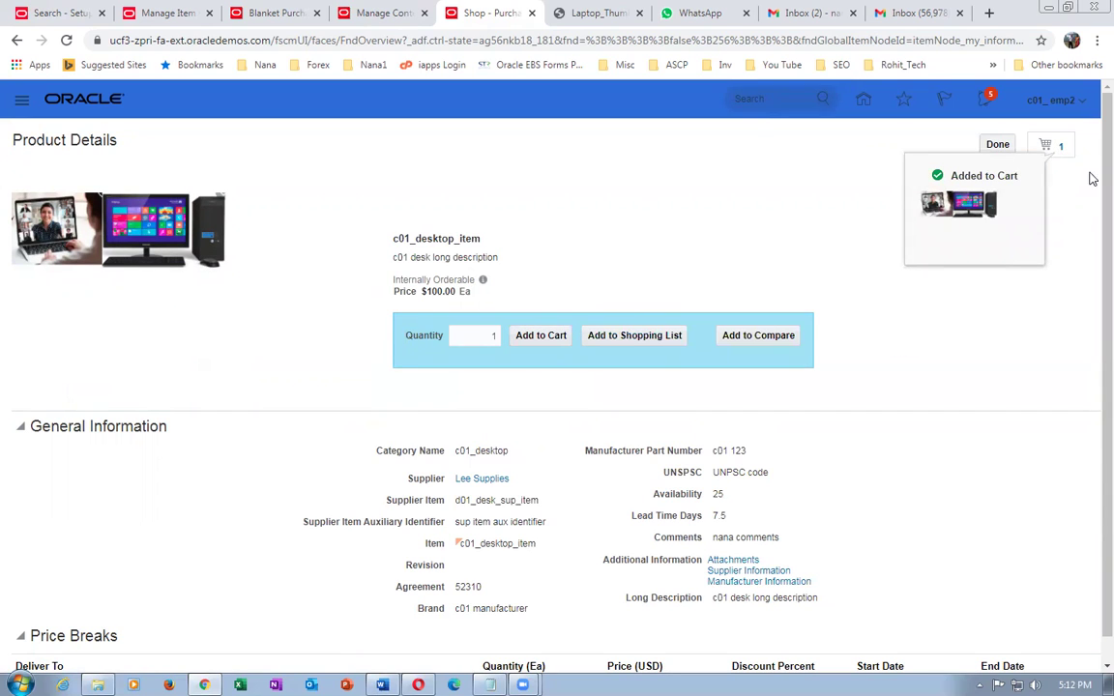
{"action": "left_click", "coordinate": [1060, 149]}
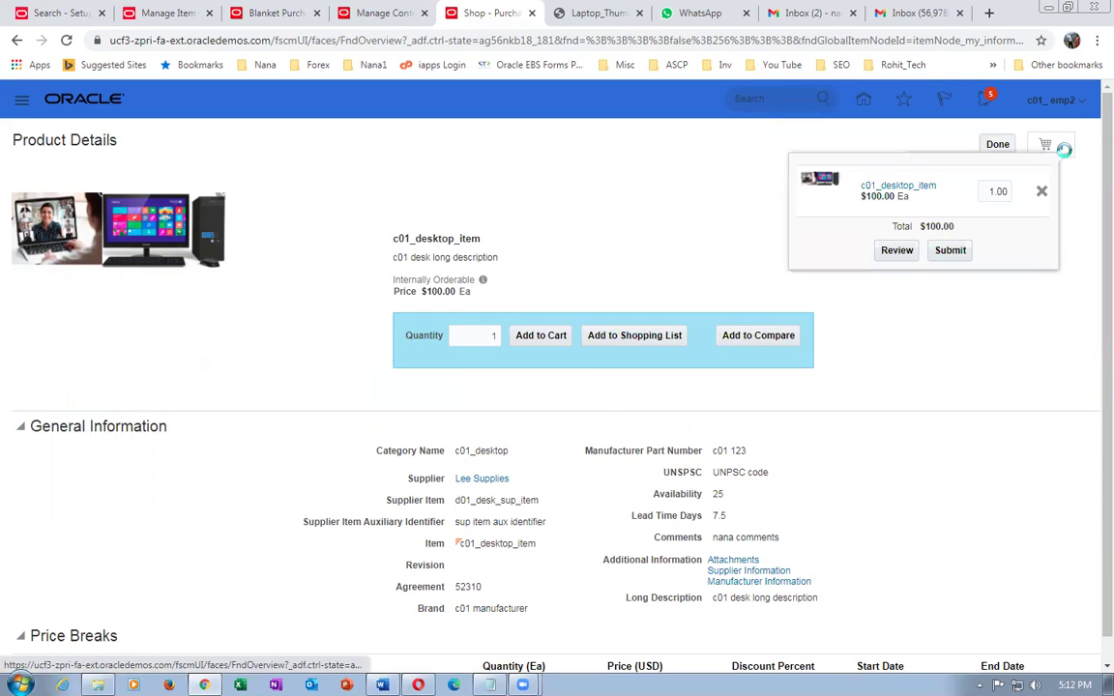
{"action": "left_click", "coordinate": [1043, 194]}
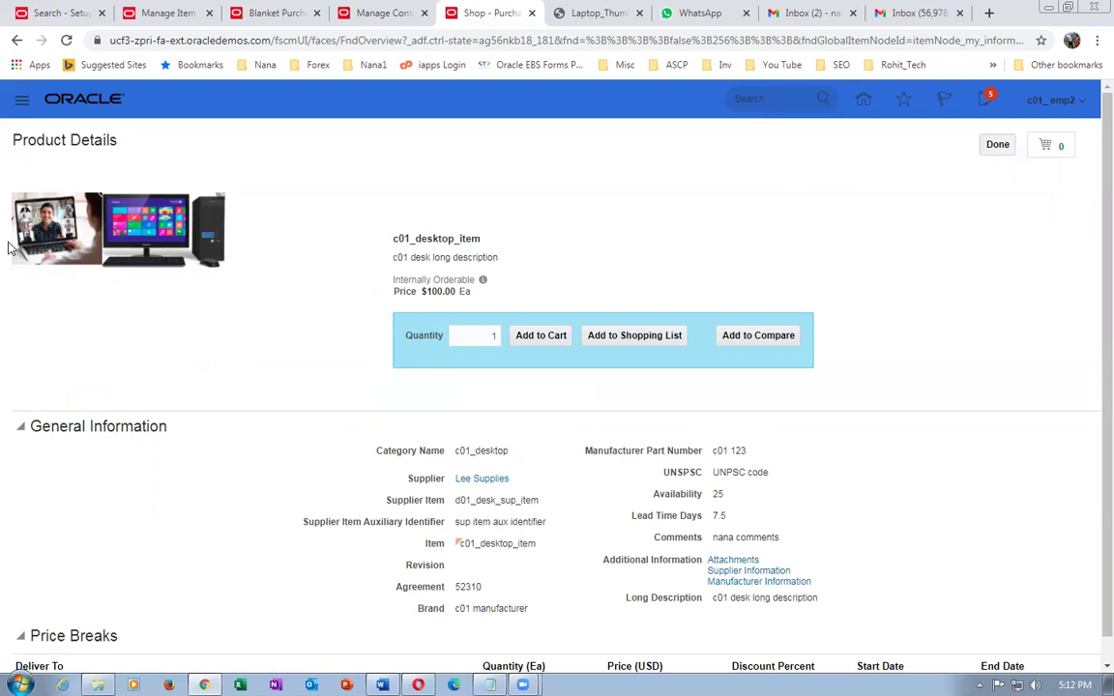
{"action": "left_click", "coordinate": [985, 145]}
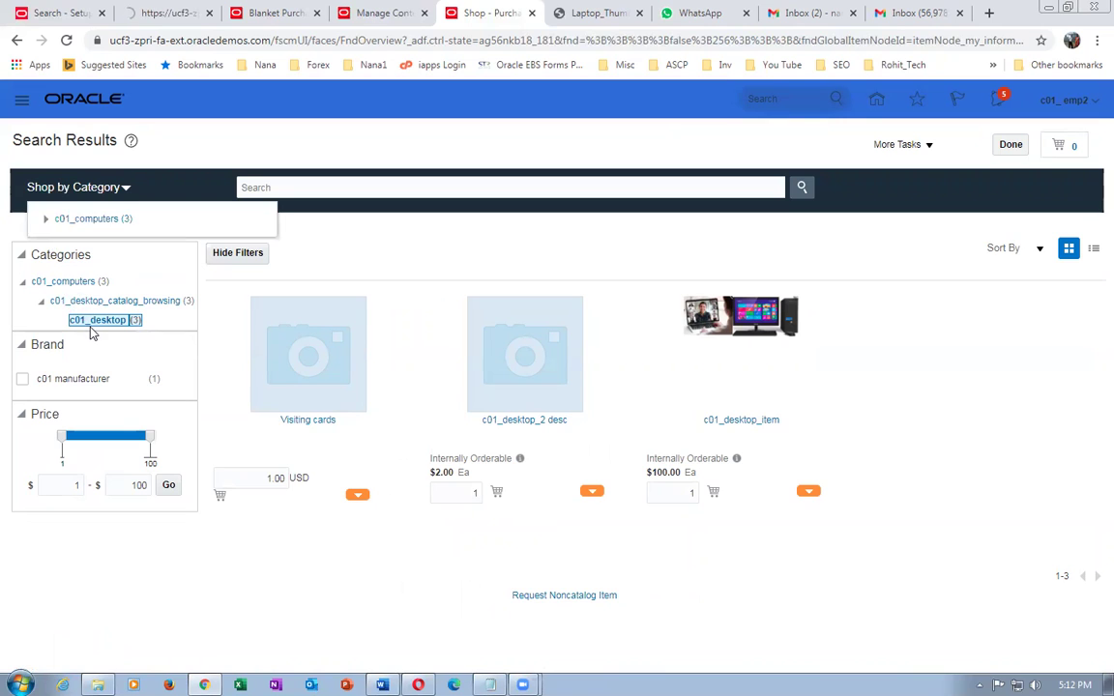
{"action": "left_click", "coordinate": [377, 13]}
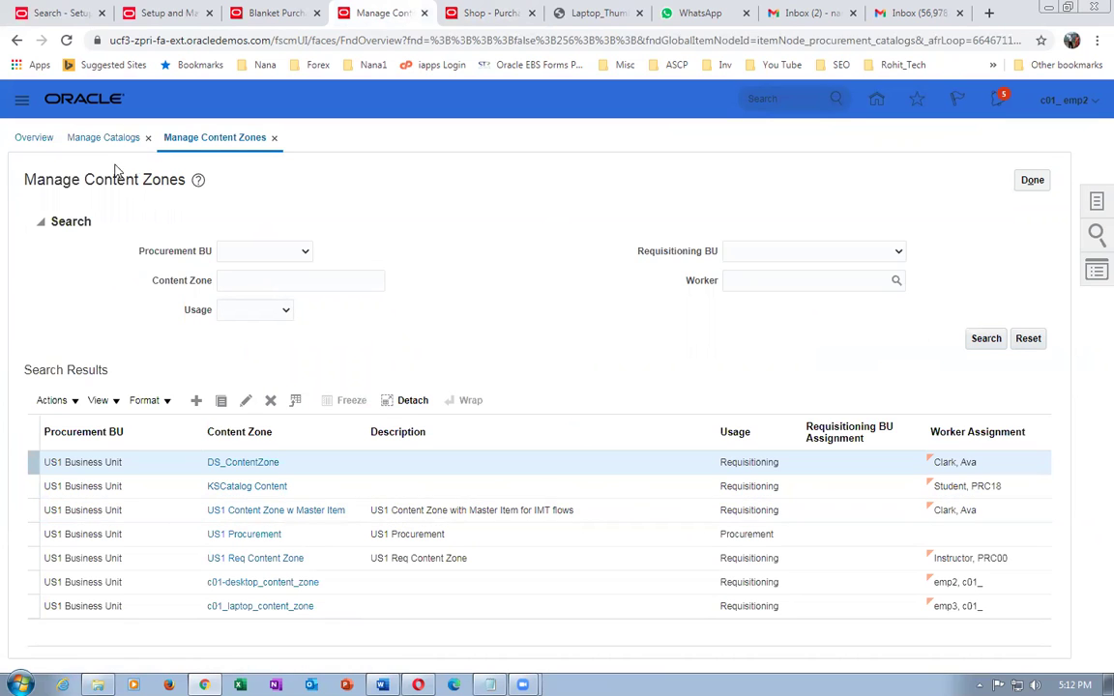
- Dismiss the session timeout alert and reopen c01-desktop_content_zone from Manage Content Zones
{"action": "left_click", "coordinate": [279, 586]}
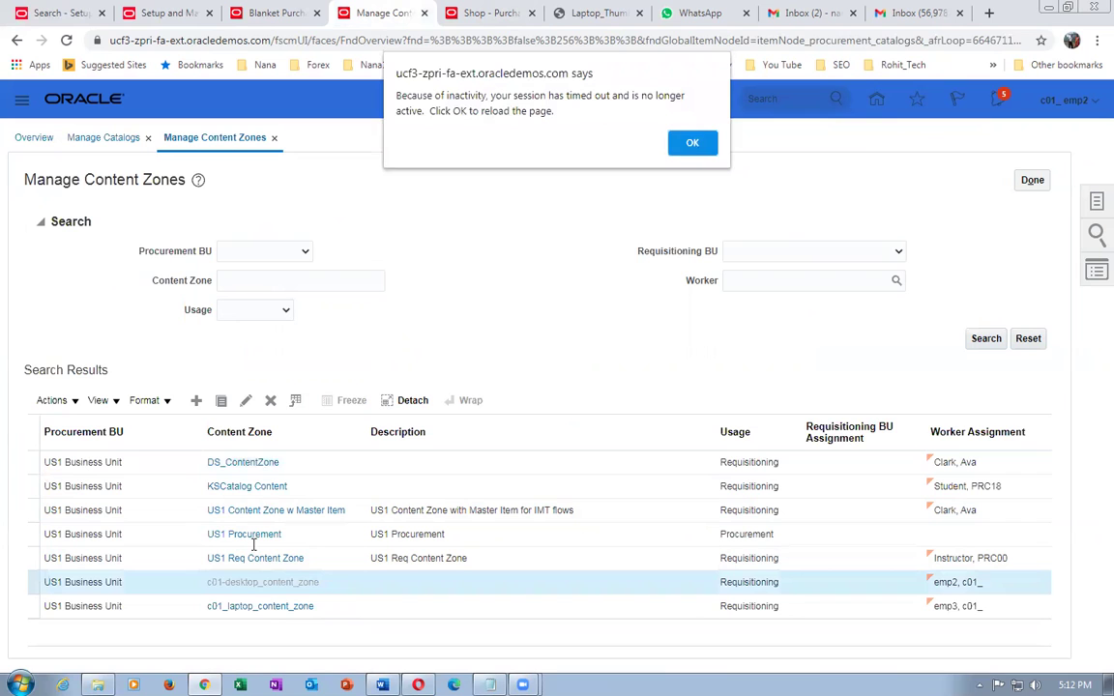
{"action": "left_click", "coordinate": [690, 144]}
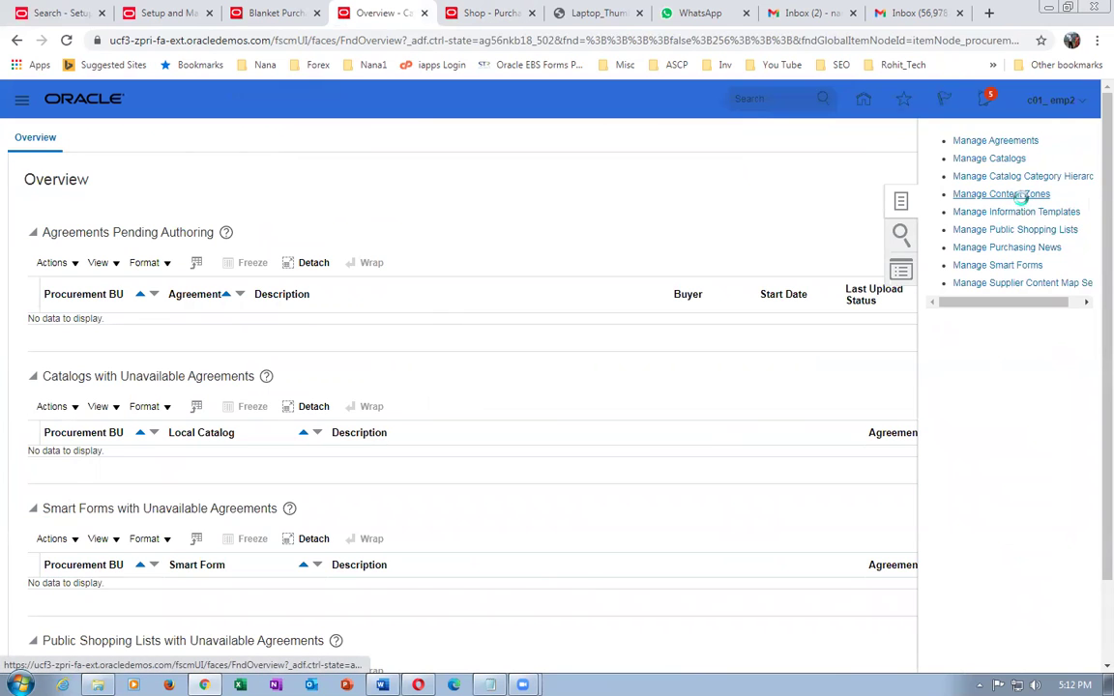
{"action": "left_click", "coordinate": [1022, 195]}
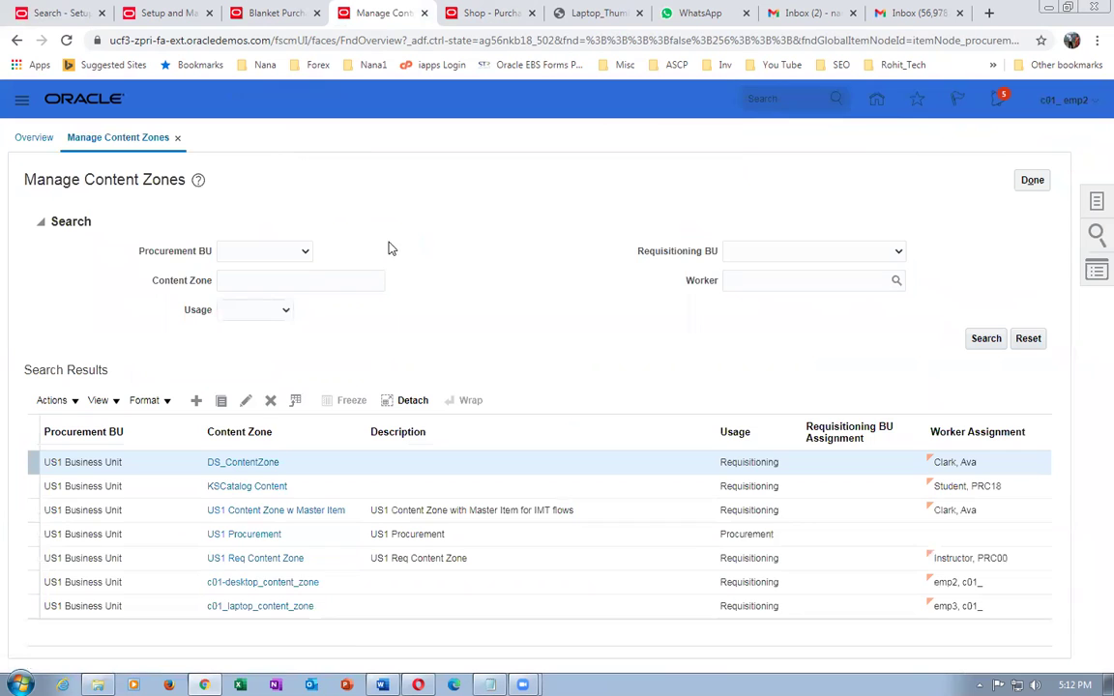
{"action": "left_click", "coordinate": [250, 583]}
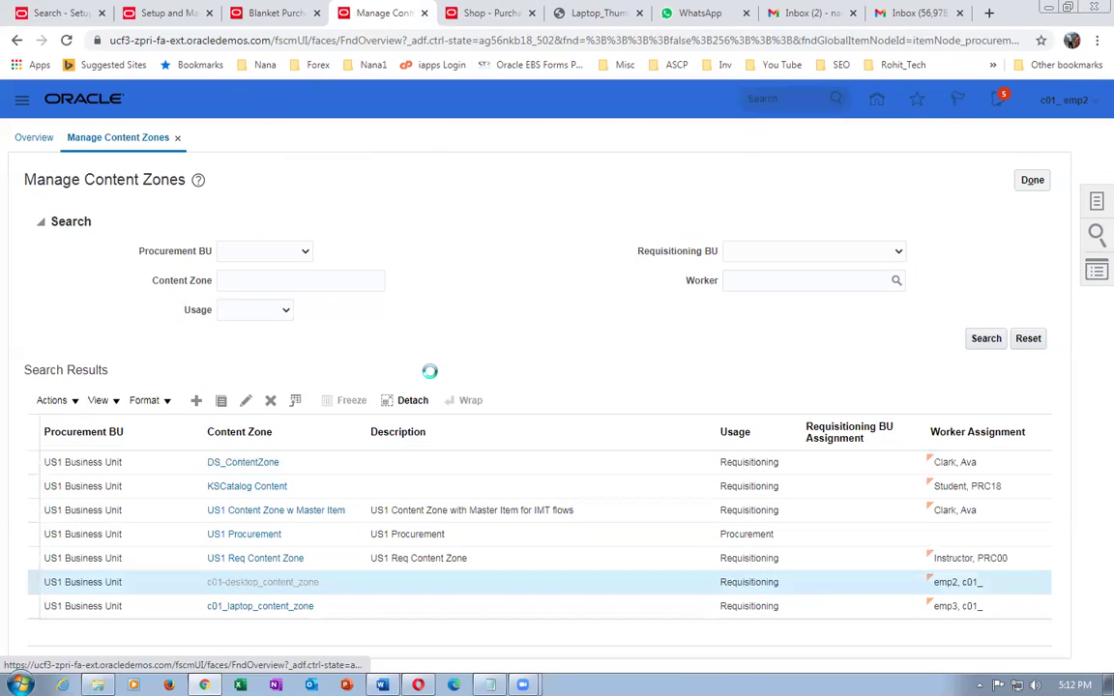
{"action": "scroll", "coordinate": [436, 386], "scroll_direction": "down", "scroll_amount": 5}
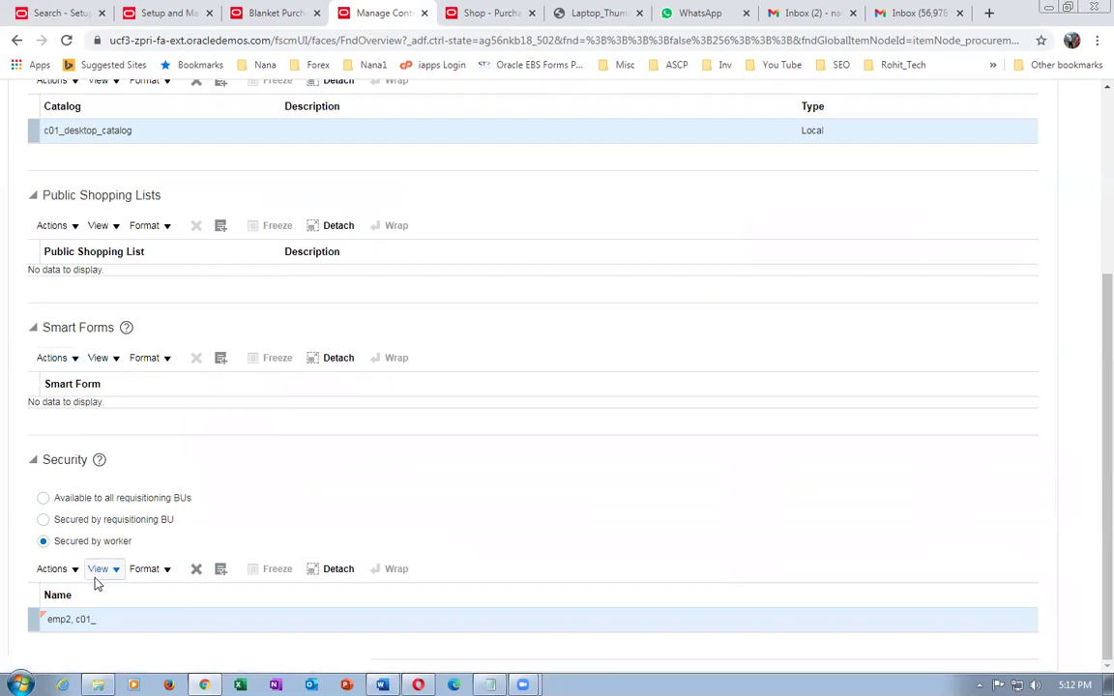
- Remove c01_desktop_catalog, add c01_laptop_catalog found by searching c01, then save and close
{"action": "scroll", "coordinate": [100, 490], "scroll_direction": "up", "scroll_amount": 3}
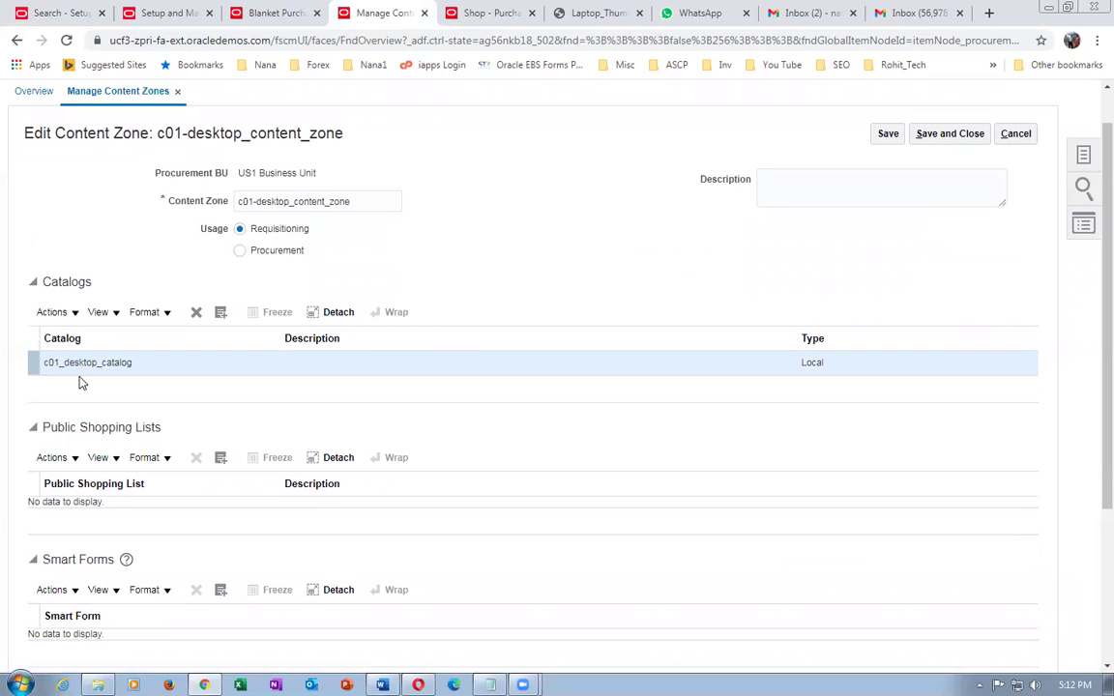
{"action": "left_click", "coordinate": [197, 312]}
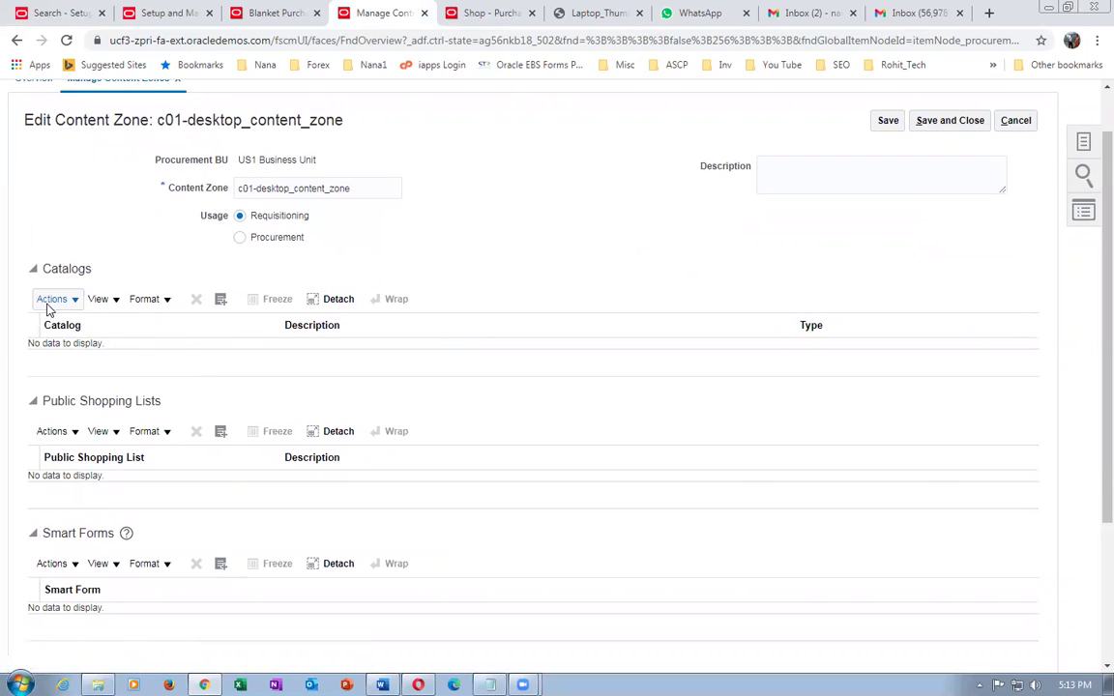
{"action": "left_click", "coordinate": [53, 299]}
{"action": "left_click", "coordinate": [60, 347]}
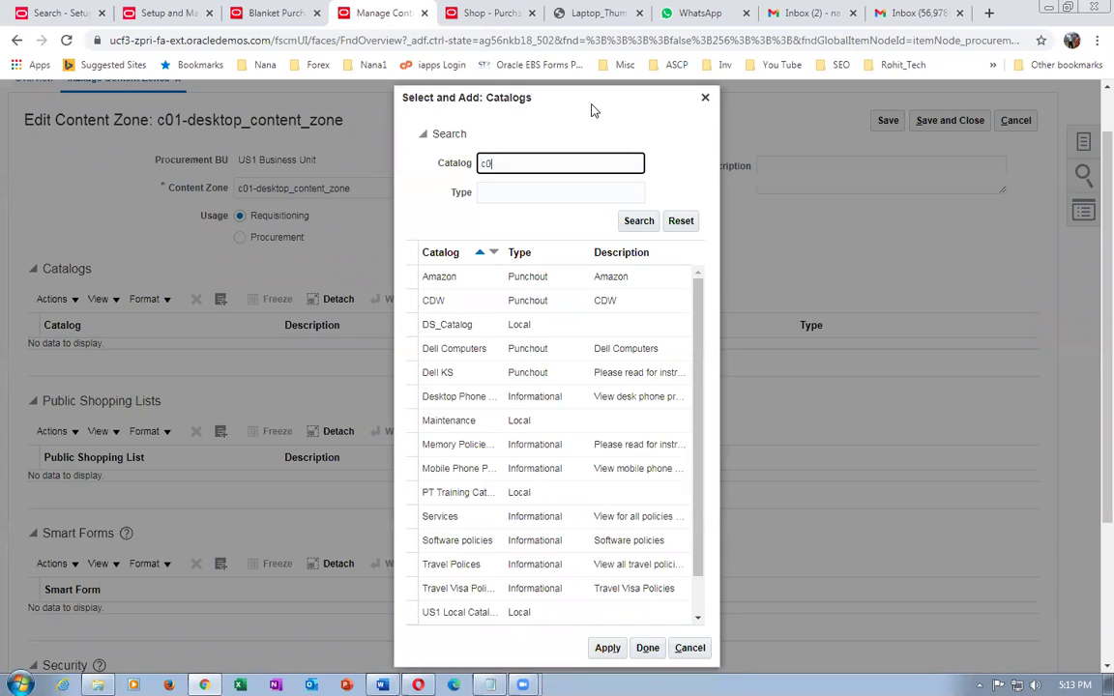
{"action": "left_click", "coordinate": [636, 221]}
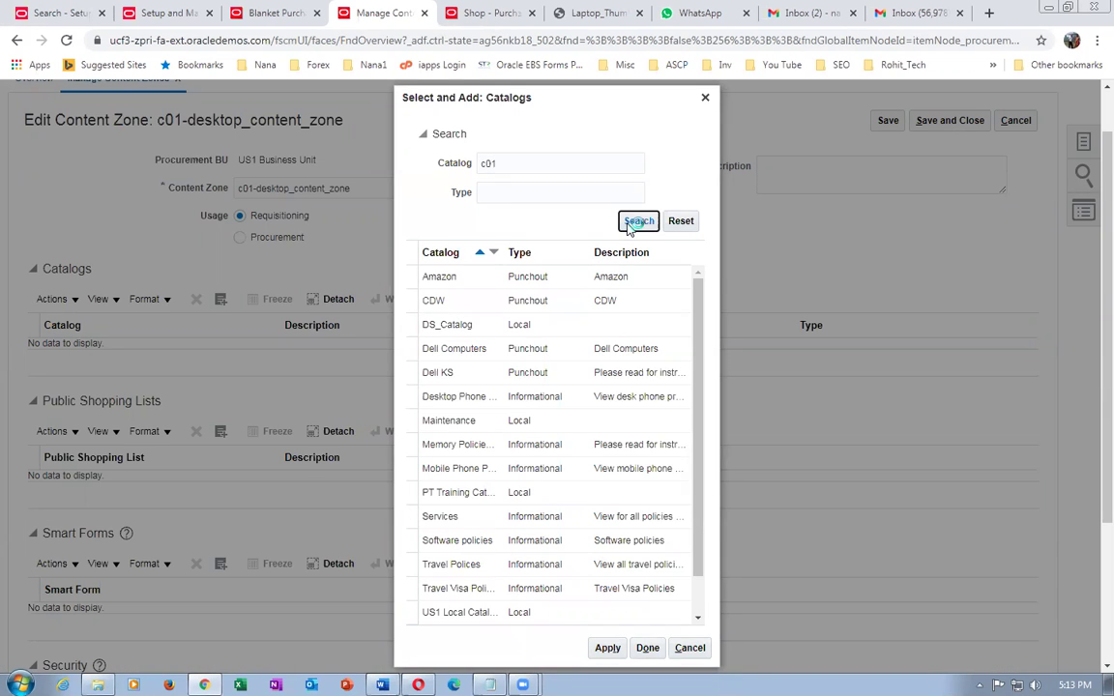
{"action": "left_click", "coordinate": [425, 457]}
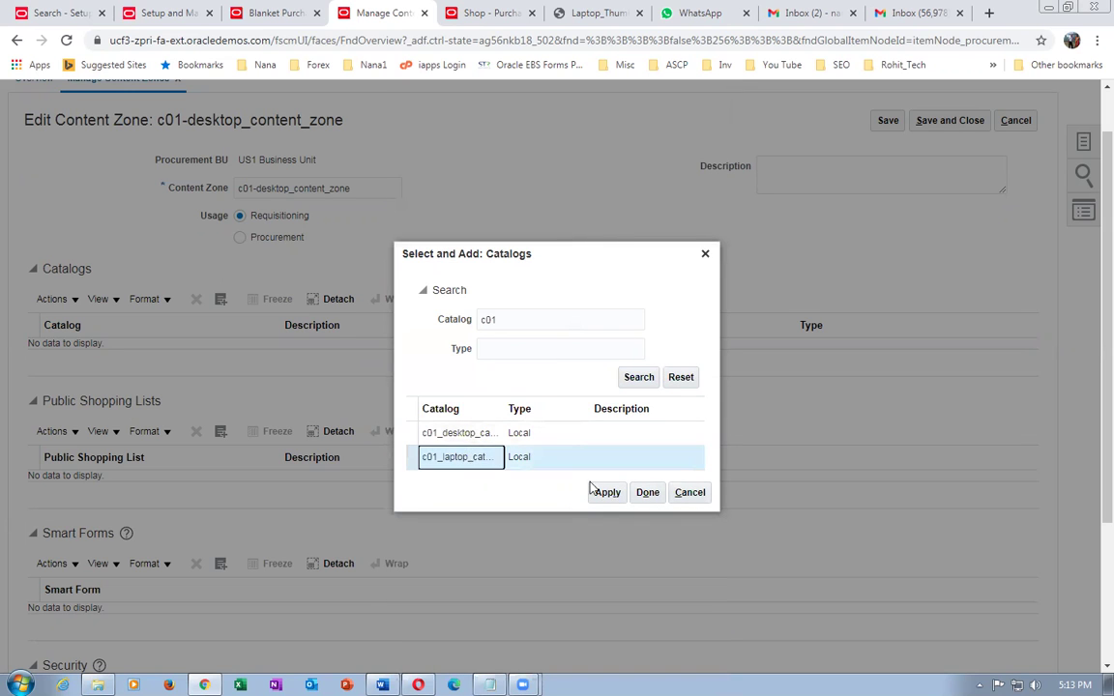
{"action": "left_click", "coordinate": [609, 493]}
{"action": "left_click", "coordinate": [642, 494]}
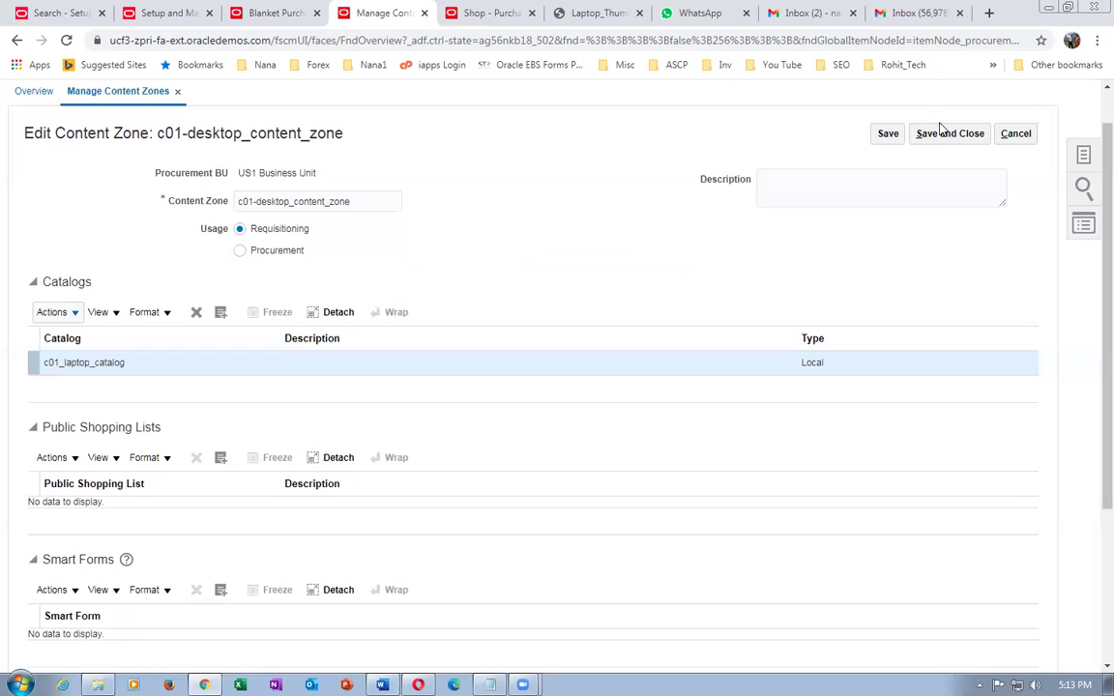
{"action": "left_click", "coordinate": [937, 133]}
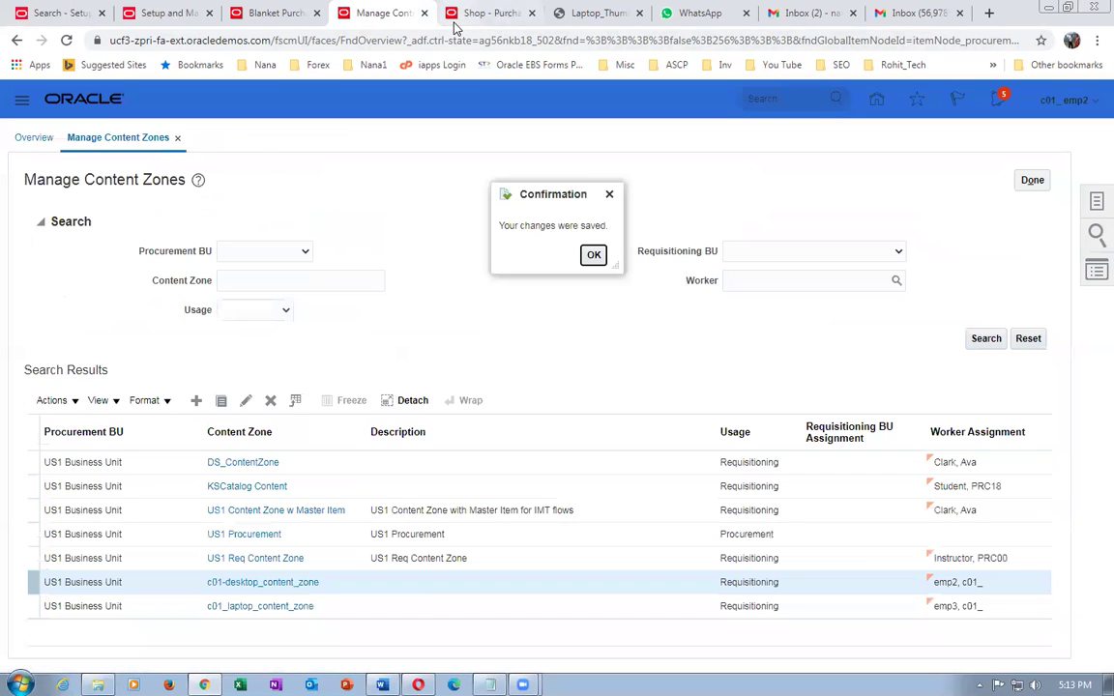
- Dismiss the save confirmation and reach Purchase Requisitions through the home page's Procurement work areas
{"action": "left_click", "coordinate": [593, 255]}
{"action": "left_click", "coordinate": [454, 16]}
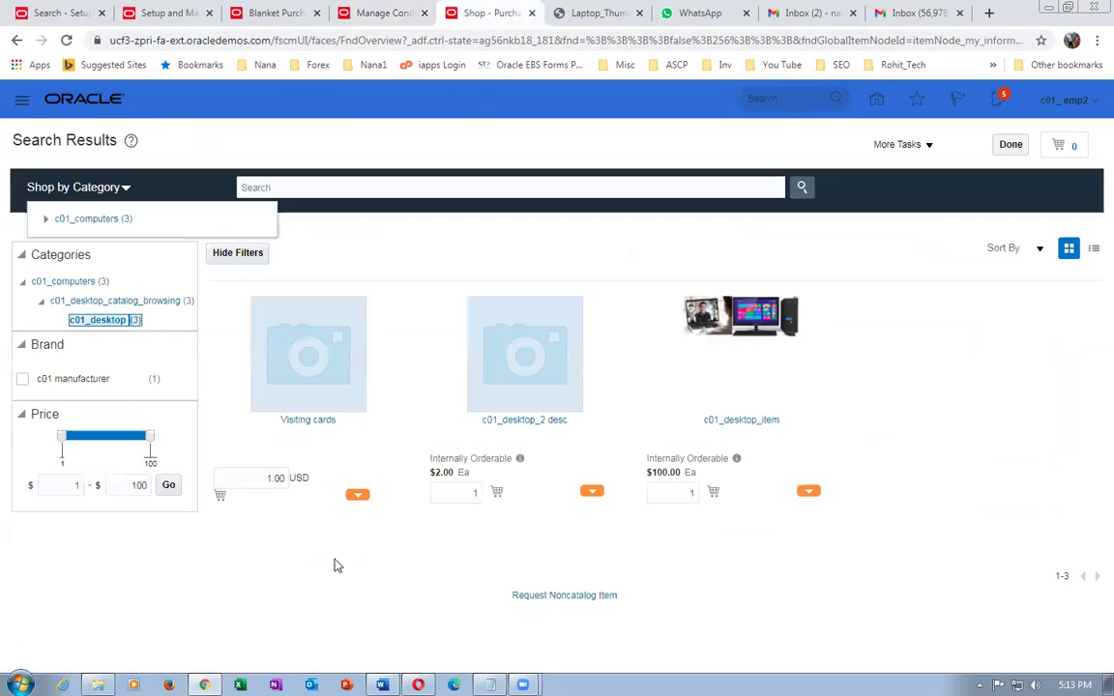
{"action": "left_click", "coordinate": [45, 220]}
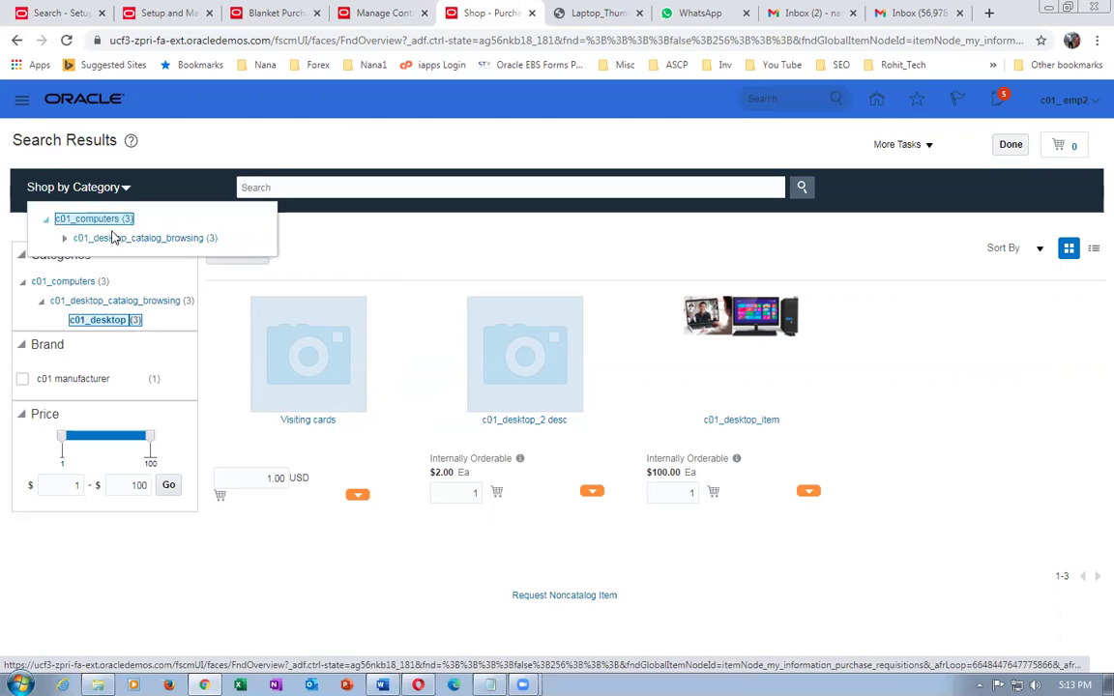
{"action": "left_click", "coordinate": [1015, 145]}
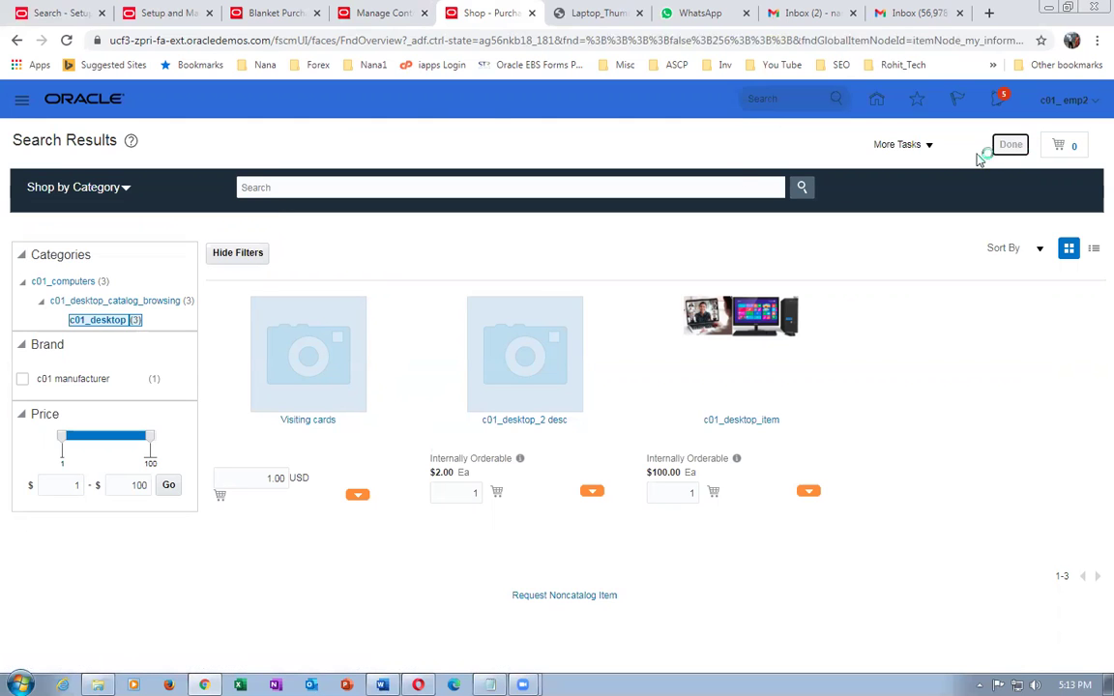
{"action": "left_click", "coordinate": [862, 100]}
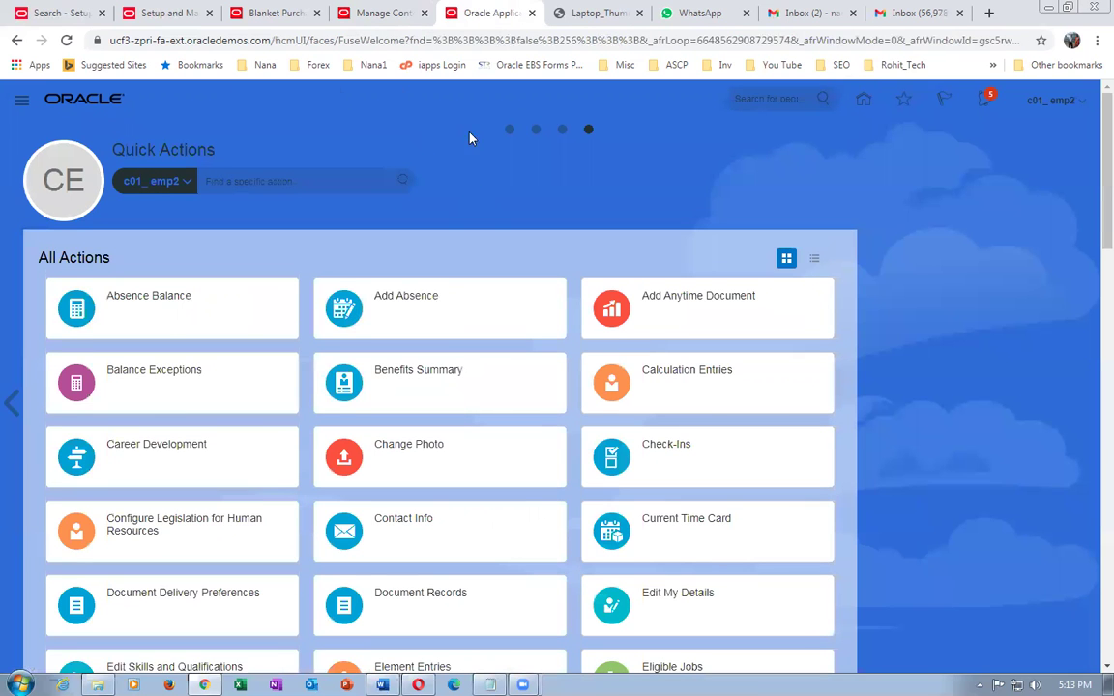
{"action": "left_click", "coordinate": [509, 130]}
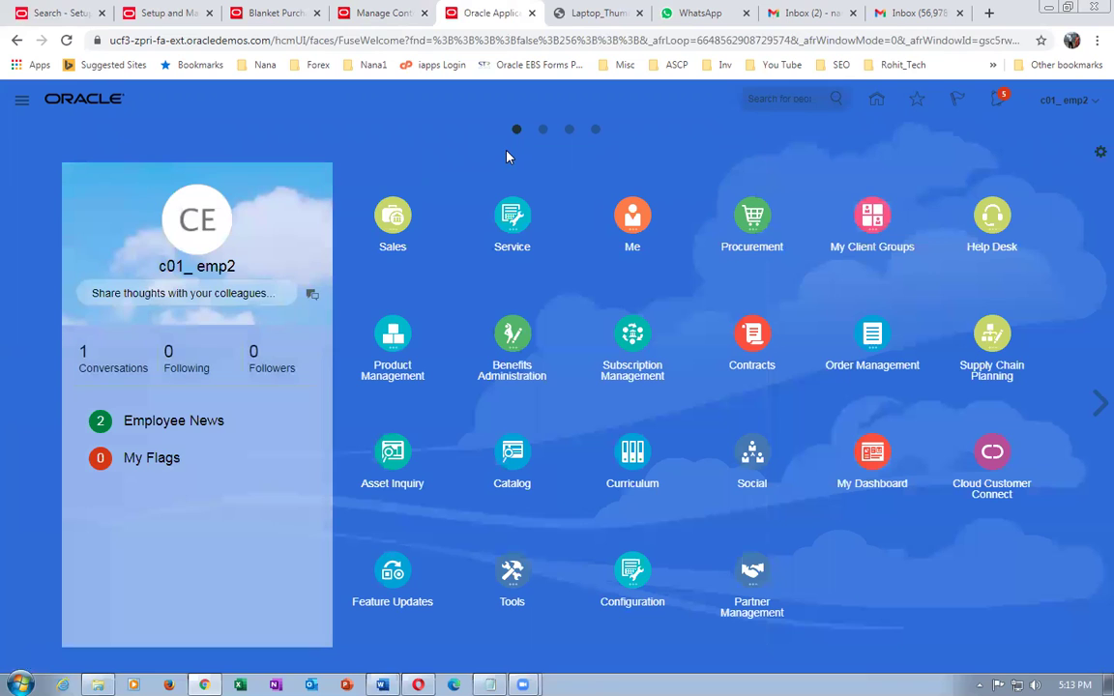
{"action": "left_click", "coordinate": [684, 203]}
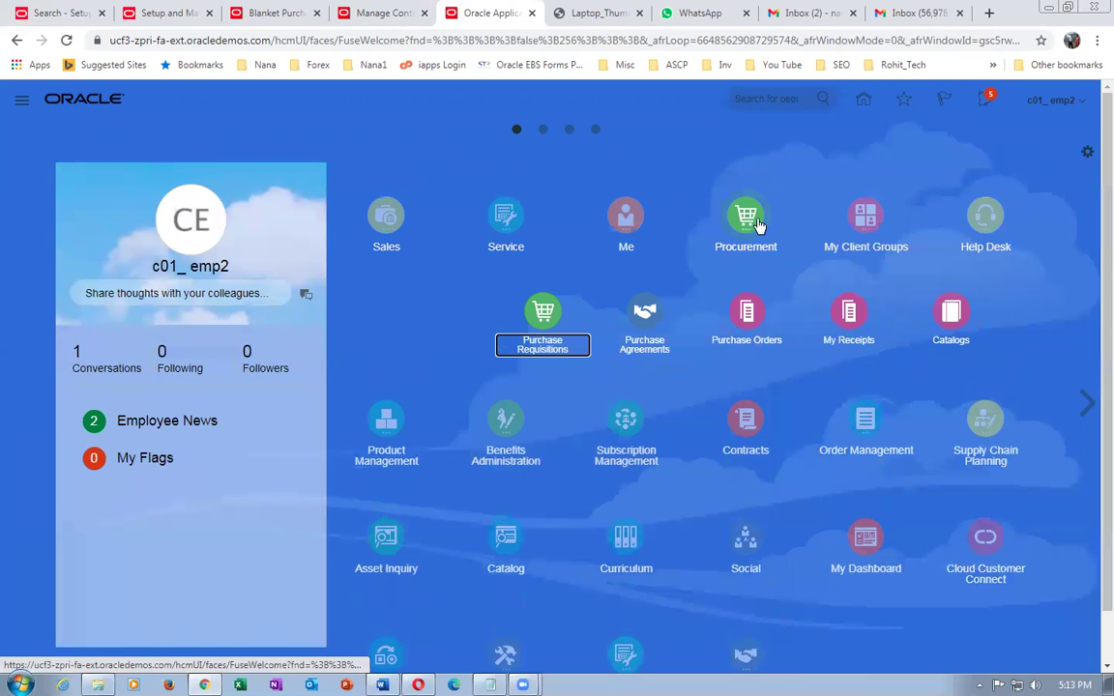
{"action": "left_click", "coordinate": [558, 321]}
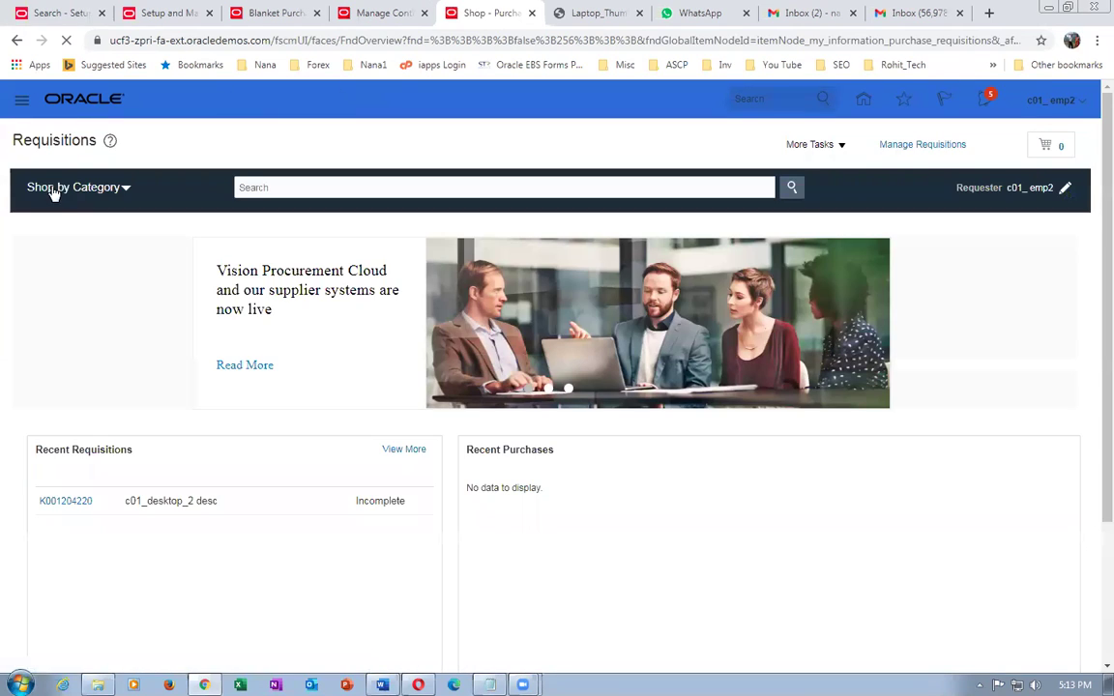
- Browse c01_computers > c01_laptop_catalog_browsing > c01_laptop and view c01_laptop_item
{"action": "left_click", "coordinate": [49, 185]}
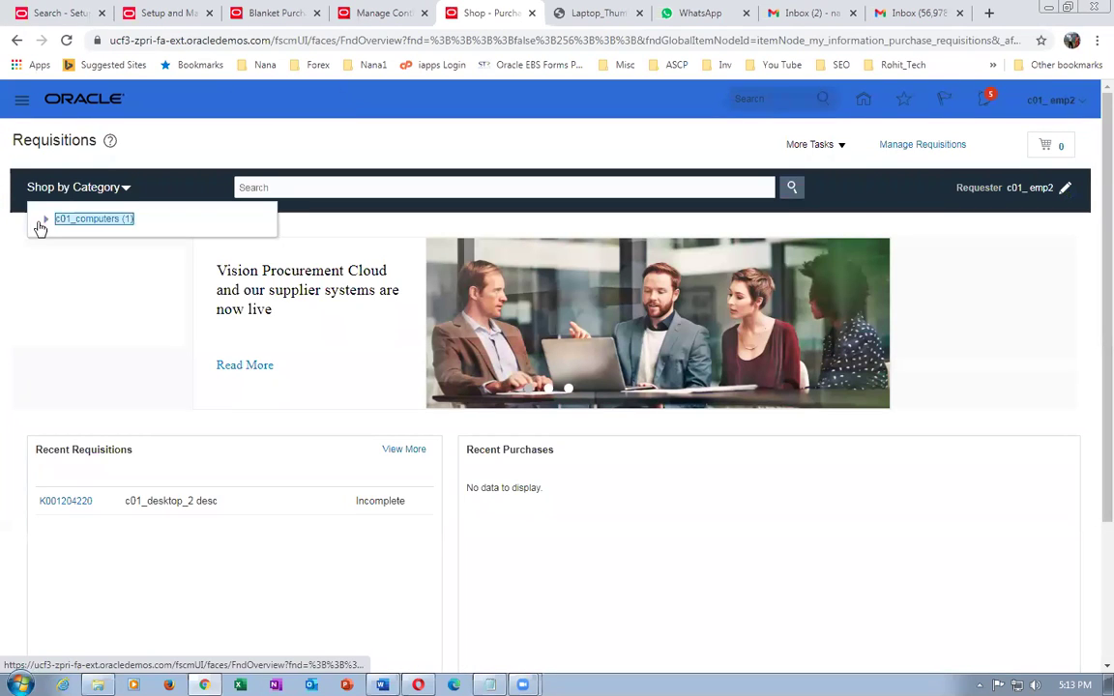
{"action": "left_click", "coordinate": [46, 222]}
{"action": "left_click", "coordinate": [64, 238]}
{"action": "left_click", "coordinate": [122, 257]}
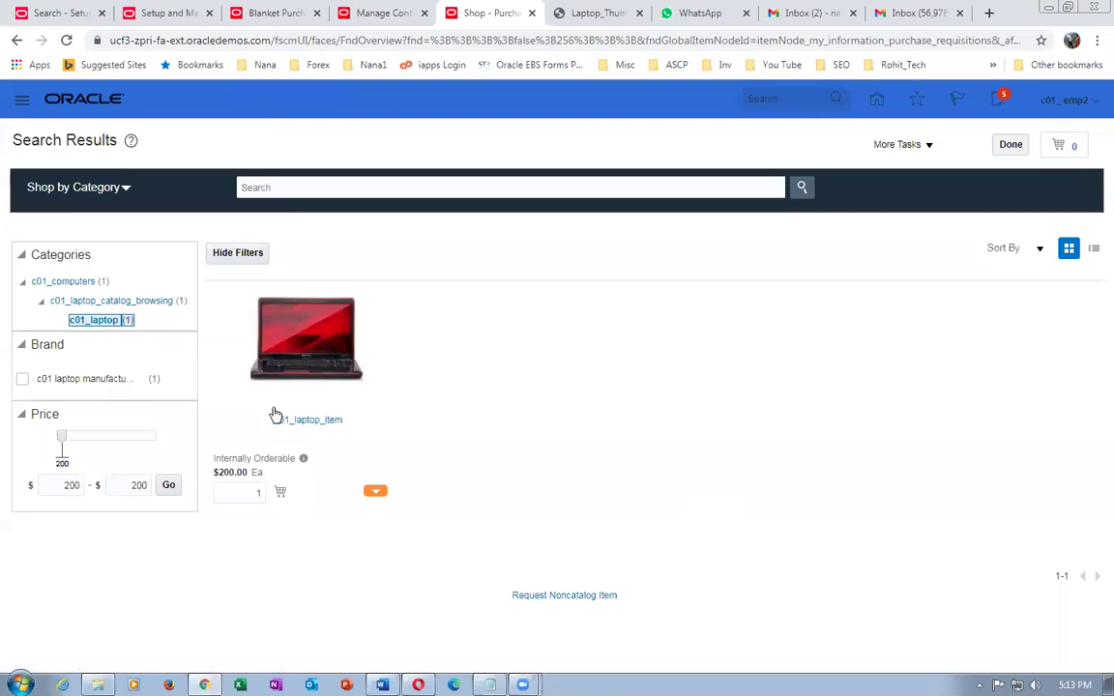
{"action": "left_click", "coordinate": [305, 421]}
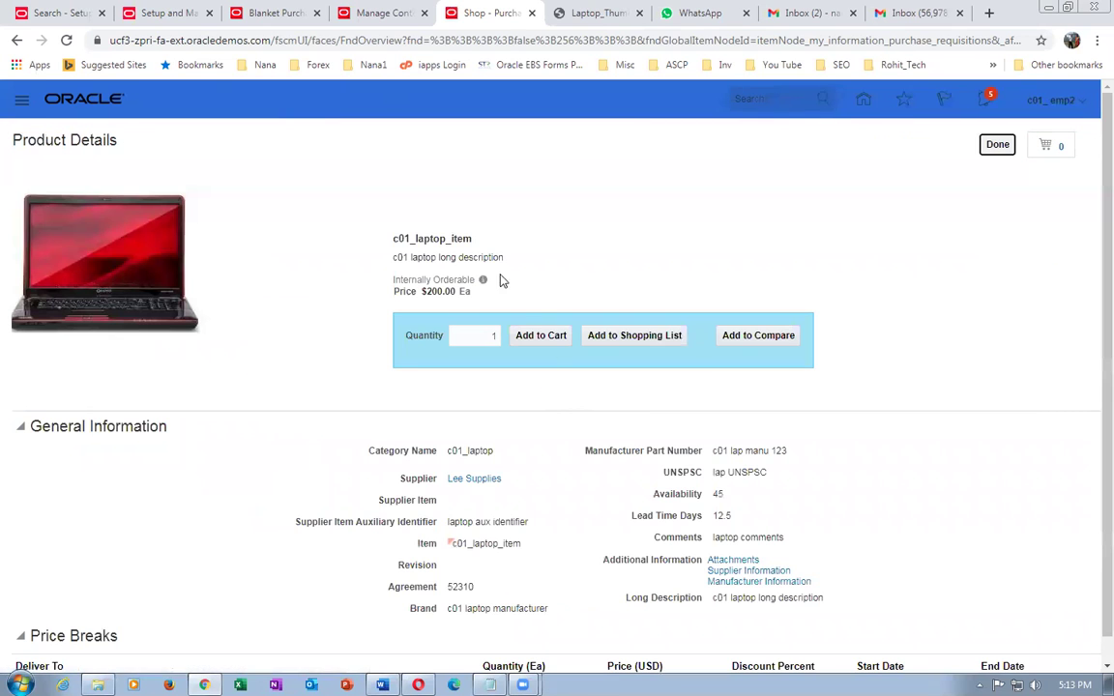
- Highlight the Internally Orderable note, return to results, and search for desktop
{"action": "left_click_drag", "start_coordinate": [410, 279], "coordinate": [463, 280]}
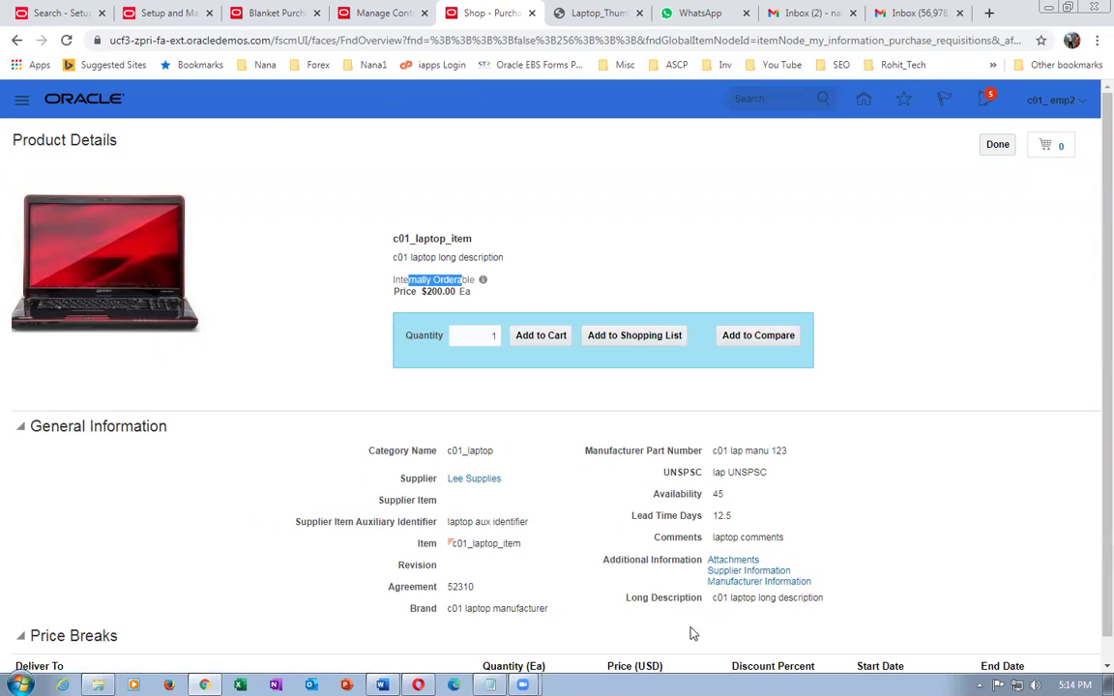
{"action": "left_click", "coordinate": [994, 145]}
{"action": "left_click", "coordinate": [329, 193]}
{"action": "type", "text": "laptop"}
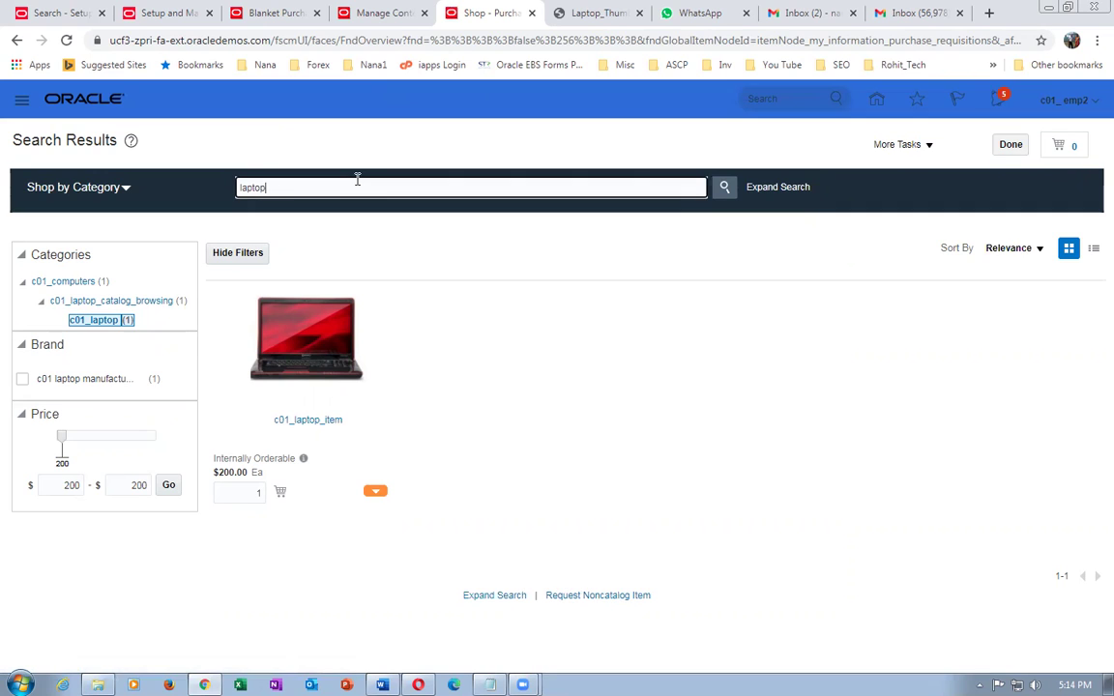
{"action": "key", "text": "BackSpace"}
{"action": "key", "text": "BackSpace"}
{"action": "key", "text": "BackSpace"}
{"action": "key", "text": "BackSpace"}
{"action": "key", "text": "BackSpace"}
{"action": "type", "text": "desktop"}
{"action": "key", "text": "Return"}
- Search for laptop, then for 'nan', and bring up the Notepad listing agreement numbers
{"action": "left_click_drag", "start_coordinate": [299, 191], "coordinate": [120, 207]}
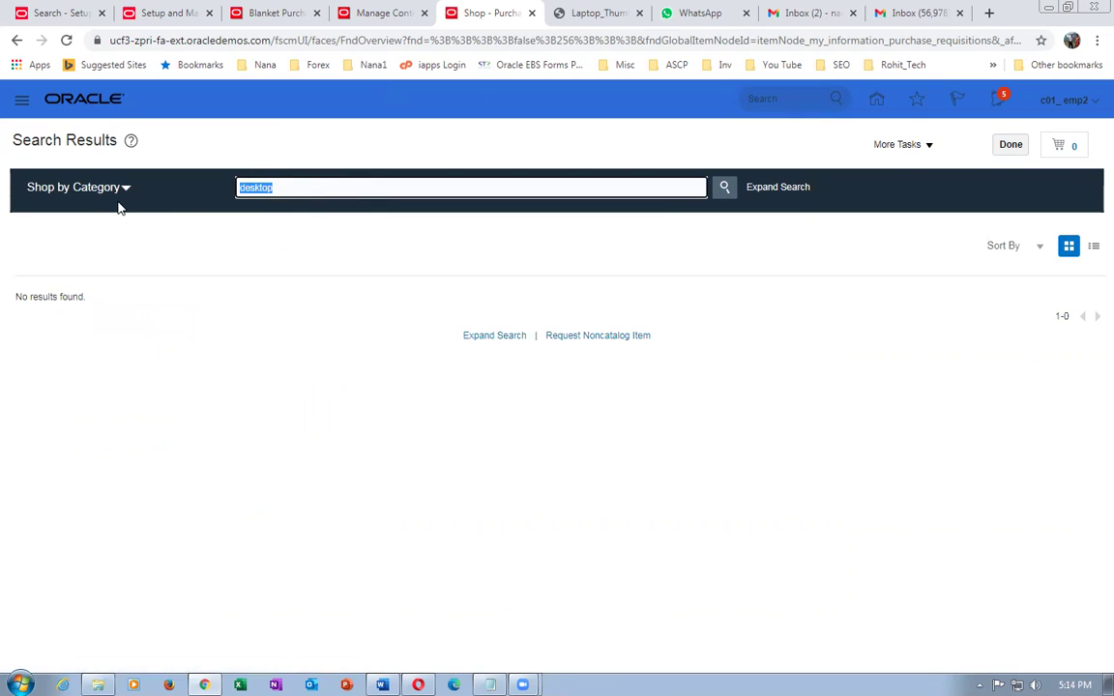
{"action": "type", "text": "laptop"}
{"action": "key", "text": "Return"}
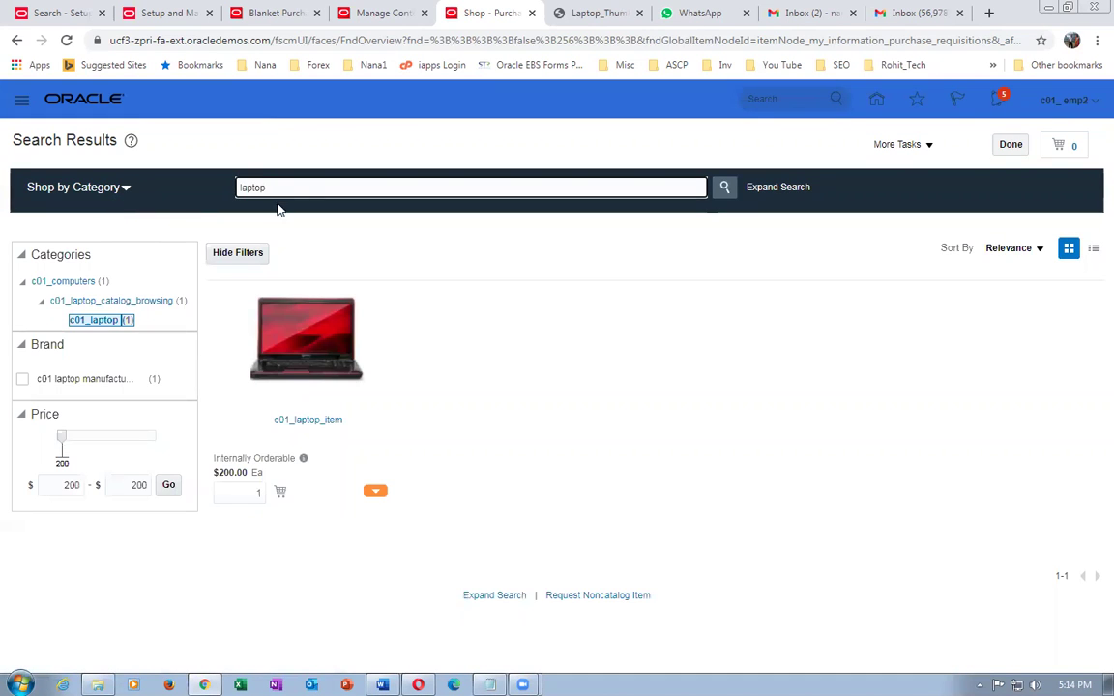
{"action": "left_click_drag", "start_coordinate": [276, 187], "coordinate": [145, 164]}
{"action": "type", "text": "nana"}
{"action": "key", "text": "Return"}
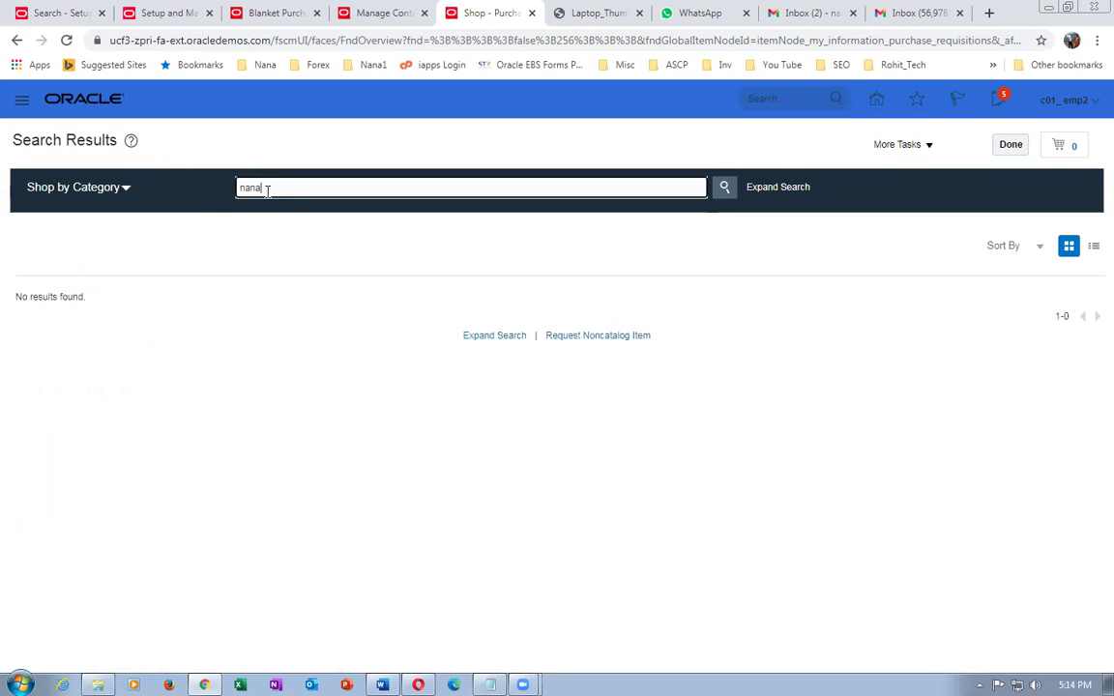
{"action": "left_click_drag", "start_coordinate": [268, 190], "coordinate": [234, 198]}
{"action": "left_click", "coordinate": [489, 683]}
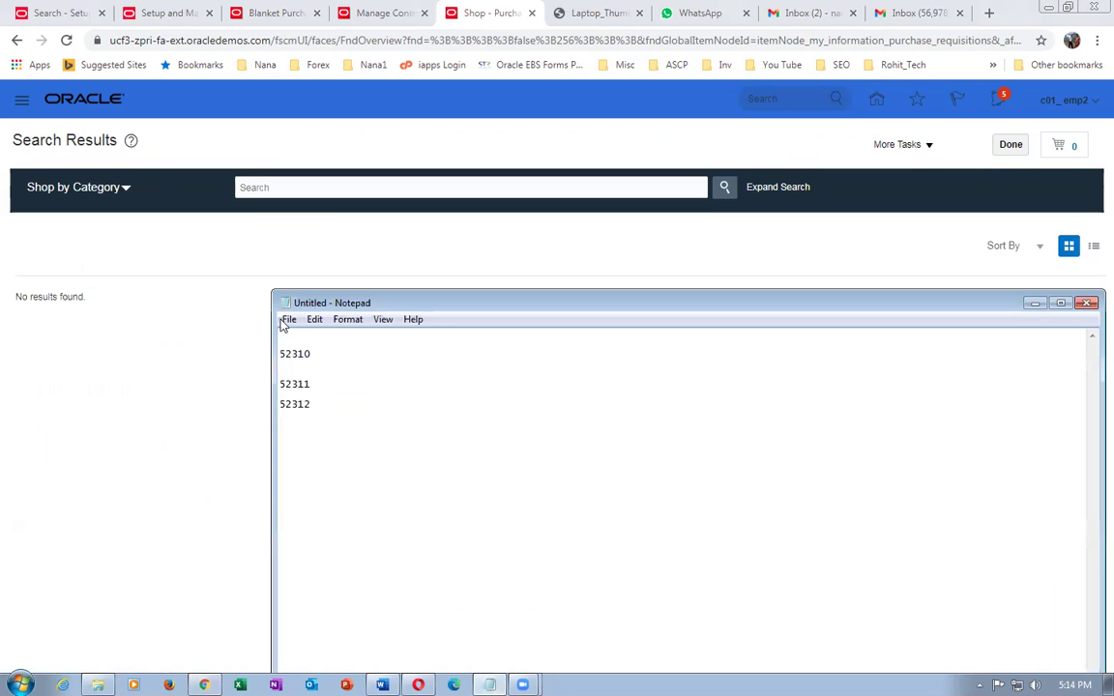
- Search agreement number 52310, view c01_laptop_item, and copy its brand 'c01 laptop manufacturer'
{"action": "left_click", "coordinate": [280, 273]}
{"action": "left_click", "coordinate": [261, 188]}
{"action": "type", "text": "52310"}
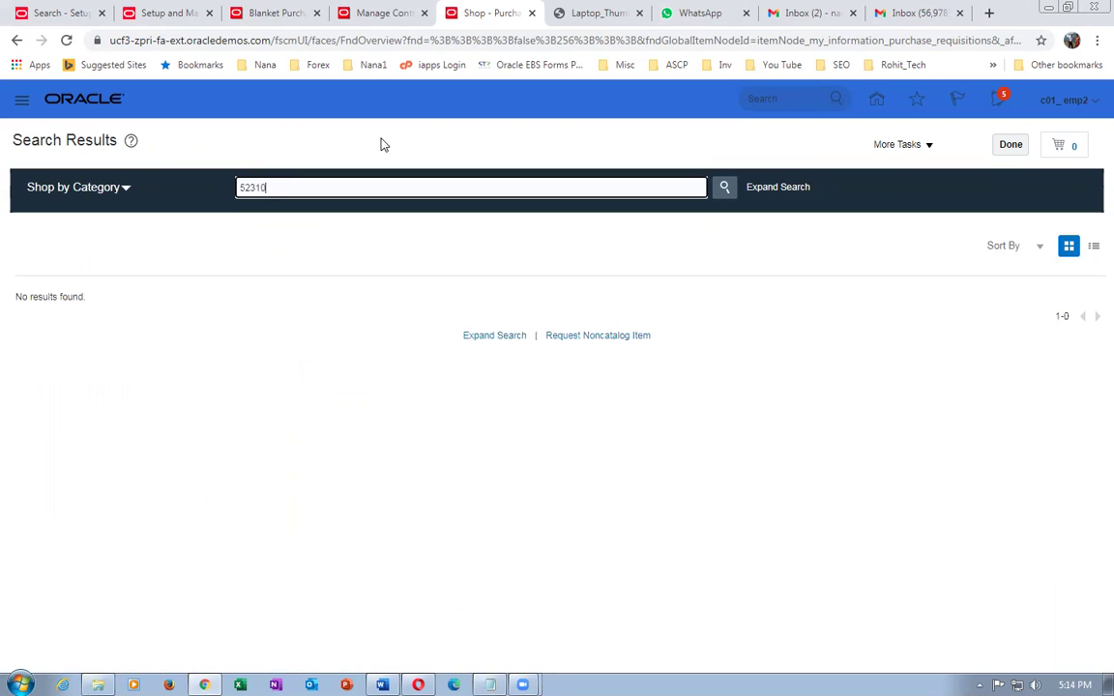
{"action": "key", "text": "Return"}
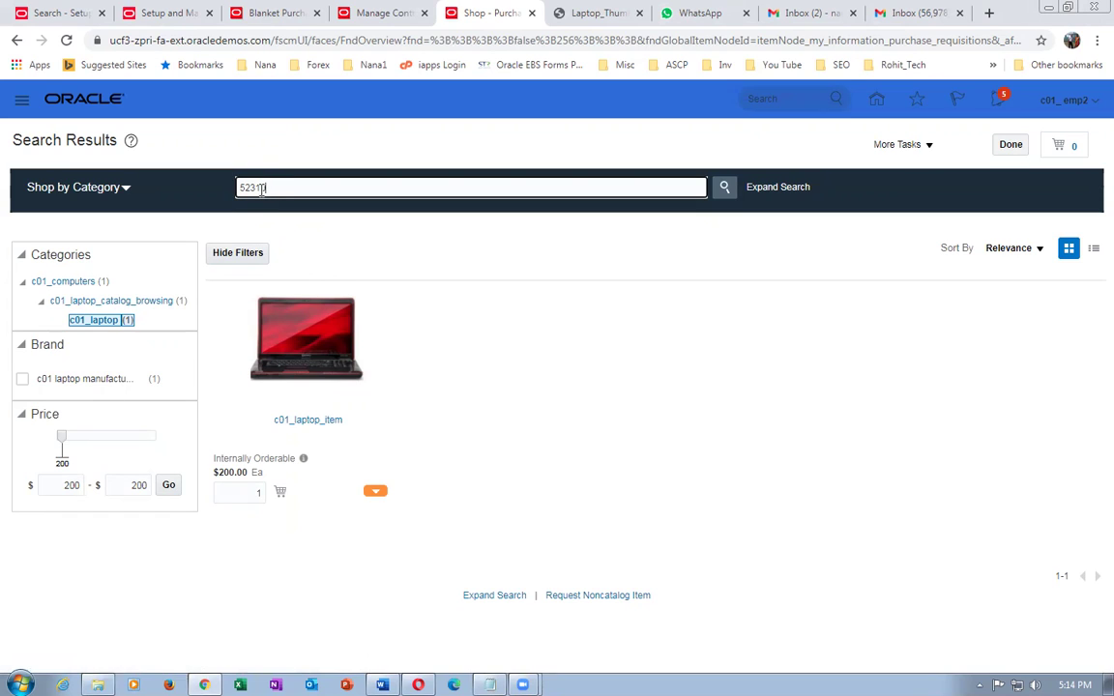
{"action": "left_click", "coordinate": [296, 419]}
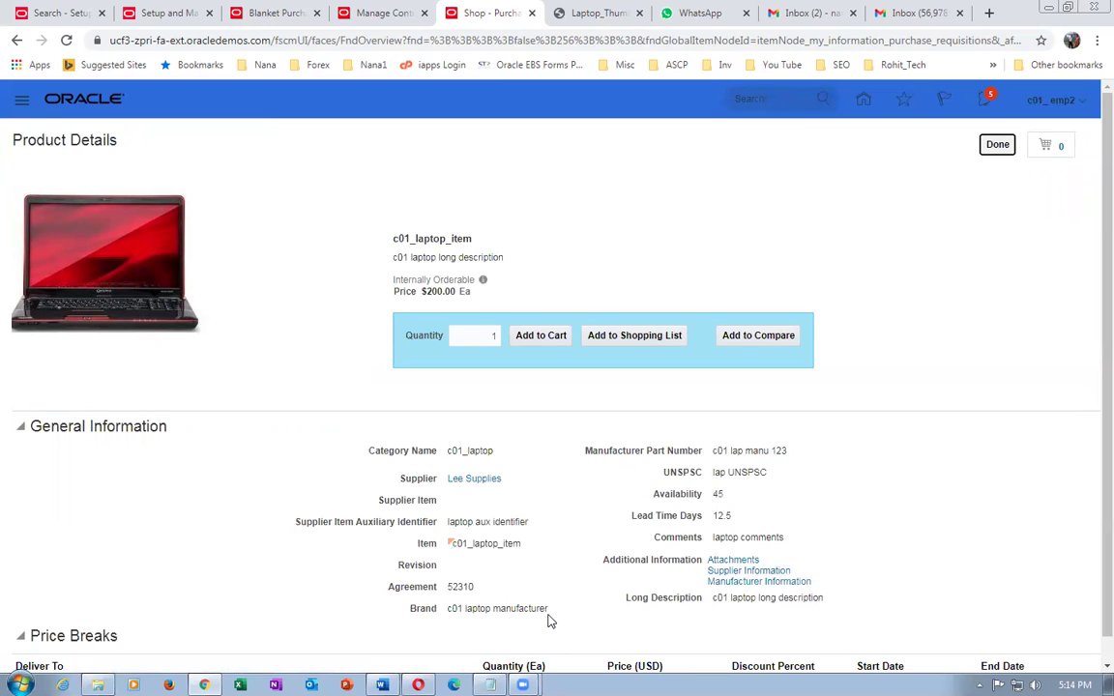
{"action": "left_click_drag", "start_coordinate": [547, 611], "coordinate": [449, 609]}
{"action": "key", "text": "ctrl+c"}
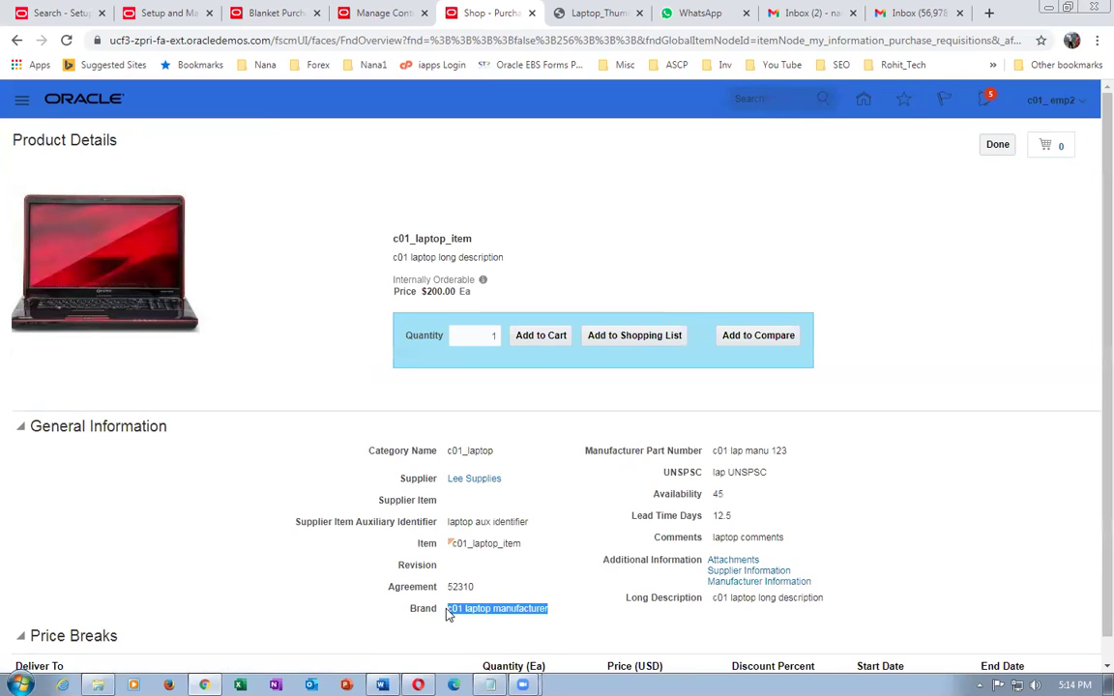
- Search 'desk', then the pasted brand 'c01 laptop manufacturer', view the found laptop item, and return to content zones
{"action": "left_click", "coordinate": [997, 144]}
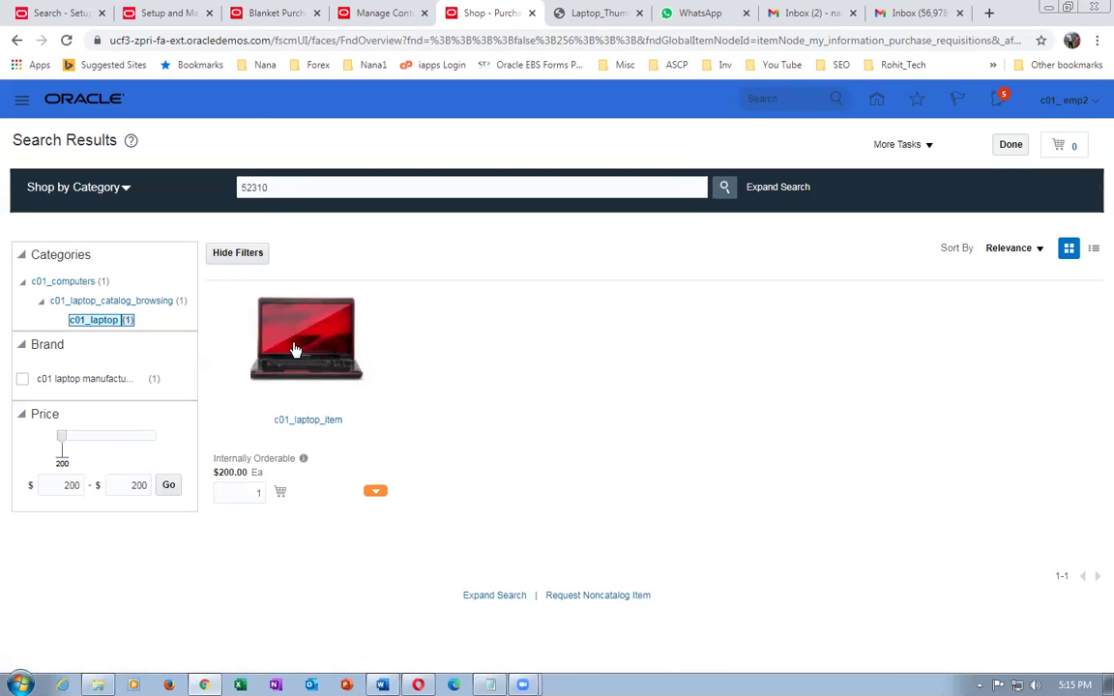
{"action": "double_click", "coordinate": [275, 187]}
{"action": "type", "text": "c"}
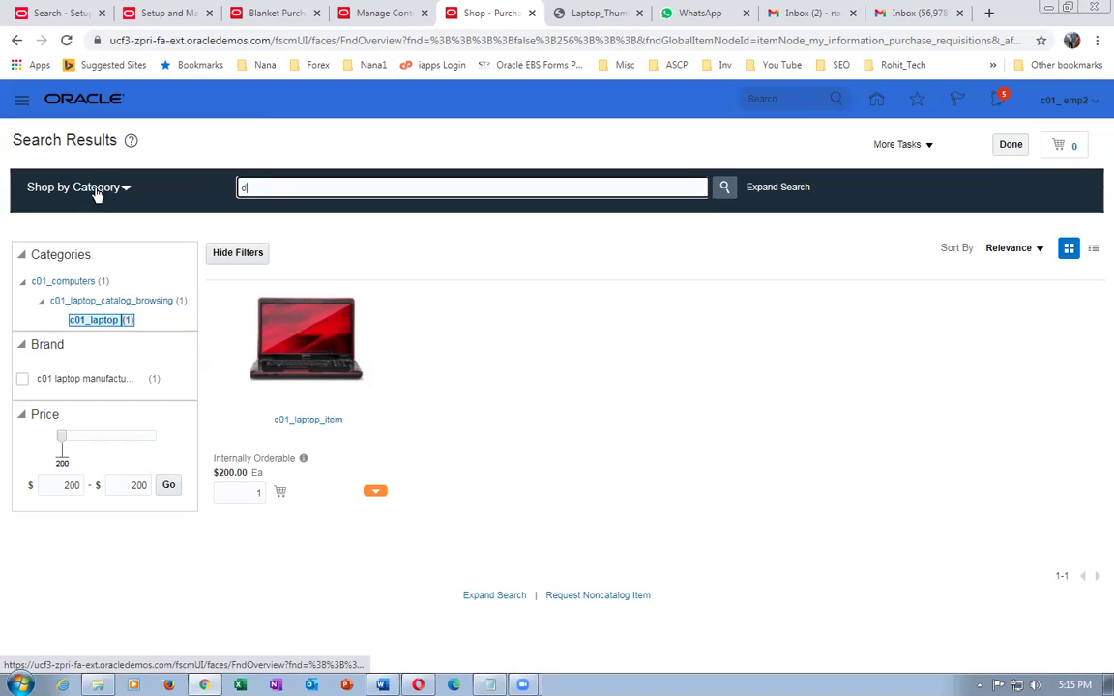
{"action": "type", "text": "esk"}
{"action": "key", "text": "Return"}
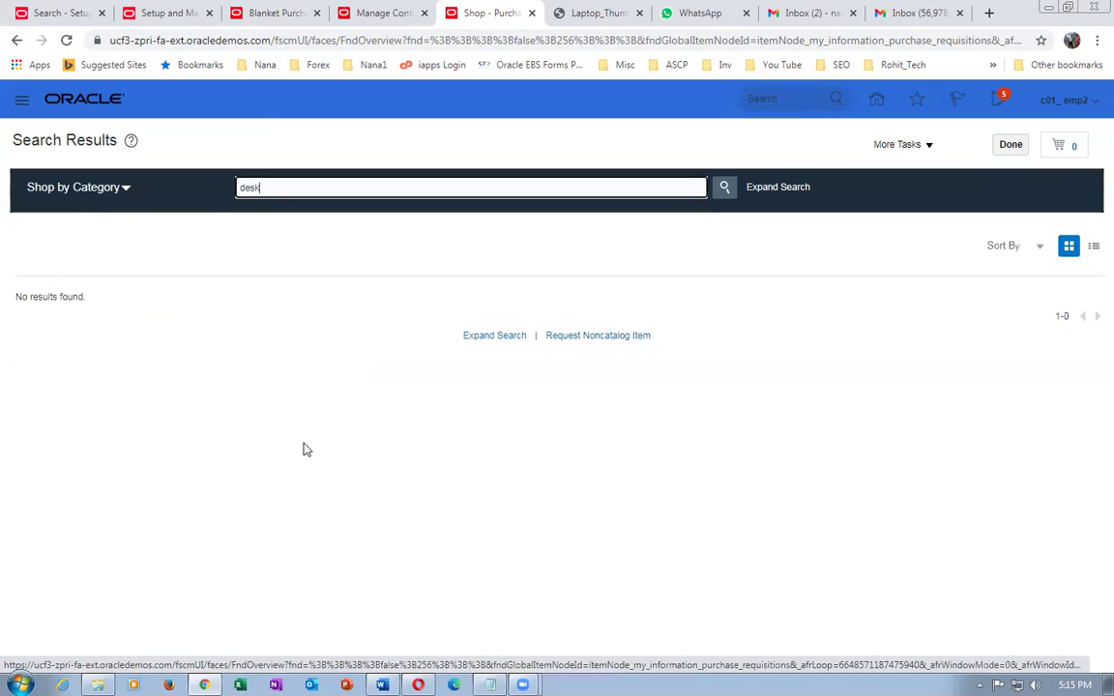
{"action": "double_click", "coordinate": [254, 187]}
{"action": "key", "text": "ctrl+v"}
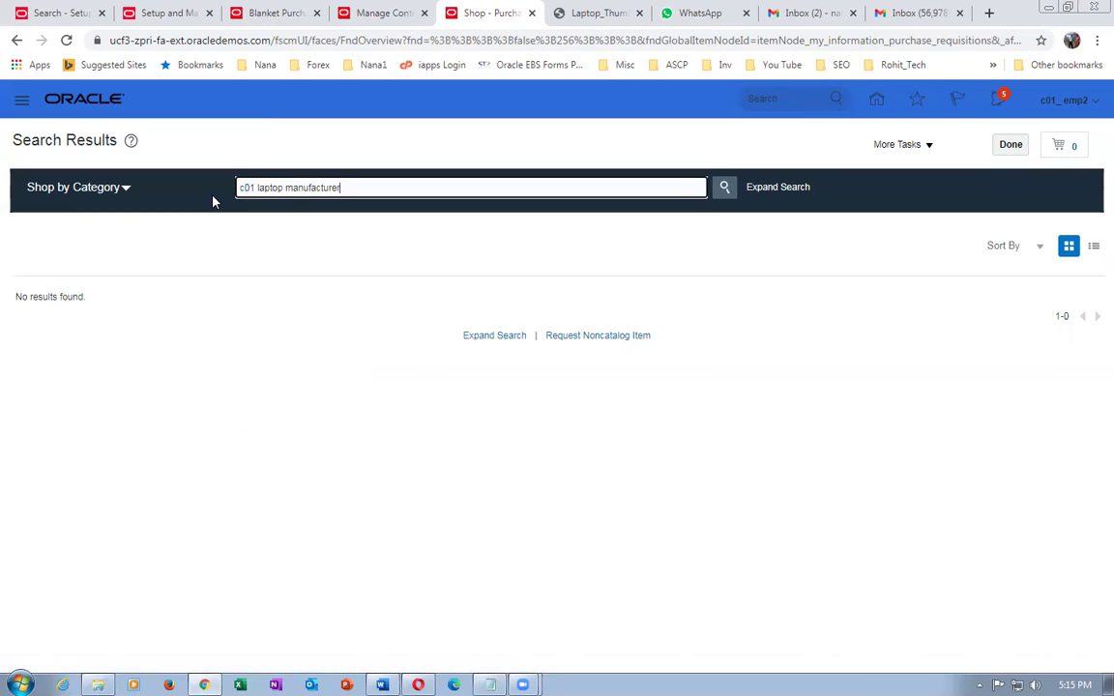
{"action": "key", "text": "Return"}
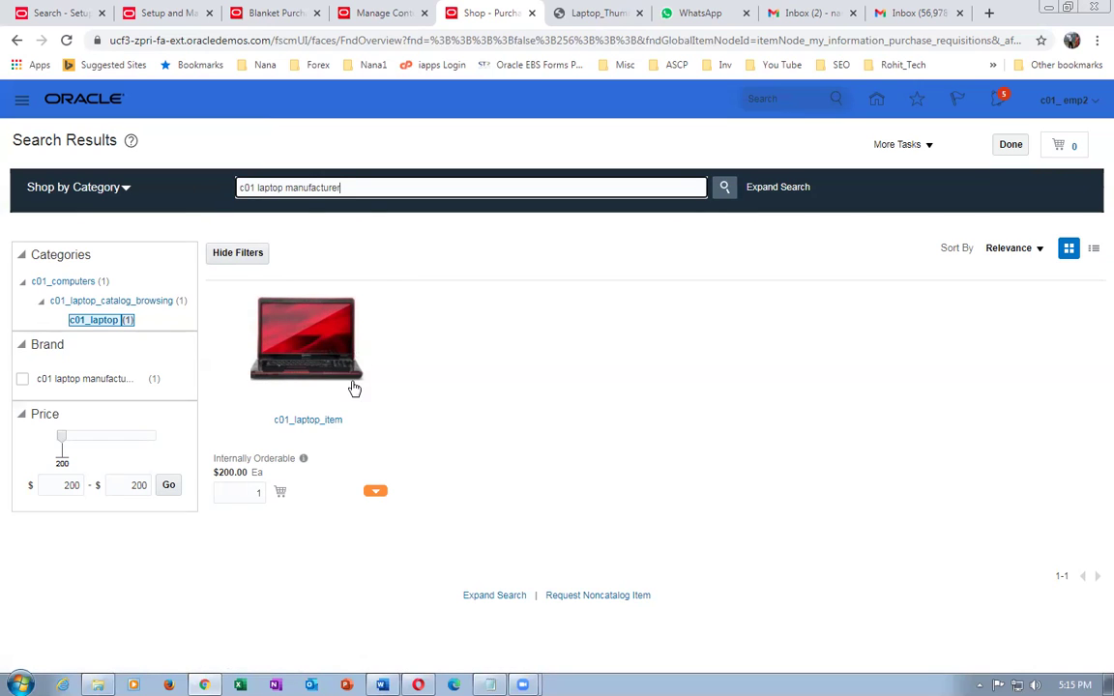
{"action": "left_click", "coordinate": [313, 419]}
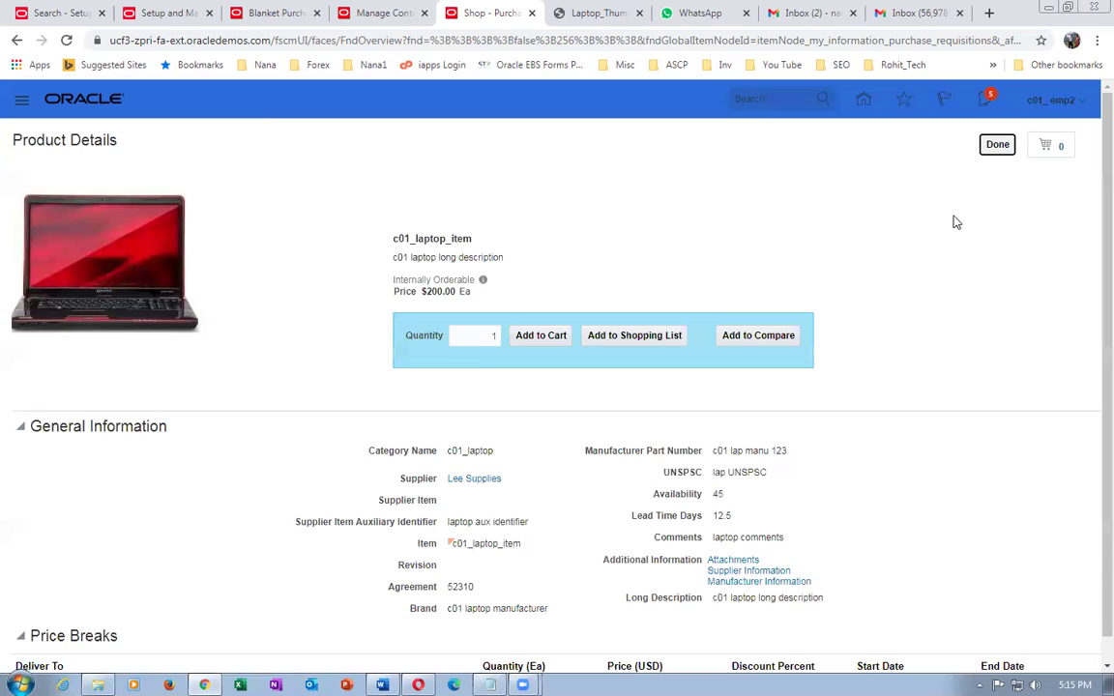
{"action": "left_click", "coordinate": [996, 144]}
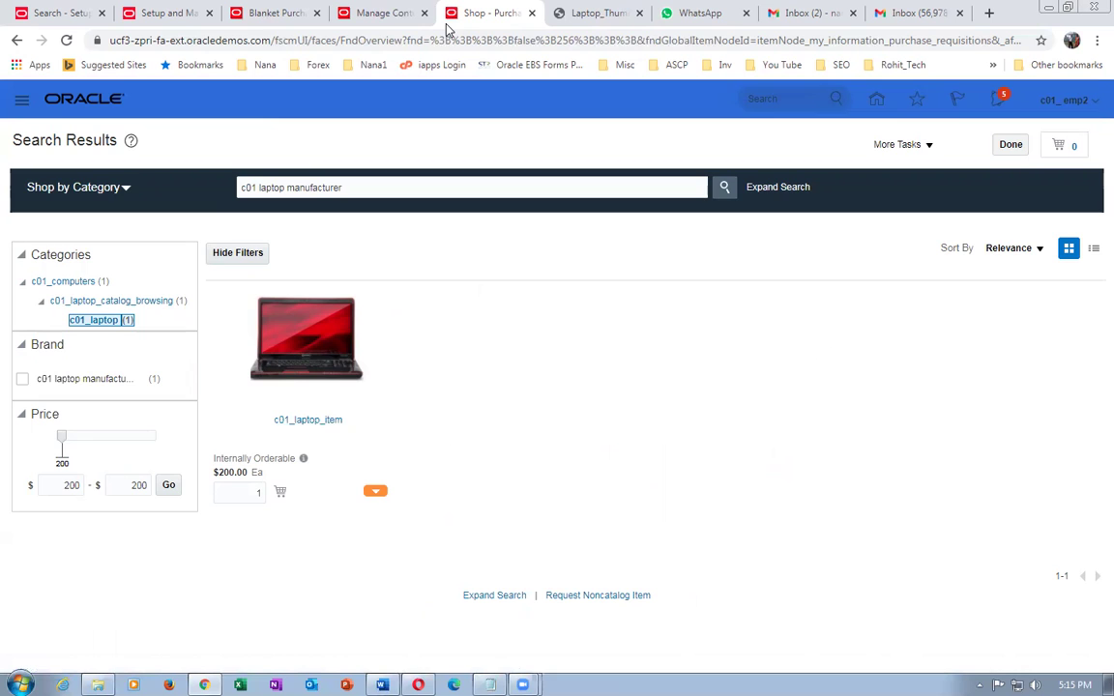
{"action": "left_click", "coordinate": [385, 12]}
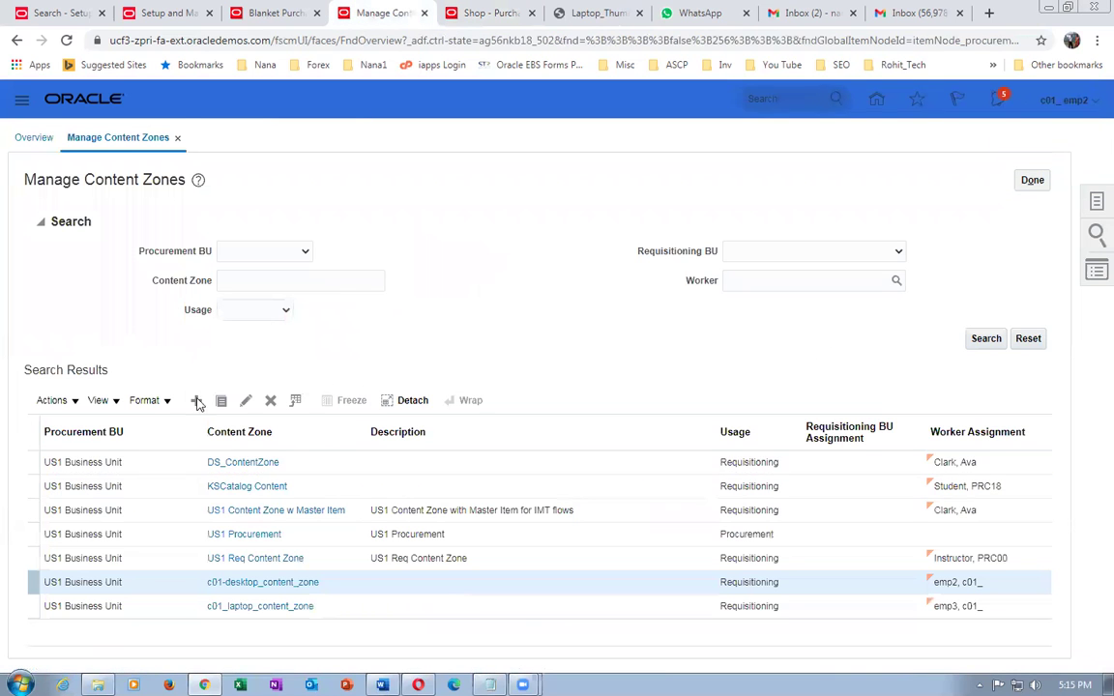
- Go to Manage Public Shopping Lists via Tasks and start a new list named 'c01 public shopping list'
{"action": "left_click", "coordinate": [1034, 183]}
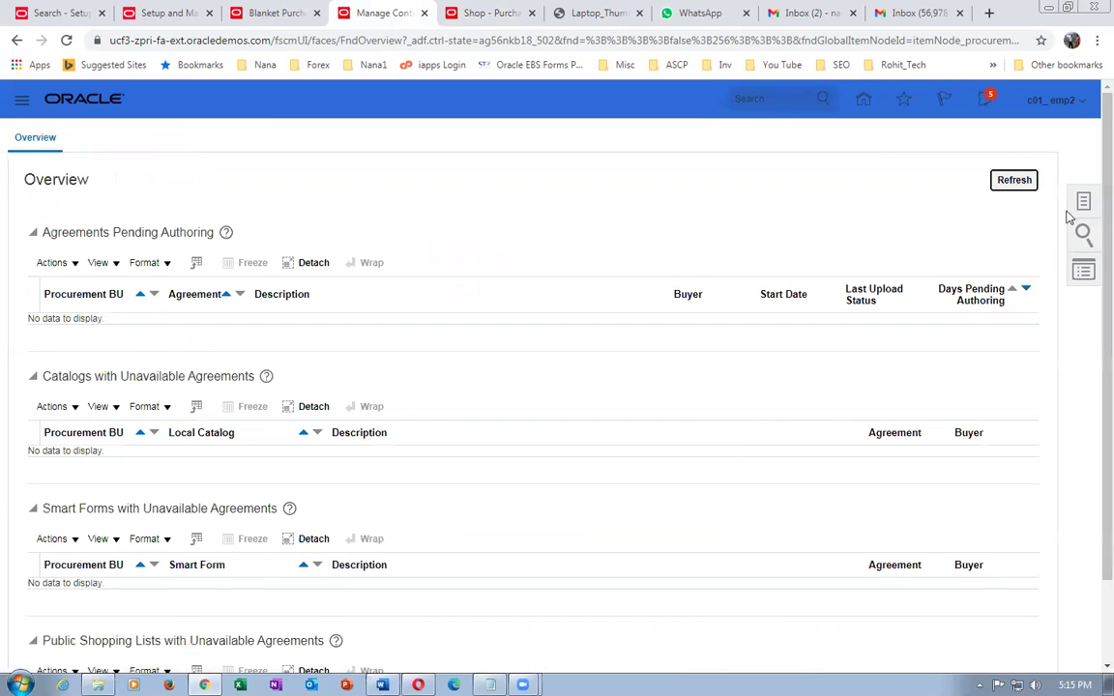
{"action": "left_click", "coordinate": [1084, 205]}
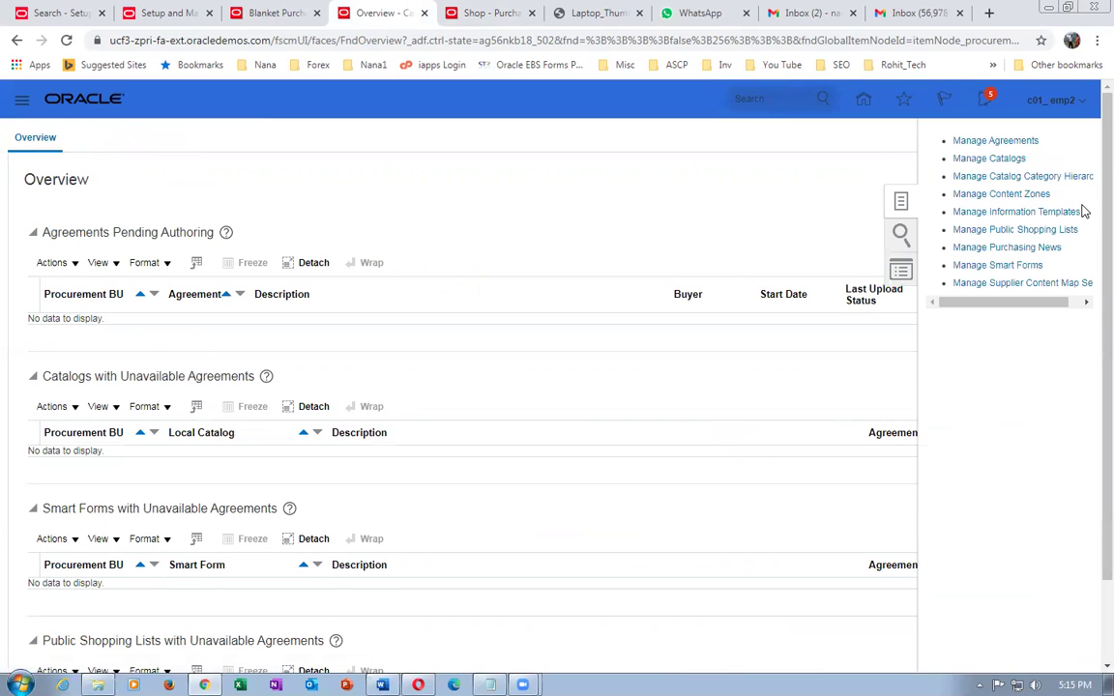
{"action": "left_click", "coordinate": [1004, 232]}
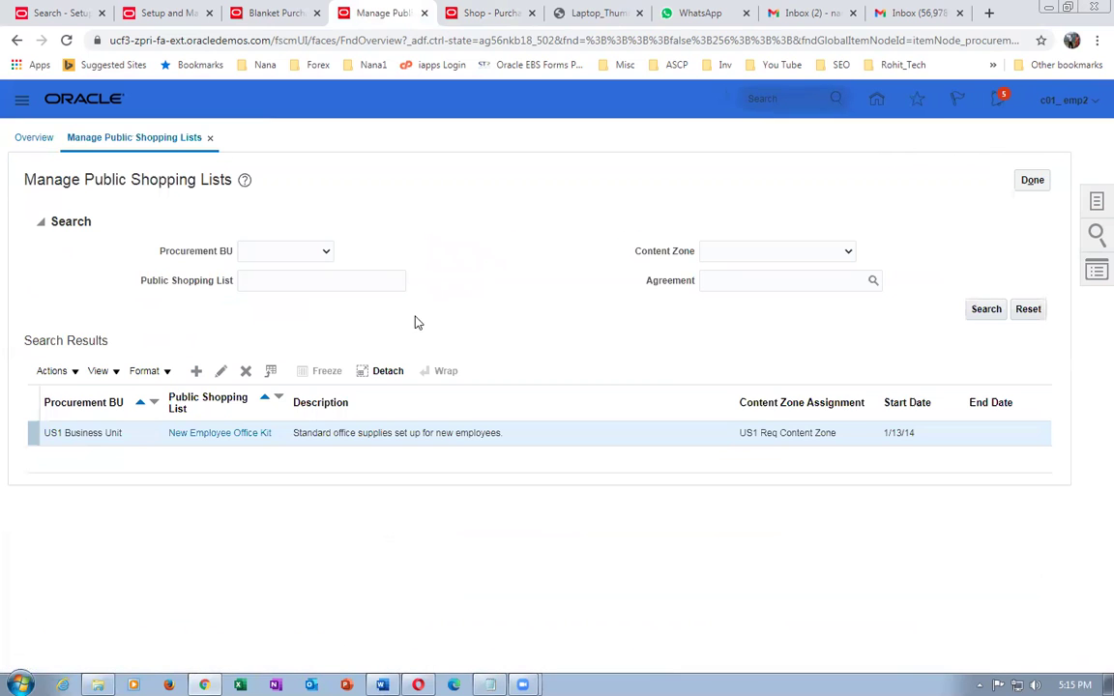
{"action": "left_click", "coordinate": [197, 370]}
{"action": "left_click", "coordinate": [276, 255]}
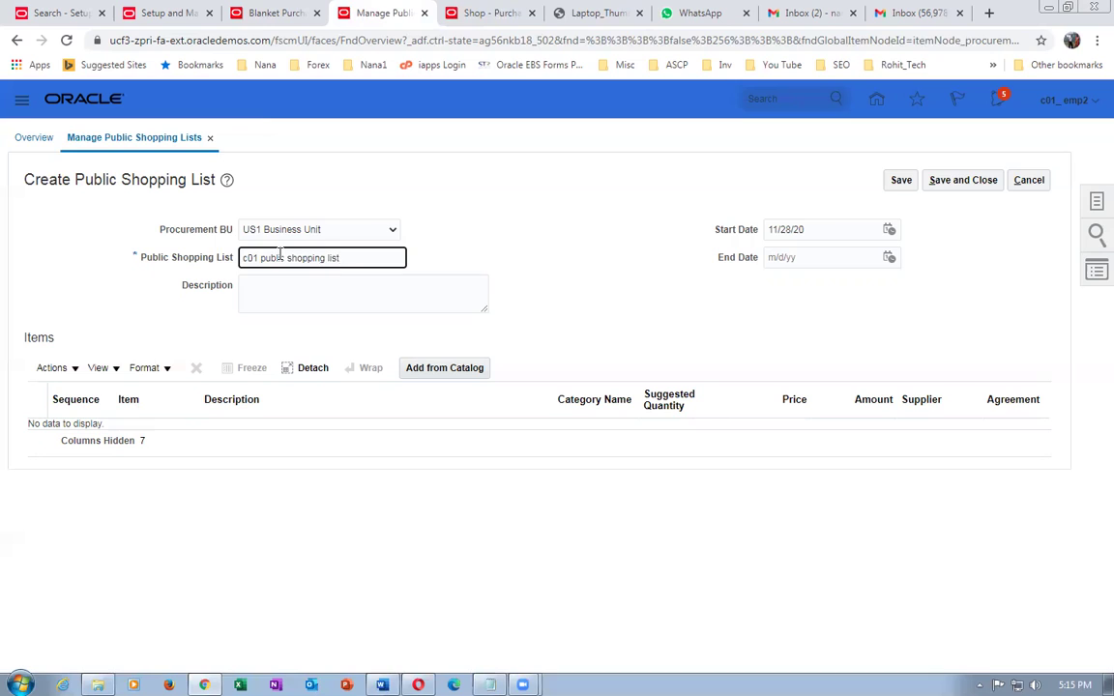
- Copy 'c01 public shopping list' into the Description, then browse the catalog's shopping categories via Add from Catalog
{"action": "left_click_drag", "start_coordinate": [348, 257], "coordinate": [240, 257]}
{"action": "key", "text": "ctrl+c"}
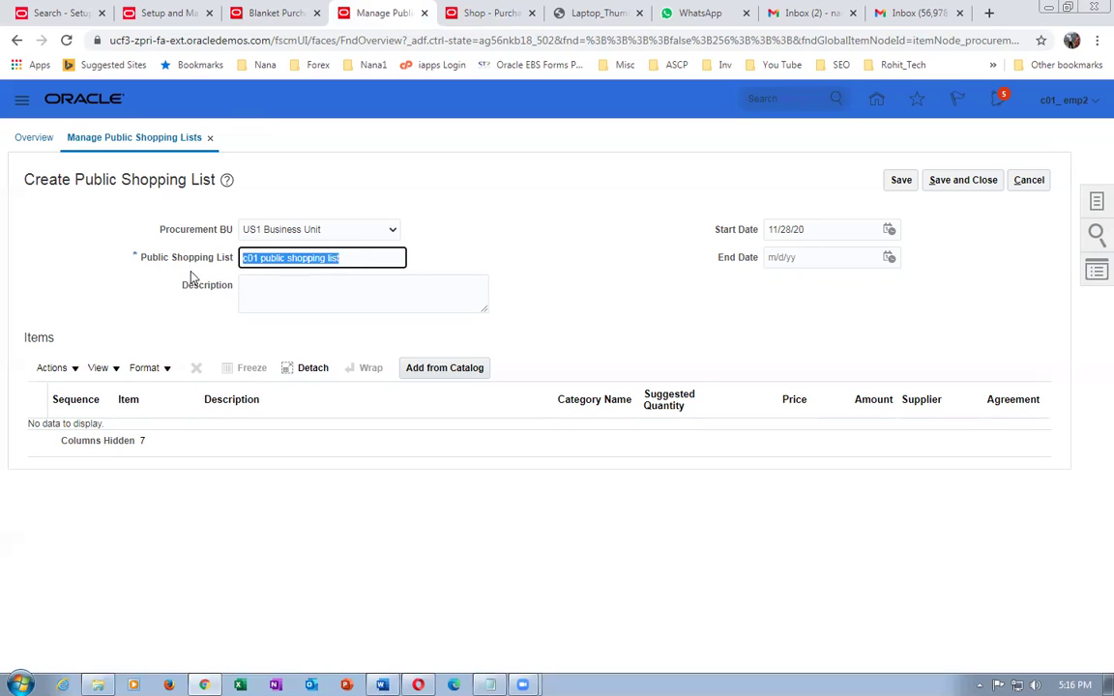
{"action": "left_click", "coordinate": [268, 283]}
{"action": "key", "text": "ctrl+v"}
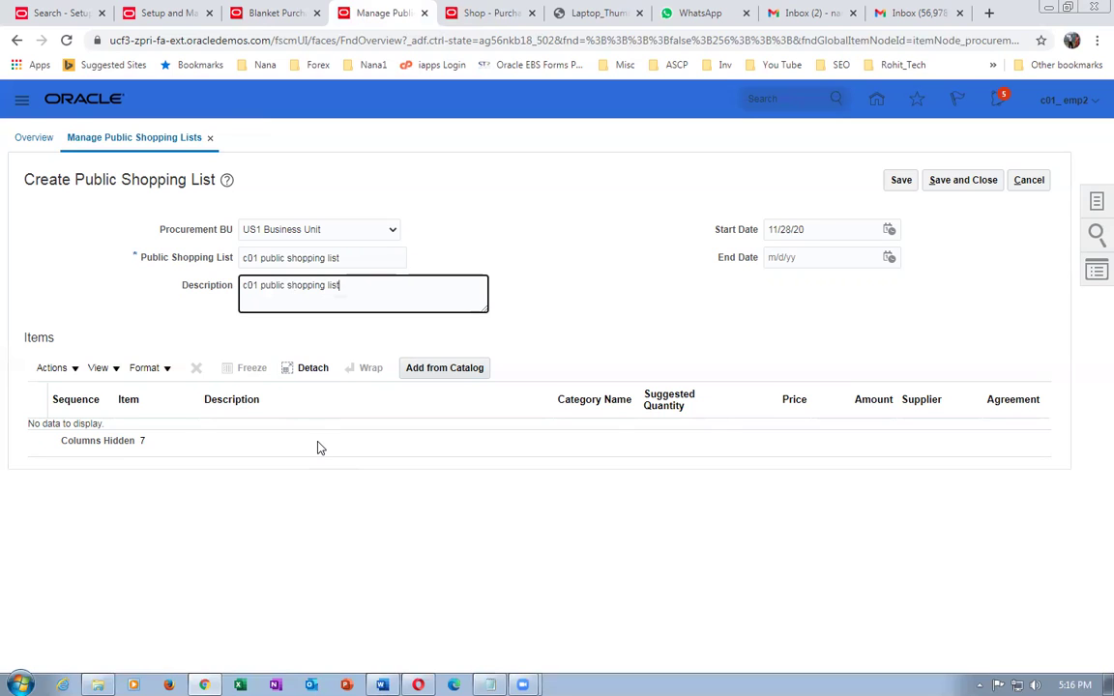
{"action": "left_click", "coordinate": [459, 369]}
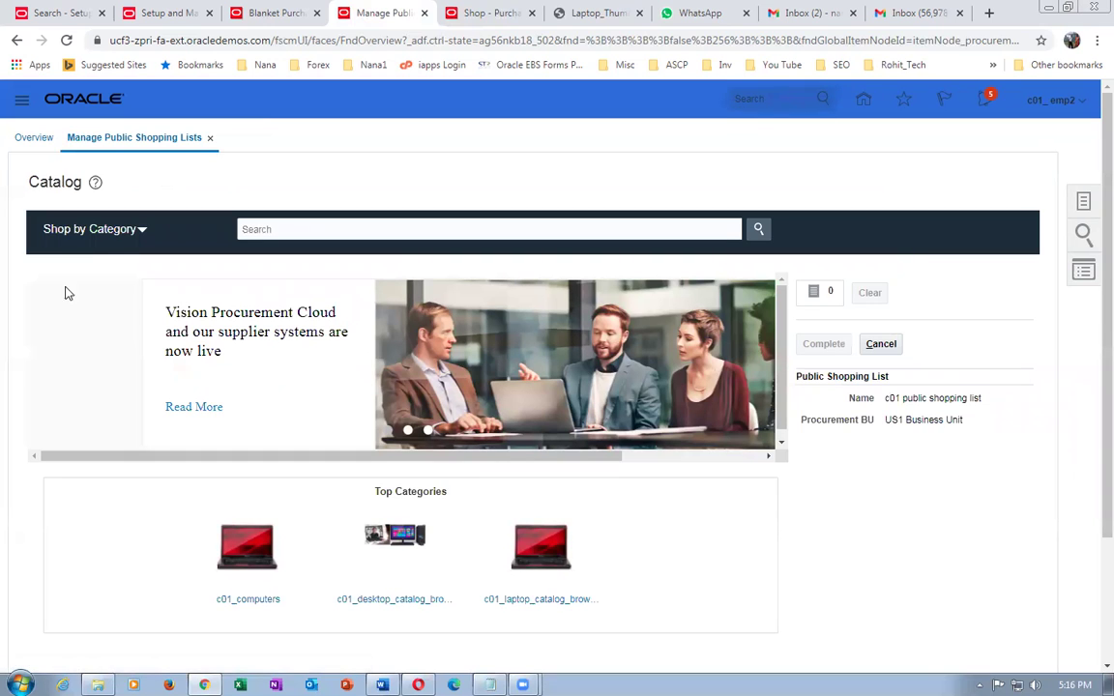
{"action": "left_click", "coordinate": [110, 232]}
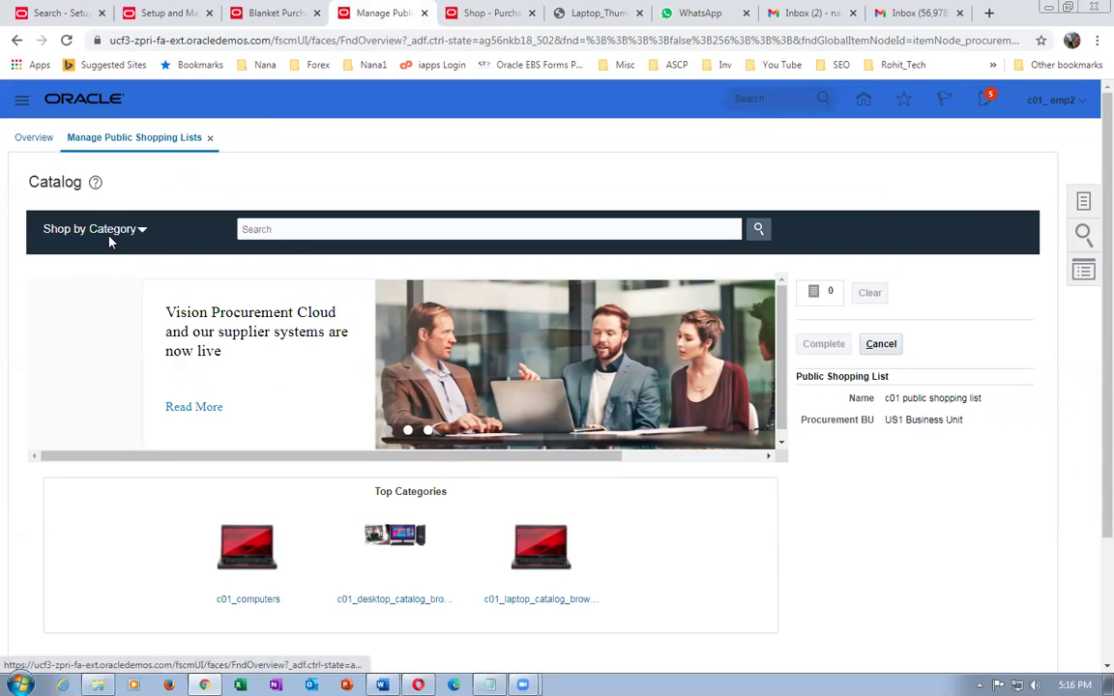
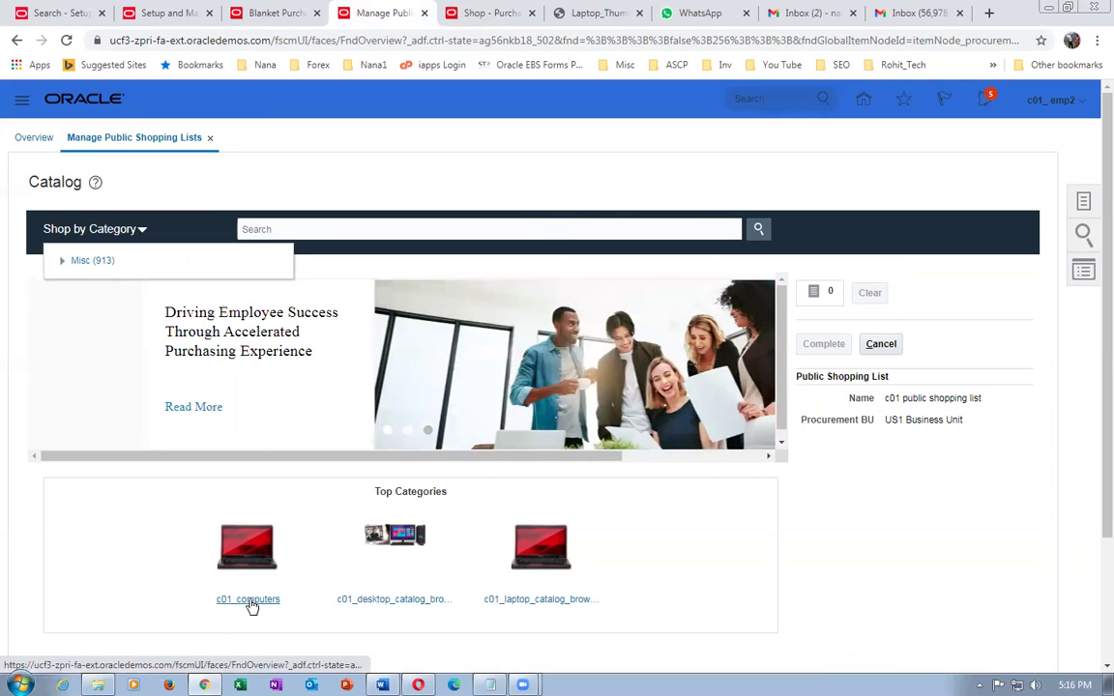
- Leave the empty c01 catalog search and abandon editing the c01 public shopping list
{"action": "left_click", "coordinate": [400, 600]}
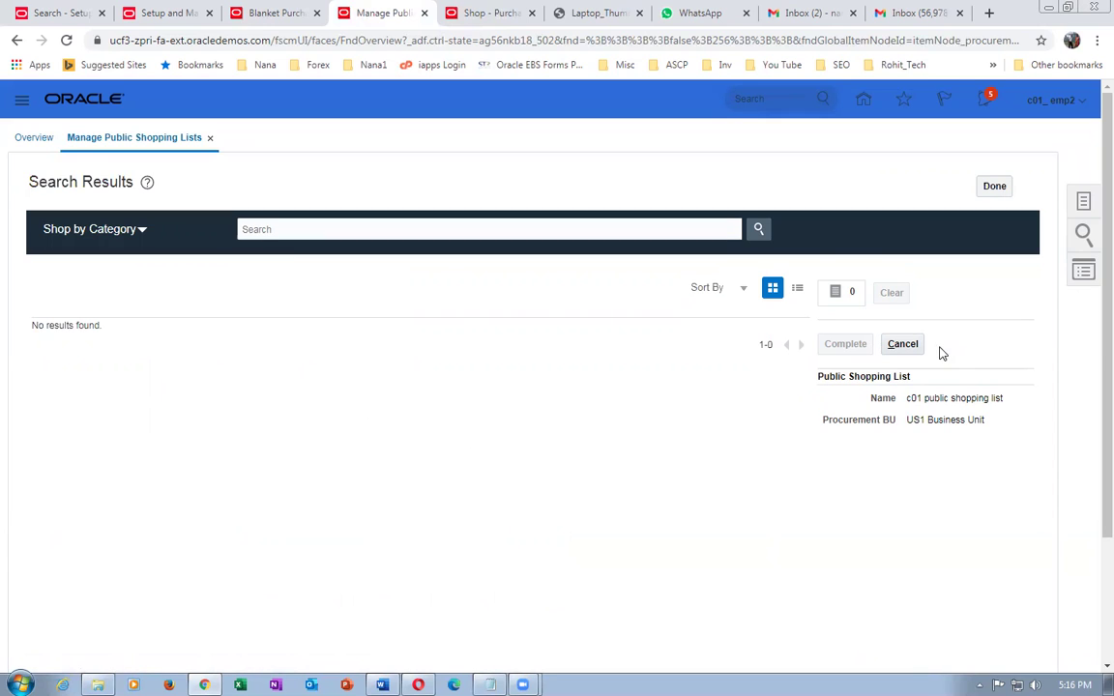
{"action": "left_click", "coordinate": [907, 345]}
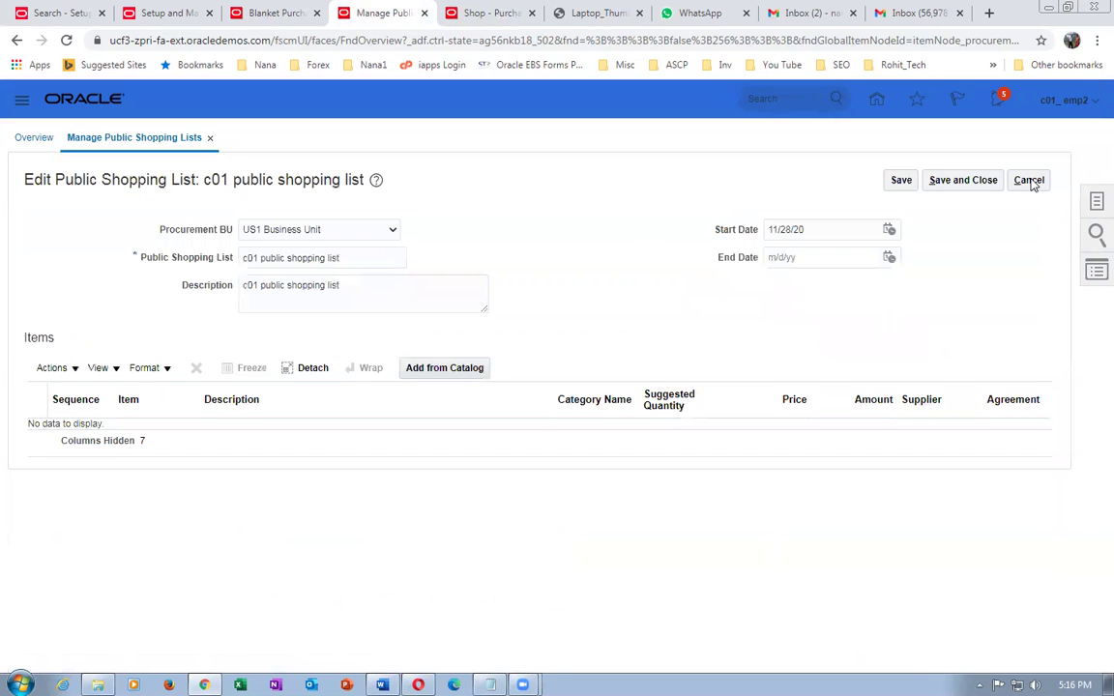
{"action": "left_click", "coordinate": [1031, 182]}
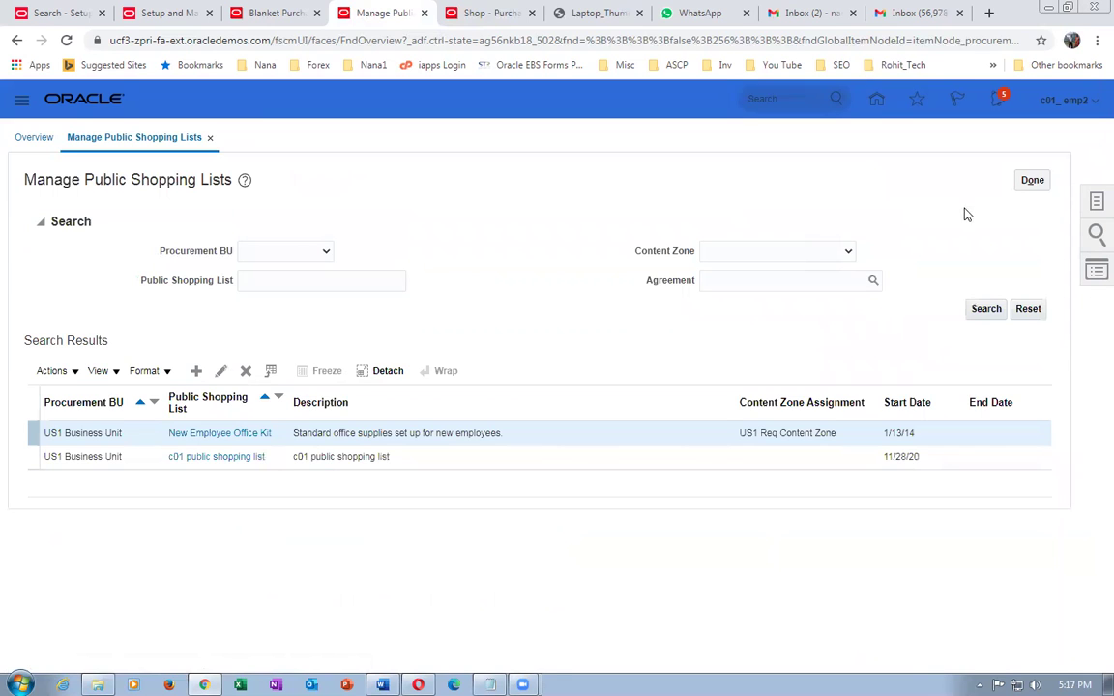
{"action": "left_click", "coordinate": [1032, 179]}
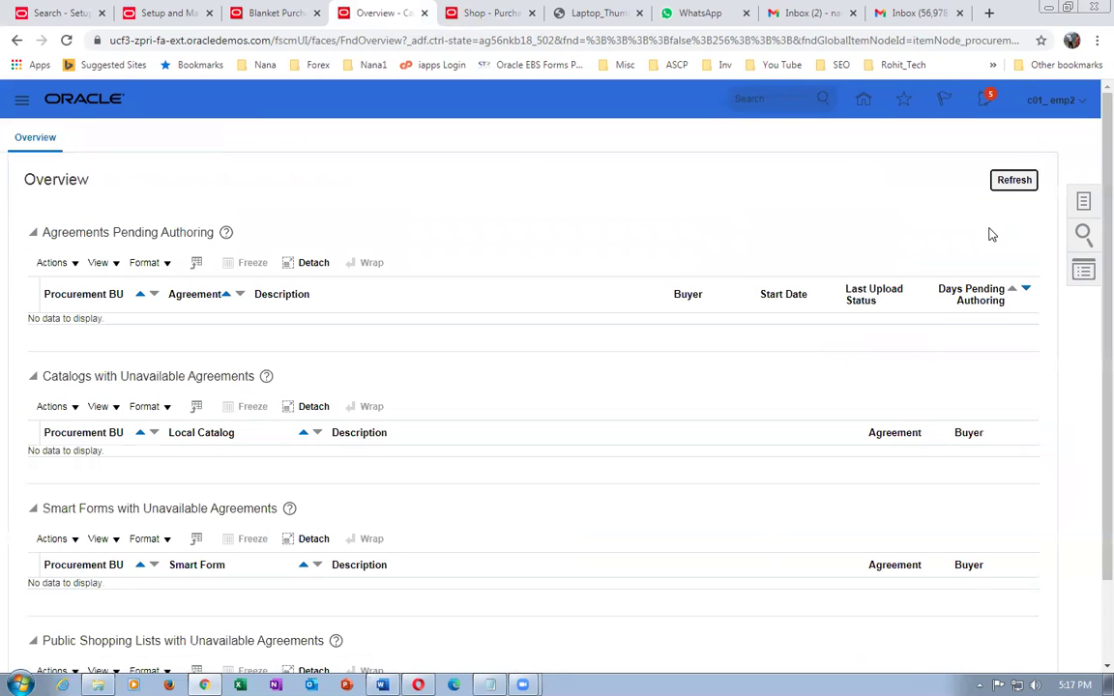
- Go to Manage Content Zones and start a new content zone
{"action": "left_click", "coordinate": [1084, 201]}
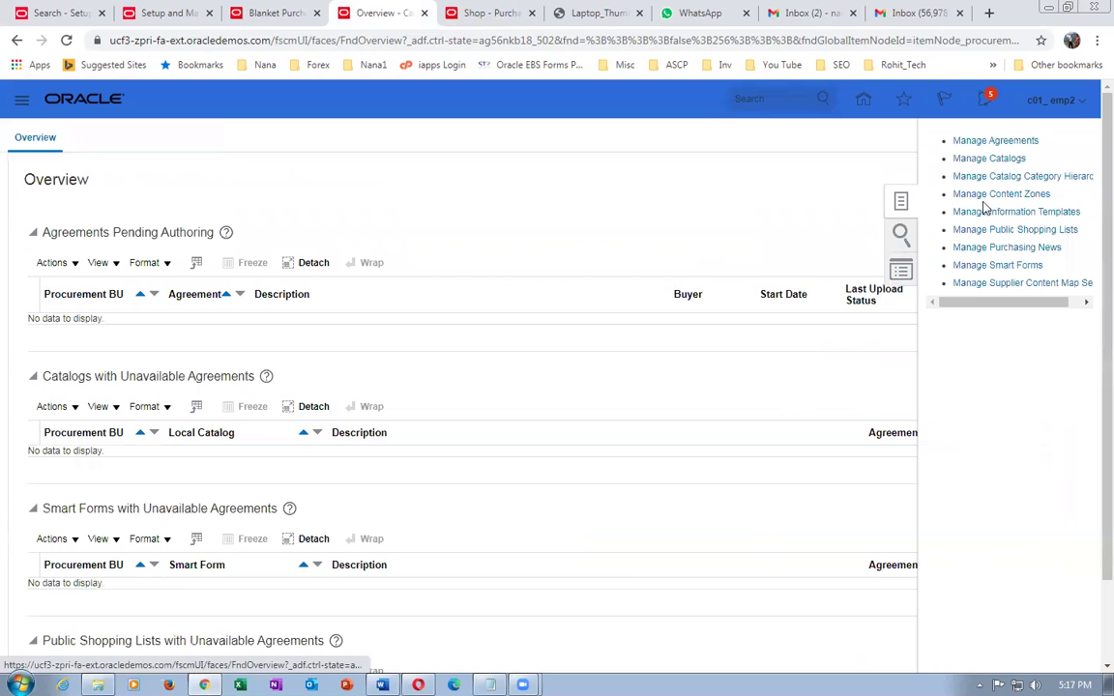
{"action": "left_click", "coordinate": [987, 194]}
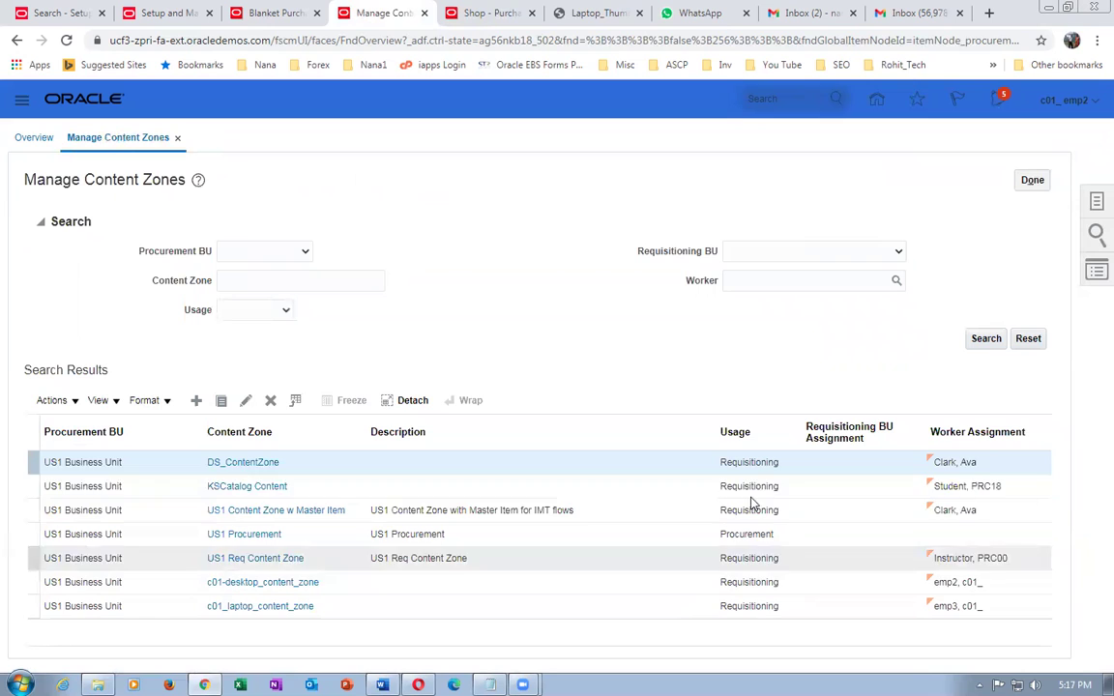
{"action": "left_click", "coordinate": [196, 402]}
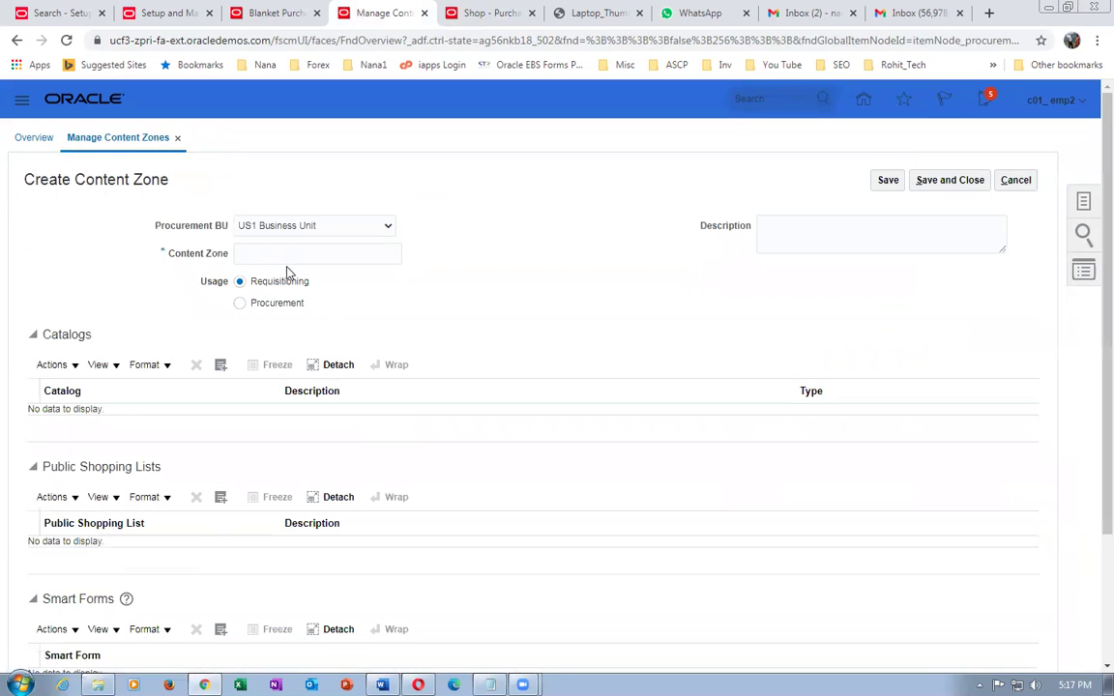
- Name the zone 'c01 procurement content zone' and set its usage to Procurement
{"action": "left_click", "coordinate": [276, 249]}
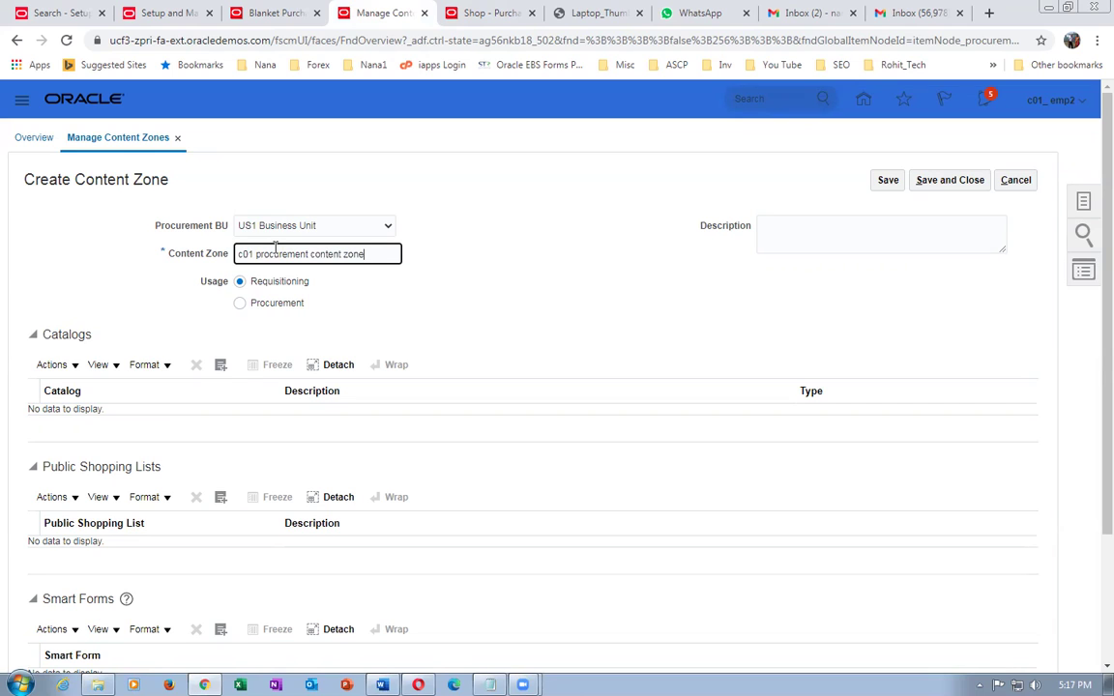
{"action": "left_click", "coordinate": [242, 308]}
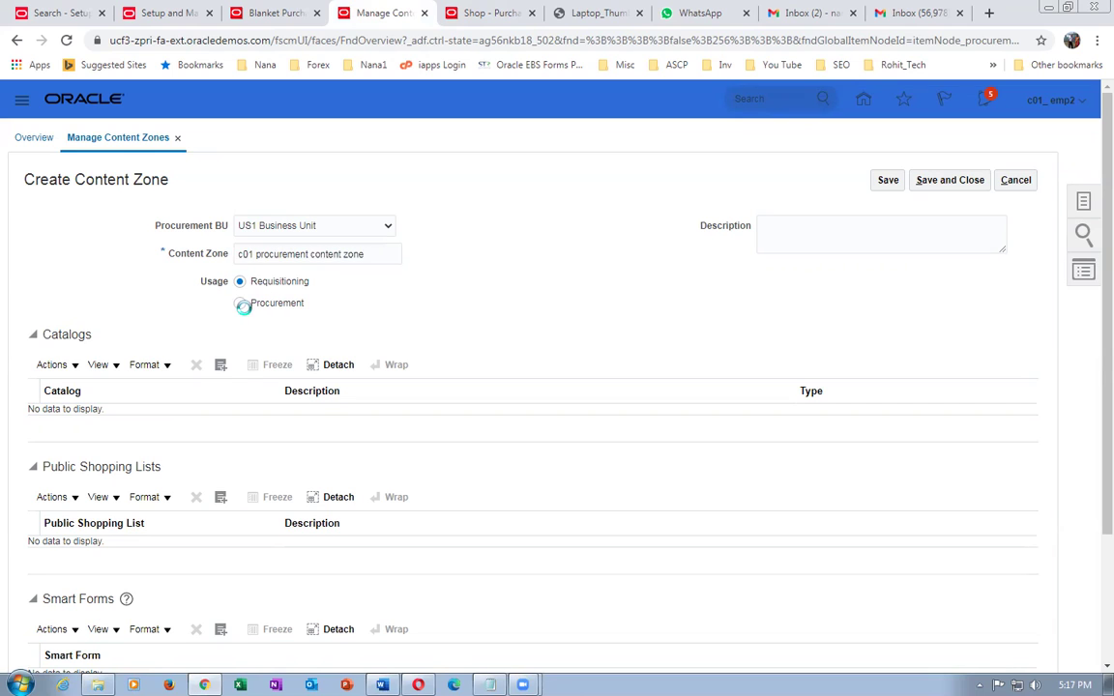
{"action": "left_click", "coordinate": [242, 307]}
- Add c01_desktop_catalog and c01_laptop_catalog to the zone, then save and close it
{"action": "left_click", "coordinate": [55, 365]}
{"action": "left_click", "coordinate": [68, 414]}
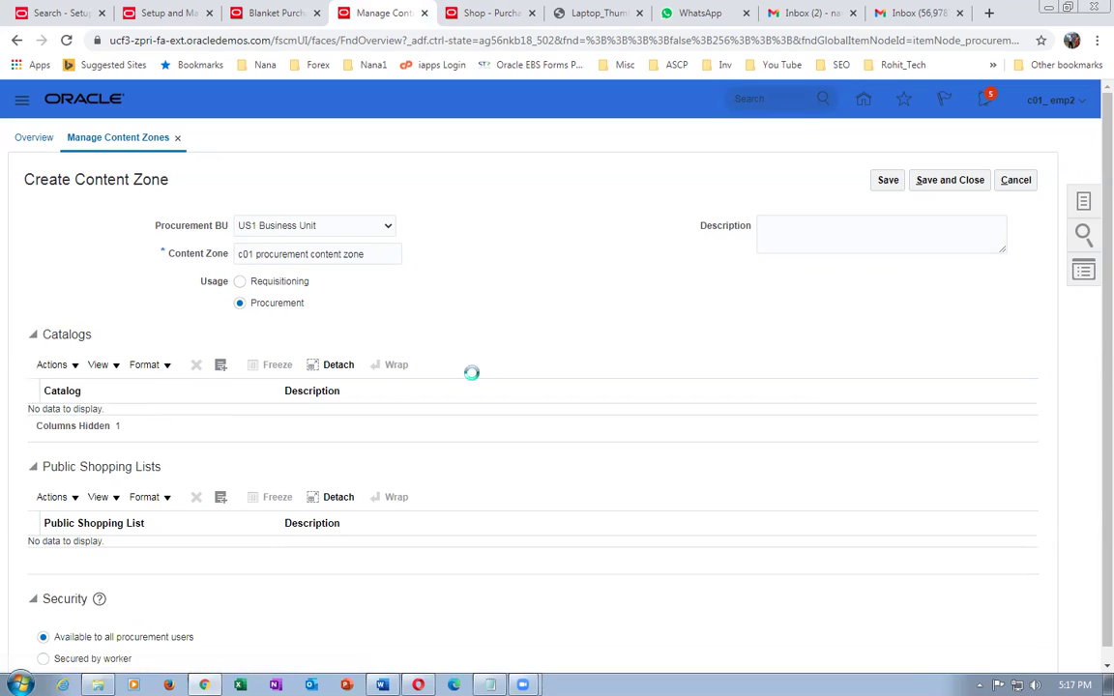
{"action": "left_click", "coordinate": [544, 273]}
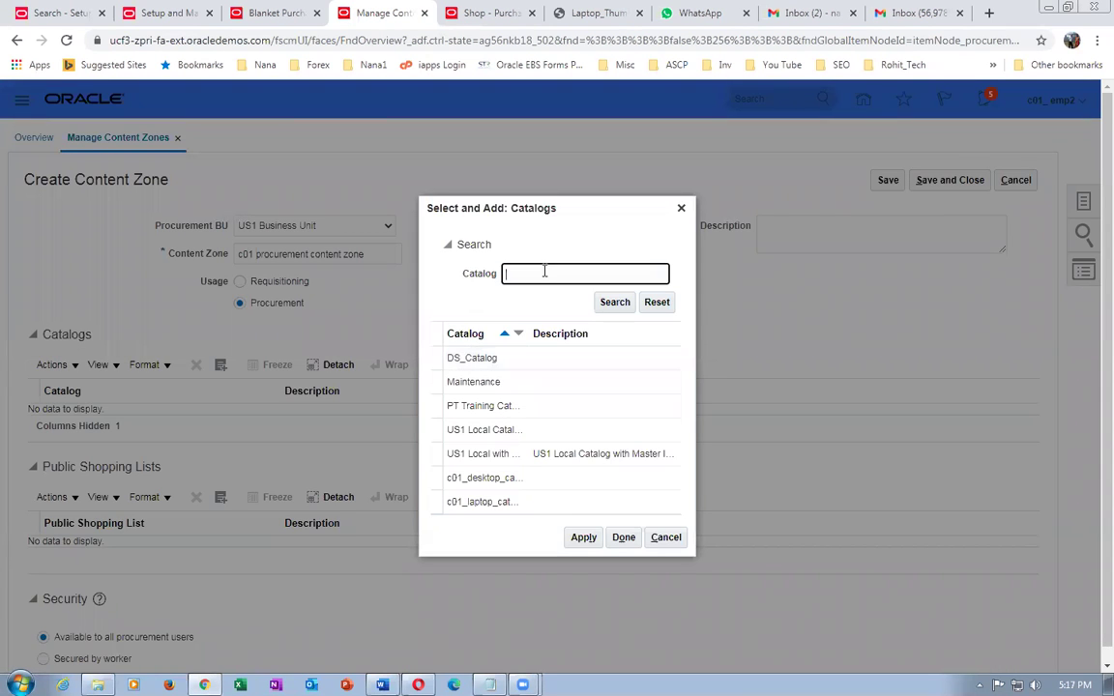
{"action": "left_click", "coordinate": [615, 302]}
{"action": "left_click", "coordinate": [553, 419]}
{"action": "left_click", "coordinate": [581, 478]}
{"action": "left_click", "coordinate": [437, 442]}
{"action": "left_click", "coordinate": [583, 477]}
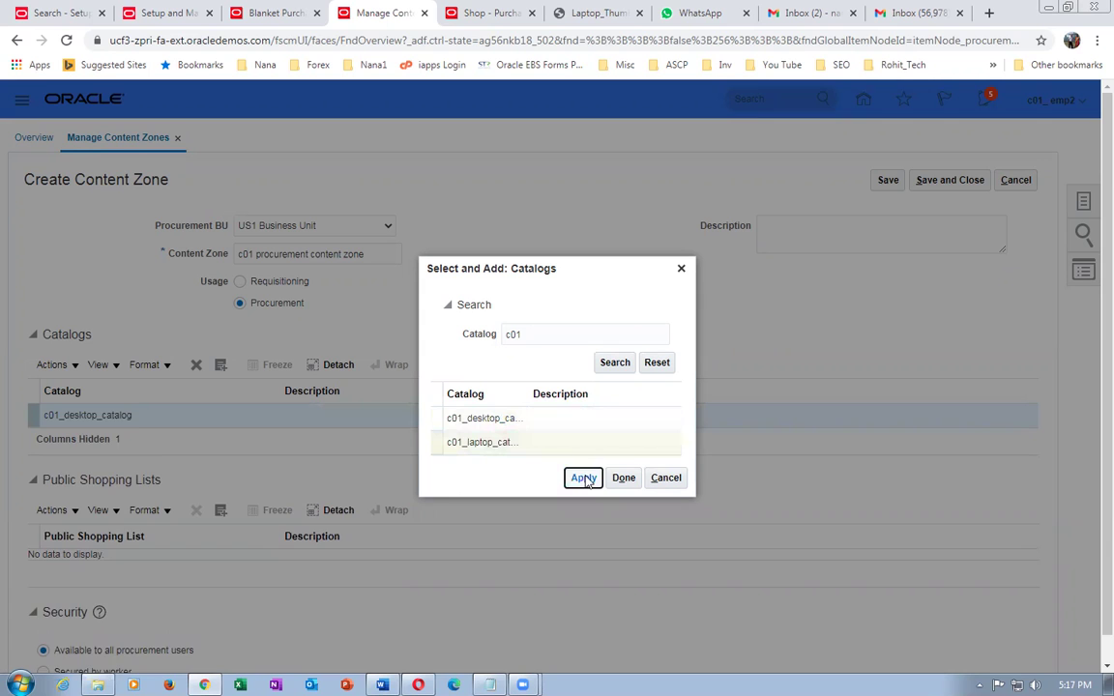
{"action": "left_click", "coordinate": [627, 482]}
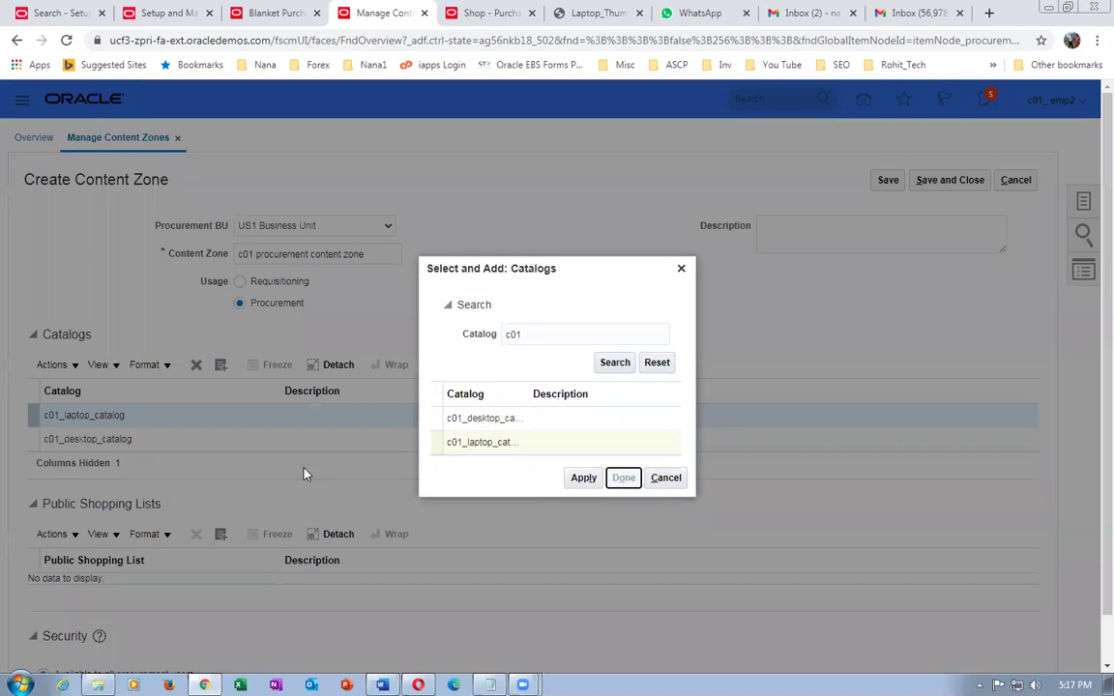
{"action": "left_click", "coordinate": [100, 416]}
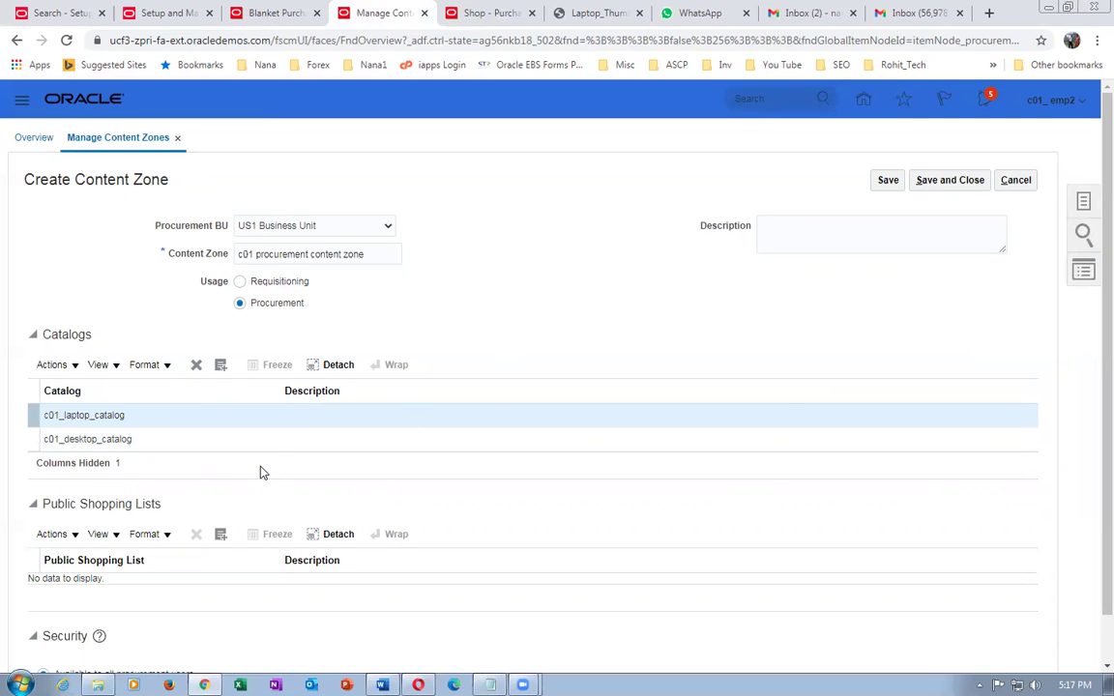
{"action": "scroll", "coordinate": [259, 472], "scroll_direction": "down", "scroll_amount": 1}
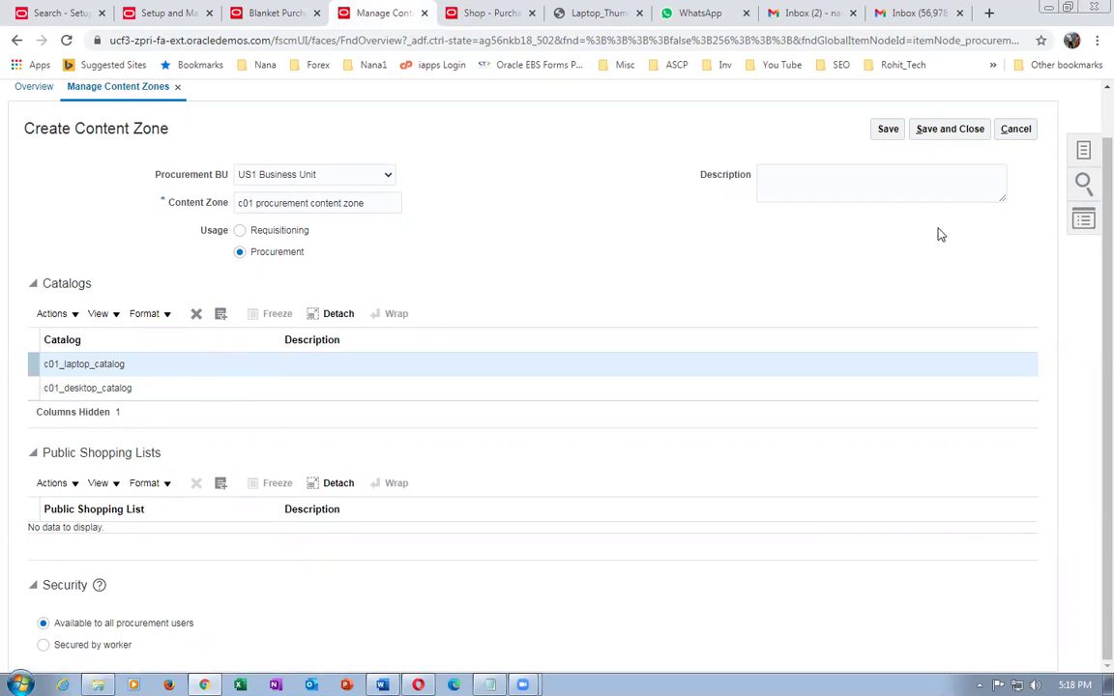
{"action": "left_click", "coordinate": [964, 132]}
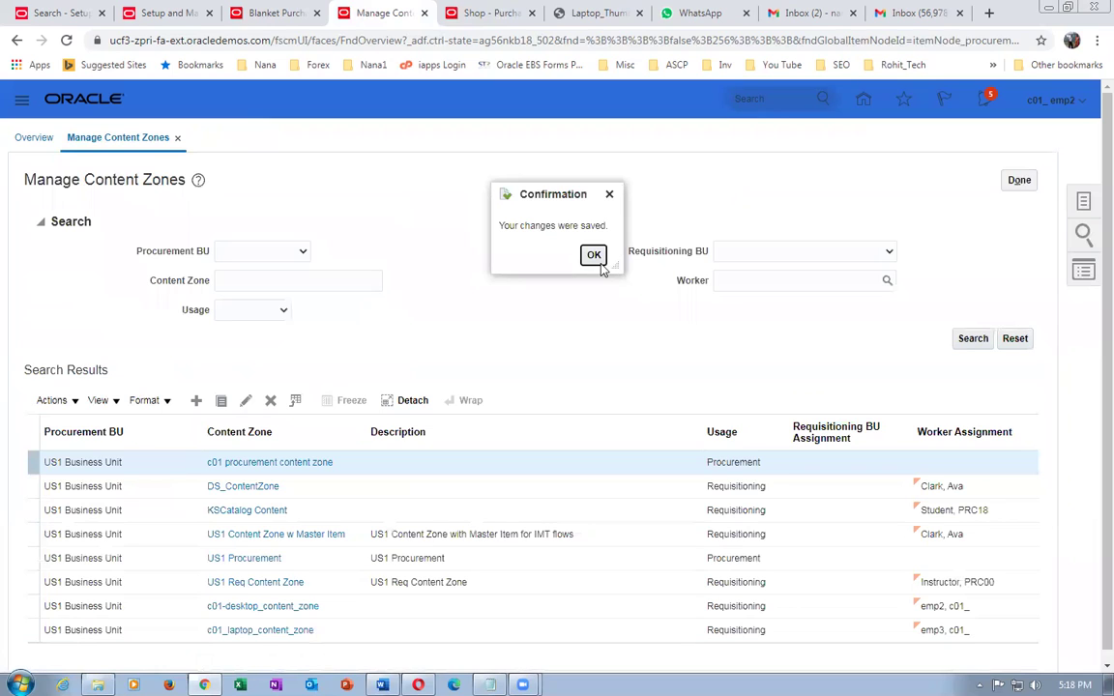
- Dismiss the save confirmation, go to Manage Public Shopping Lists and select c01 public shopping list
{"action": "left_click", "coordinate": [594, 256]}
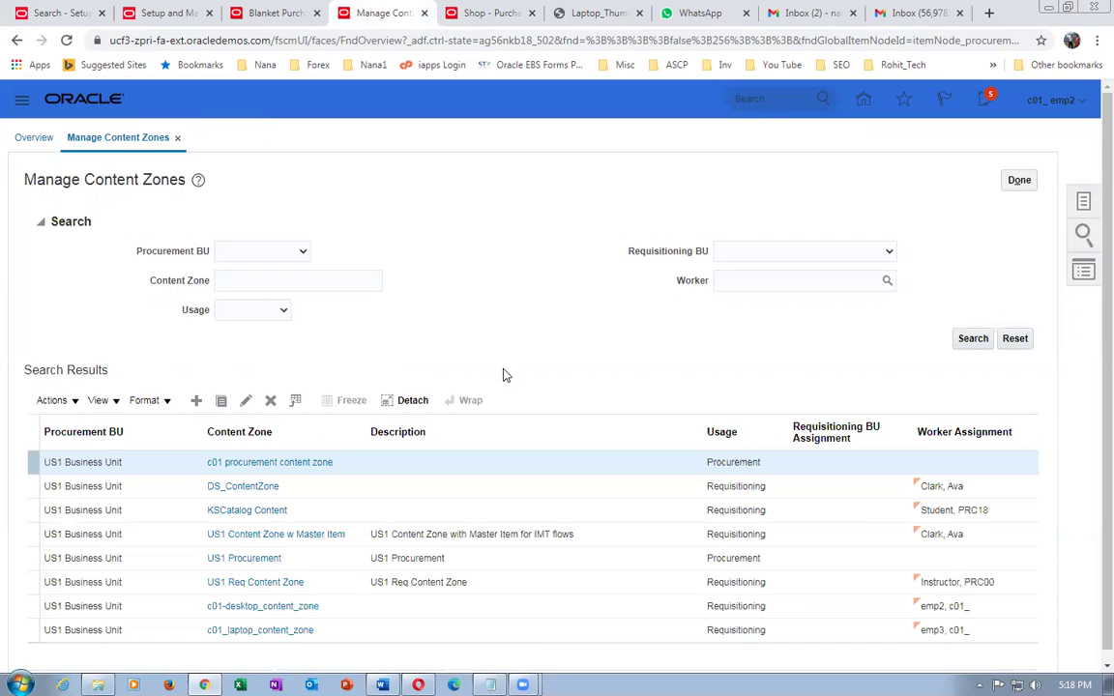
{"action": "left_click", "coordinate": [1019, 180]}
{"action": "left_click", "coordinate": [1083, 201]}
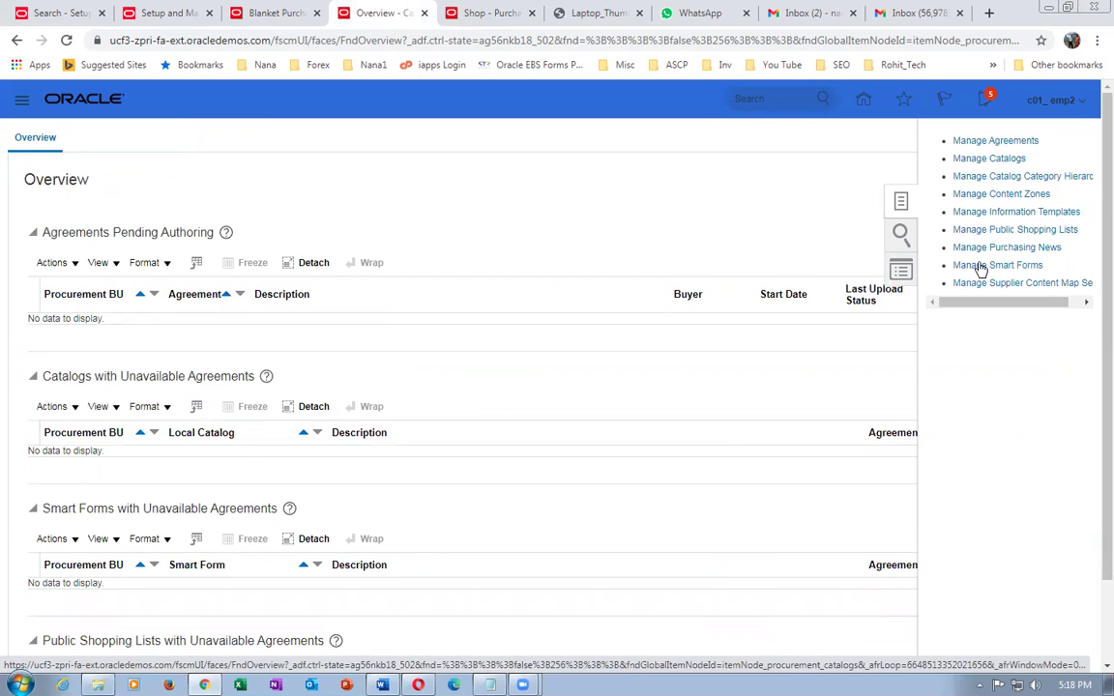
{"action": "left_click", "coordinate": [987, 231]}
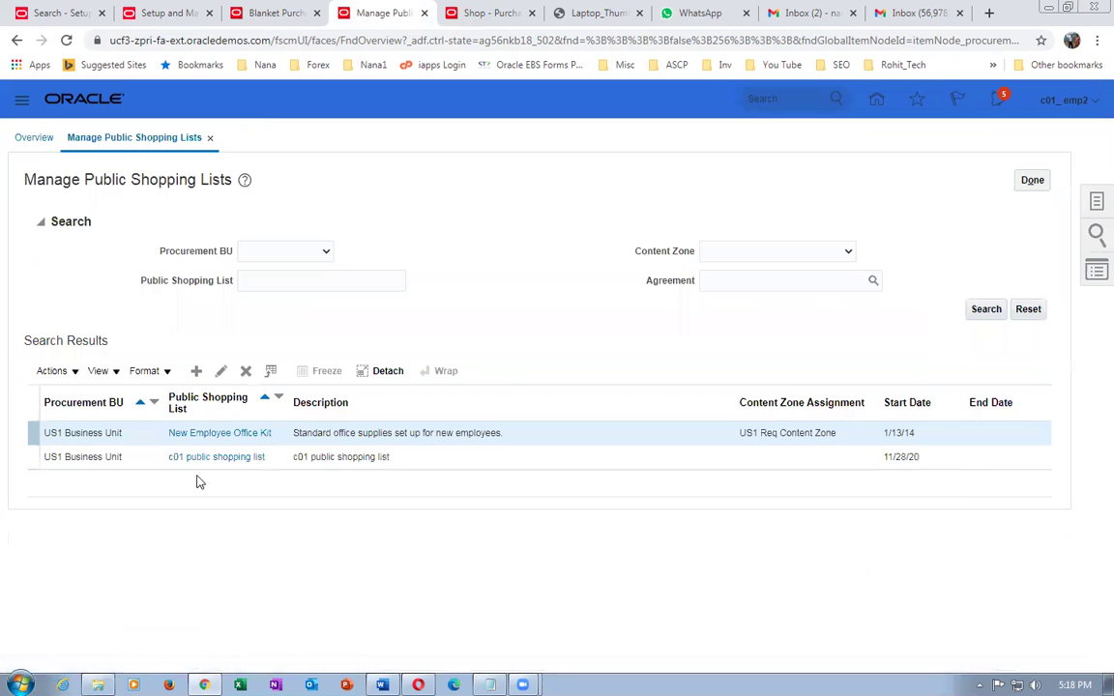
{"action": "left_click", "coordinate": [283, 456]}
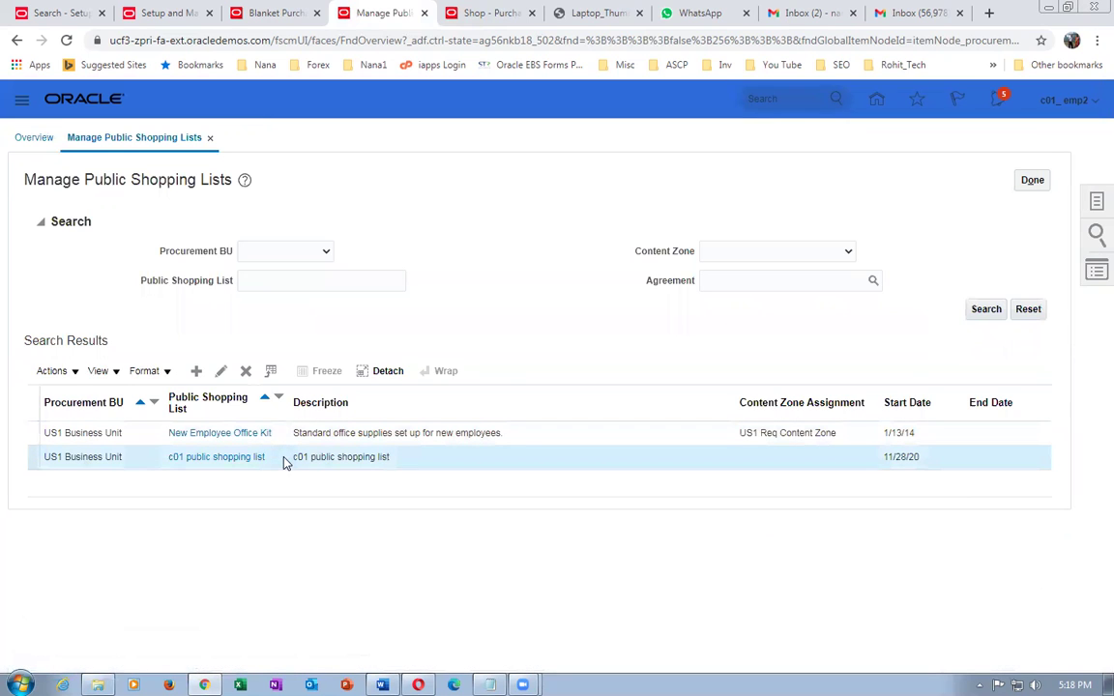
- Add c01_desktop_2 desc from the c01_desktop_catalog_browsing category to the c01 public shopping list
{"action": "left_click", "coordinate": [221, 373]}
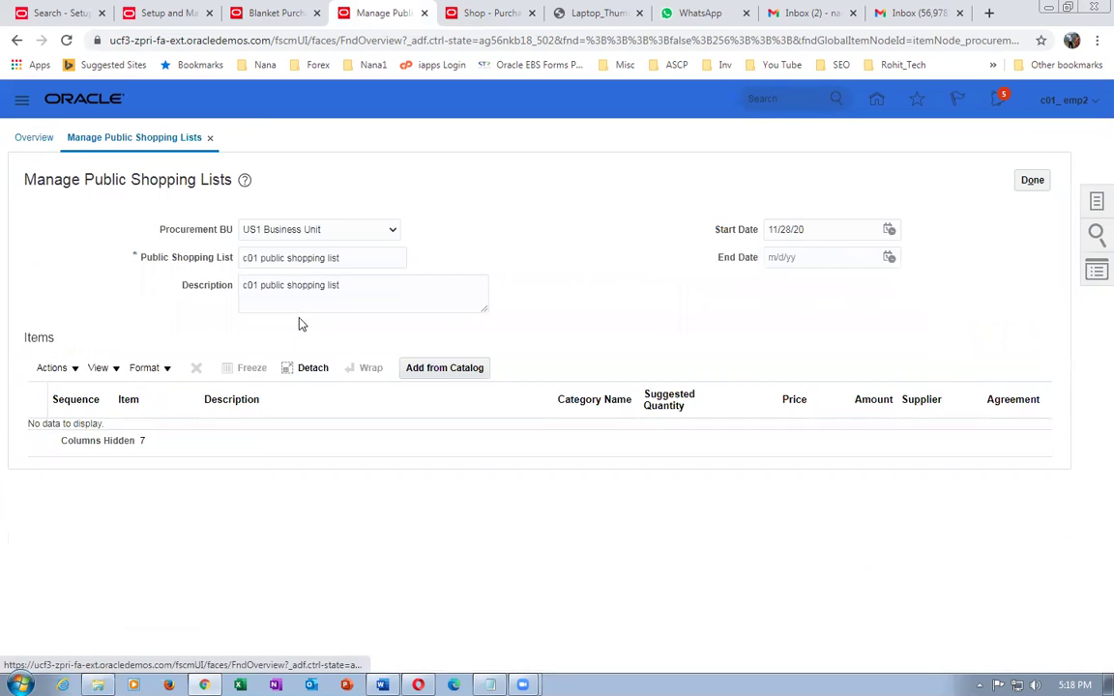
{"action": "left_click", "coordinate": [437, 369]}
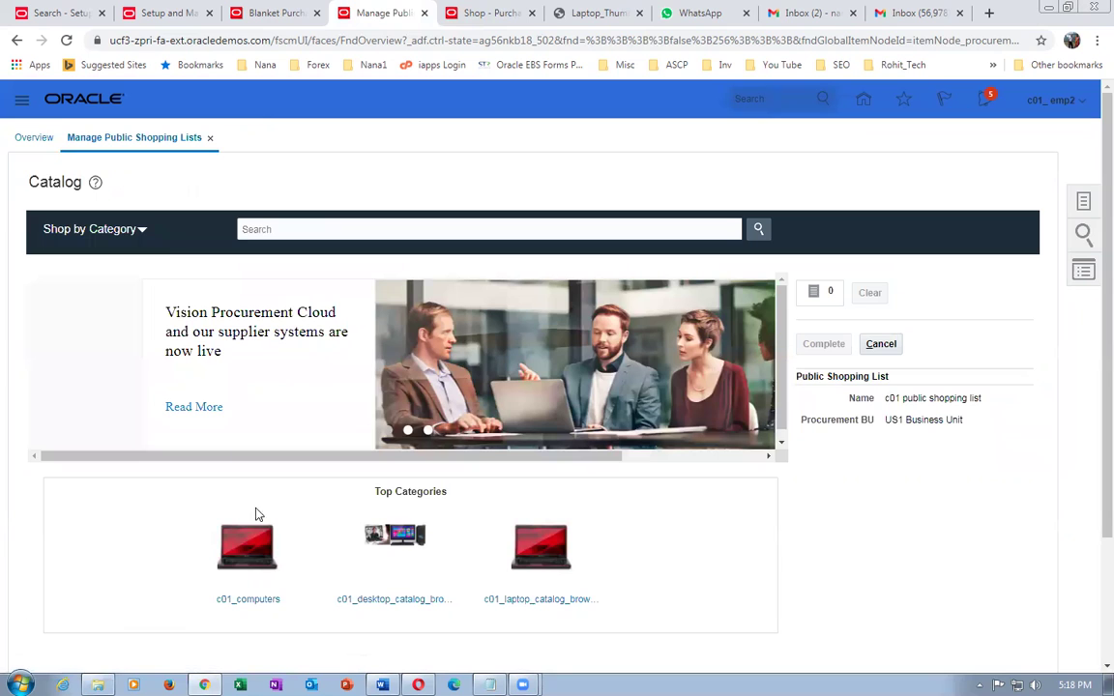
{"action": "left_click", "coordinate": [420, 605]}
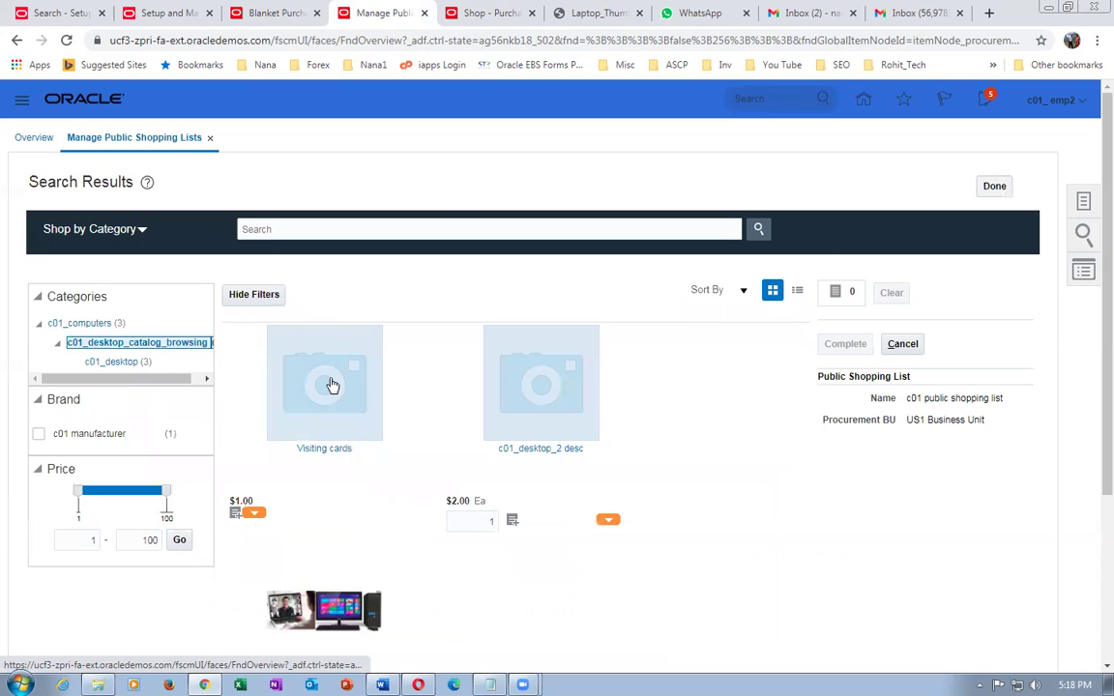
{"action": "left_click", "coordinate": [553, 449]}
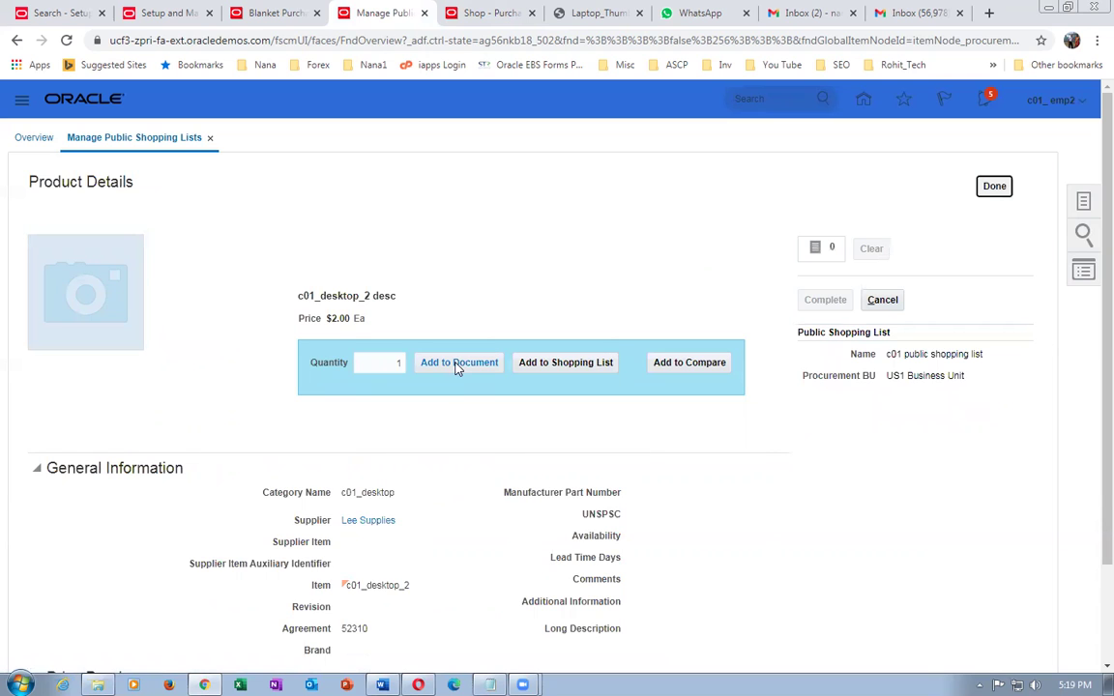
{"action": "left_click", "coordinate": [468, 375]}
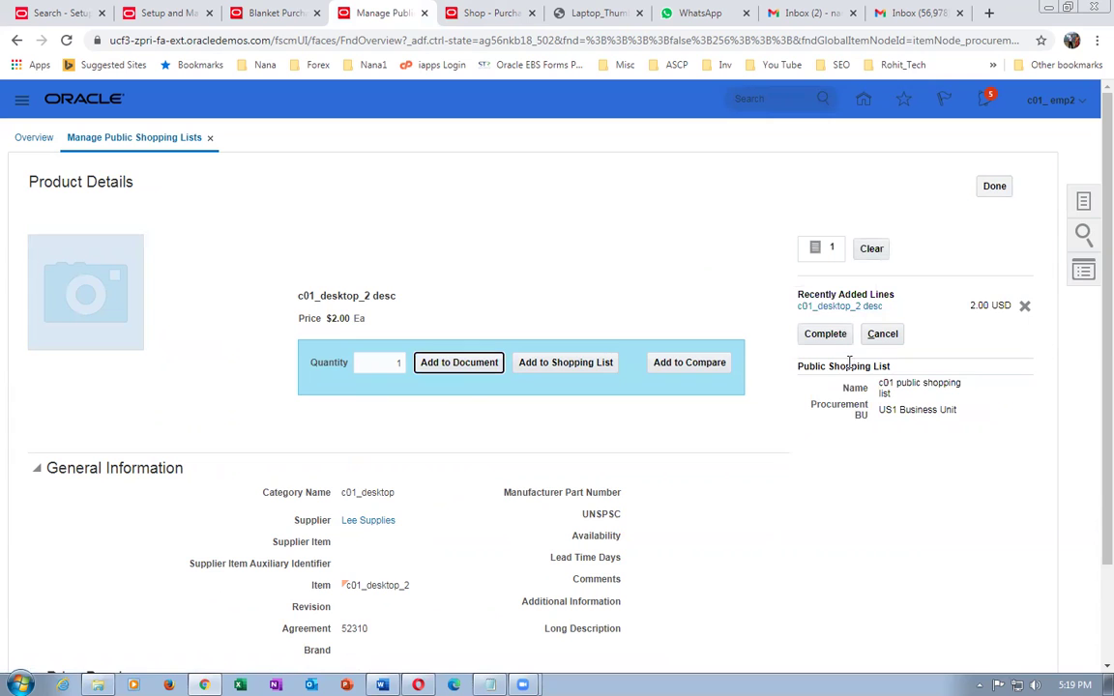
{"action": "left_click", "coordinate": [827, 339]}
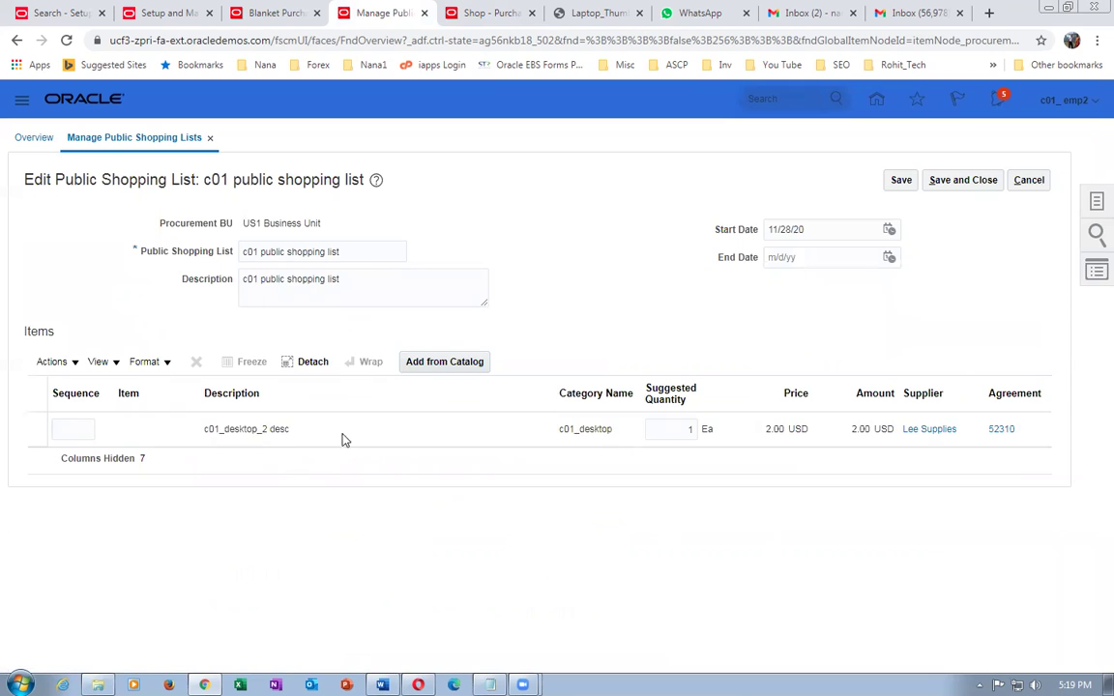
{"action": "left_click", "coordinate": [662, 430]}
- Set the desktop item's suggested quantity to 3
{"action": "left_click", "coordinate": [686, 430]}
{"action": "type", "text": "31"}
{"action": "left_click", "coordinate": [647, 538]}
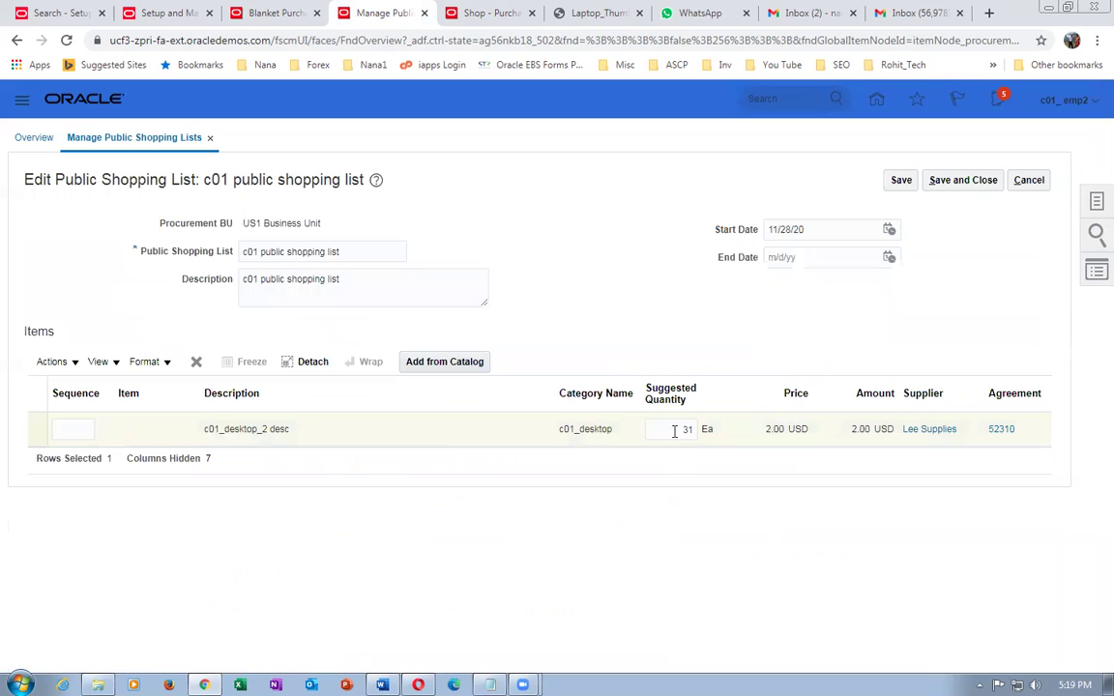
{"action": "left_click", "coordinate": [674, 432]}
{"action": "type", "text": "3"}
{"action": "left_click", "coordinate": [656, 525]}
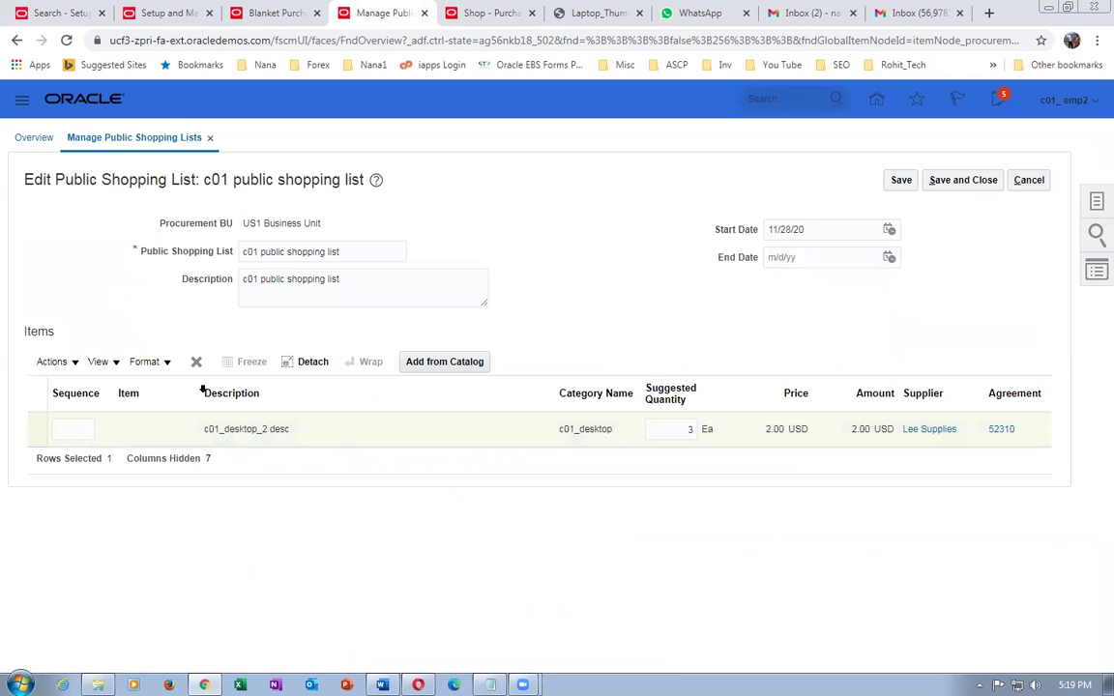
- Add c01_laptop_item from c01_laptop_catalog_browsing with quantity 5, then save the list
{"action": "left_click", "coordinate": [406, 362]}
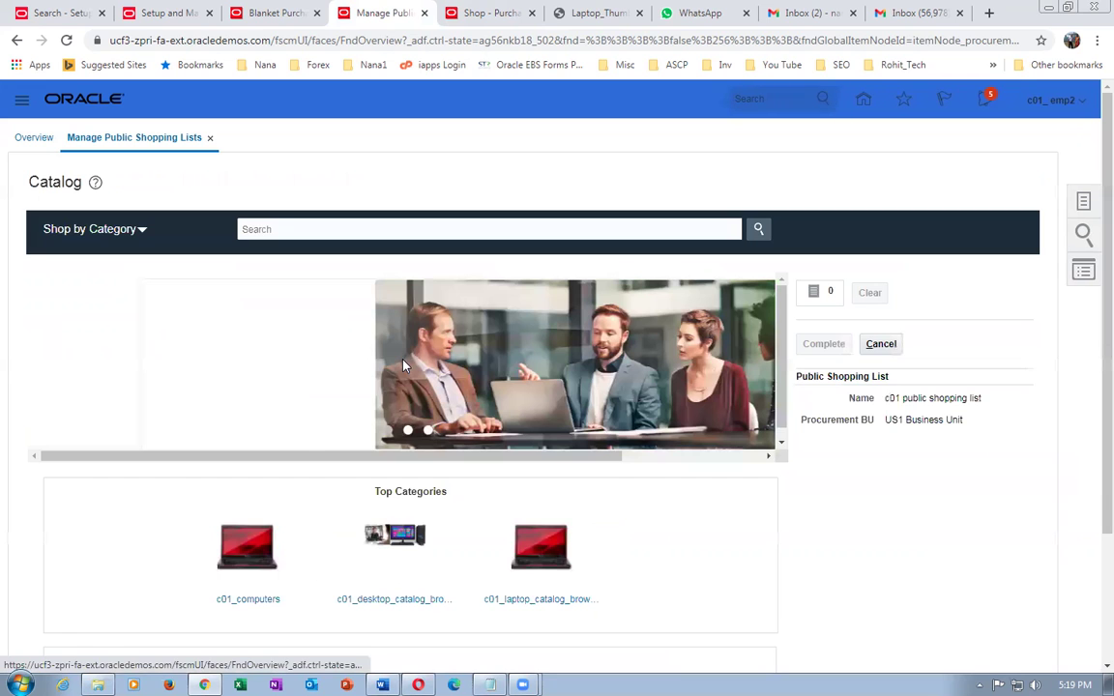
{"action": "left_click", "coordinate": [569, 599]}
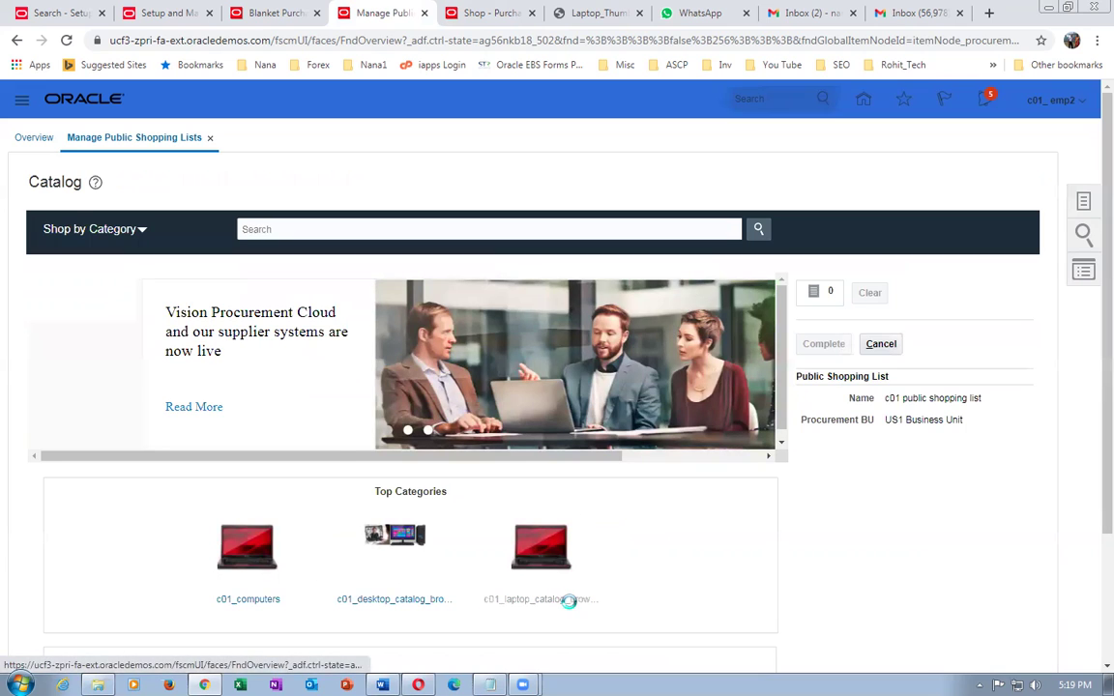
{"action": "left_click", "coordinate": [324, 448]}
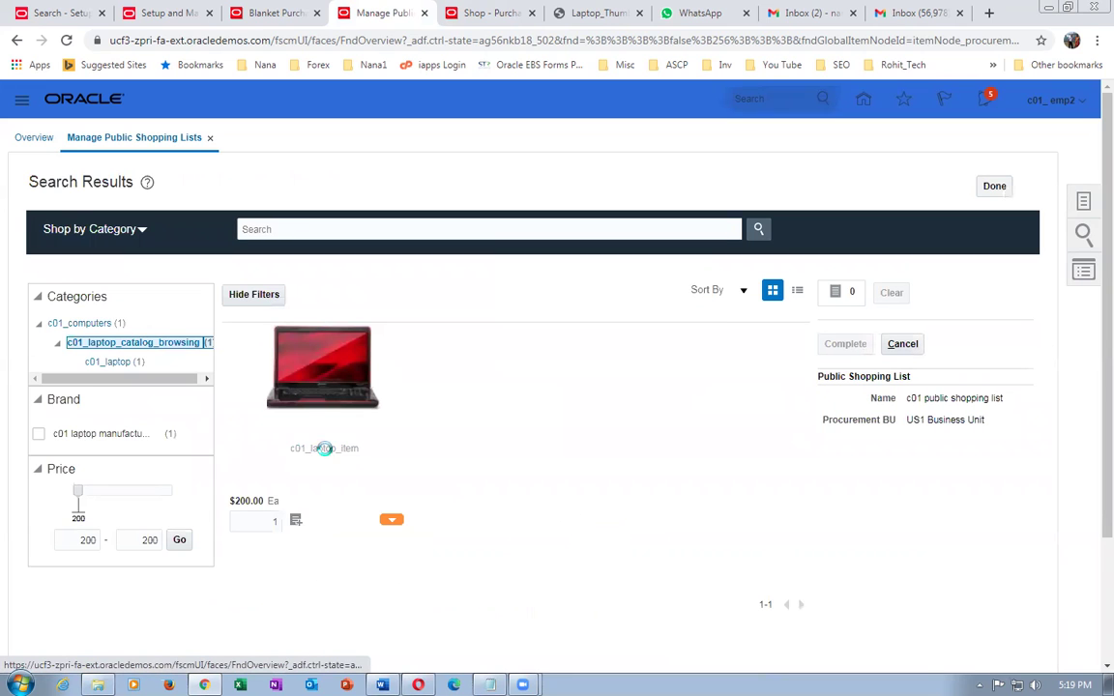
{"action": "left_click", "coordinate": [442, 373]}
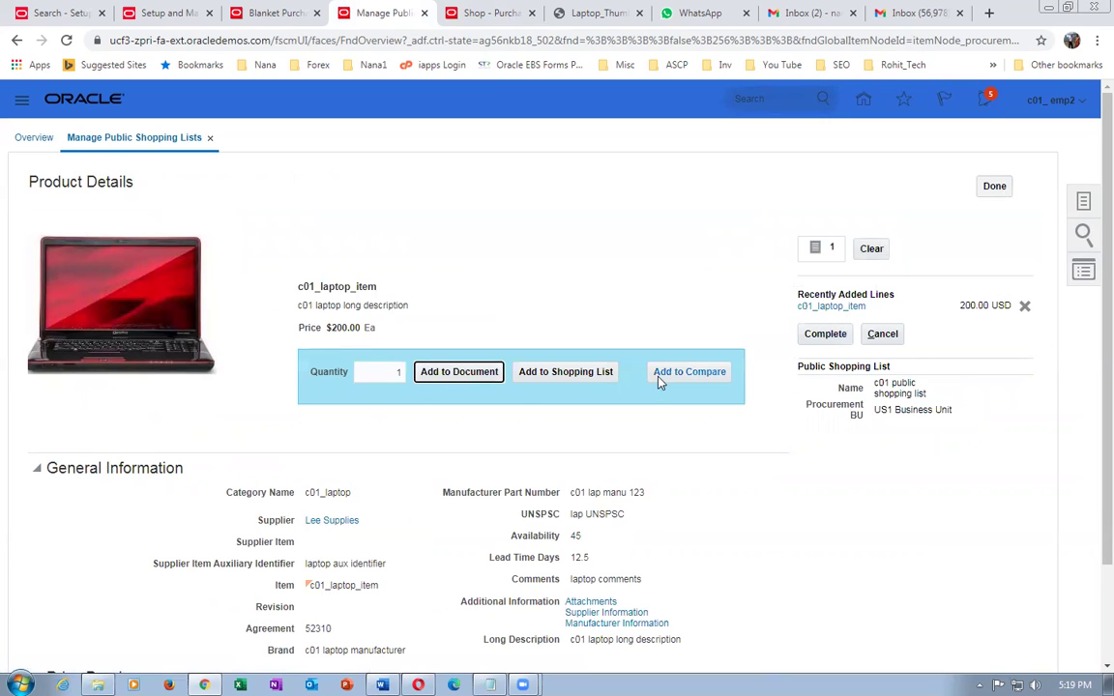
{"action": "left_click", "coordinate": [396, 374]}
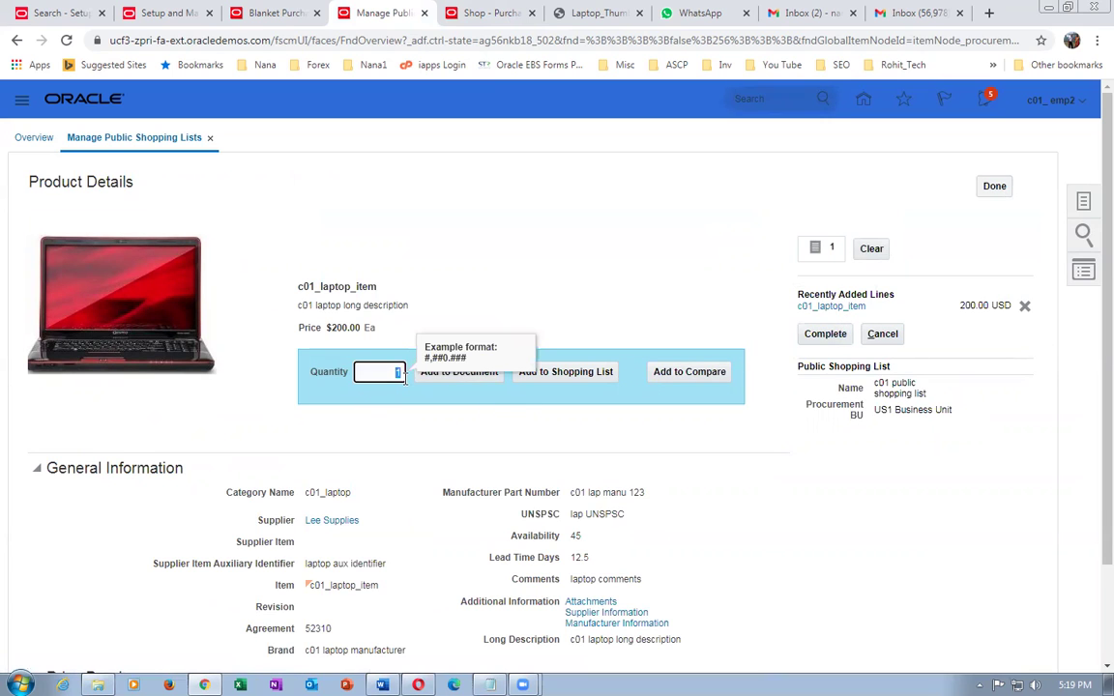
{"action": "type", "text": "5"}
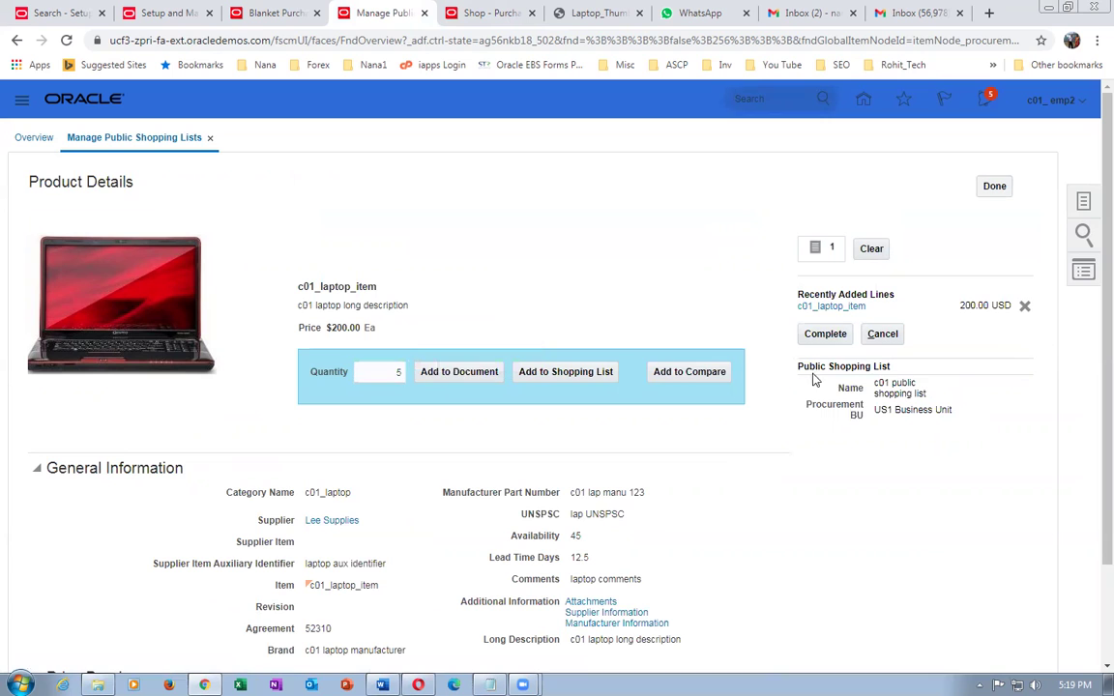
{"action": "left_click", "coordinate": [824, 333]}
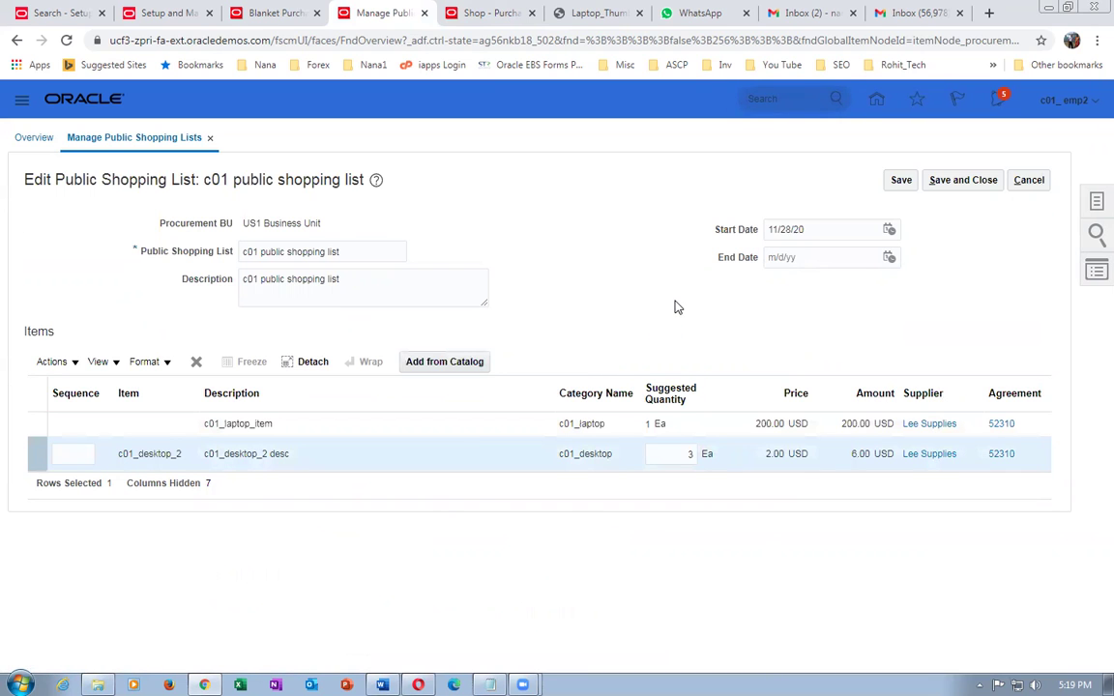
{"action": "left_click", "coordinate": [960, 183]}
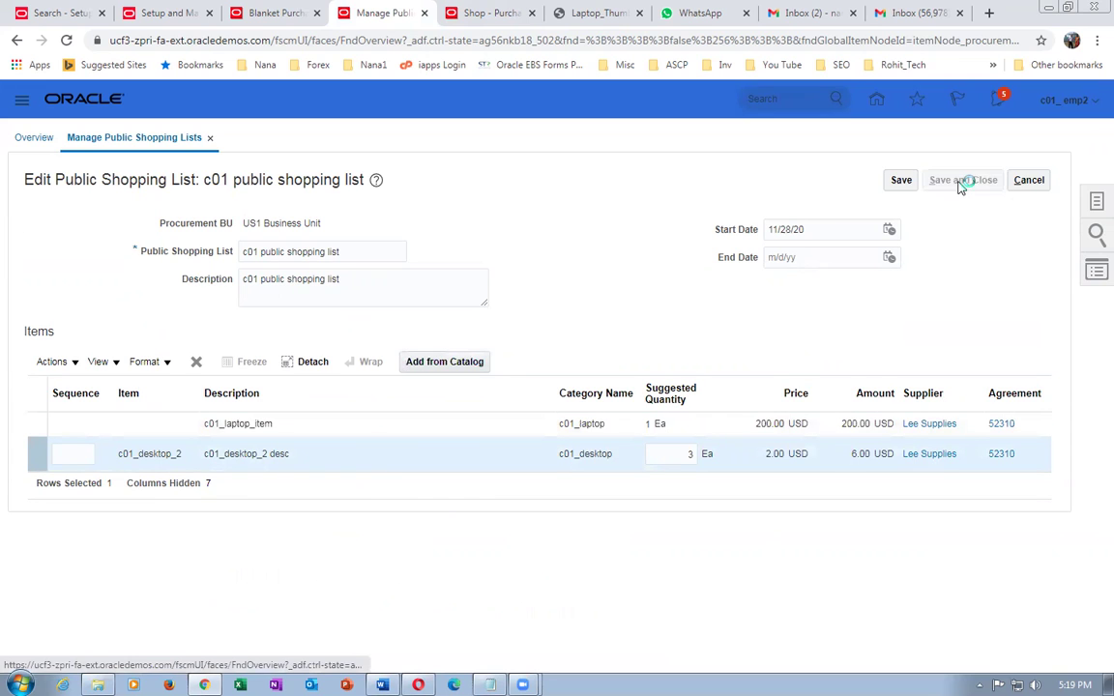
- Dismiss the confirmation, reopen c01 public shopping list to review c01_laptop_item, then leave unchanged
{"action": "left_click", "coordinate": [593, 254]}
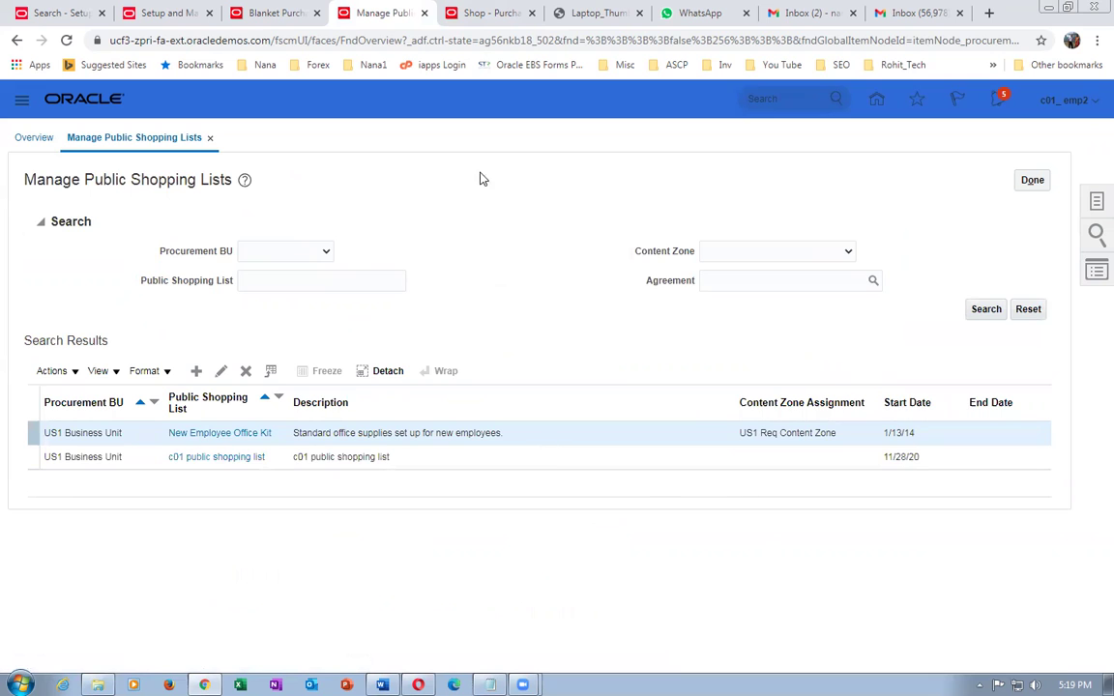
{"action": "left_click", "coordinate": [225, 459]}
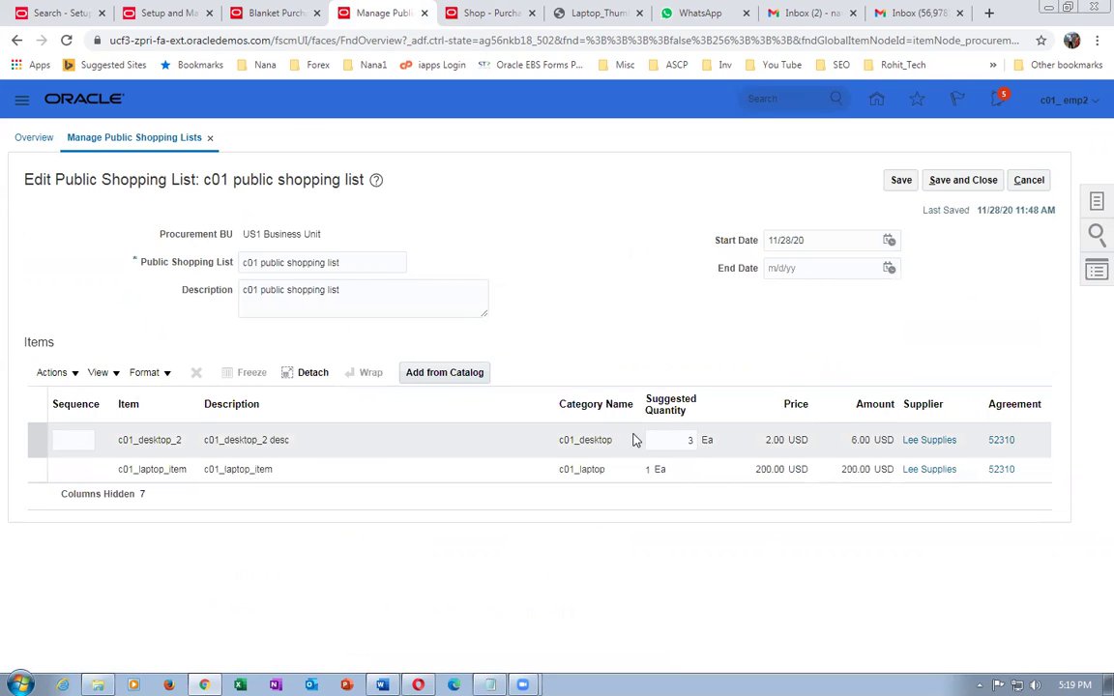
{"action": "left_click", "coordinate": [638, 484]}
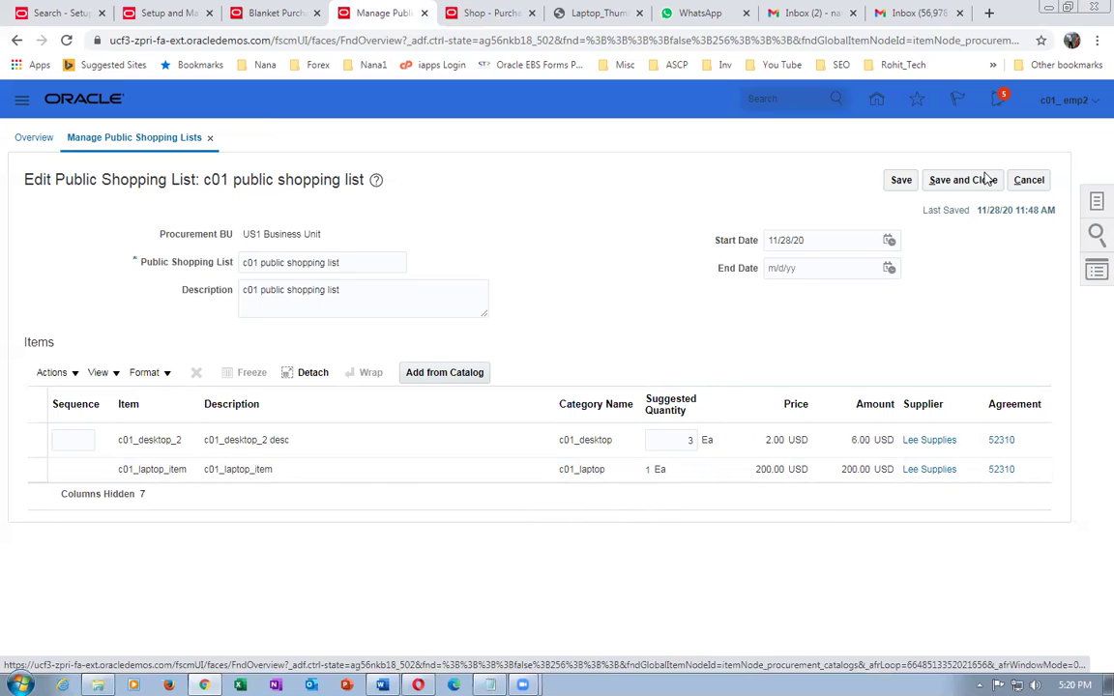
{"action": "left_click", "coordinate": [1023, 184]}
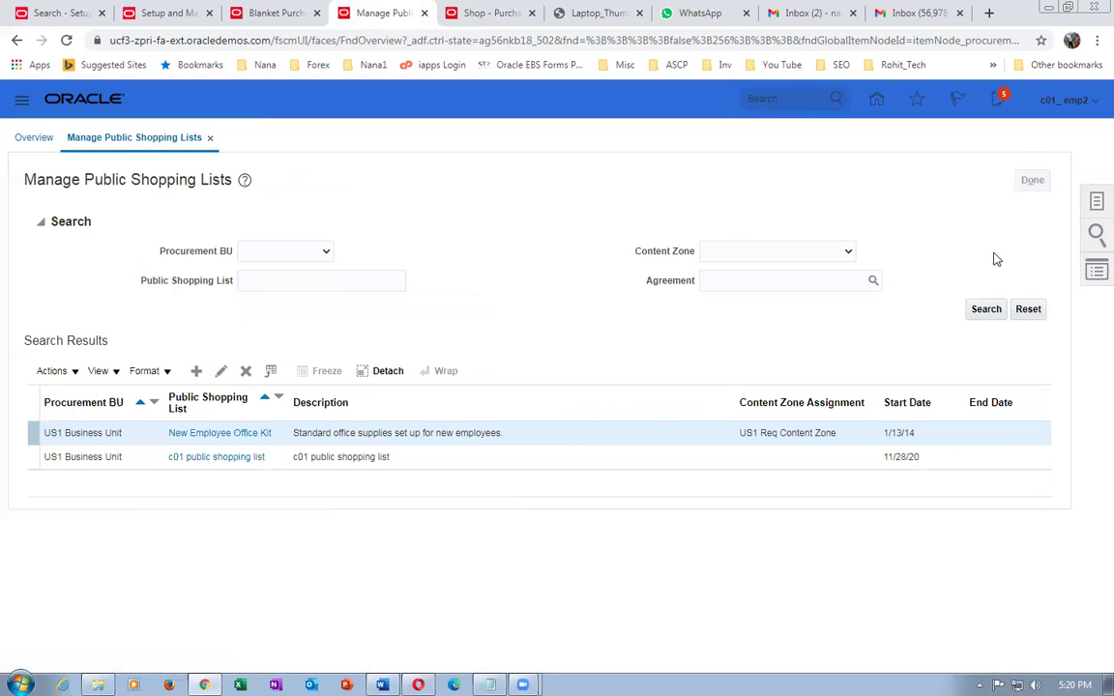
{"action": "left_click", "coordinate": [1083, 205]}
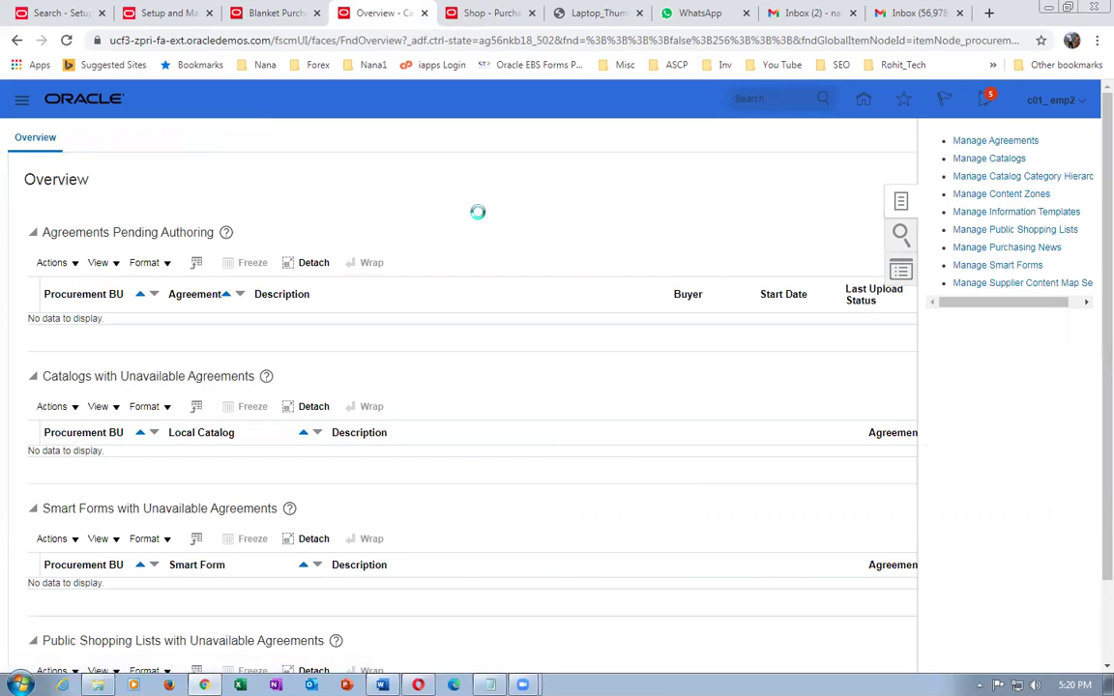
- Add c01 public shopping list to the c01 procurement content zone
{"action": "scroll", "coordinate": [470, 223], "scroll_direction": "down", "scroll_amount": 1}
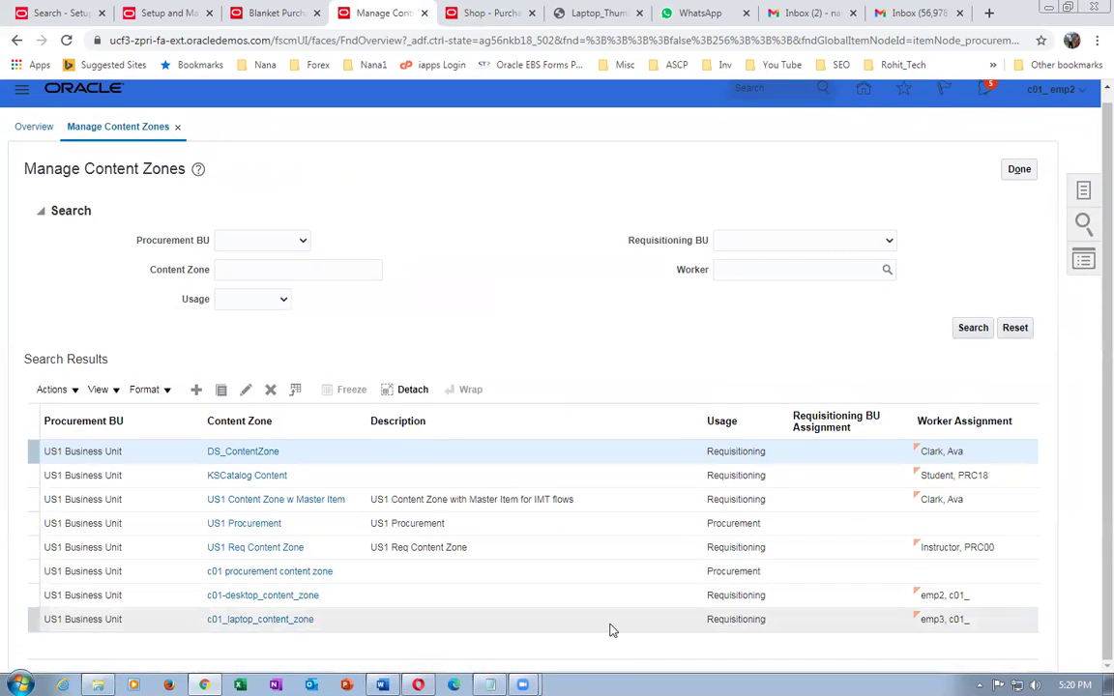
{"action": "left_click", "coordinate": [272, 575]}
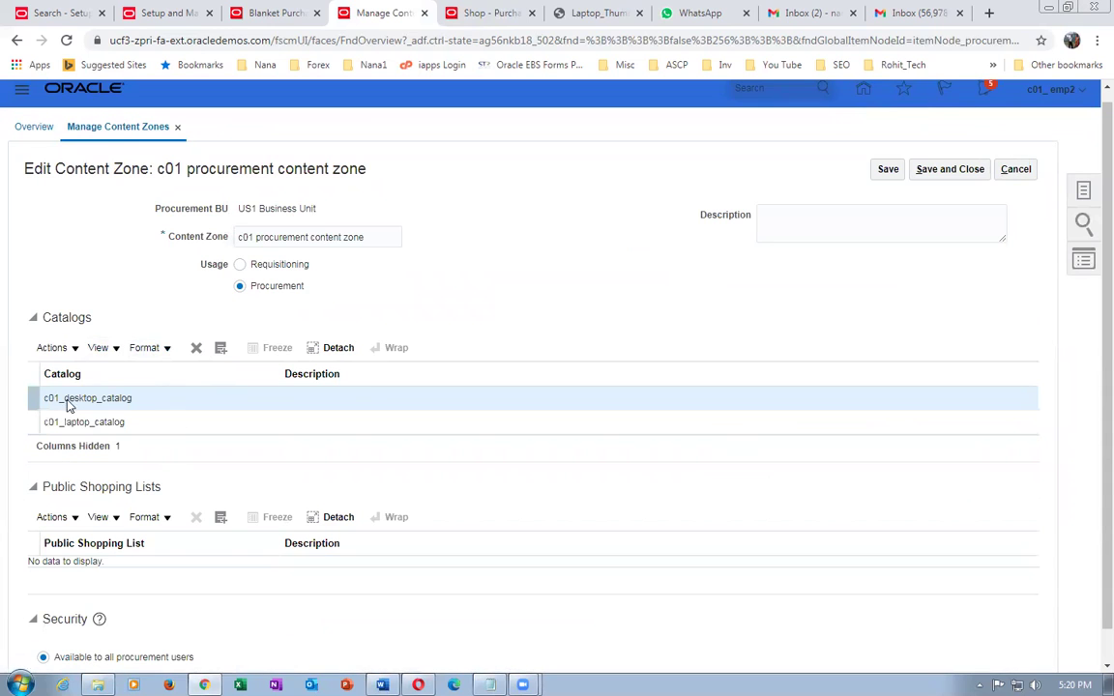
{"action": "left_click", "coordinate": [74, 519]}
{"action": "left_click", "coordinate": [70, 565]}
{"action": "left_click", "coordinate": [538, 451]}
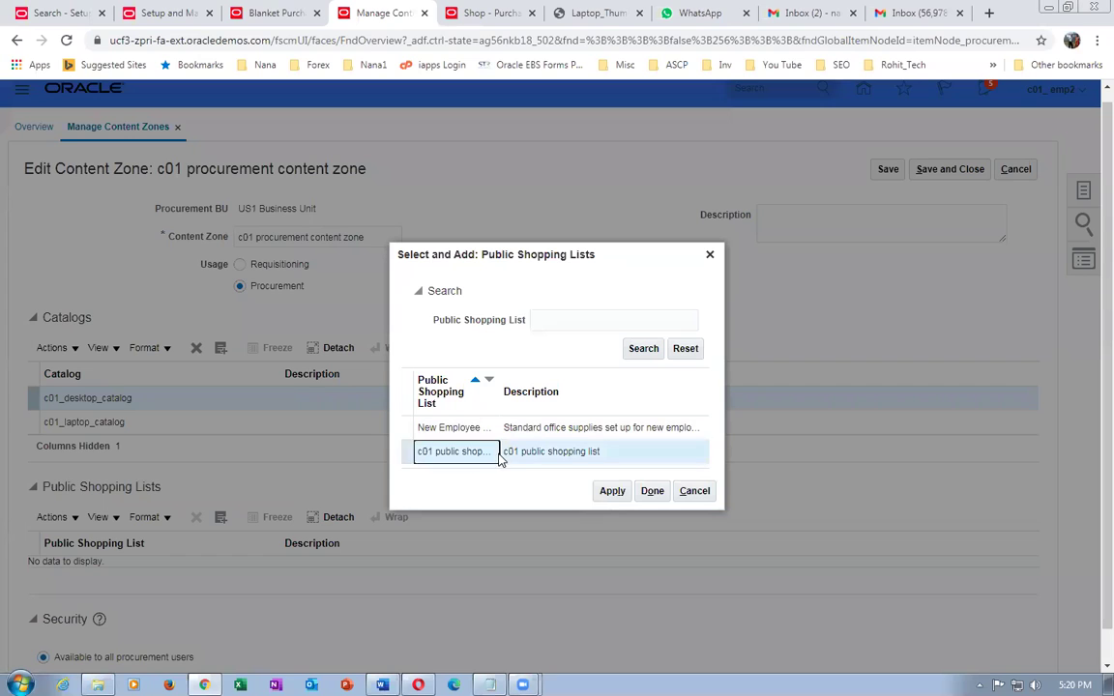
{"action": "left_click", "coordinate": [612, 492]}
{"action": "left_click", "coordinate": [651, 493]}
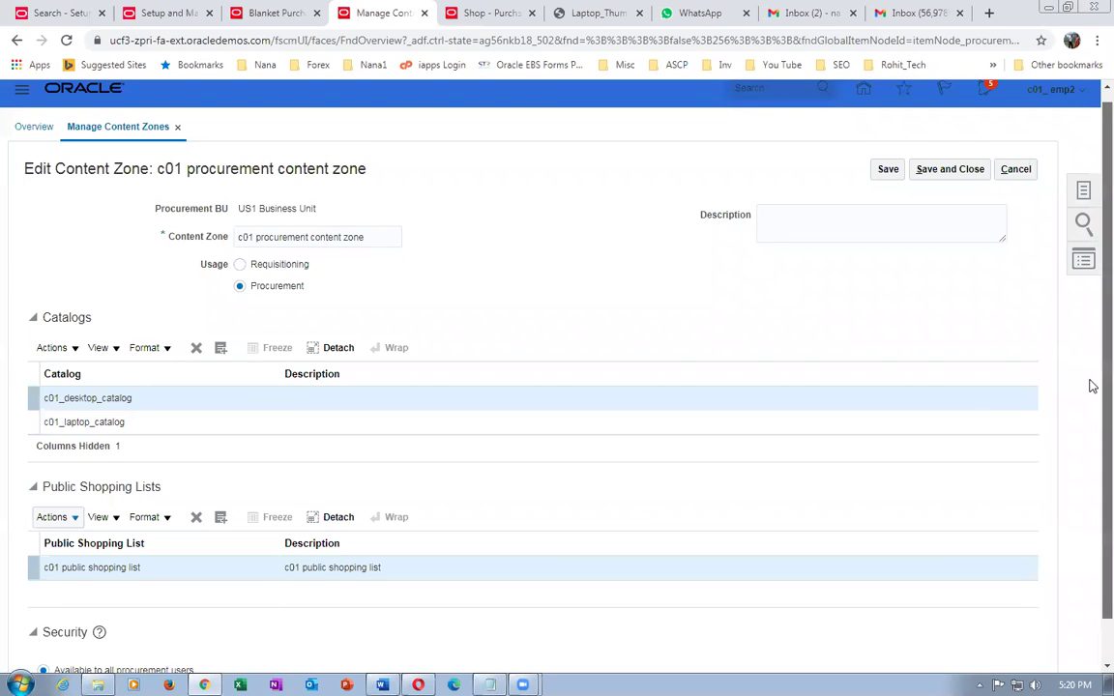
- Save the content zone and return to the catalog overview
{"action": "scroll", "coordinate": [680, 559], "scroll_direction": "down", "scroll_amount": 1}
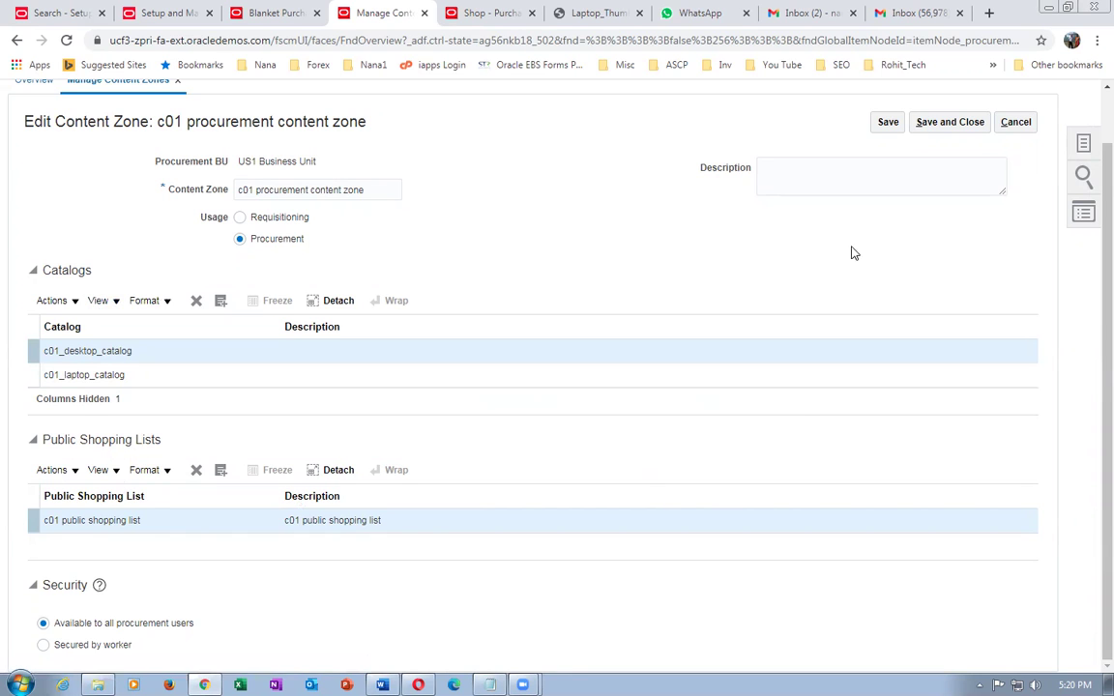
{"action": "left_click", "coordinate": [950, 124]}
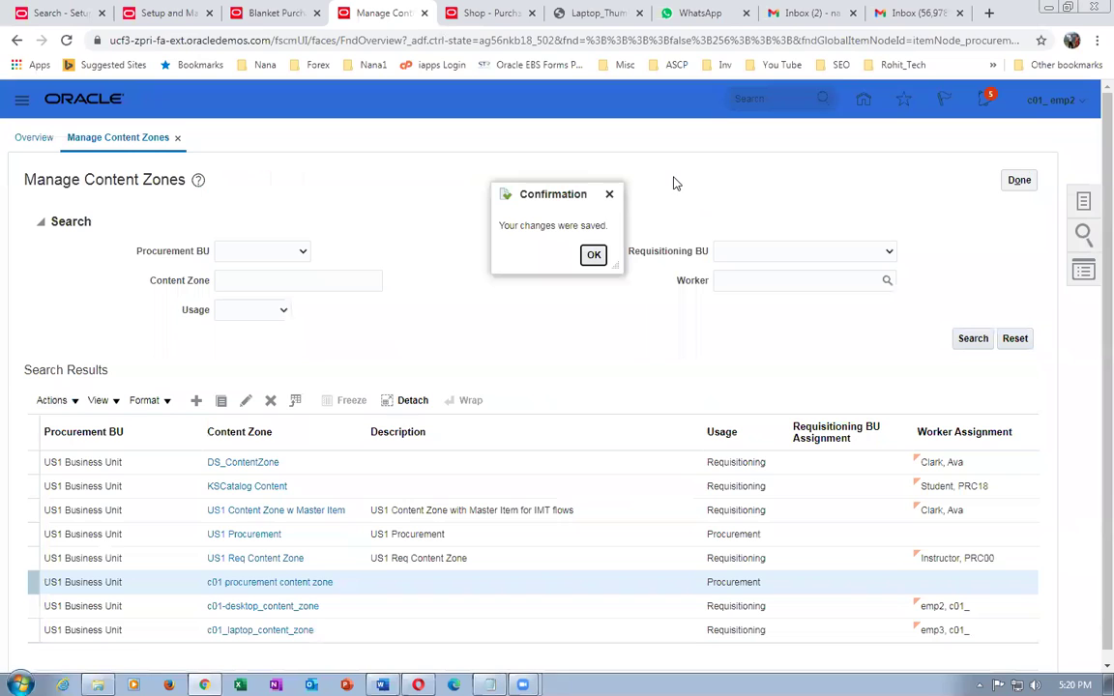
{"action": "left_click", "coordinate": [592, 255]}
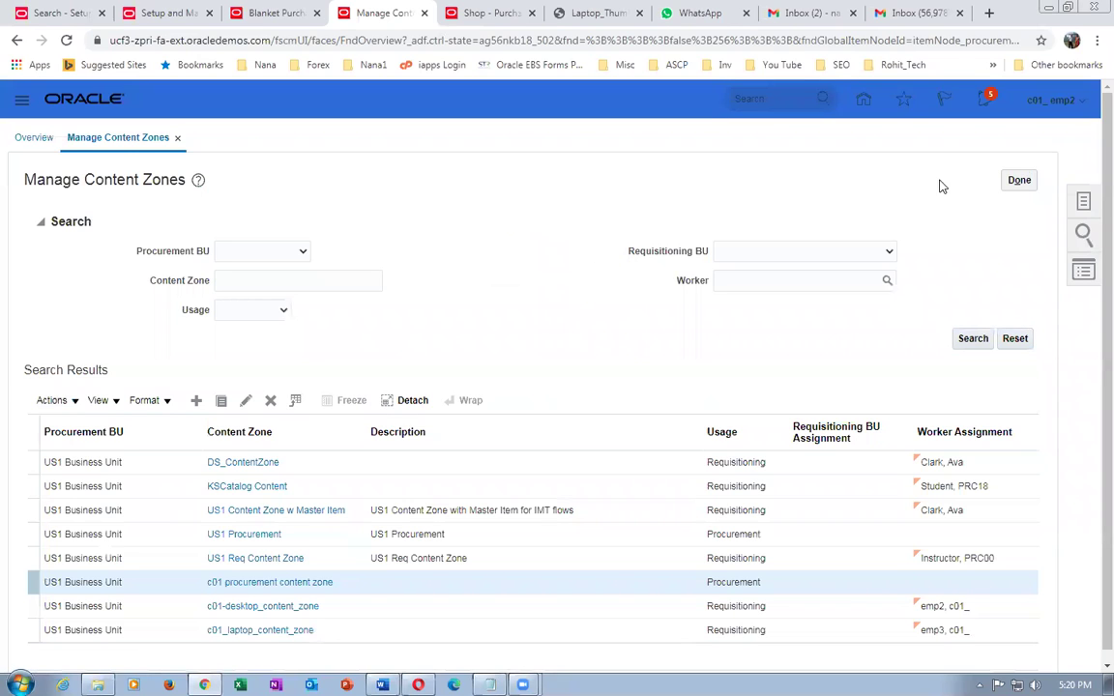
{"action": "left_click", "coordinate": [1017, 181]}
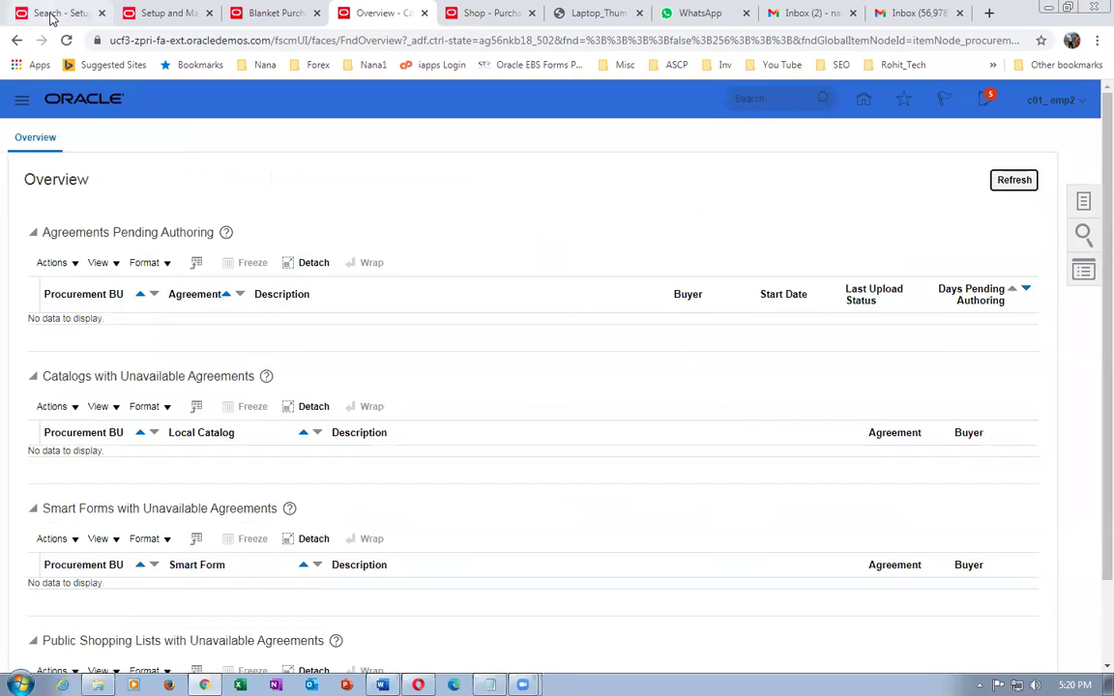
- Go home and open Purchase Requisitions under Procurement
{"action": "left_click", "coordinate": [51, 13]}
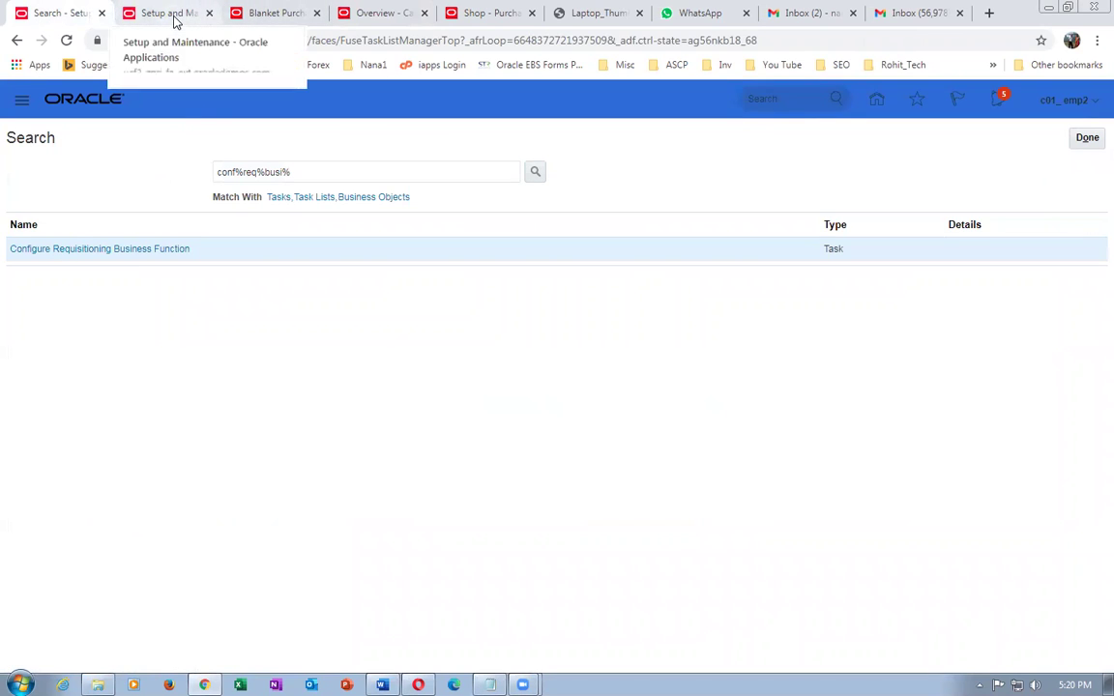
{"action": "left_click", "coordinate": [1085, 138]}
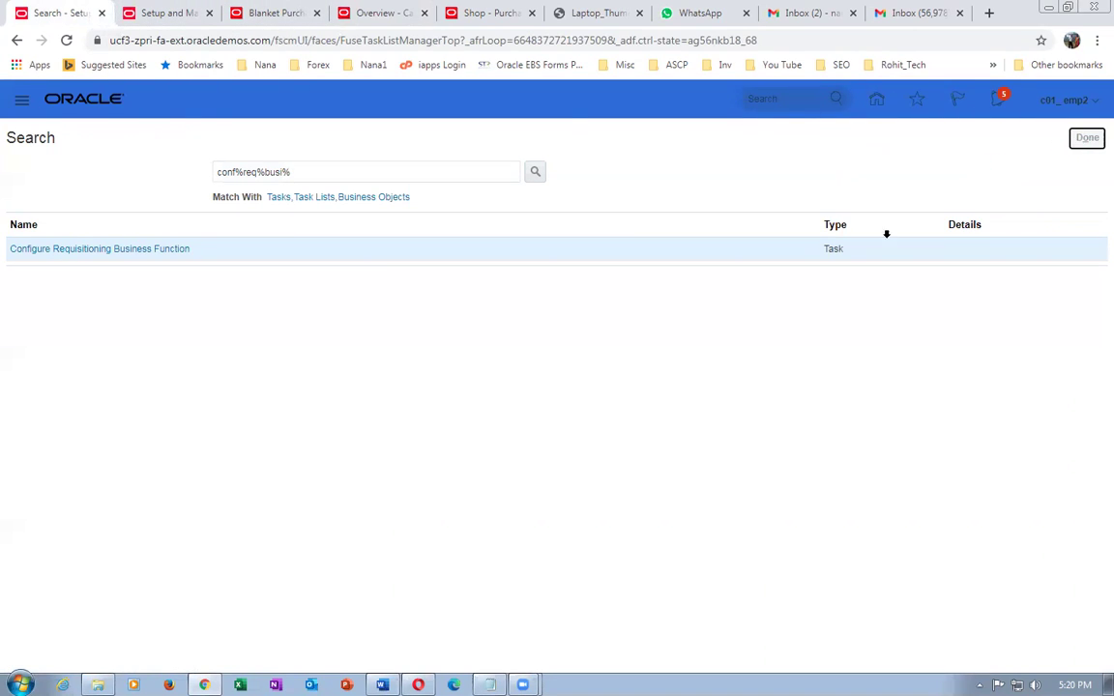
{"action": "left_click", "coordinate": [864, 102]}
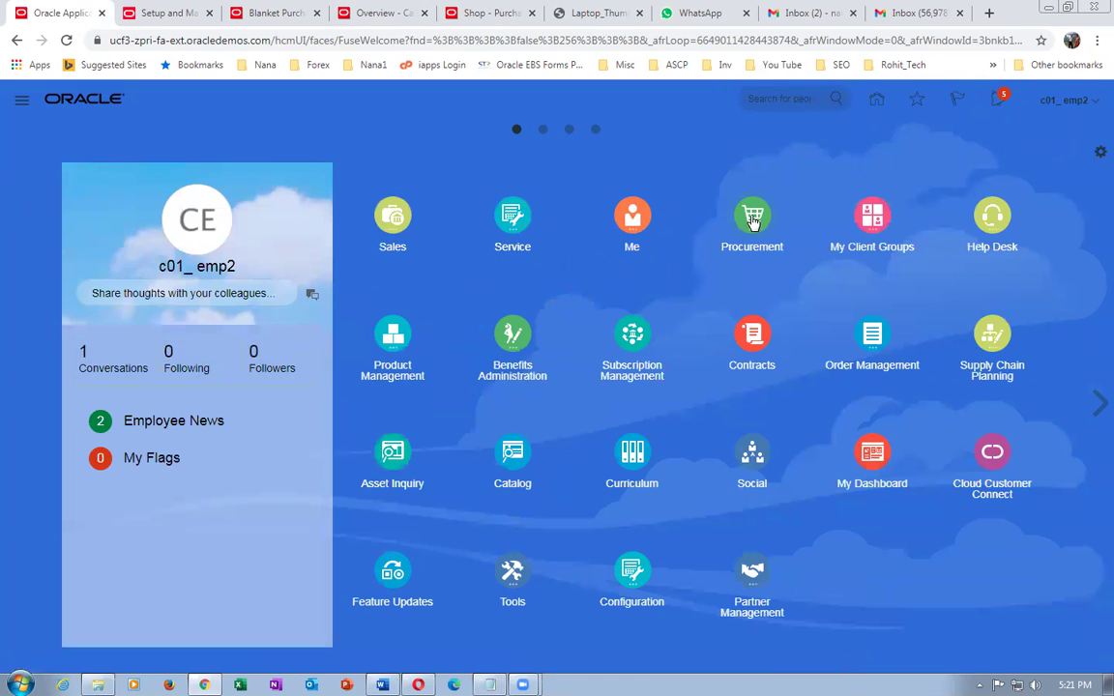
{"action": "left_click", "coordinate": [746, 217]}
{"action": "left_click", "coordinate": [547, 316]}
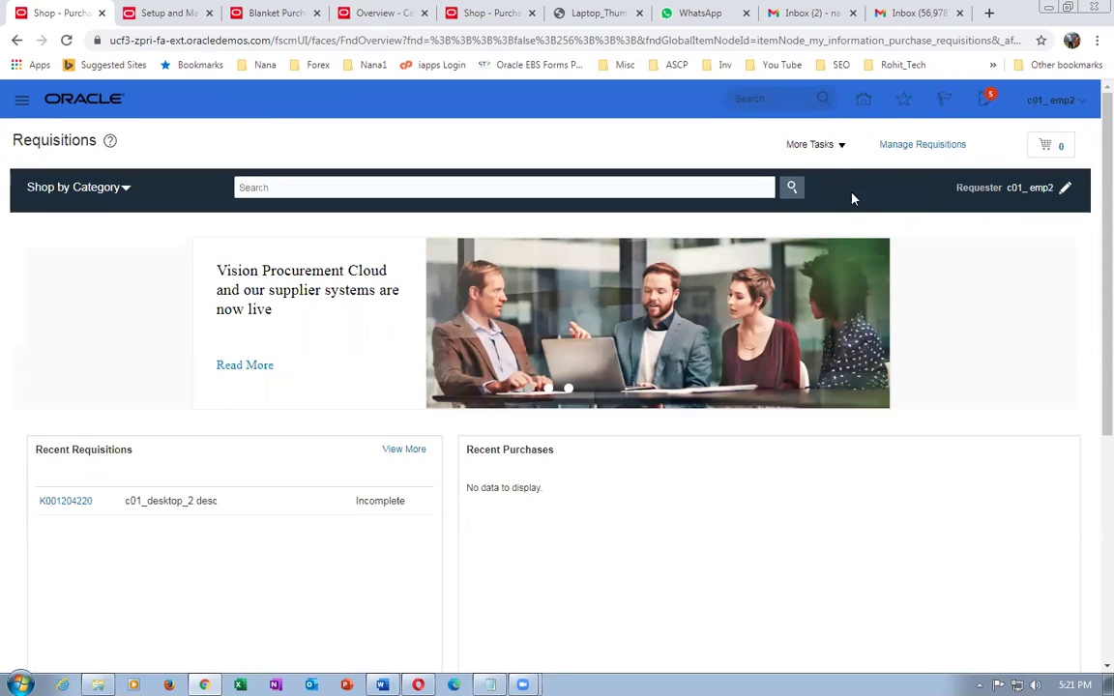
- Sign out of the session, confirm, and sign back in
{"action": "left_click", "coordinate": [1061, 113]}
{"action": "left_click", "coordinate": [1049, 131]}
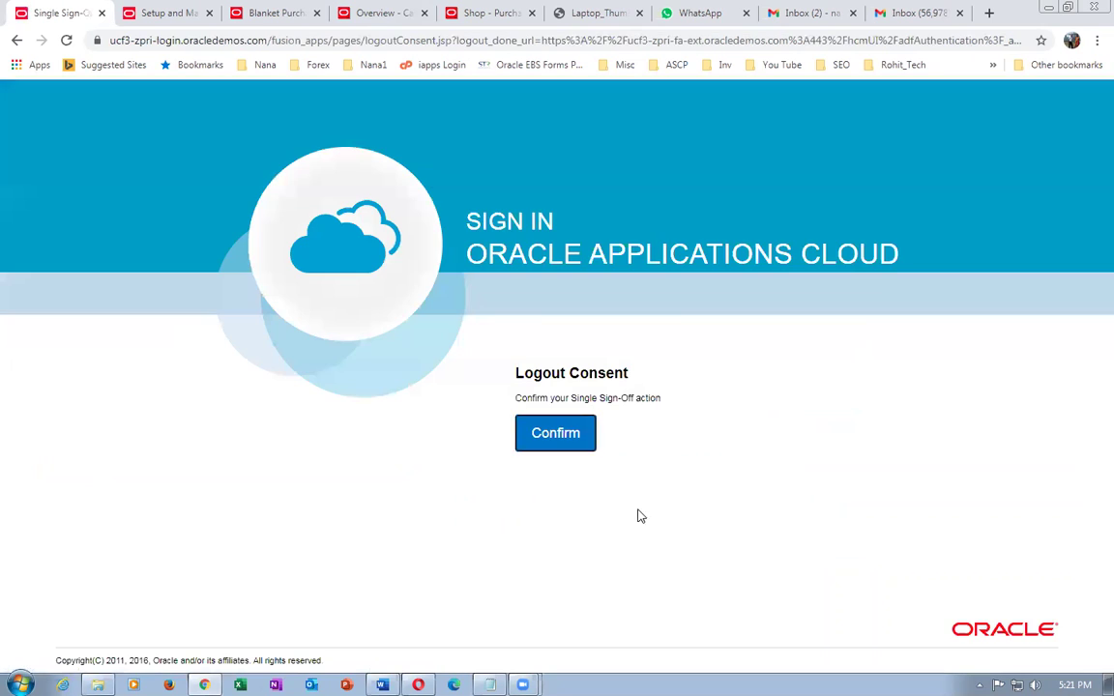
{"action": "left_click", "coordinate": [575, 448]}
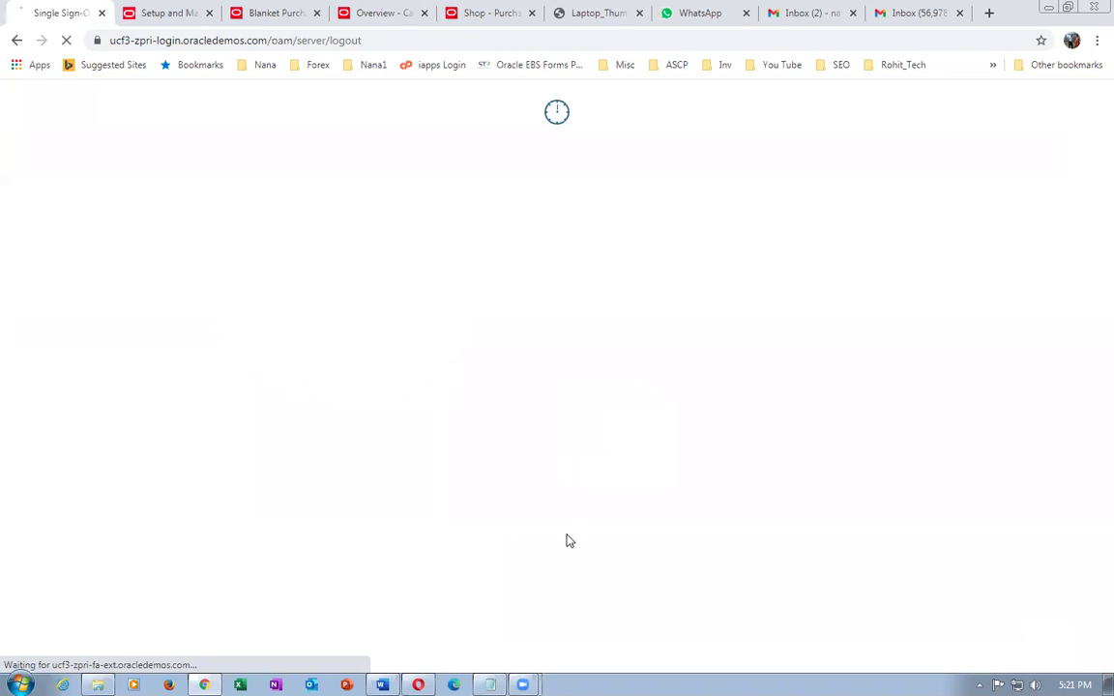
{"action": "left_click", "coordinate": [498, 486]}
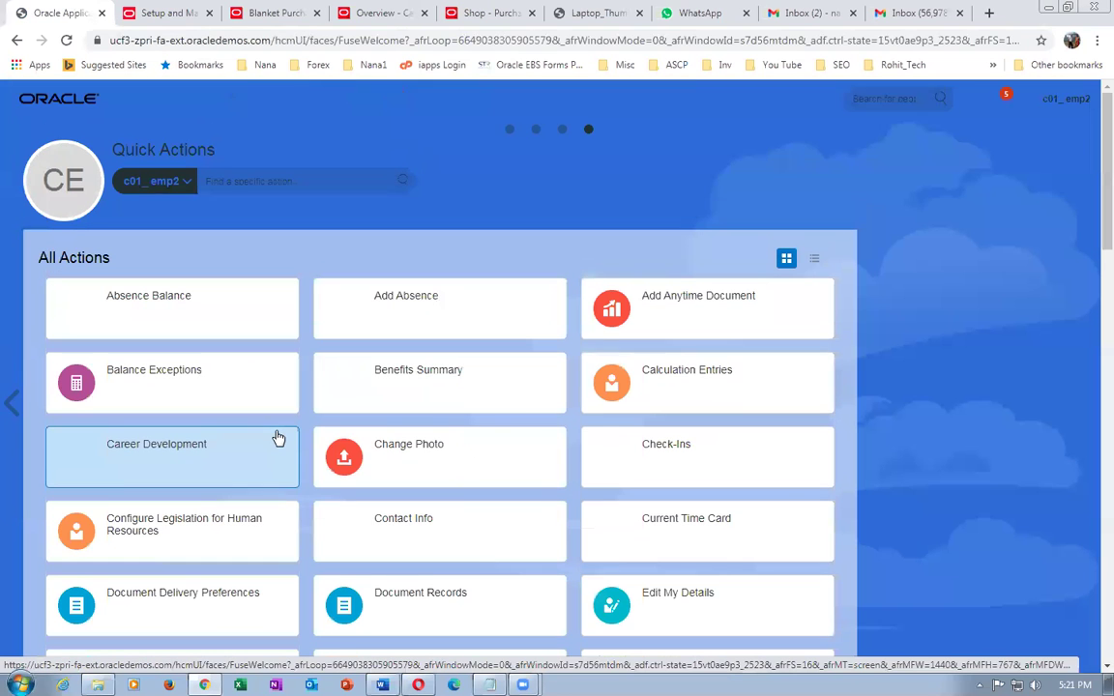
- Open the Purchase Requisitions tile from the springboard's Procurement group
{"action": "left_click", "coordinate": [511, 131]}
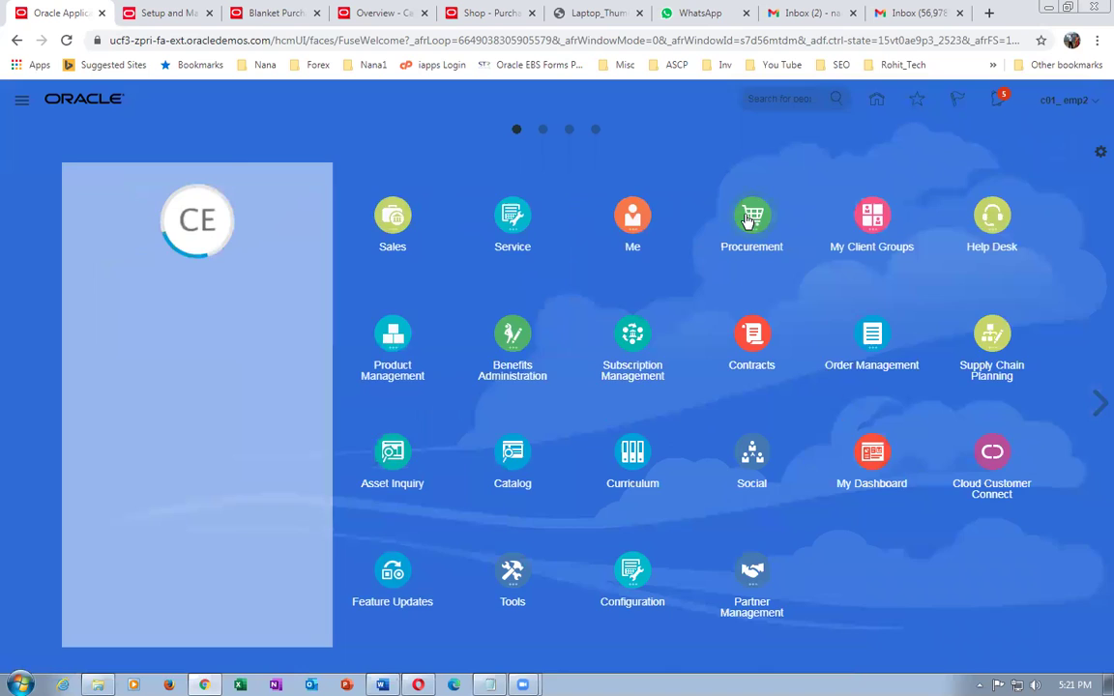
{"action": "left_click", "coordinate": [750, 217]}
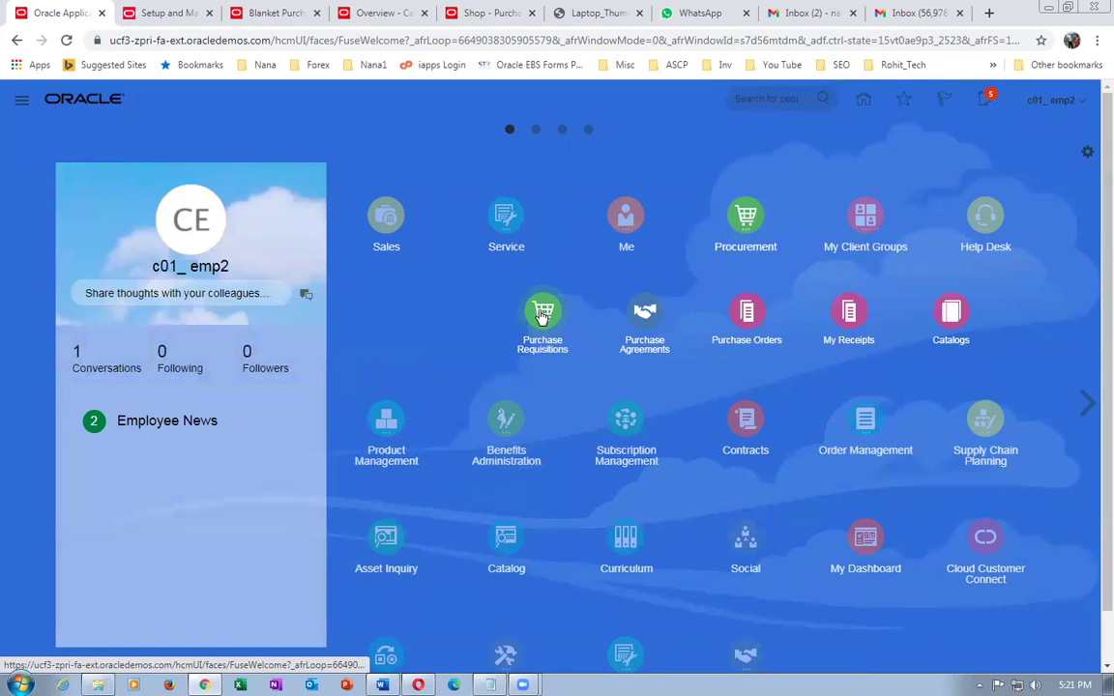
{"action": "left_click", "coordinate": [542, 313]}
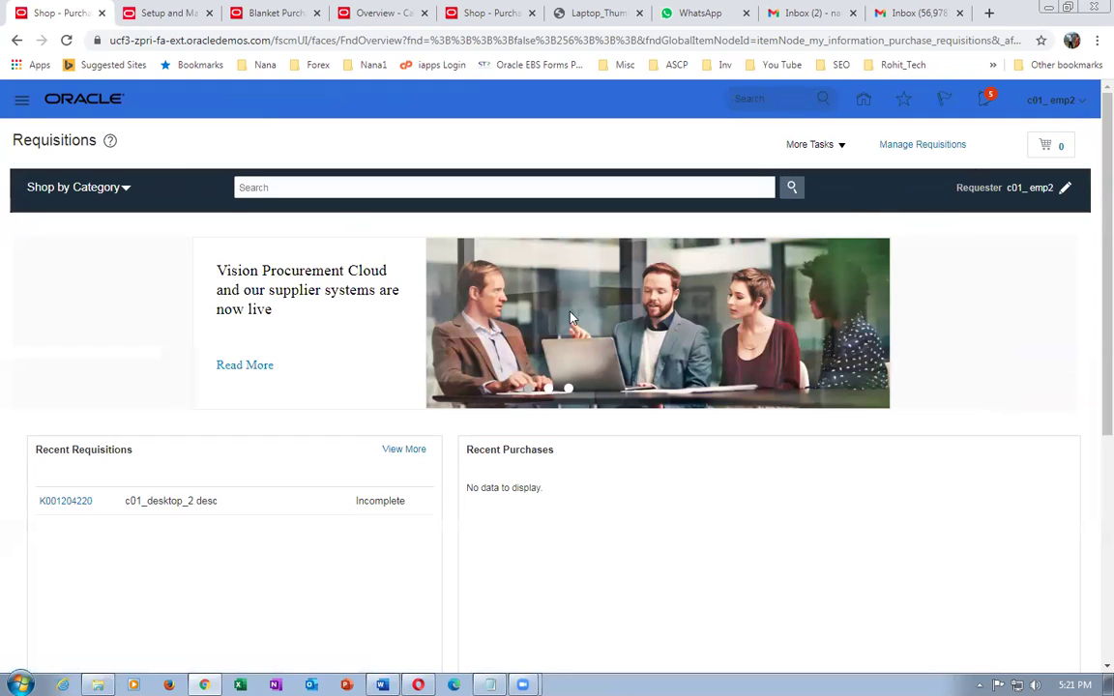
- Browse c01_computers > c01_laptop_catalog_browsing > c01_laptop and open c01_laptop_item's details
{"action": "left_click", "coordinate": [58, 188]}
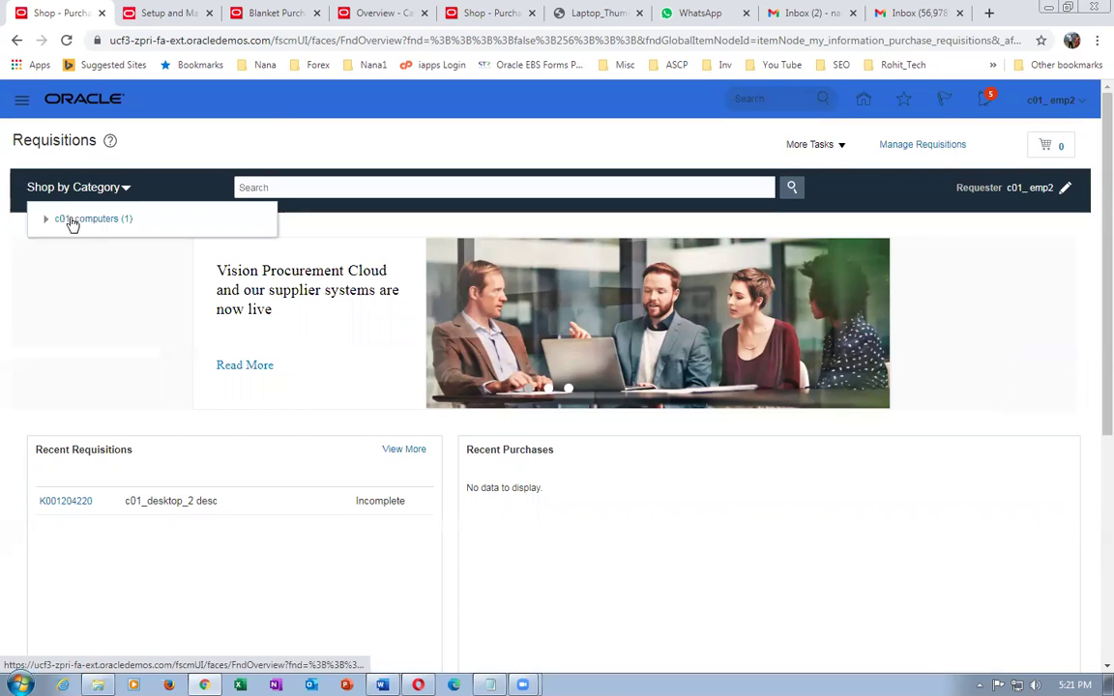
{"action": "left_click", "coordinate": [46, 220]}
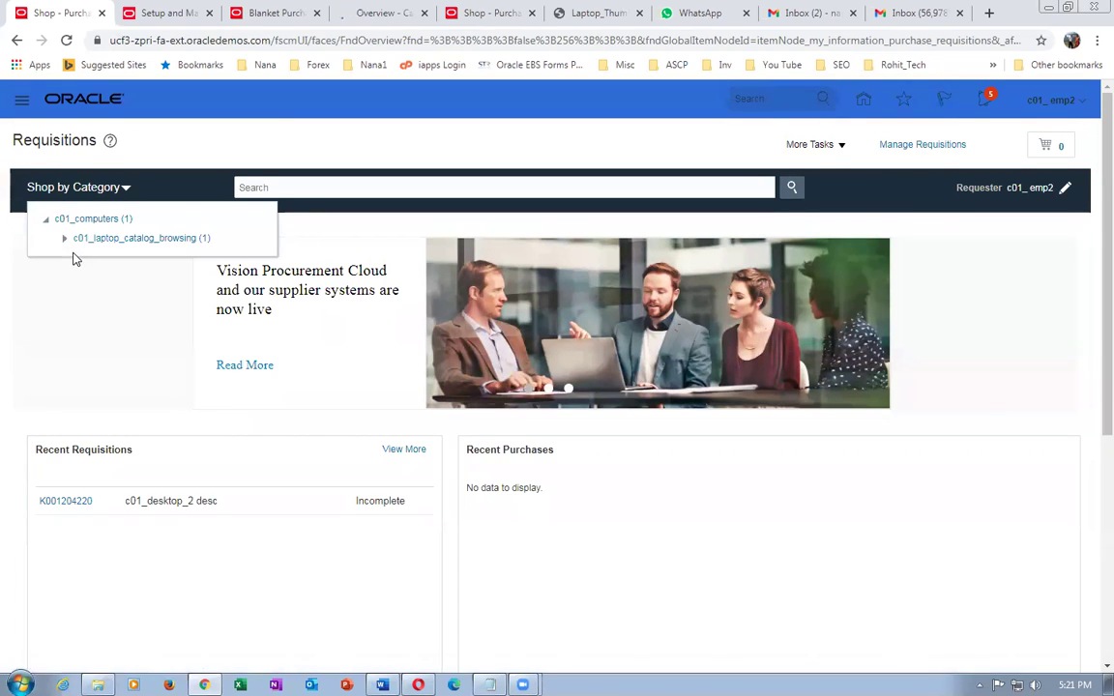
{"action": "left_click", "coordinate": [63, 239]}
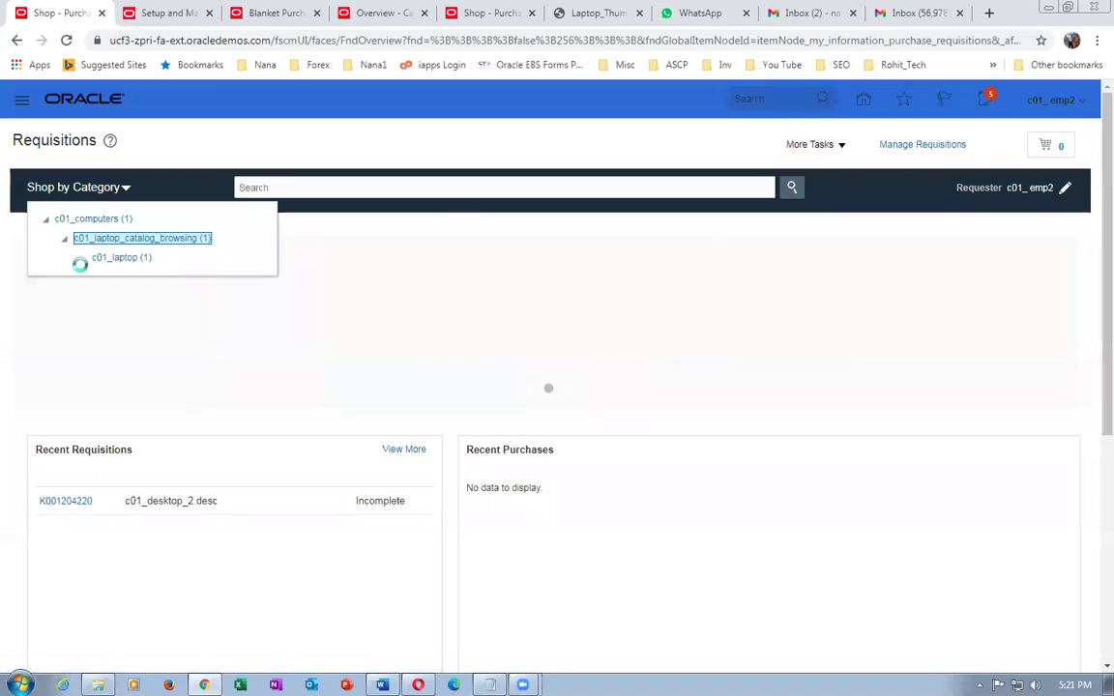
{"action": "left_click", "coordinate": [106, 258]}
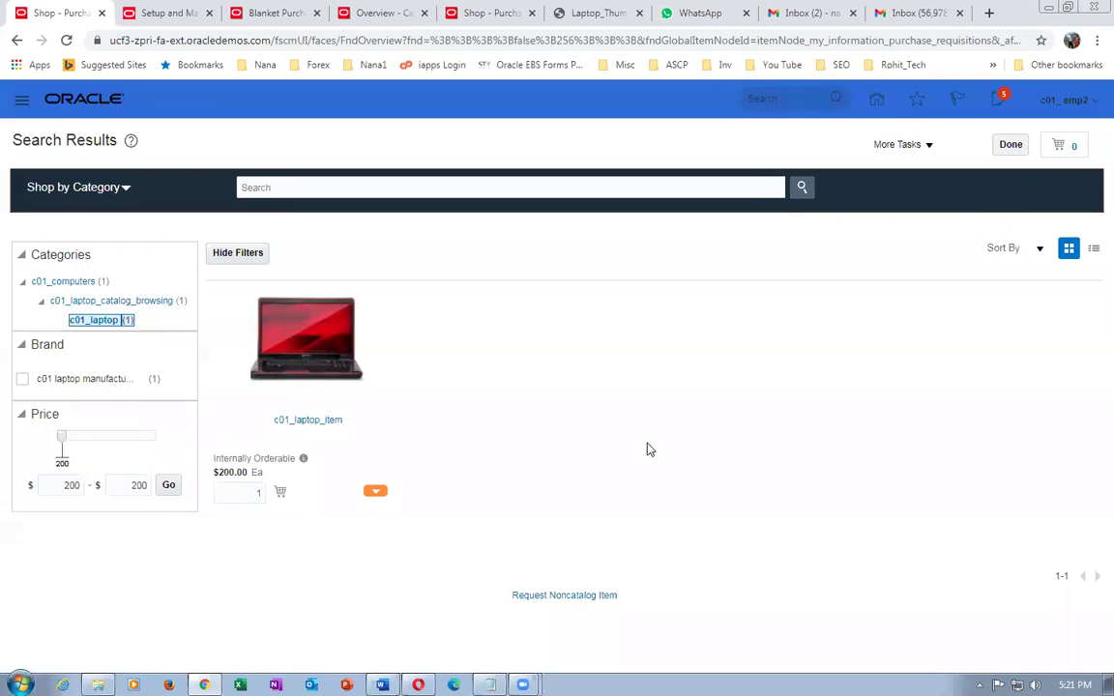
{"action": "left_click", "coordinate": [310, 424]}
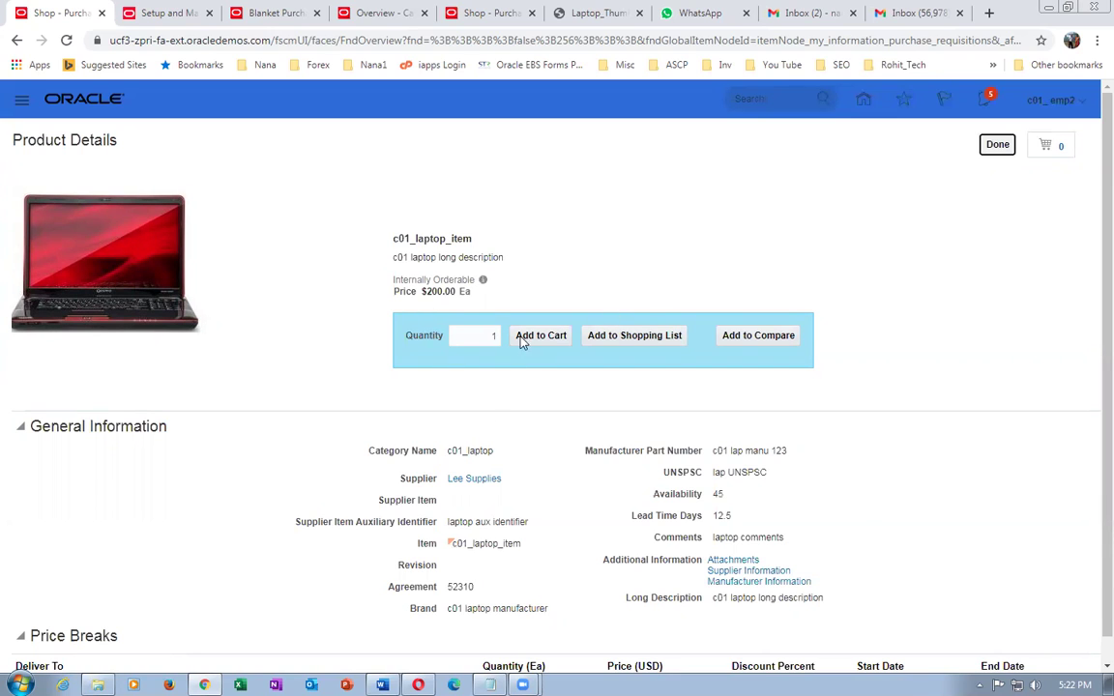
{"action": "double_click", "coordinate": [479, 333]}
- Set the laptop quantity to 3 and save it into a newly created personal shopping list
{"action": "type", "text": "3"}
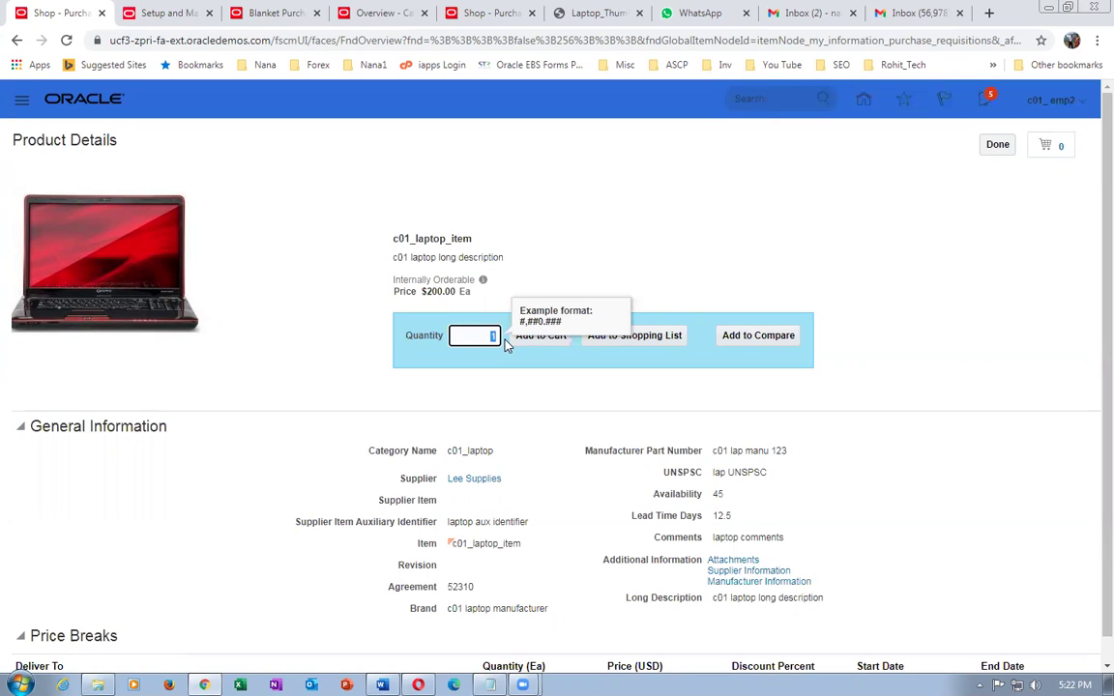
{"action": "left_click", "coordinate": [638, 247]}
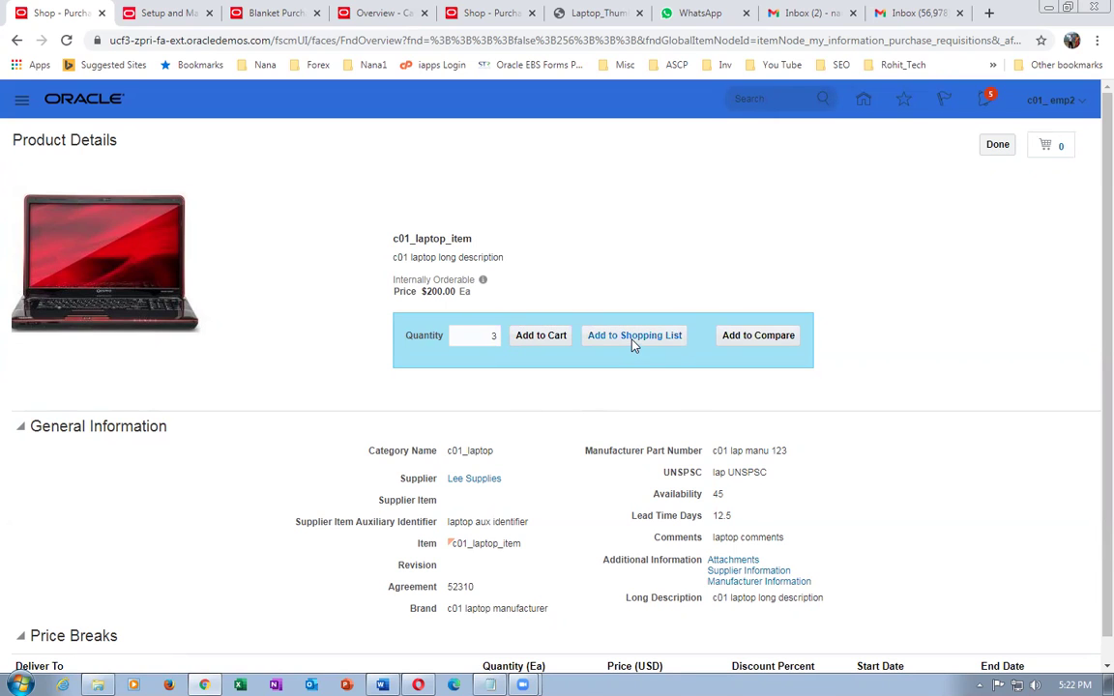
{"action": "left_click", "coordinate": [634, 339]}
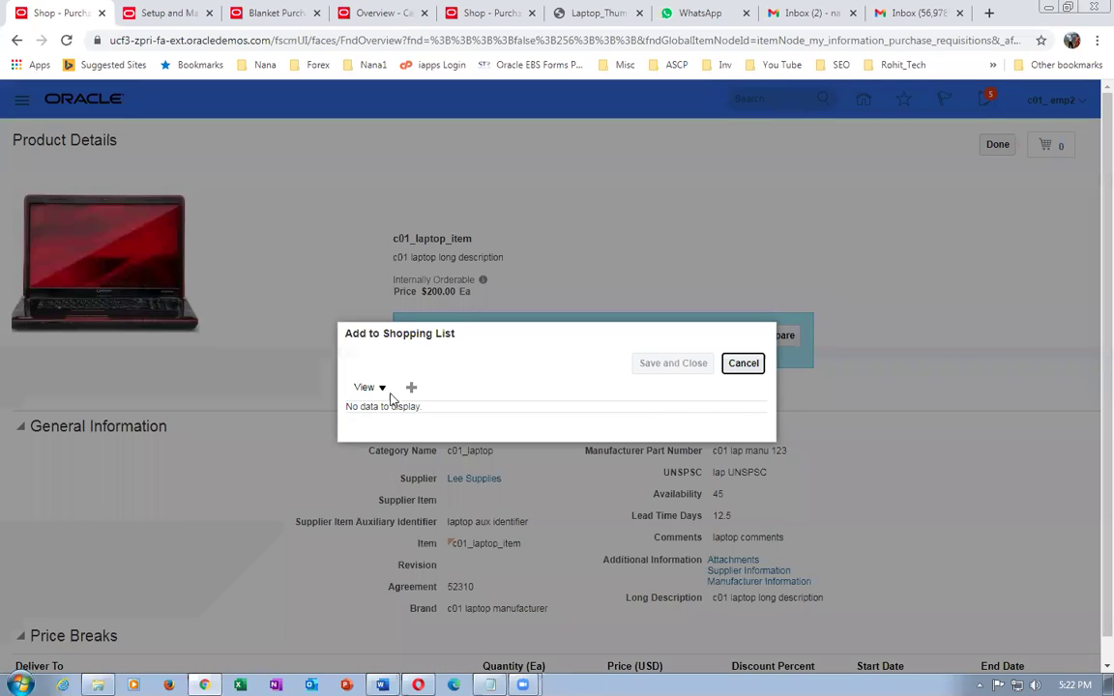
{"action": "left_click", "coordinate": [411, 388]}
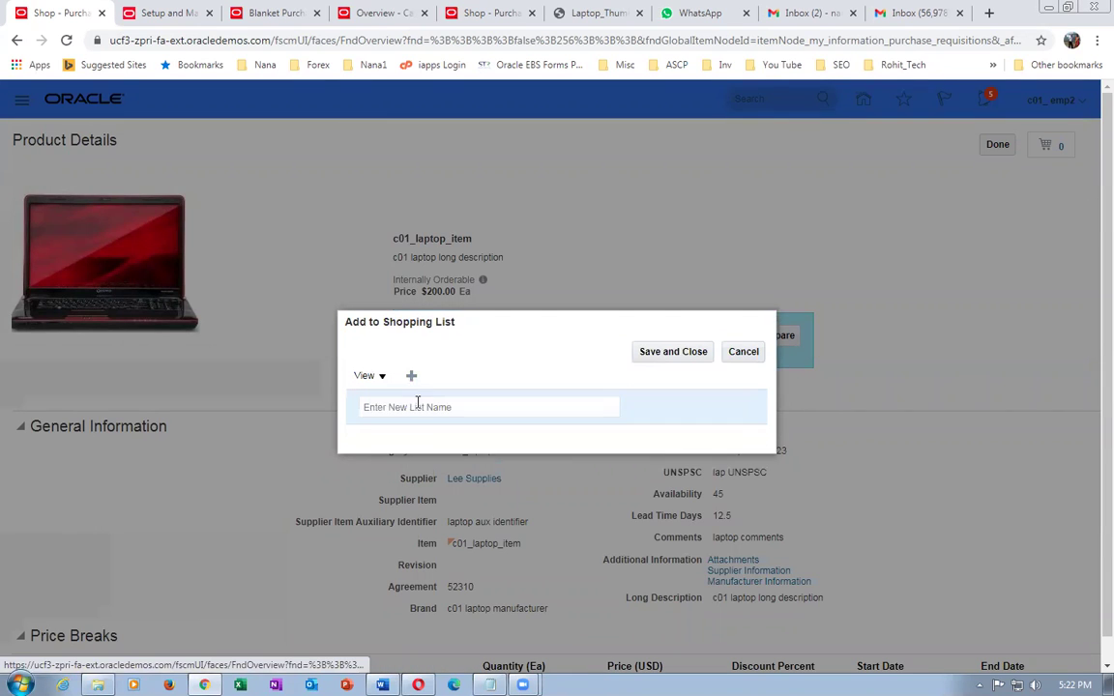
{"action": "type", "text": "Nana shopping list"}
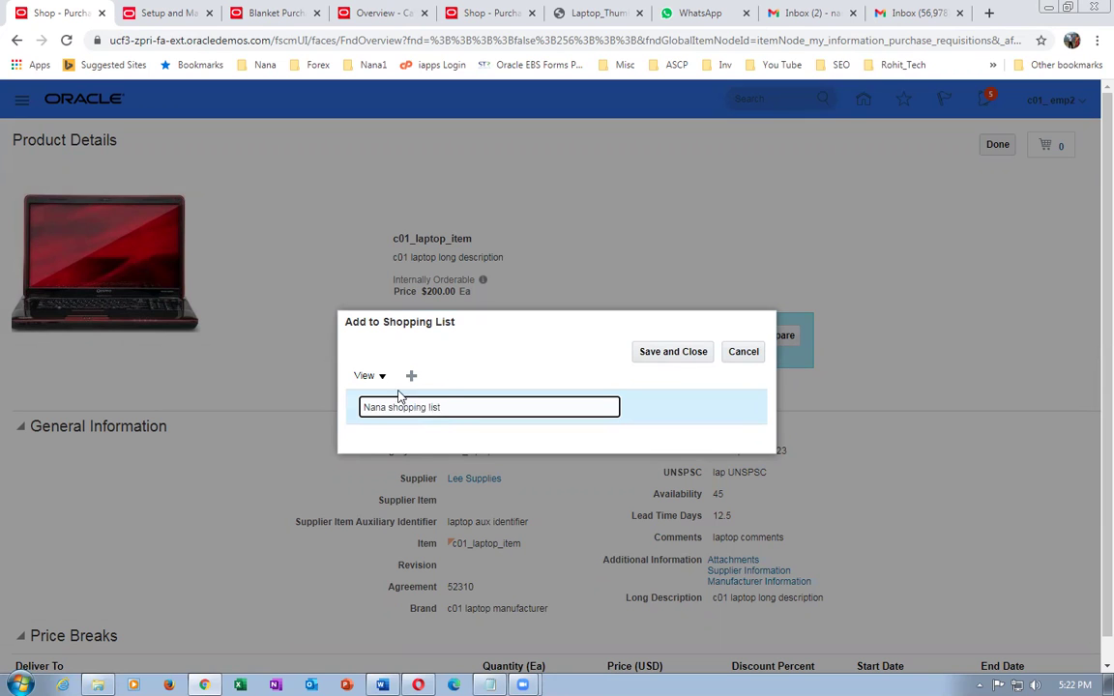
{"action": "left_click", "coordinate": [673, 351]}
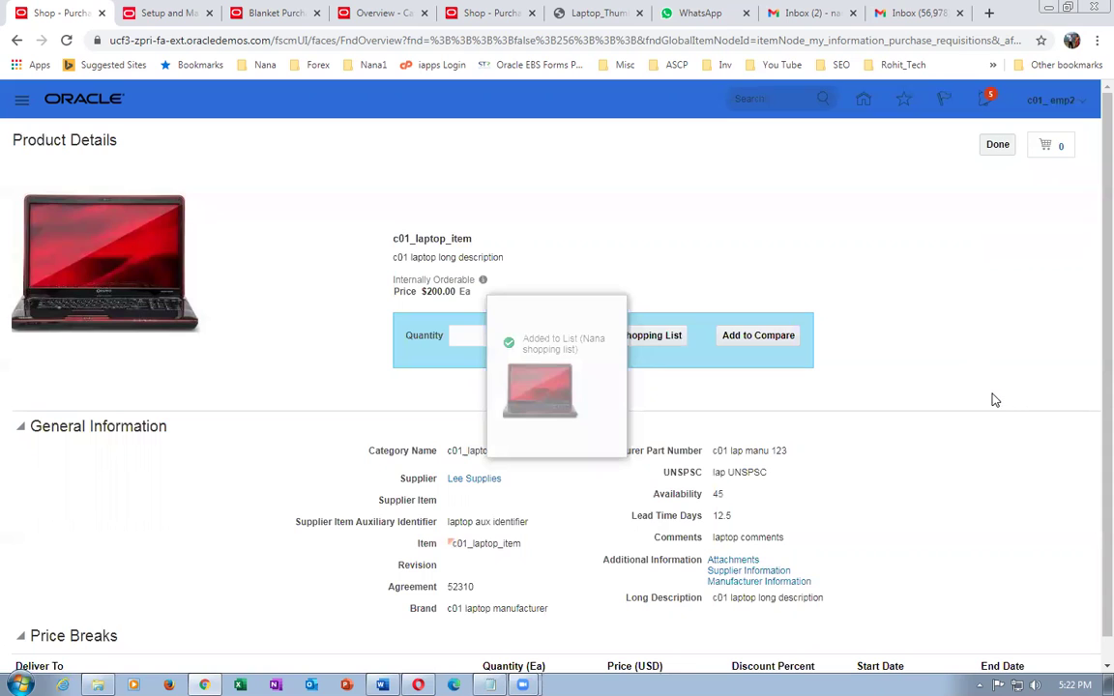
- Review the requester's shopping lists, then go back to the catalog Overview tab
{"action": "left_click", "coordinate": [997, 146]}
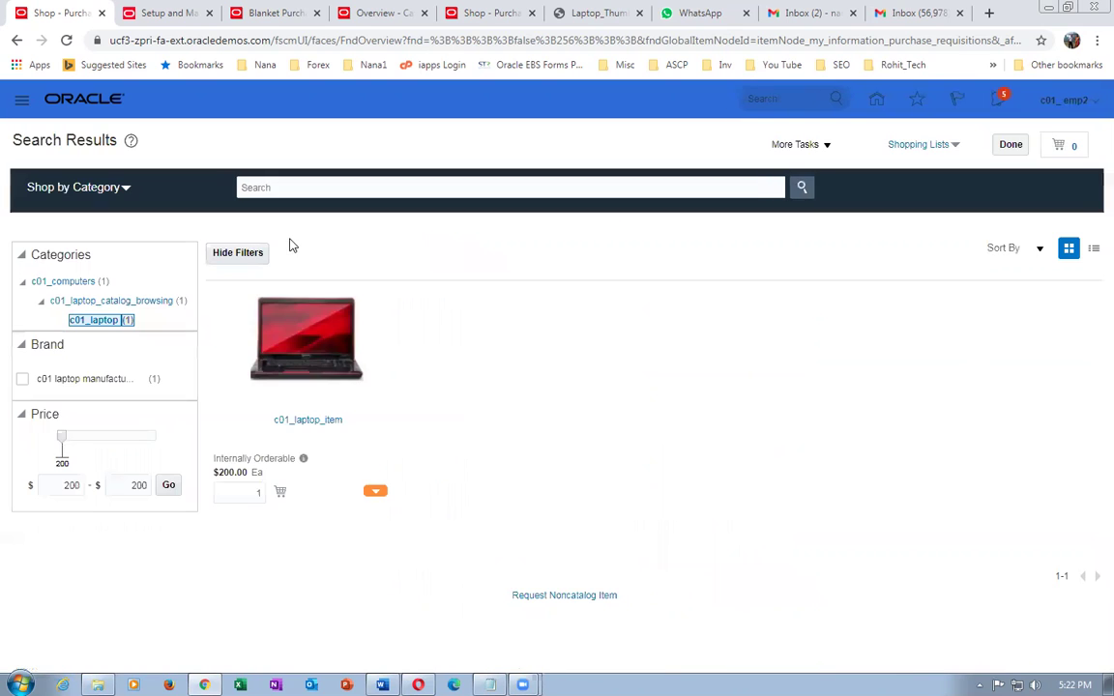
{"action": "left_click", "coordinate": [933, 147]}
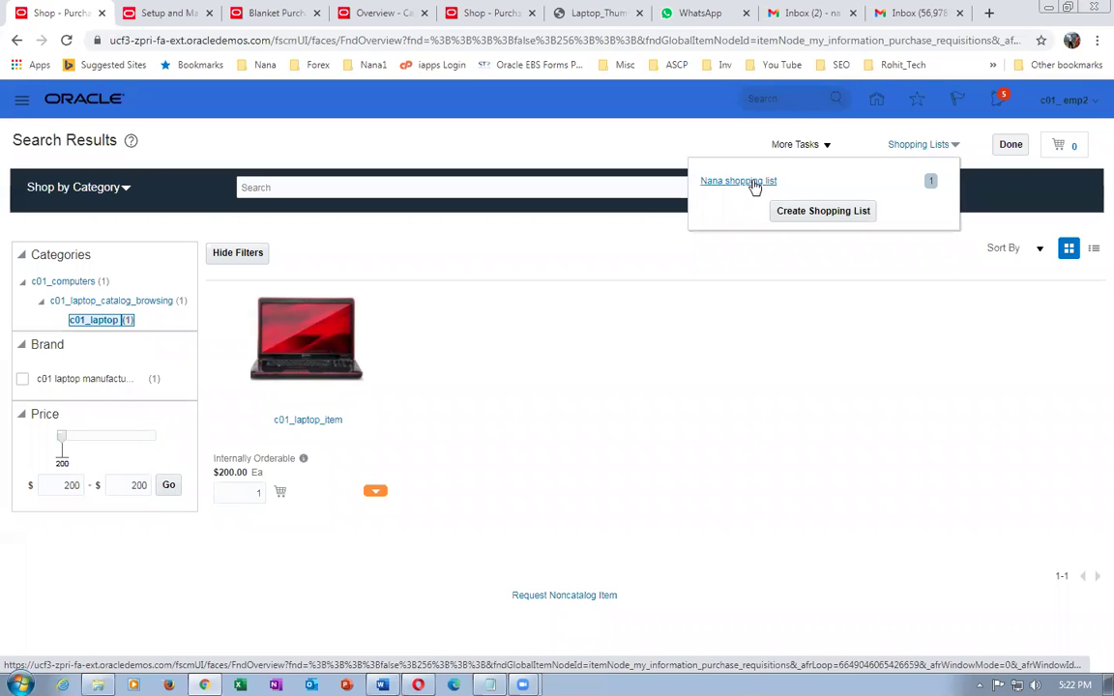
{"action": "left_click", "coordinate": [701, 396]}
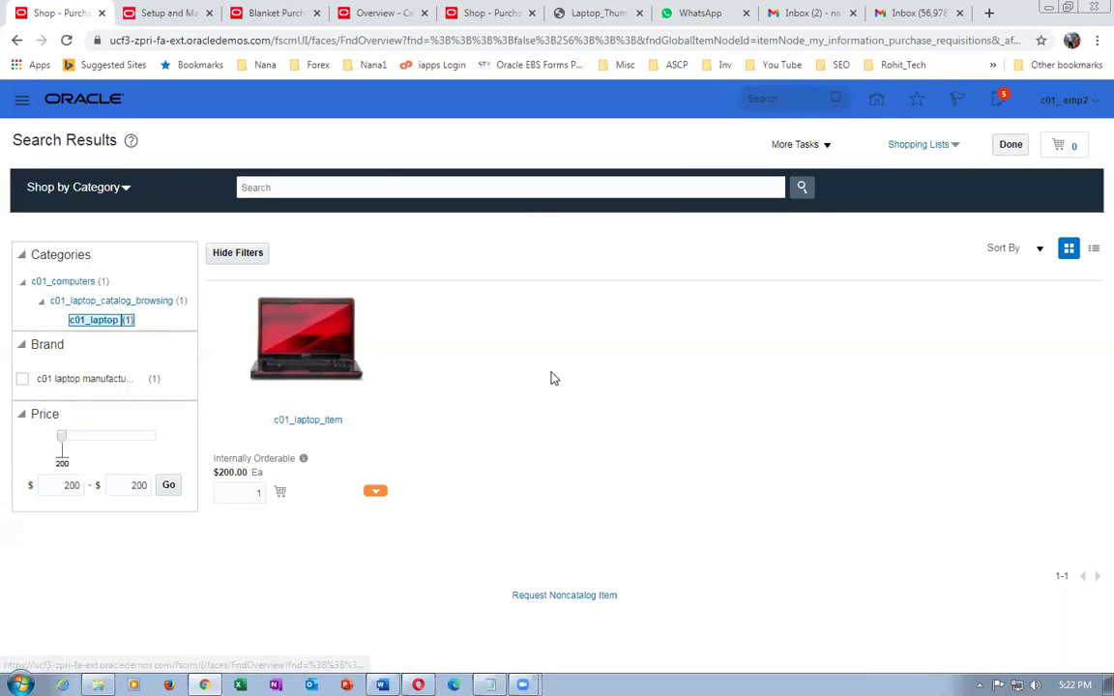
{"action": "left_click", "coordinate": [147, 16]}
{"action": "left_click", "coordinate": [377, 14]}
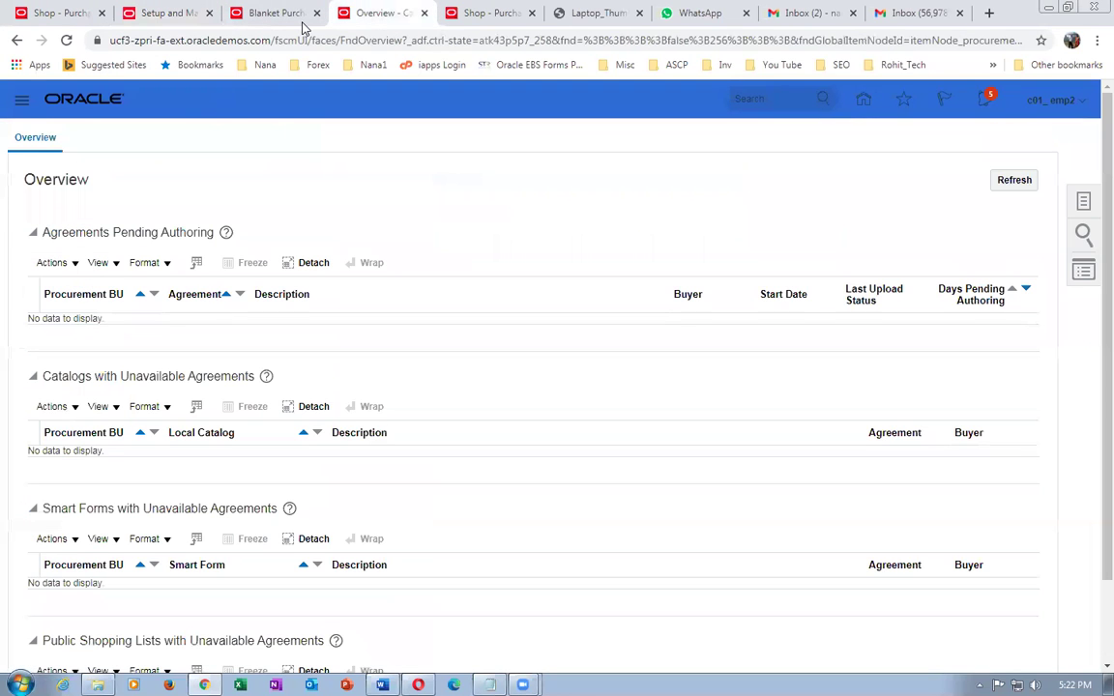
- Add the c01 public shopping list to c01-desktop_content_zone's public shopping lists and save the zone
{"action": "left_click", "coordinate": [1083, 203]}
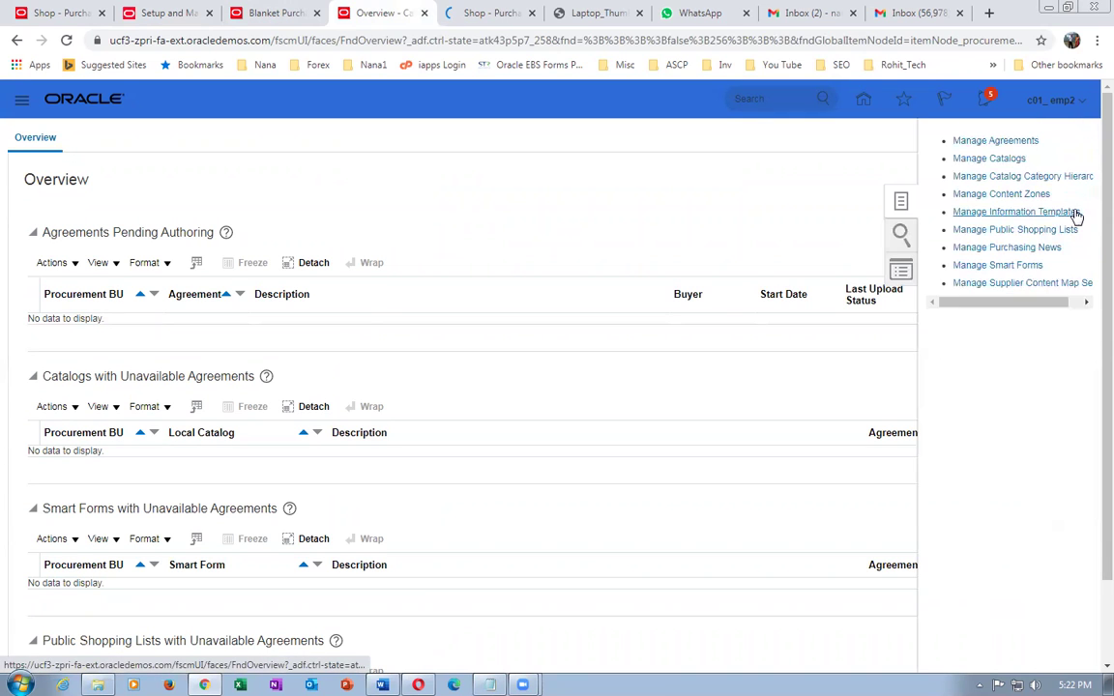
{"action": "left_click", "coordinate": [1006, 194]}
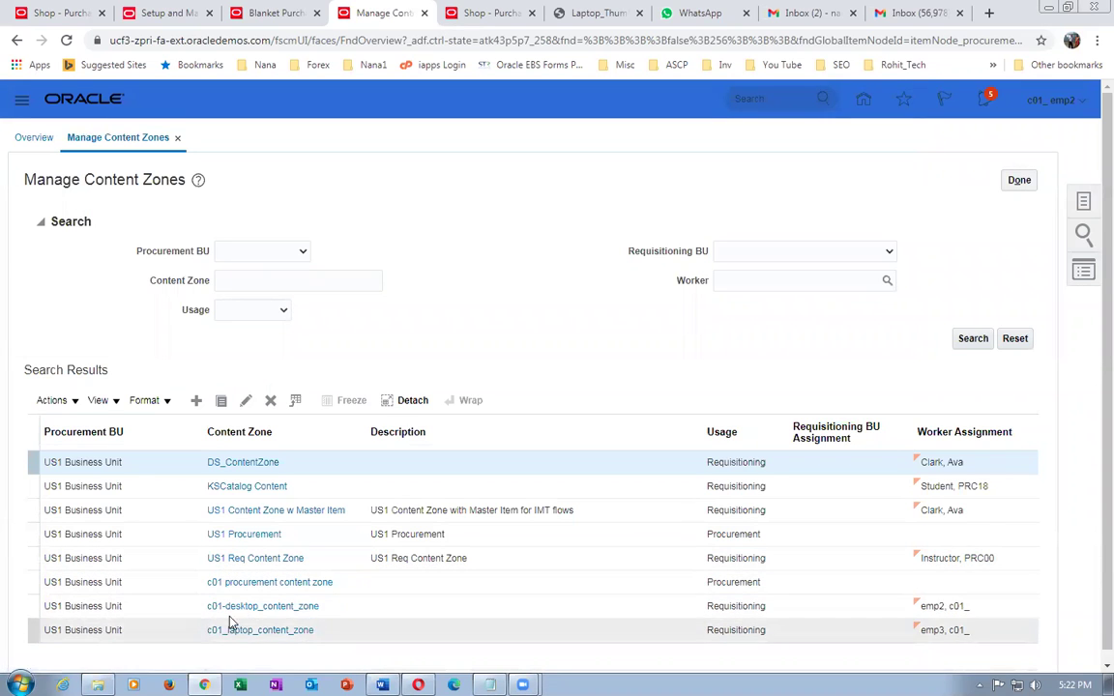
{"action": "left_click", "coordinate": [238, 609]}
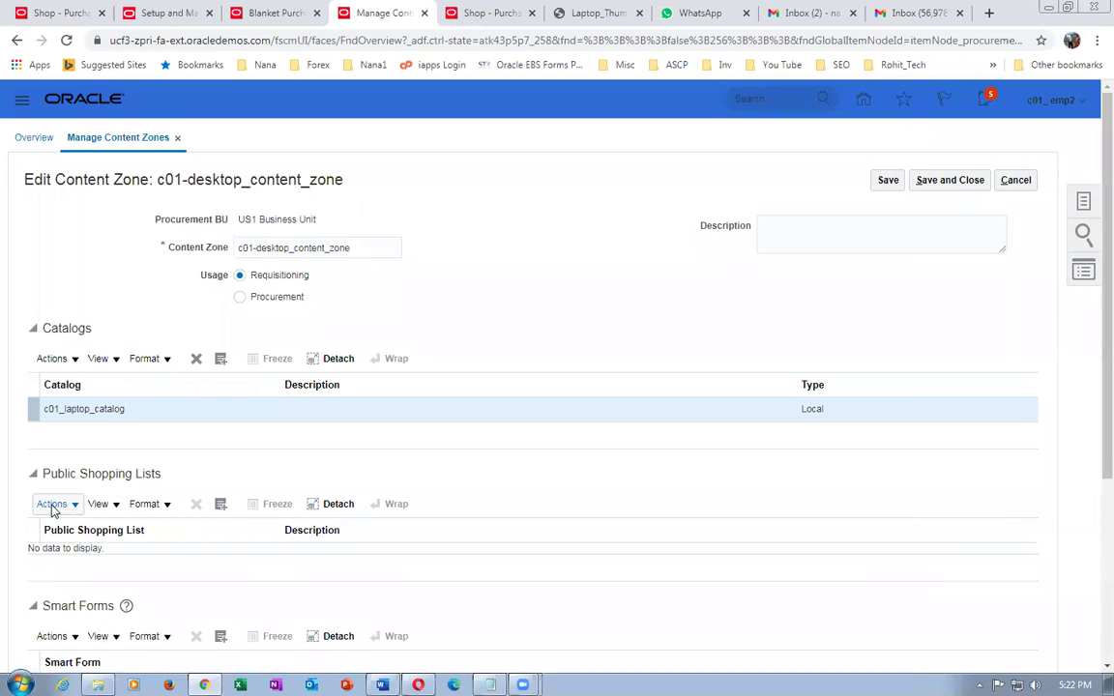
{"action": "left_click", "coordinate": [52, 503]}
{"action": "left_click", "coordinate": [61, 554]}
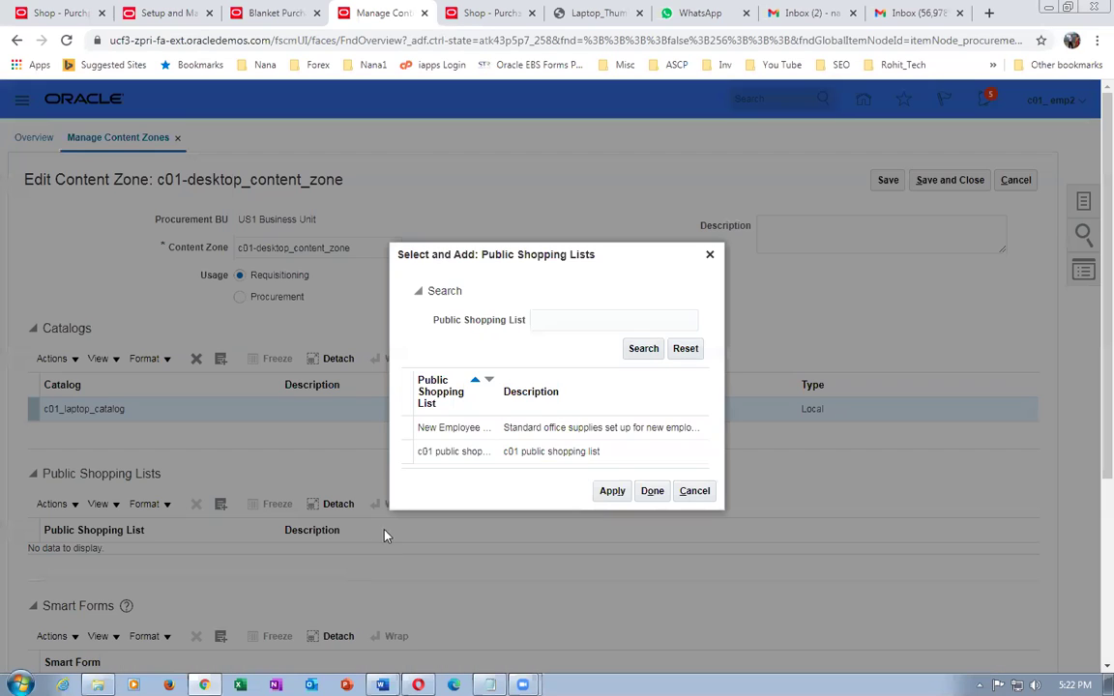
{"action": "left_click", "coordinate": [527, 451]}
{"action": "left_click", "coordinate": [612, 492]}
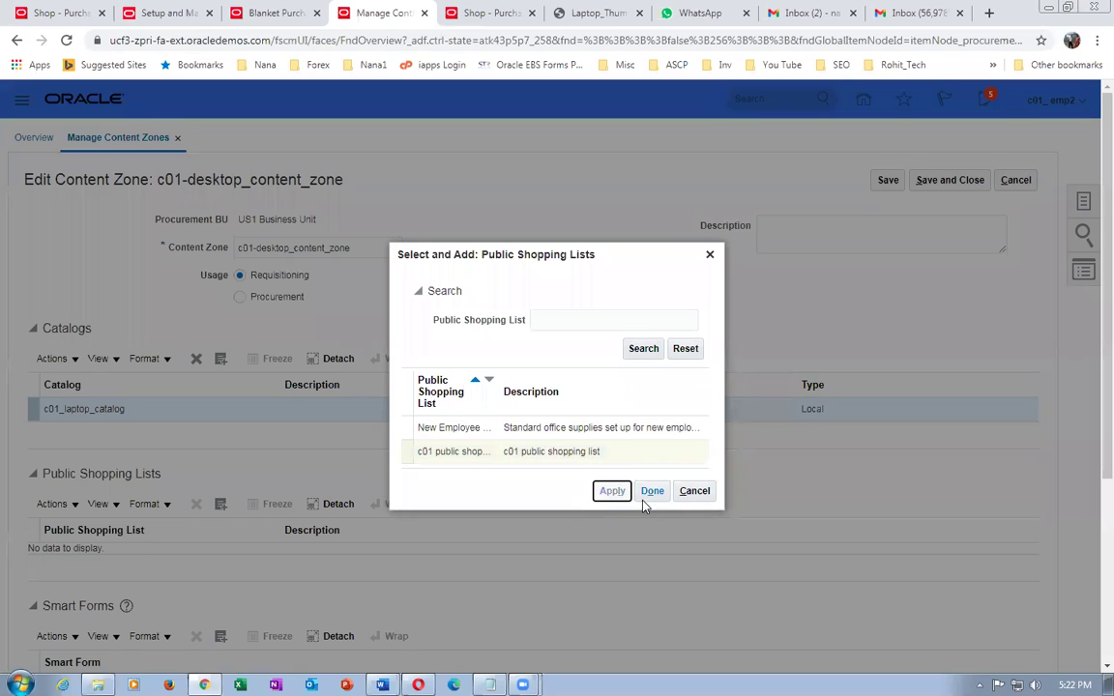
{"action": "left_click", "coordinate": [652, 491]}
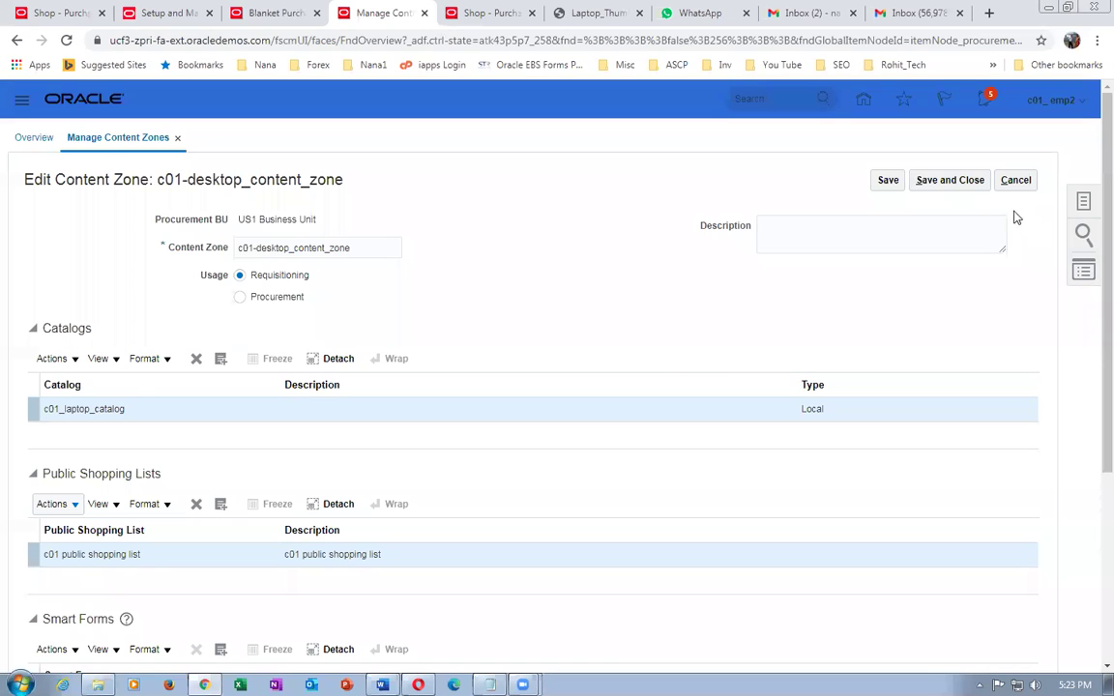
{"action": "left_click", "coordinate": [947, 183]}
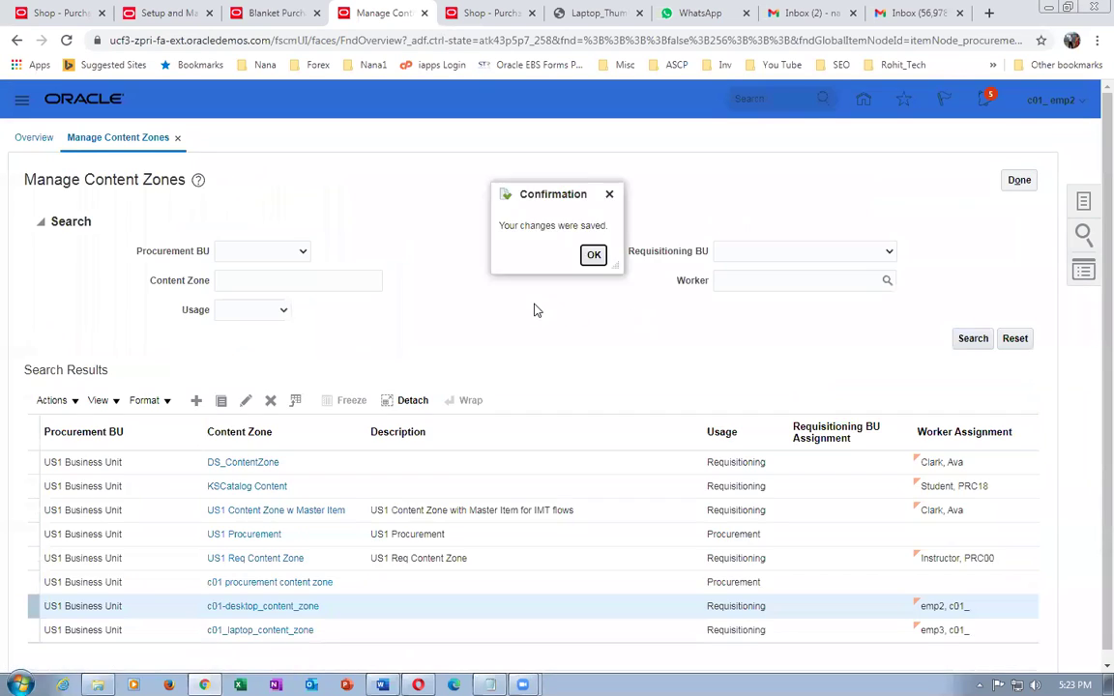
{"action": "left_click", "coordinate": [594, 258]}
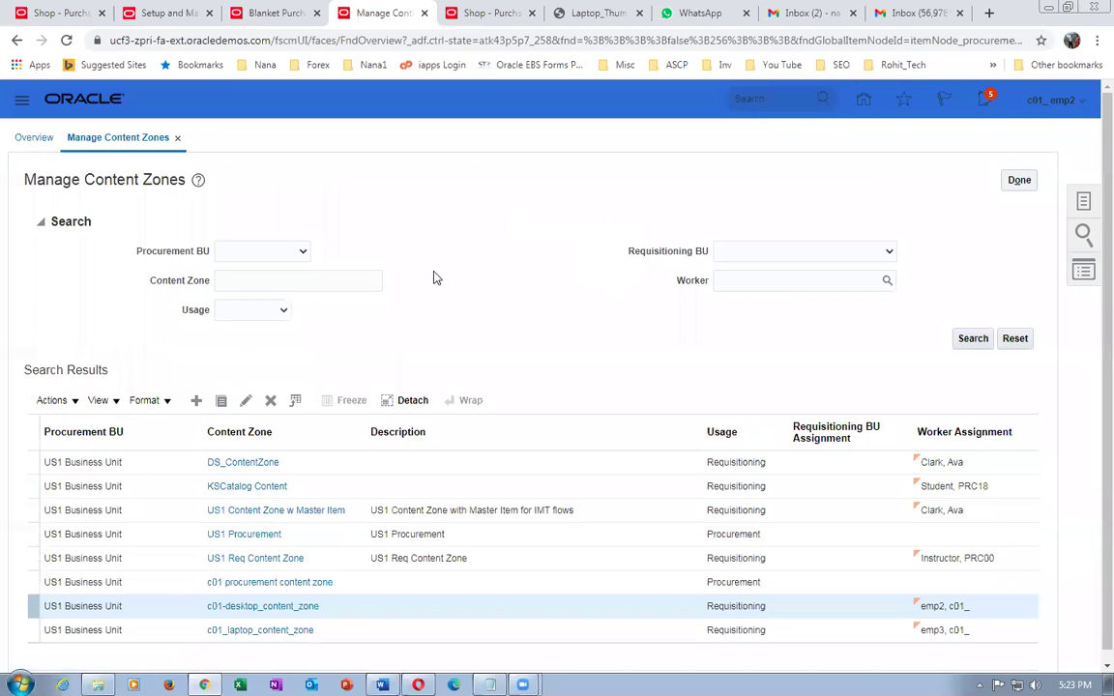
{"action": "left_click", "coordinate": [272, 21]}
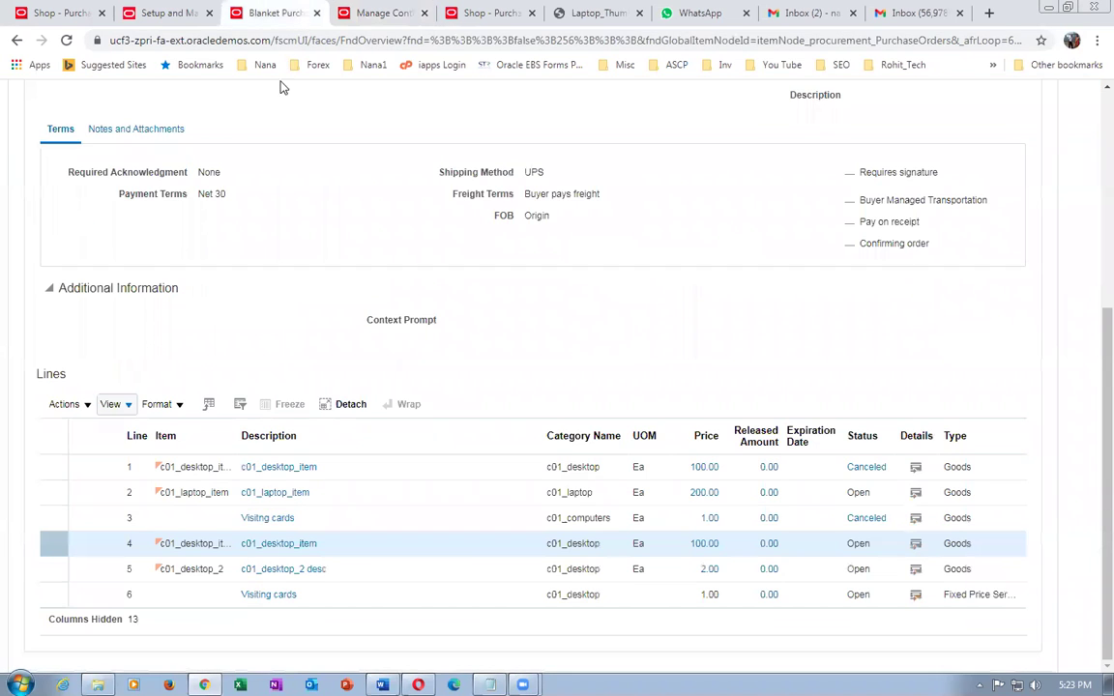
- Check the requester's shopping lists, then go to Procurement > Purchase Requisitions
{"action": "left_click", "coordinate": [472, 21]}
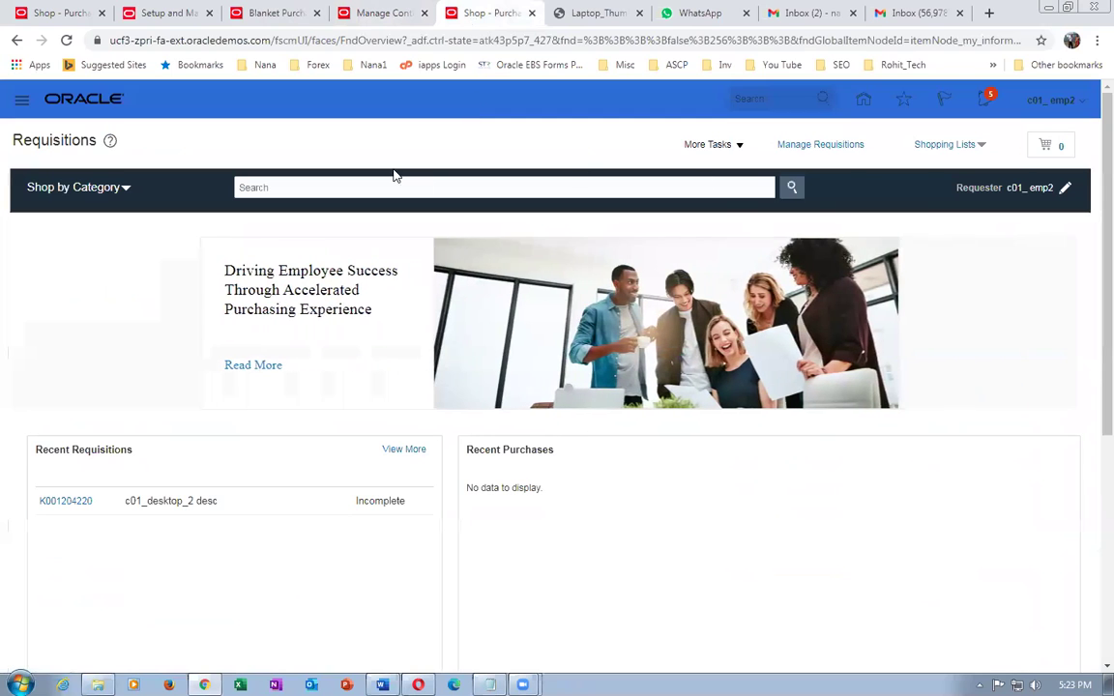
{"action": "left_click", "coordinate": [948, 145]}
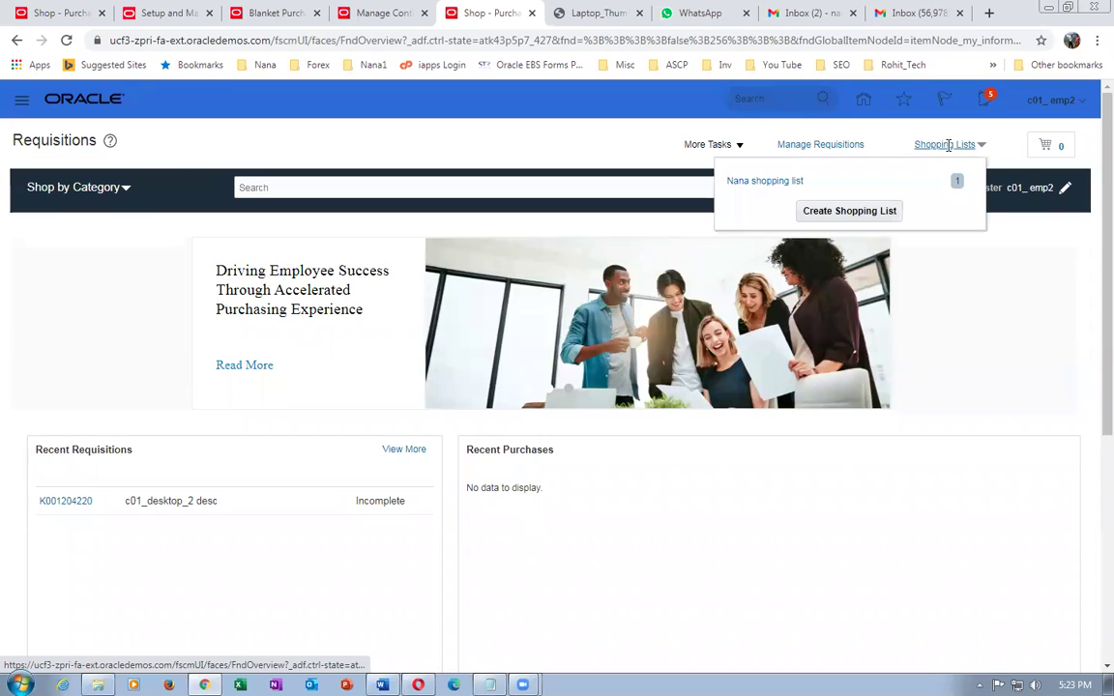
{"action": "left_click", "coordinate": [977, 323]}
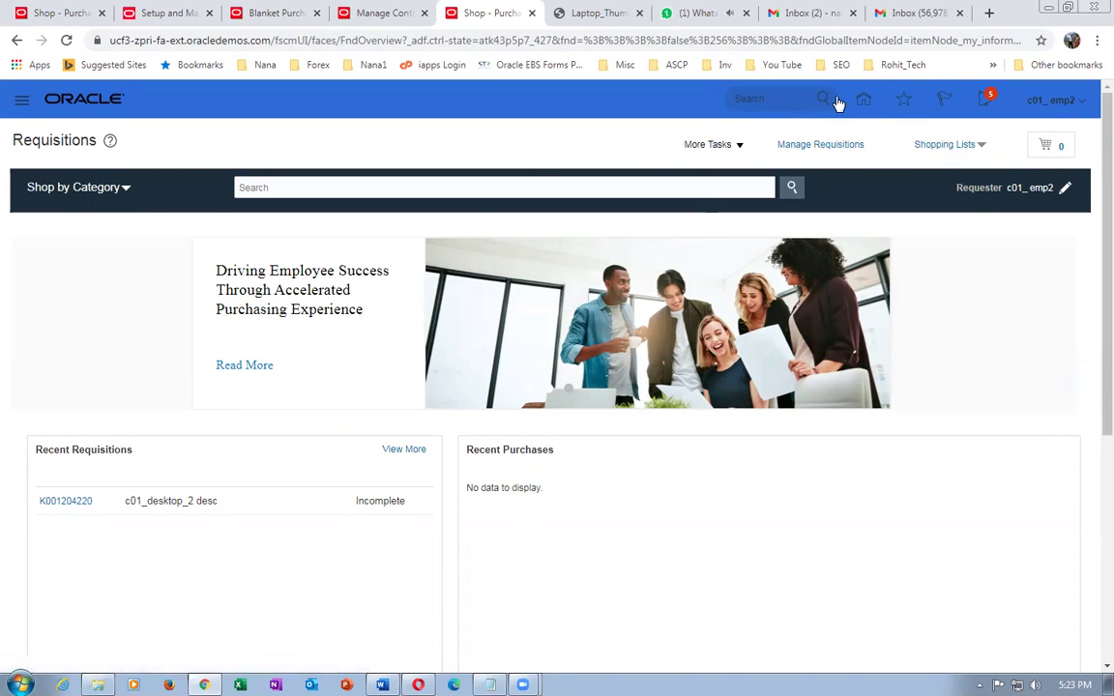
{"action": "left_click", "coordinate": [866, 99]}
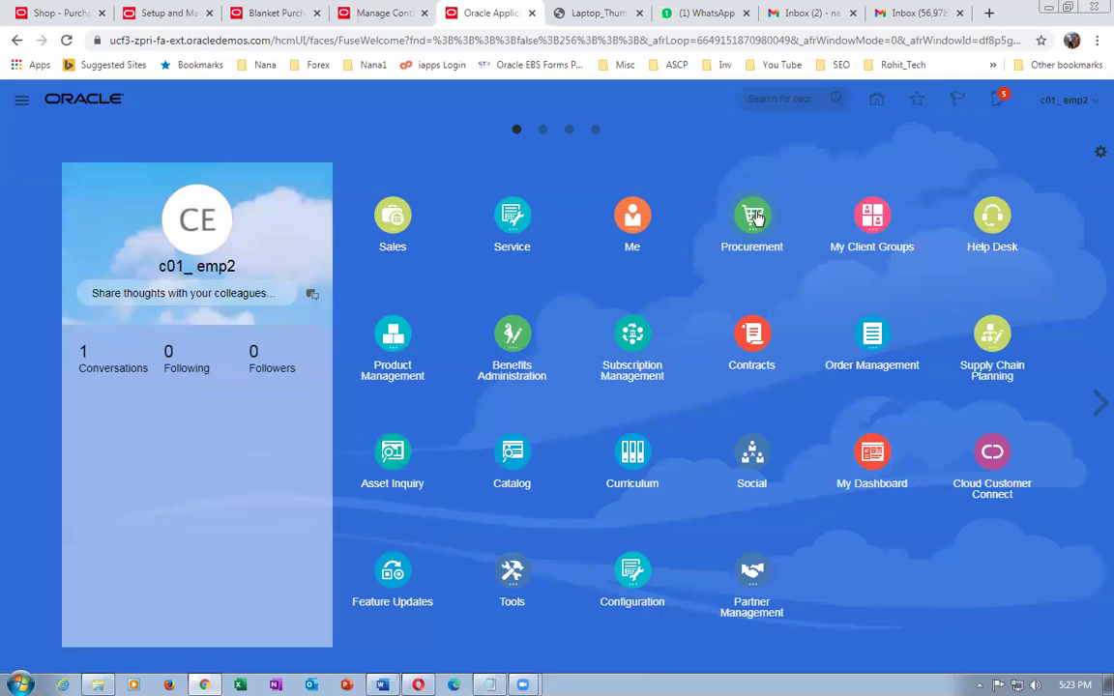
{"action": "left_click", "coordinate": [756, 217]}
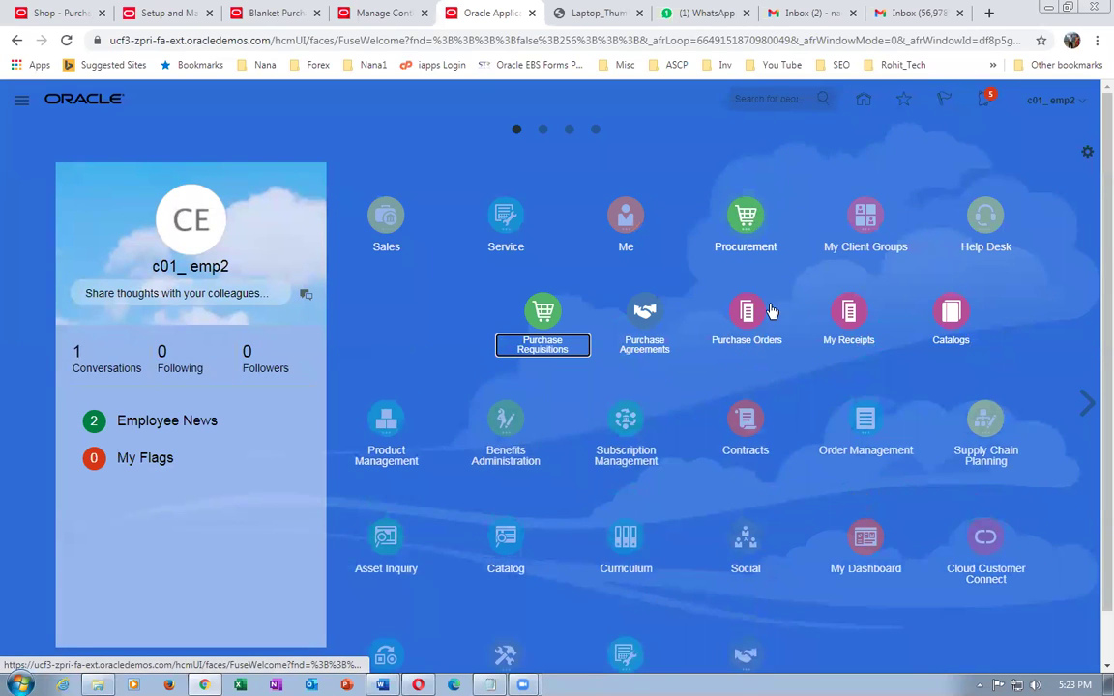
{"action": "left_click", "coordinate": [541, 332]}
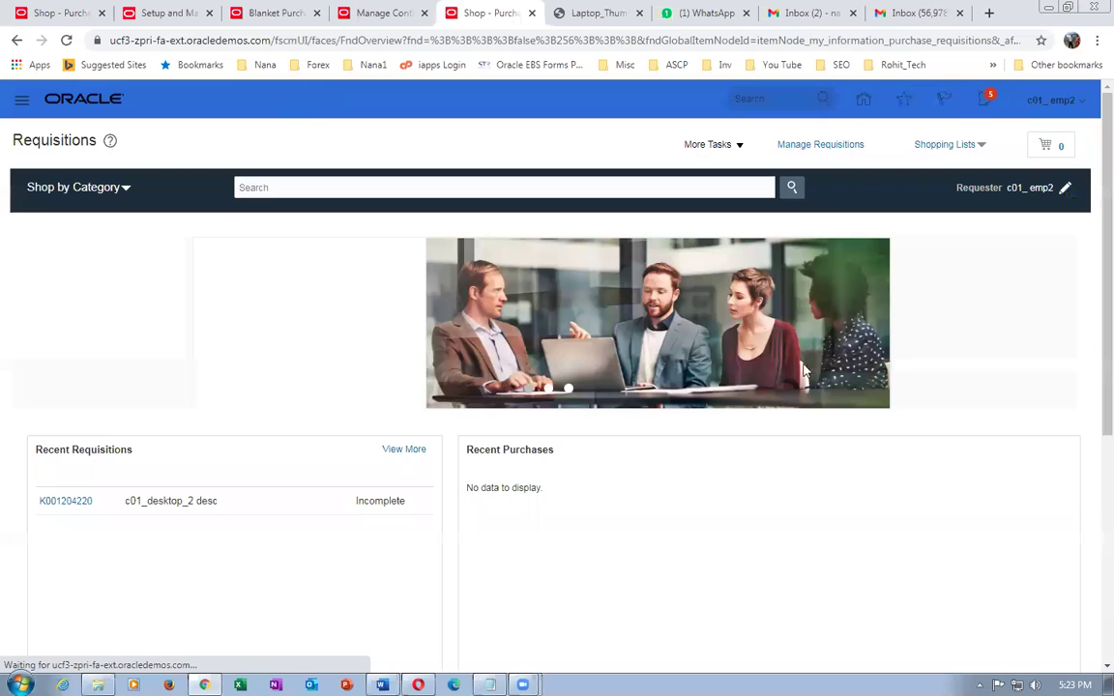
- Open c01_laptop_item from the c01 public shopping list and add it to the cart
{"action": "left_click", "coordinate": [943, 146]}
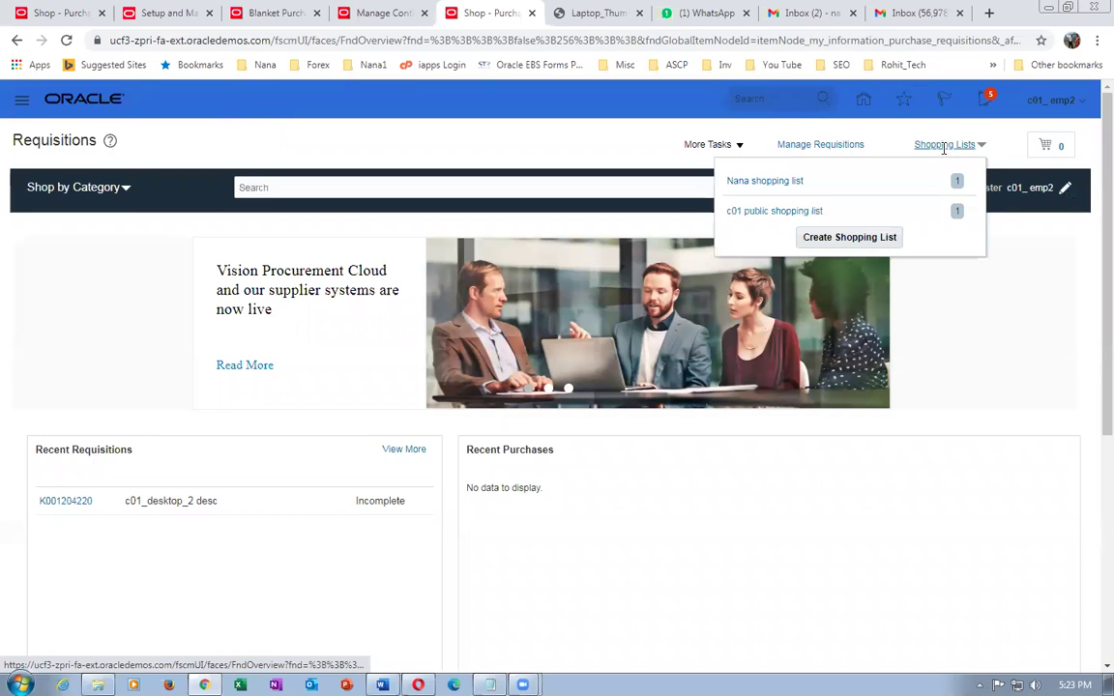
{"action": "left_click", "coordinate": [780, 212]}
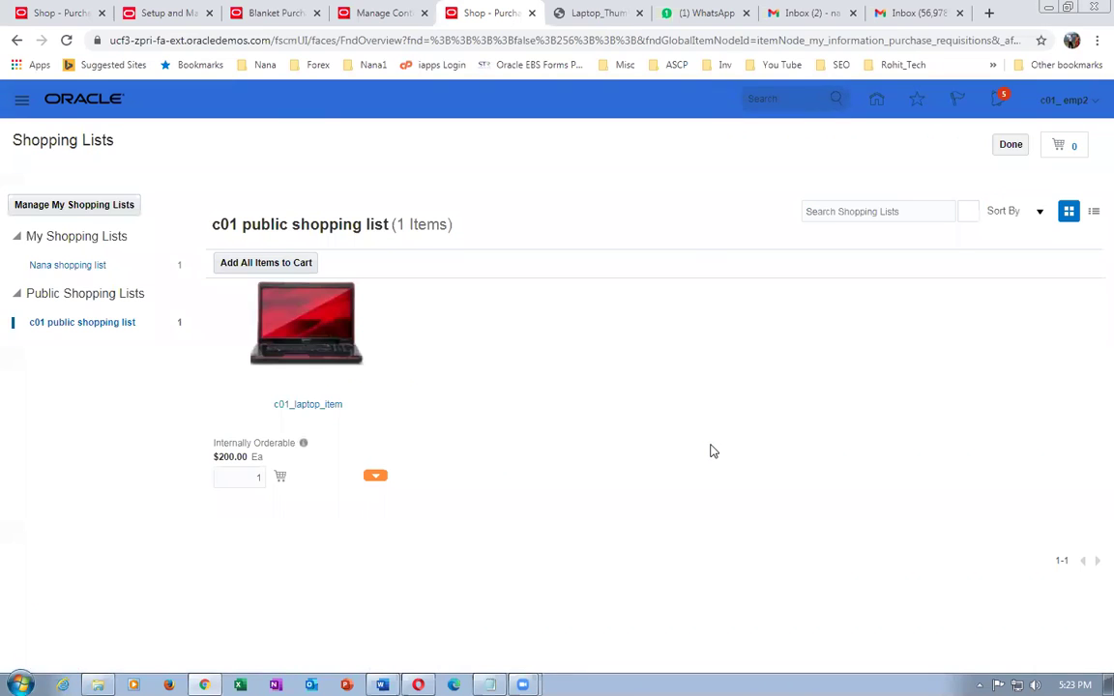
{"action": "left_click", "coordinate": [320, 411]}
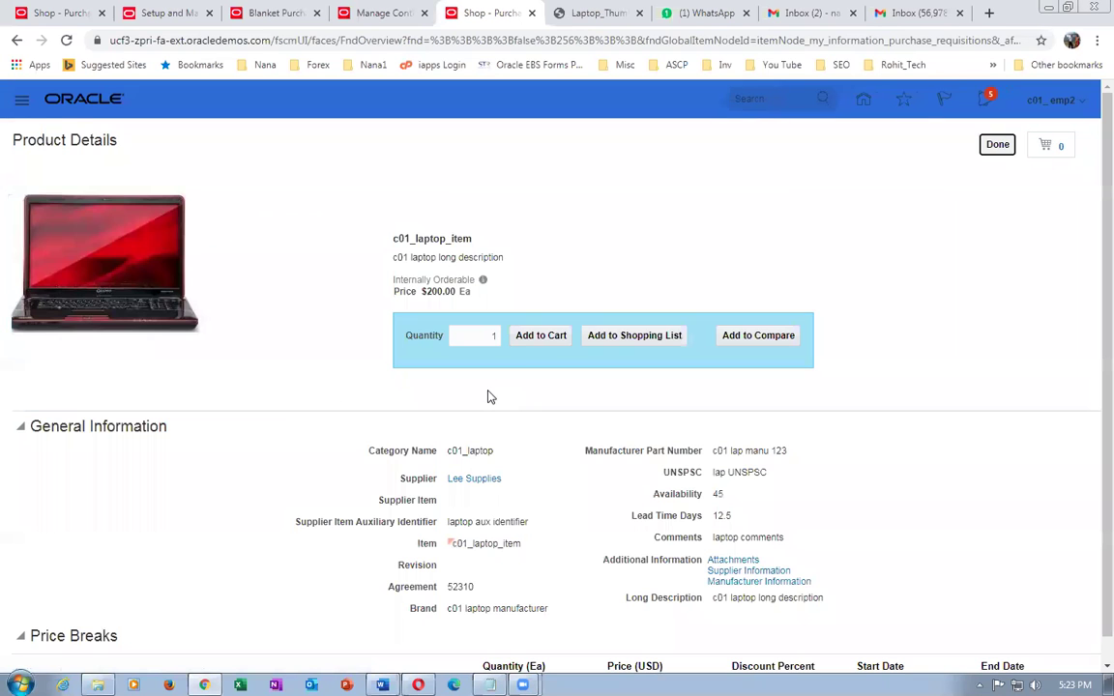
{"action": "left_click", "coordinate": [547, 337]}
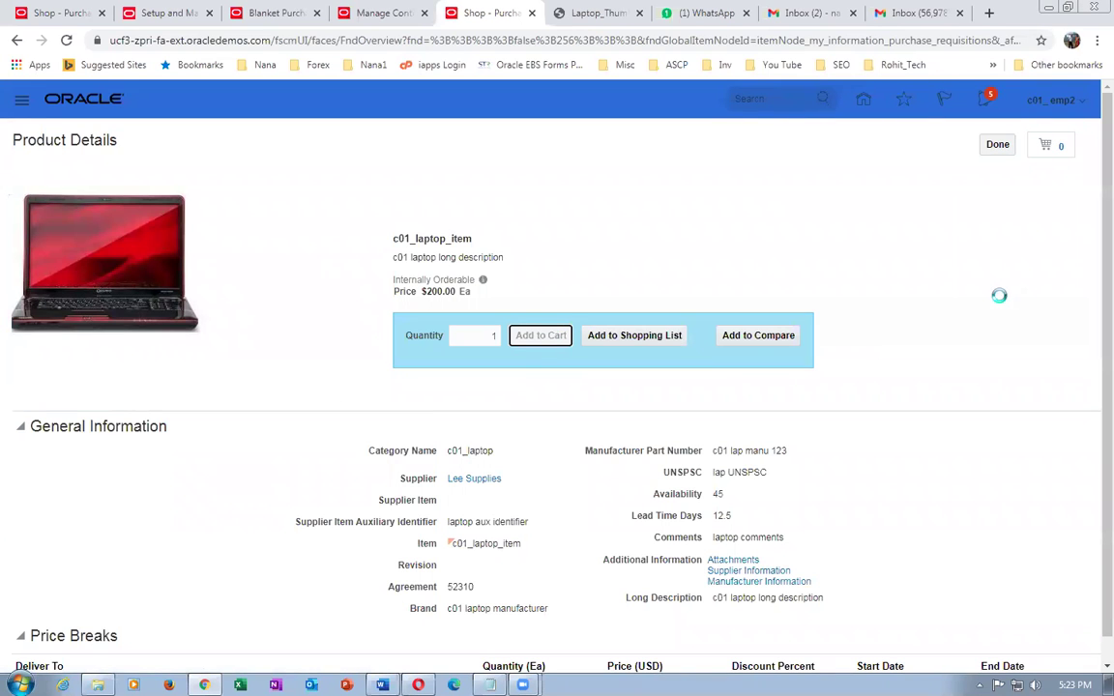
- Remove the laptop from the cart and go back to Manage Content Zones
{"action": "left_click", "coordinate": [1061, 152]}
{"action": "left_click", "coordinate": [1042, 191]}
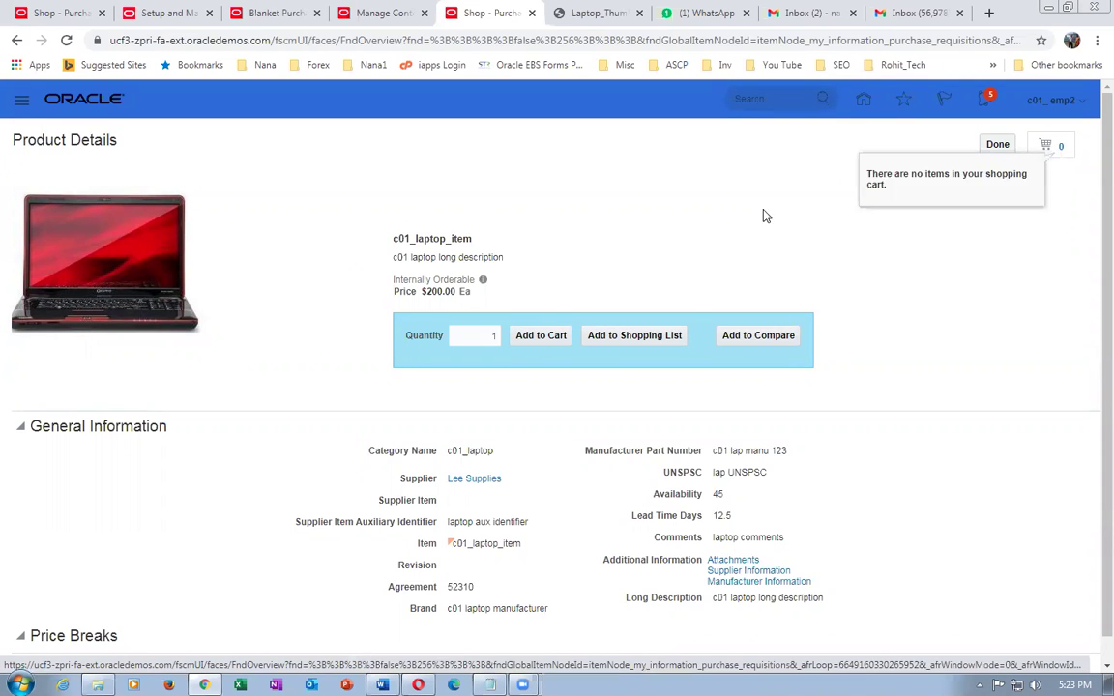
{"action": "left_click", "coordinate": [994, 146]}
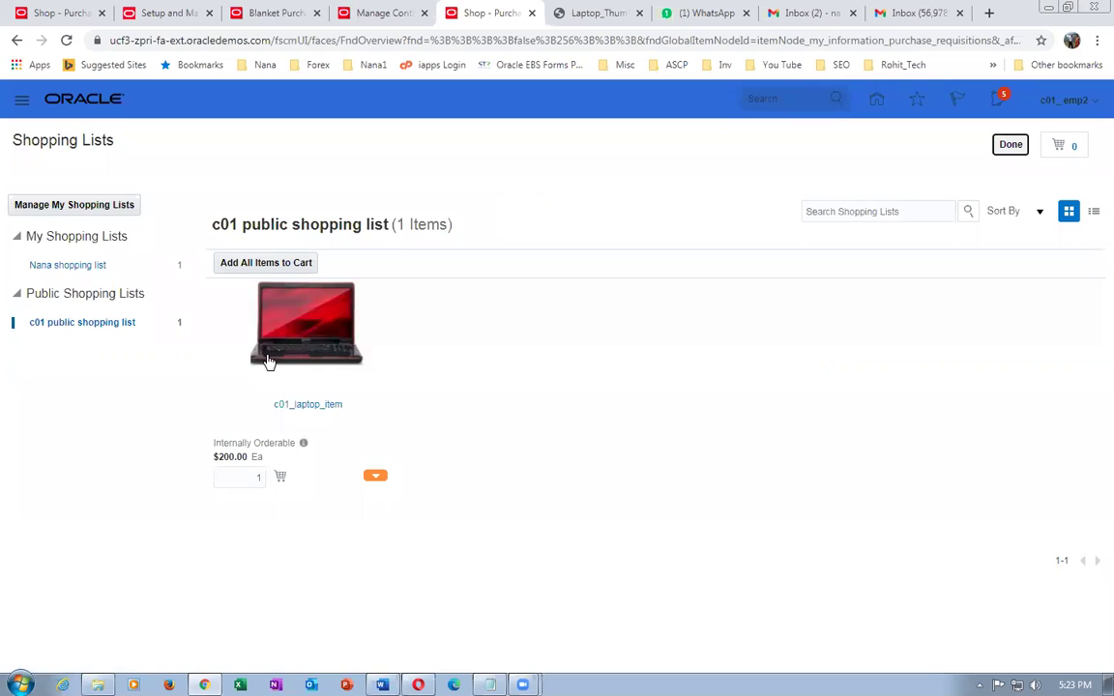
{"action": "left_click", "coordinate": [1004, 147]}
{"action": "left_click", "coordinate": [373, 12]}
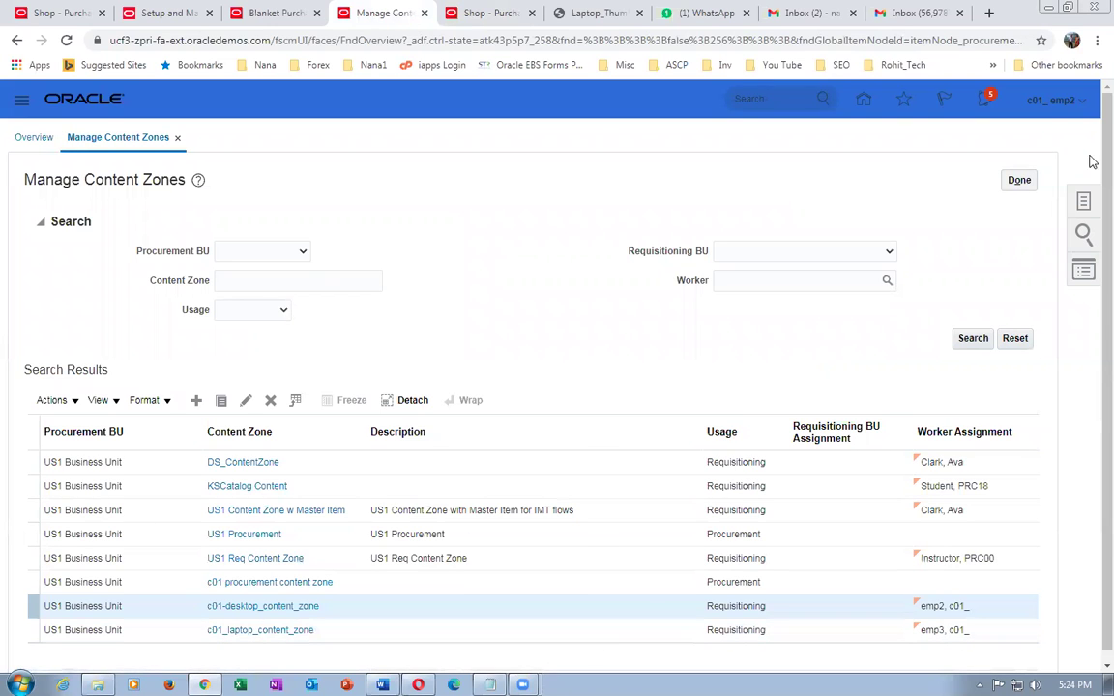
- Open the c01 public shopping list in Manage Public Shopping Lists and cancel without saving
{"action": "left_click", "coordinate": [1020, 182]}
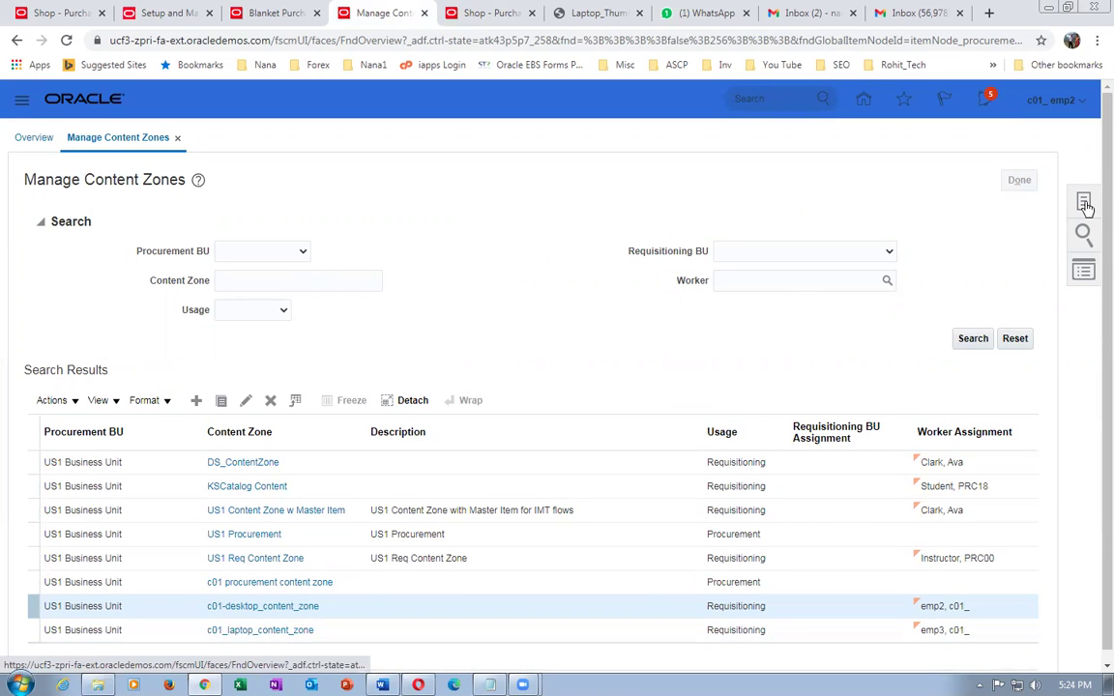
{"action": "left_click", "coordinate": [1084, 205]}
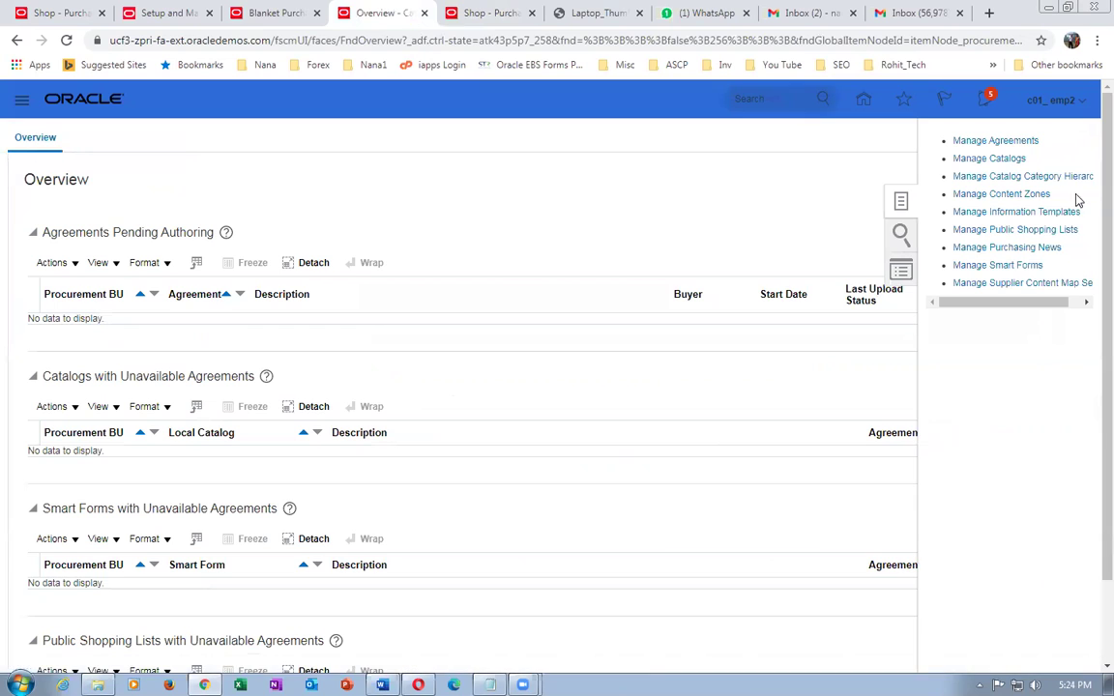
{"action": "left_click", "coordinate": [996, 229]}
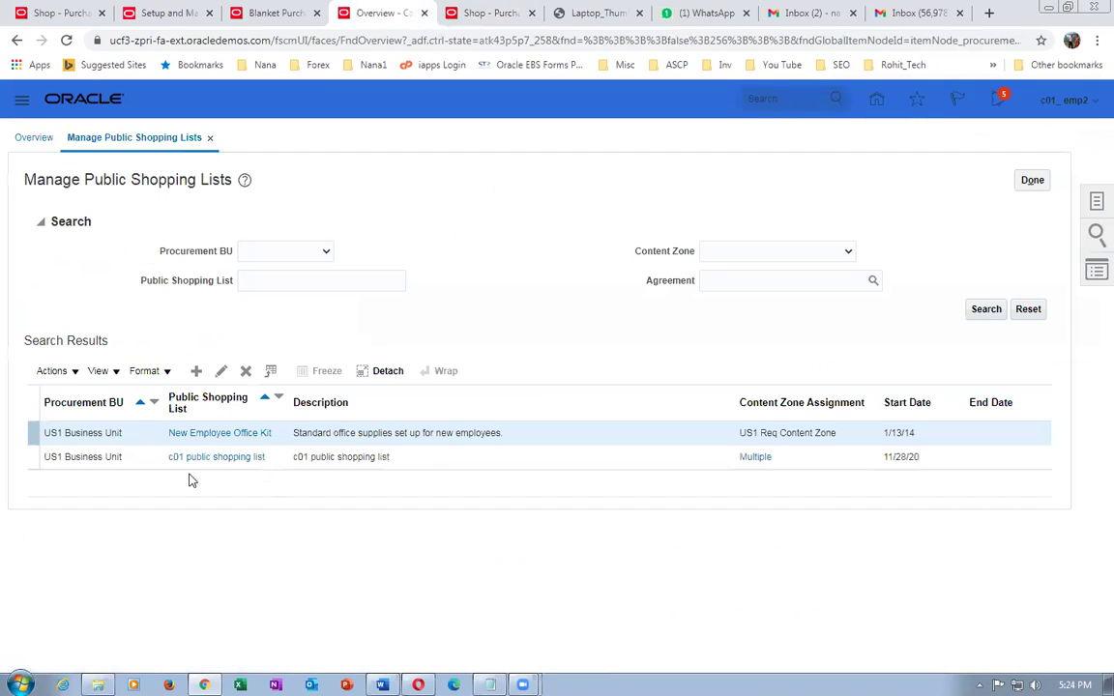
{"action": "left_click", "coordinate": [208, 458]}
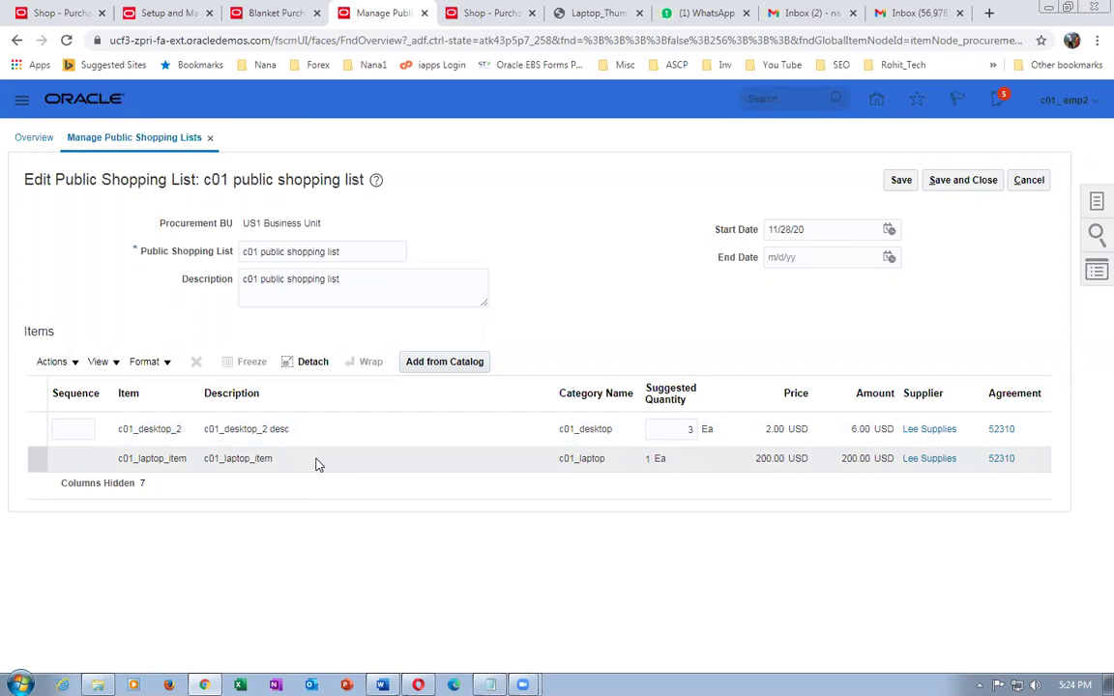
{"action": "left_click", "coordinate": [1029, 180]}
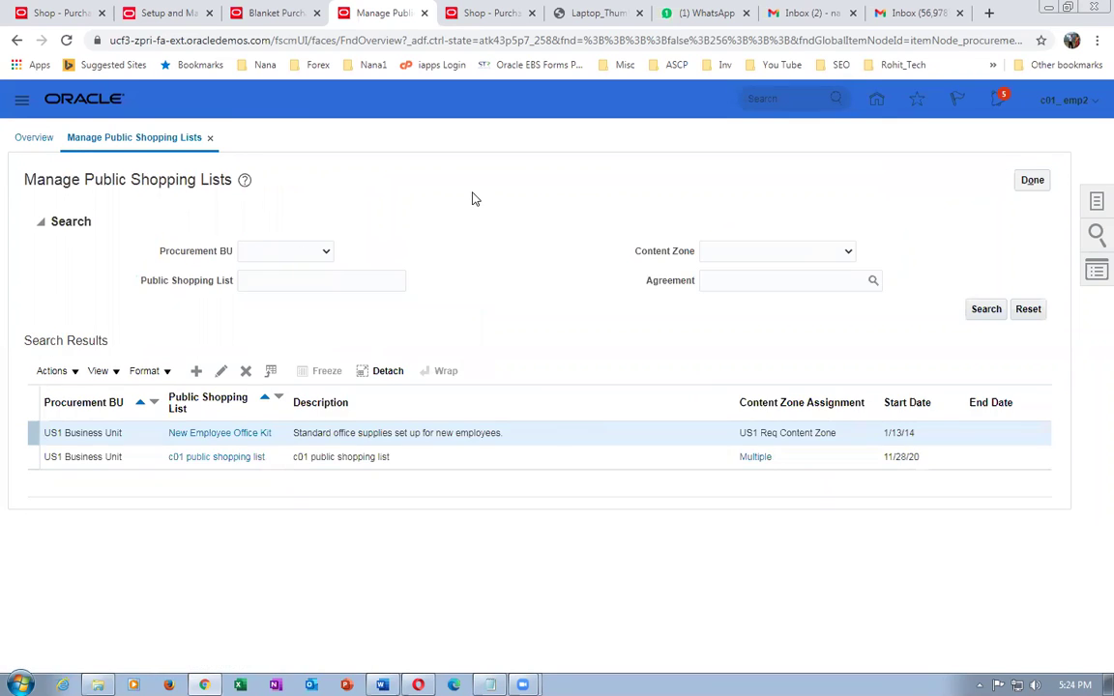
{"action": "left_click", "coordinate": [1031, 181]}
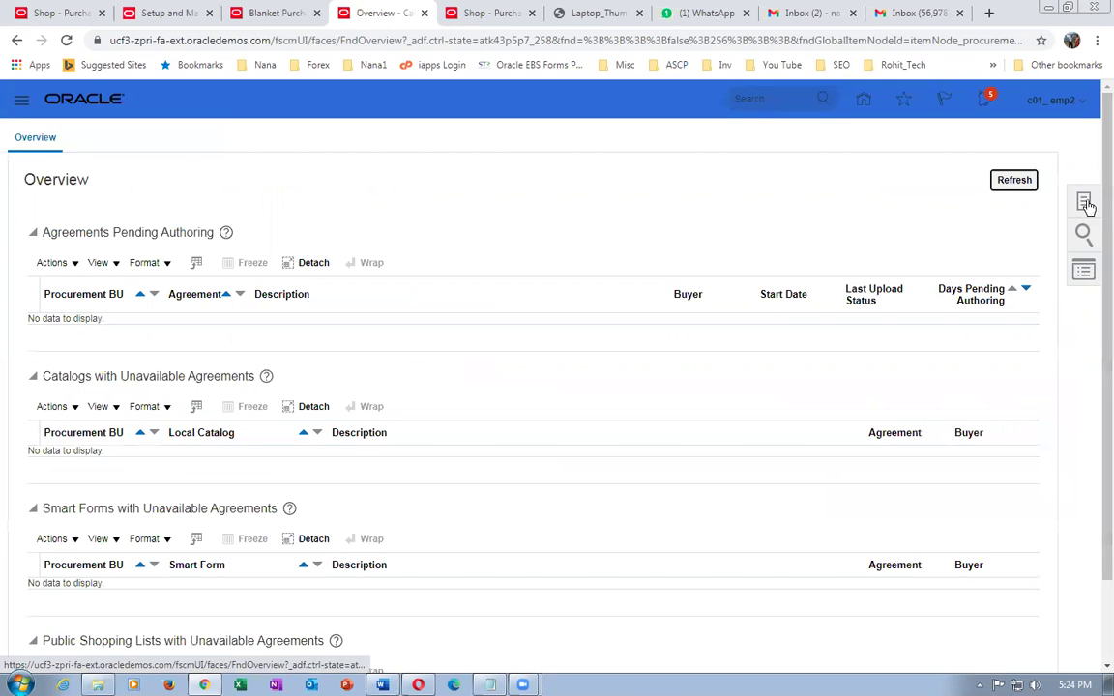
{"action": "left_click", "coordinate": [1085, 204]}
- Open c01_desktop_catalog for editing from Manage Catalogs
{"action": "left_click", "coordinate": [1014, 162]}
{"action": "scroll", "coordinate": [242, 282], "scroll_direction": "down", "scroll_amount": 3}
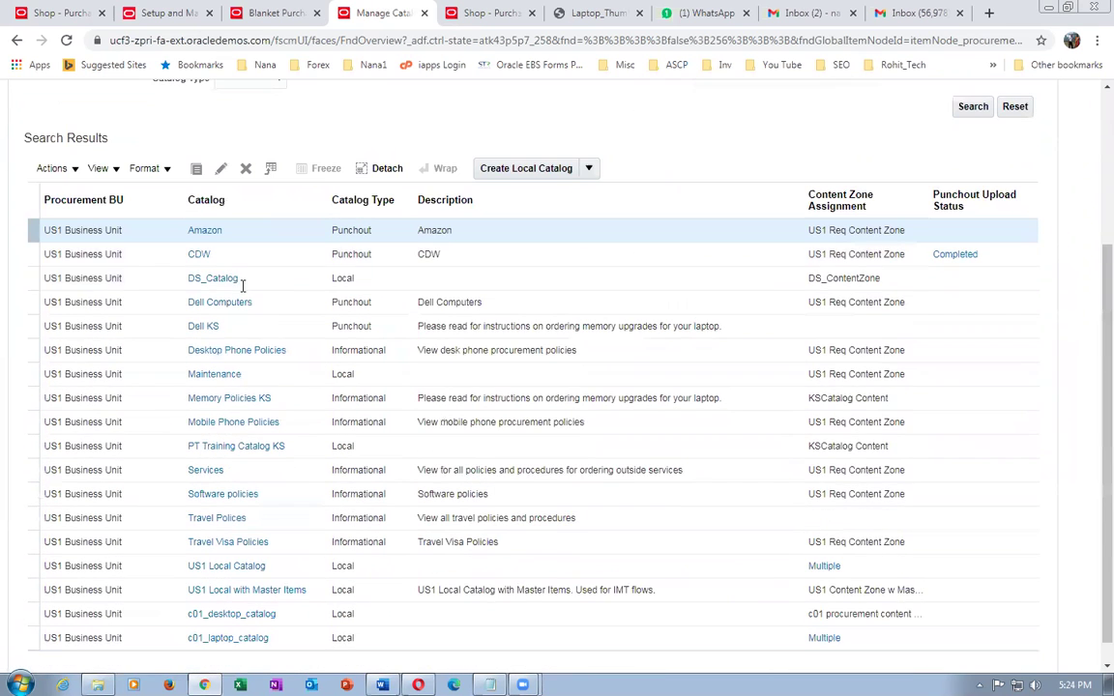
{"action": "scroll", "coordinate": [232, 445], "scroll_direction": "down", "scroll_amount": 1}
{"action": "left_click", "coordinate": [229, 595]}
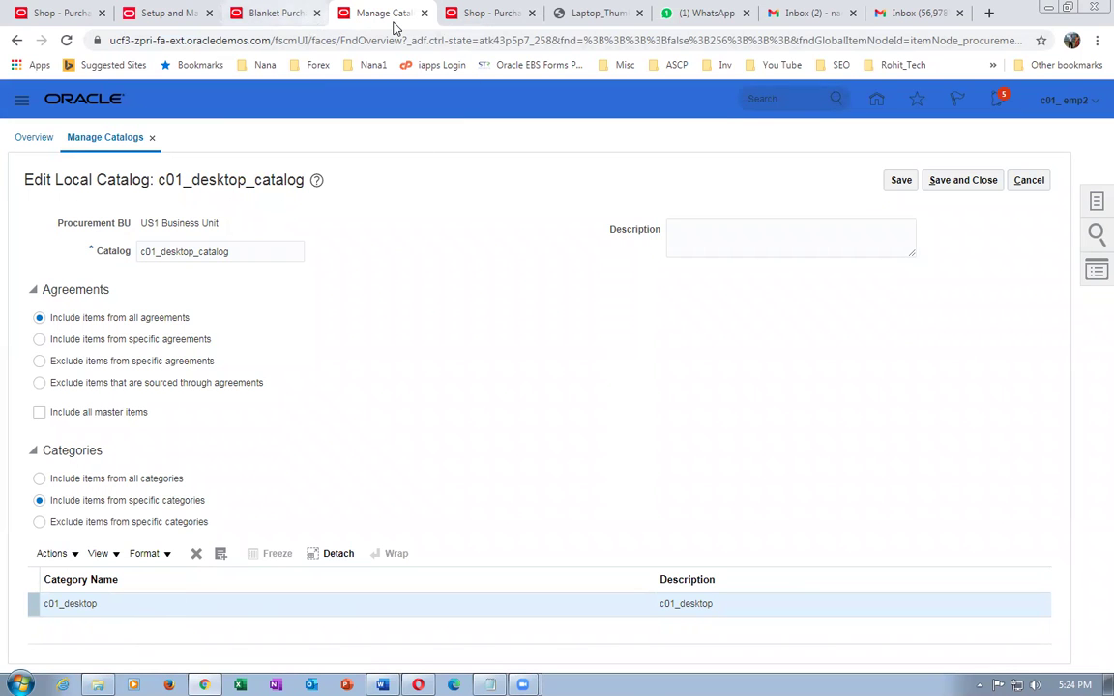
- Check the c01_laptop shopping search results, then return to the home page
{"action": "left_click", "coordinate": [462, 12]}
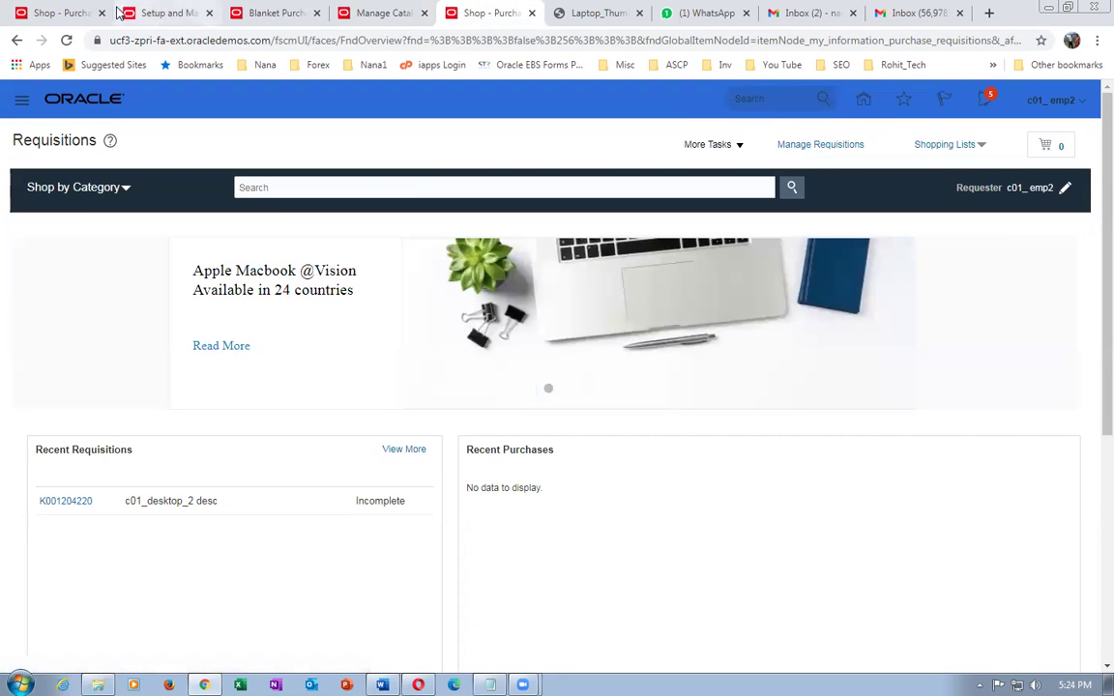
{"action": "left_click", "coordinate": [154, 13]}
{"action": "left_click", "coordinate": [58, 15]}
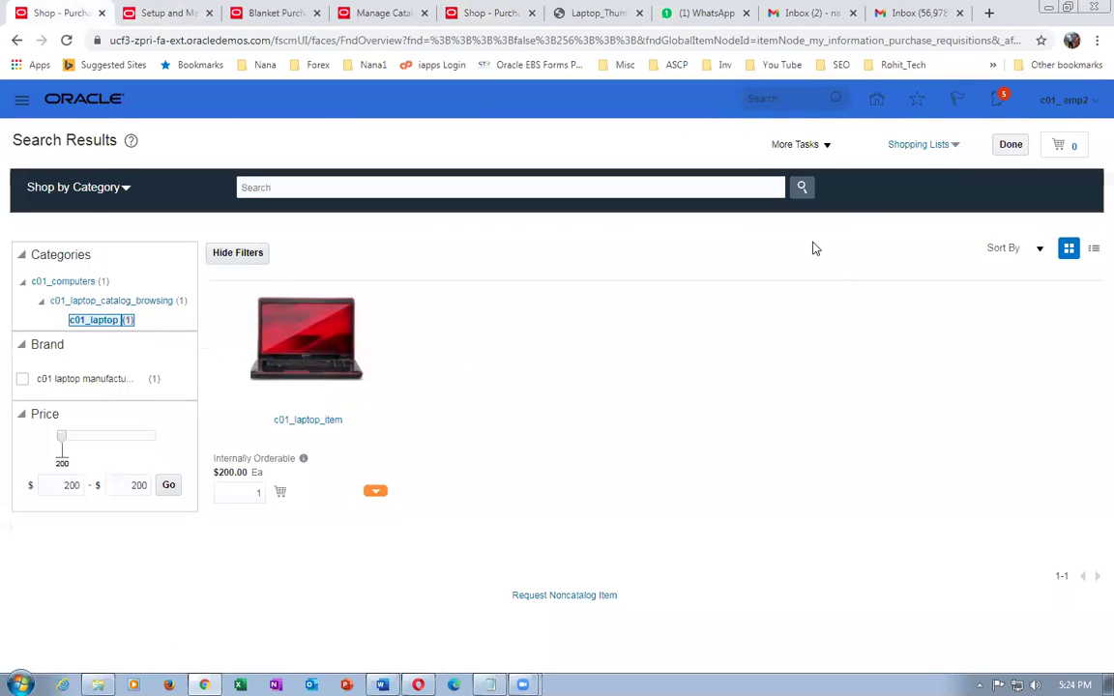
{"action": "left_click", "coordinate": [876, 100]}
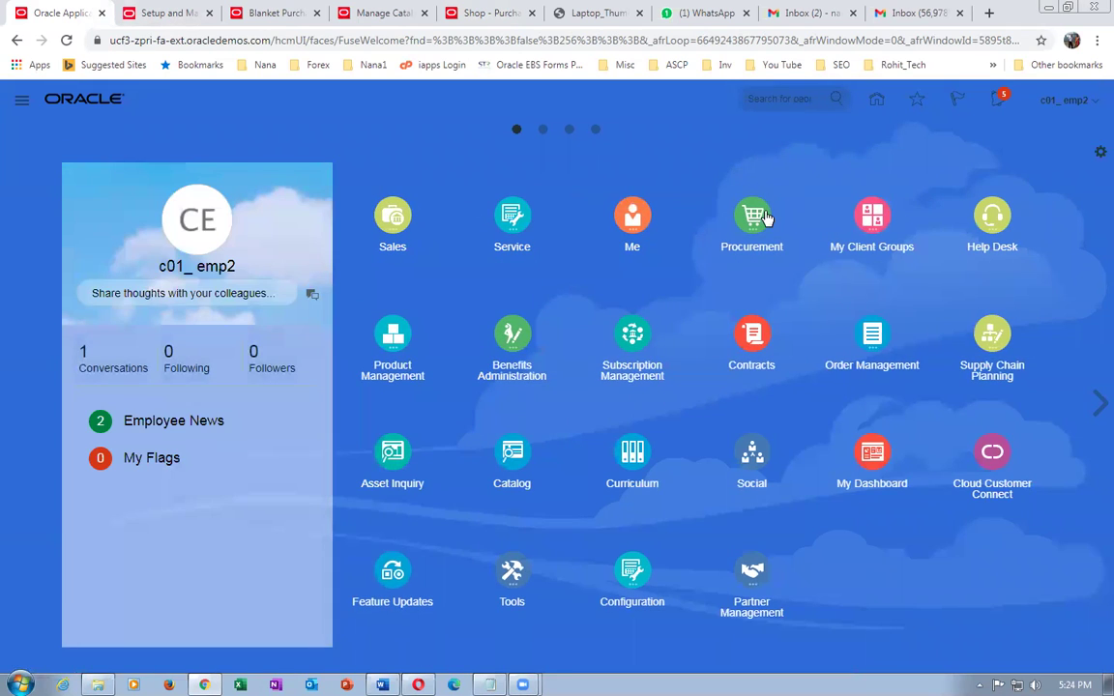
- Expand c01_computers in the catalog category hierarchy to see its desktop and laptop subcategories
{"action": "left_click", "coordinate": [752, 215]}
{"action": "left_click", "coordinate": [948, 314]}
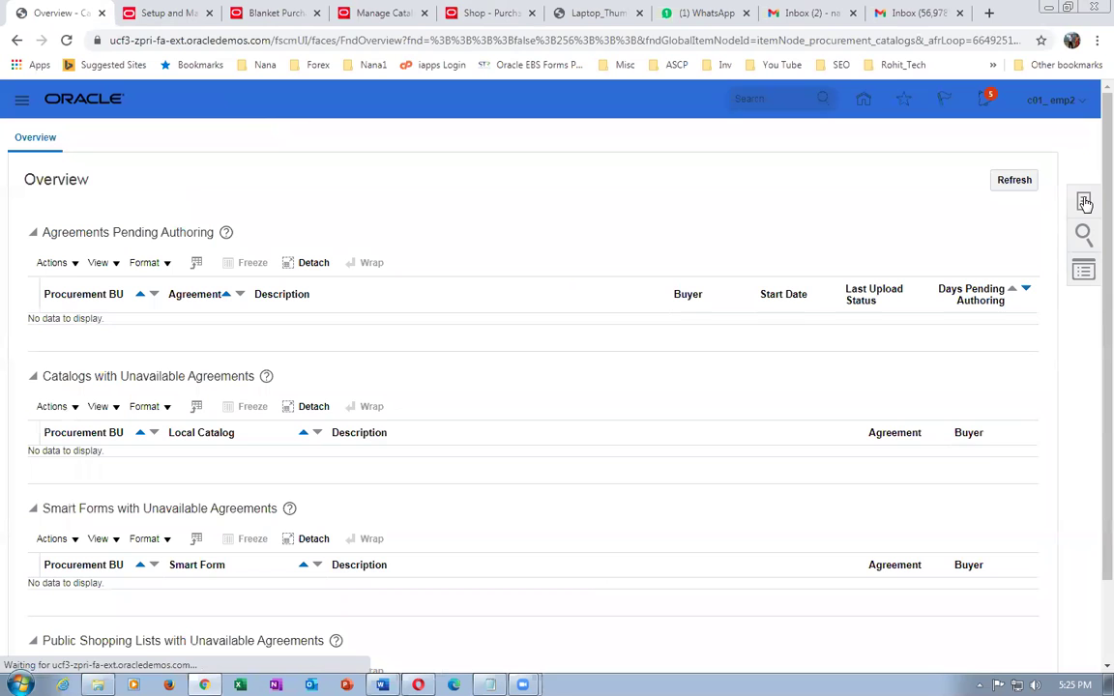
{"action": "left_click", "coordinate": [1084, 203]}
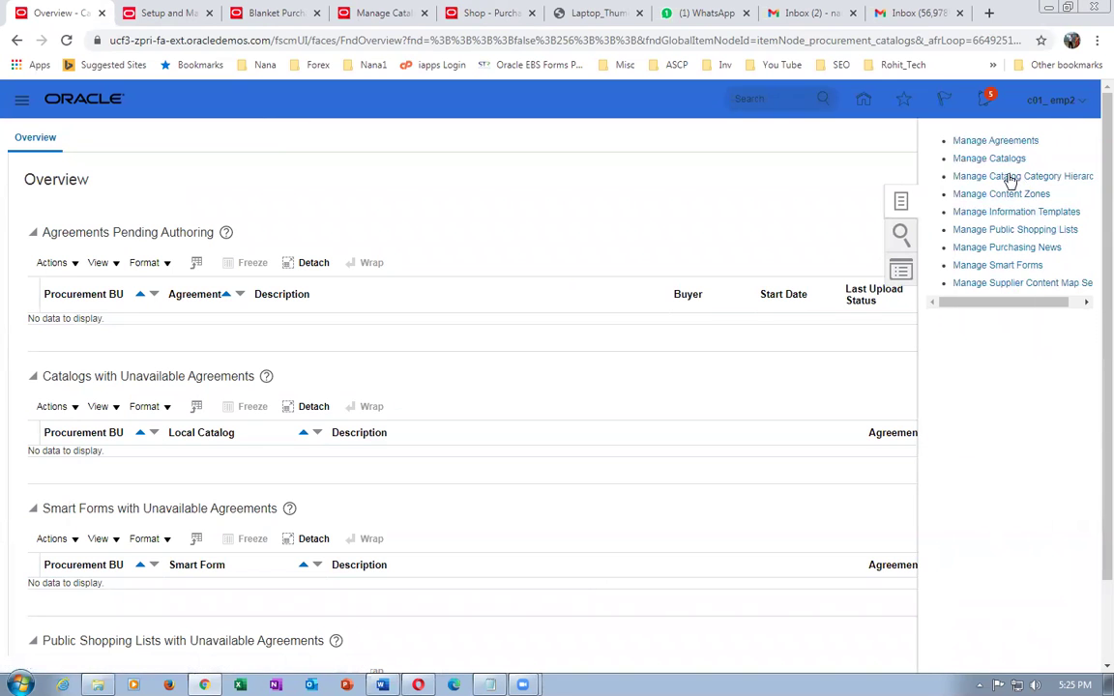
{"action": "left_click", "coordinate": [1010, 178]}
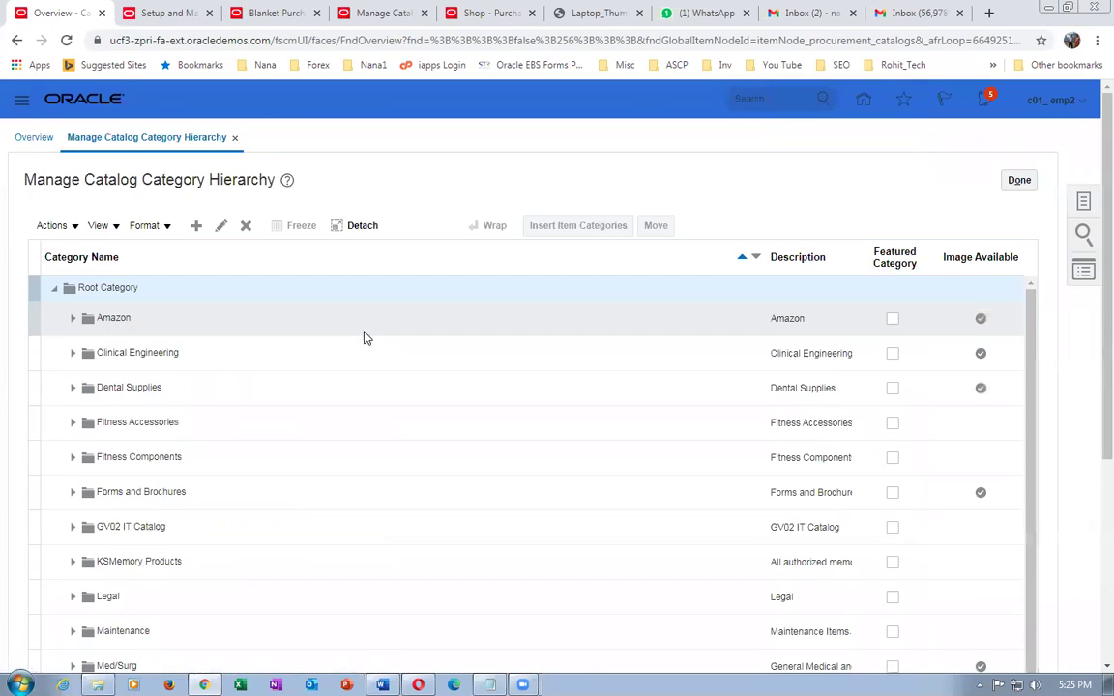
{"action": "scroll", "coordinate": [364, 338], "scroll_direction": "down", "scroll_amount": 1}
{"action": "scroll", "coordinate": [364, 337], "scroll_direction": "down", "scroll_amount": 4}
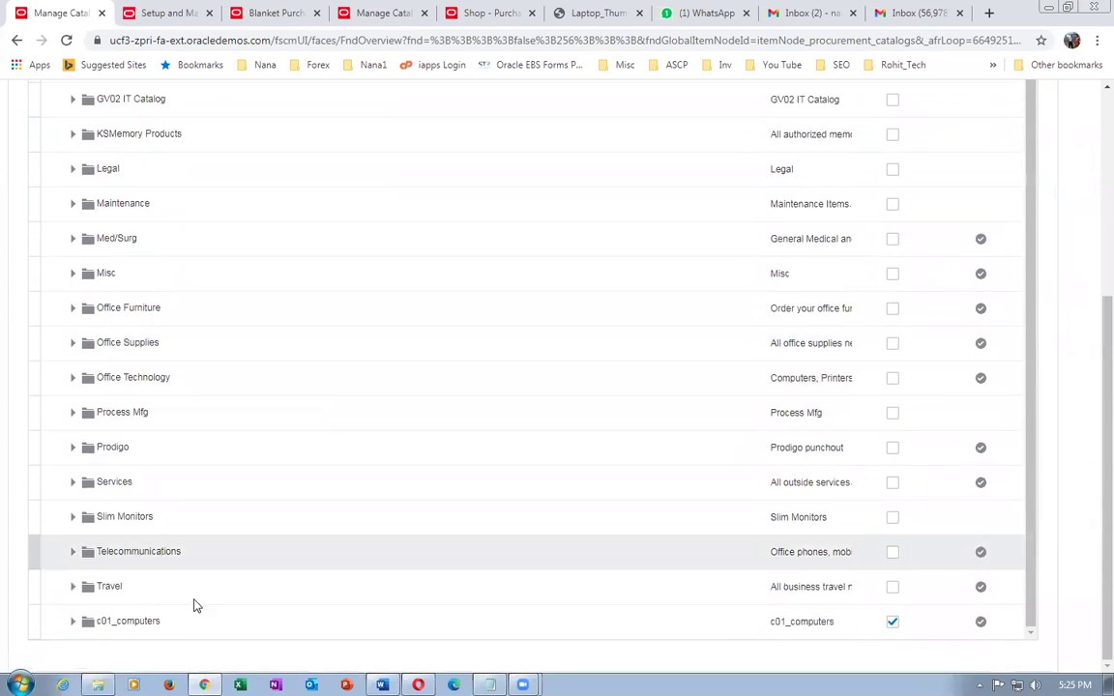
{"action": "left_click", "coordinate": [72, 622]}
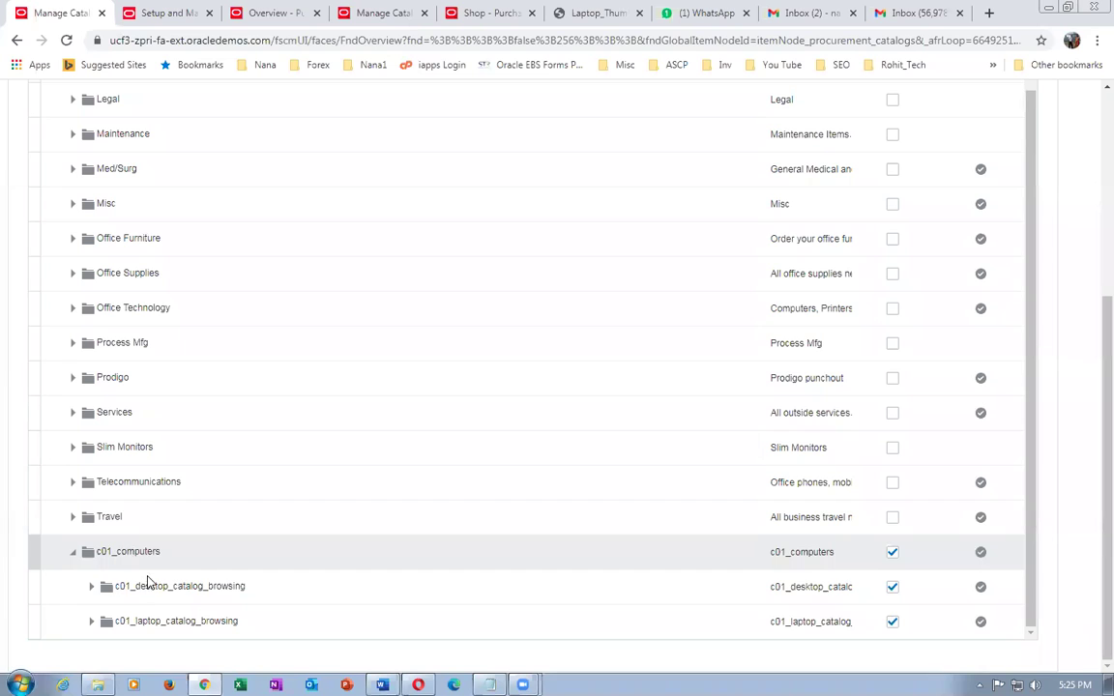
- Delete the c01_desktop category from c01_desktop_catalog
{"action": "left_click", "coordinate": [385, 26]}
{"action": "left_click", "coordinate": [43, 603]}
{"action": "left_click", "coordinate": [195, 554]}
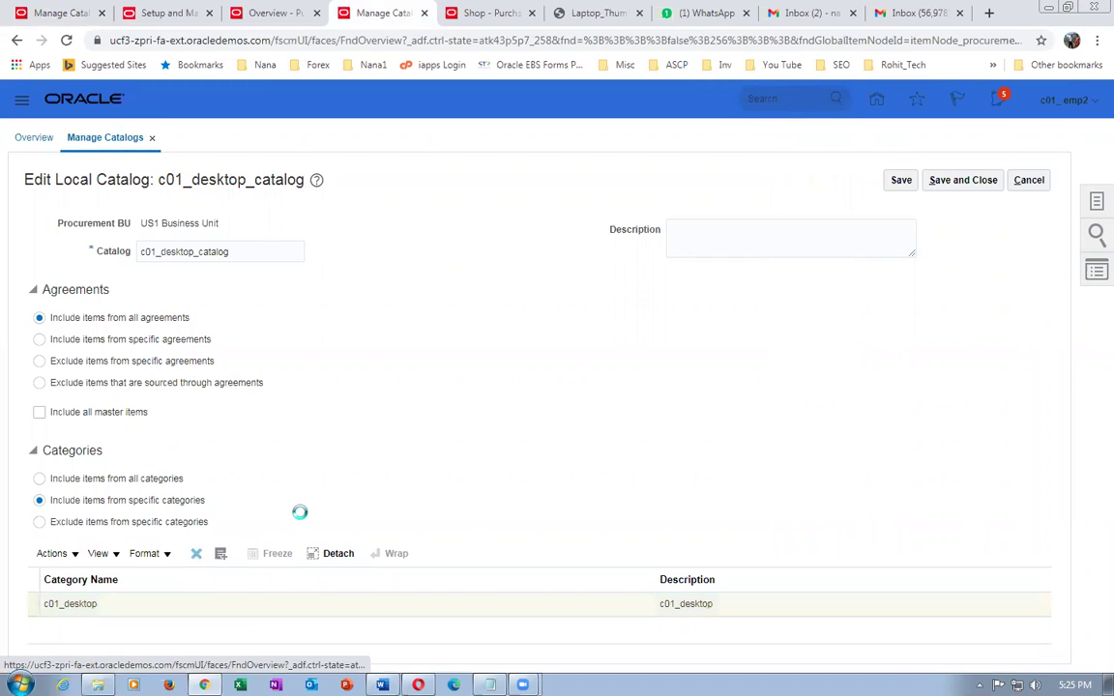
- Search categories starting with c01 and add the c01_computers browsing category to the catalog
{"action": "left_click", "coordinate": [41, 552]}
{"action": "left_click", "coordinate": [60, 601]}
{"action": "left_click", "coordinate": [550, 159]}
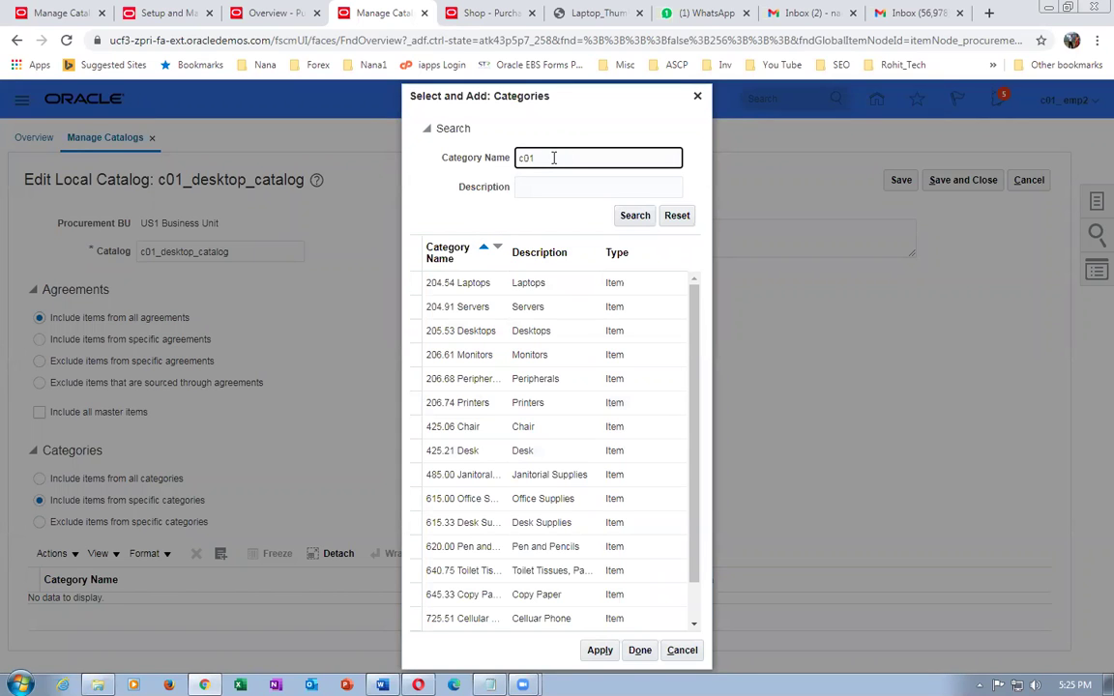
{"action": "left_click", "coordinate": [634, 216]}
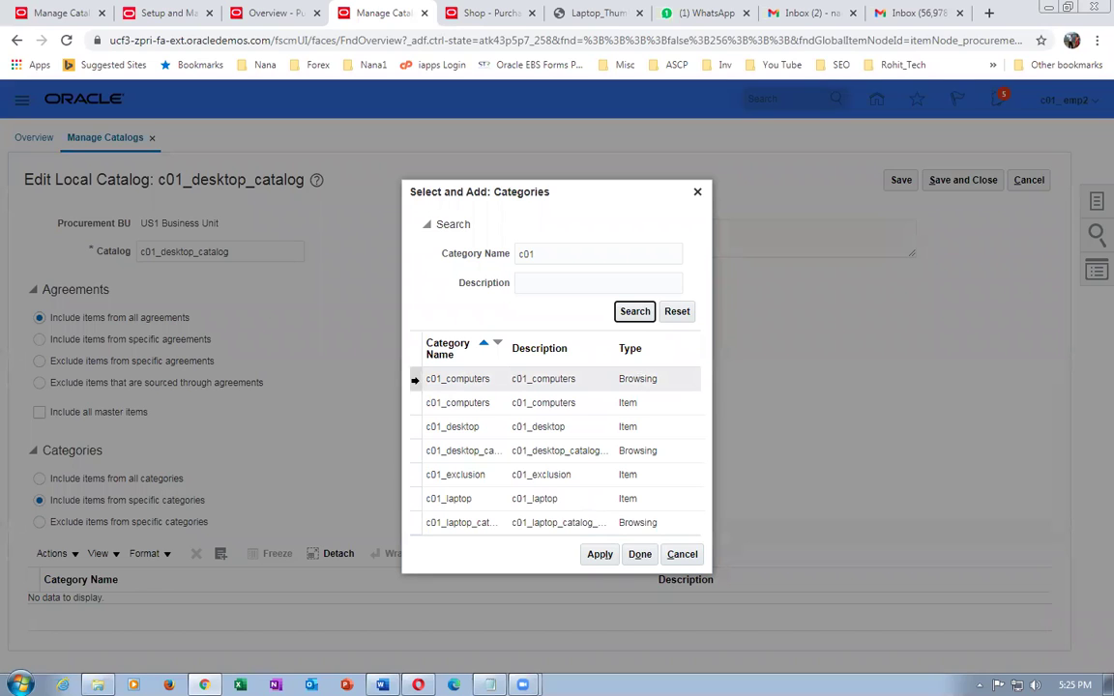
{"action": "left_click", "coordinate": [414, 380]}
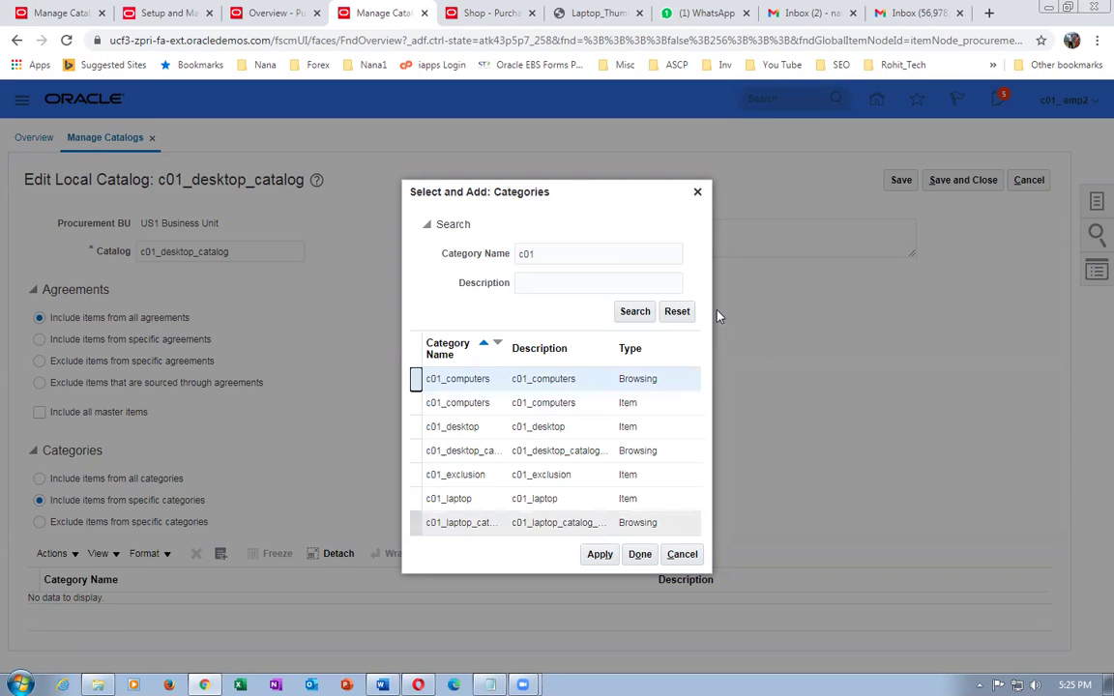
{"action": "left_click", "coordinate": [597, 554]}
{"action": "left_click", "coordinate": [642, 563]}
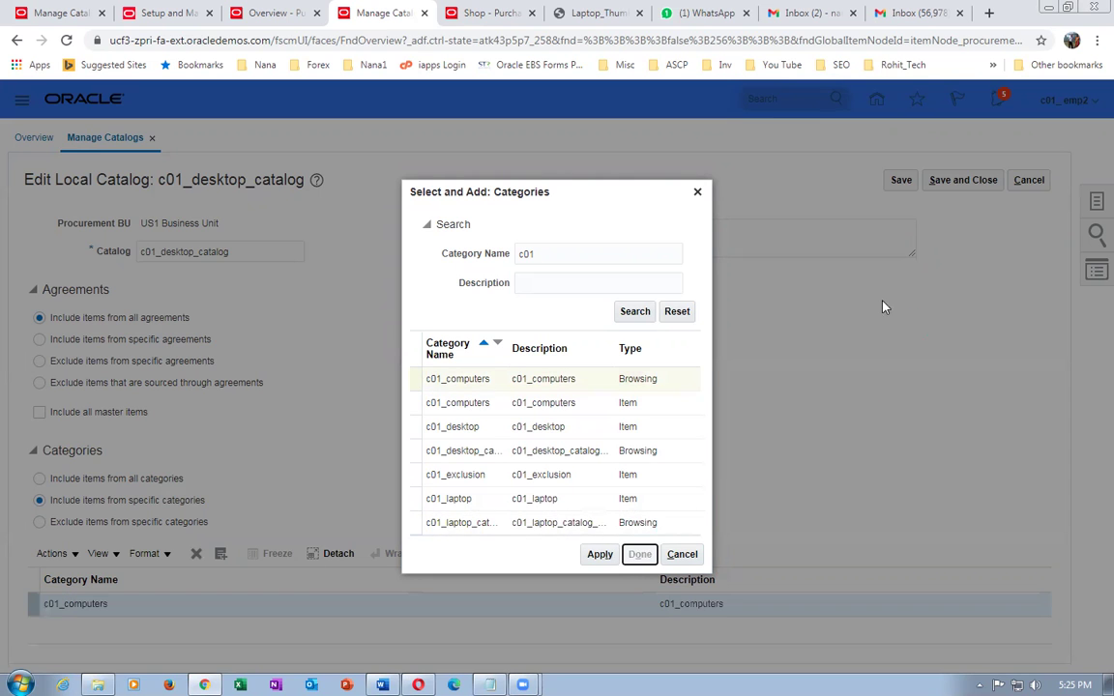
- Save and close c01_desktop_catalog, then go back home
{"action": "left_click", "coordinate": [971, 181]}
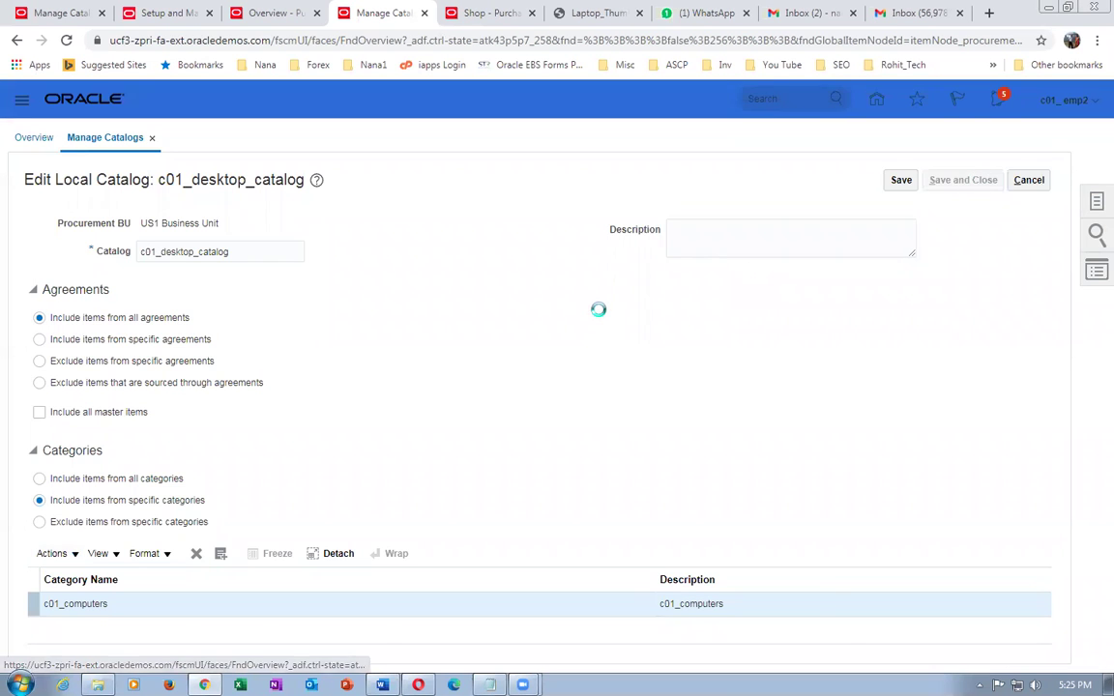
{"action": "left_click", "coordinate": [593, 254]}
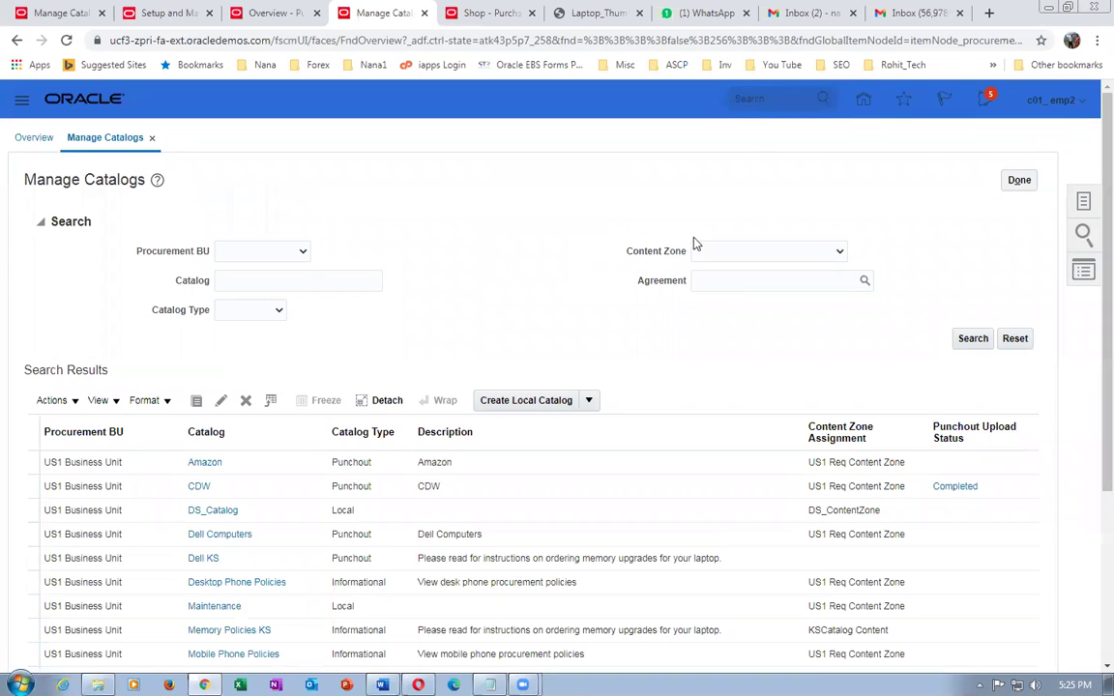
{"action": "left_click", "coordinate": [864, 98]}
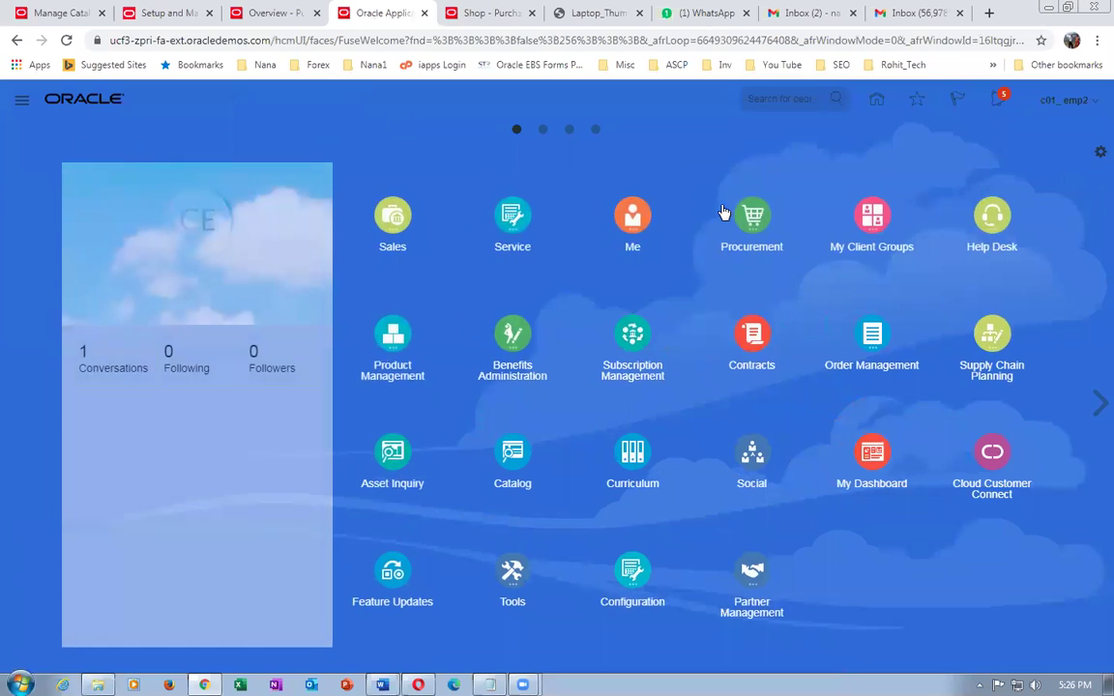
- Check Shop by Category on the Purchase Requisitions page
{"action": "left_click", "coordinate": [751, 217]}
{"action": "left_click", "coordinate": [545, 315]}
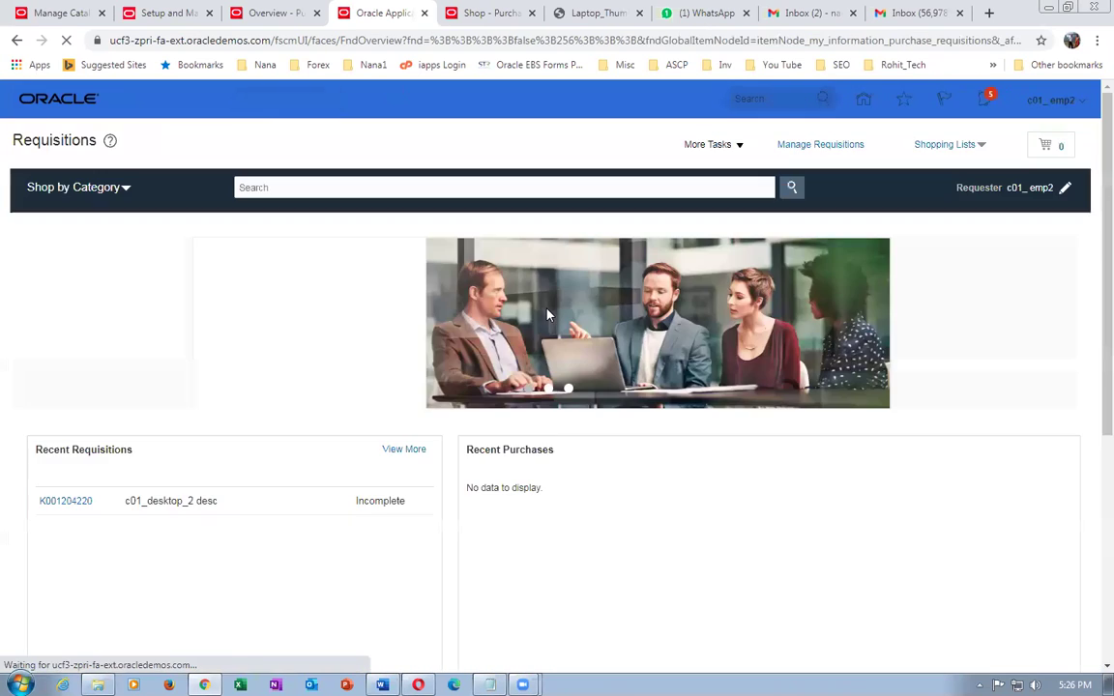
{"action": "left_click", "coordinate": [55, 189]}
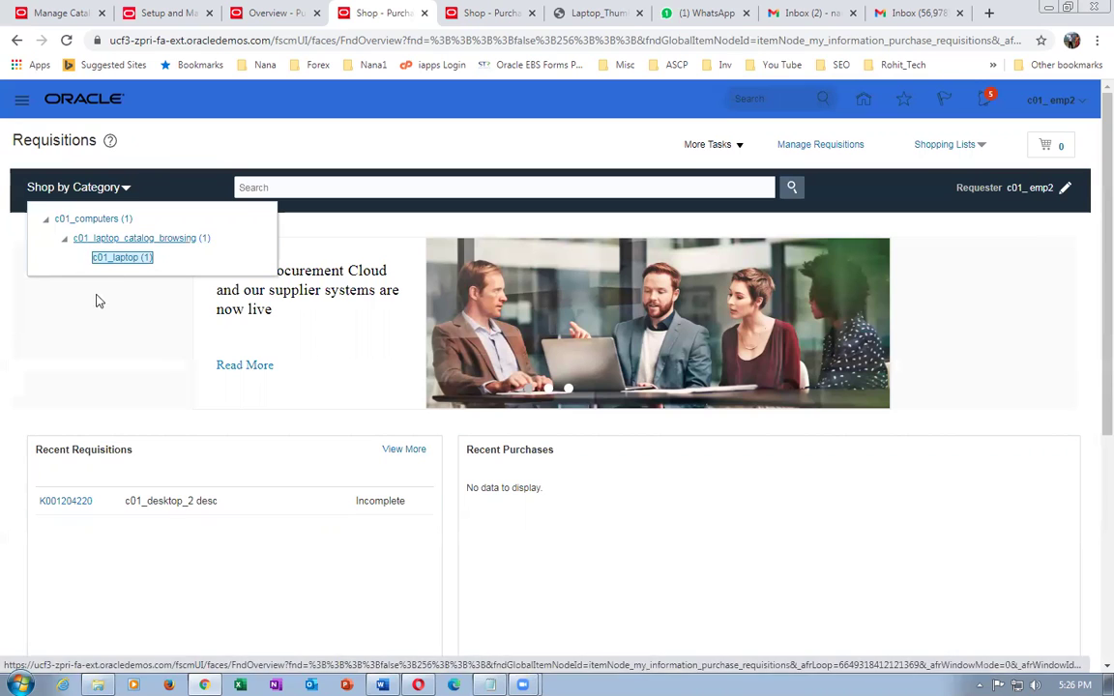
- Sign out and back in, then reopen Purchase Requisitions and its shopping categories
{"action": "left_click", "coordinate": [1061, 106]}
{"action": "left_click", "coordinate": [1048, 130]}
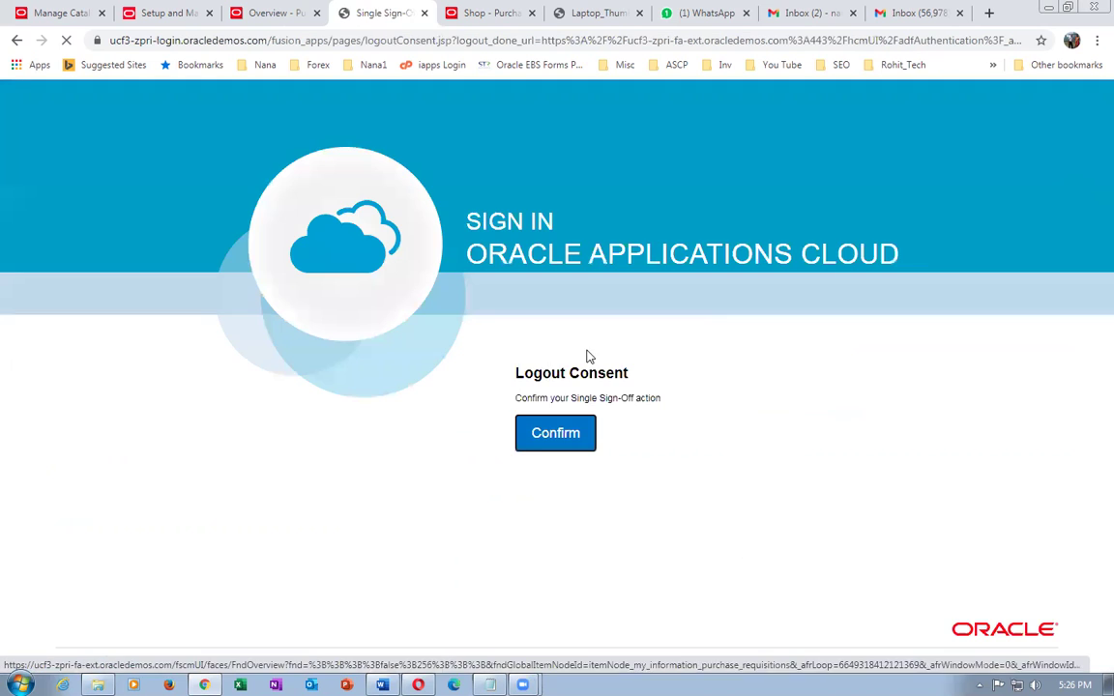
{"action": "left_click", "coordinate": [533, 447]}
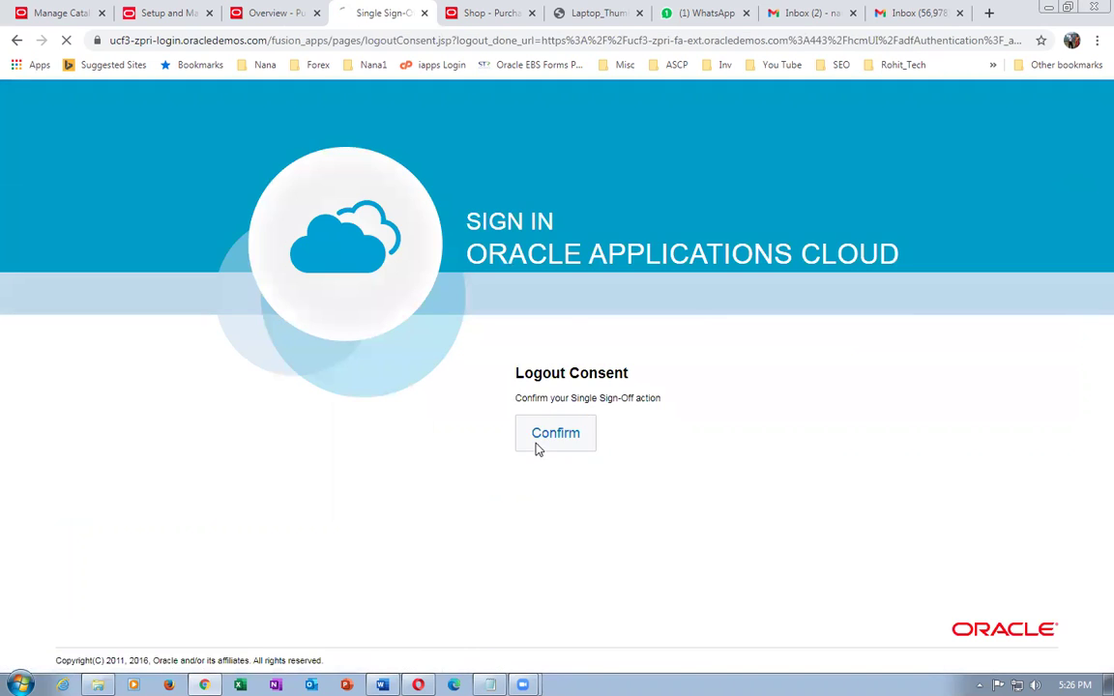
{"action": "left_click", "coordinate": [499, 488]}
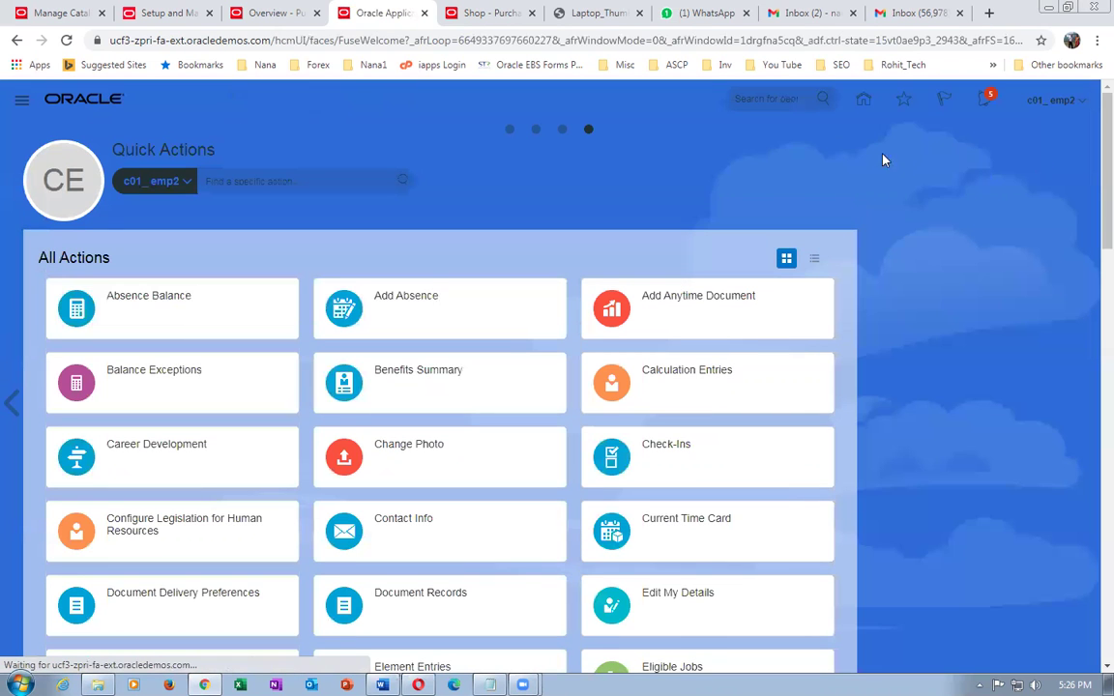
{"action": "left_click", "coordinate": [511, 130]}
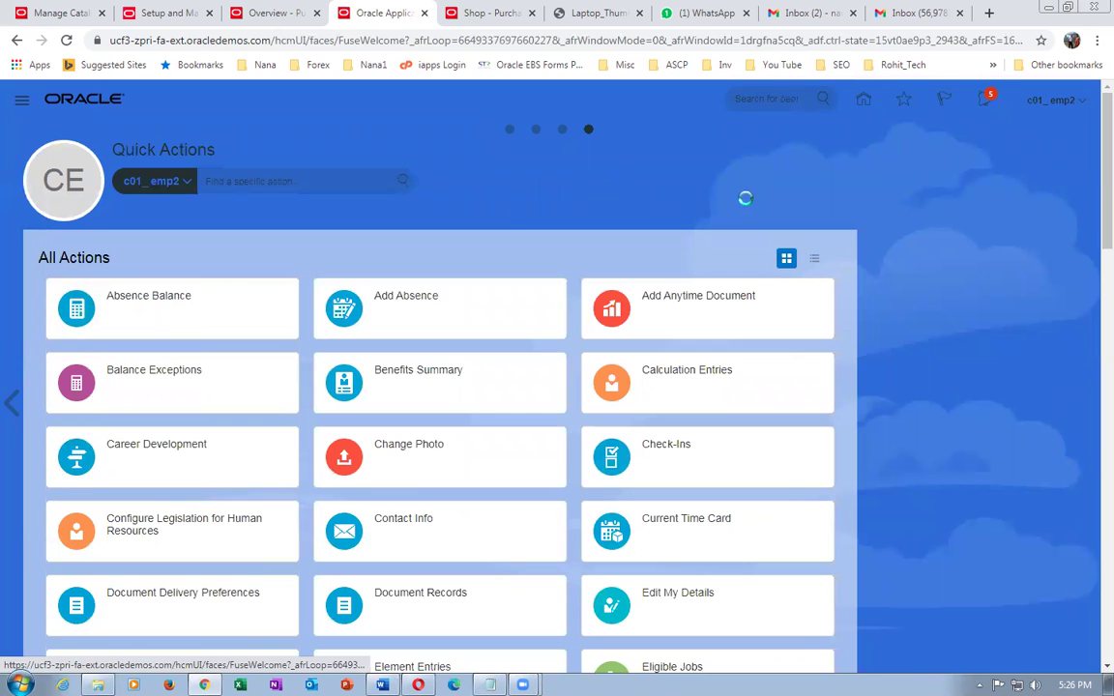
{"action": "left_click", "coordinate": [724, 214]}
{"action": "left_click", "coordinate": [544, 319]}
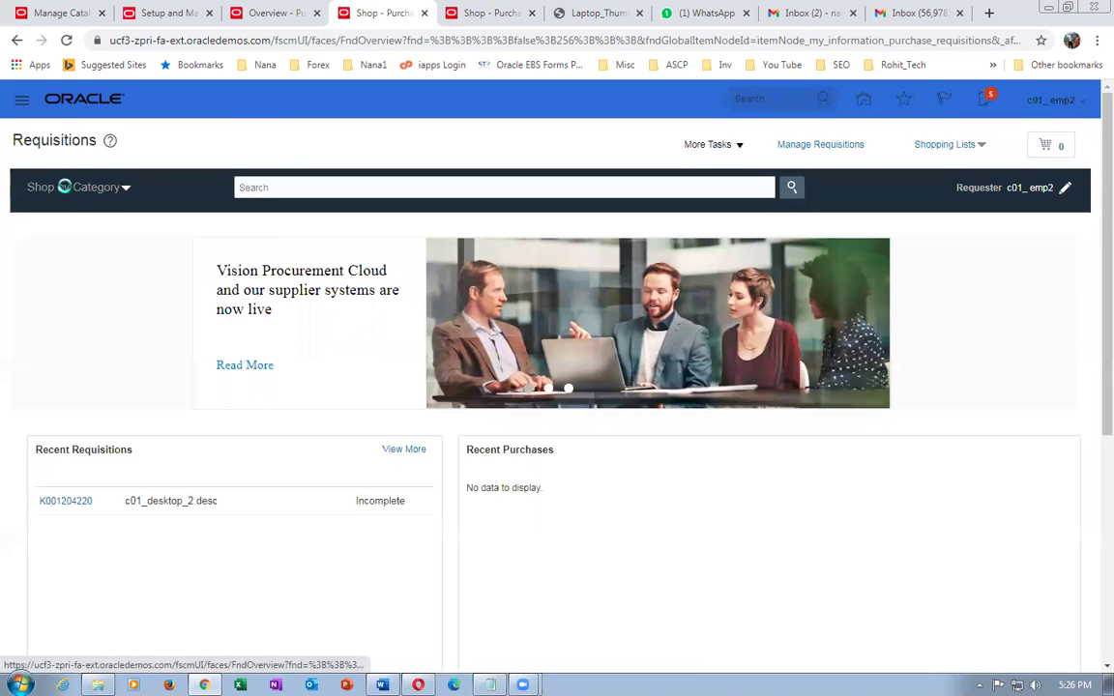
{"action": "left_click", "coordinate": [92, 187]}
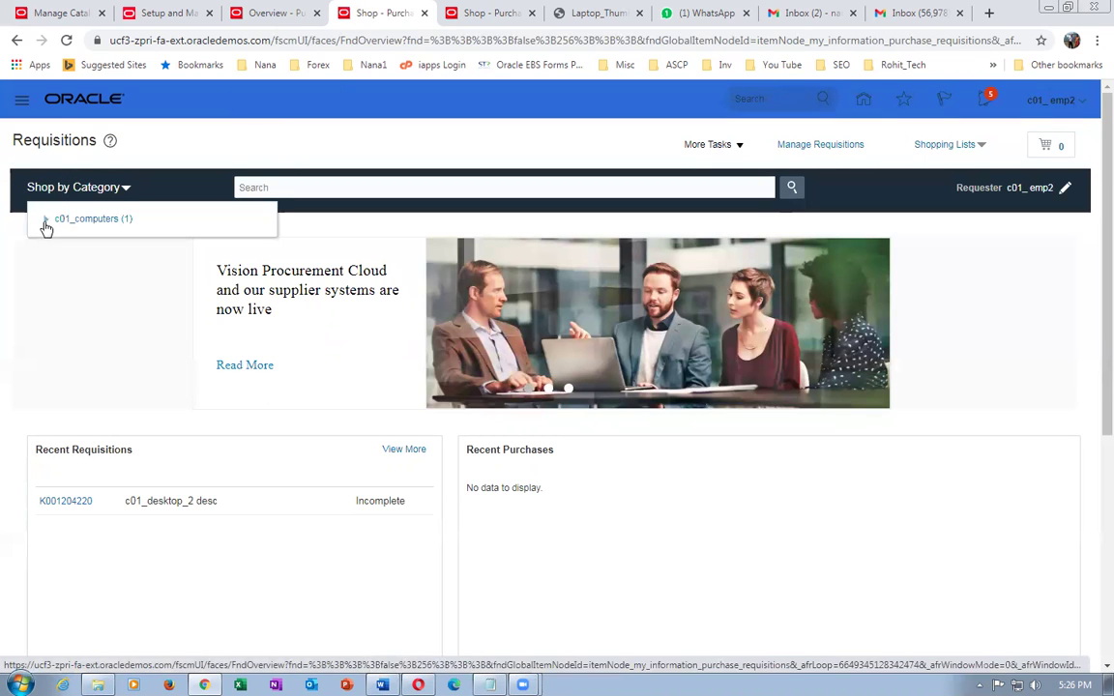
- Expand c01_computers under Shop by Category, then return to the home page
{"action": "left_click", "coordinate": [45, 221]}
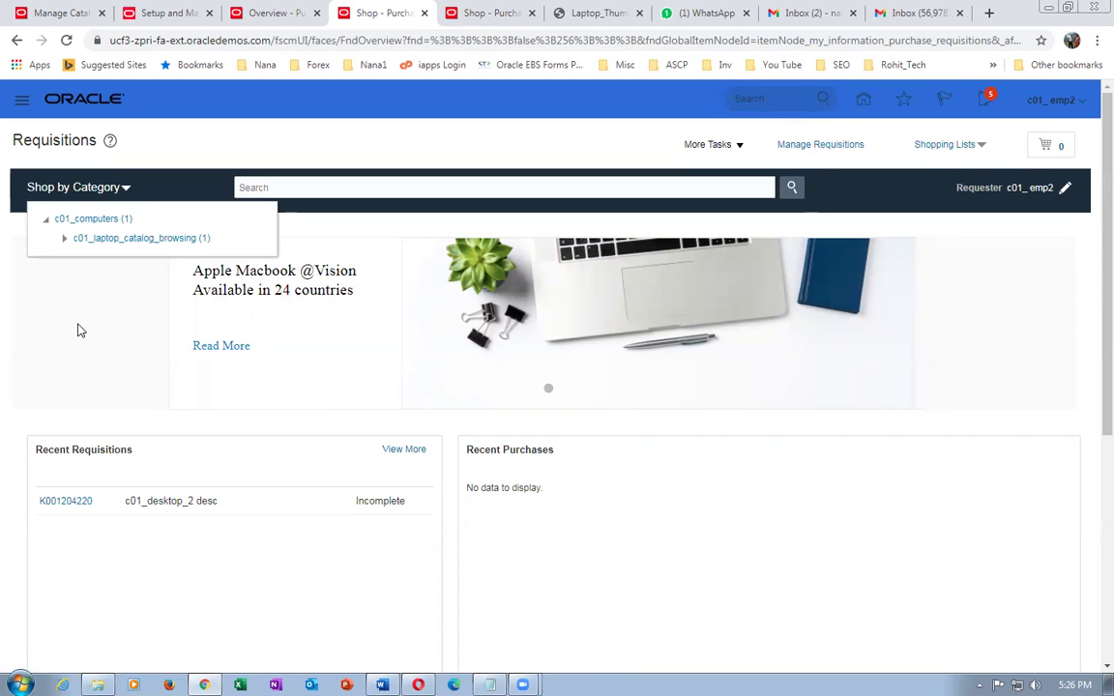
{"action": "left_click", "coordinate": [517, 14]}
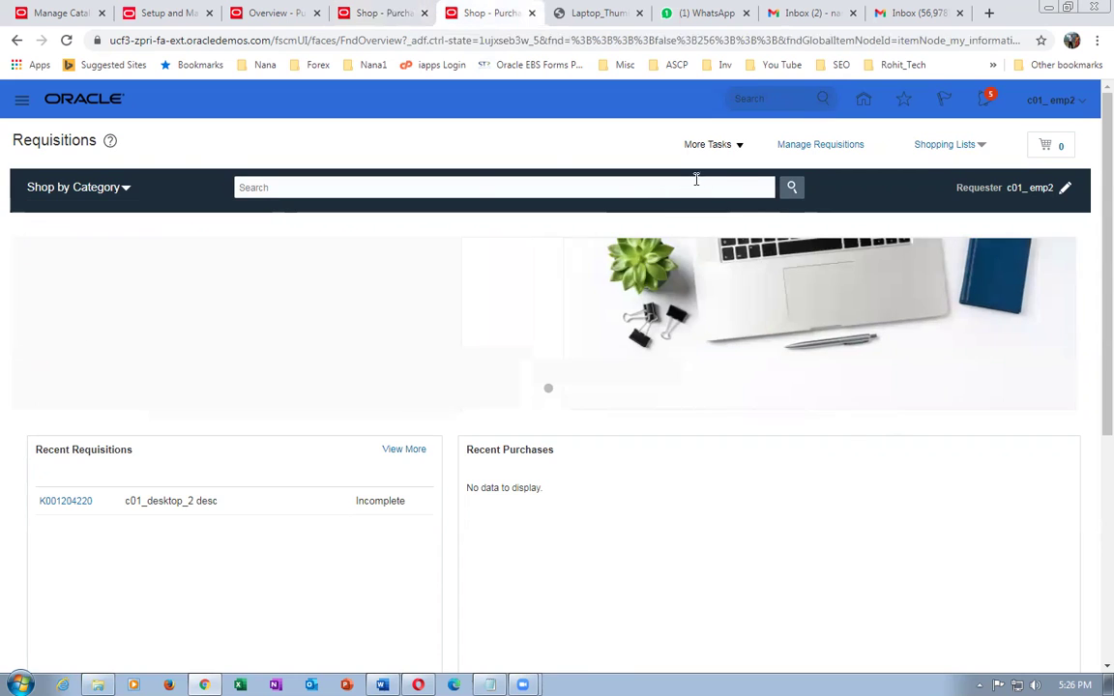
{"action": "left_click", "coordinate": [864, 98]}
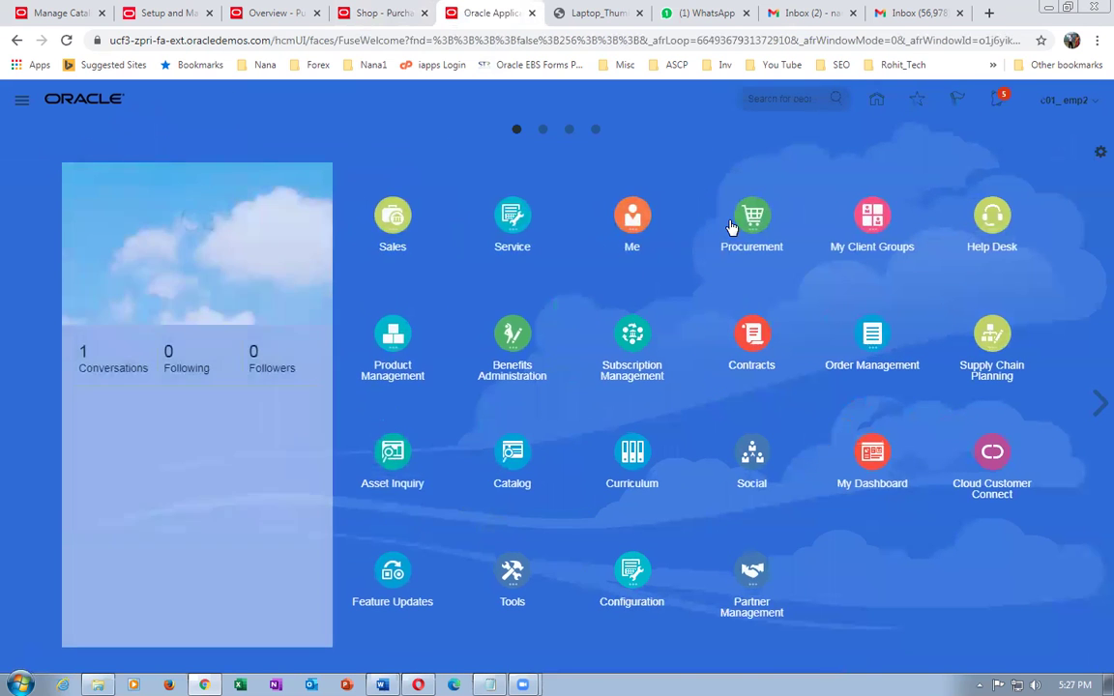
- Open c01-desktop_content_zone for editing from the Catalogs work area's Manage Content Zones
{"action": "left_click", "coordinate": [739, 220]}
{"action": "left_click", "coordinate": [930, 306]}
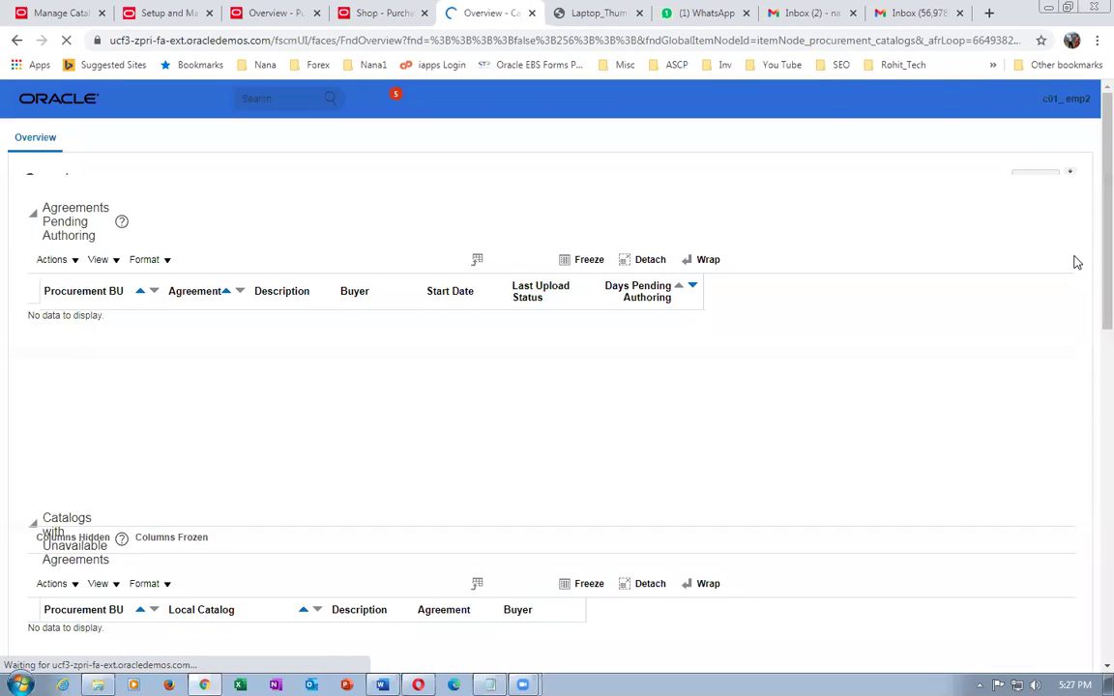
{"action": "left_click", "coordinate": [1082, 204]}
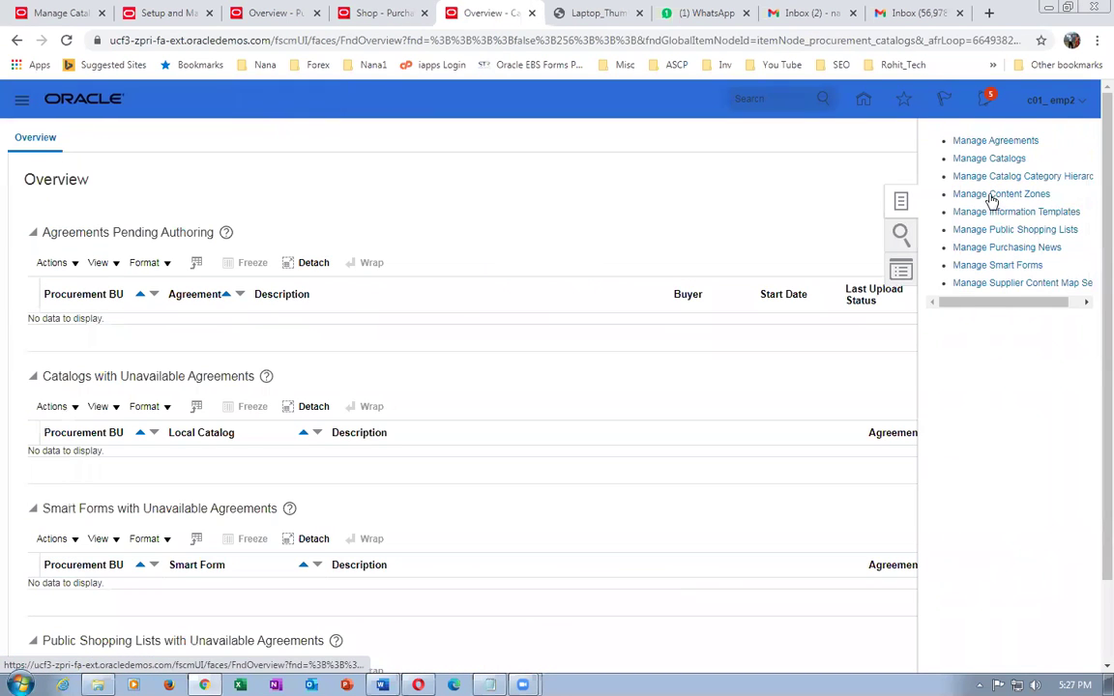
{"action": "left_click", "coordinate": [991, 199]}
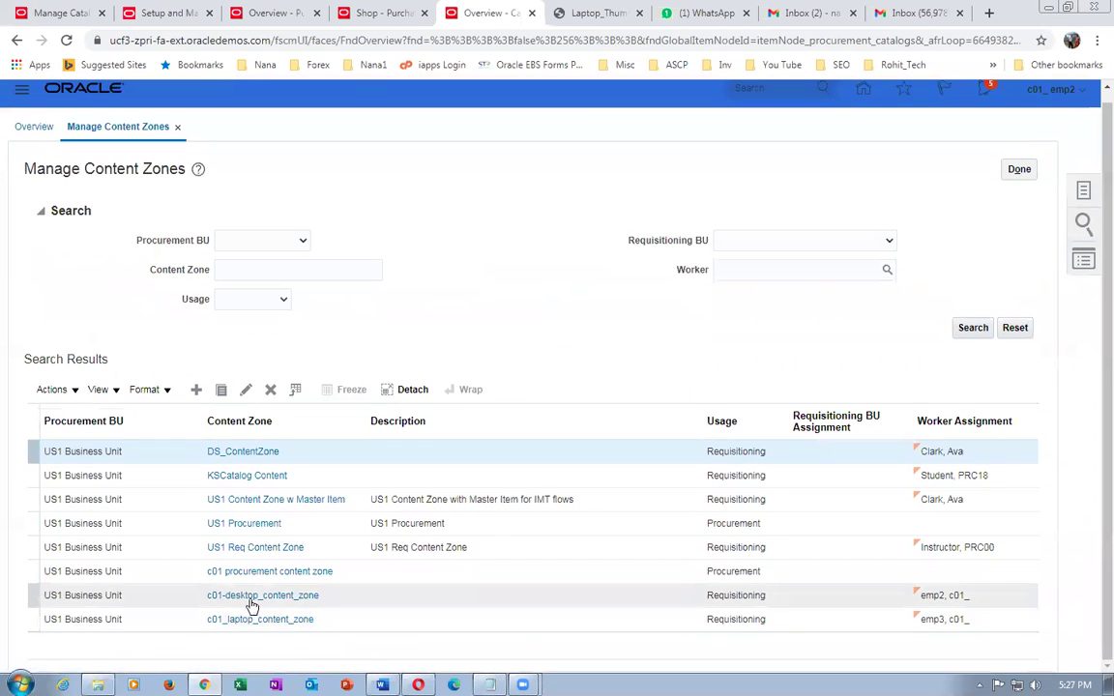
{"action": "left_click", "coordinate": [253, 600]}
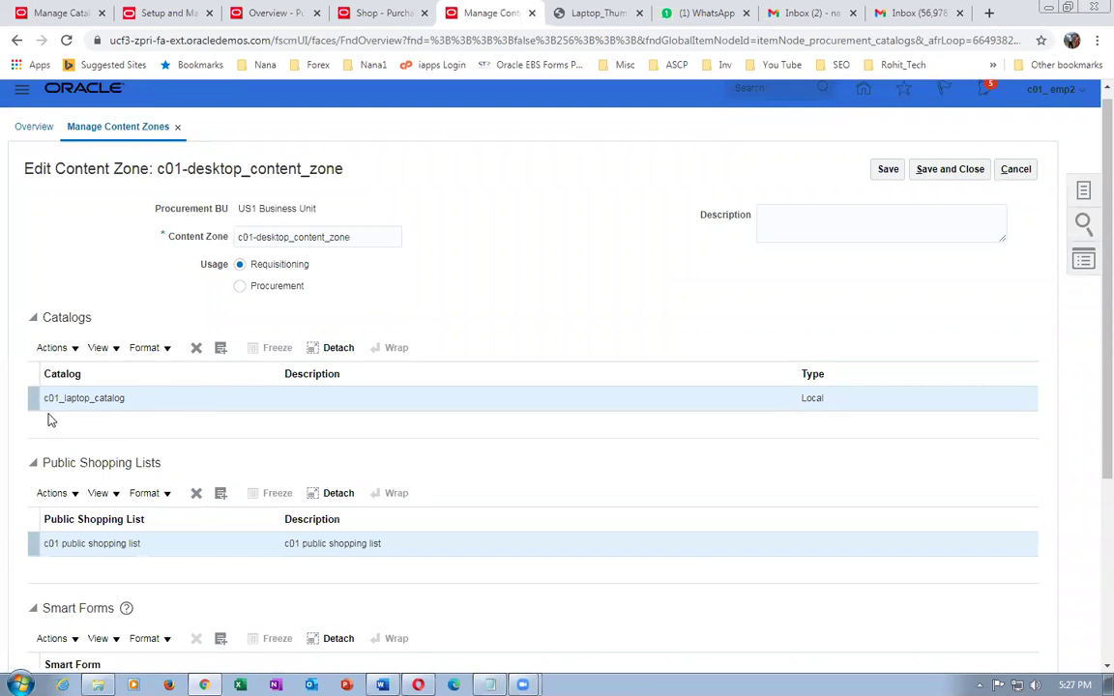
- Remove c01_laptop_catalog from the content zone's catalogs
{"action": "scroll", "coordinate": [49, 417], "scroll_direction": "down", "scroll_amount": 3}
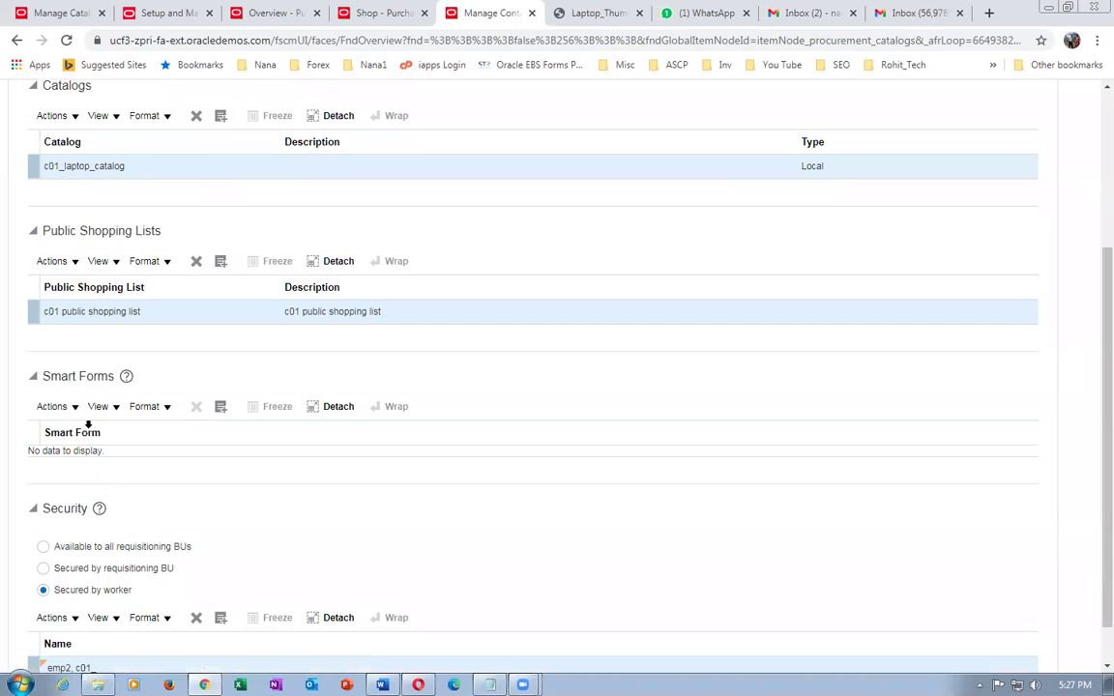
{"action": "left_click", "coordinate": [161, 314]}
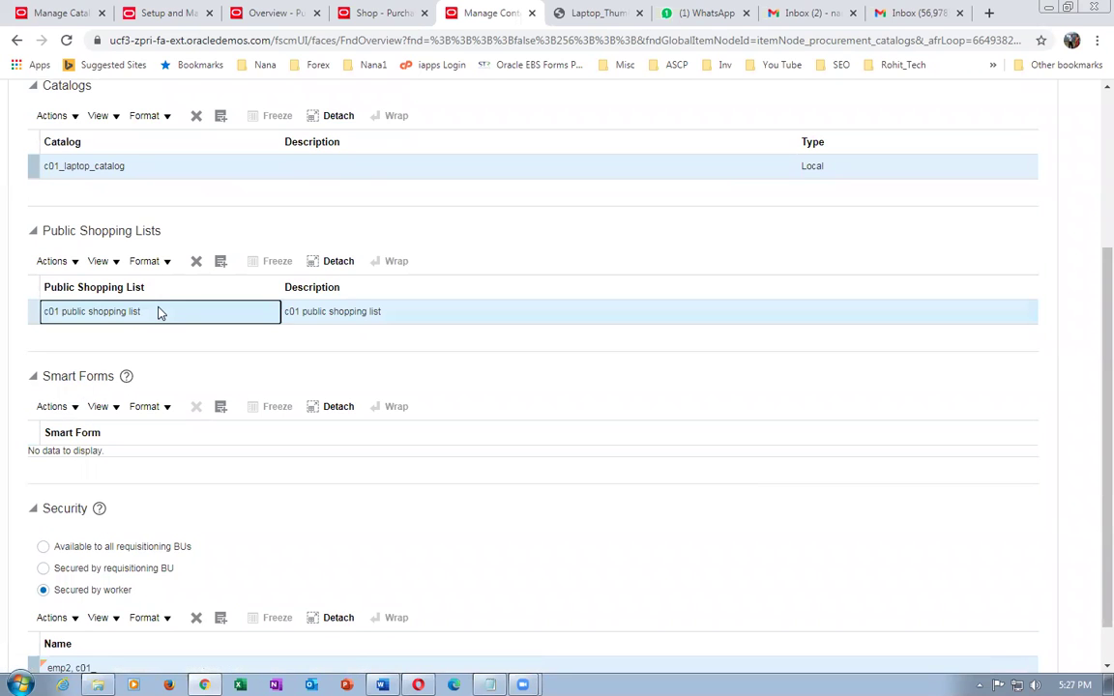
{"action": "scroll", "coordinate": [155, 318], "scroll_direction": "up", "scroll_amount": 2}
{"action": "left_click", "coordinate": [149, 327]}
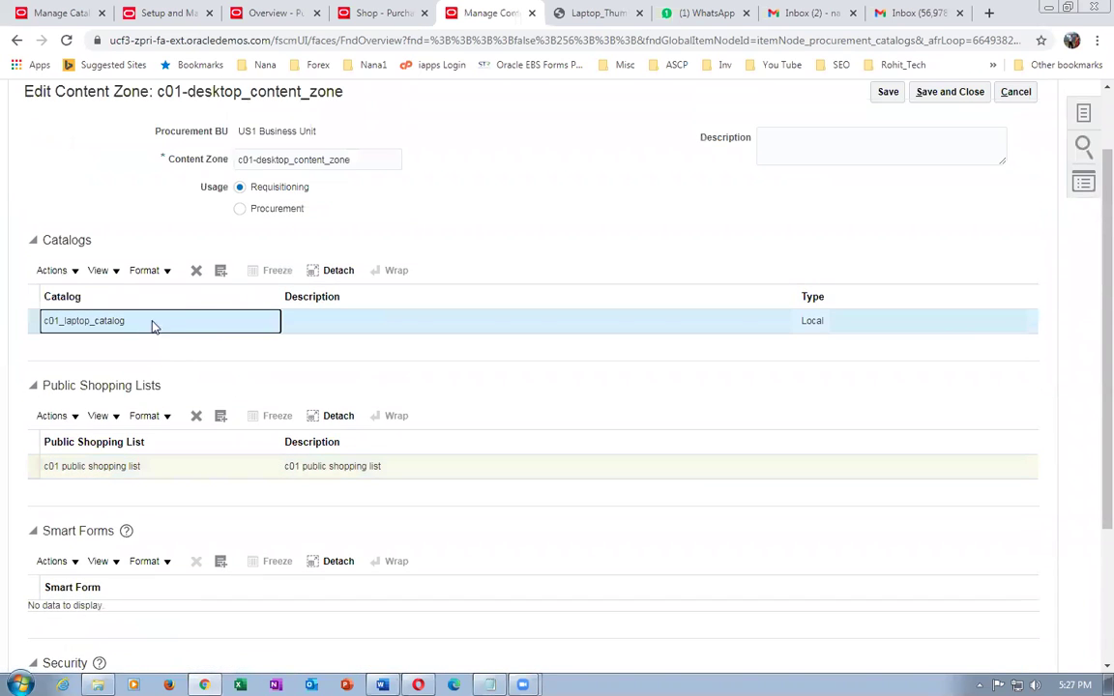
{"action": "left_click", "coordinate": [196, 271]}
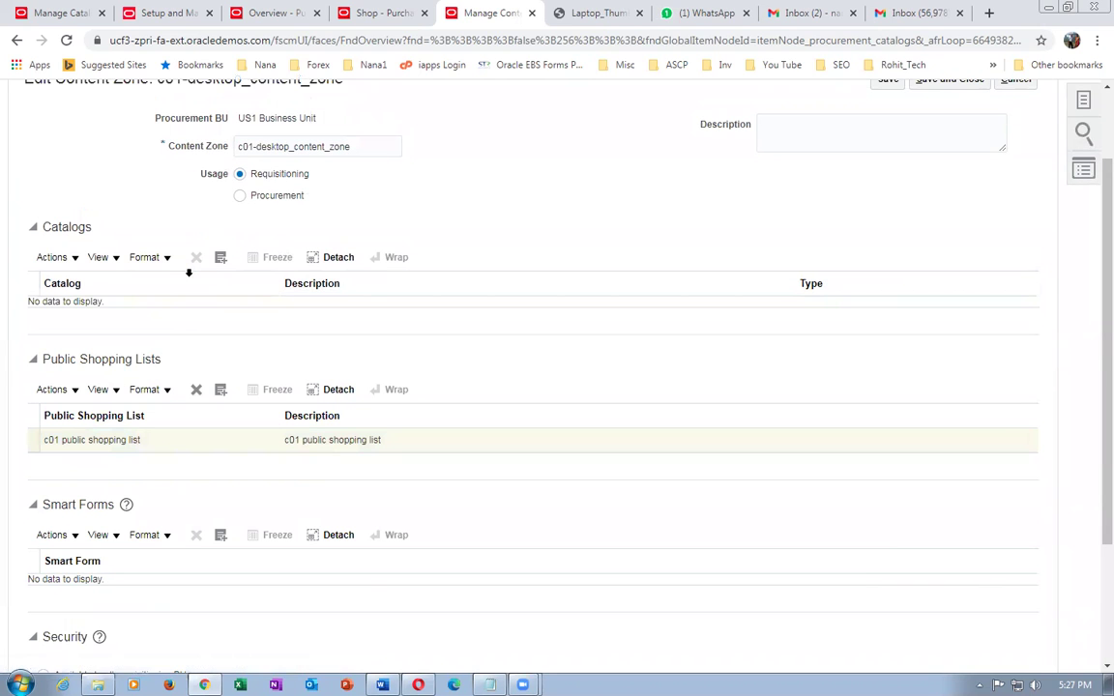
- Search catalogs for c01, add c01_desktop_catalog to the zone, and save it
{"action": "left_click", "coordinate": [53, 258]}
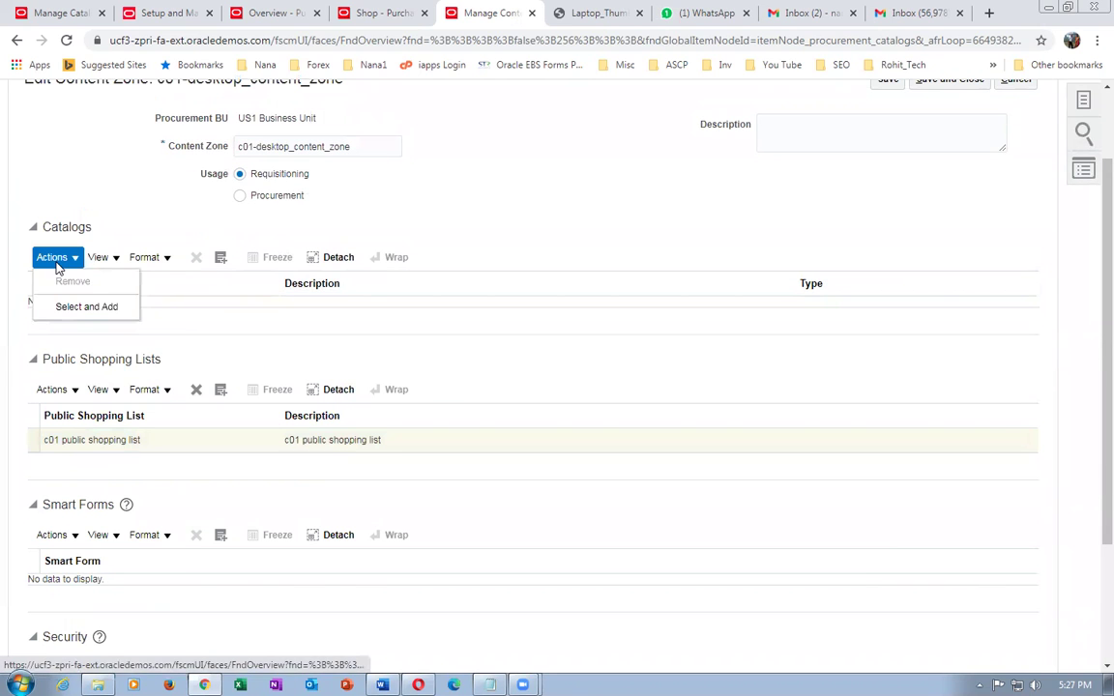
{"action": "left_click", "coordinate": [86, 306]}
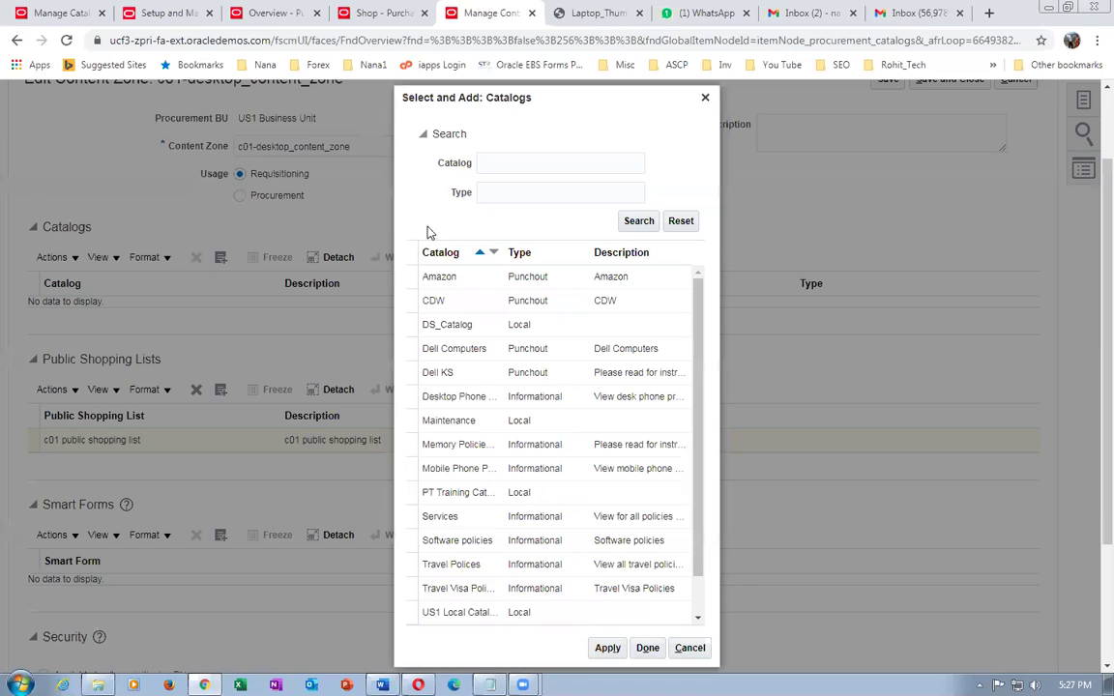
{"action": "left_click", "coordinate": [565, 165]}
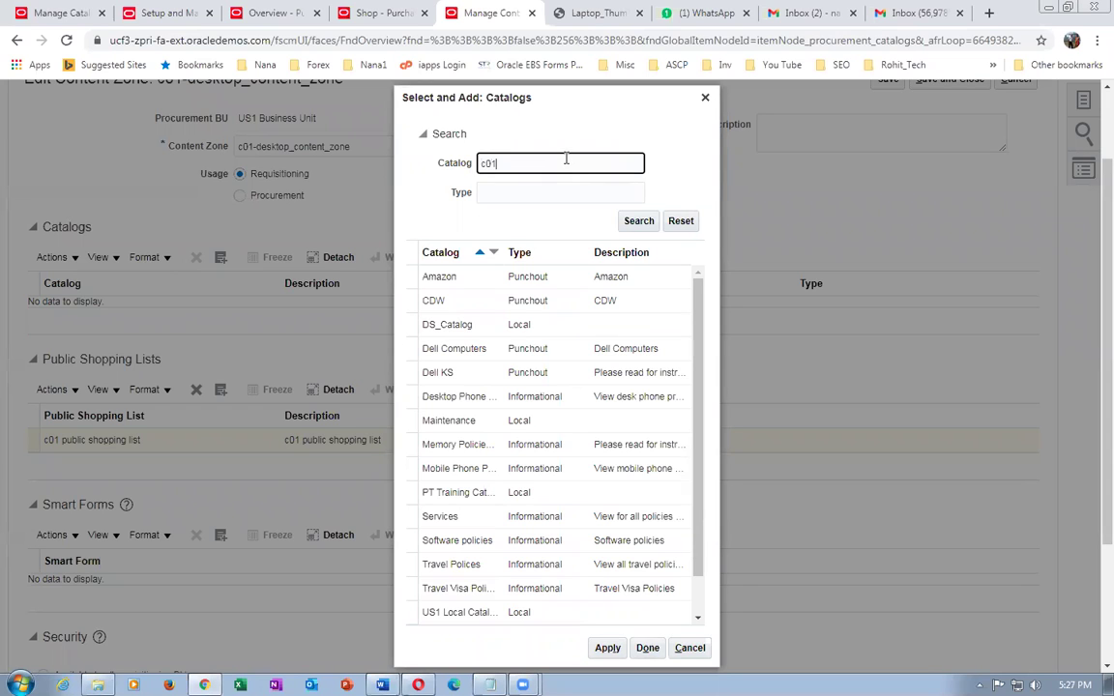
{"action": "left_click", "coordinate": [638, 221]}
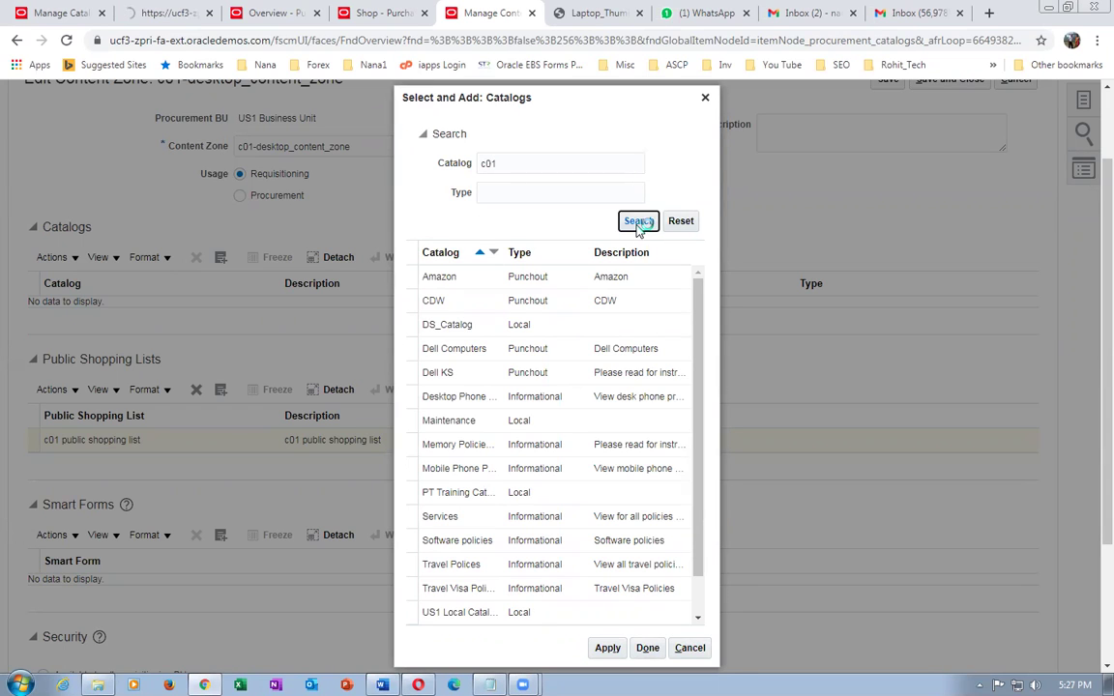
{"action": "left_click", "coordinate": [571, 437]}
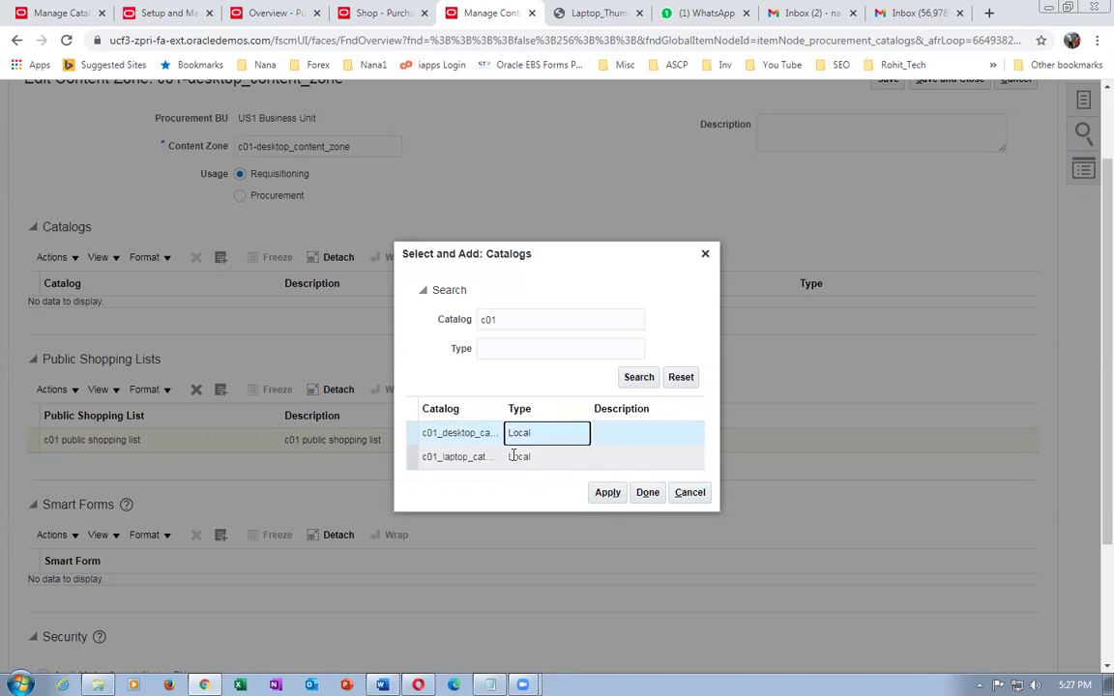
{"action": "left_click", "coordinate": [600, 497]}
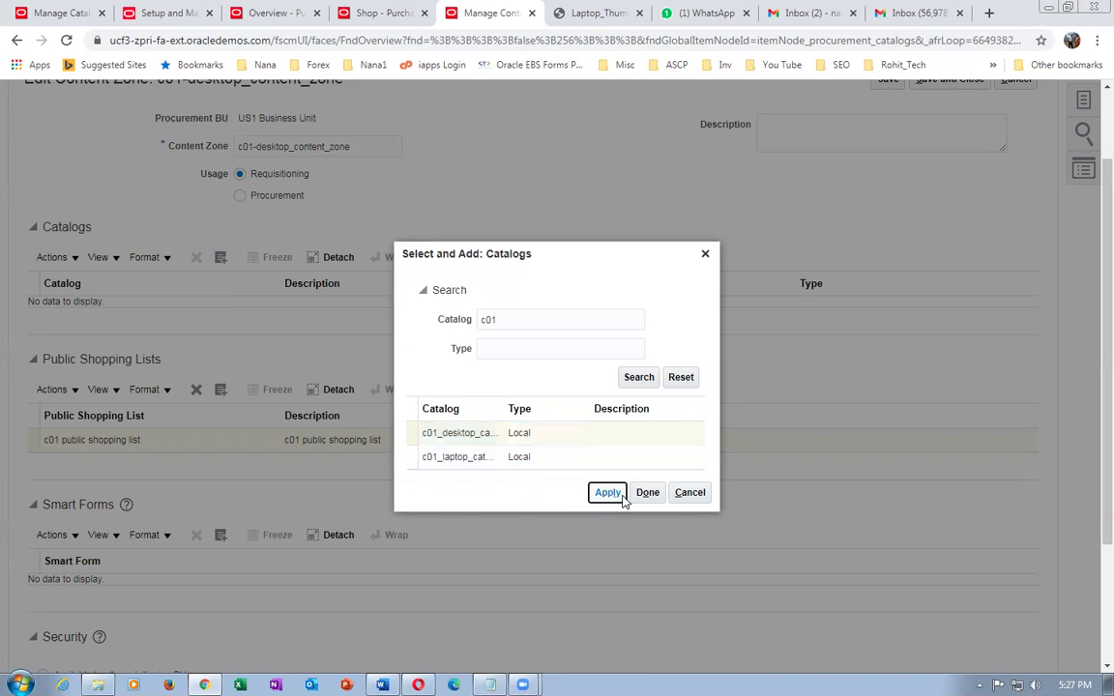
{"action": "left_click", "coordinate": [647, 493]}
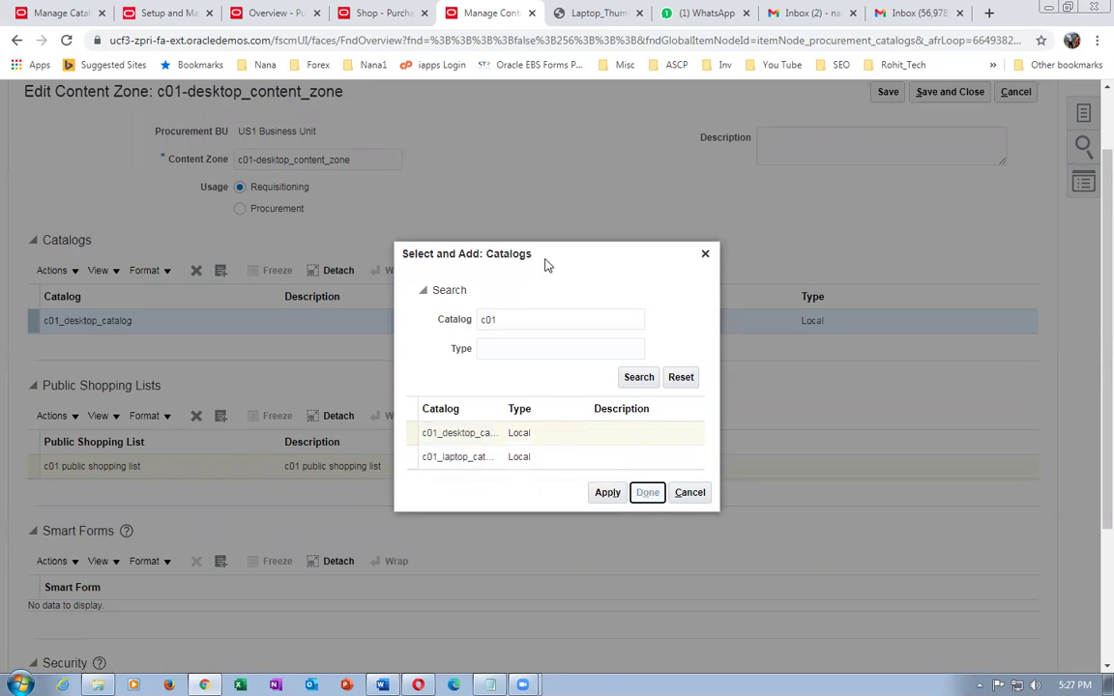
{"action": "left_click", "coordinate": [948, 91]}
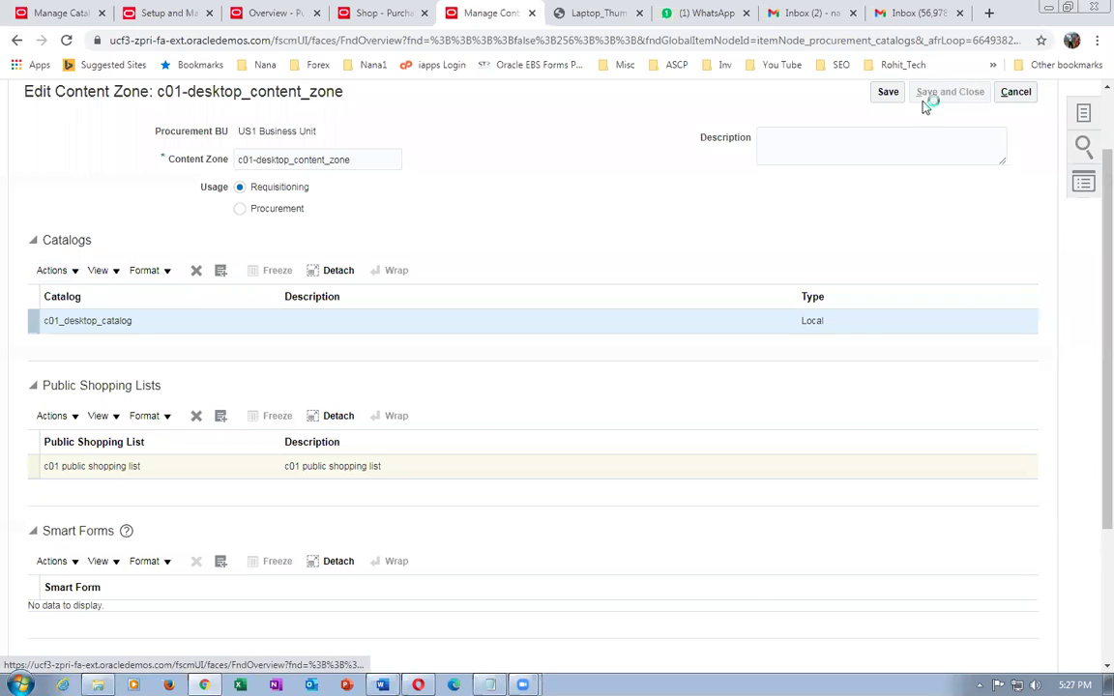
{"action": "left_click", "coordinate": [591, 254]}
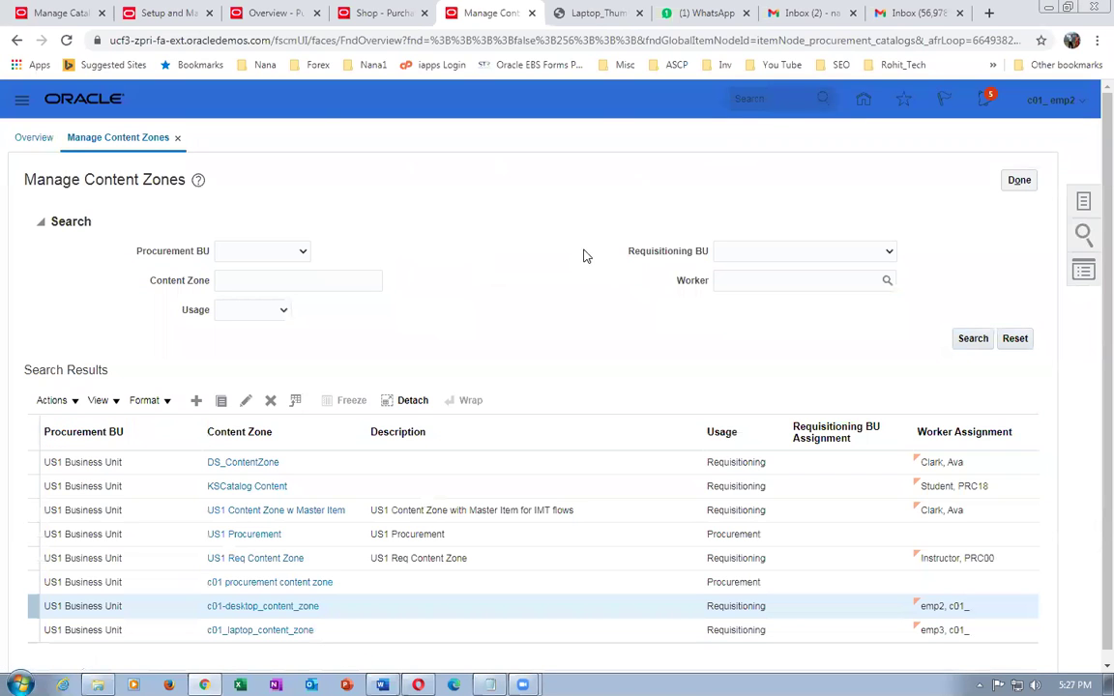
- Go home and open Procurement > Purchase Requisitions to shop under c01_computers
{"action": "left_click", "coordinate": [862, 101]}
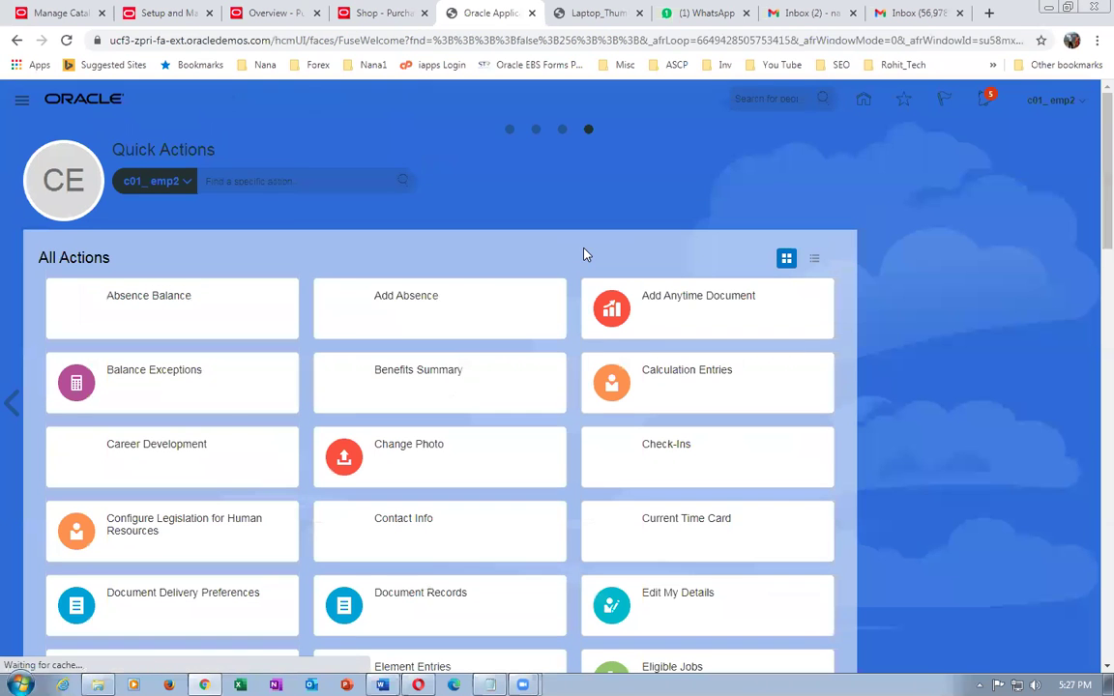
{"action": "left_click", "coordinate": [509, 129]}
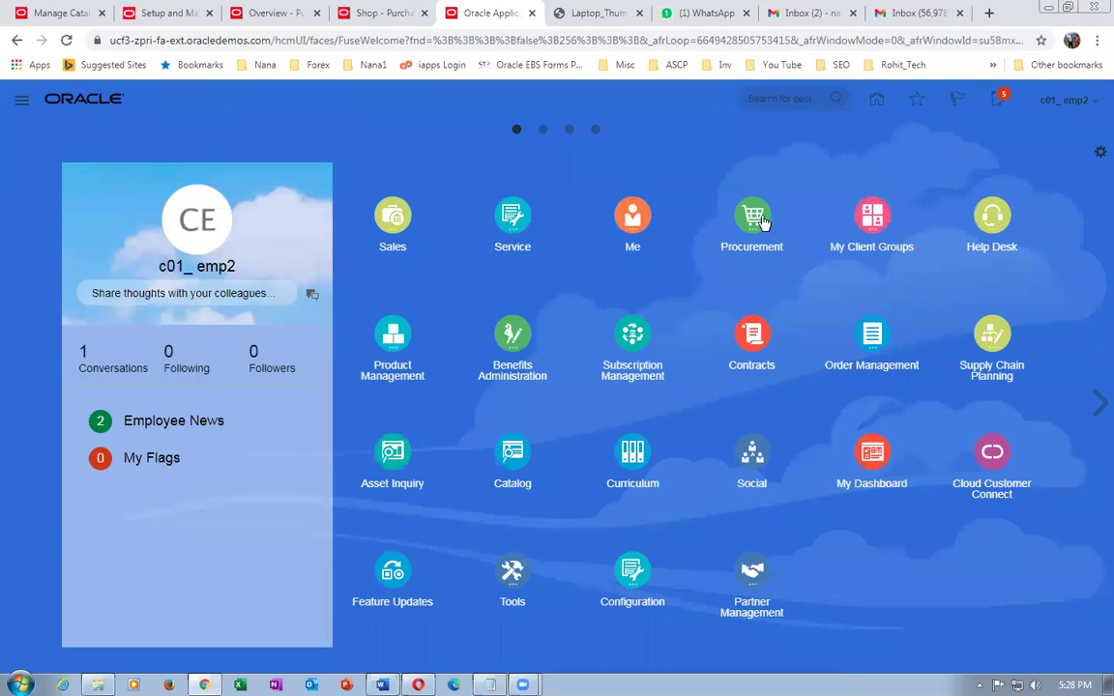
{"action": "left_click", "coordinate": [758, 220]}
{"action": "left_click", "coordinate": [543, 311]}
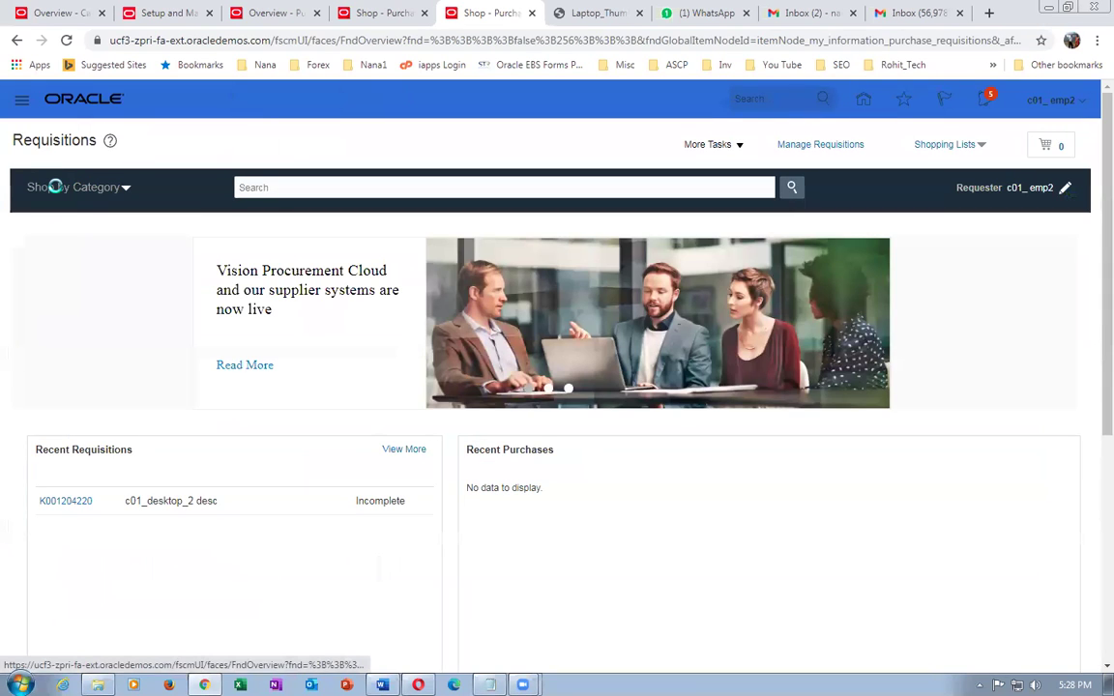
{"action": "left_click", "coordinate": [56, 187]}
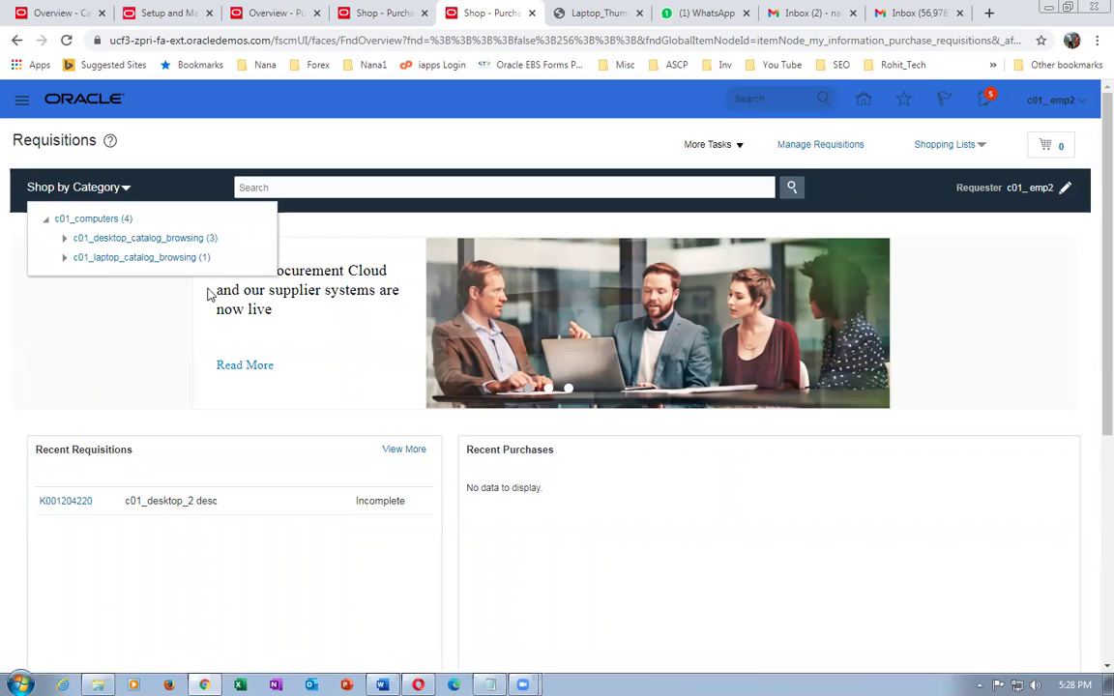
- Open c01_desktop_2 desc from the c01 public shopping list
{"action": "left_click", "coordinate": [944, 147]}
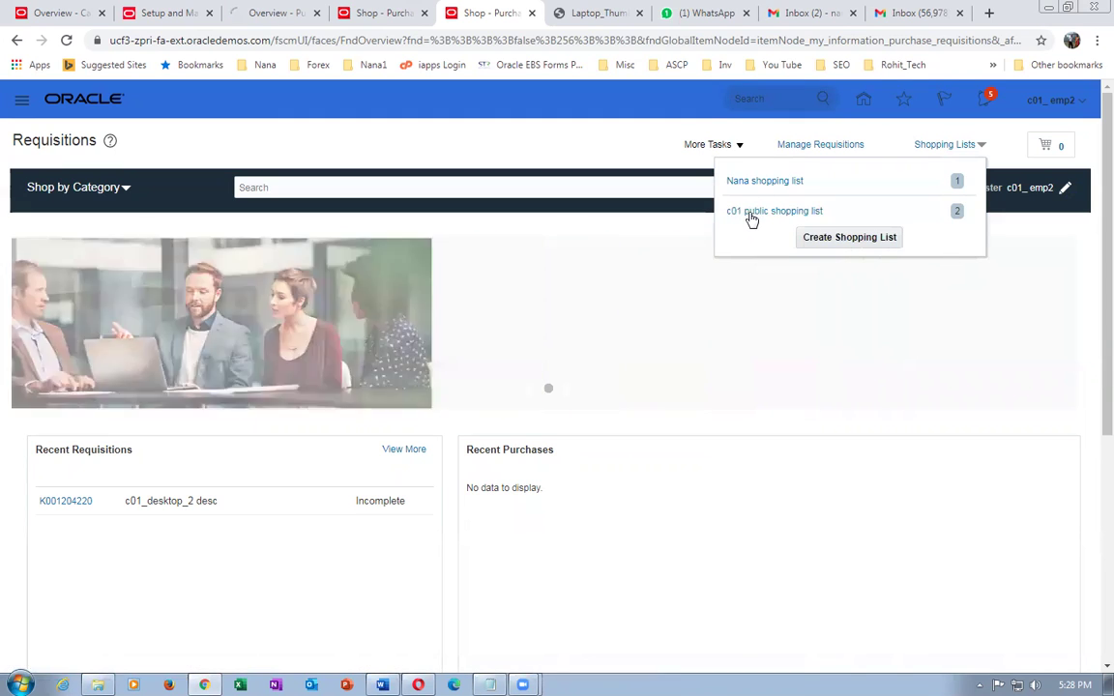
{"action": "left_click", "coordinate": [747, 210]}
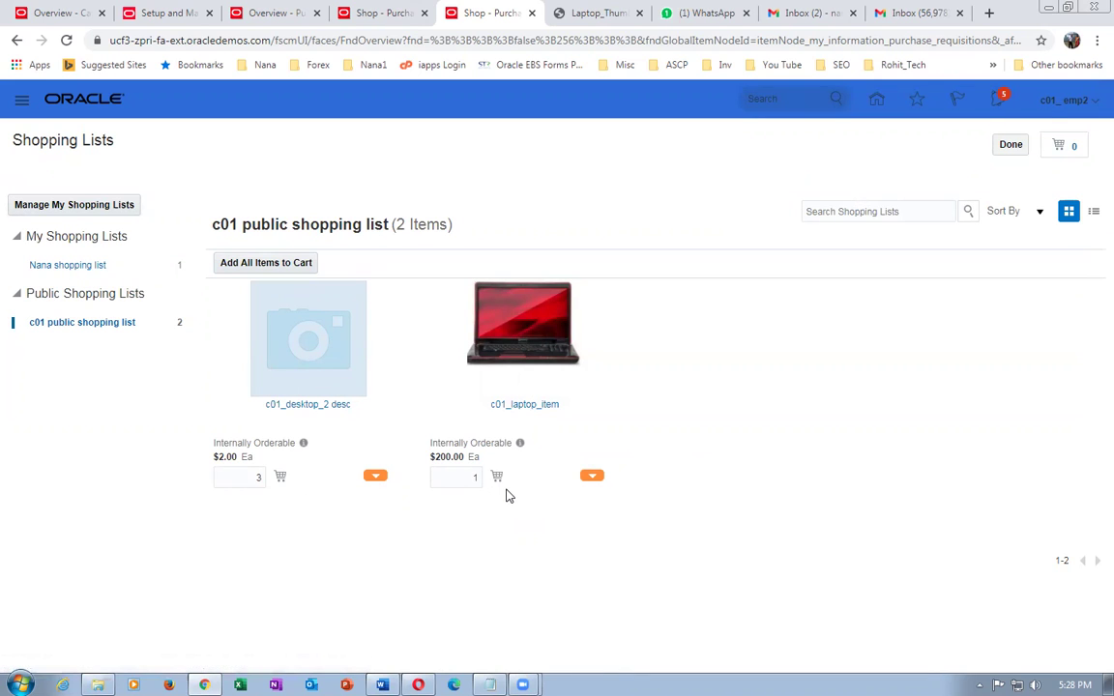
{"action": "left_click", "coordinate": [298, 406]}
- Add 4 of c01_desktop_2 desc to the cart, then remove it from the cart
{"action": "left_click", "coordinate": [464, 323]}
{"action": "type", "text": "4"}
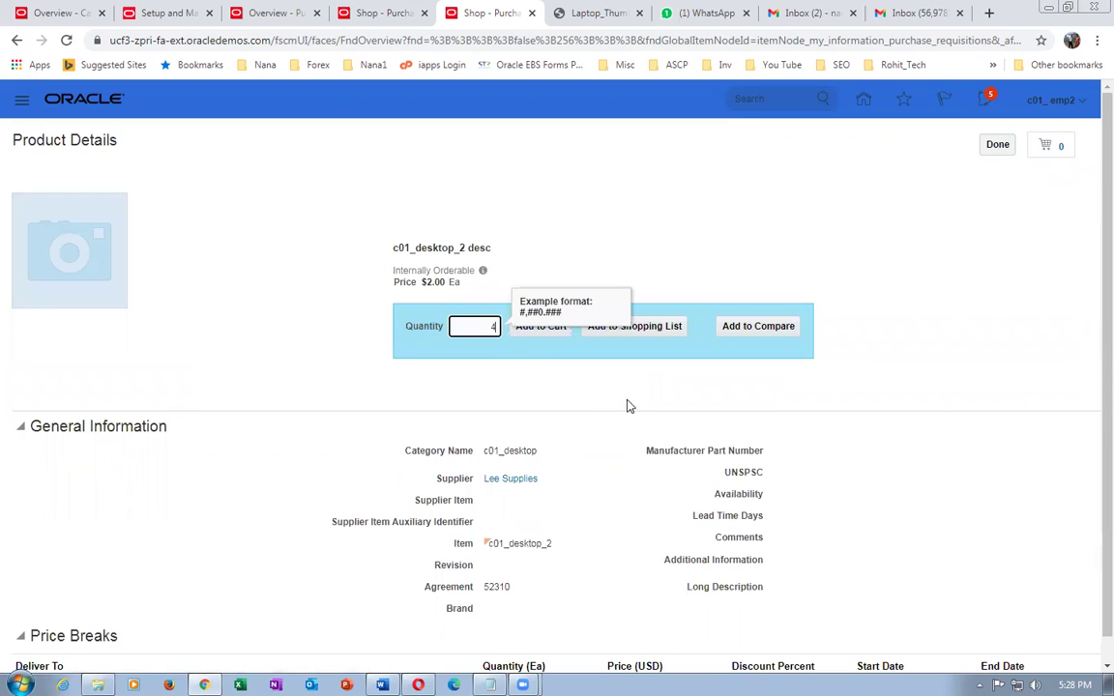
{"action": "left_click", "coordinate": [923, 334]}
{"action": "left_click", "coordinate": [532, 327]}
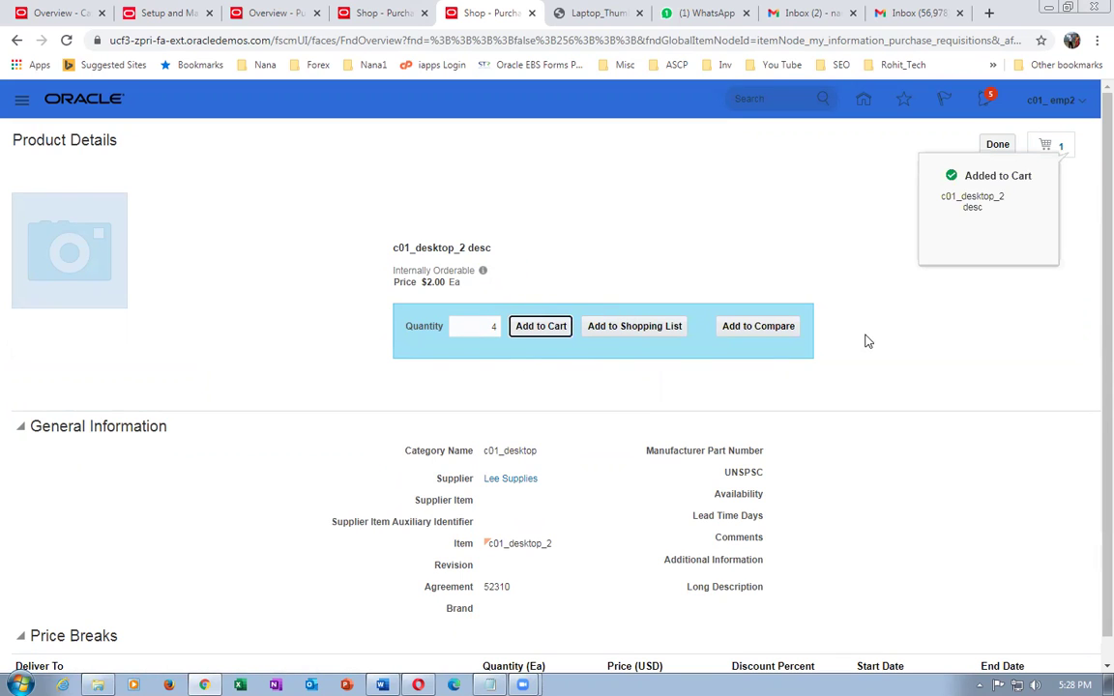
{"action": "left_click", "coordinate": [1062, 154]}
{"action": "left_click", "coordinate": [1040, 194]}
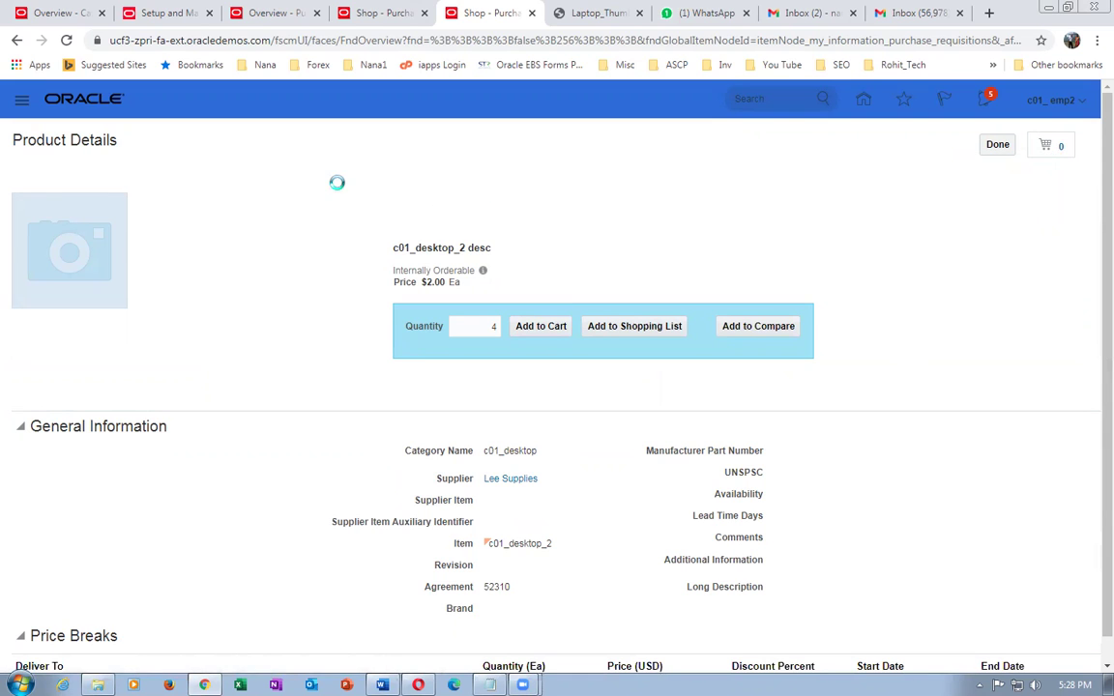
{"action": "left_click", "coordinate": [1002, 146]}
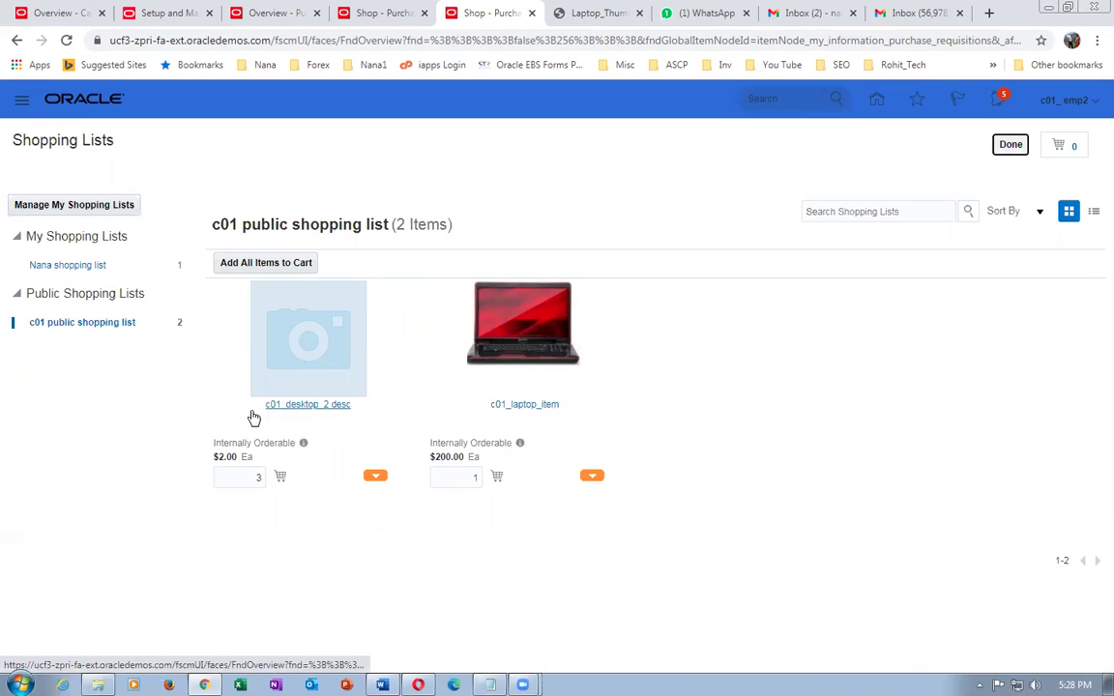
{"action": "left_click", "coordinate": [290, 405]}
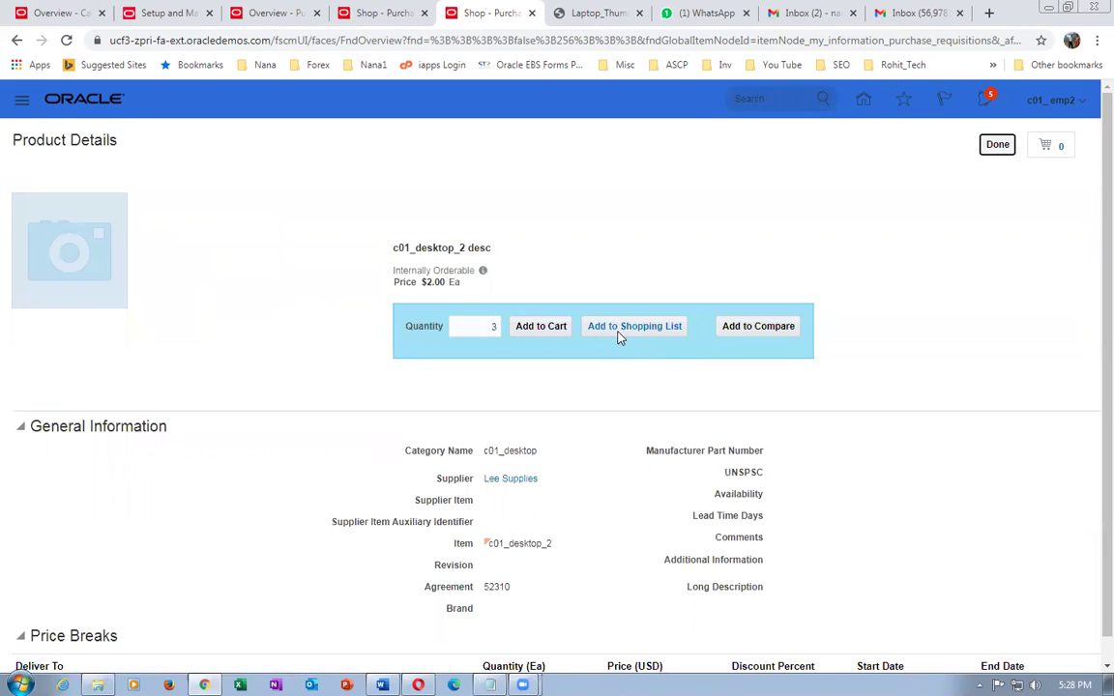
- Save c01_desktop_2 desc to the personal shopping list and check that list
{"action": "left_click", "coordinate": [620, 333]}
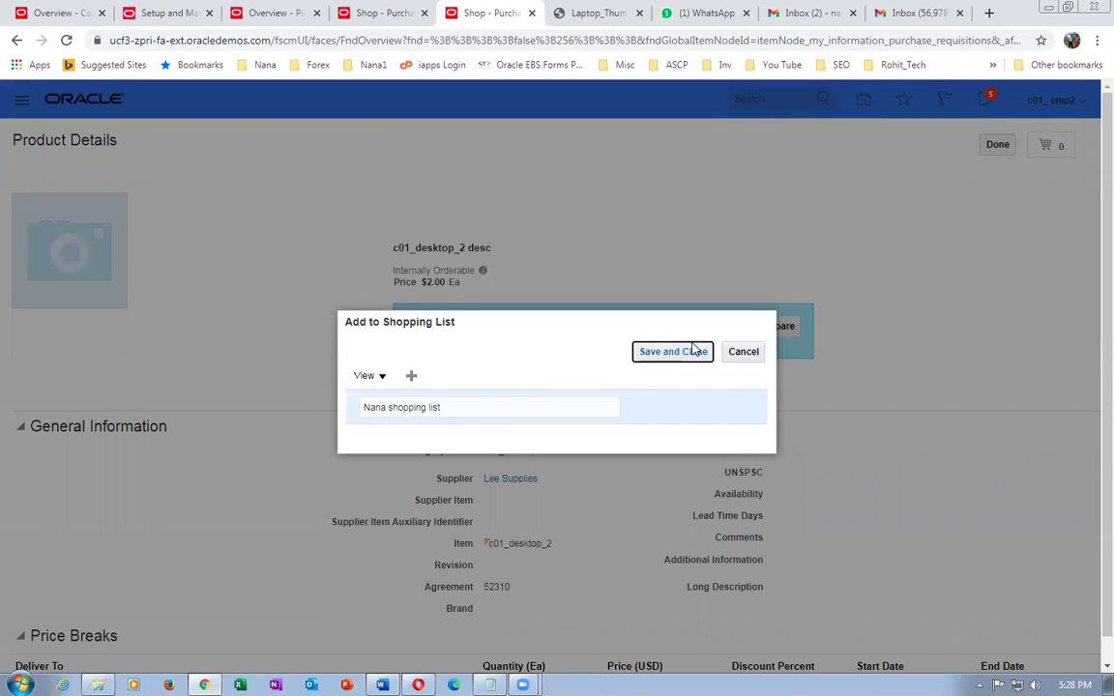
{"action": "left_click", "coordinate": [685, 353]}
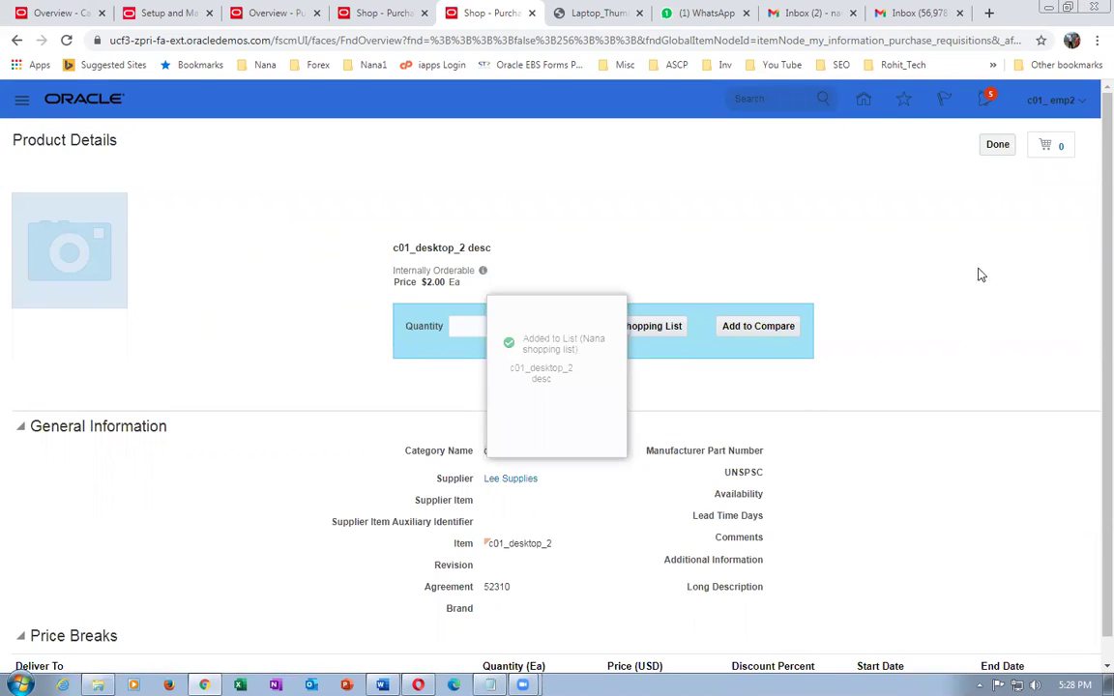
{"action": "left_click", "coordinate": [1009, 152]}
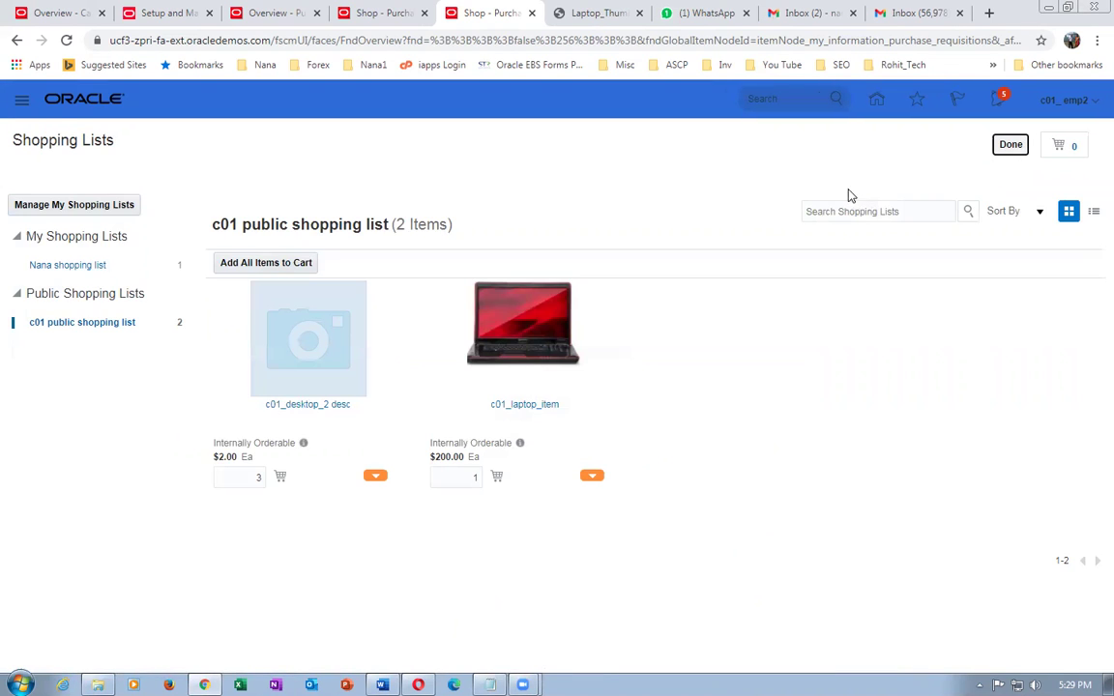
{"action": "left_click", "coordinate": [1009, 152]}
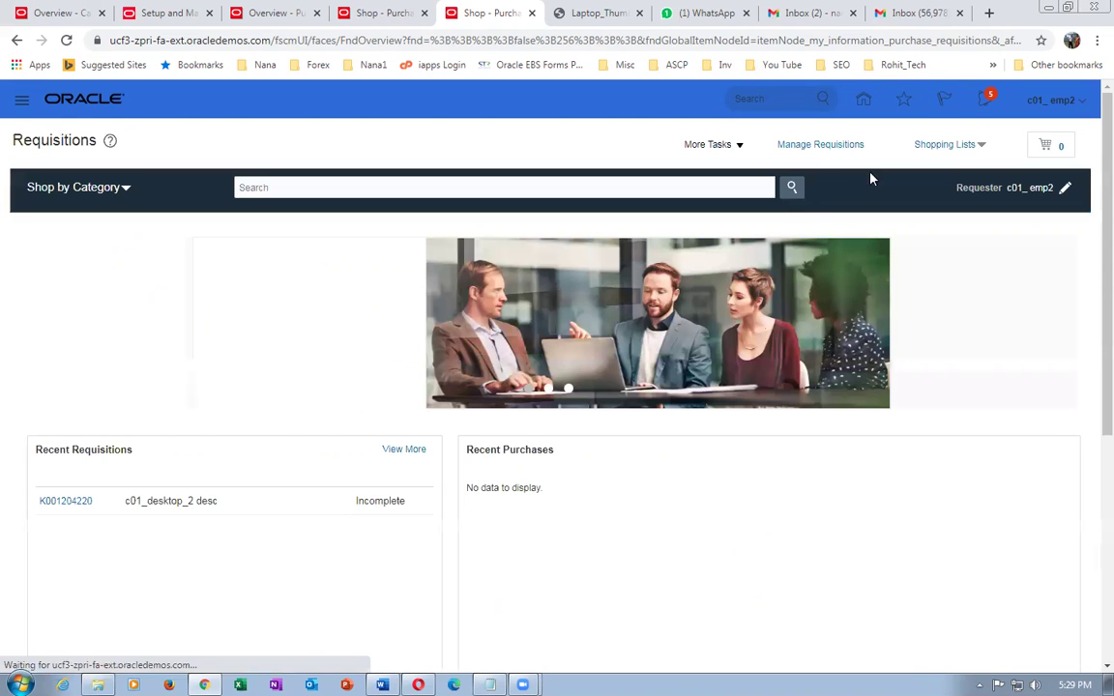
{"action": "left_click", "coordinate": [935, 146]}
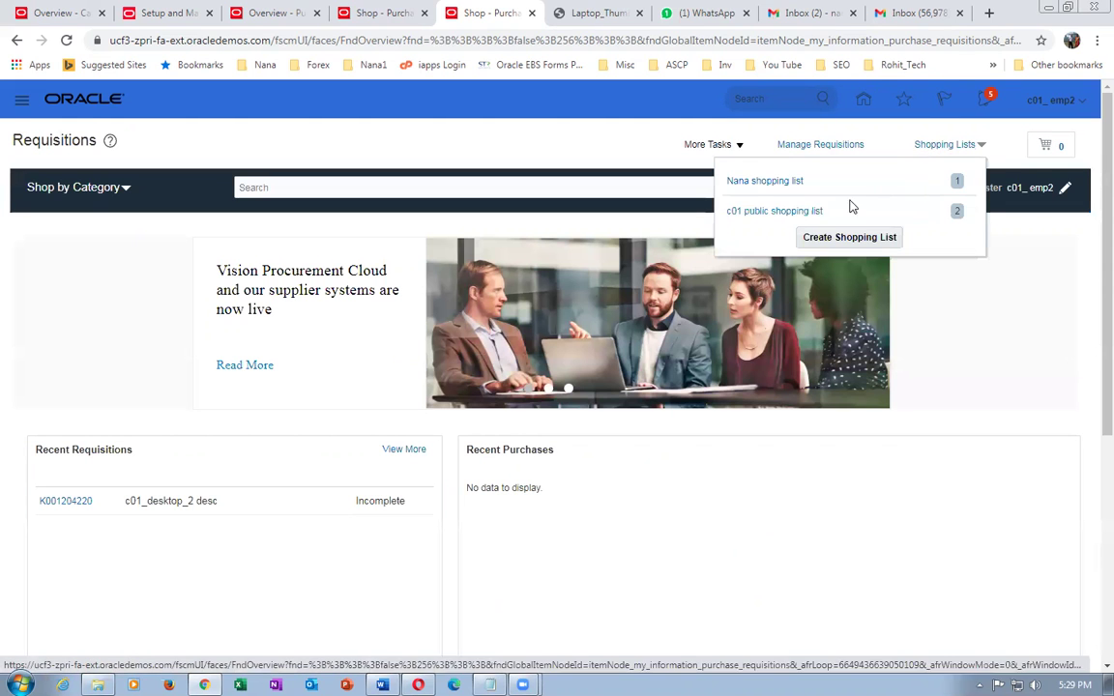
{"action": "left_click", "coordinate": [778, 182]}
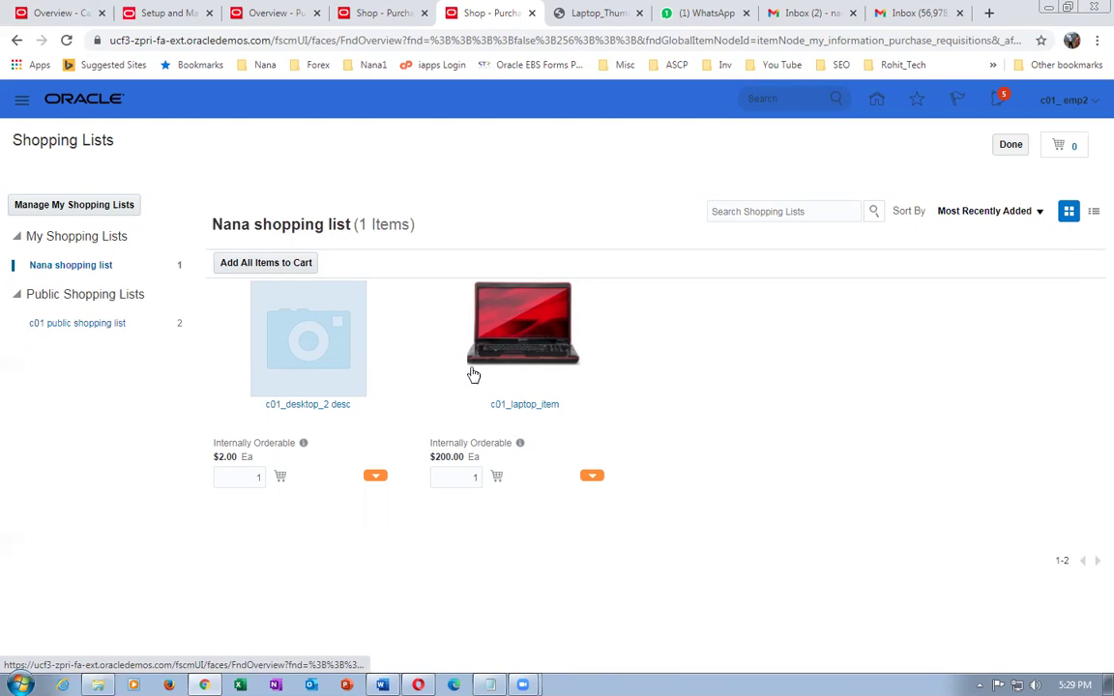
{"action": "left_click", "coordinate": [1010, 144]}
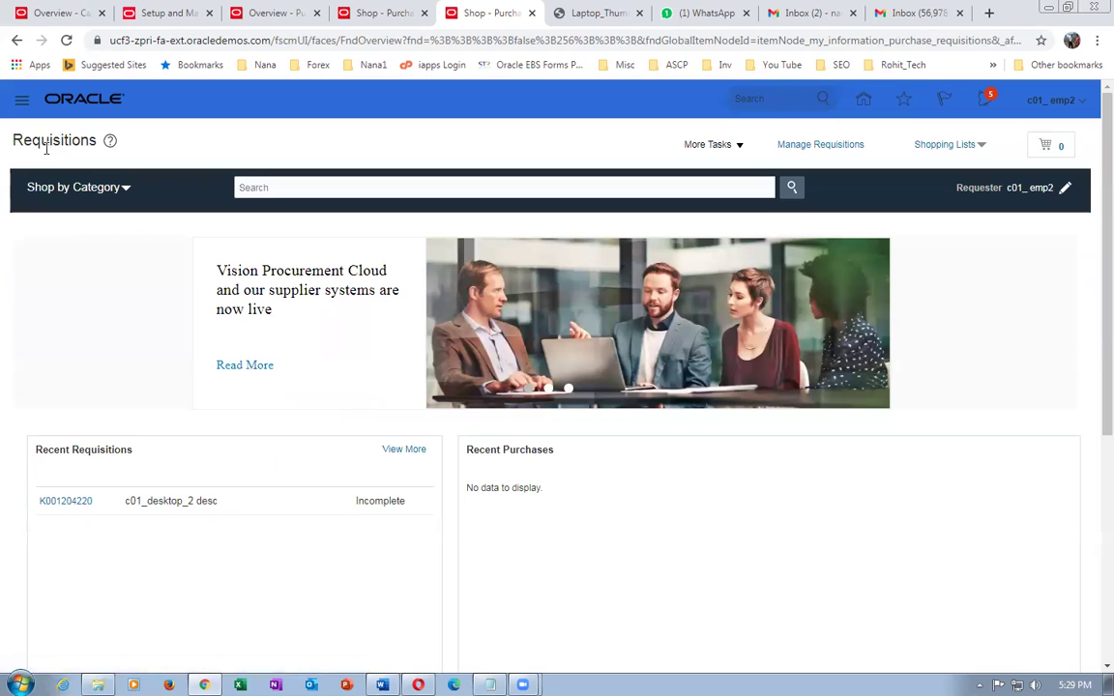
- Add Visiting cards from c01_desktop_catalog_browsing to the personal shopping list
{"action": "left_click", "coordinate": [48, 185]}
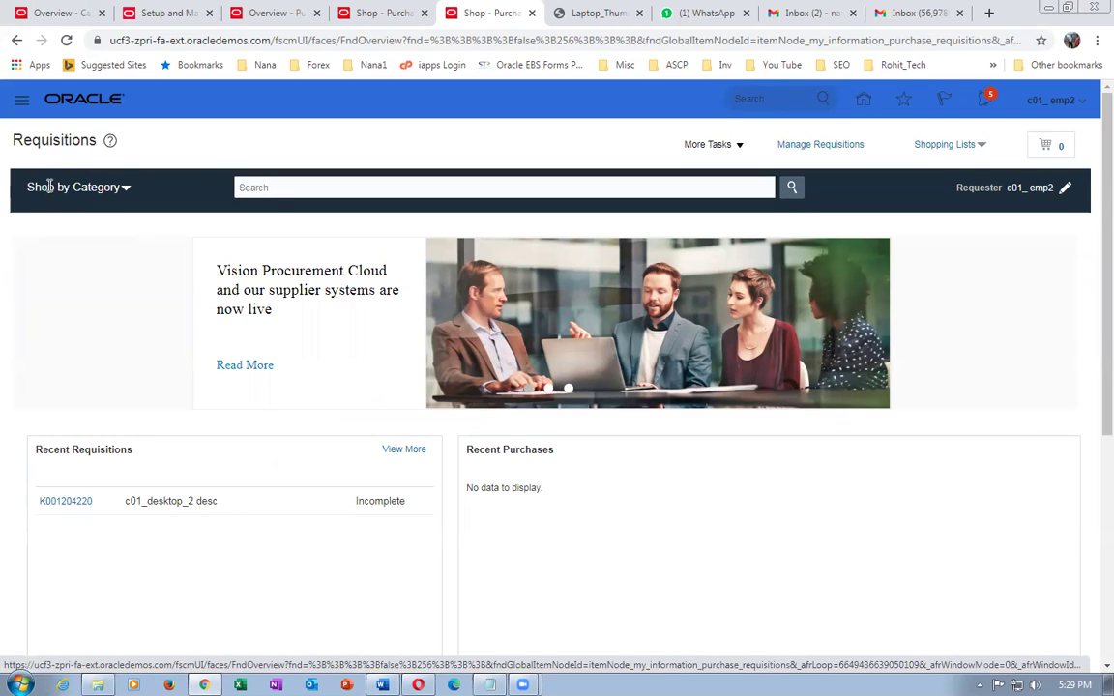
{"action": "left_click", "coordinate": [128, 239]}
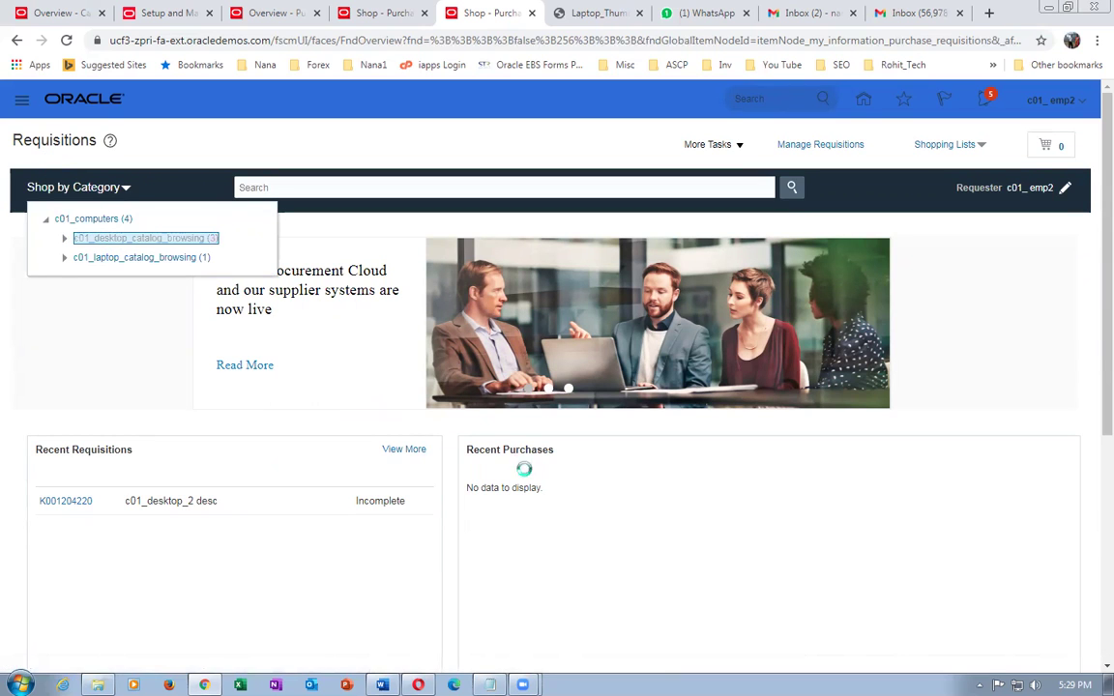
{"action": "left_click", "coordinate": [318, 423]}
{"action": "left_click", "coordinate": [558, 328]}
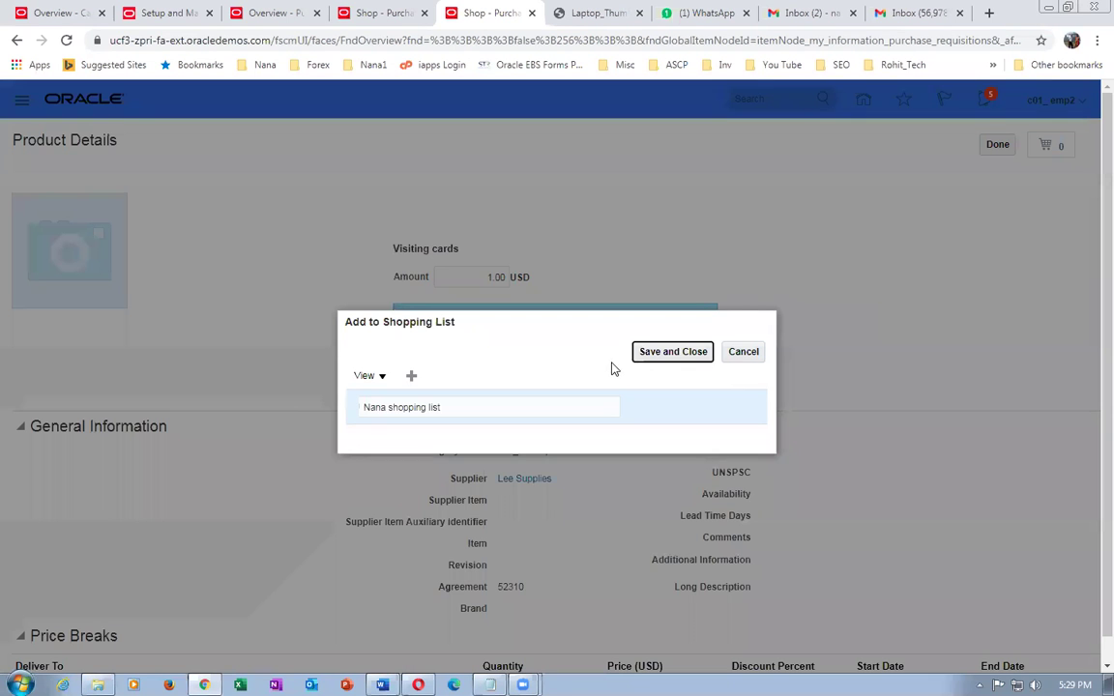
{"action": "left_click", "coordinate": [668, 354]}
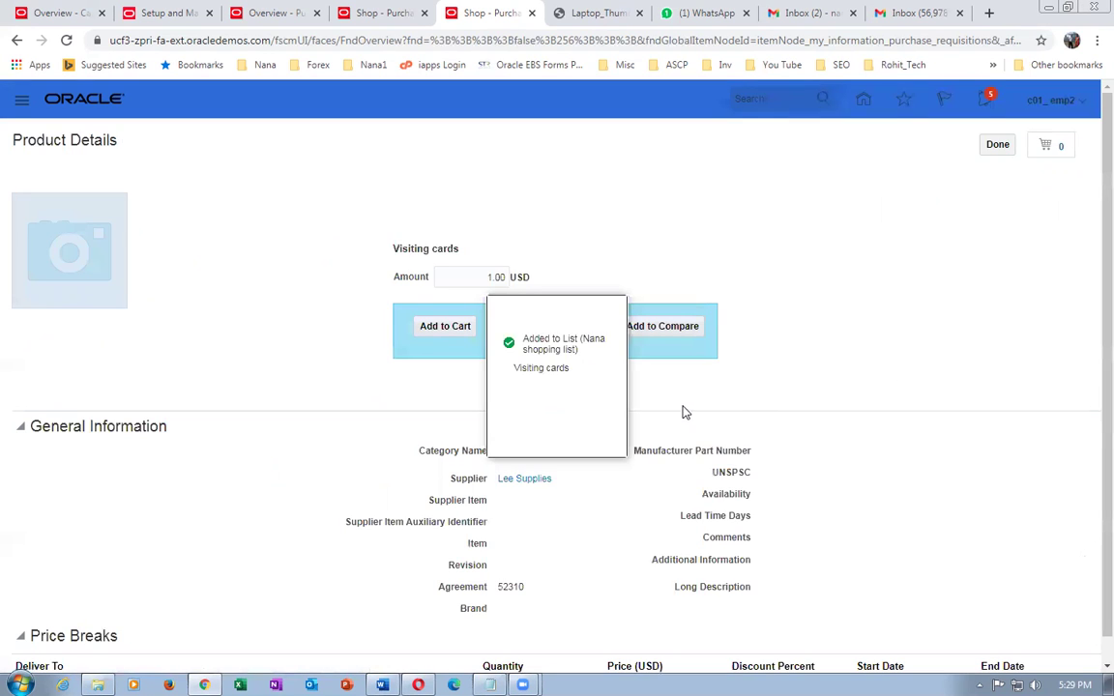
{"action": "left_click", "coordinate": [990, 147]}
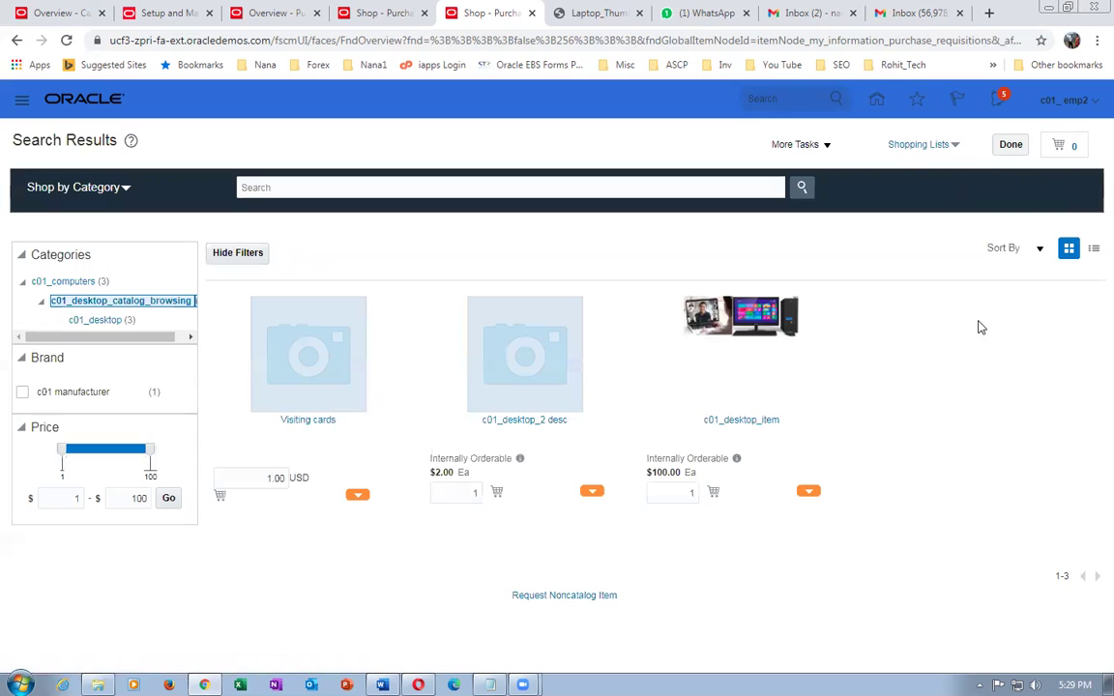
- Open c01_laptop_item from a shopping list, add it to the cart, and return home
{"action": "left_click", "coordinate": [921, 151]}
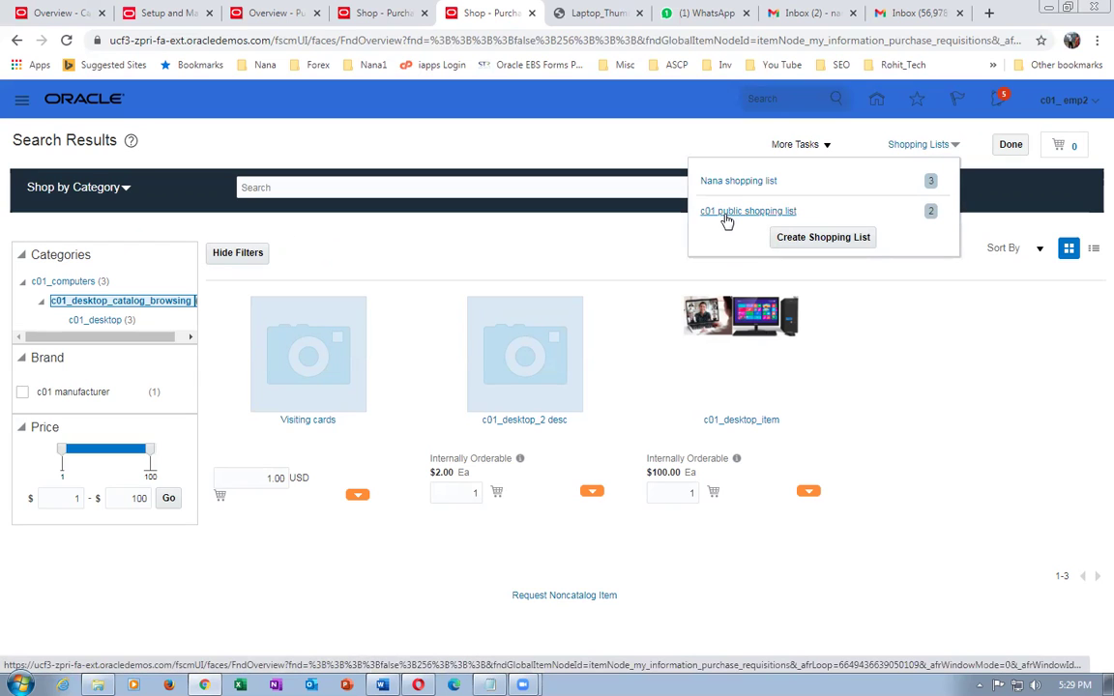
{"action": "left_click", "coordinate": [744, 183]}
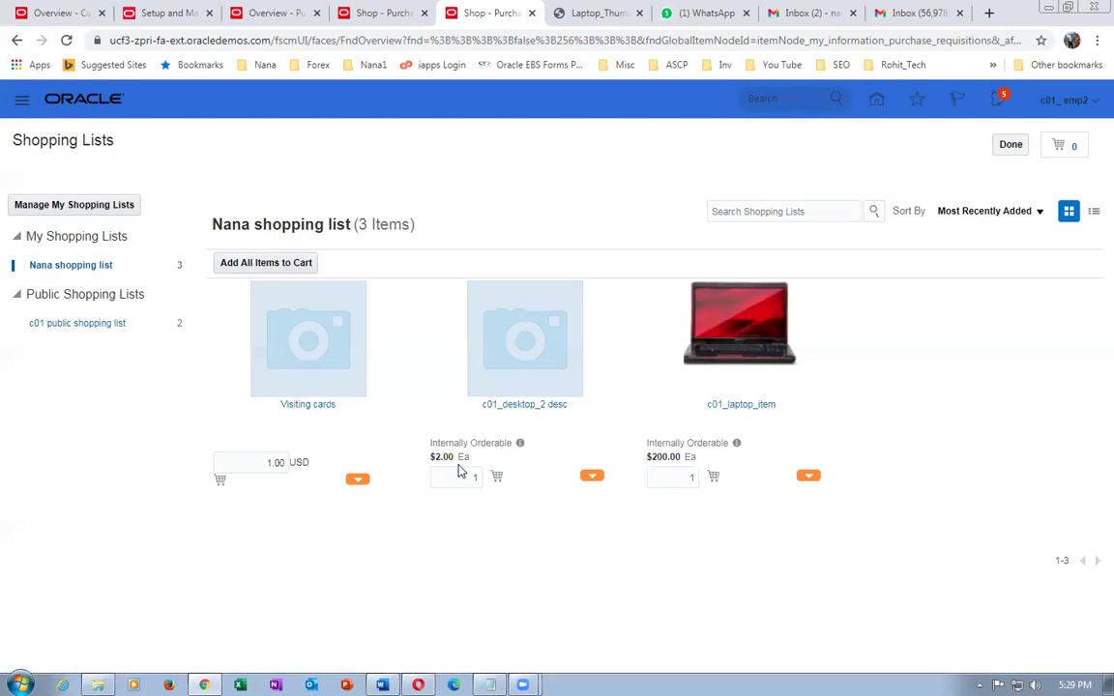
{"action": "left_click", "coordinate": [755, 407]}
{"action": "left_click", "coordinate": [538, 336]}
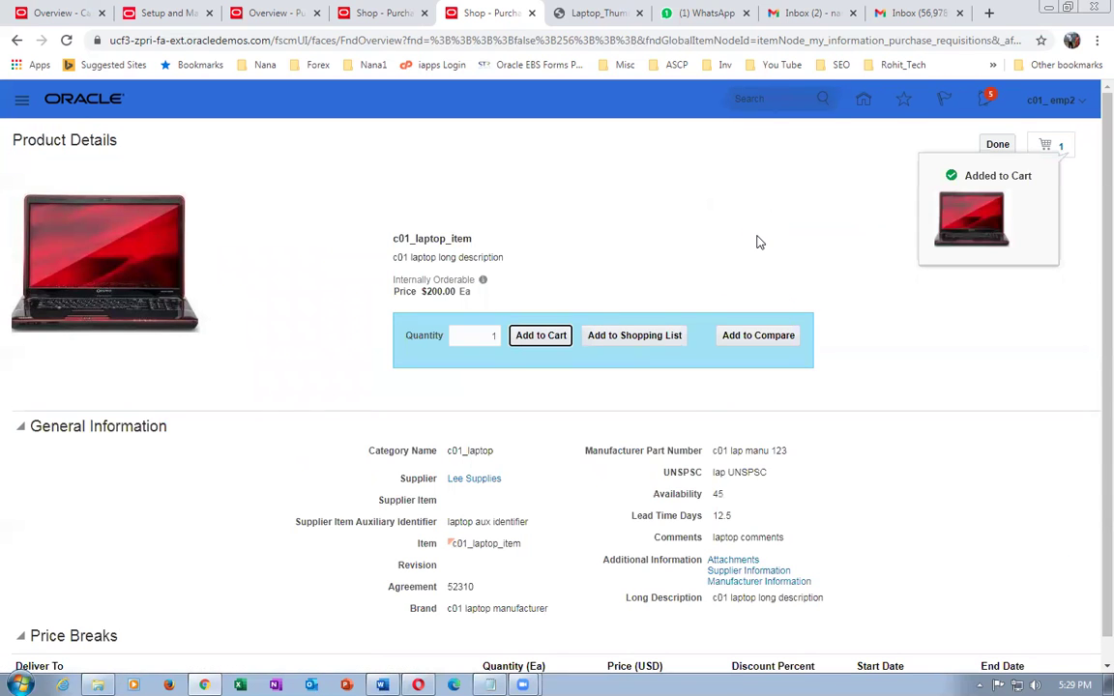
{"action": "left_click", "coordinate": [997, 146]}
{"action": "left_click", "coordinate": [1003, 146]}
{"action": "left_click", "coordinate": [861, 104]}
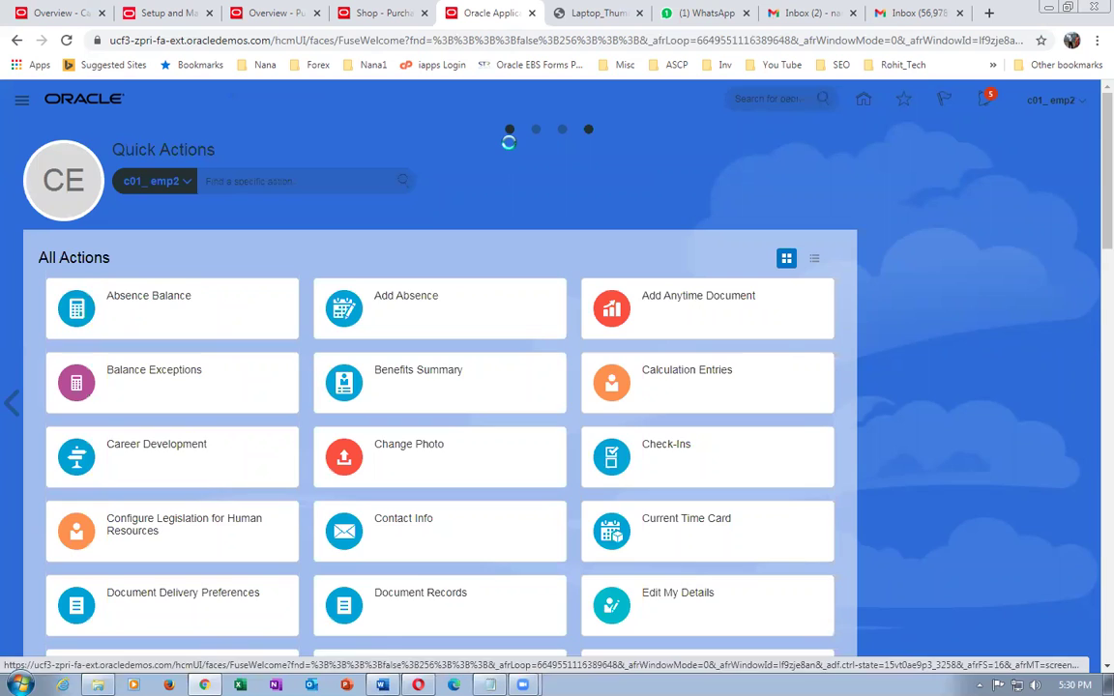
- In the Catalogs work area, open Manage Public Shopping Lists and select the c01 public shopping list
{"action": "left_click", "coordinate": [510, 132]}
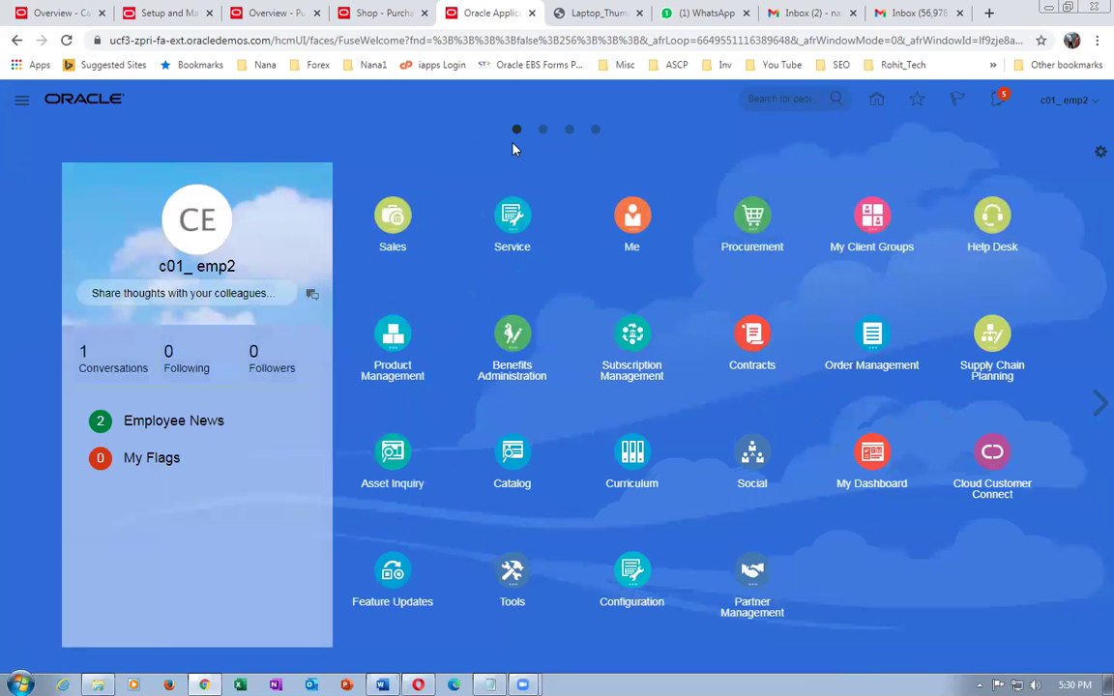
{"action": "left_click", "coordinate": [753, 210]}
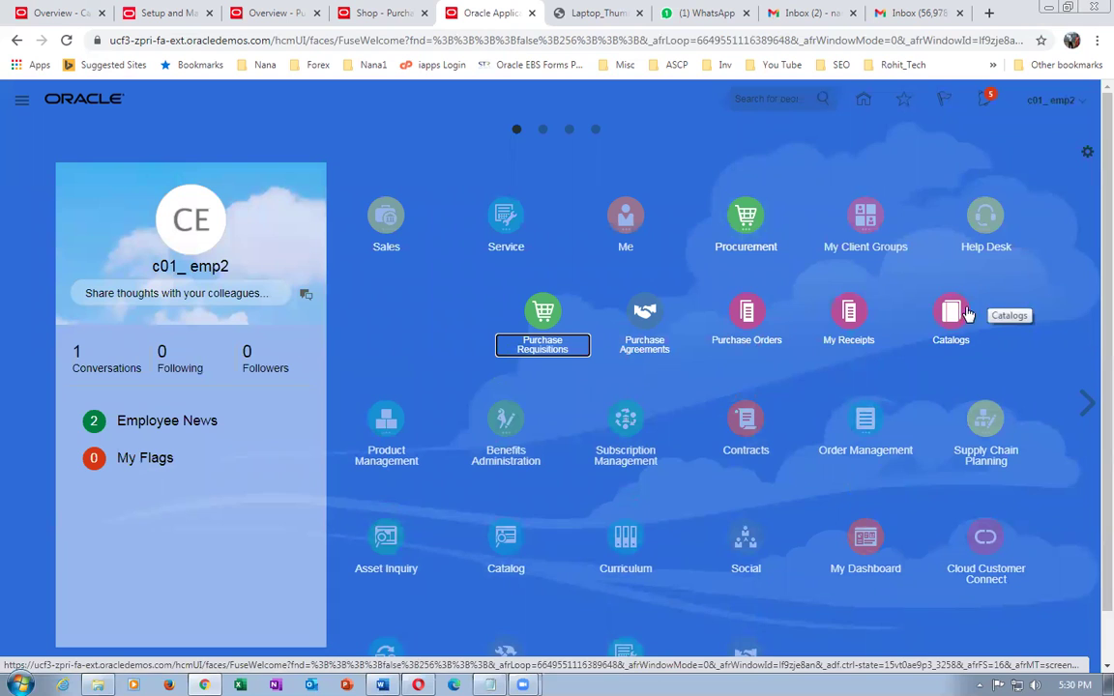
{"action": "left_click", "coordinate": [953, 312]}
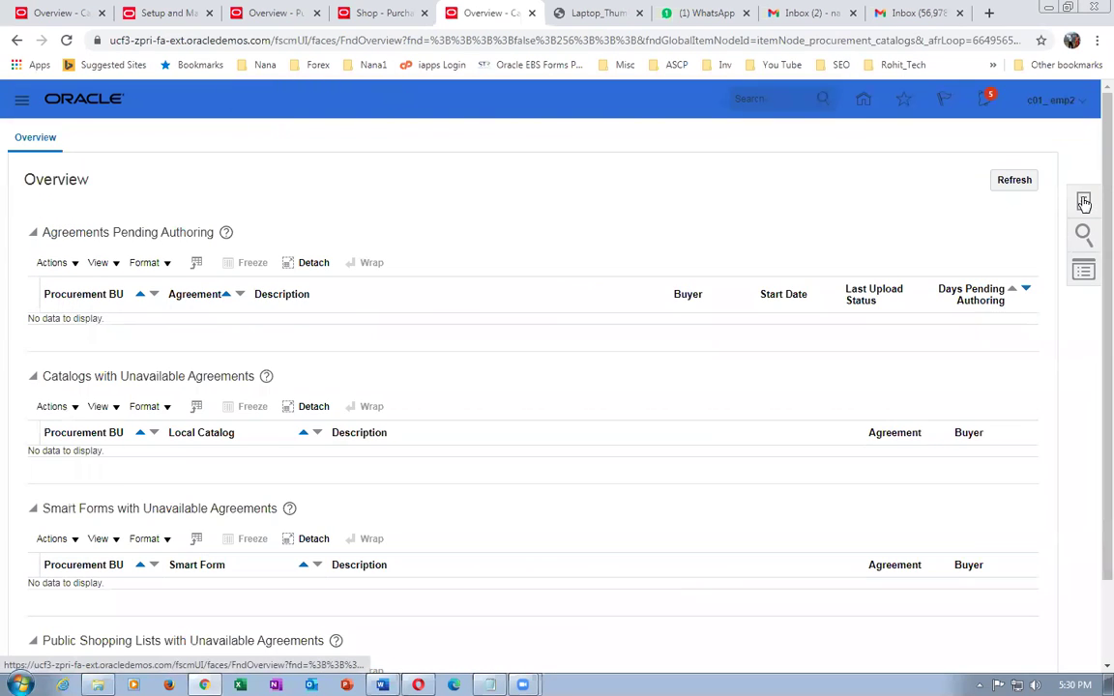
{"action": "left_click", "coordinate": [1084, 203]}
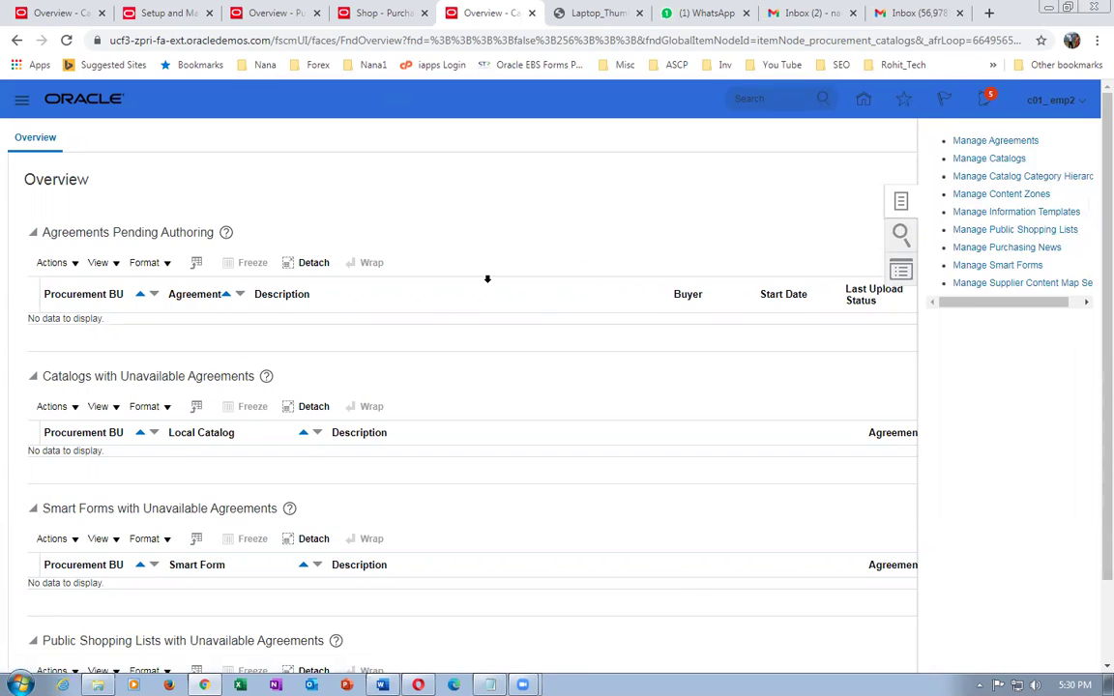
{"action": "left_click", "coordinate": [456, 461]}
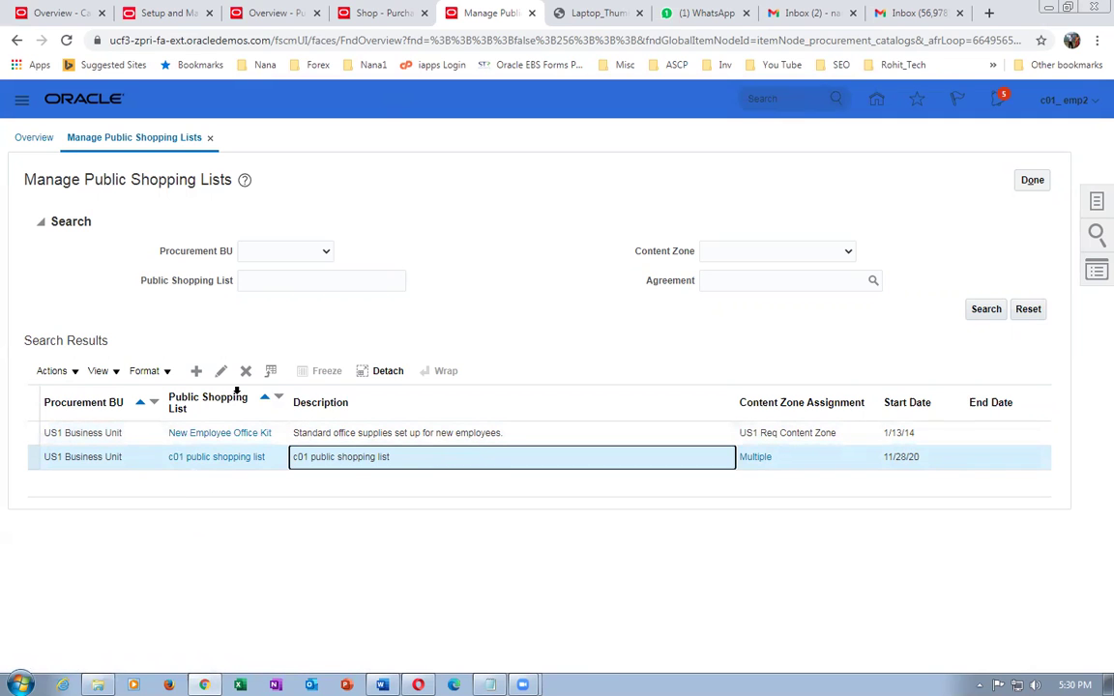
{"action": "left_click", "coordinate": [221, 370]}
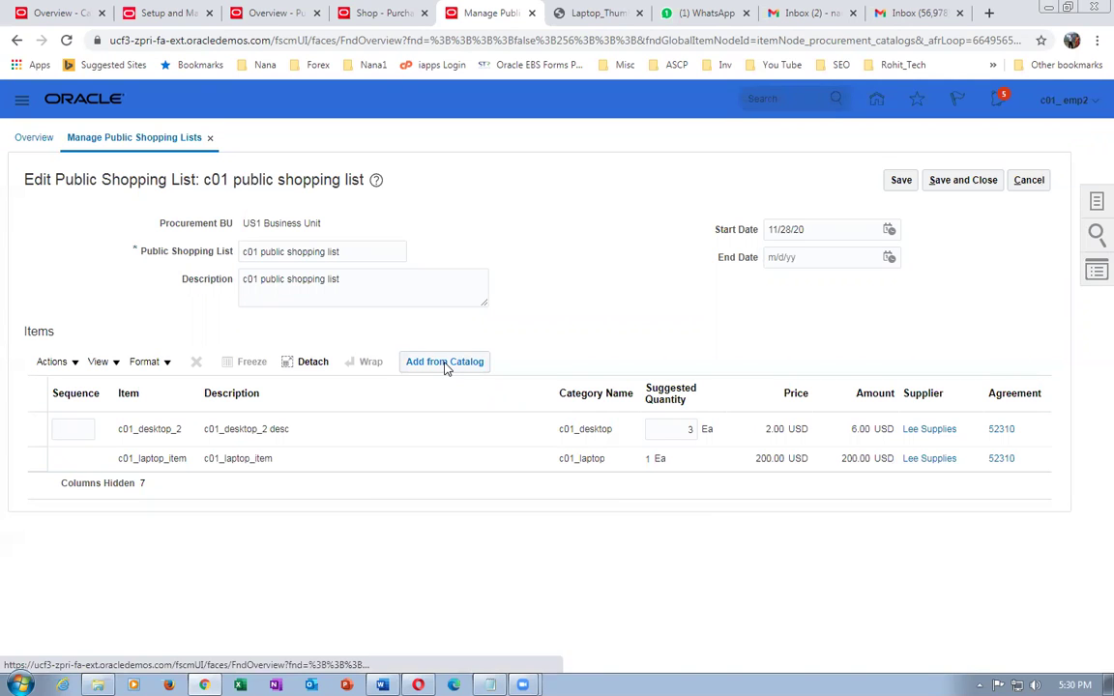
{"action": "left_click", "coordinate": [1029, 180]}
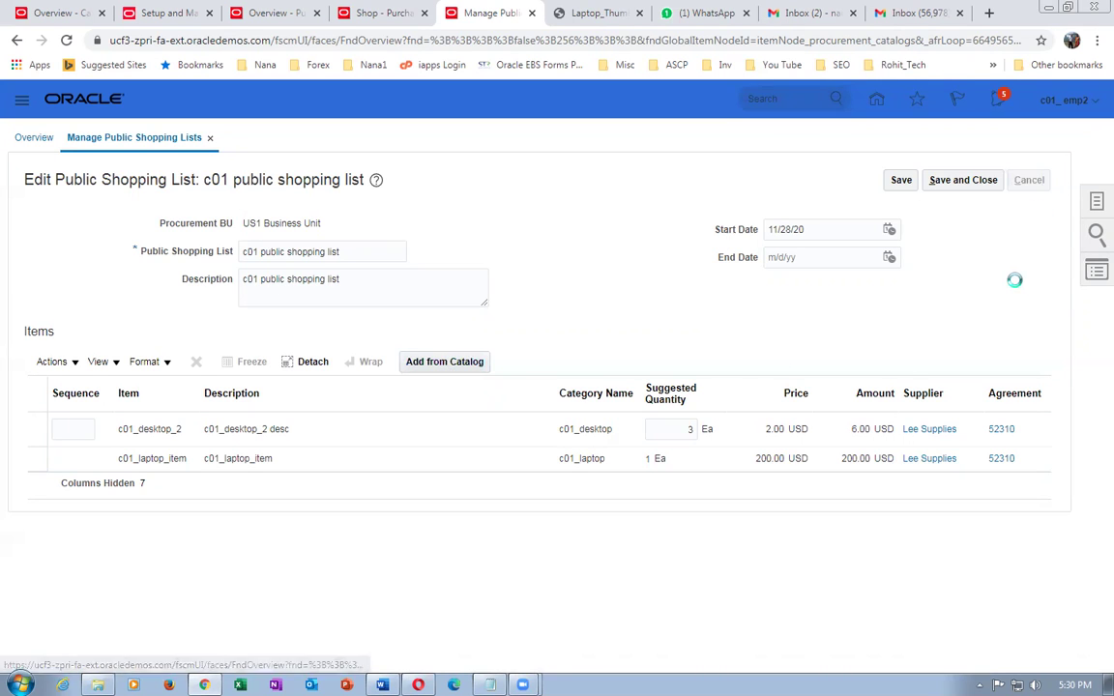
{"action": "left_click", "coordinate": [1033, 182]}
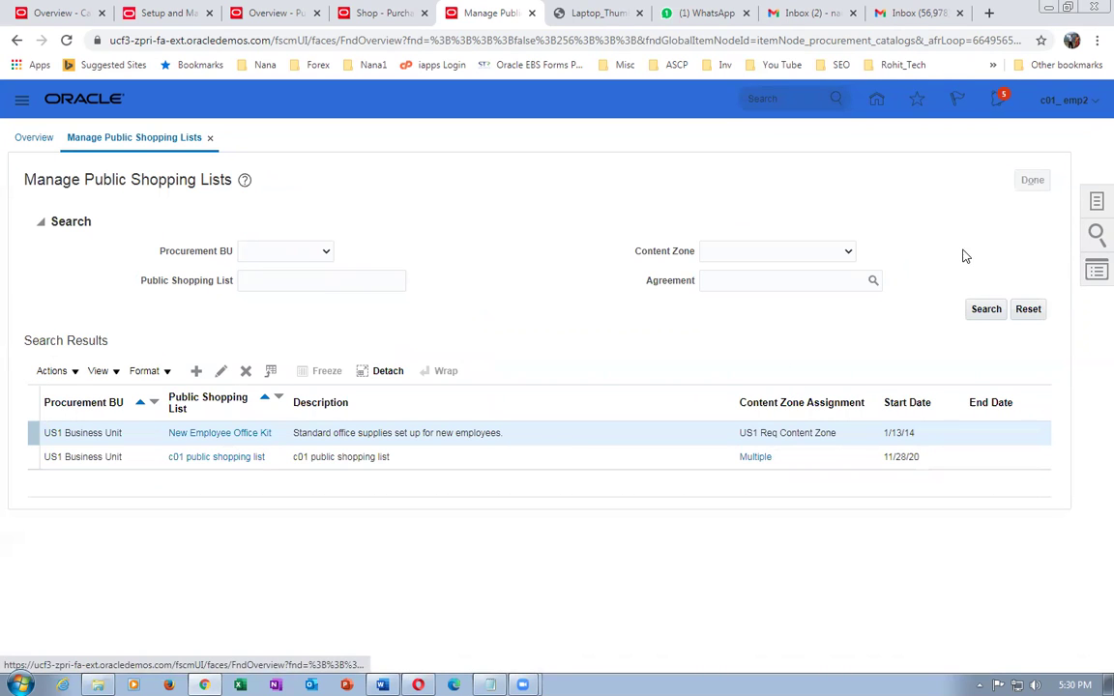
- Bring up the catalog task list on the Overview page
{"action": "left_click", "coordinate": [1084, 203]}
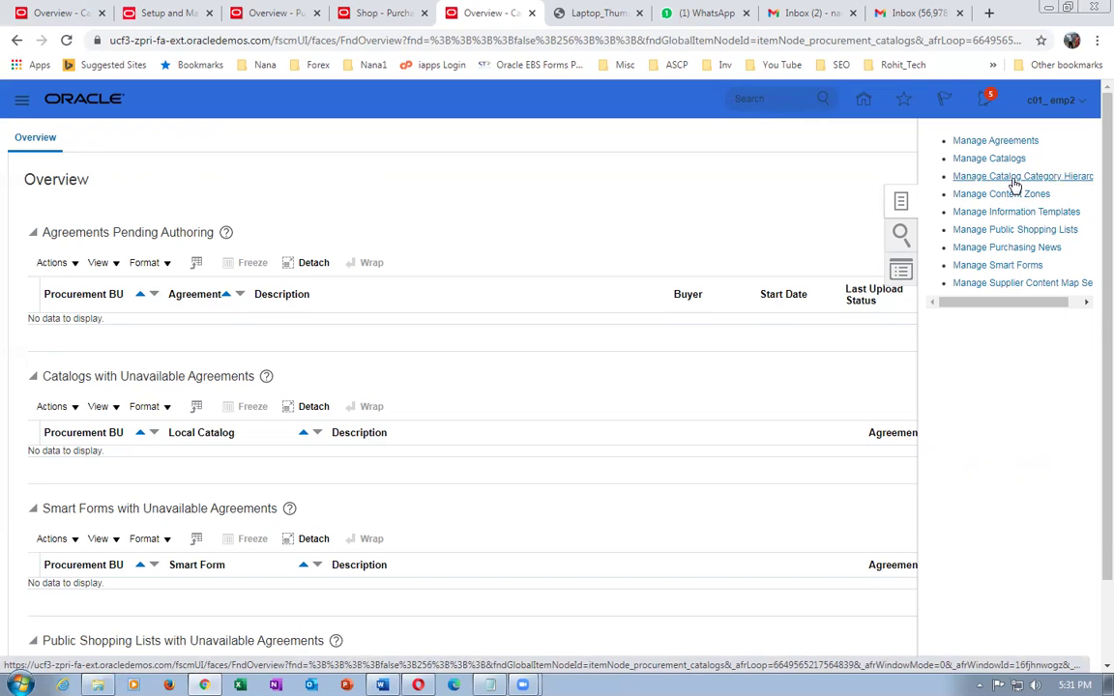
- Open Manage Catalog Category Hierarchy, expand c01_computers and c01_desktop_catalog_browsing, and select c01_desktop
{"action": "left_click", "coordinate": [1012, 178]}
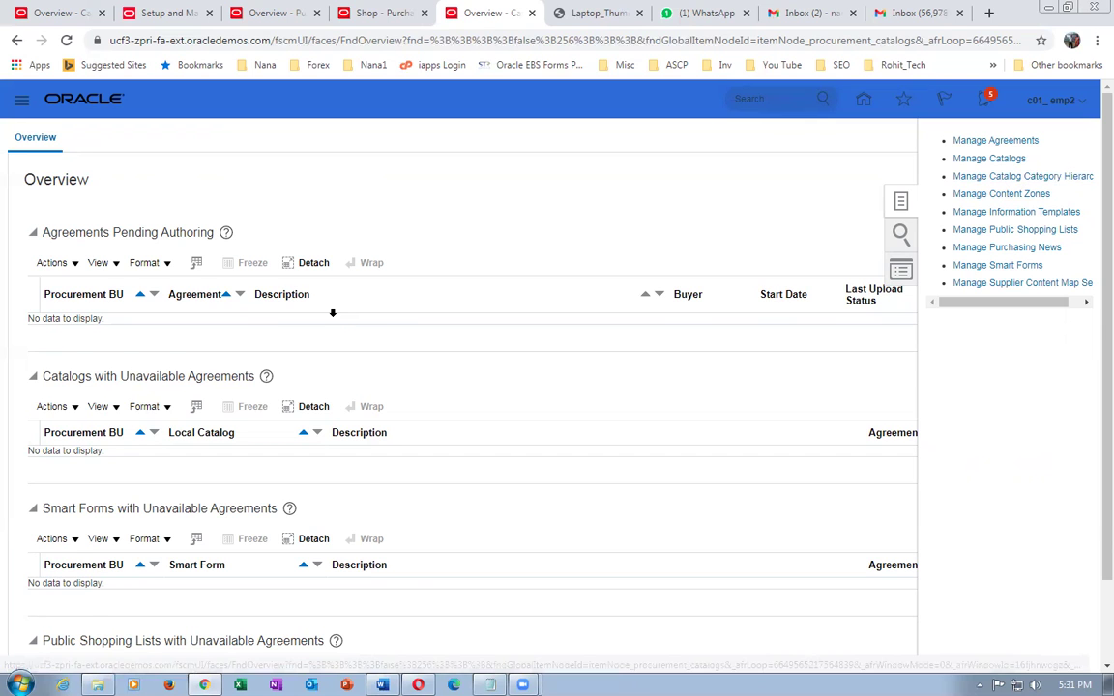
{"action": "scroll", "coordinate": [335, 319], "scroll_direction": "down", "scroll_amount": 5}
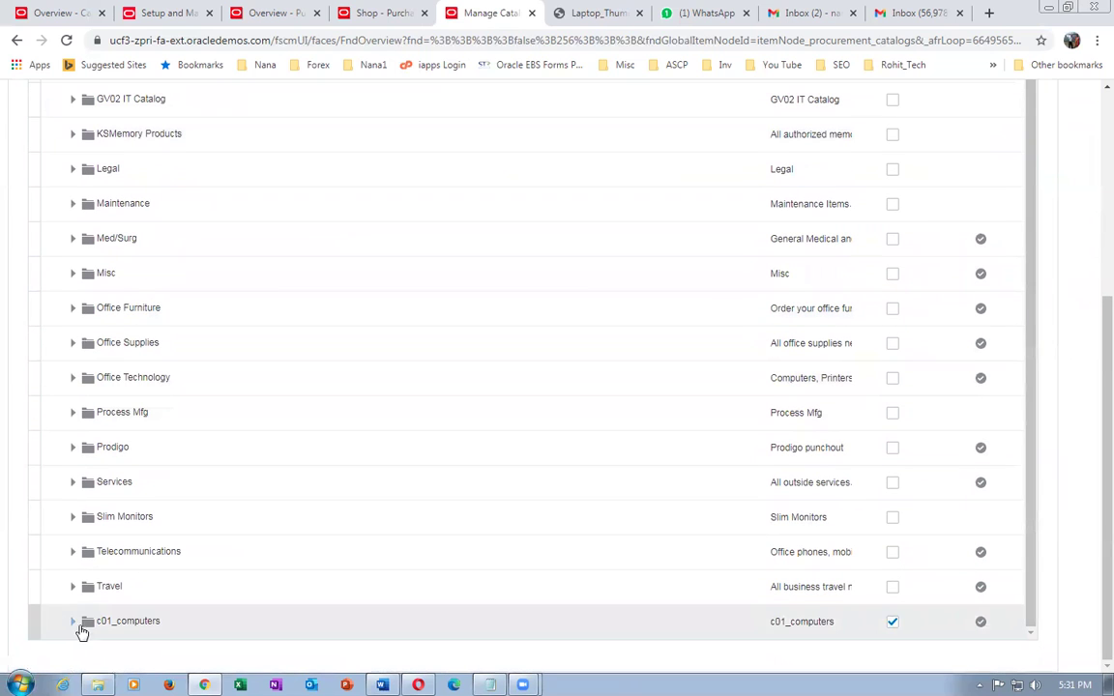
{"action": "left_click", "coordinate": [73, 621]}
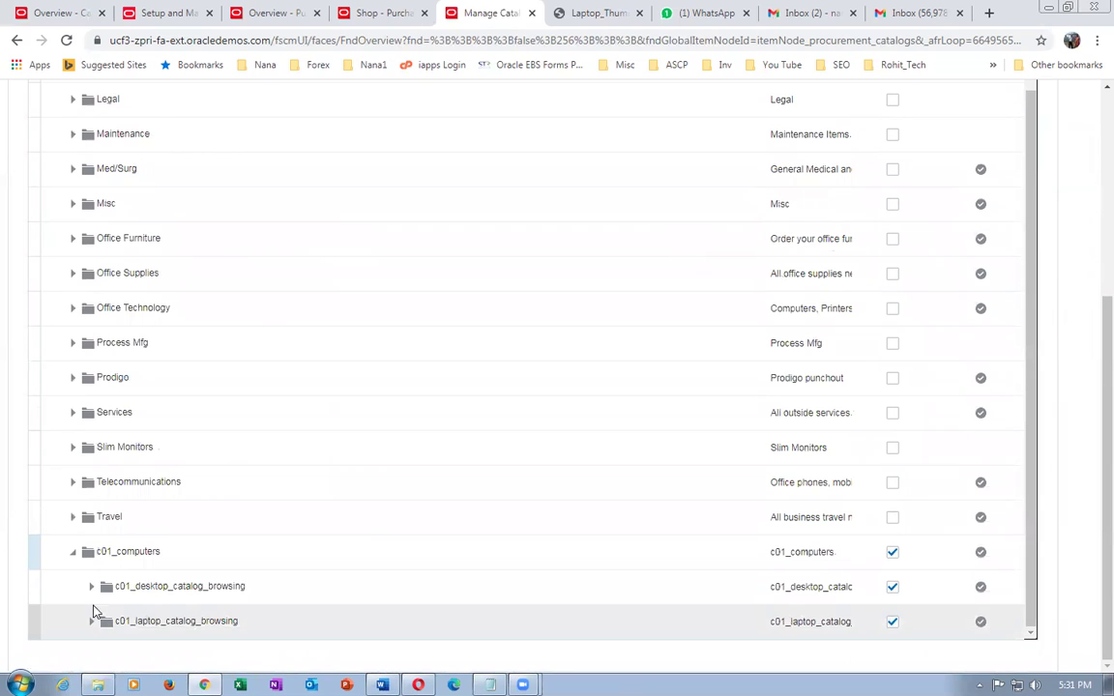
{"action": "left_click", "coordinate": [91, 587]}
{"action": "left_click", "coordinate": [179, 602]}
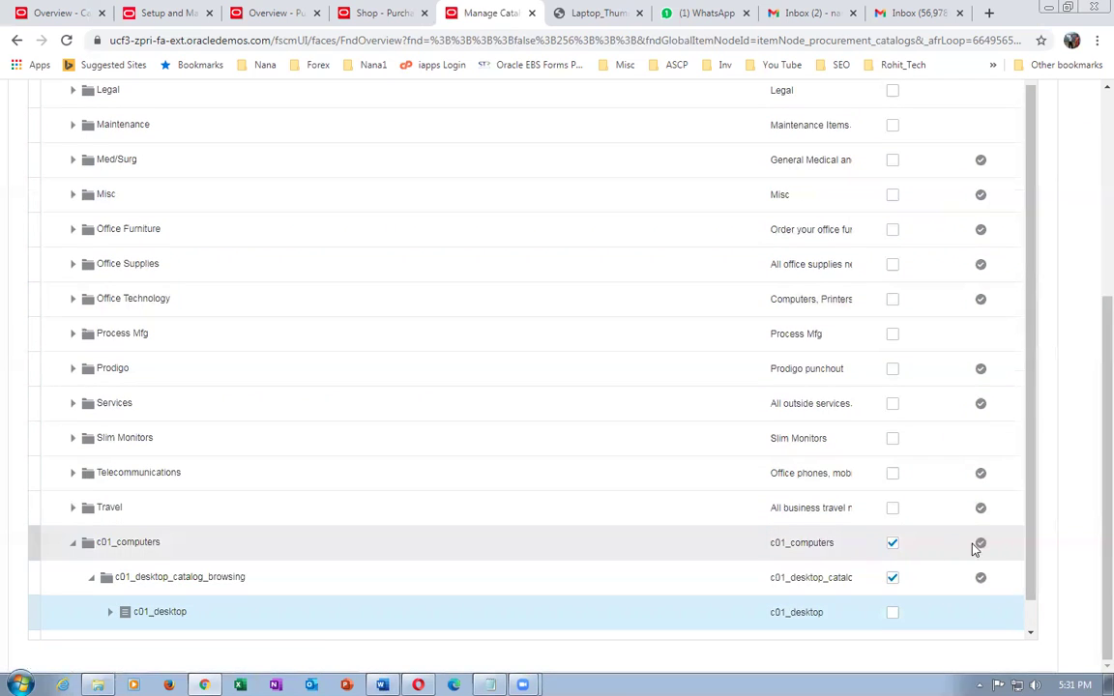
{"action": "left_click_drag", "start_coordinate": [1032, 565], "coordinate": [1044, 652]}
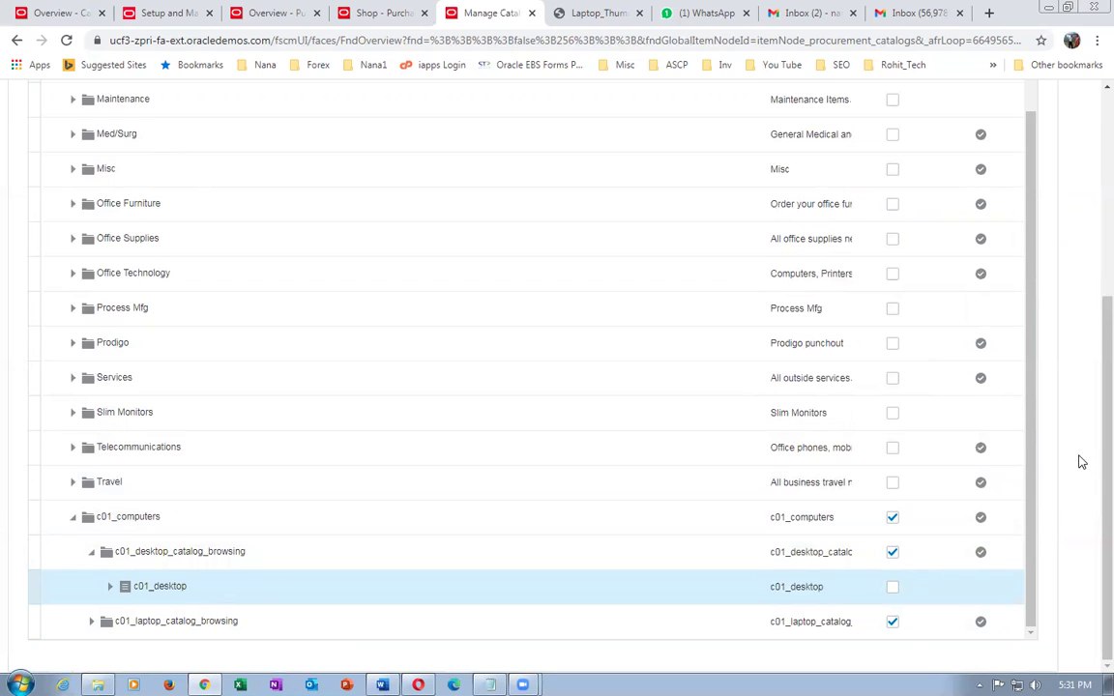
{"action": "scroll", "coordinate": [1088, 405], "scroll_direction": "up", "scroll_amount": 5}
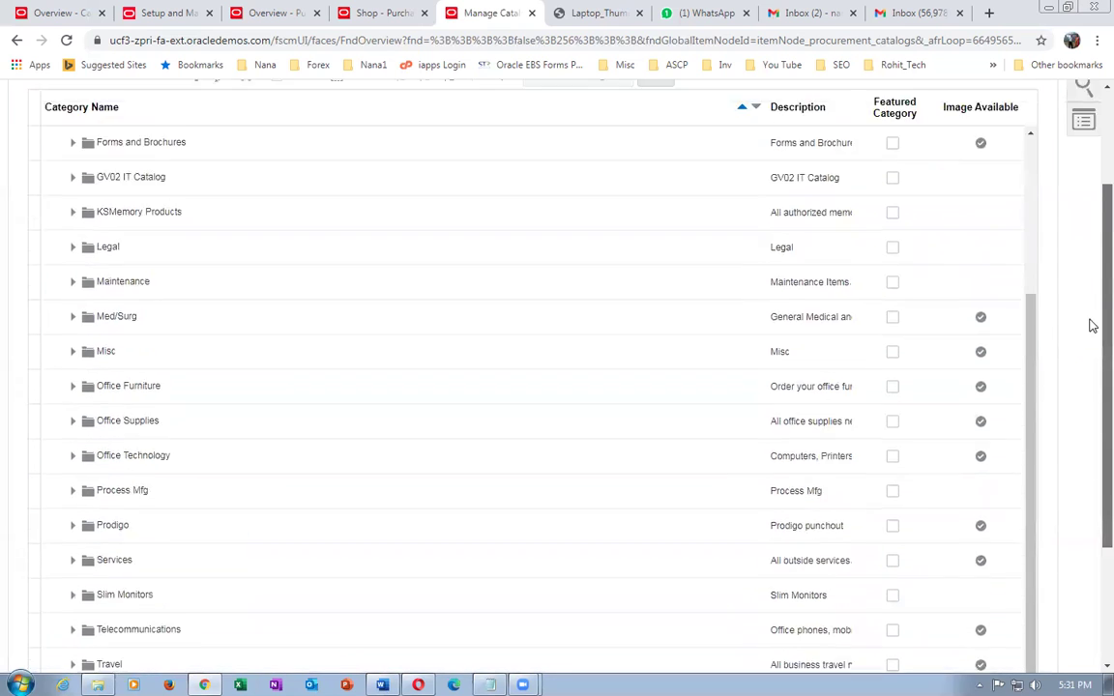
- Move c01_desktop to parent category c01_laptop_catalog_browsing and save
{"action": "left_click", "coordinate": [666, 163]}
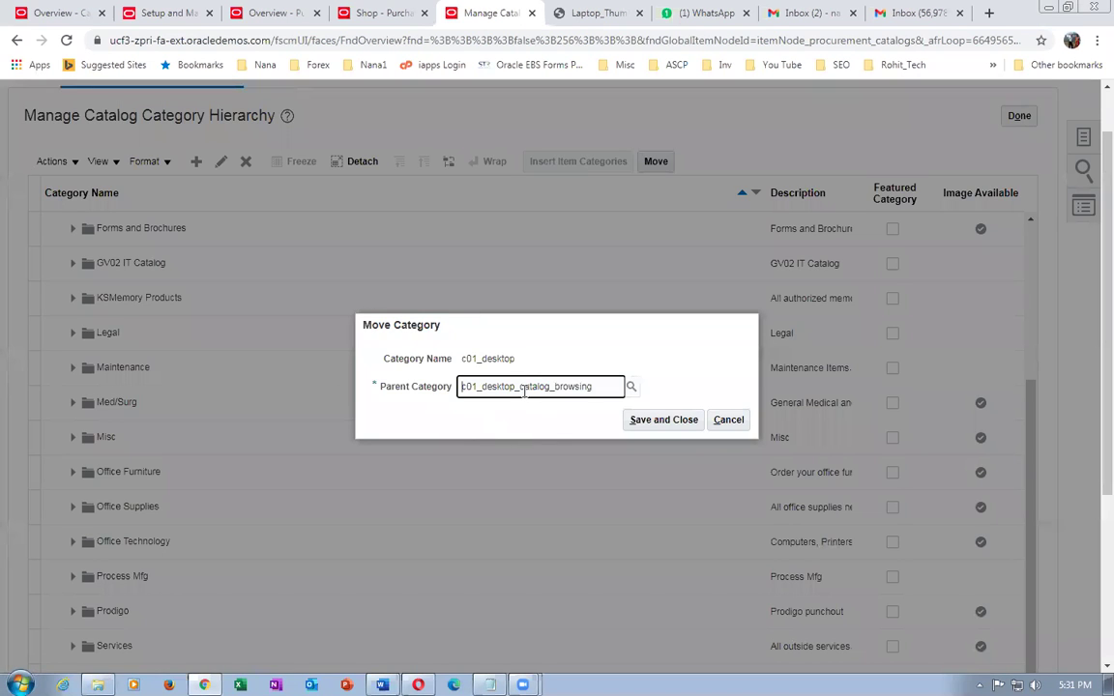
{"action": "left_click_drag", "start_coordinate": [624, 387], "coordinate": [400, 387]}
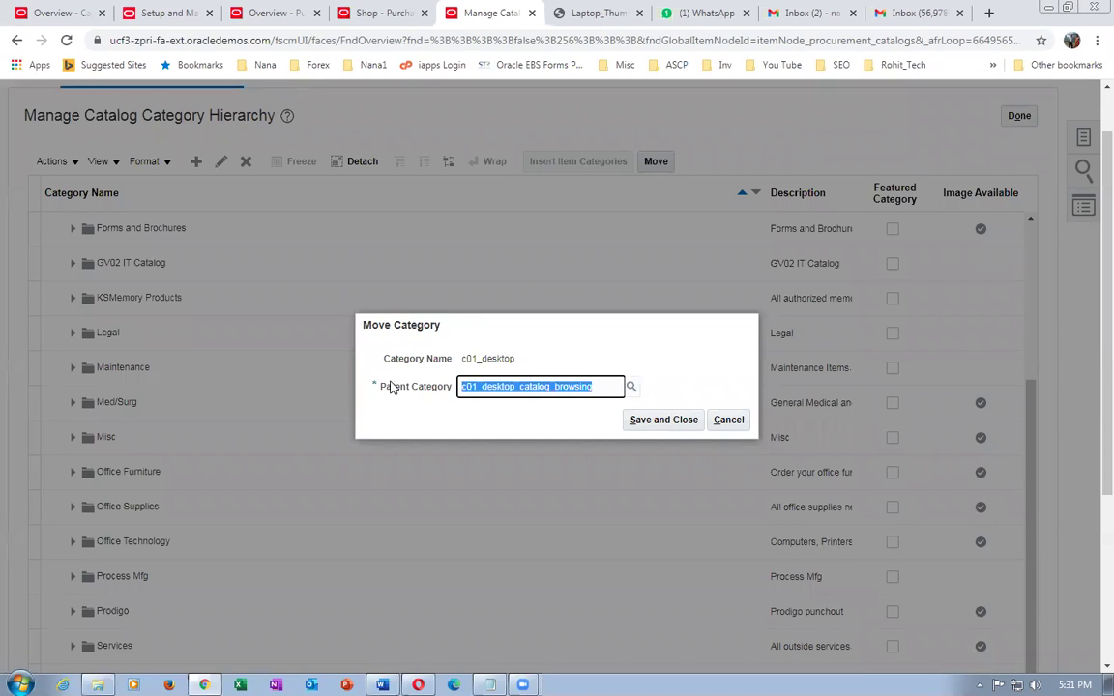
{"action": "type", "text": "c01"}
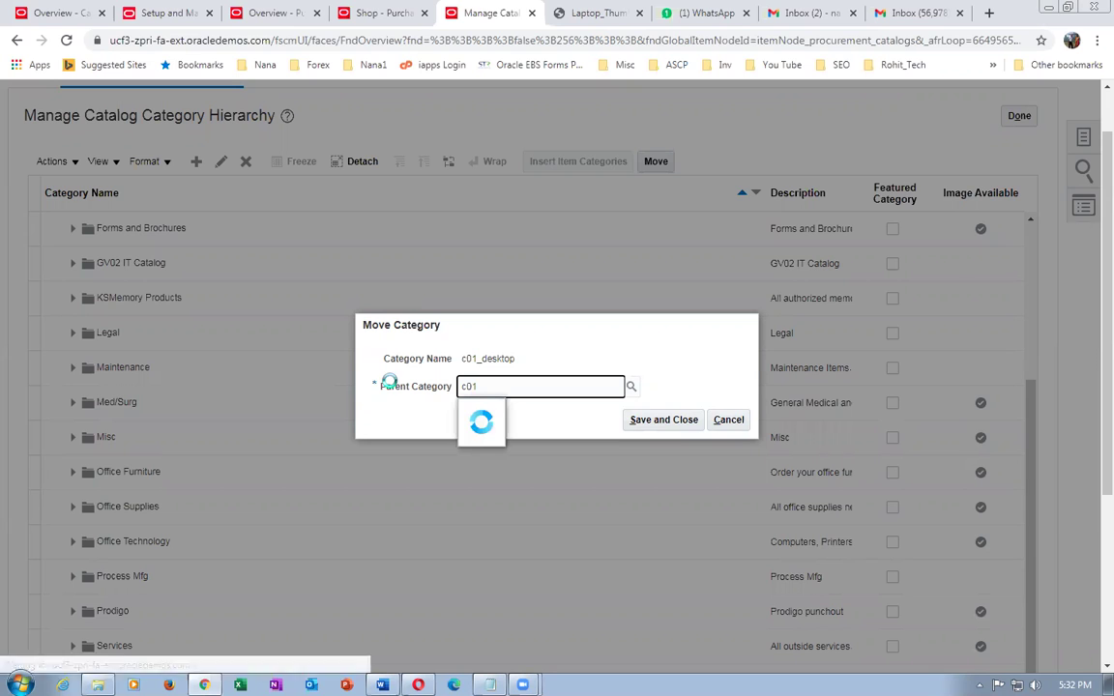
{"action": "left_click", "coordinate": [513, 462]}
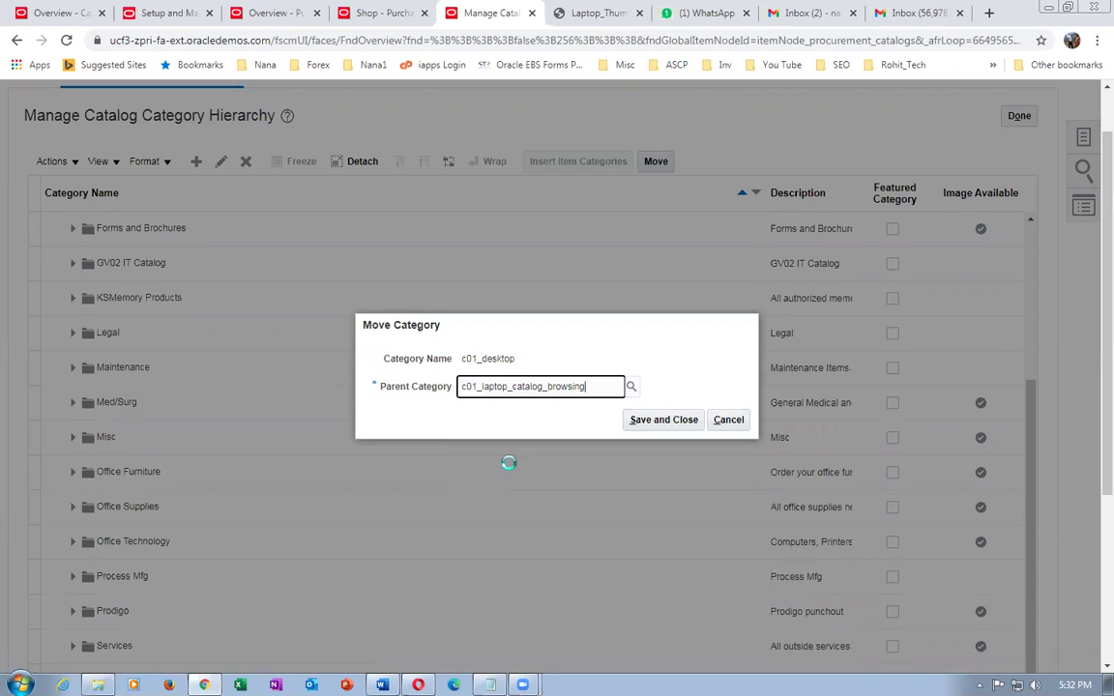
{"action": "key", "text": "Tab"}
{"action": "key", "text": "Return"}
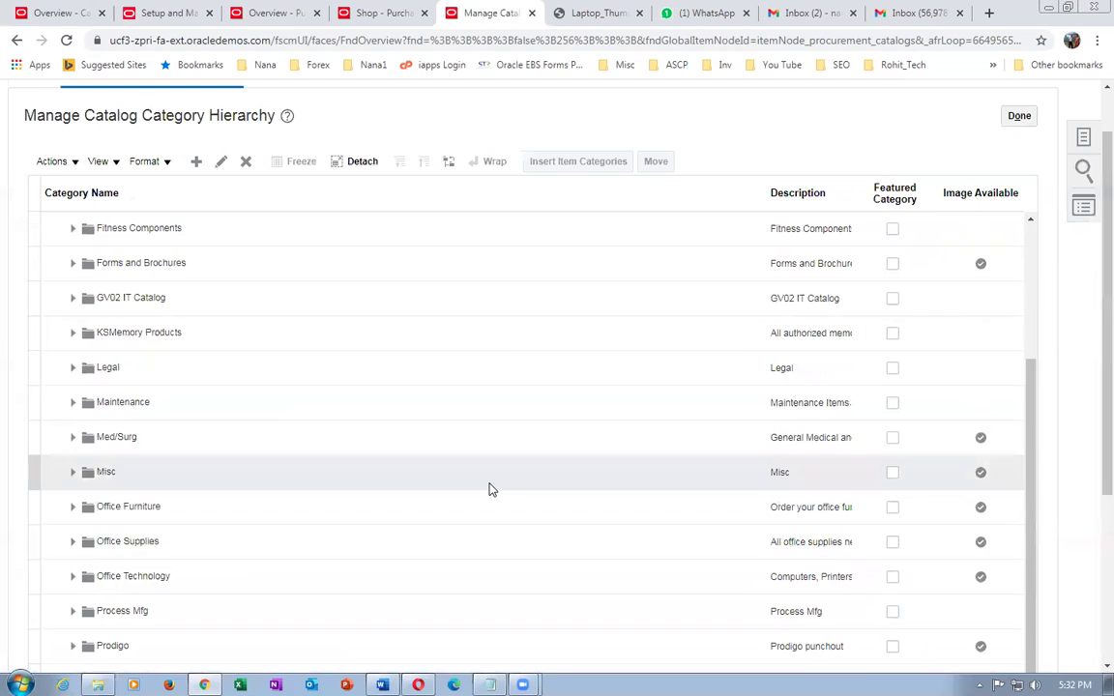
- Confirm c01_desktop now sits beside c01_laptop, then close the category hierarchy
{"action": "scroll", "coordinate": [489, 490], "scroll_direction": "down", "scroll_amount": 5}
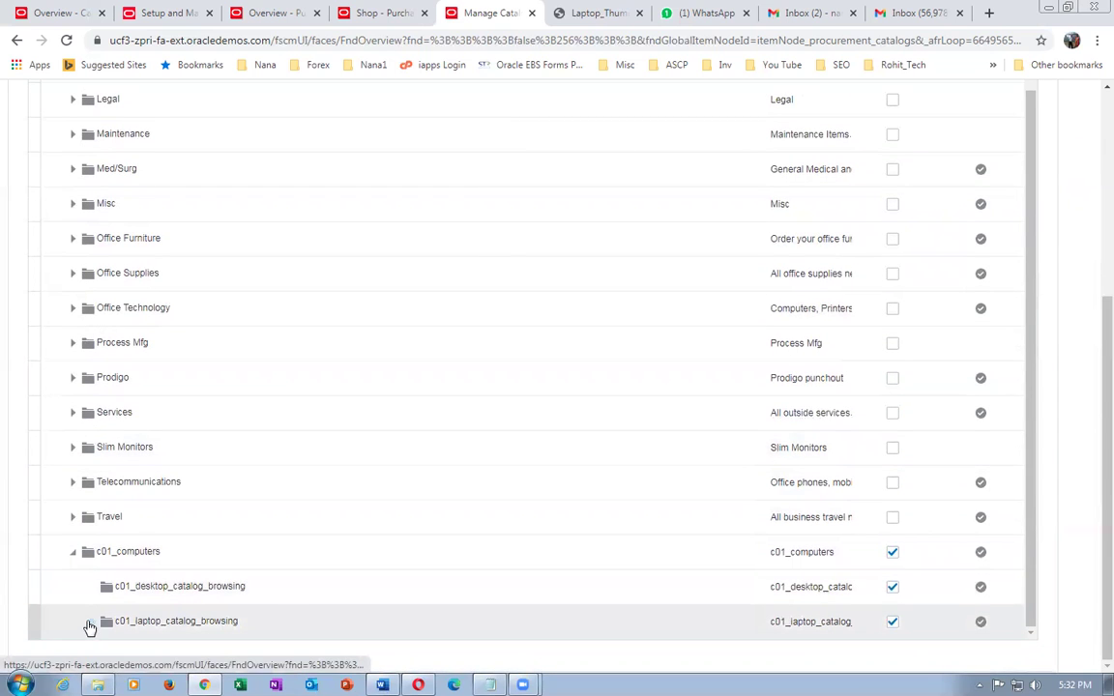
{"action": "left_click", "coordinate": [91, 621]}
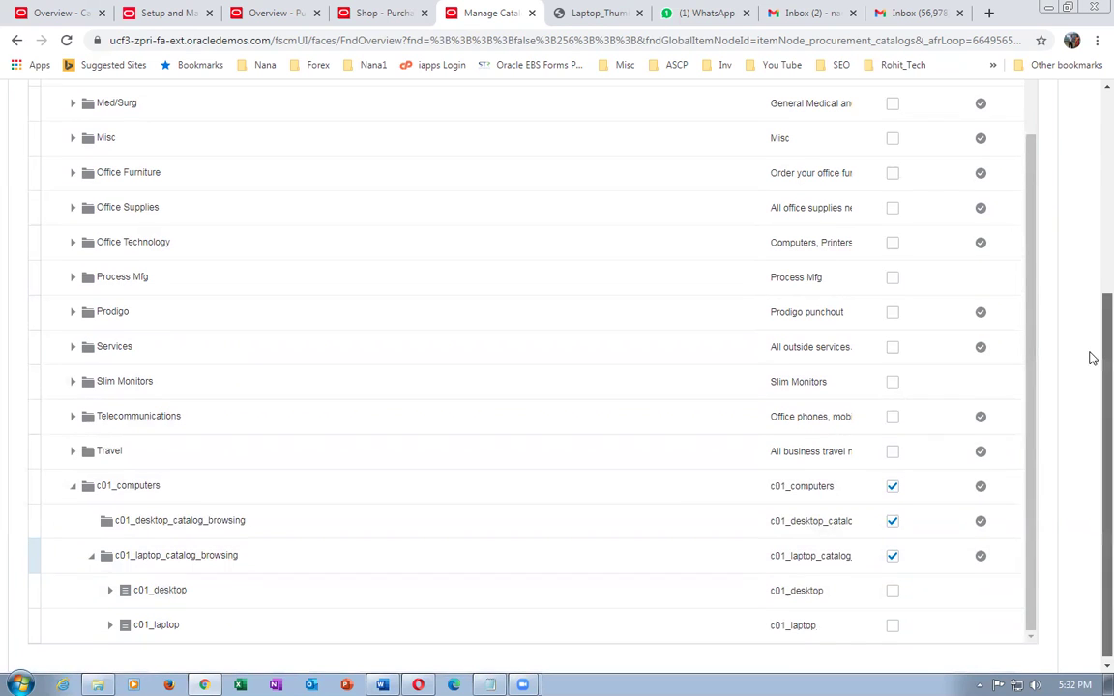
{"action": "scroll", "coordinate": [1090, 356], "scroll_direction": "up", "scroll_amount": 5}
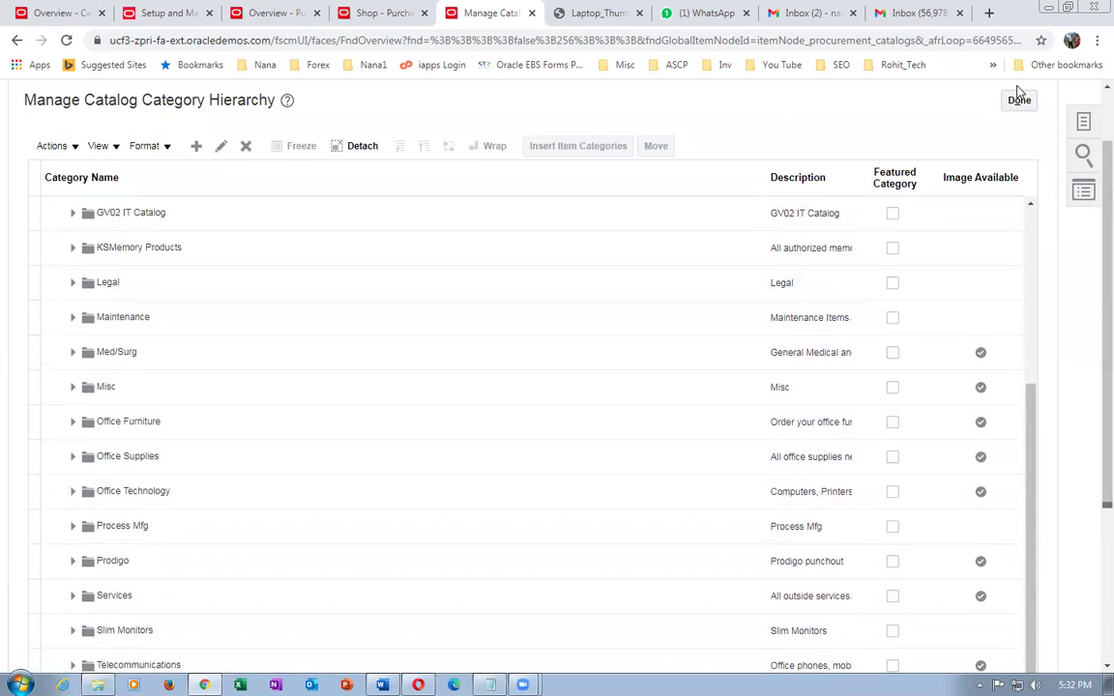
{"action": "left_click", "coordinate": [1019, 99]}
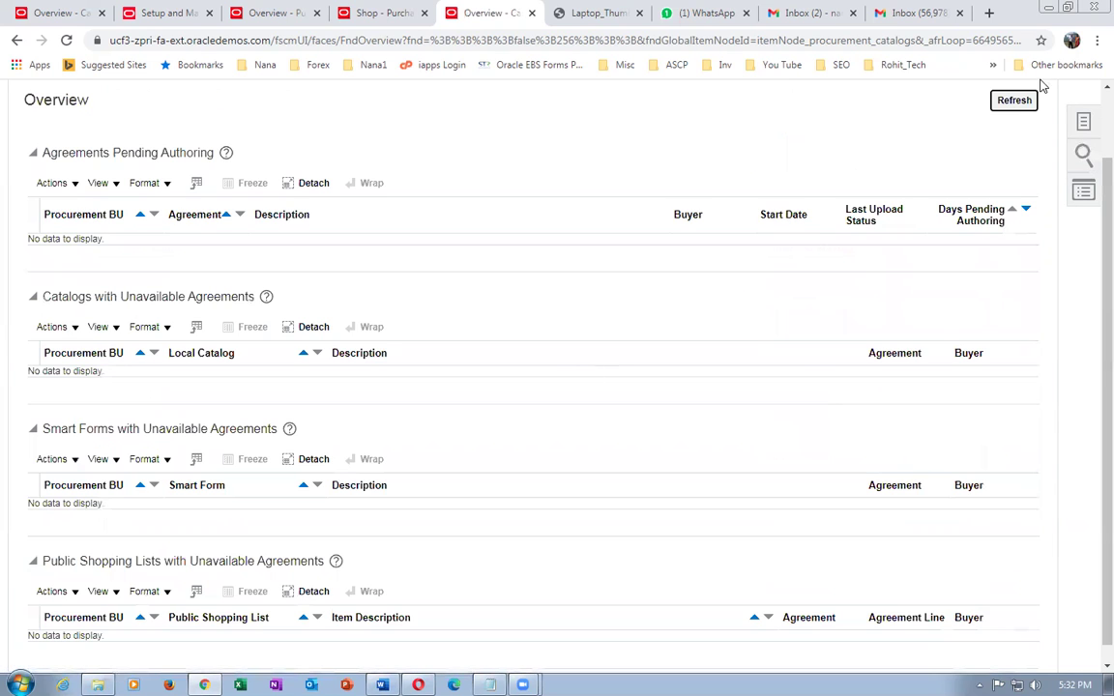
- Return to Purchase Requisitions and view Top Categories, including c01_computers
{"action": "scroll", "coordinate": [1089, 231], "scroll_direction": "up", "scroll_amount": 2}
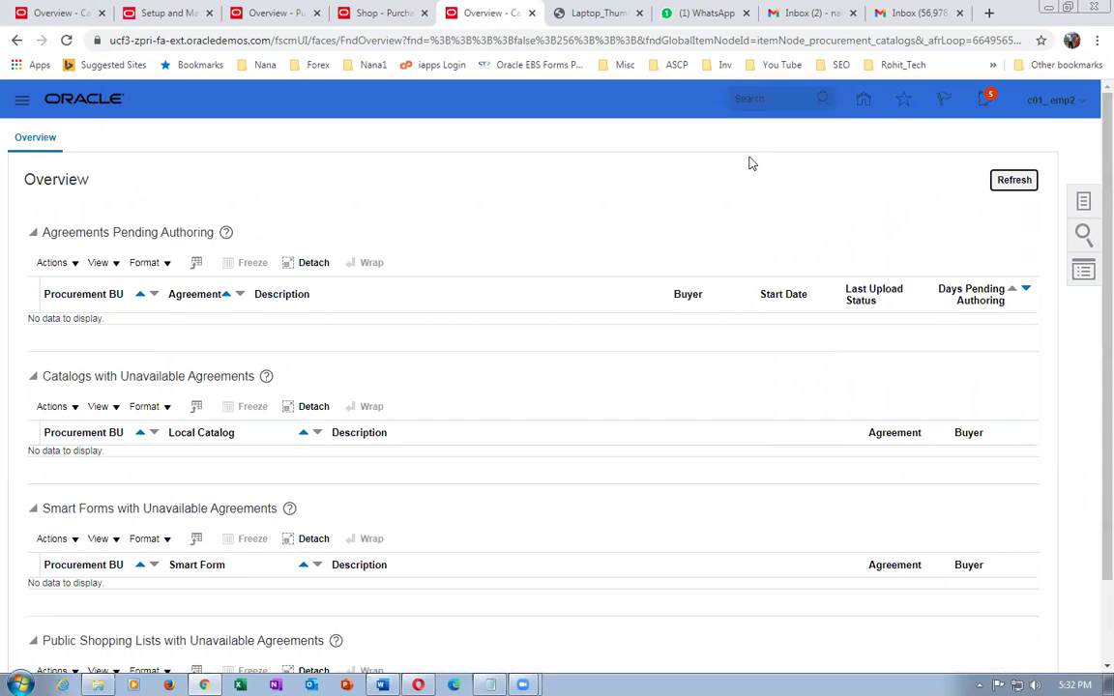
{"action": "left_click", "coordinate": [861, 101]}
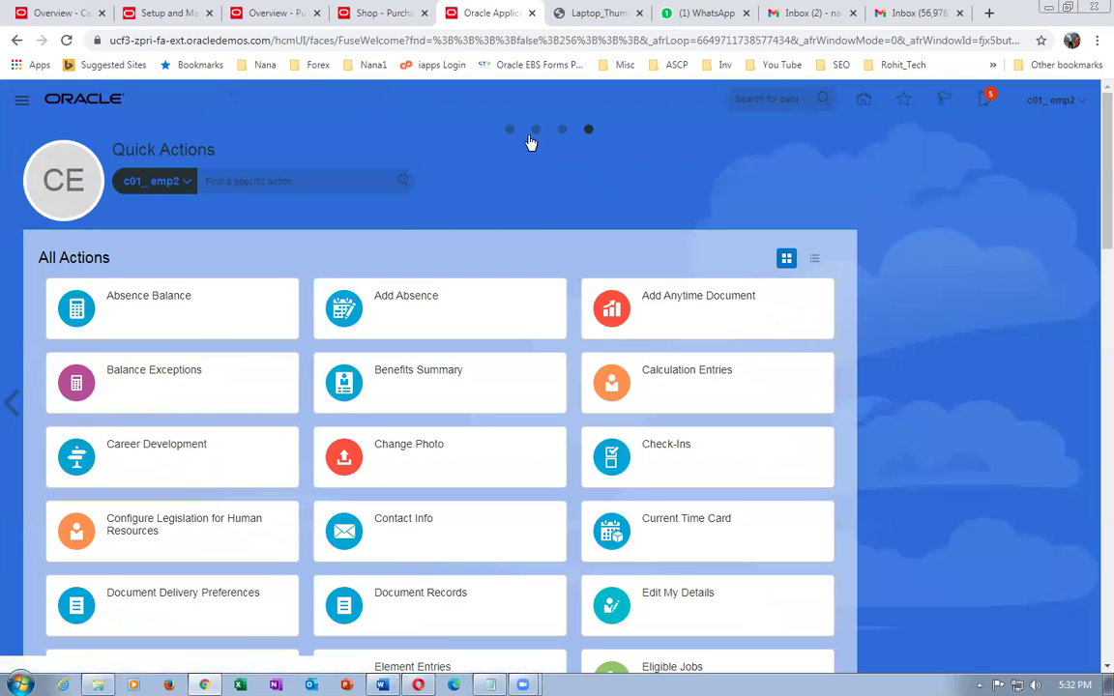
{"action": "left_click", "coordinate": [509, 129]}
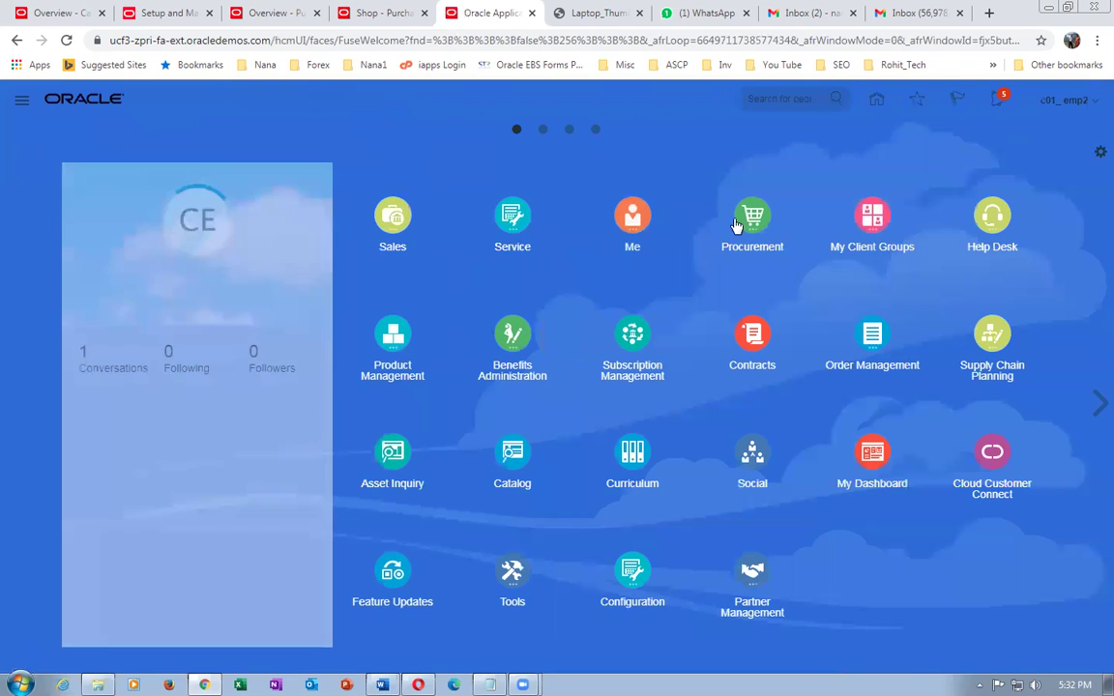
{"action": "left_click", "coordinate": [741, 221]}
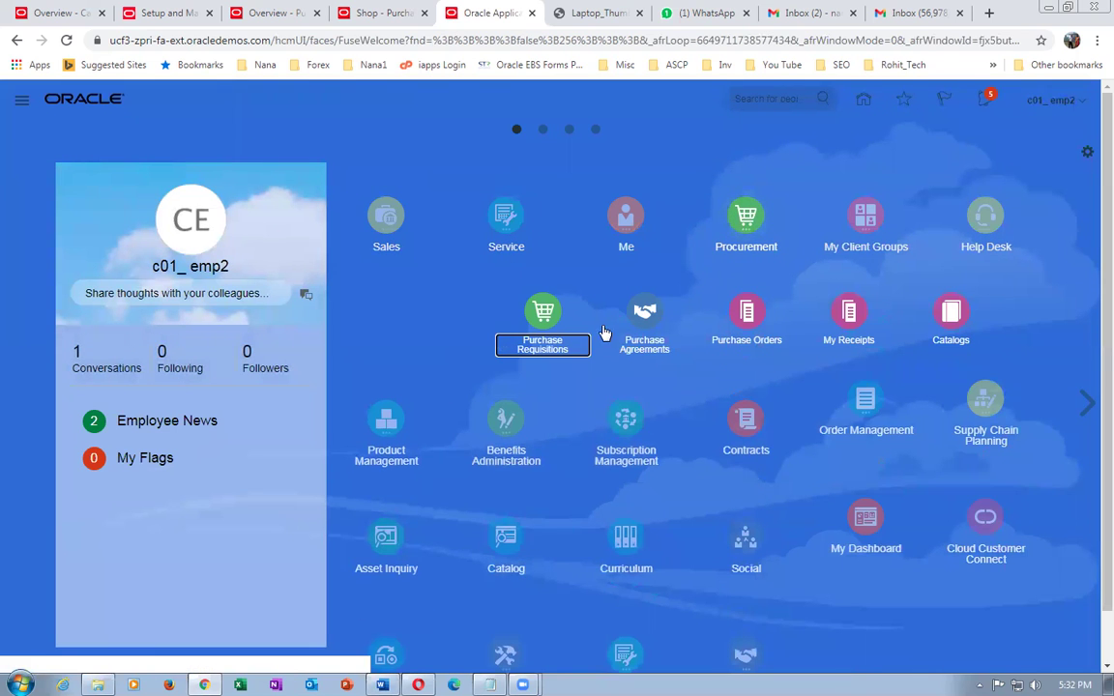
{"action": "left_click", "coordinate": [538, 316]}
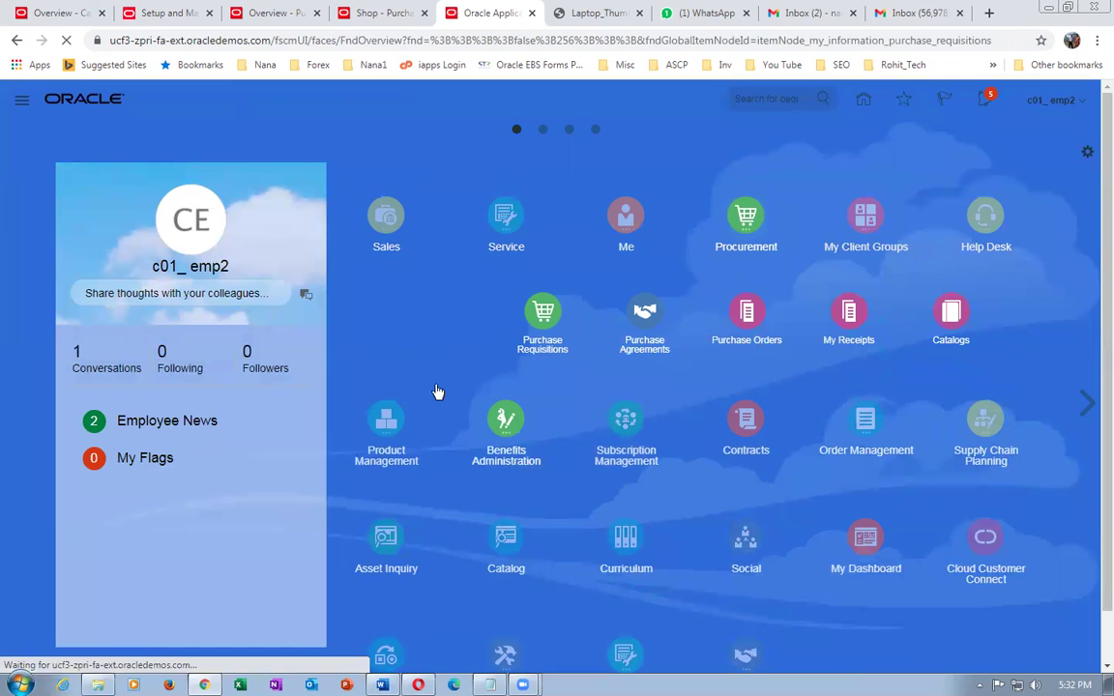
{"action": "scroll", "coordinate": [437, 395], "scroll_direction": "down", "scroll_amount": 3}
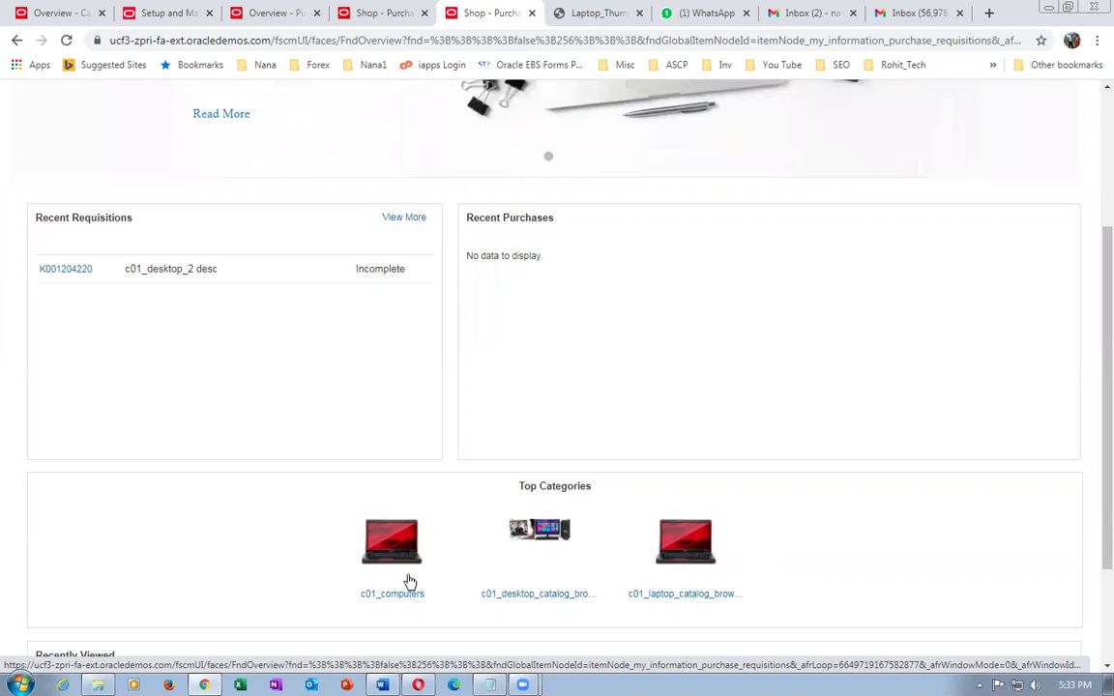
- Open c01_computers and review details of Visiting cards, c01_desktop_item and c01_laptop_item
{"action": "left_click", "coordinate": [390, 548]}
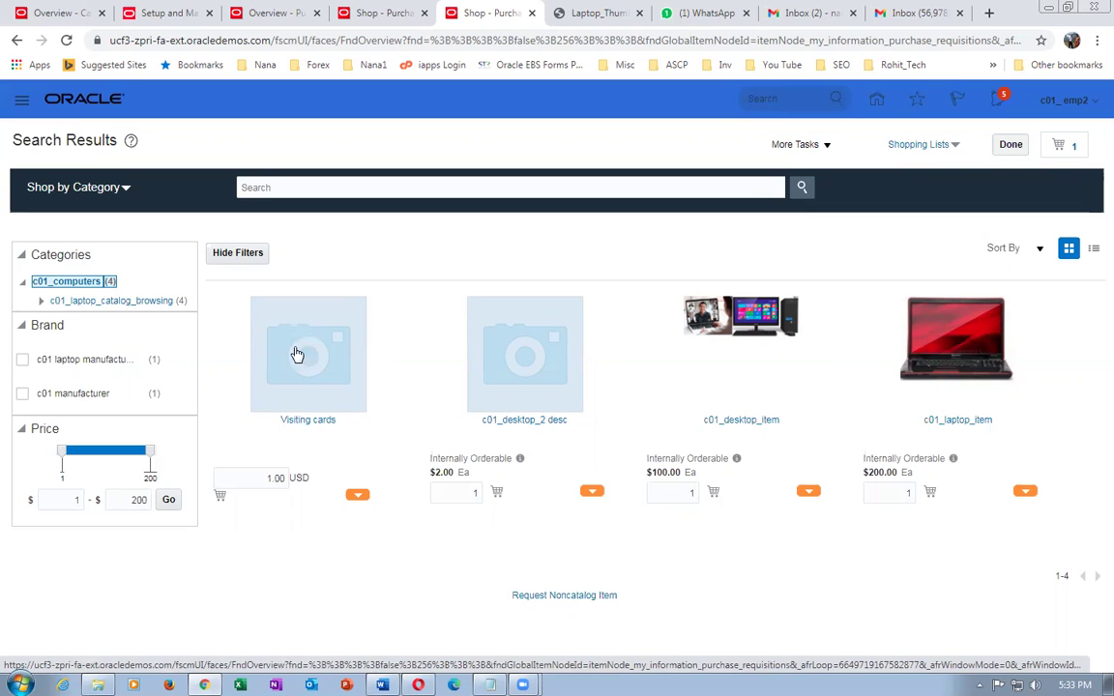
{"action": "left_click", "coordinate": [290, 420]}
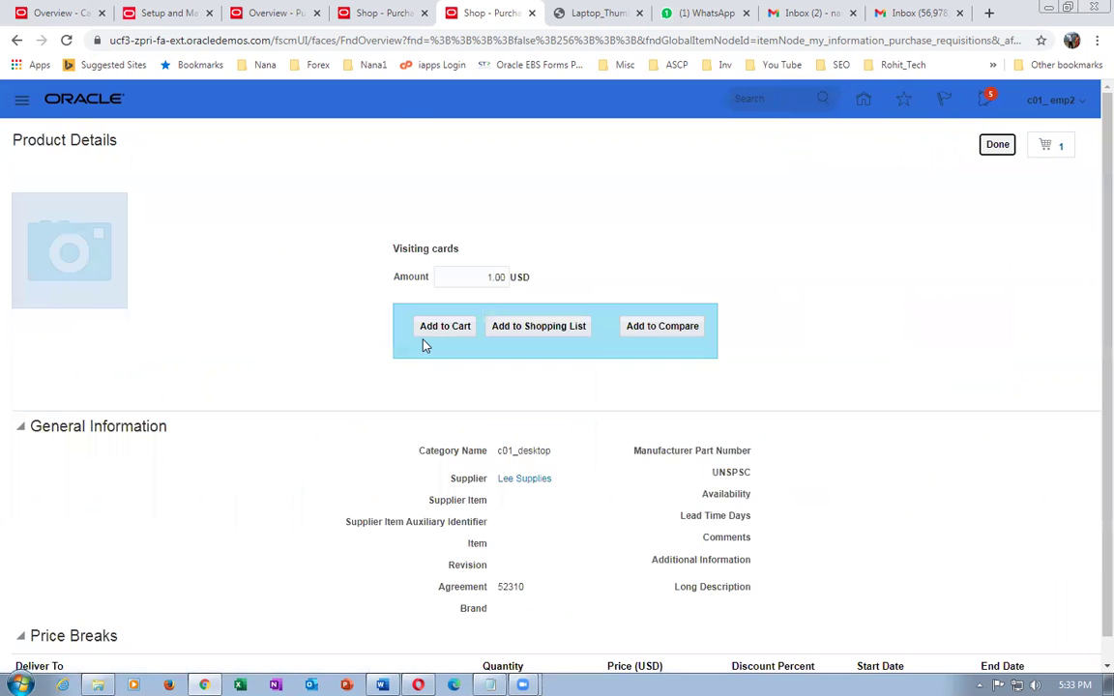
{"action": "scroll", "coordinate": [429, 348], "scroll_direction": "down", "scroll_amount": 1}
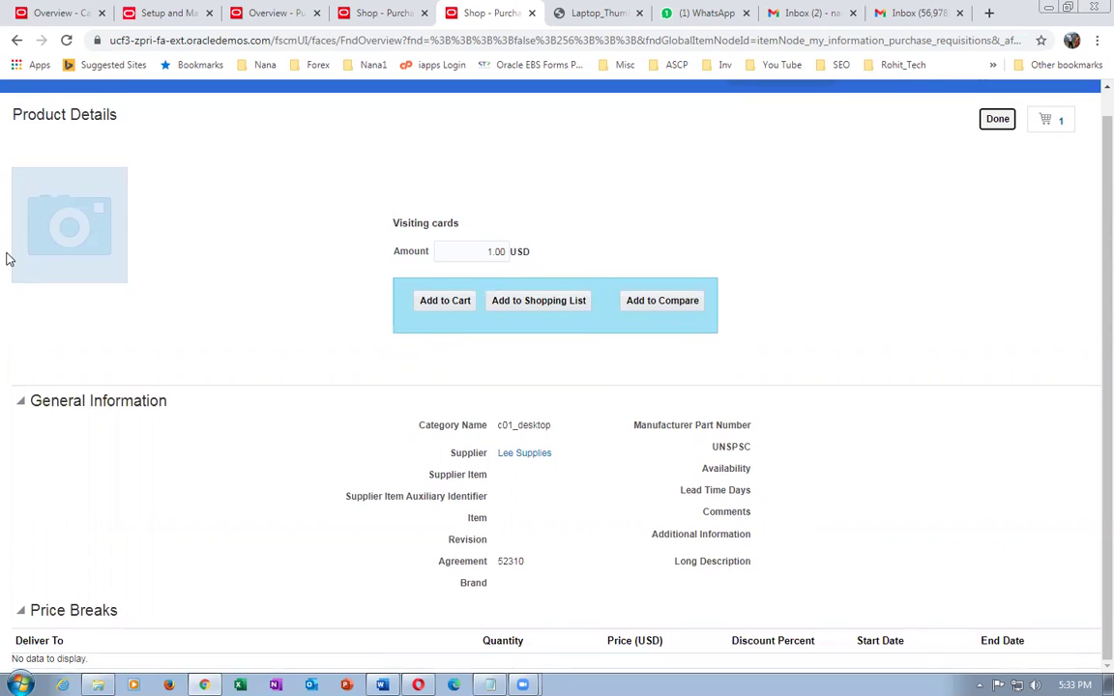
{"action": "left_click", "coordinate": [997, 118]}
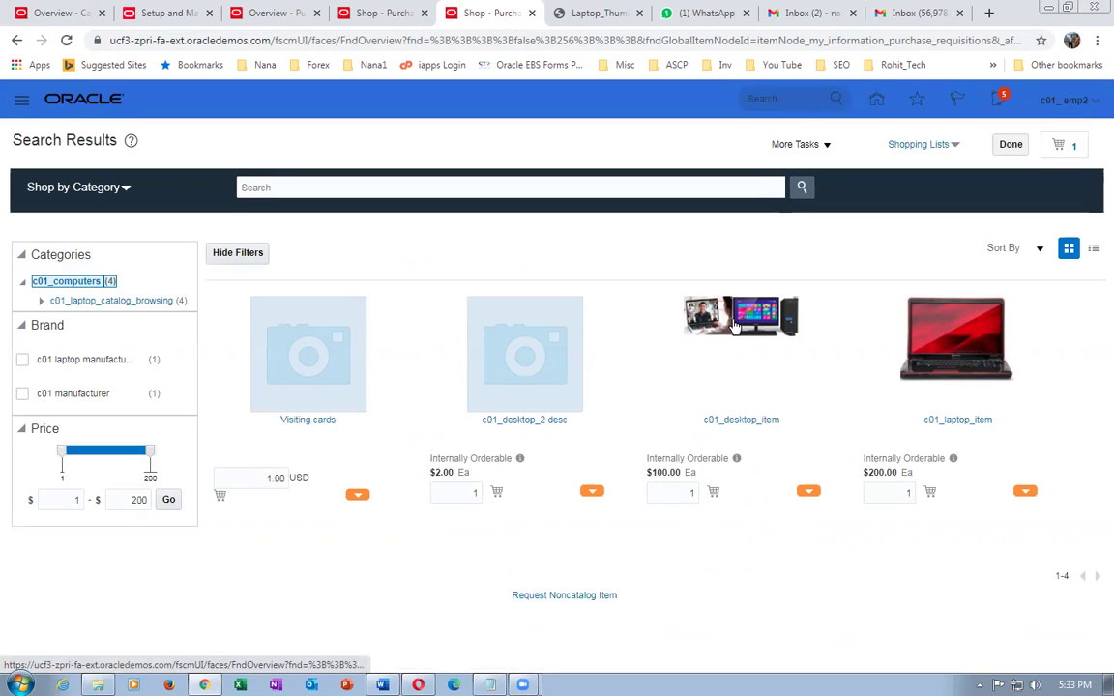
{"action": "left_click", "coordinate": [752, 426]}
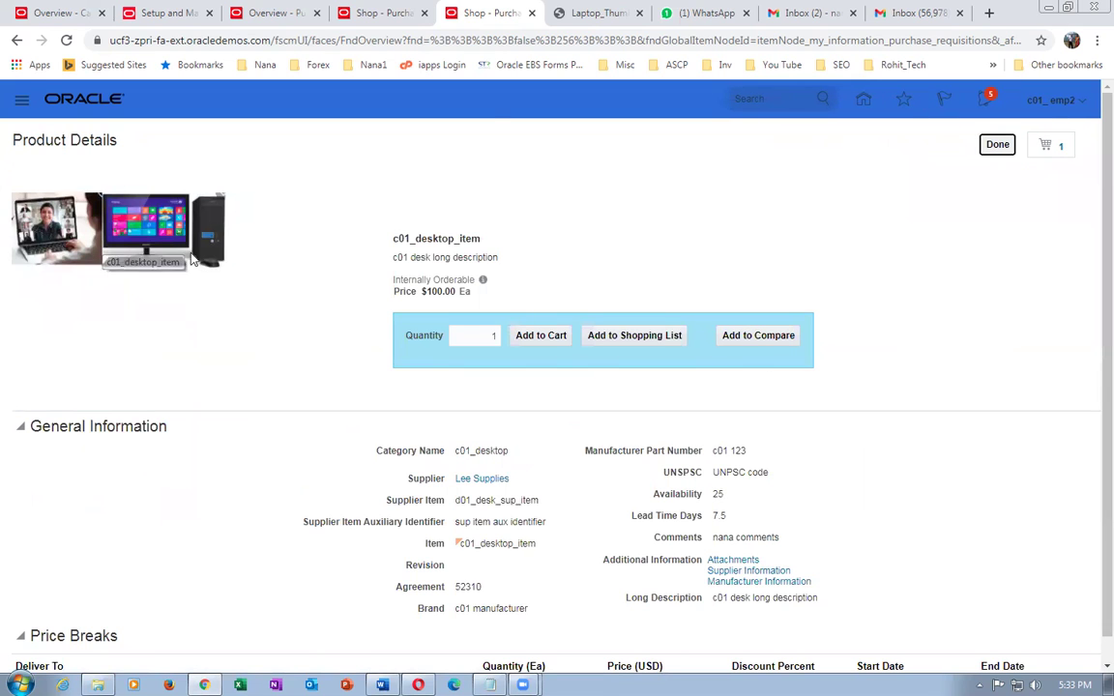
{"action": "left_click", "coordinate": [997, 144]}
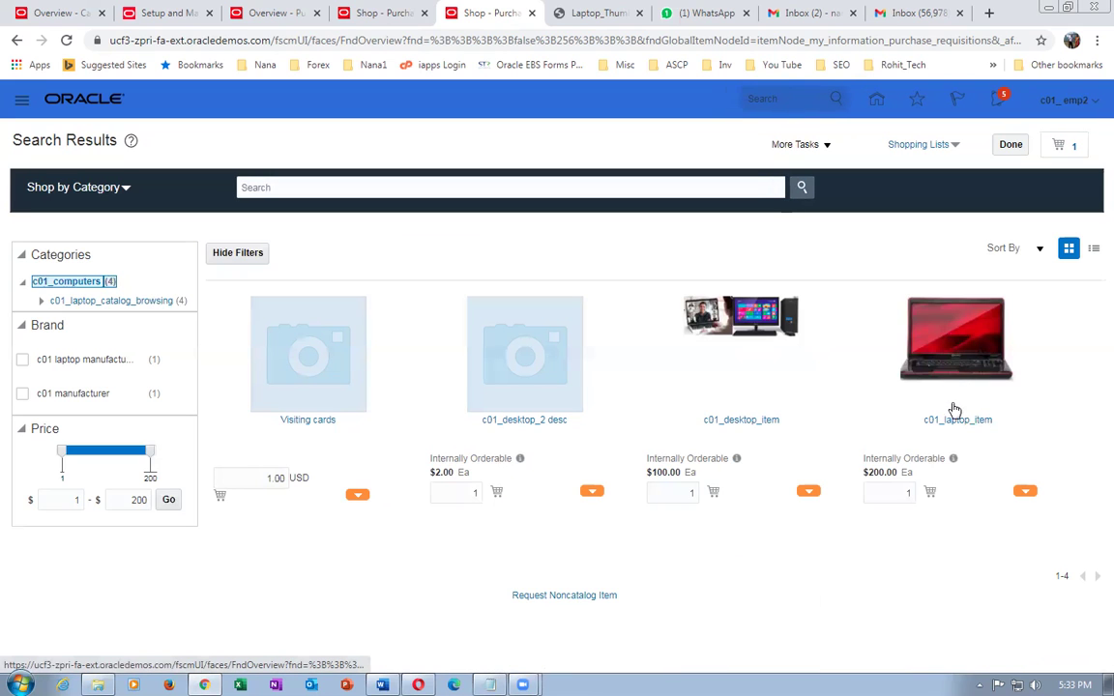
{"action": "left_click", "coordinate": [946, 419]}
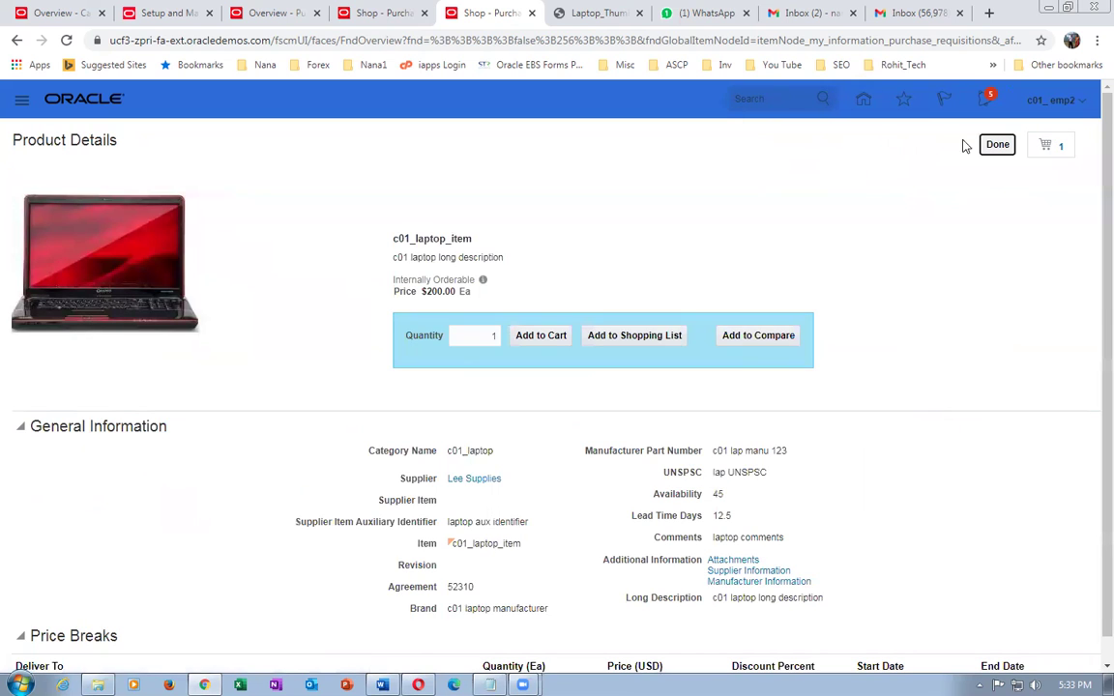
{"action": "left_click", "coordinate": [997, 144]}
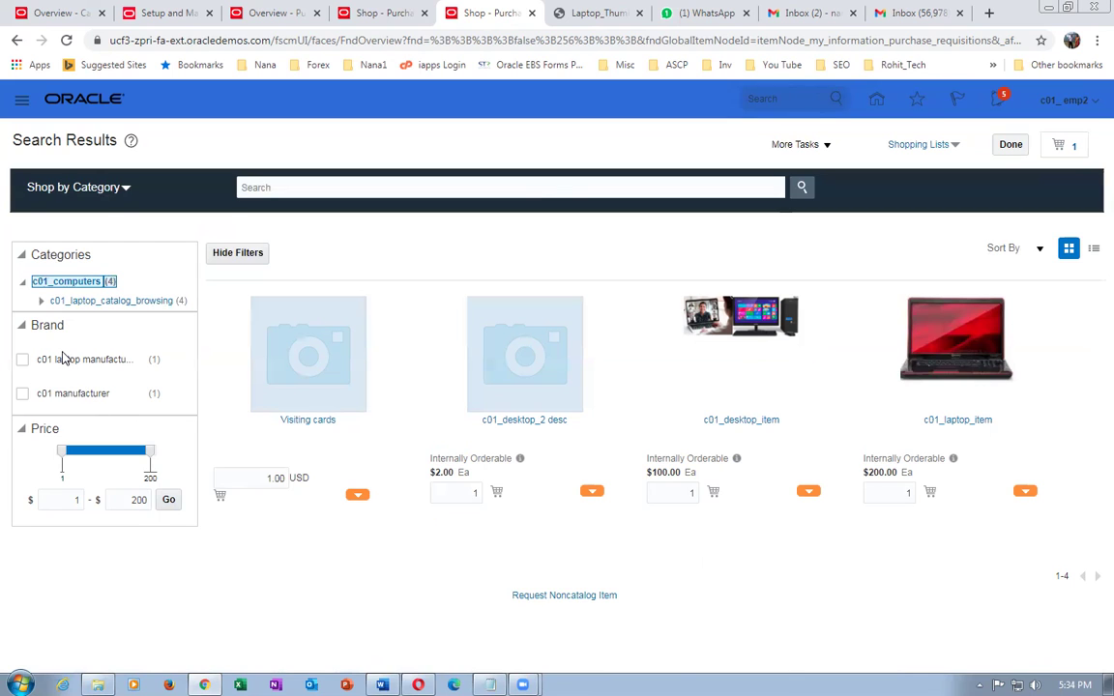
{"action": "left_click", "coordinate": [73, 189]}
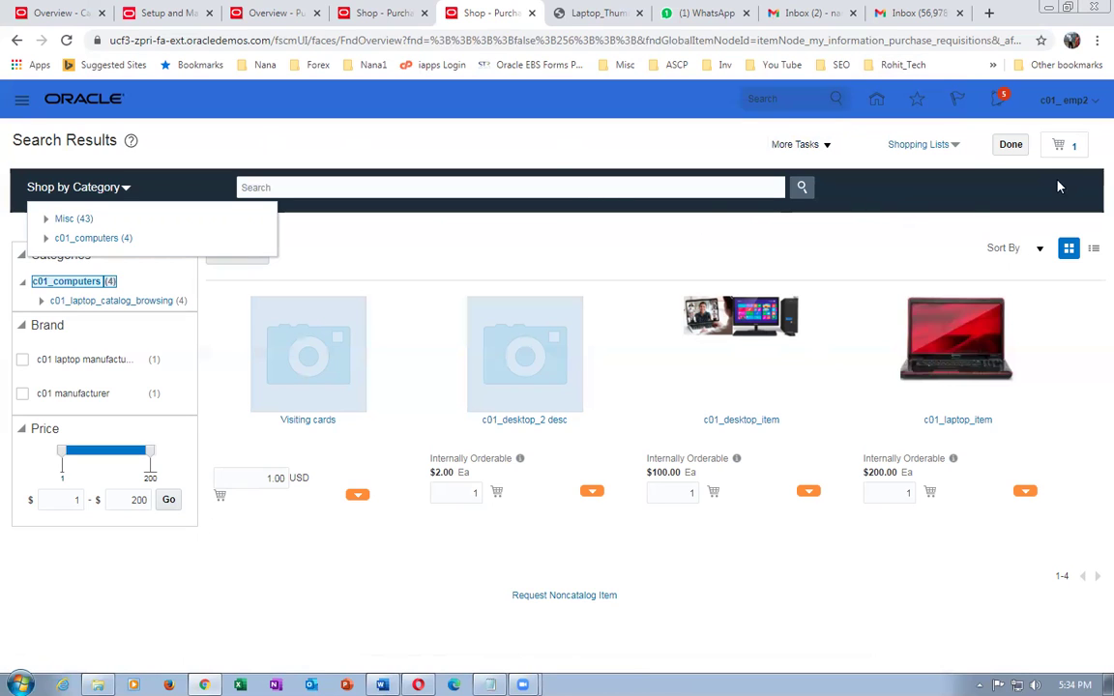
- Remove c01_laptop_item from the shopping cart, leaving it at 0, and go back to the home page
{"action": "left_click", "coordinate": [1075, 149]}
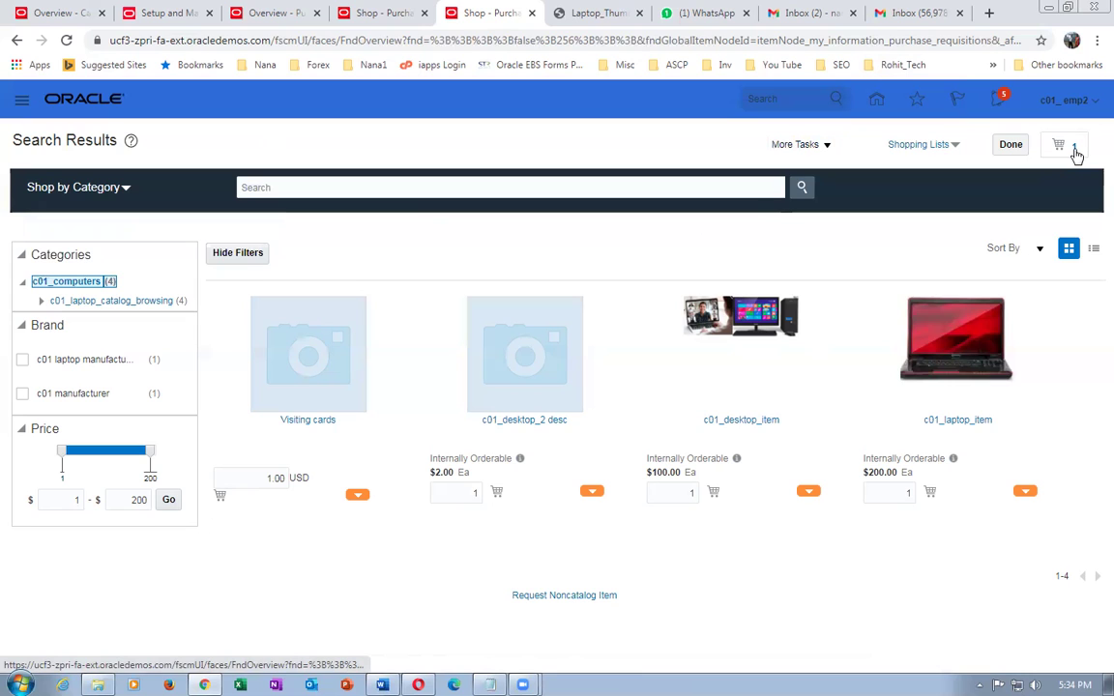
{"action": "left_click", "coordinate": [1055, 190]}
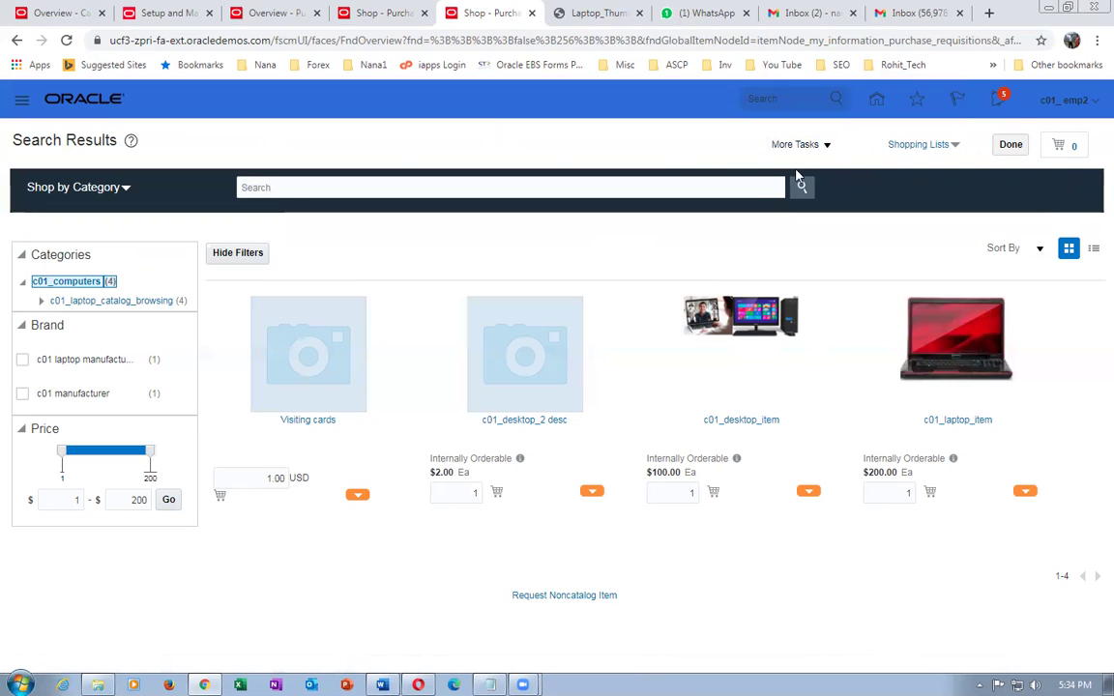
{"action": "left_click", "coordinate": [872, 99]}
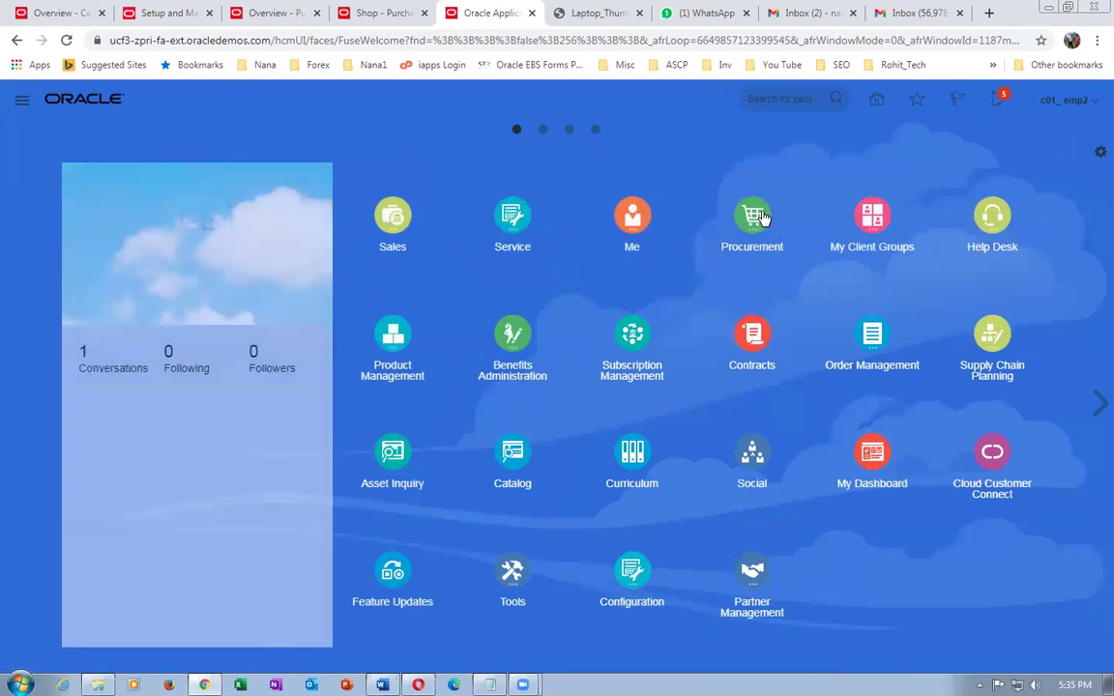
- Open the Procurement Catalogs work area and review its list of catalog management tasks
{"action": "left_click", "coordinate": [746, 217]}
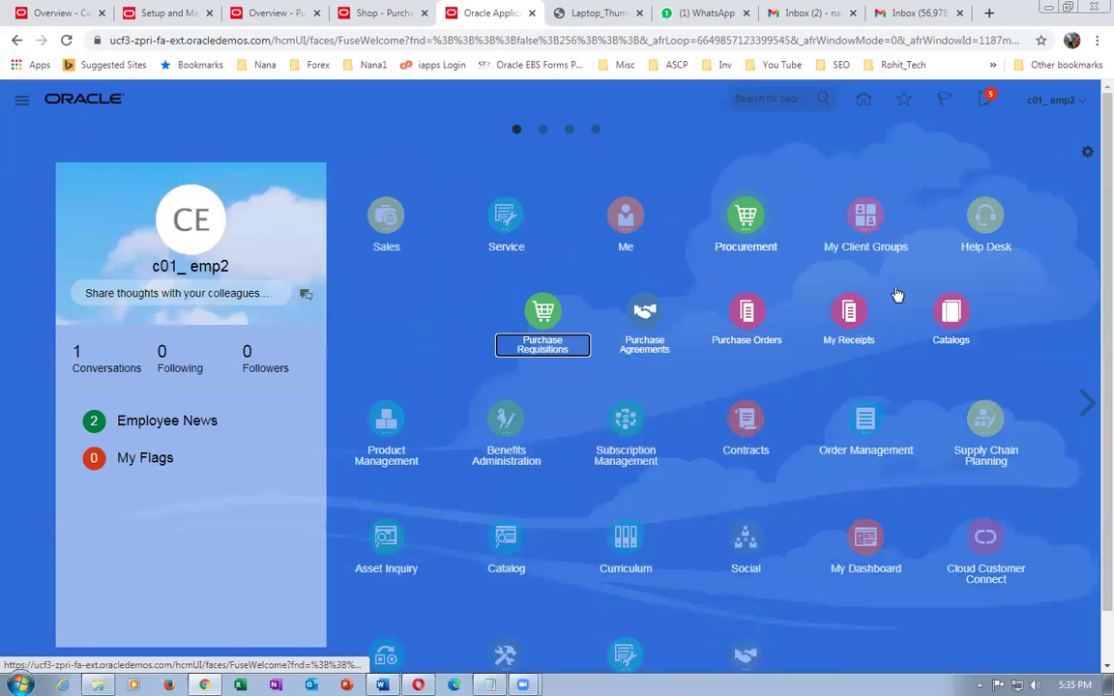
{"action": "left_click", "coordinate": [951, 315]}
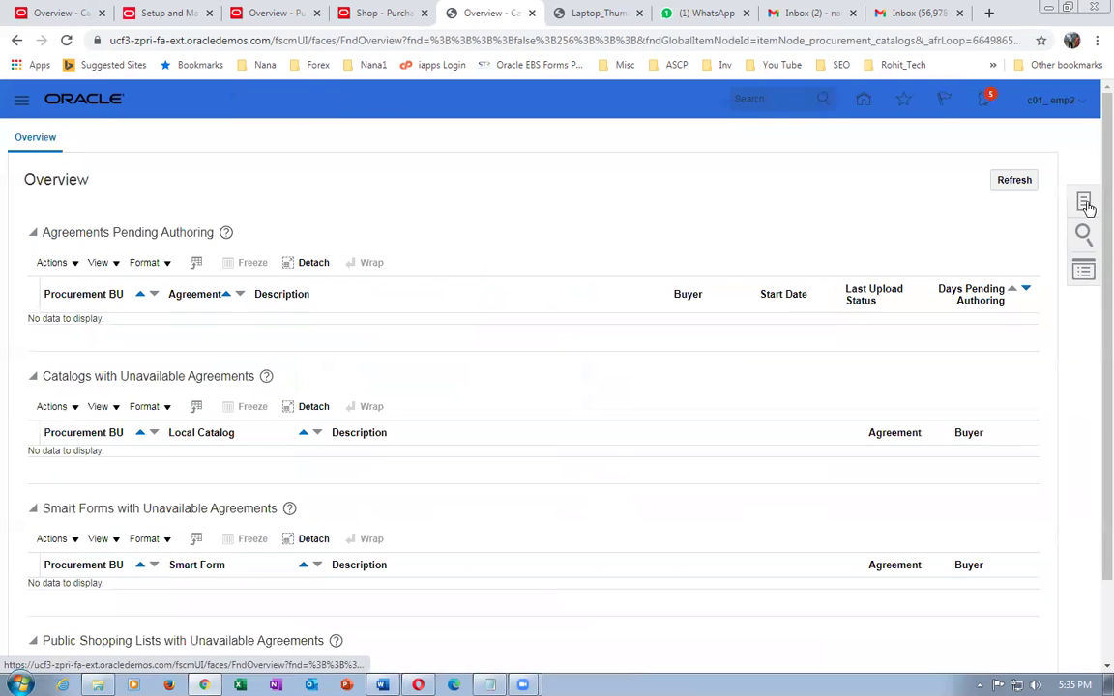
{"action": "left_click", "coordinate": [1084, 203]}
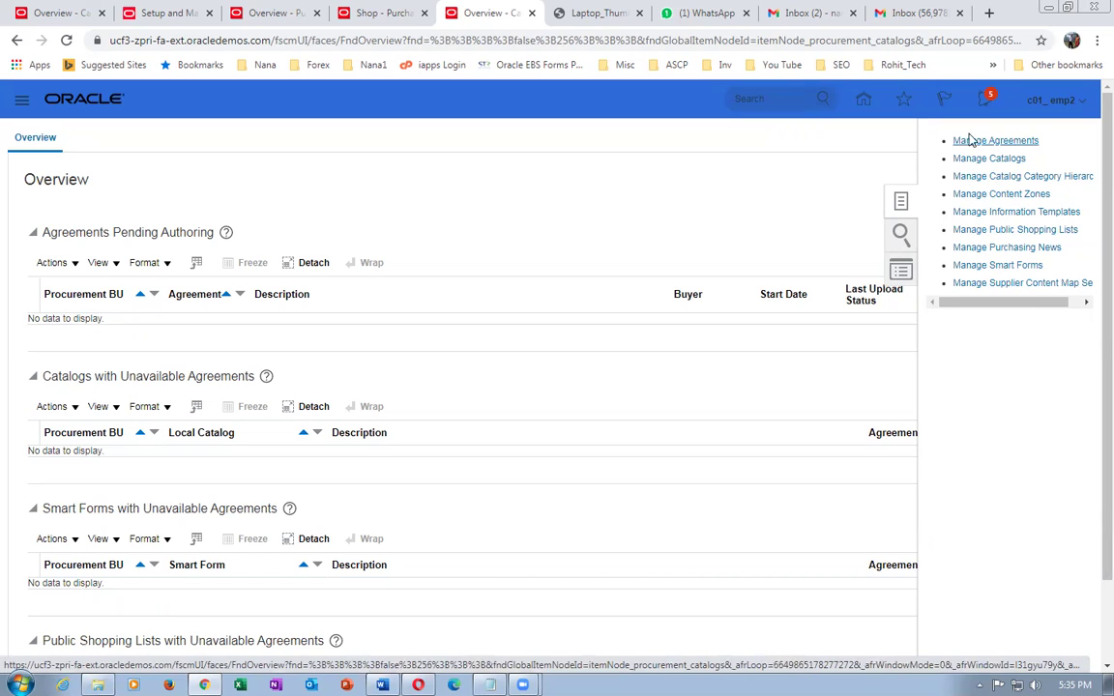
{"action": "left_click", "coordinate": [305, 222]}
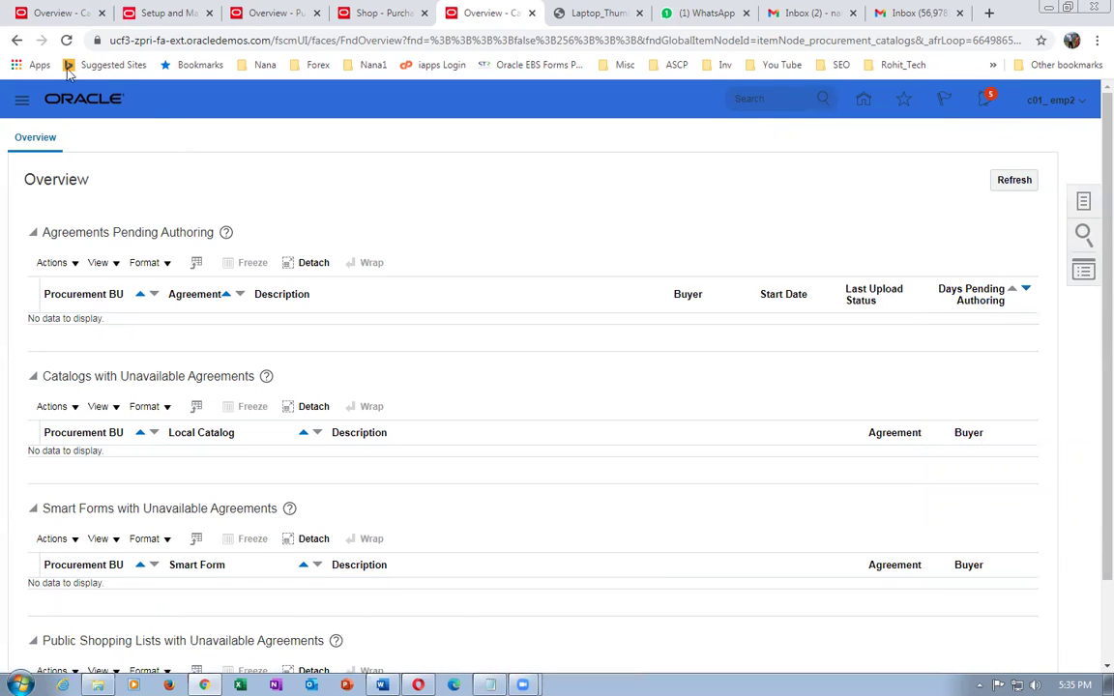
- Return to the home springboard with the Procurement work areas expanded
{"action": "left_click", "coordinate": [15, 41]}
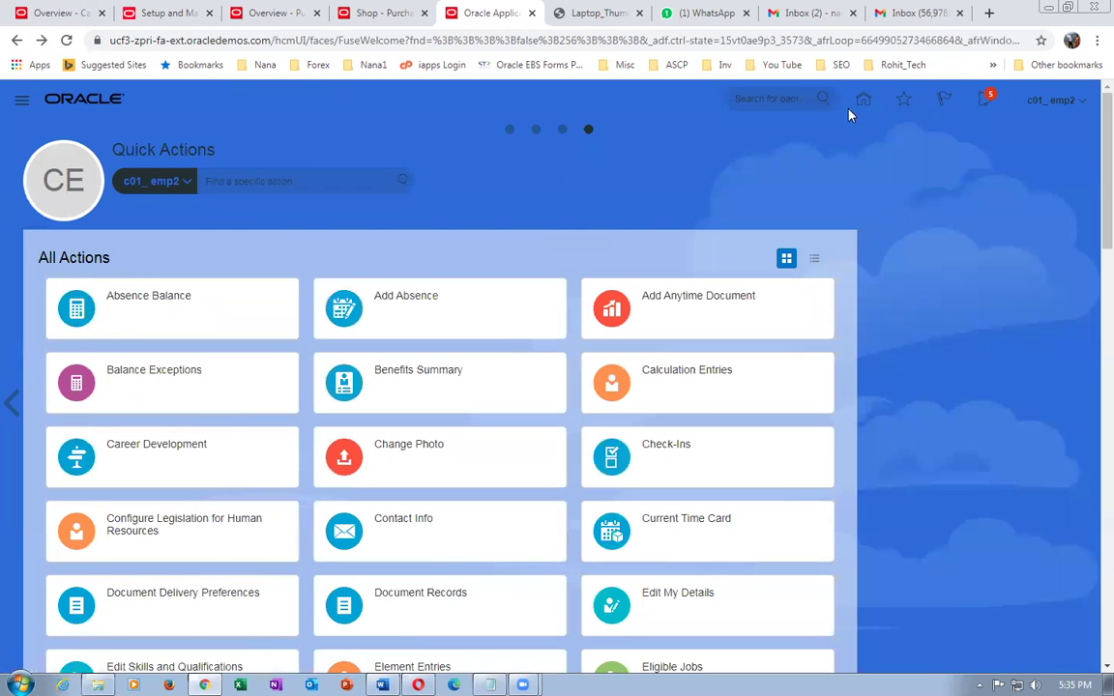
{"action": "left_click", "coordinate": [859, 102]}
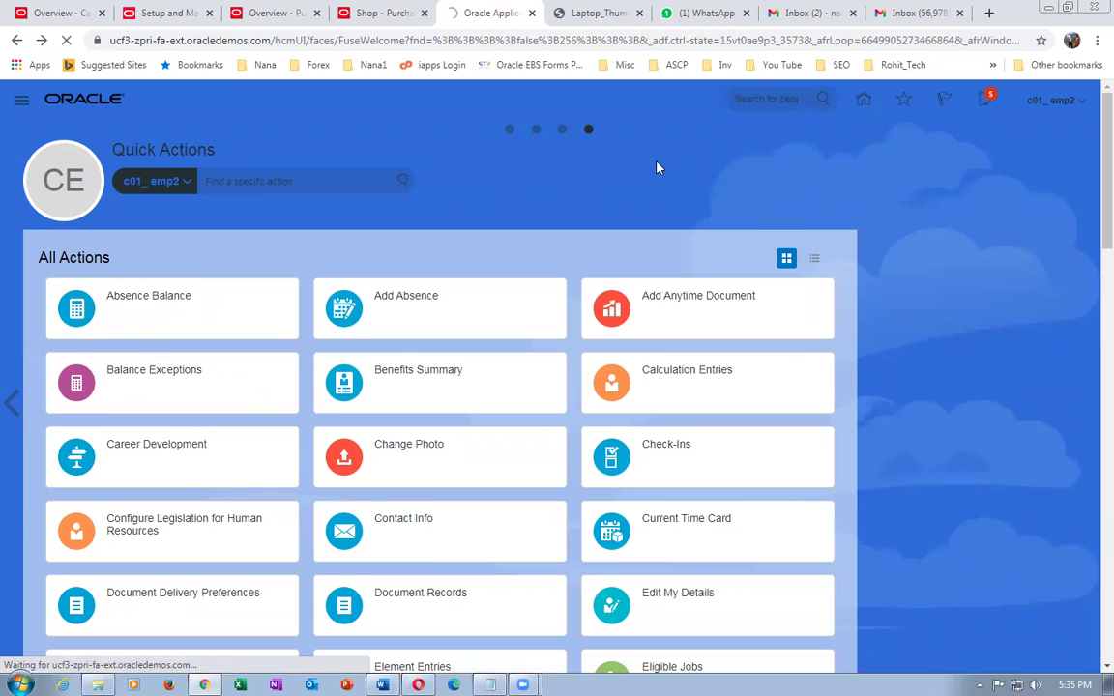
{"action": "left_click", "coordinate": [510, 129]}
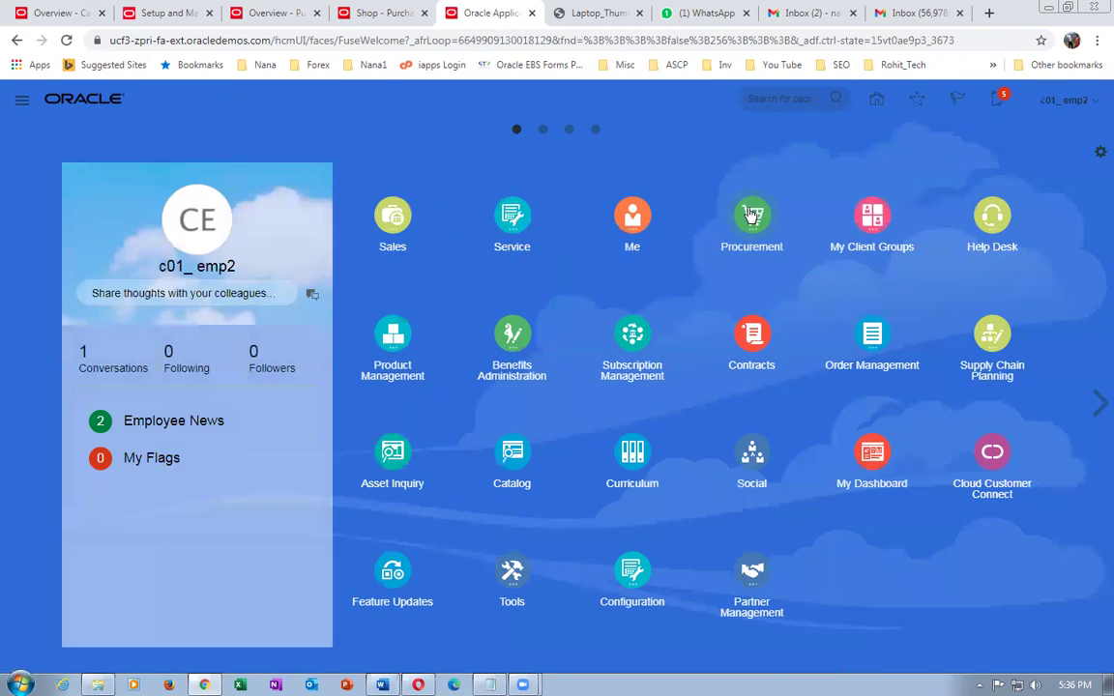
{"action": "left_click", "coordinate": [750, 214]}
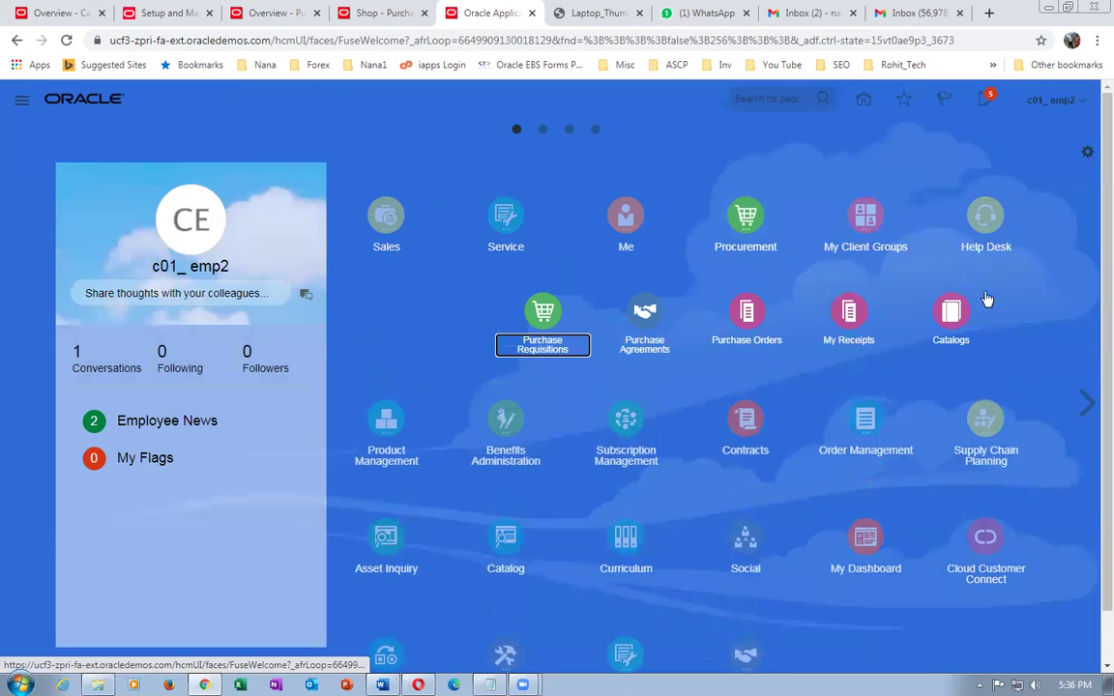